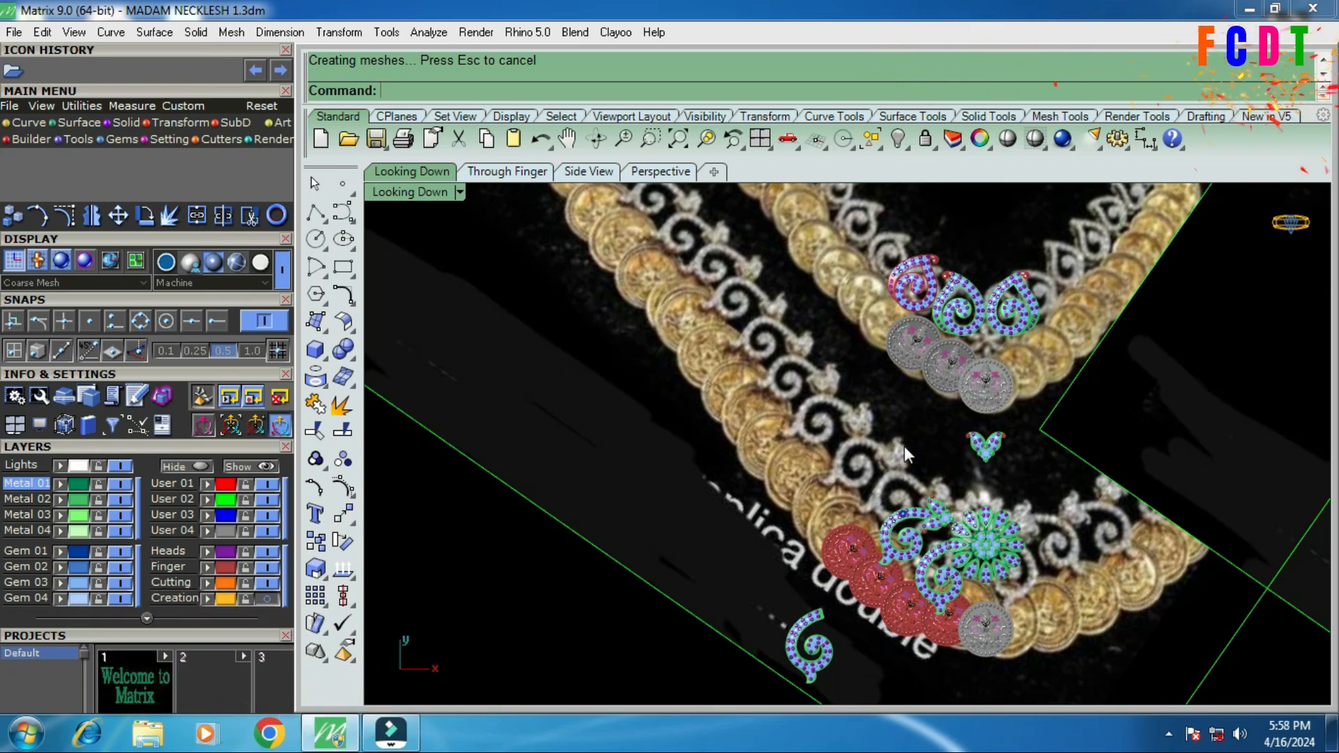
Move the second necklace reference picture horizontally away from the first one so the two no longer overlap.
{"action": "scroll", "coordinate": [907, 446], "scroll_direction": "down", "scroll_amount": 2}
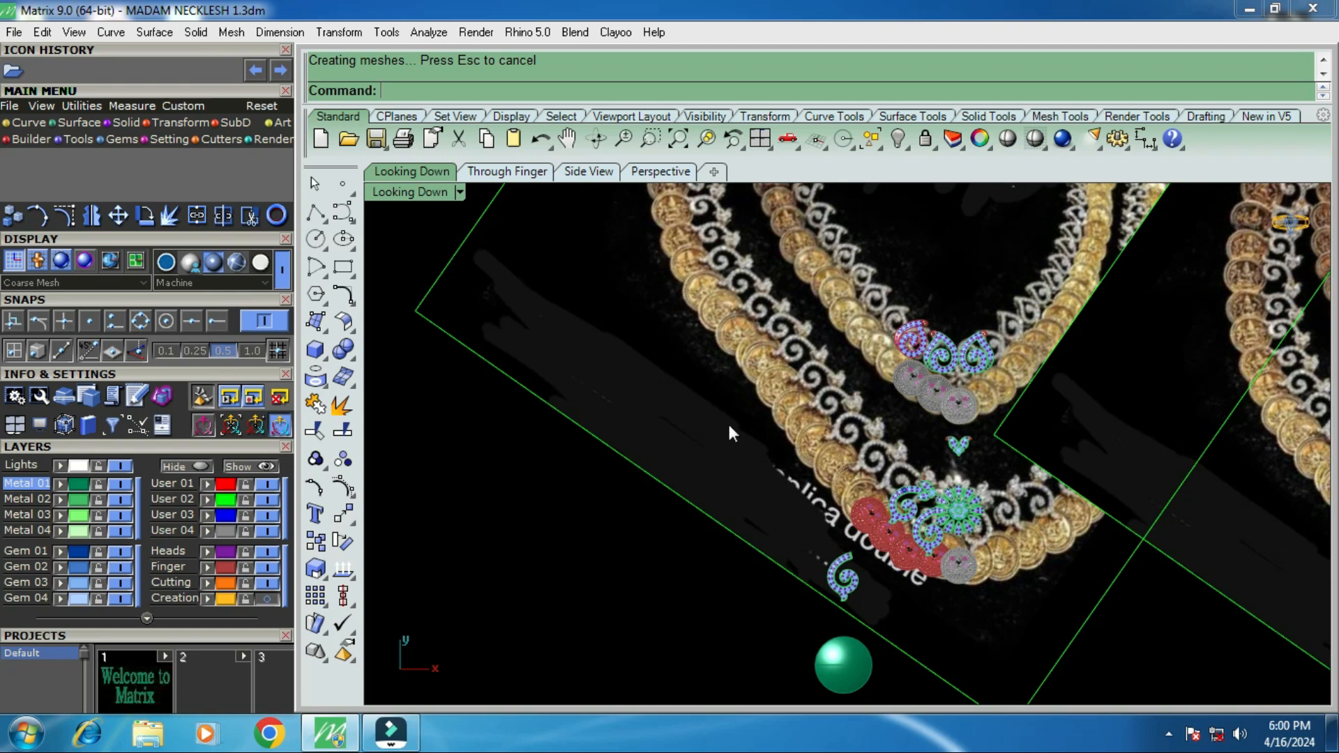
{"action": "scroll", "coordinate": [755, 436], "scroll_direction": "down", "scroll_amount": 5}
{"action": "left_click", "coordinate": [1147, 427]}
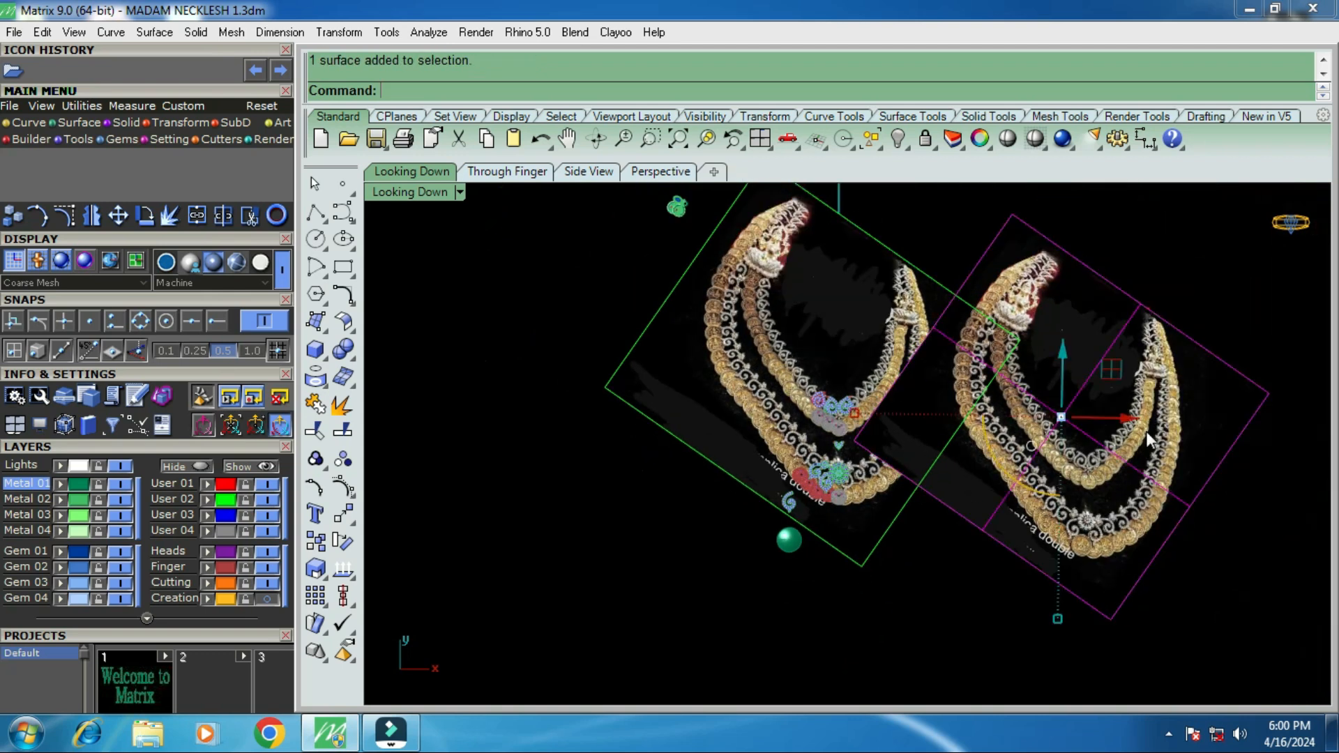
{"action": "left_click_drag", "start_coordinate": [1139, 425], "coordinate": [1244, 425]}
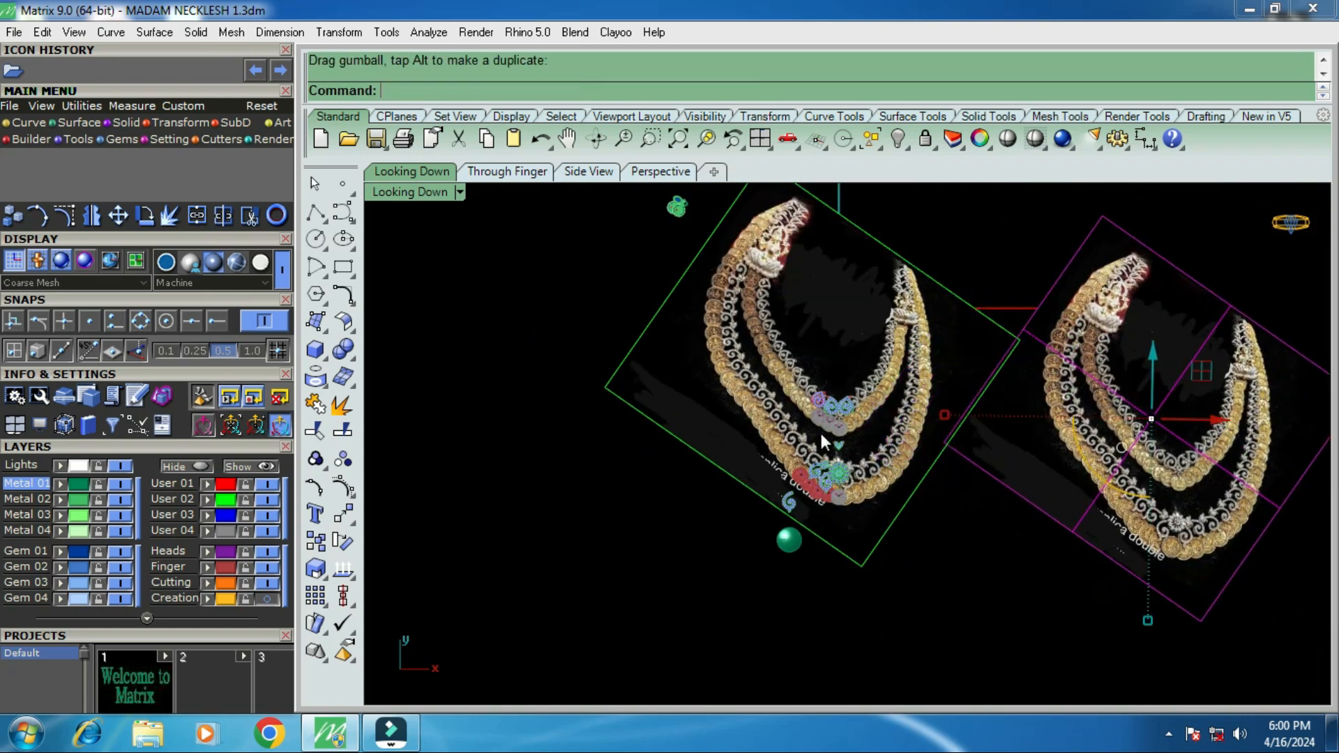
Set the Looking Down viewport's display mode to Shaded.
{"action": "left_click", "coordinate": [424, 194]}
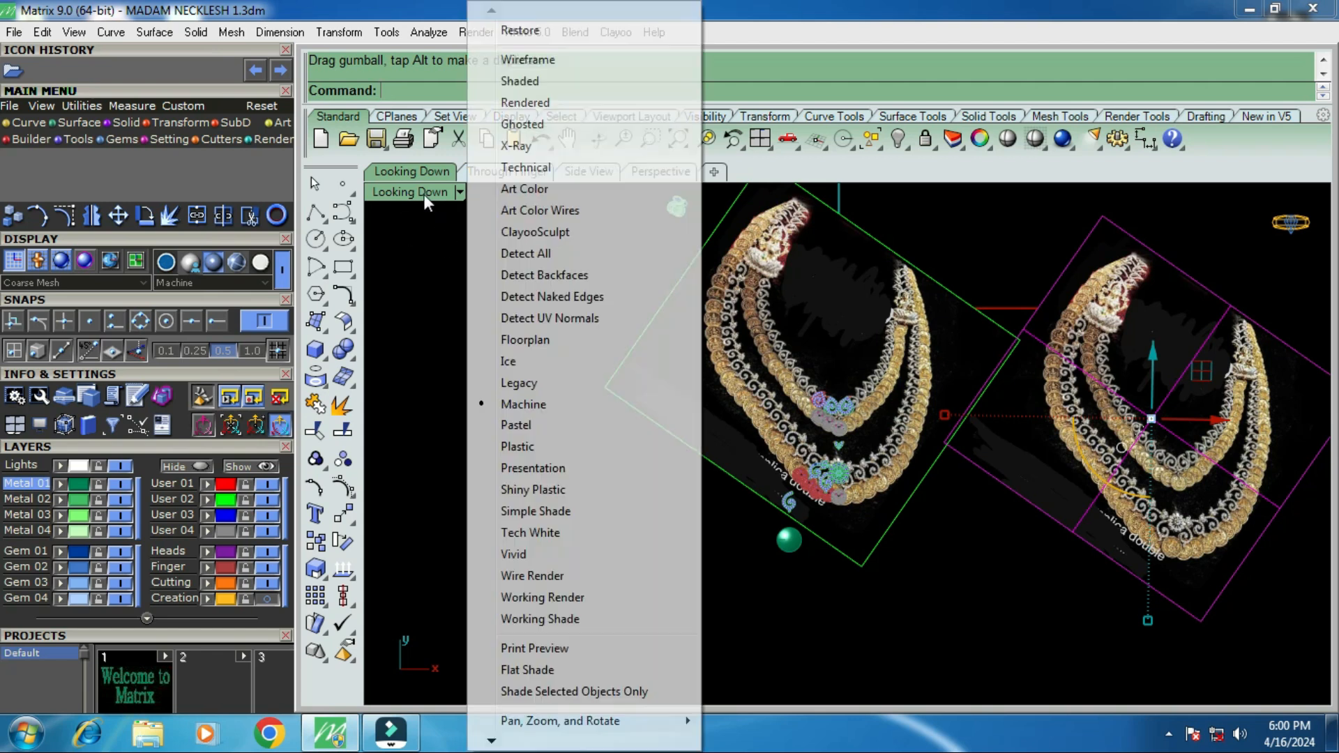
{"action": "left_click", "coordinate": [521, 80]}
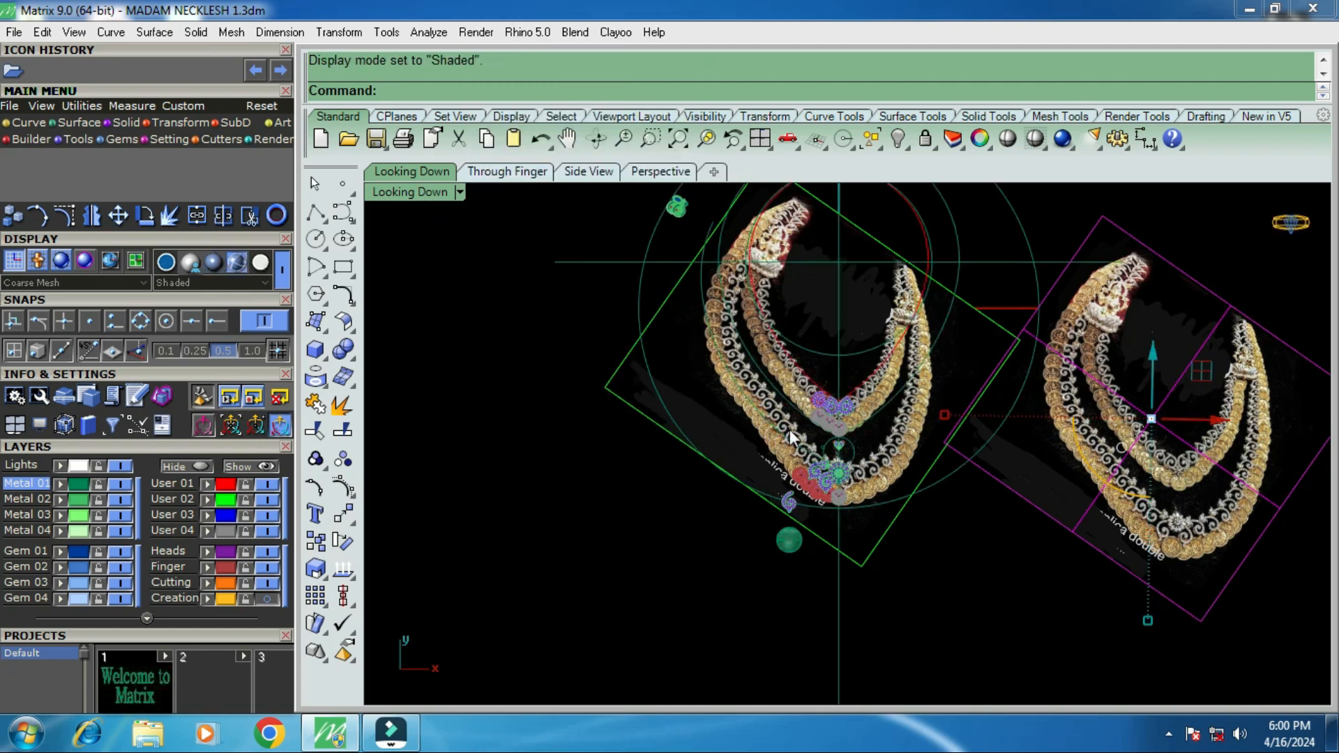
{"action": "scroll", "coordinate": [788, 431], "scroll_direction": "down", "scroll_amount": 2}
{"action": "scroll", "coordinate": [892, 319], "scroll_direction": "up", "scroll_amount": 2}
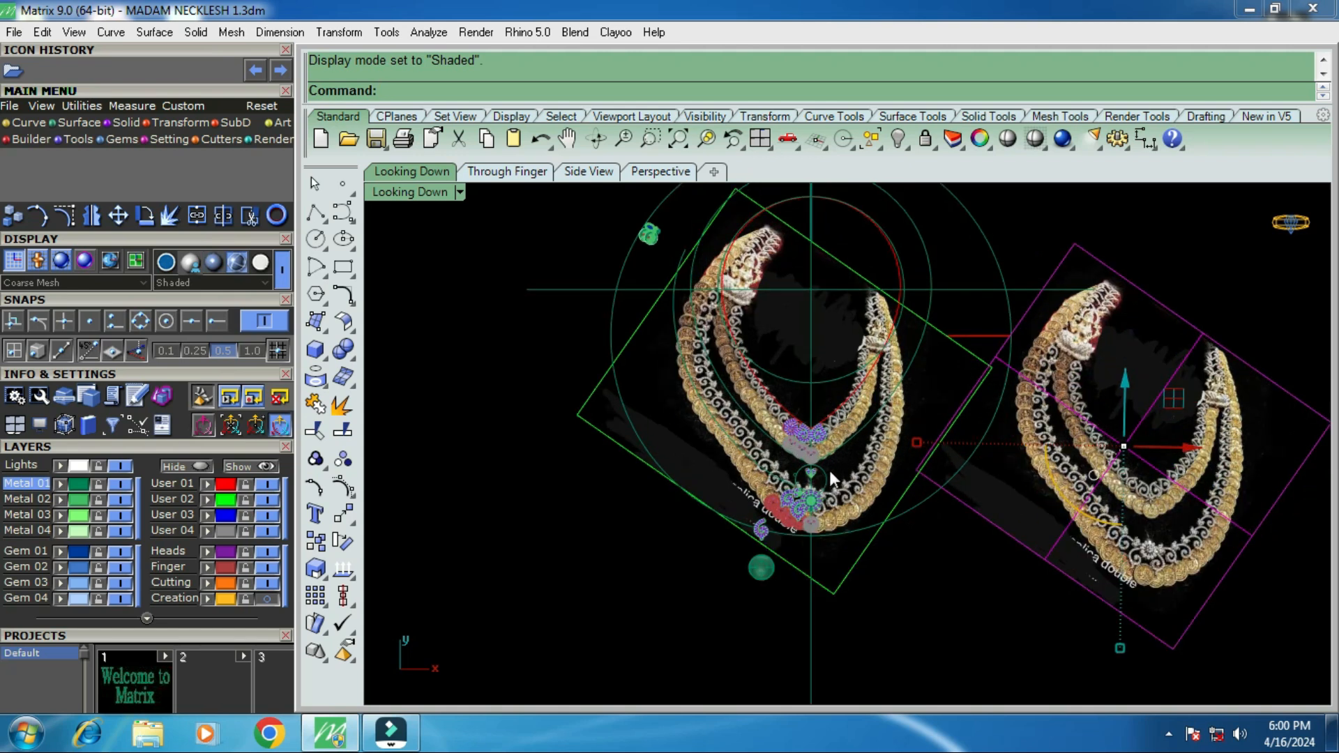
{"action": "scroll", "coordinate": [830, 470], "scroll_direction": "up", "scroll_amount": 2}
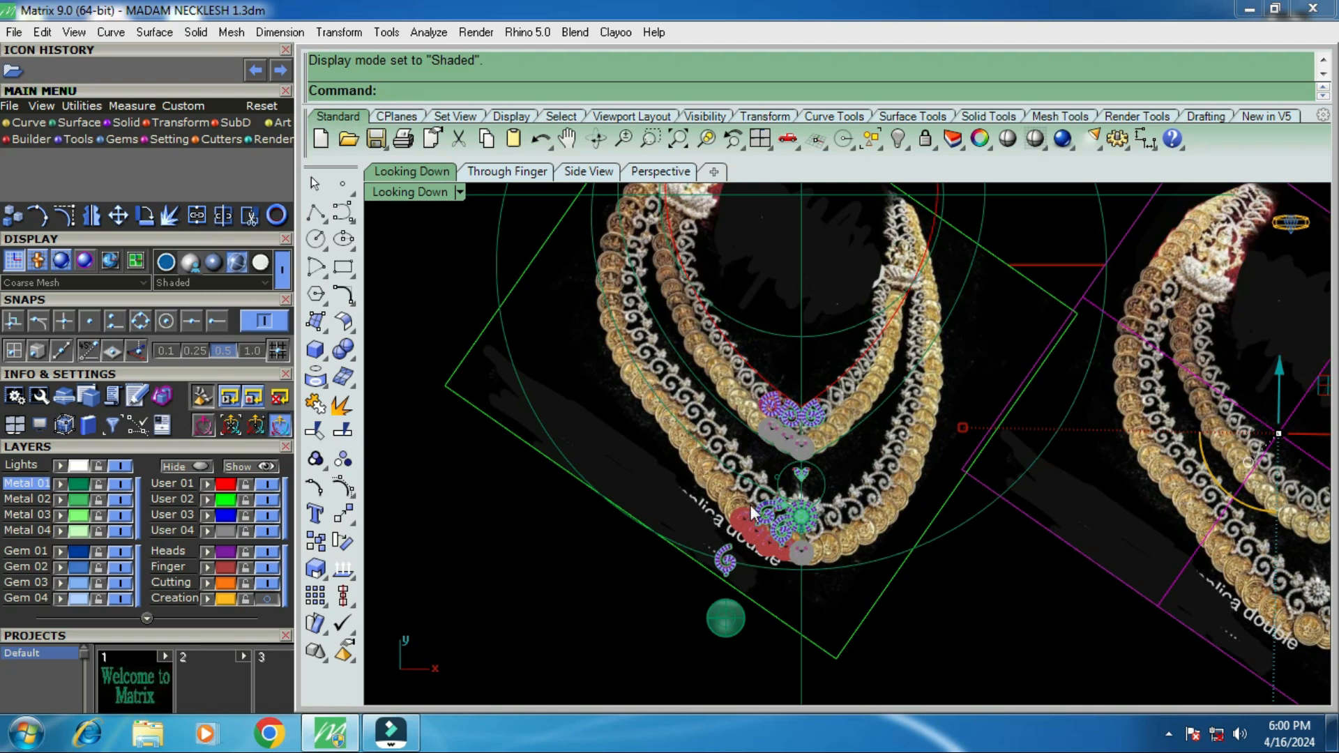
Select the outer and inner necklace guide curves and examine how they follow the strands in the reference picture.
{"action": "left_click", "coordinate": [692, 431]}
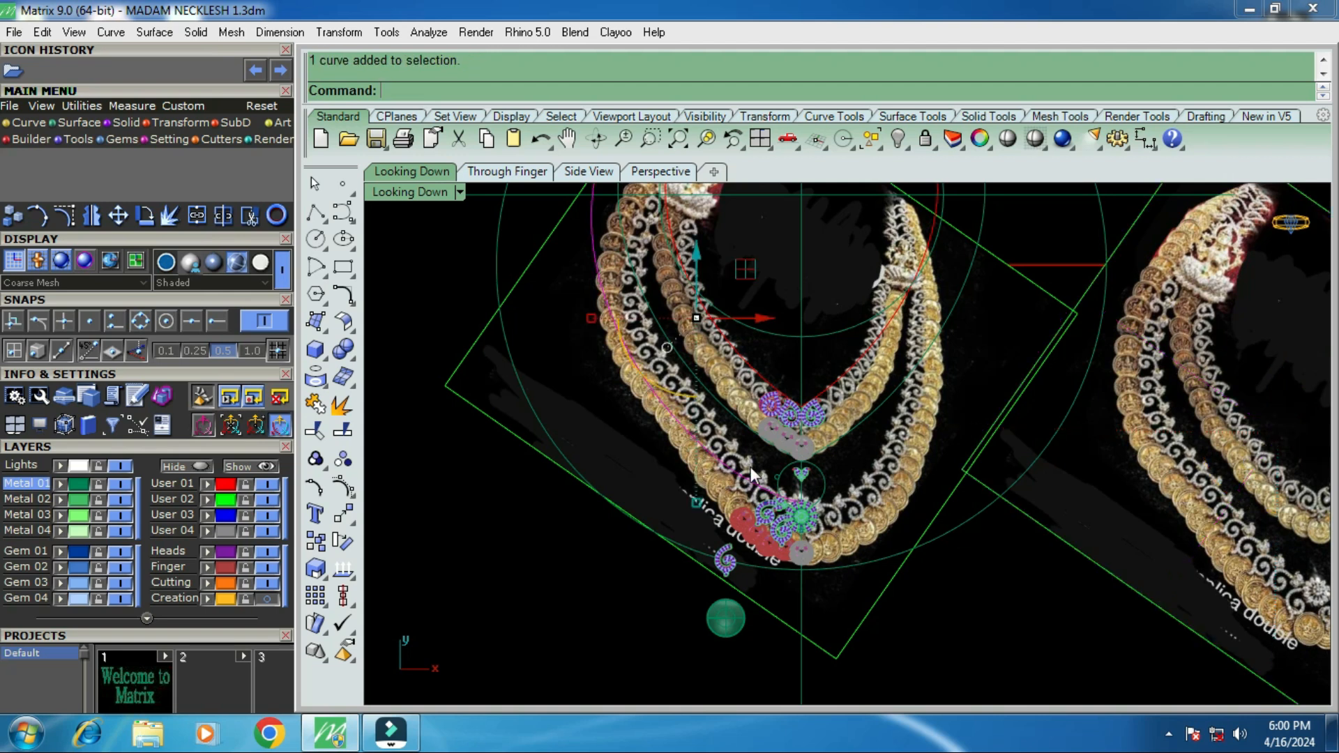
{"action": "left_click", "coordinate": [742, 427]}
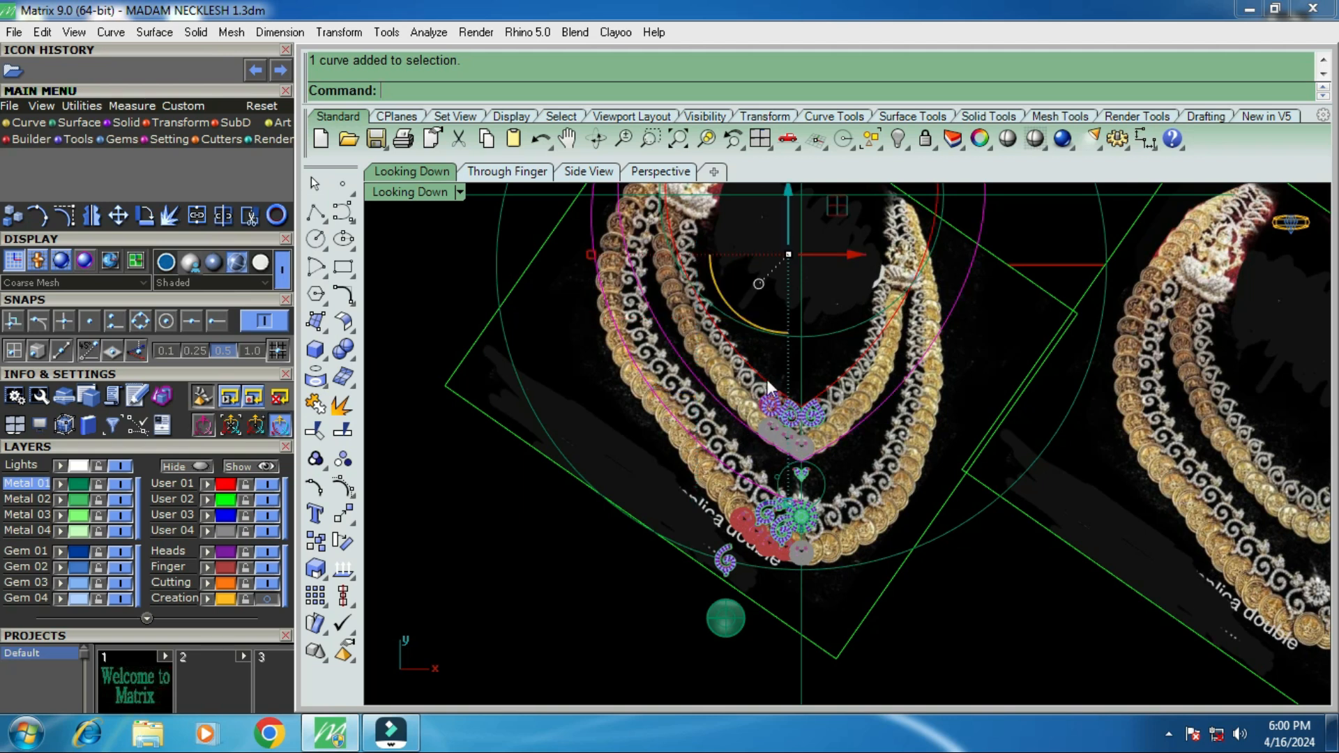
{"action": "scroll", "coordinate": [761, 439], "scroll_direction": "down", "scroll_amount": 1}
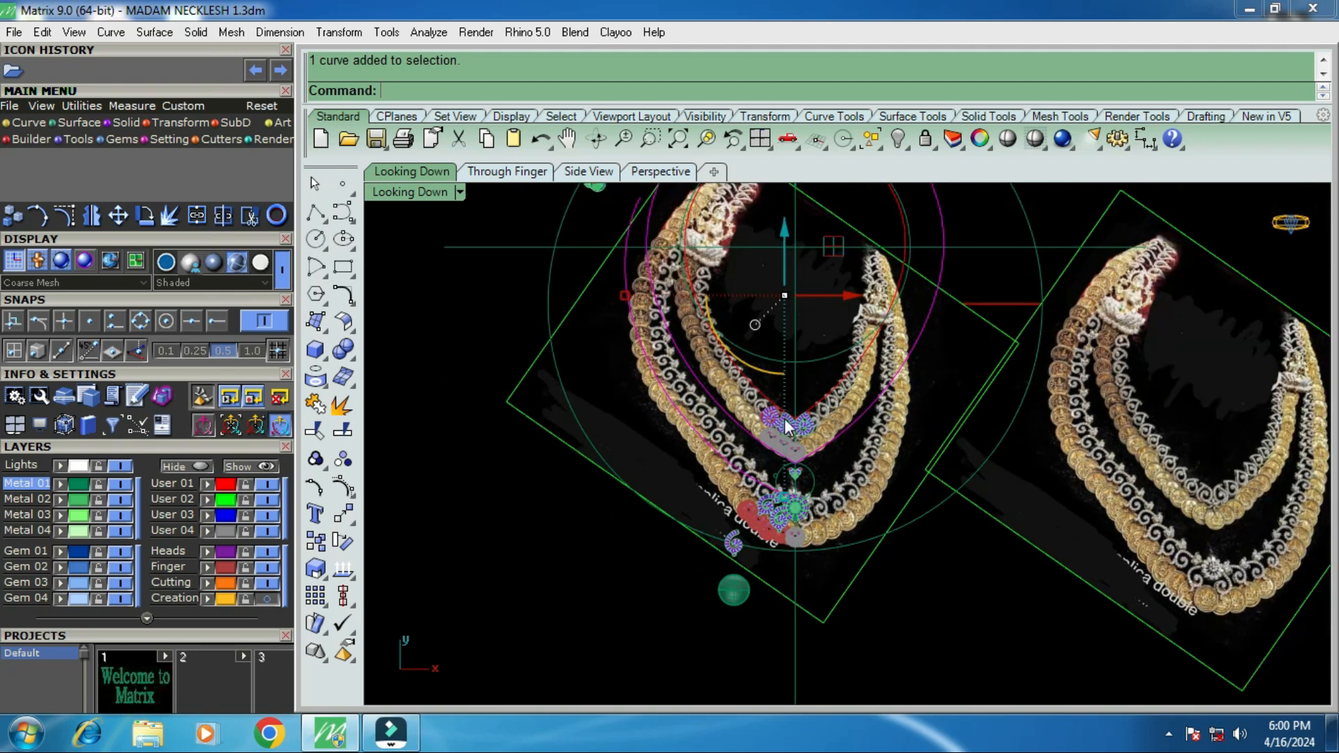
{"action": "scroll", "coordinate": [774, 396], "scroll_direction": "up", "scroll_amount": 2}
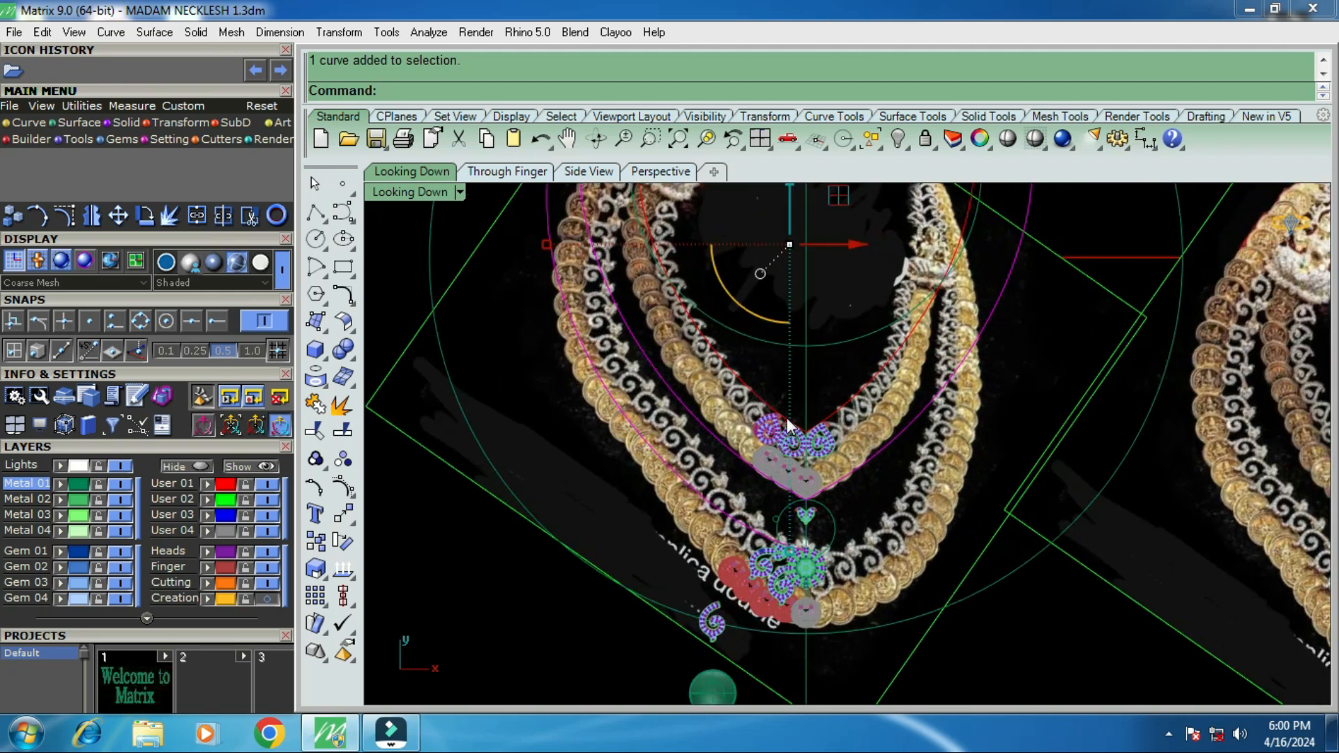
{"action": "scroll", "coordinate": [787, 398], "scroll_direction": "down", "scroll_amount": 1}
{"action": "scroll", "coordinate": [816, 425], "scroll_direction": "down", "scroll_amount": 1}
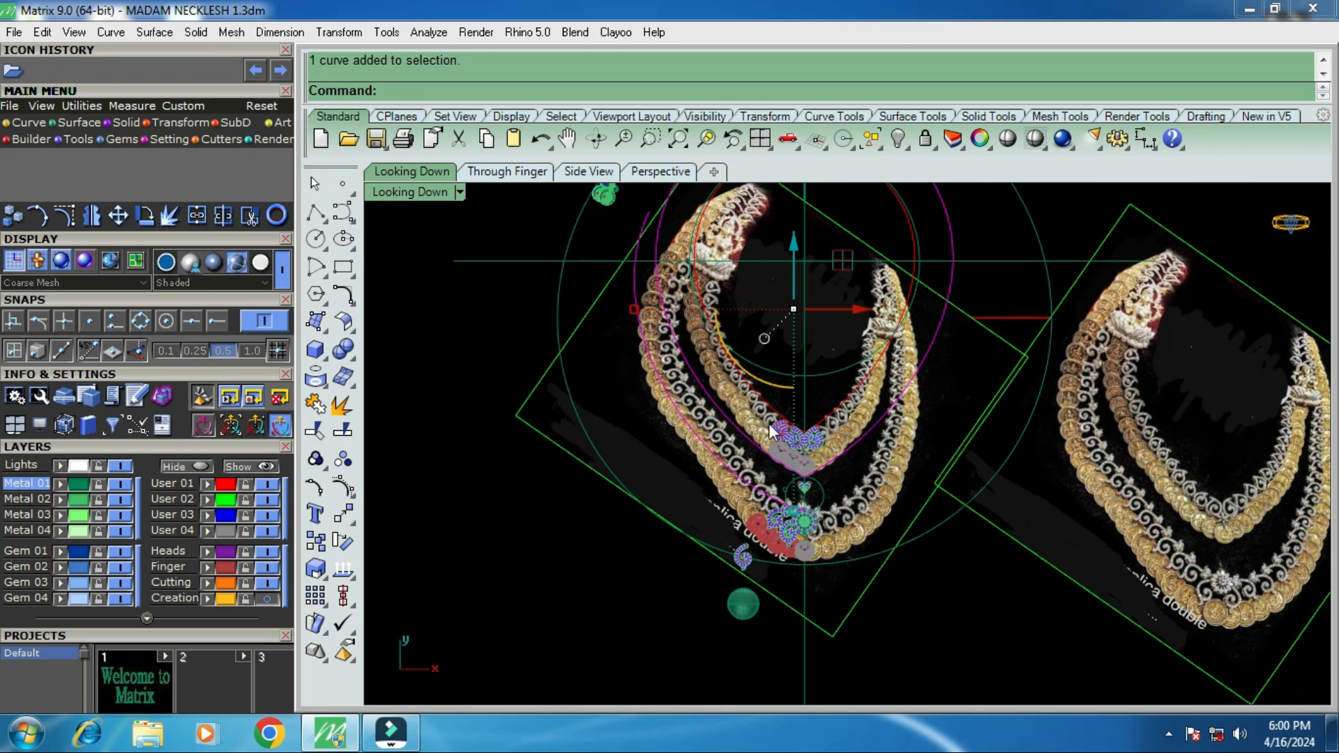
{"action": "scroll", "coordinate": [770, 414], "scroll_direction": "up", "scroll_amount": 2}
{"action": "scroll", "coordinate": [769, 414], "scroll_direction": "up", "scroll_amount": 1}
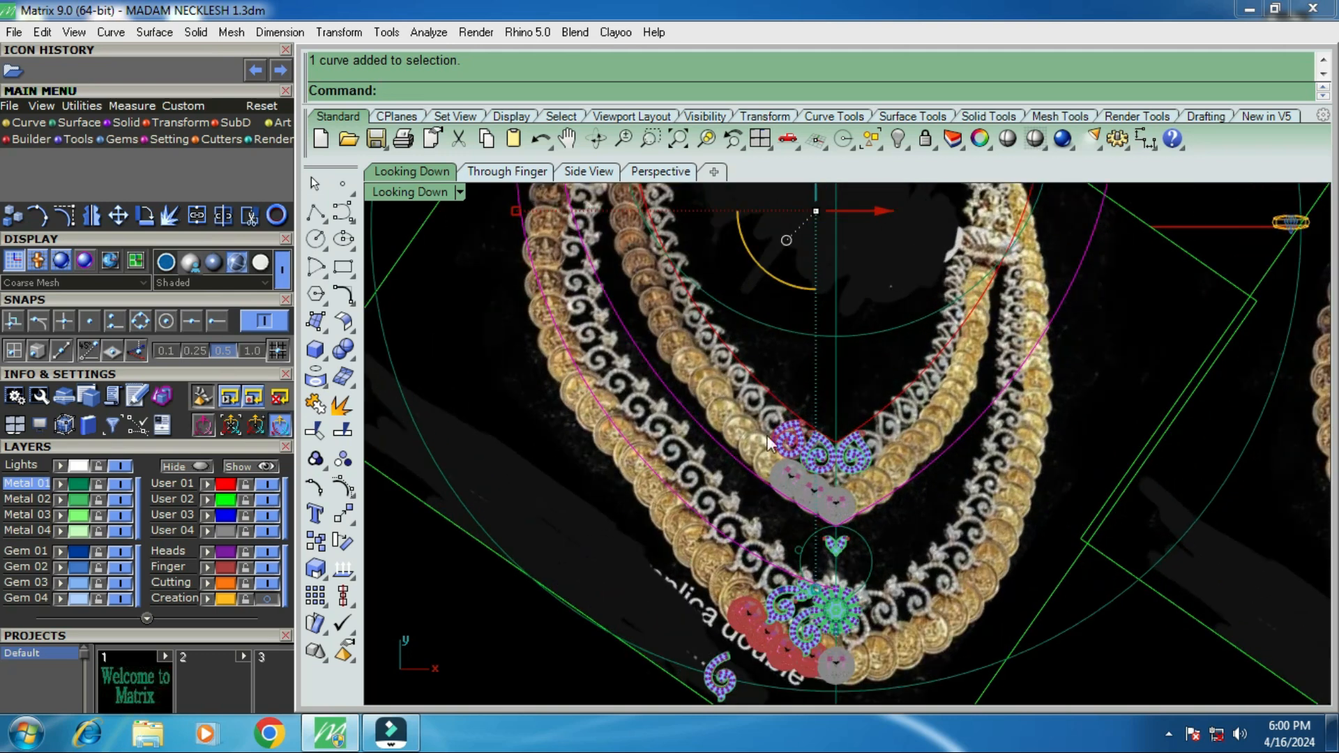
{"action": "scroll", "coordinate": [730, 496], "scroll_direction": "down", "scroll_amount": 3}
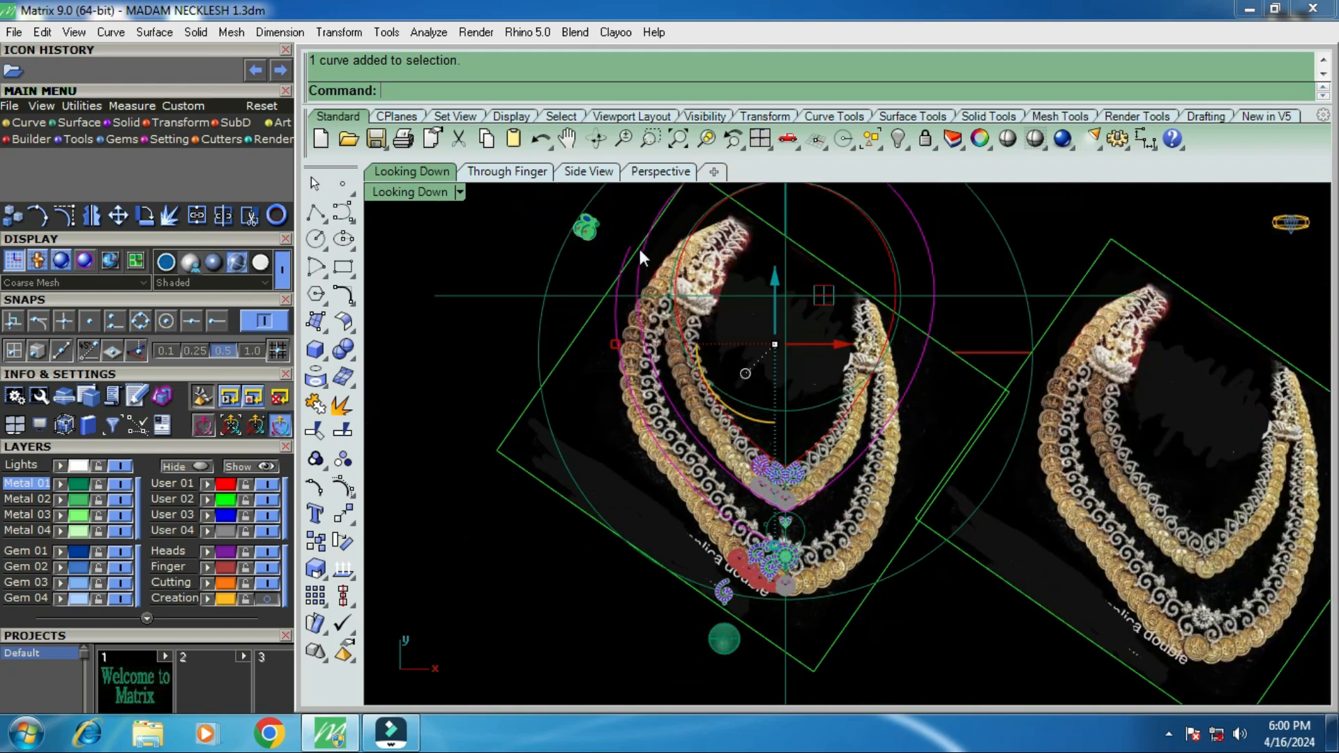
Hide and restore the User 02 layer to check the guide curves without the reference pictures, and clear the selection.
{"action": "left_click", "coordinate": [269, 499]}
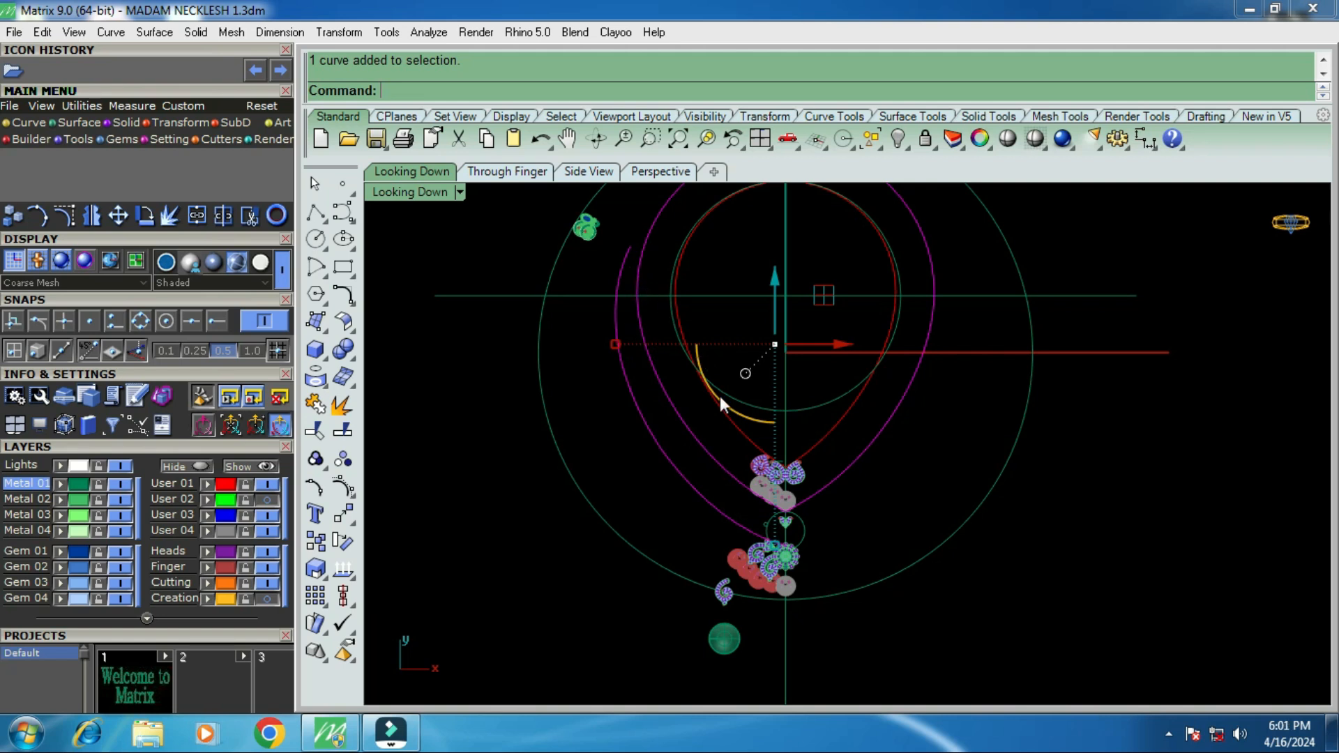
{"action": "left_click", "coordinate": [267, 500]}
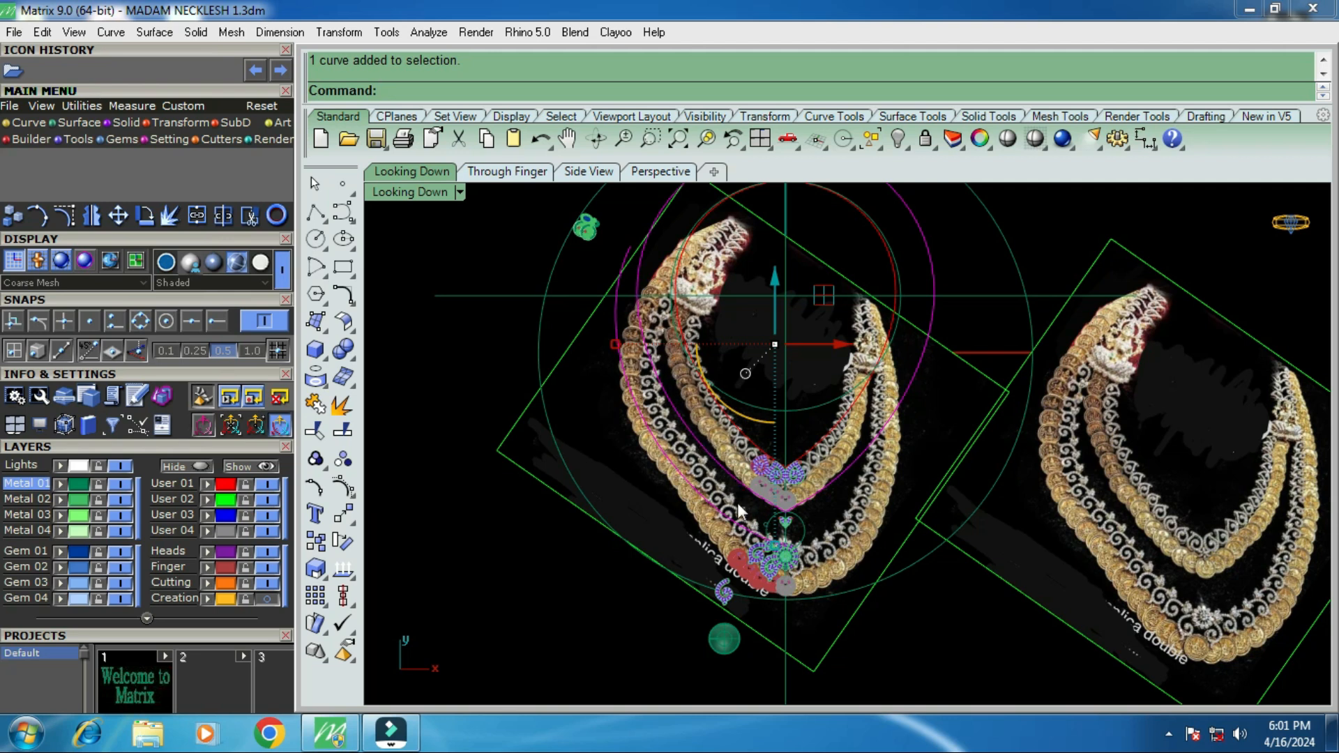
{"action": "scroll", "coordinate": [737, 492], "scroll_direction": "up", "scroll_amount": 4}
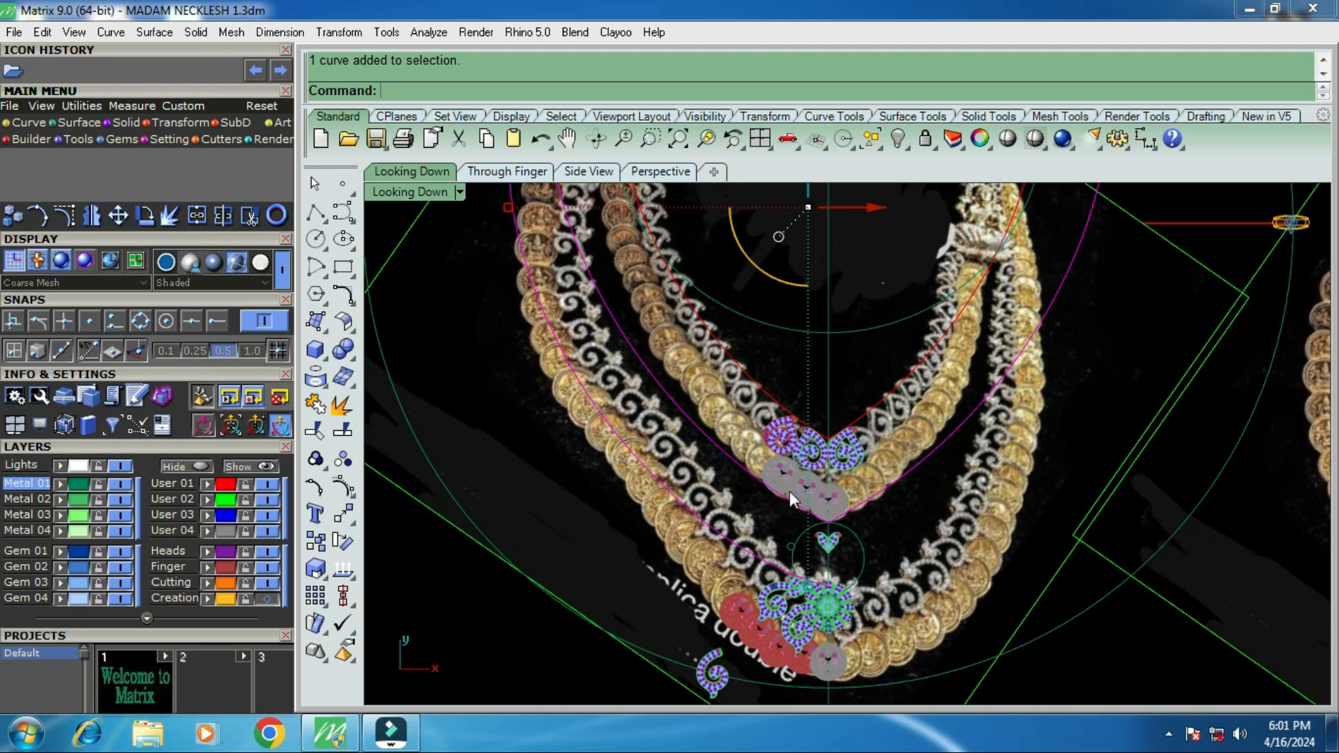
{"action": "scroll", "coordinate": [828, 466], "scroll_direction": "down", "scroll_amount": 2}
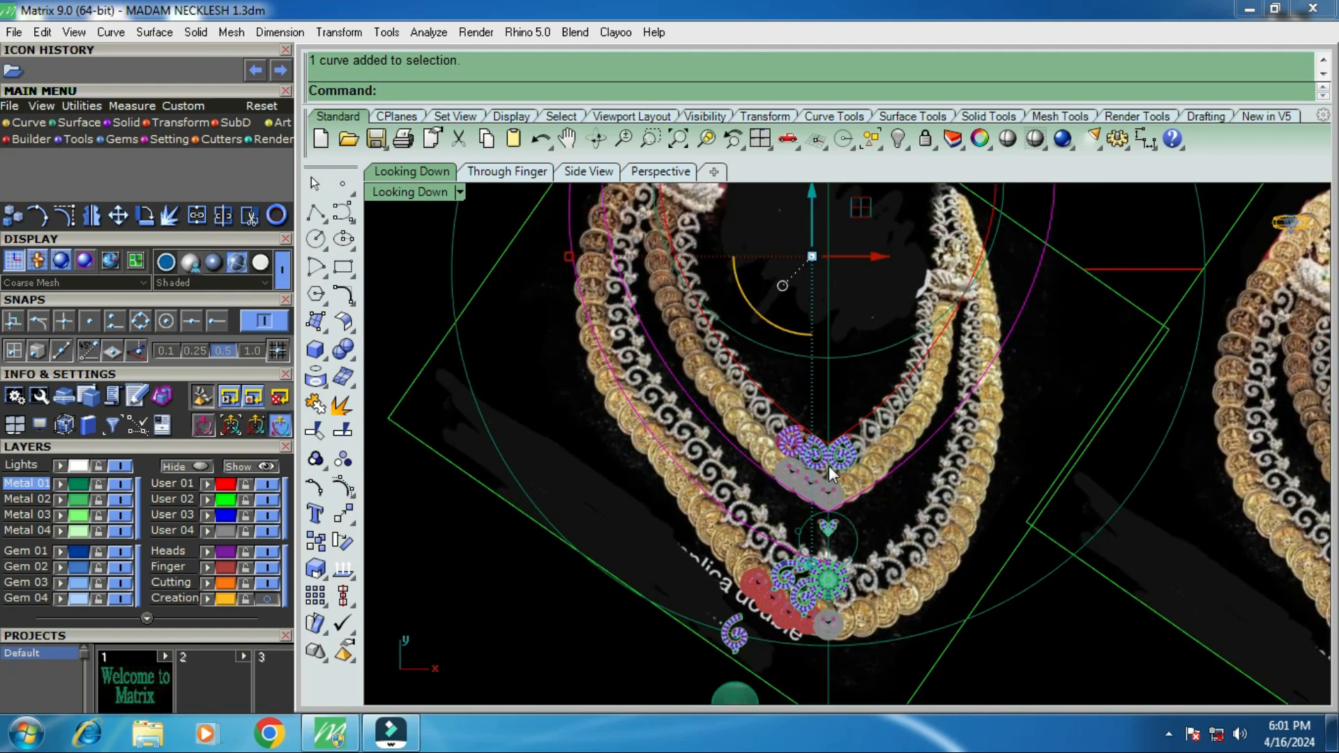
{"action": "key", "text": "Escape"}
Array the gem-set scroll motif beside the central flower along the outer guide curve with ArrayCrv, by number of items with Freeform orientation.
{"action": "scroll", "coordinate": [798, 591], "scroll_direction": "up", "scroll_amount": 4}
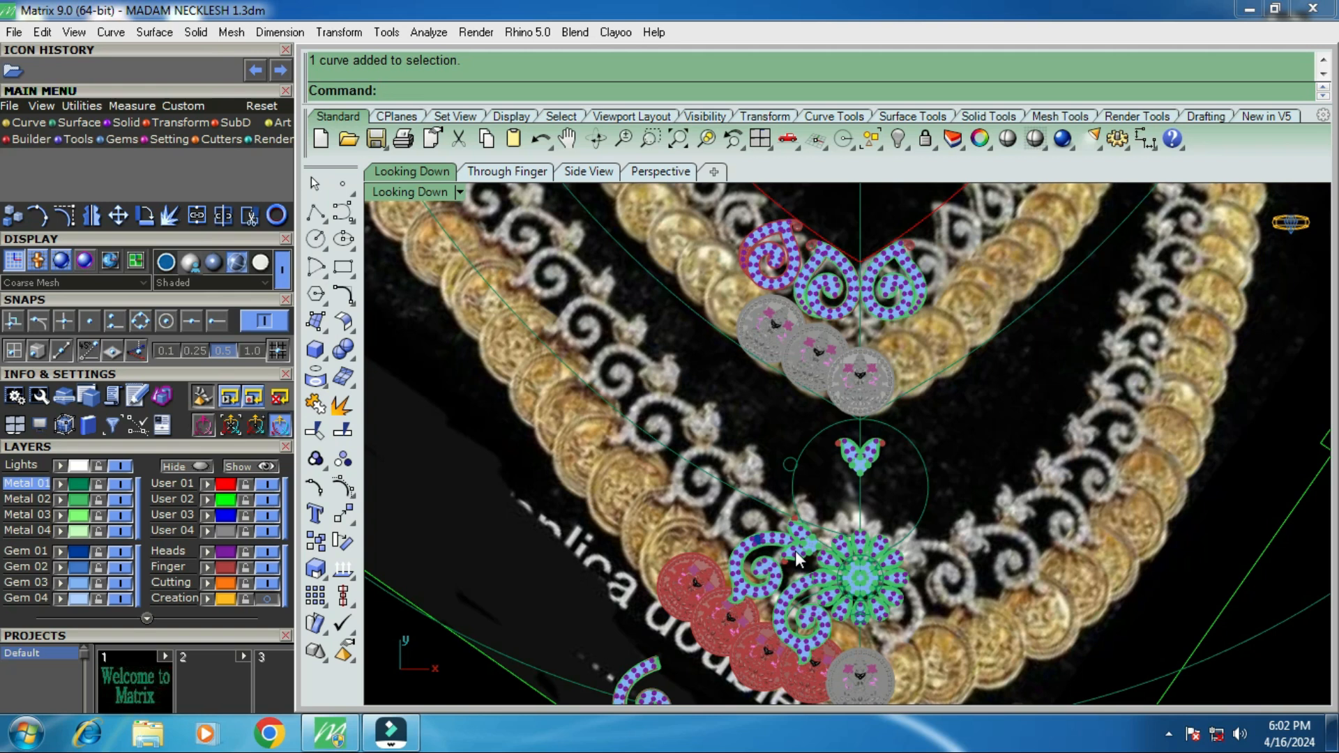
{"action": "left_click", "coordinate": [796, 558]}
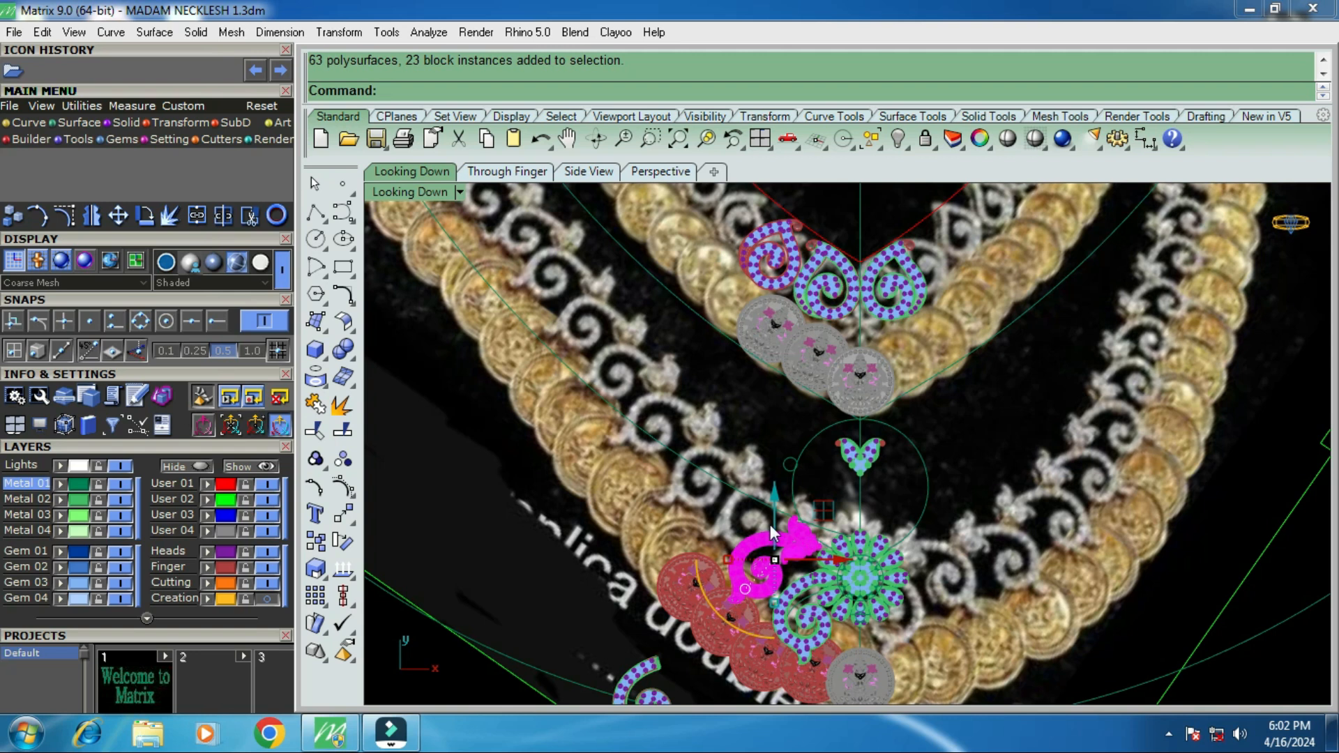
{"action": "type", "text": "A"}
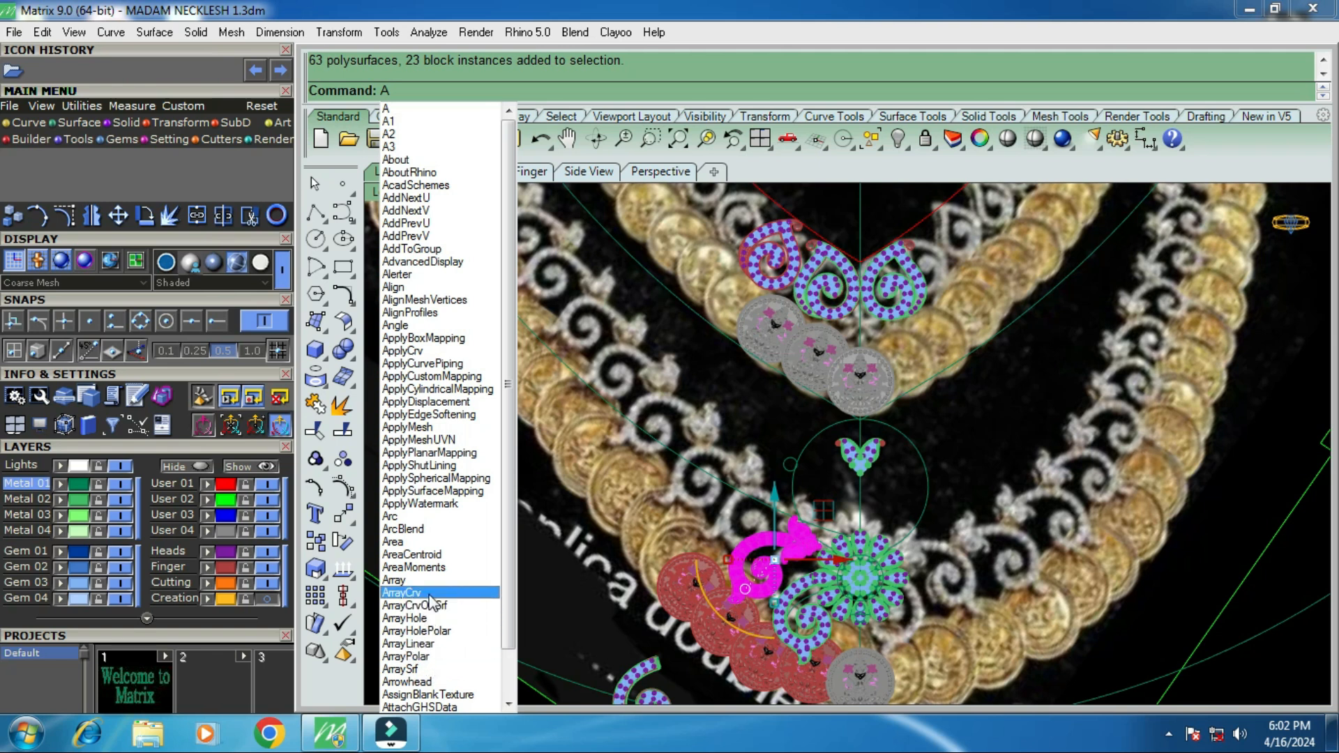
{"action": "left_click", "coordinate": [430, 595]}
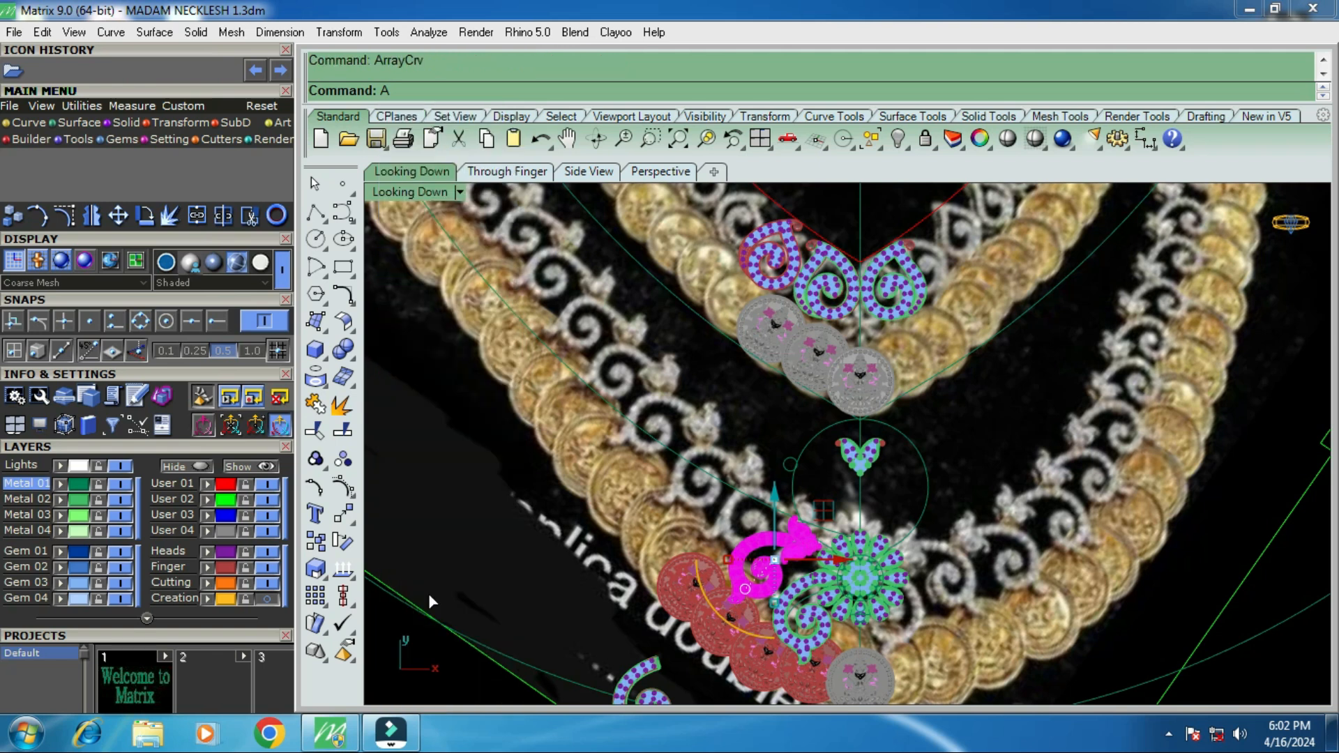
{"action": "left_click", "coordinate": [732, 485]}
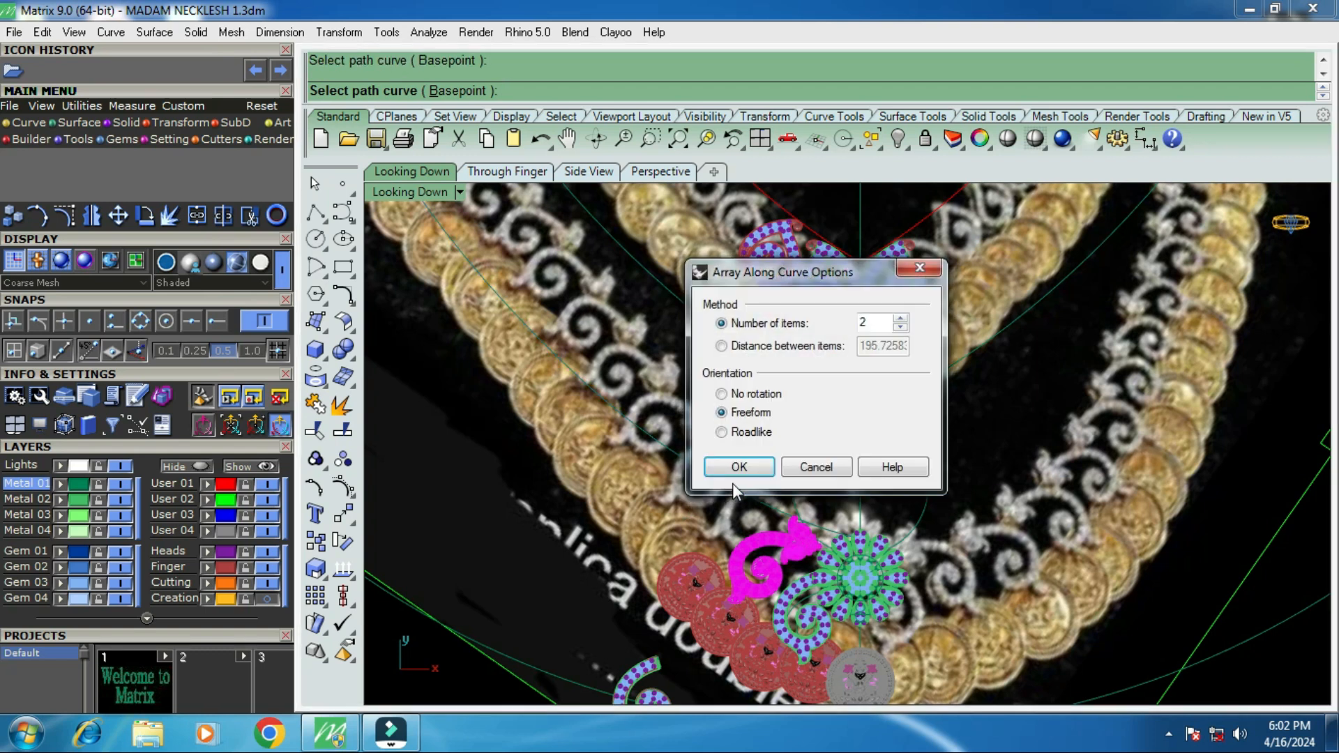
{"action": "left_click", "coordinate": [870, 321]}
{"action": "type", "text": "2"}
{"action": "left_click", "coordinate": [747, 468]}
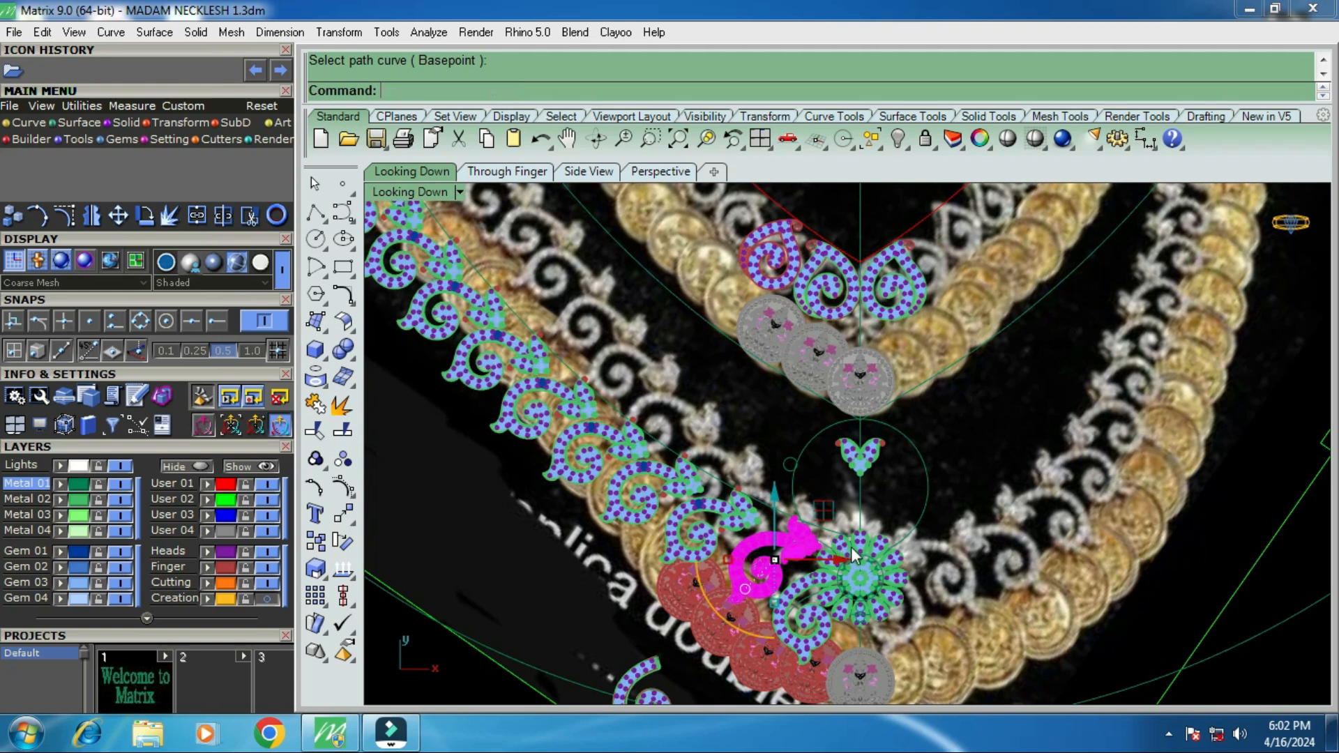
Examine the spacing and joints of the arrayed scroll motifs along the outer curve, with the User 02 reference layer hidden.
{"action": "scroll", "coordinate": [744, 565], "scroll_direction": "down", "scroll_amount": 8}
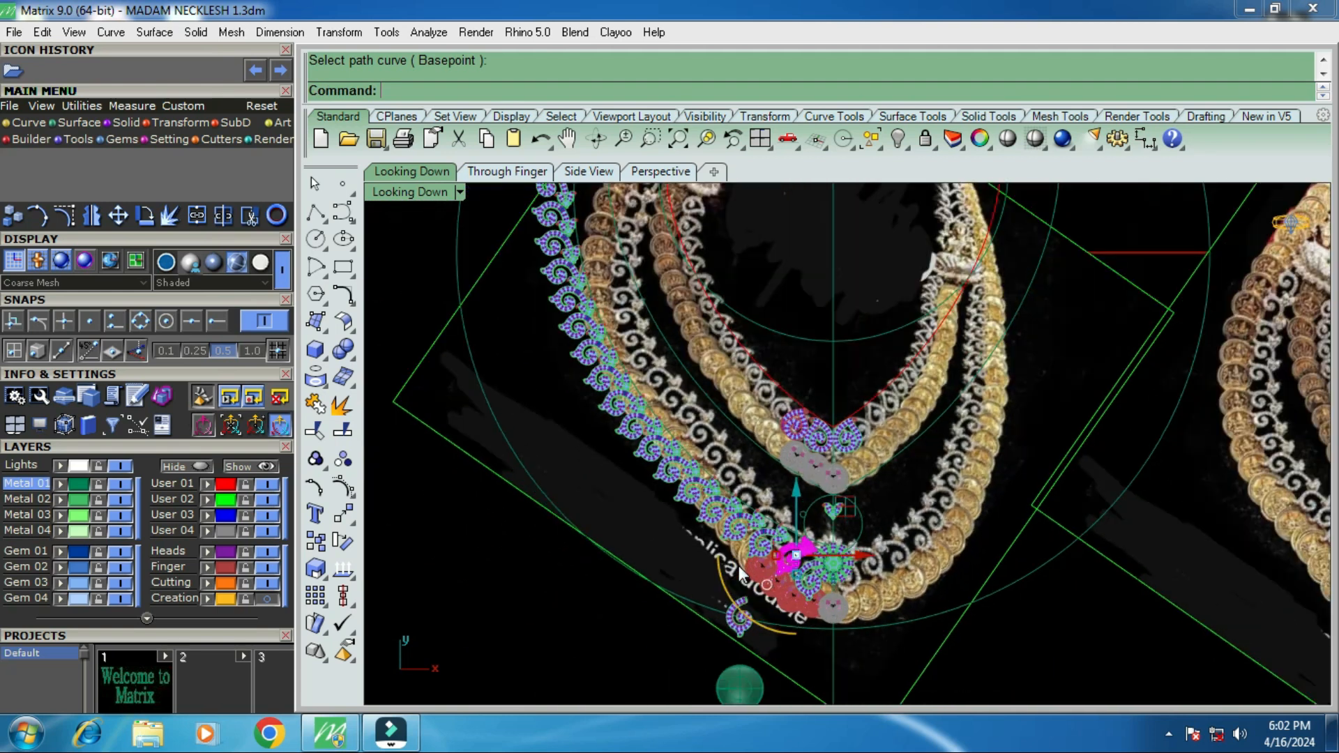
{"action": "scroll", "coordinate": [738, 566], "scroll_direction": "down", "scroll_amount": 5}
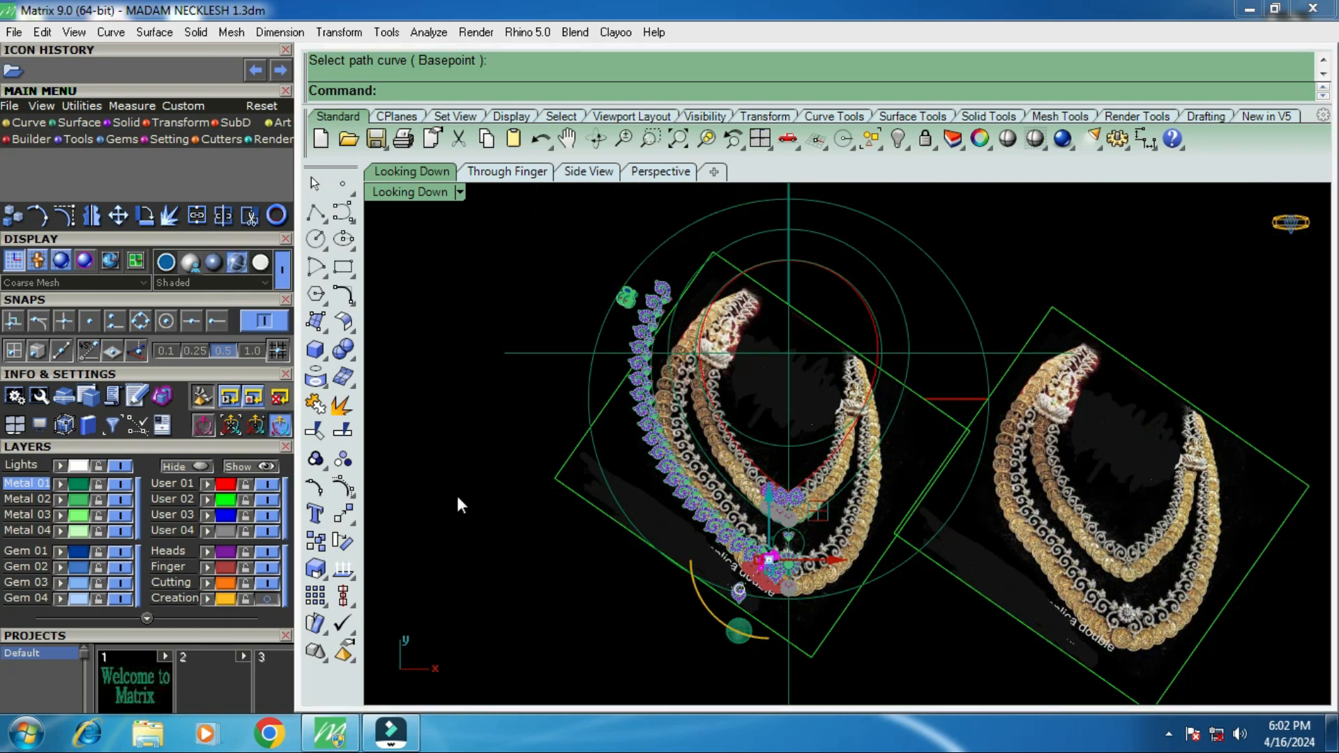
{"action": "scroll", "coordinate": [697, 518], "scroll_direction": "up", "scroll_amount": 3}
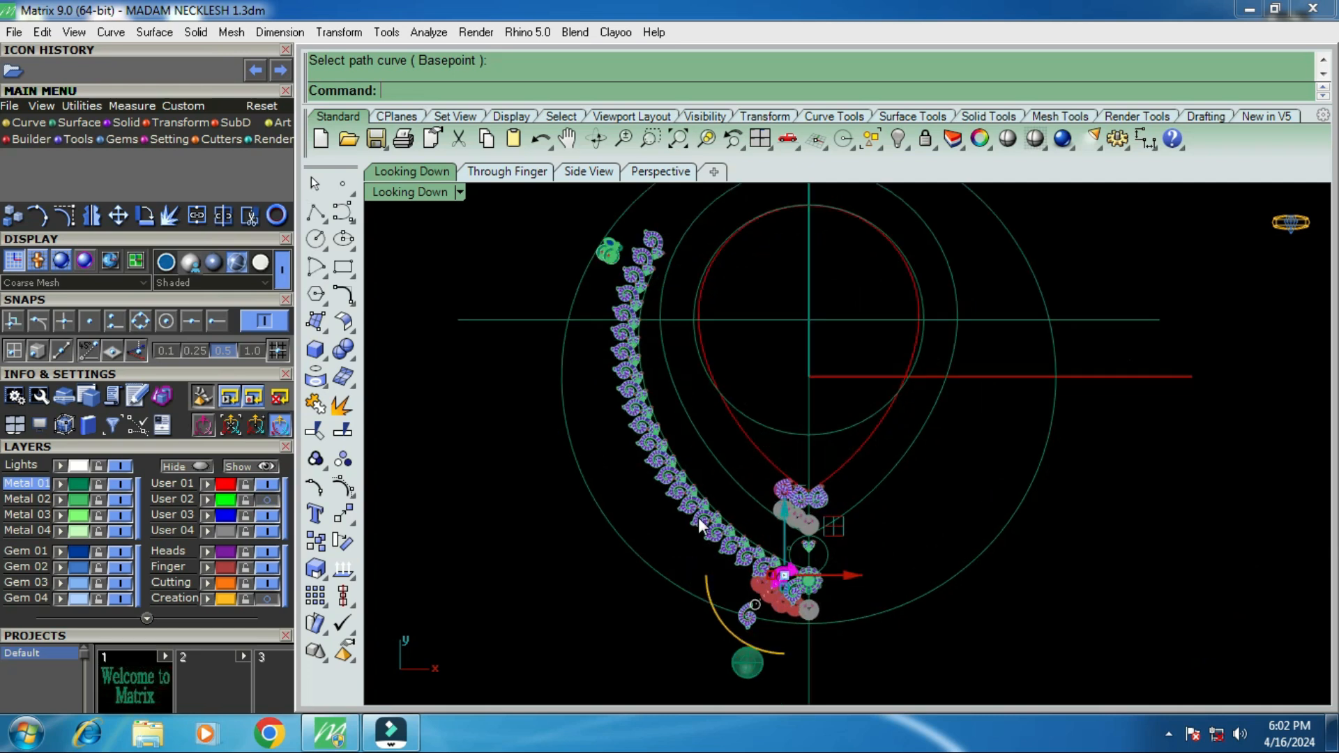
{"action": "scroll", "coordinate": [697, 517], "scroll_direction": "up", "scroll_amount": 10}
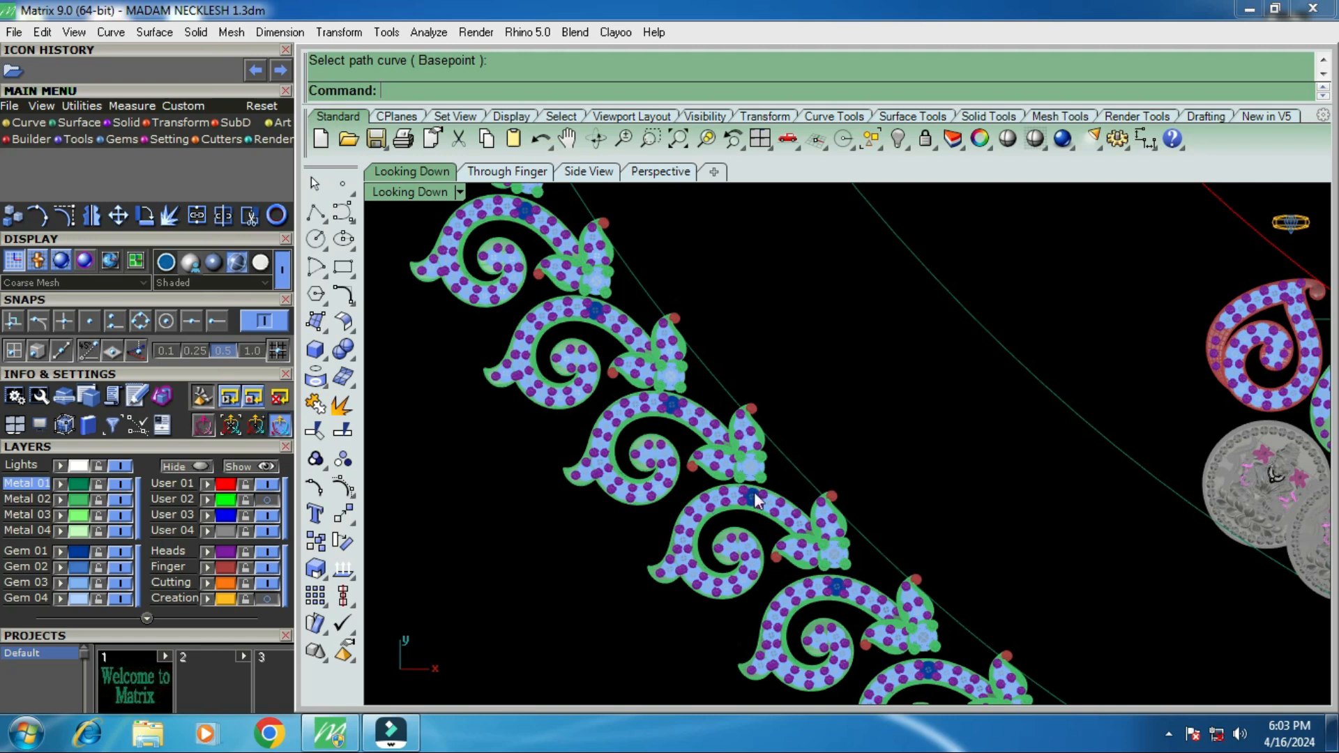
{"action": "scroll", "coordinate": [675, 407], "scroll_direction": "up", "scroll_amount": 5}
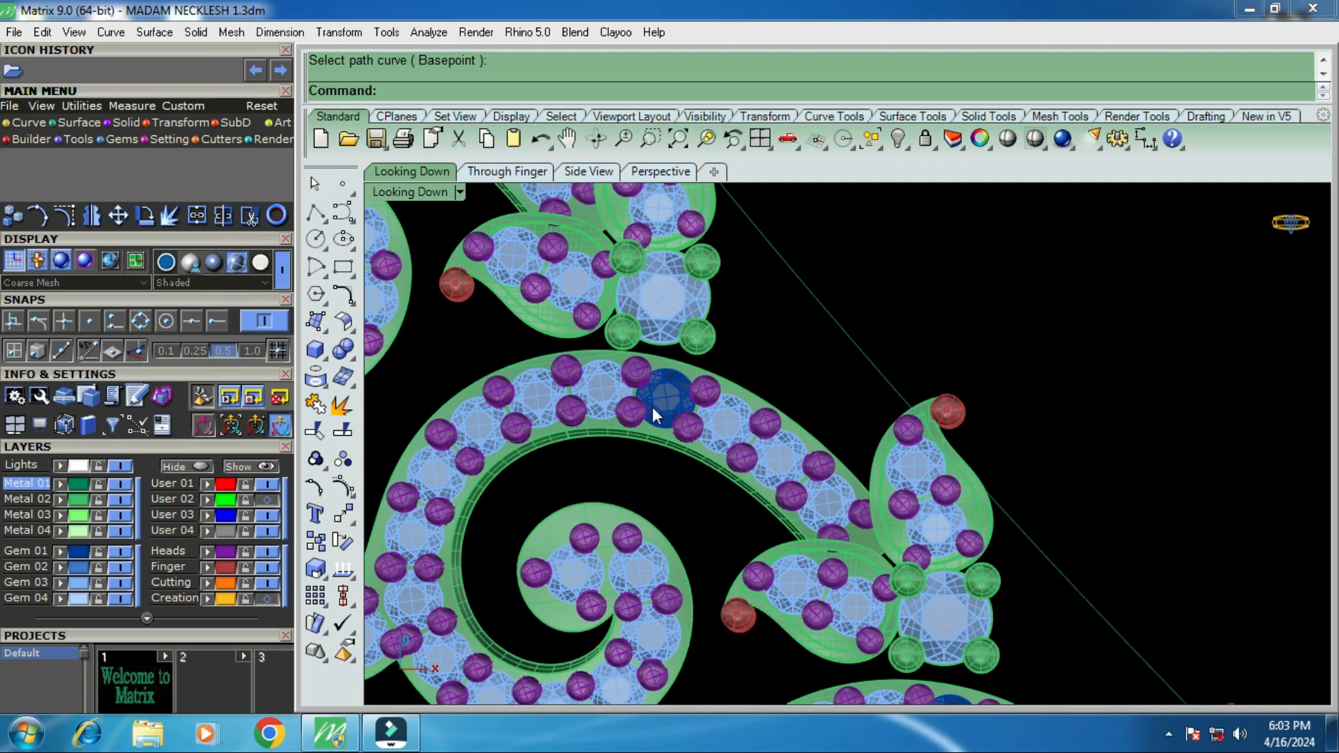
{"action": "scroll", "coordinate": [668, 395], "scroll_direction": "down", "scroll_amount": 5}
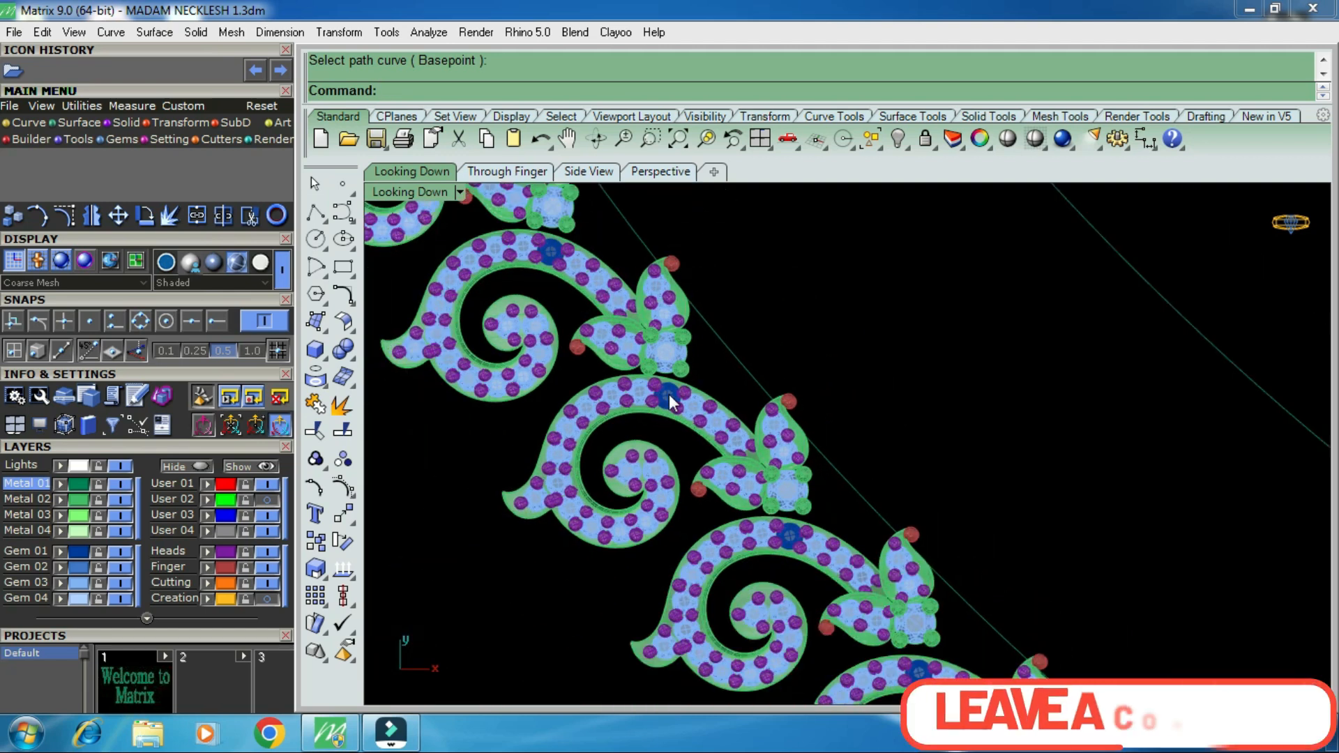
{"action": "scroll", "coordinate": [739, 490], "scroll_direction": "down", "scroll_amount": 2}
{"action": "scroll", "coordinate": [747, 495], "scroll_direction": "down", "scroll_amount": 3}
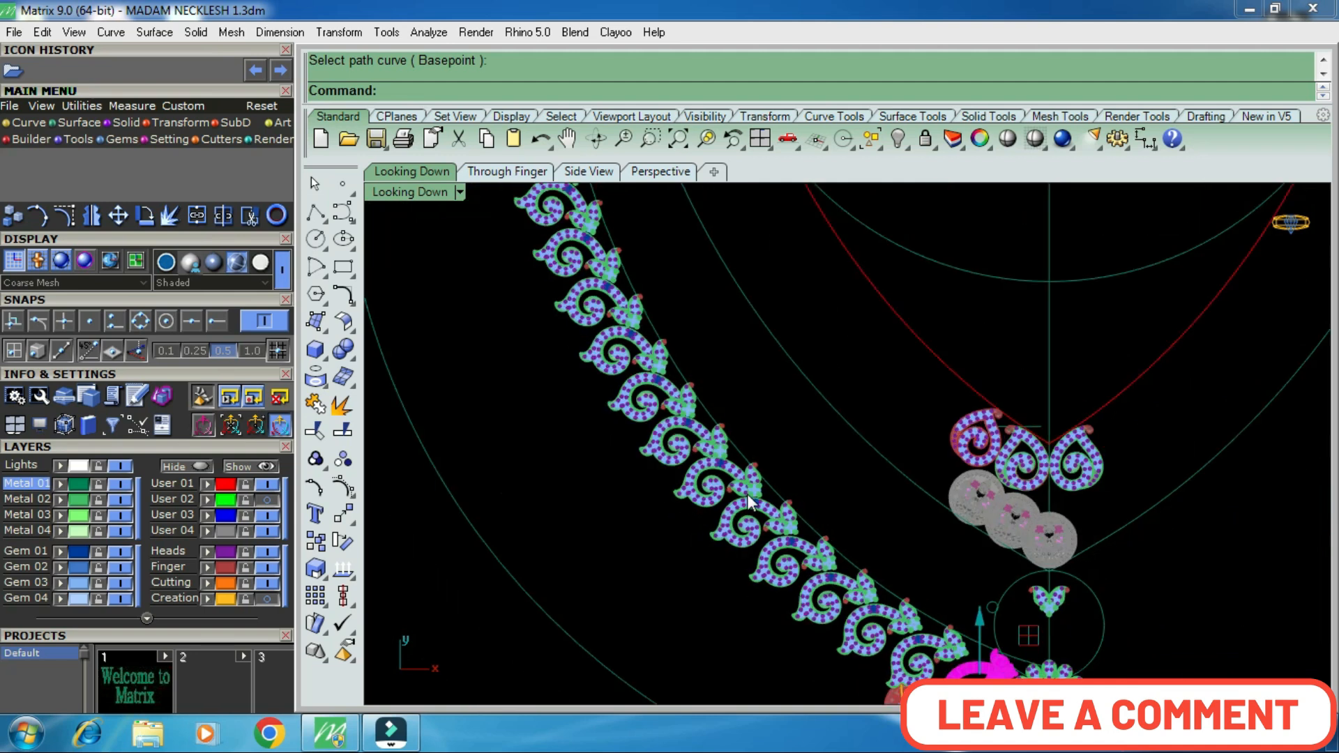
{"action": "scroll", "coordinate": [747, 495], "scroll_direction": "down", "scroll_amount": 6}
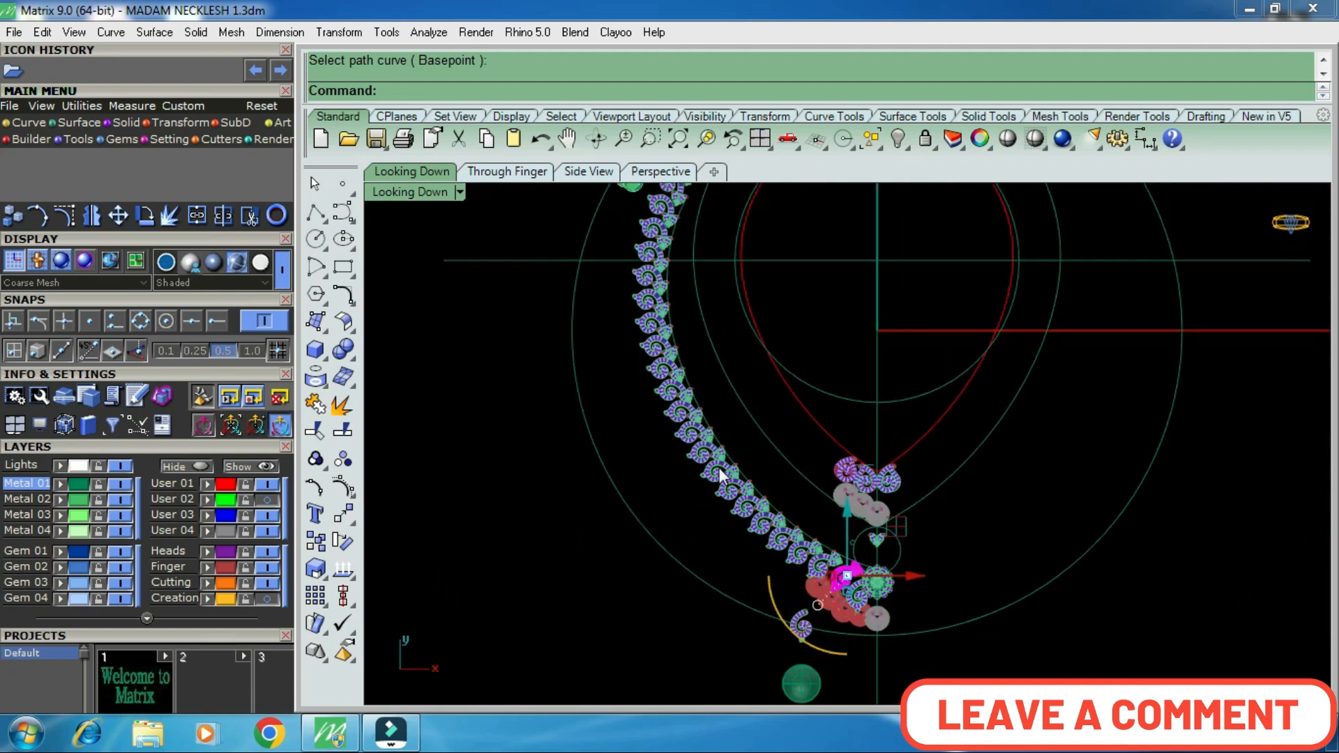
{"action": "scroll", "coordinate": [701, 290], "scroll_direction": "up", "scroll_amount": 6}
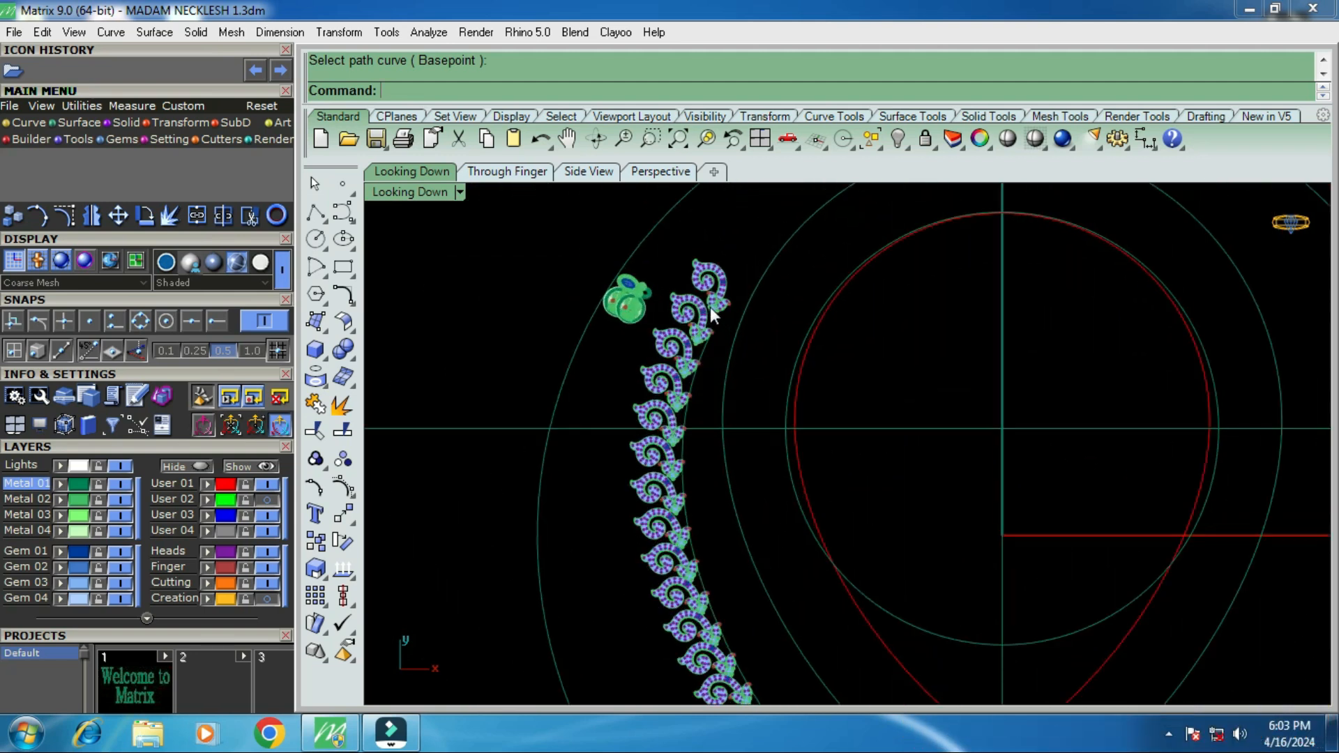
{"action": "scroll", "coordinate": [712, 329], "scroll_direction": "up", "scroll_amount": 2}
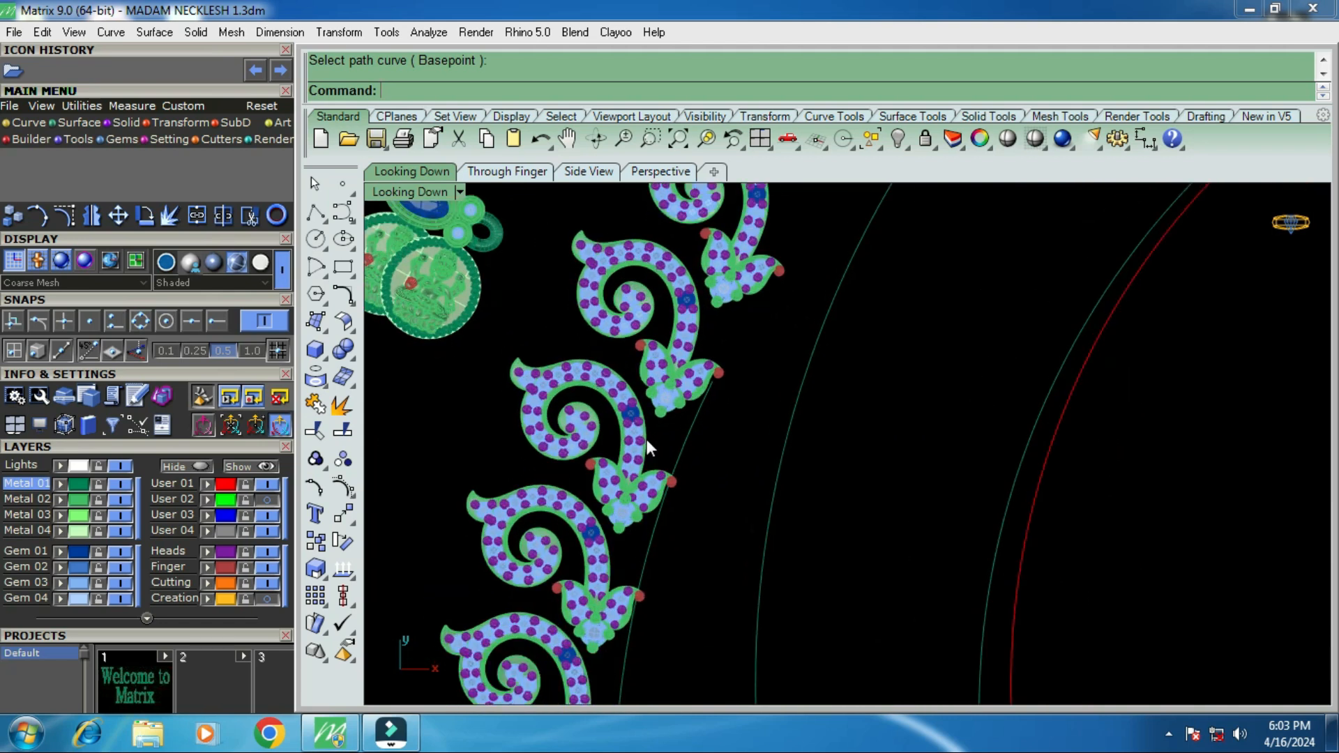
{"action": "scroll", "coordinate": [654, 387], "scroll_direction": "up", "scroll_amount": 5}
{"action": "scroll", "coordinate": [651, 379], "scroll_direction": "down", "scroll_amount": 4}
{"action": "scroll", "coordinate": [621, 520], "scroll_direction": "up", "scroll_amount": 4}
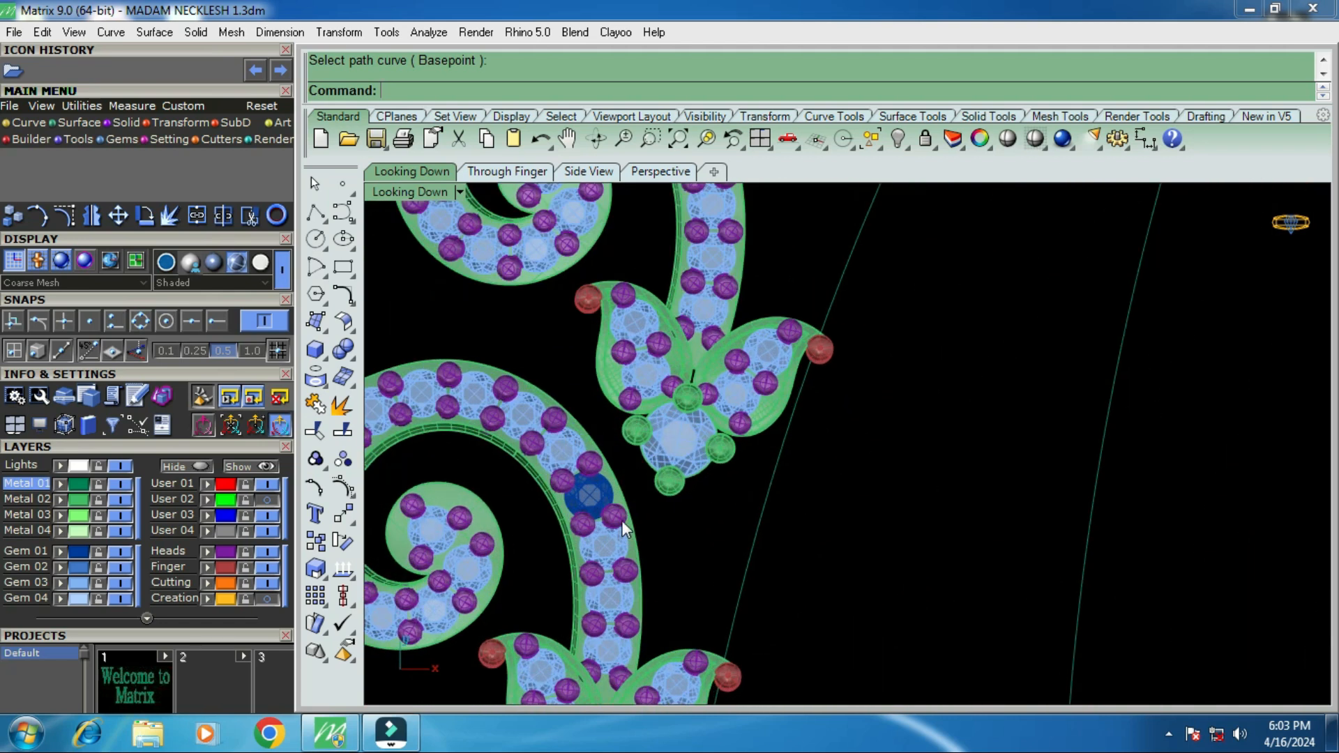
Examine the arrayed scroll chain along the outer curve and compare it with the strand in the User 02 reference picture.
{"action": "scroll", "coordinate": [649, 460], "scroll_direction": "down", "scroll_amount": 6}
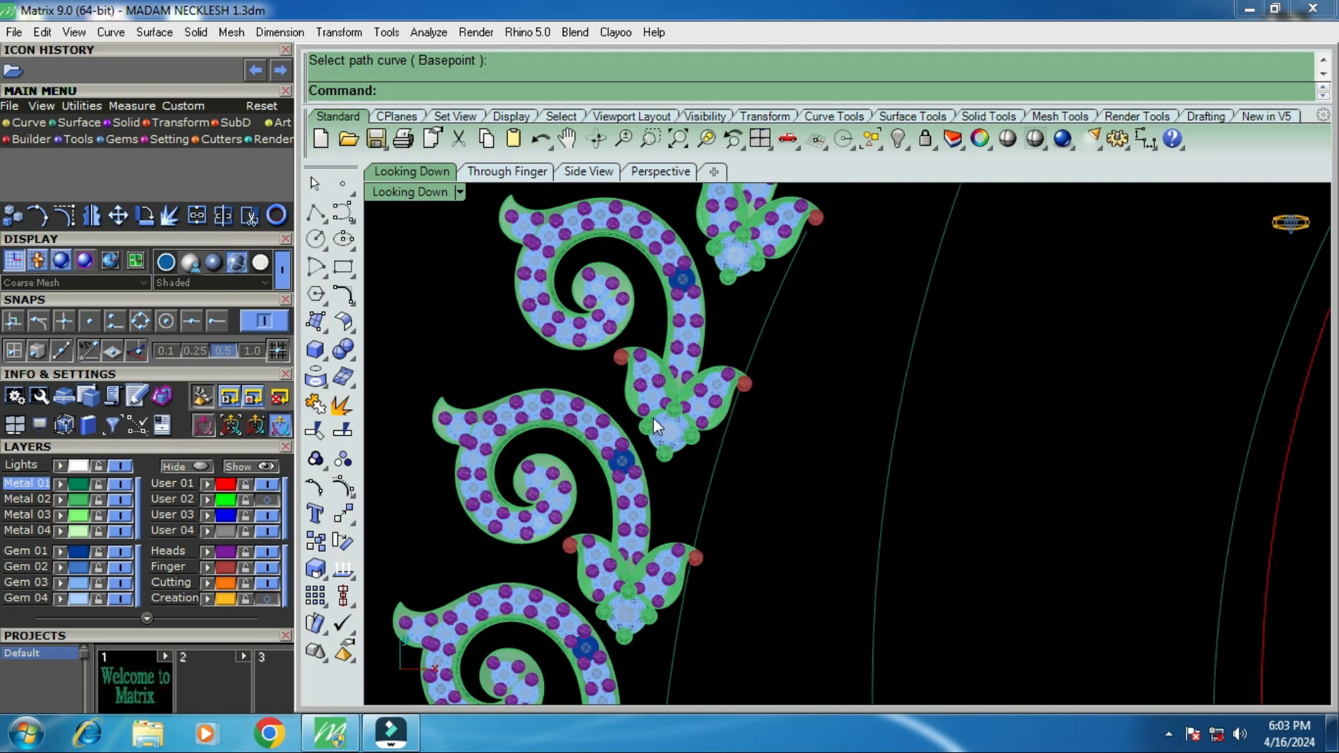
{"action": "scroll", "coordinate": [643, 402], "scroll_direction": "down", "scroll_amount": 3}
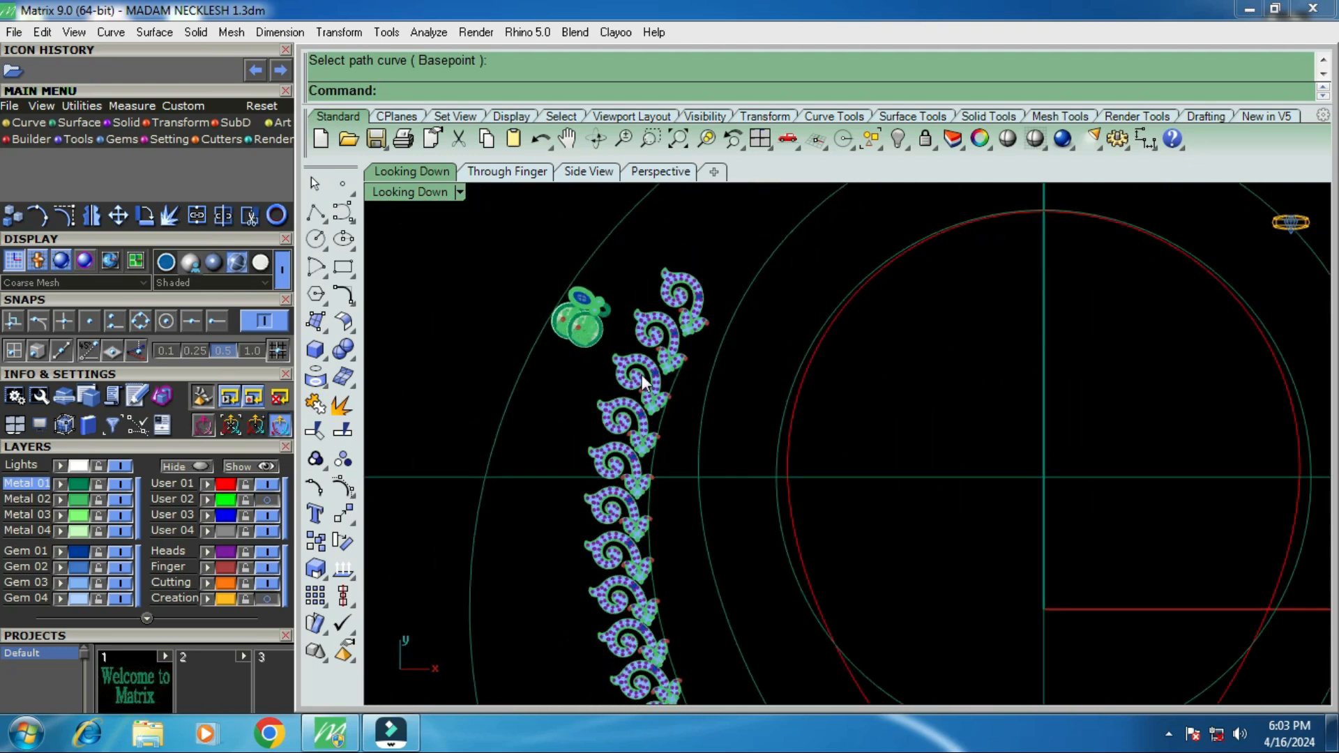
{"action": "scroll", "coordinate": [638, 446], "scroll_direction": "up", "scroll_amount": 5}
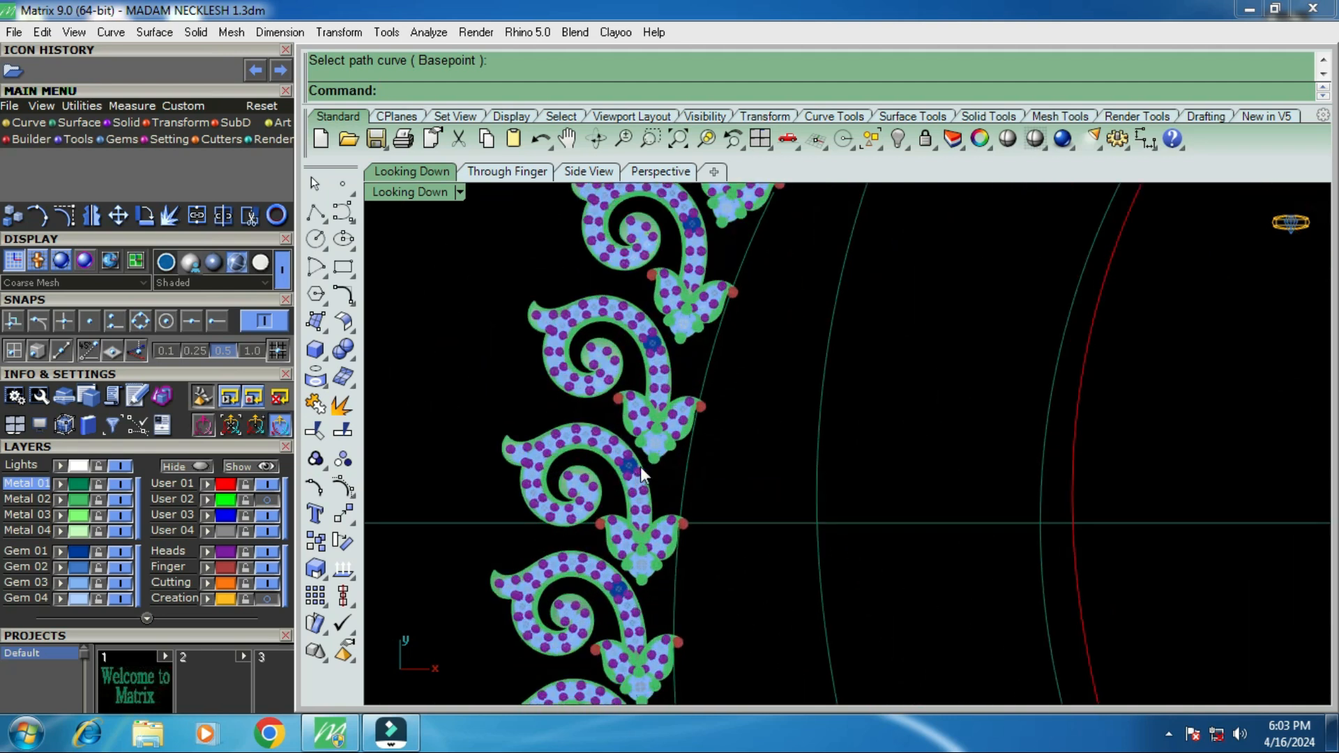
{"action": "scroll", "coordinate": [648, 453], "scroll_direction": "up", "scroll_amount": 2}
{"action": "scroll", "coordinate": [670, 416], "scroll_direction": "down", "scroll_amount": 3}
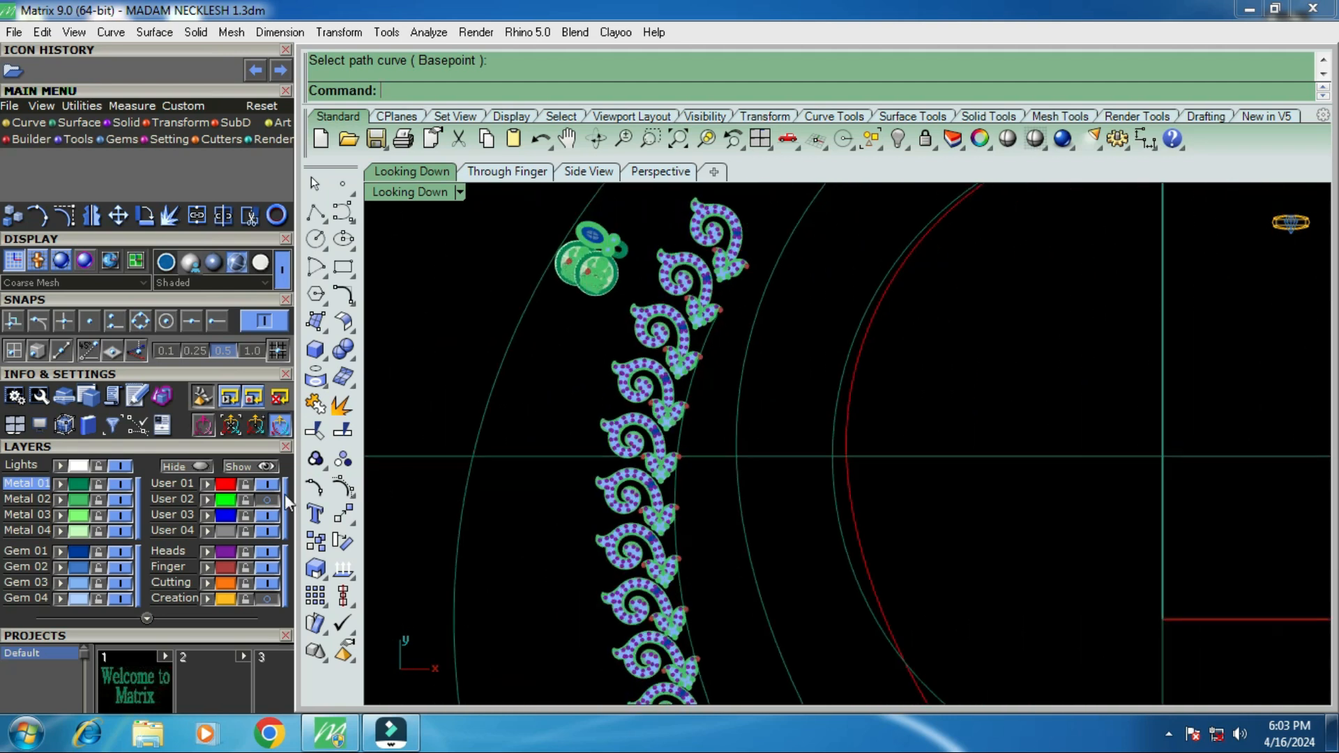
{"action": "scroll", "coordinate": [713, 362], "scroll_direction": "down", "scroll_amount": 4}
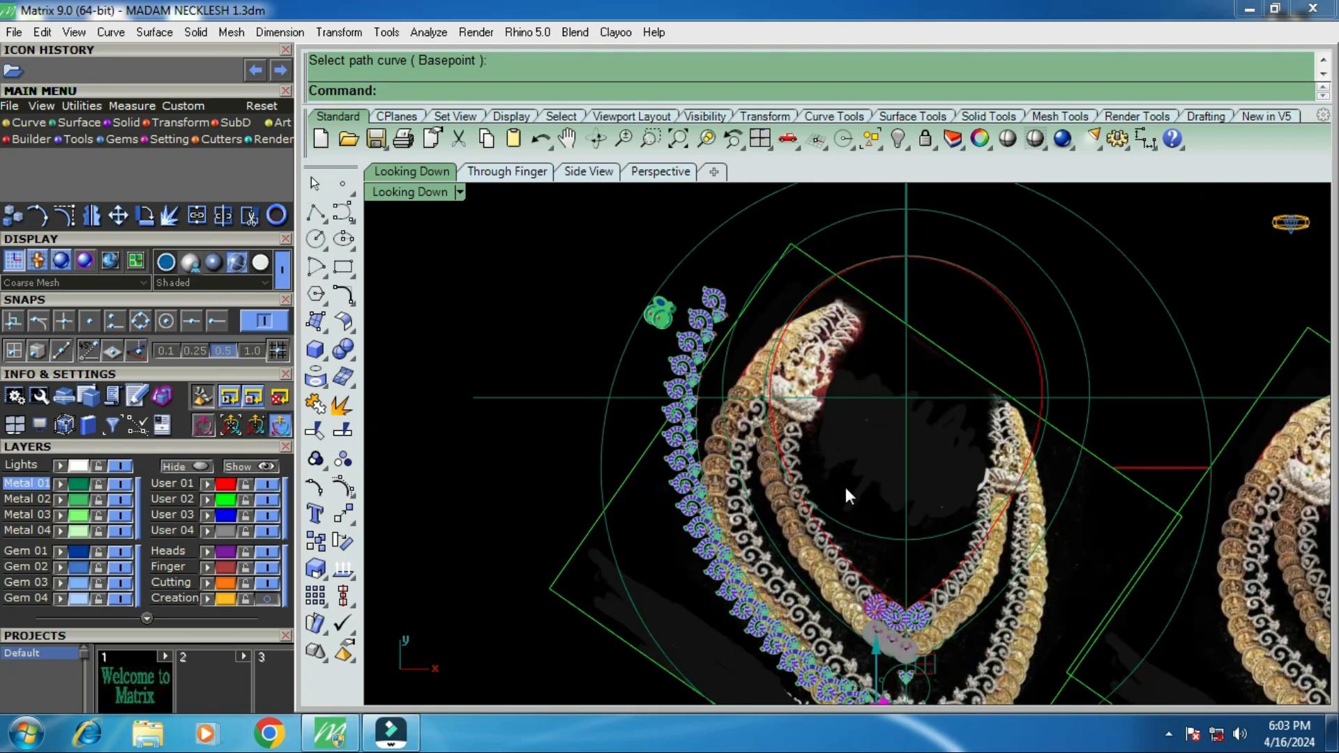
{"action": "scroll", "coordinate": [865, 488], "scroll_direction": "down", "scroll_amount": 2}
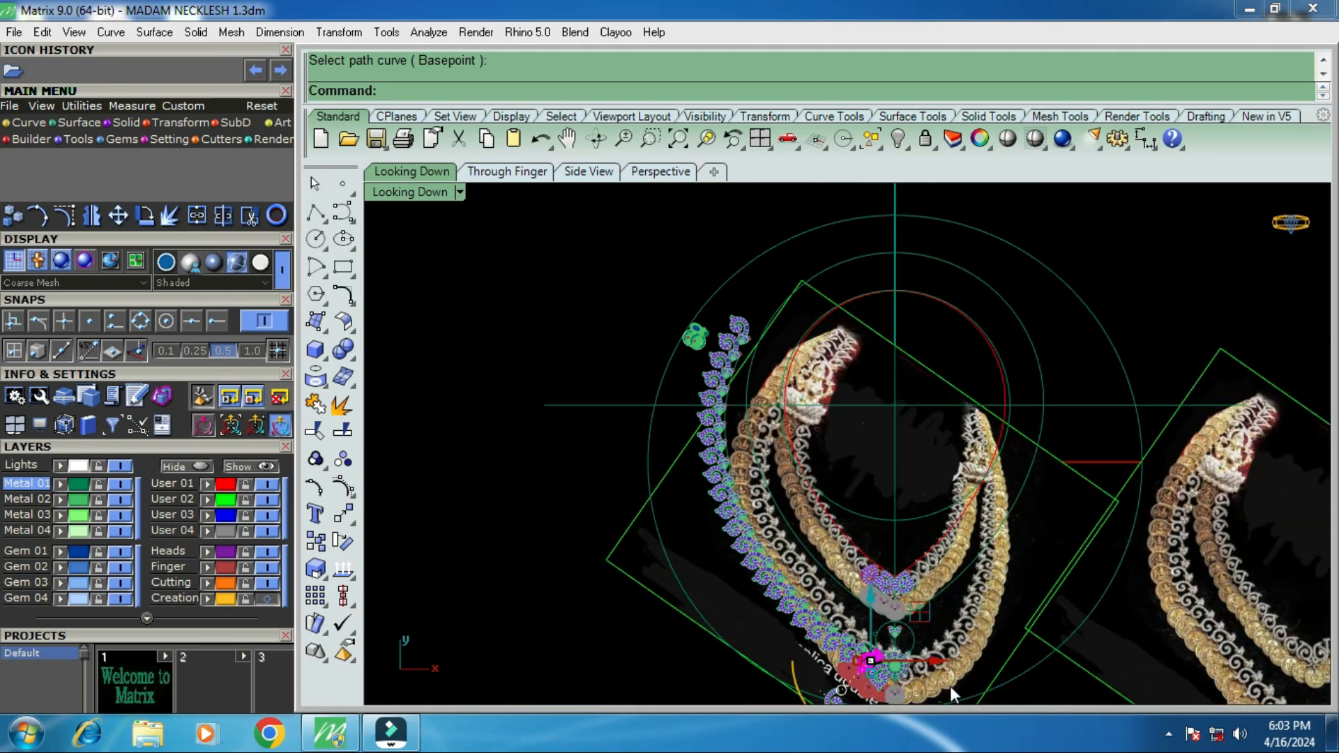
{"action": "scroll", "coordinate": [947, 681], "scroll_direction": "up", "scroll_amount": 4}
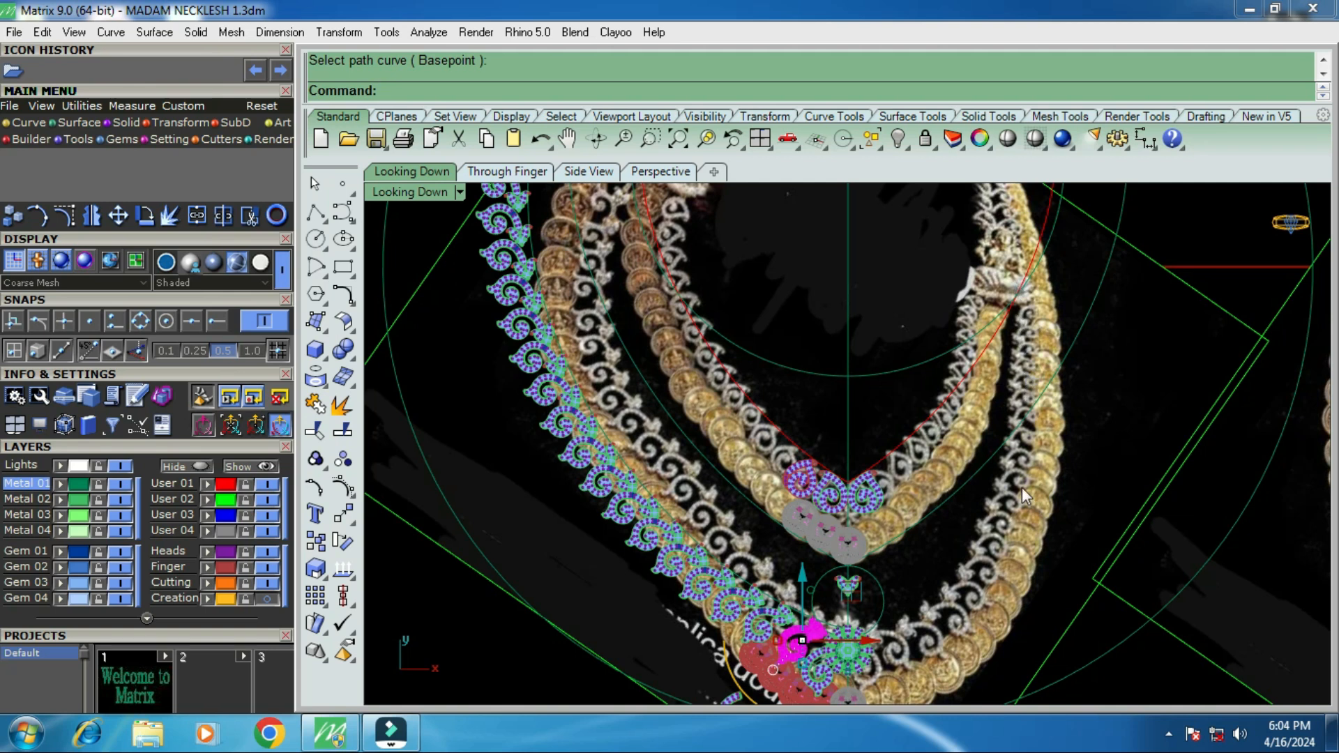
{"action": "scroll", "coordinate": [1022, 487], "scroll_direction": "down", "scroll_amount": 2}
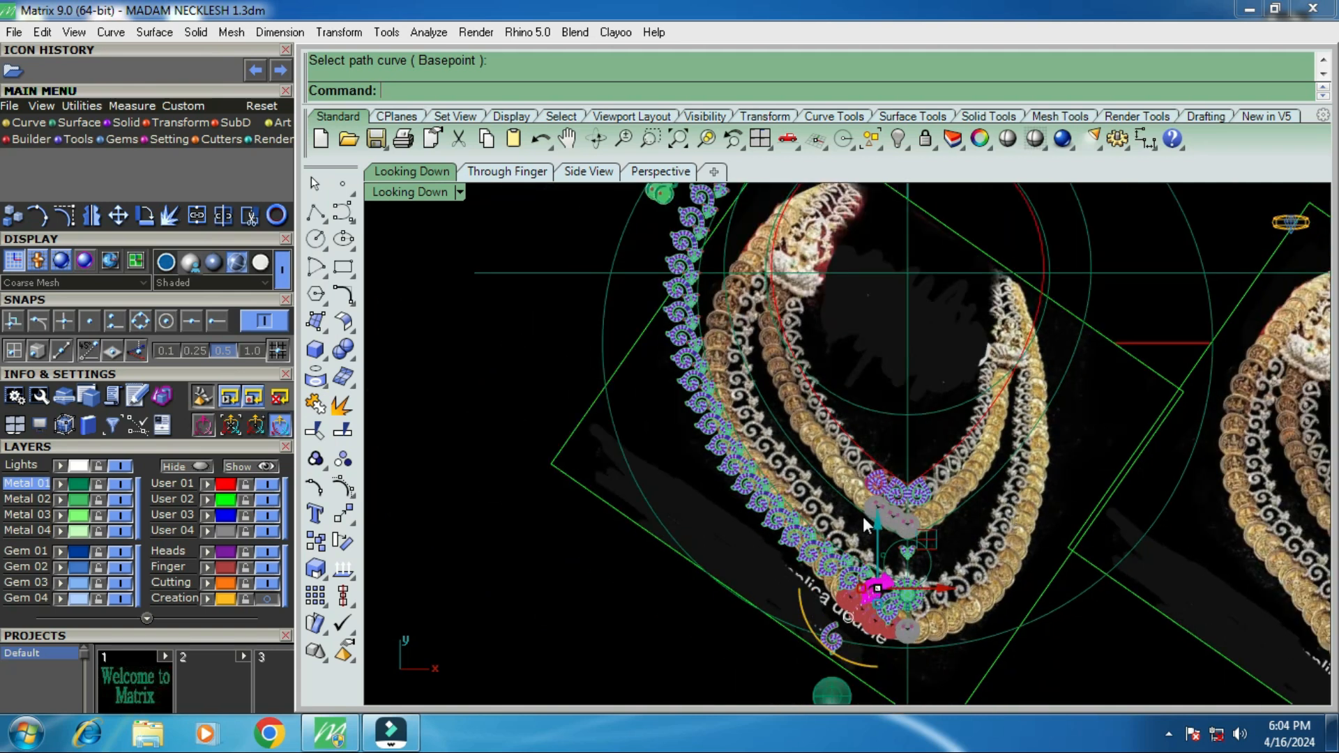
{"action": "scroll", "coordinate": [797, 527], "scroll_direction": "down", "scroll_amount": 1}
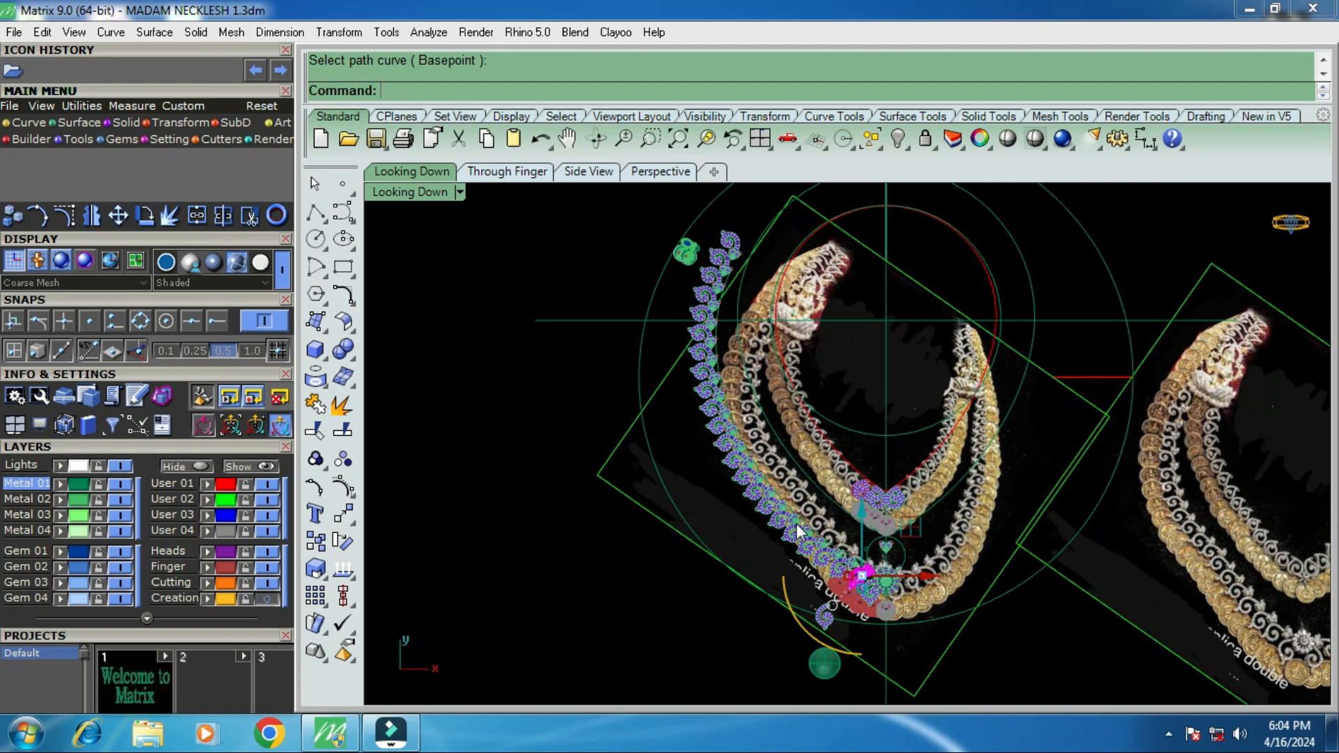
{"action": "scroll", "coordinate": [797, 531], "scroll_direction": "up", "scroll_amount": 1}
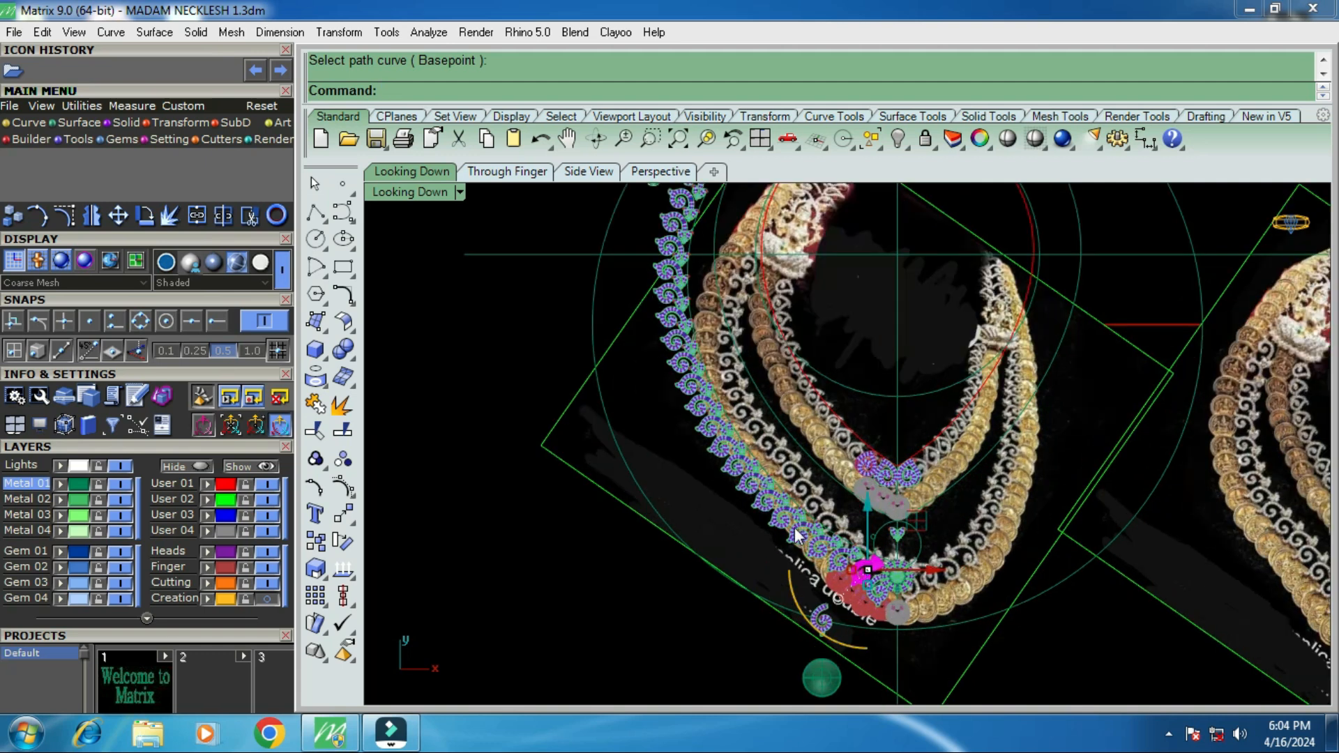
{"action": "scroll", "coordinate": [797, 531], "scroll_direction": "up", "scroll_amount": 3}
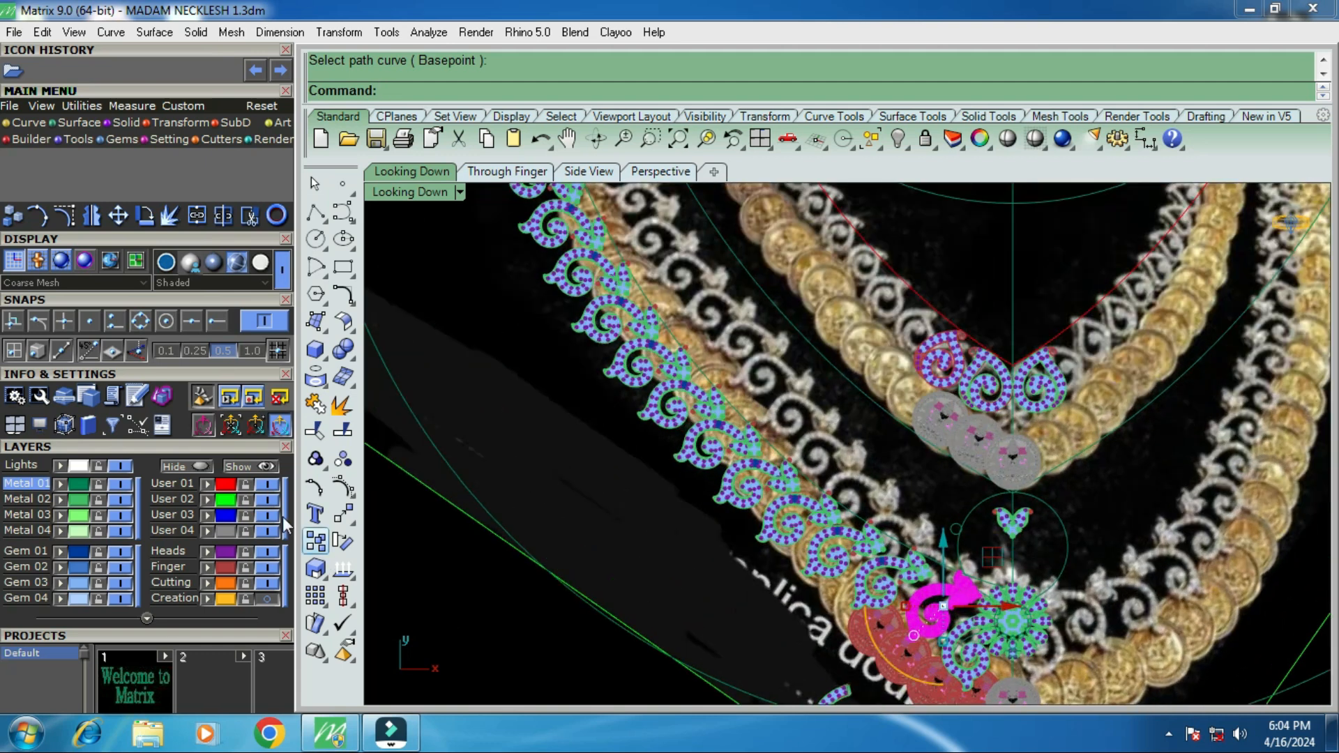
Hide the User 02 layer to check the scrolls and coins around the central flower without the pictures, and restore it.
{"action": "left_click", "coordinate": [267, 503]}
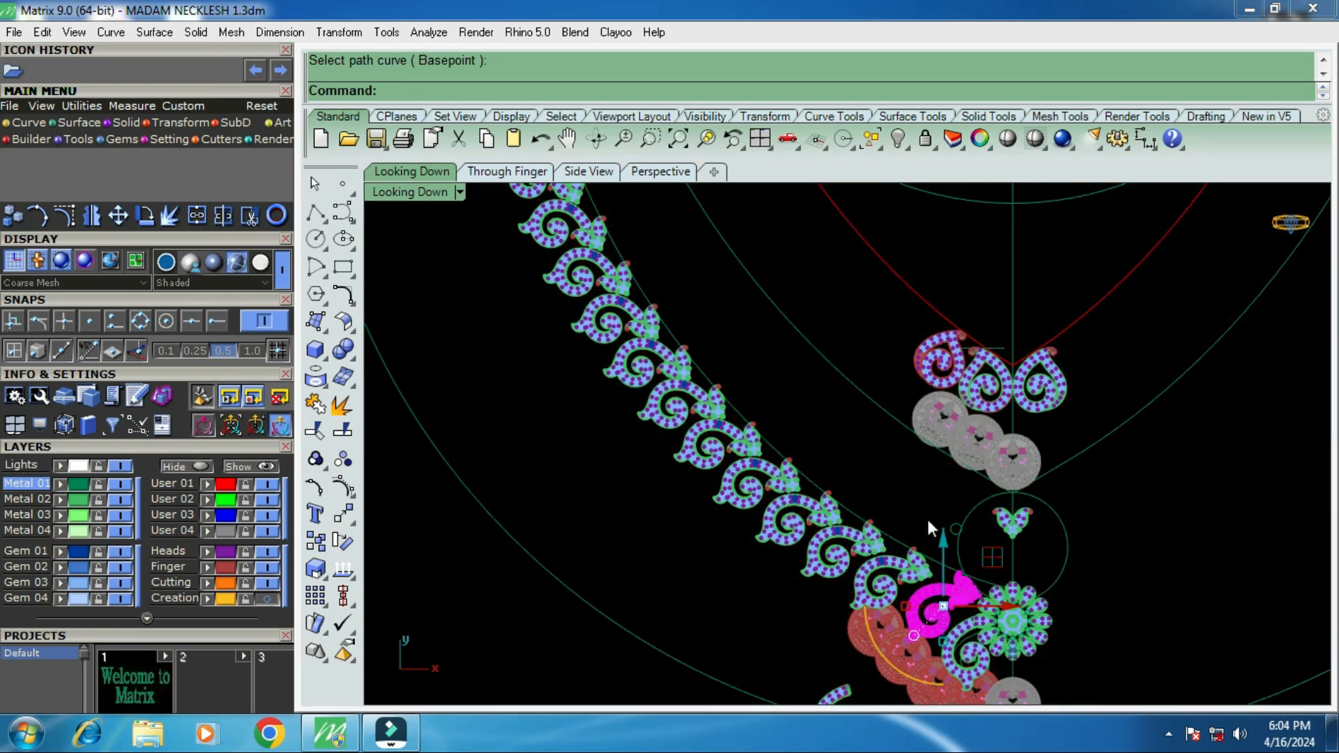
{"action": "scroll", "coordinate": [927, 521], "scroll_direction": "down", "scroll_amount": 3}
{"action": "scroll", "coordinate": [986, 638], "scroll_direction": "up", "scroll_amount": 1}
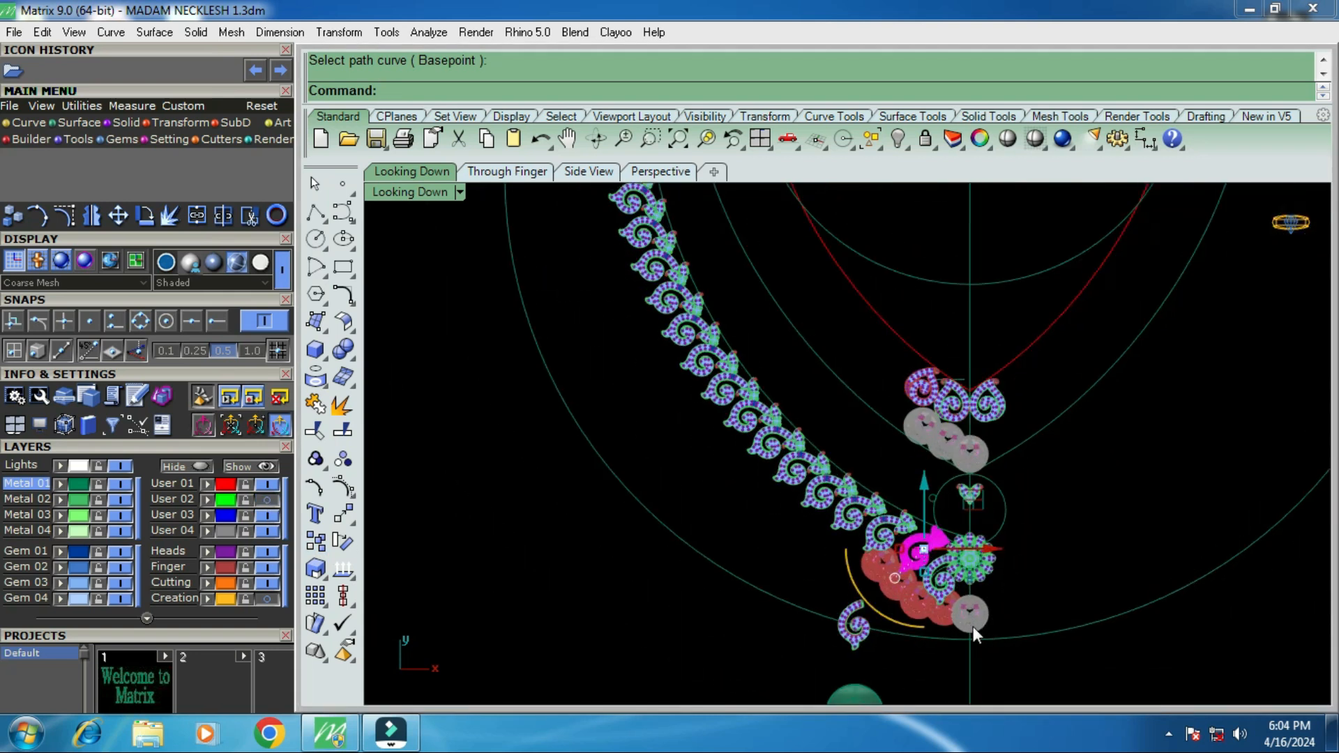
{"action": "scroll", "coordinate": [969, 621], "scroll_direction": "up", "scroll_amount": 3}
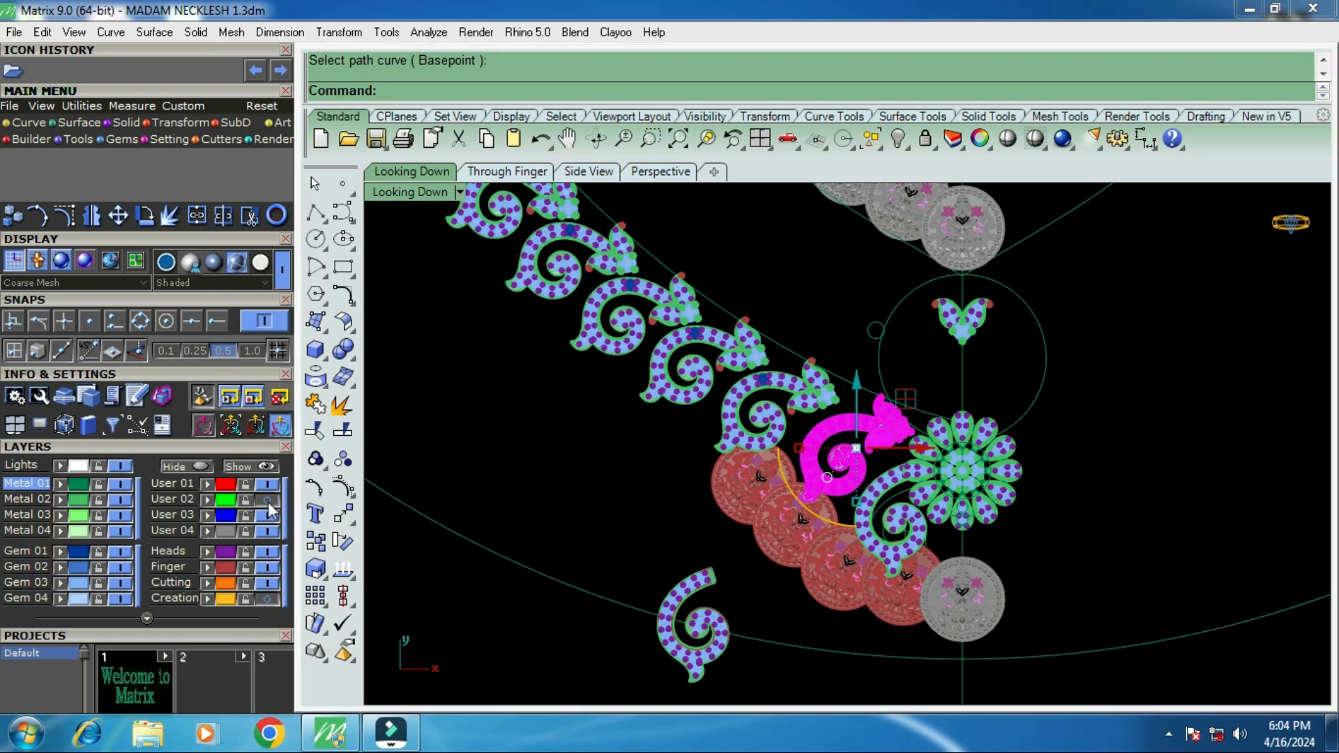
{"action": "left_click", "coordinate": [268, 501]}
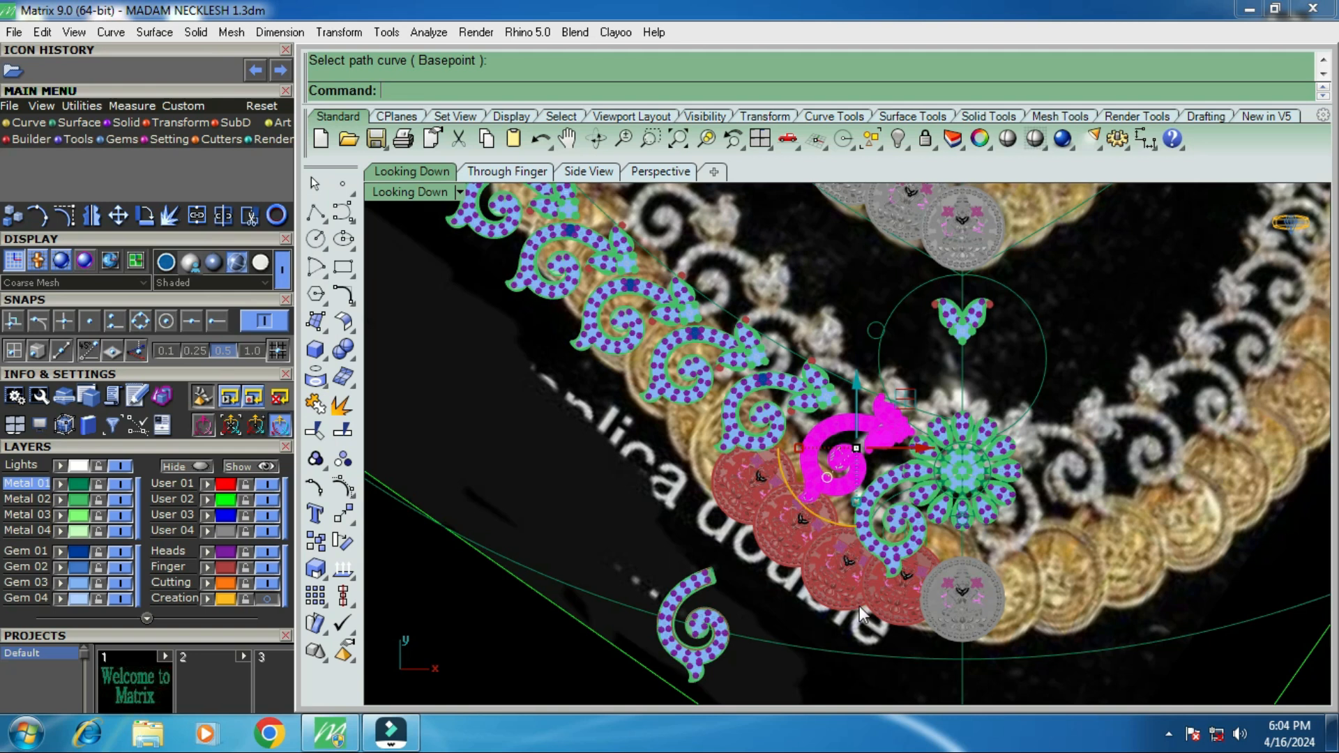
Enlarge the five lower coins of the outer strand together with Scale 3-D, from the centre of the coin below the flower.
{"action": "left_click", "coordinate": [830, 592]}
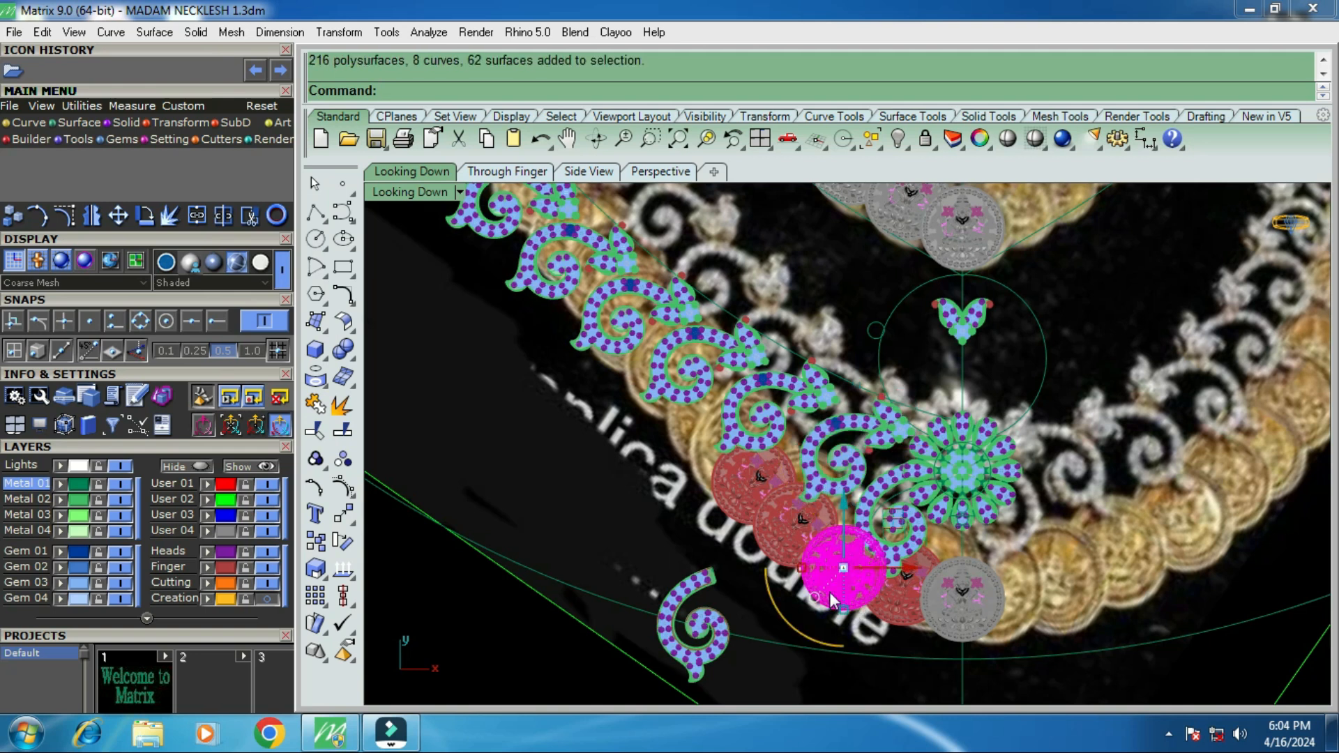
{"action": "left_click", "coordinate": [768, 512], "text": "shift"}
{"action": "left_click", "coordinate": [785, 534], "text": "shift"}
{"action": "left_click", "coordinate": [894, 596], "text": "shift"}
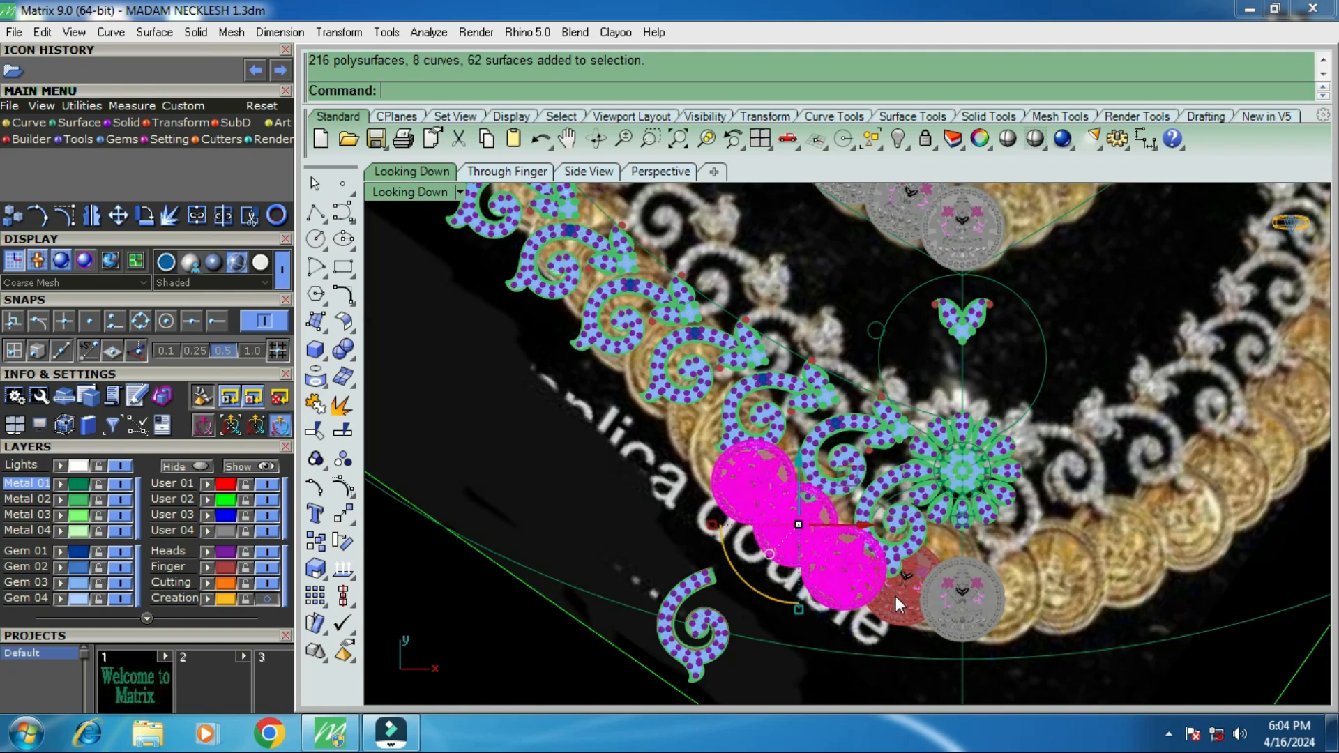
{"action": "left_click", "coordinate": [944, 619], "text": "shift"}
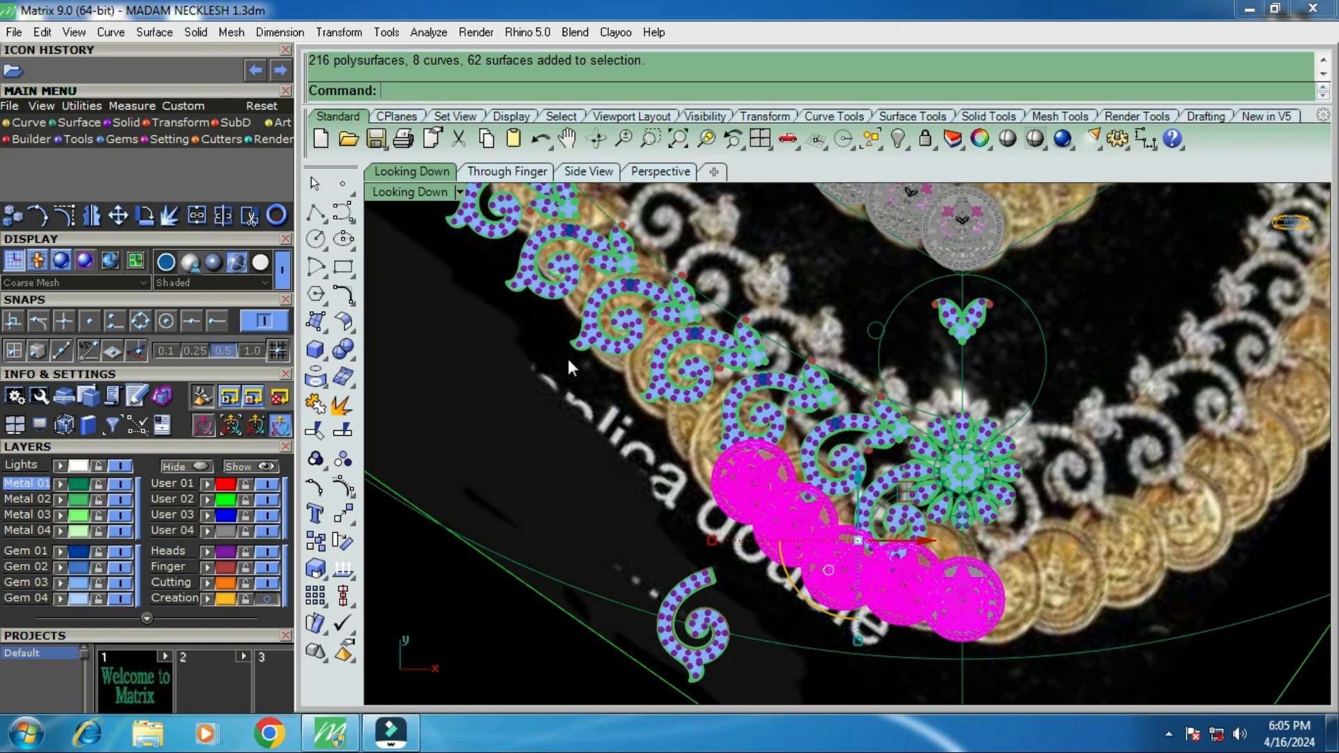
{"action": "left_click", "coordinate": [153, 122]}
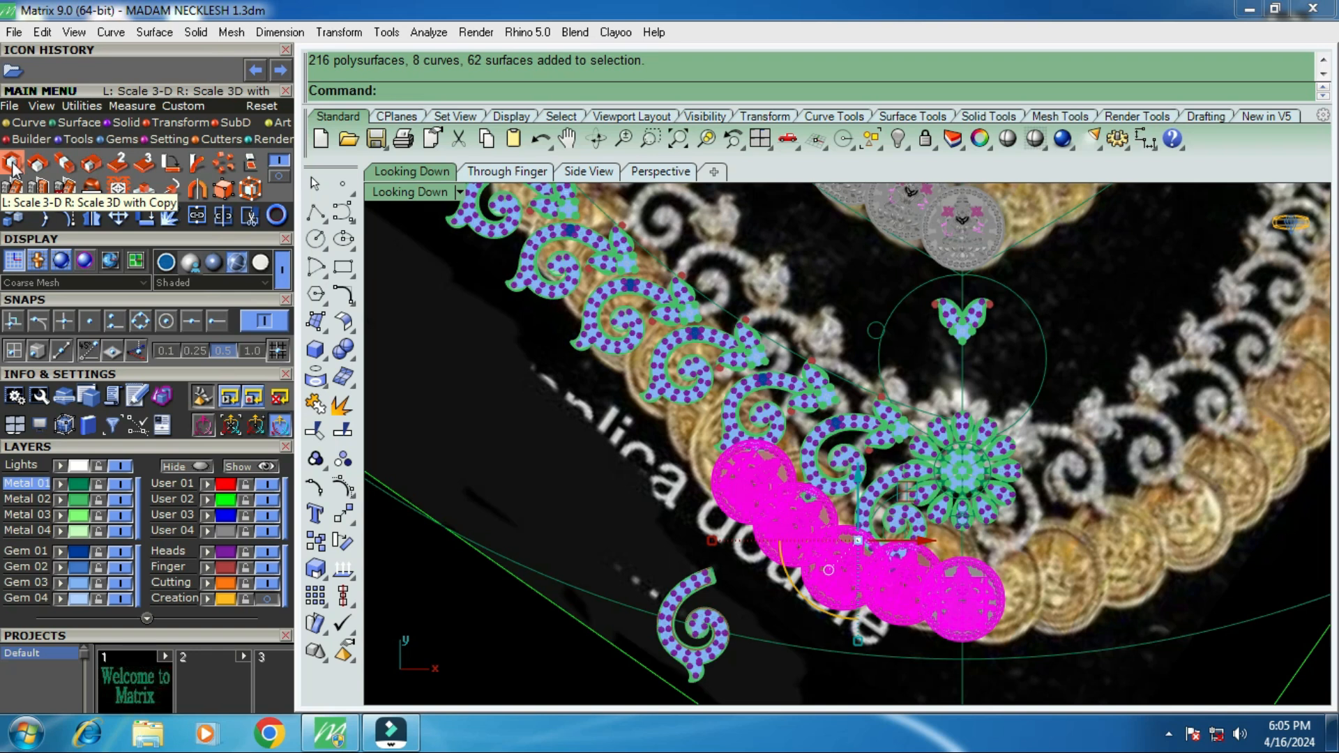
{"action": "left_click", "coordinate": [12, 165]}
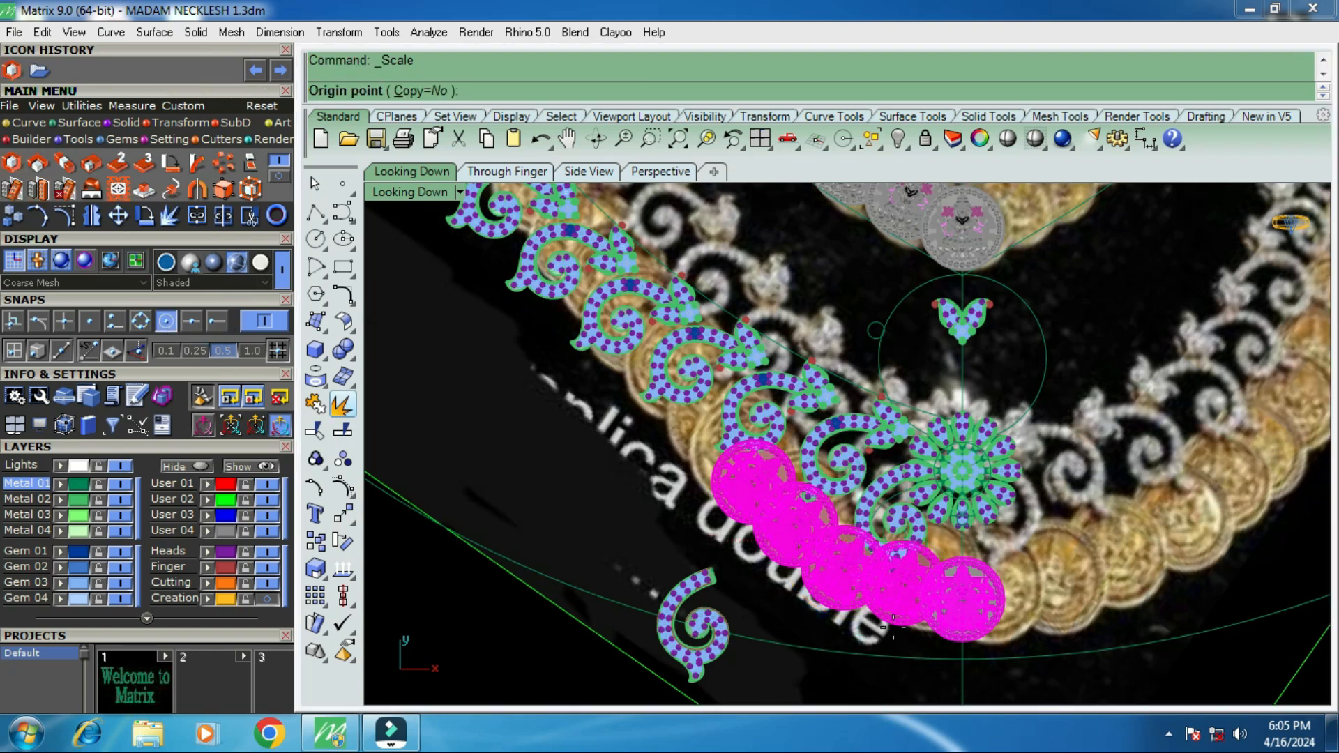
{"action": "left_click", "coordinate": [1007, 617]}
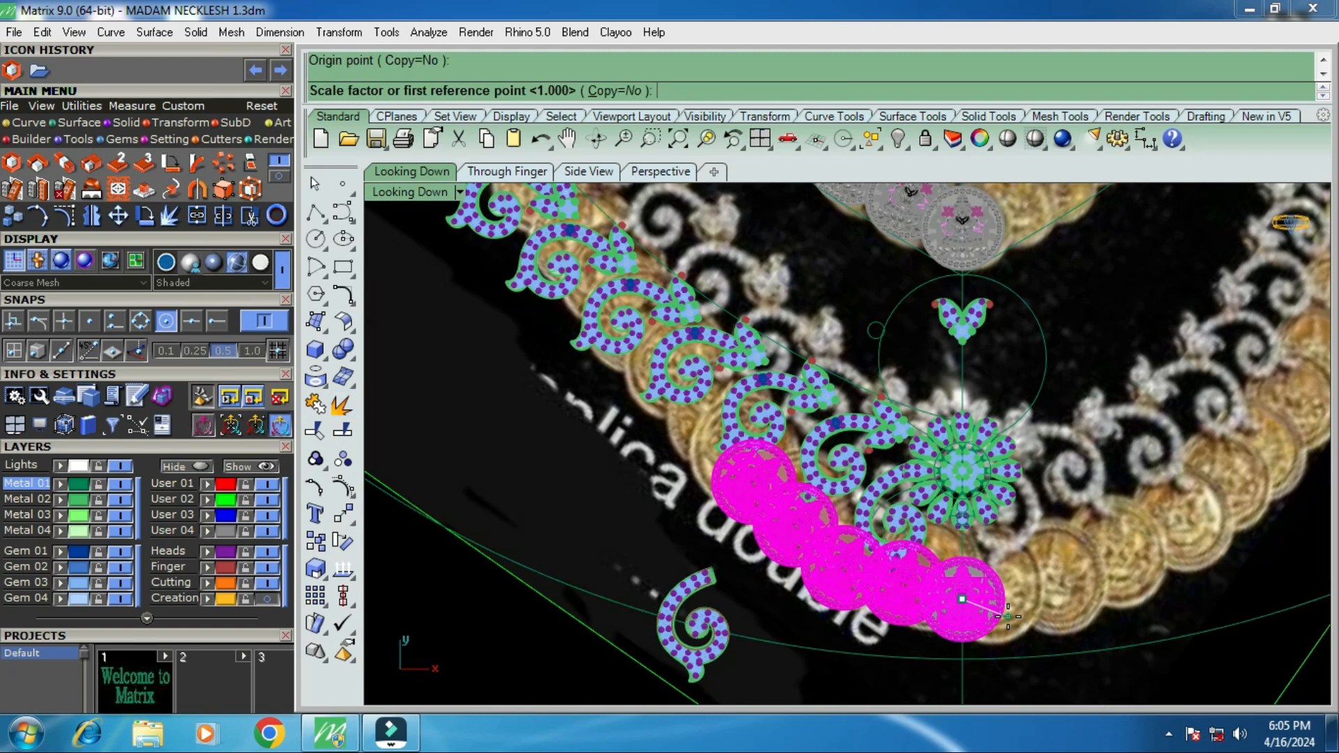
{"action": "scroll", "coordinate": [1007, 616], "scroll_direction": "up", "scroll_amount": 2}
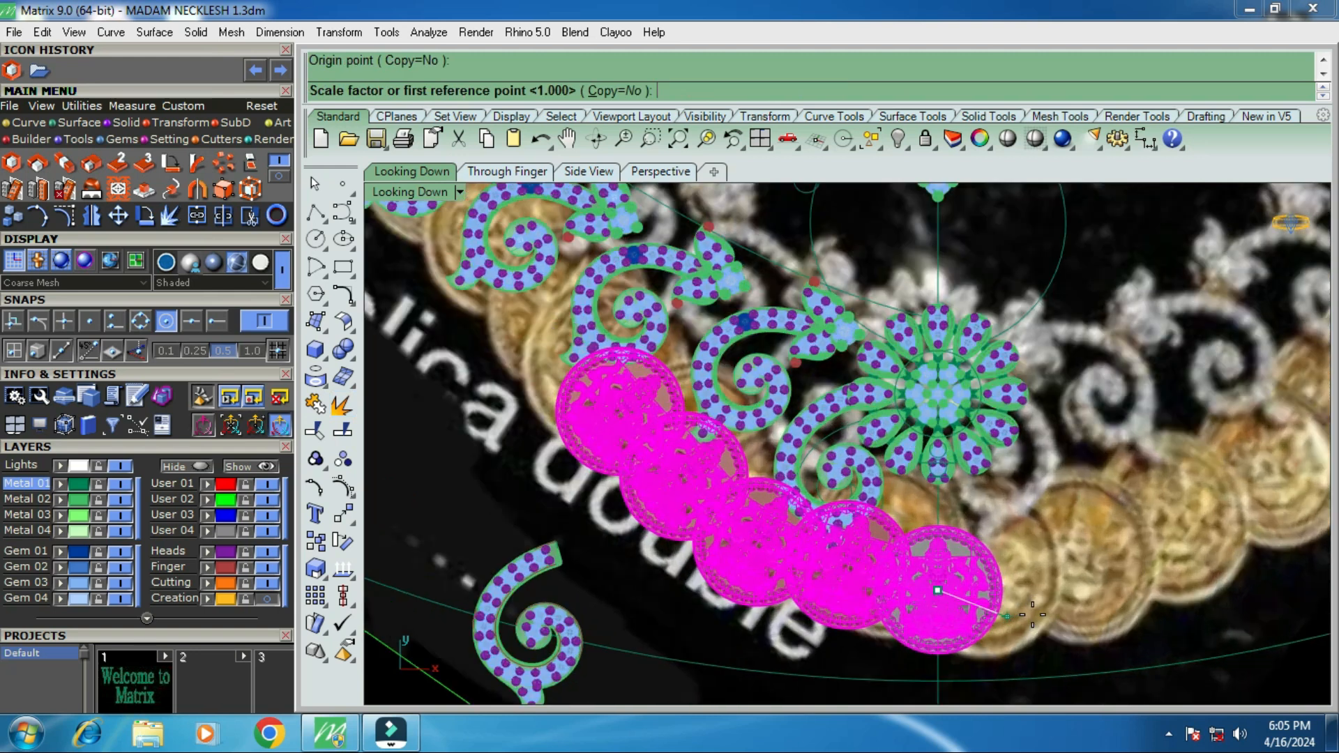
{"action": "left_click", "coordinate": [1089, 590]}
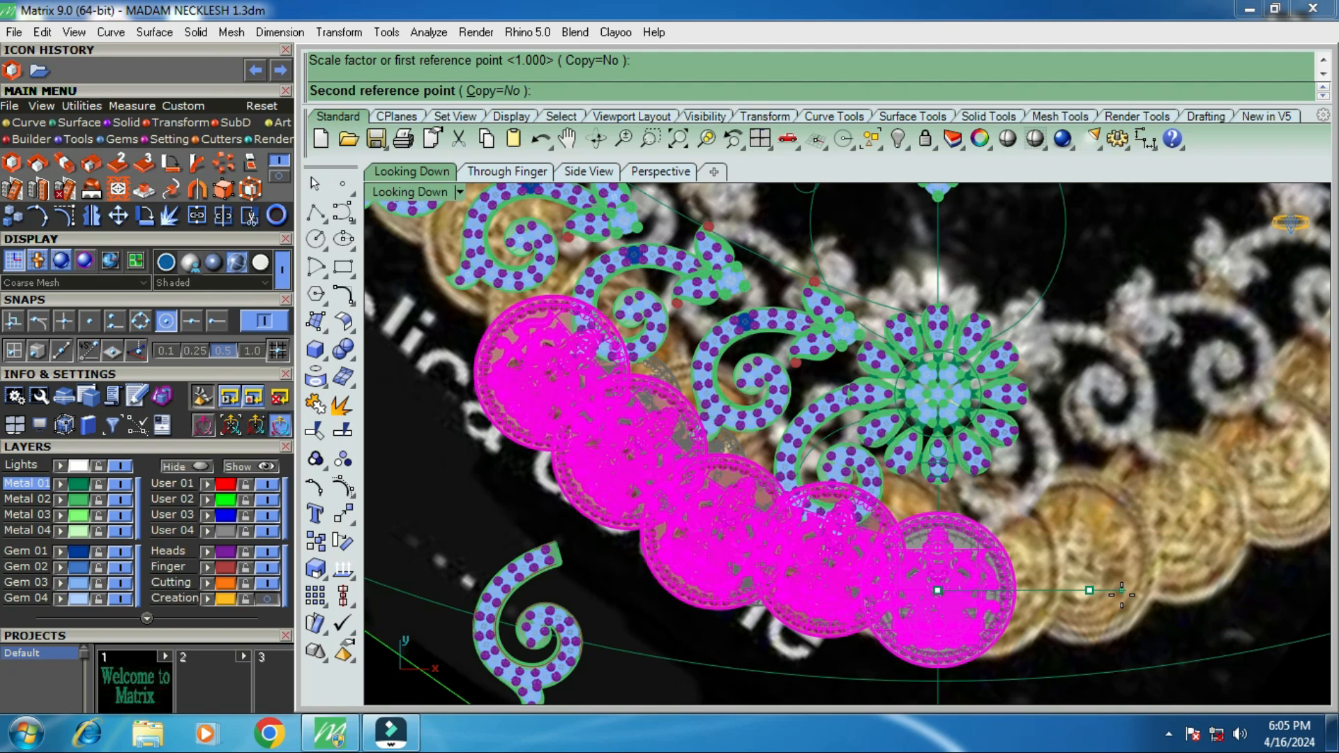
{"action": "left_click", "coordinate": [1121, 595]}
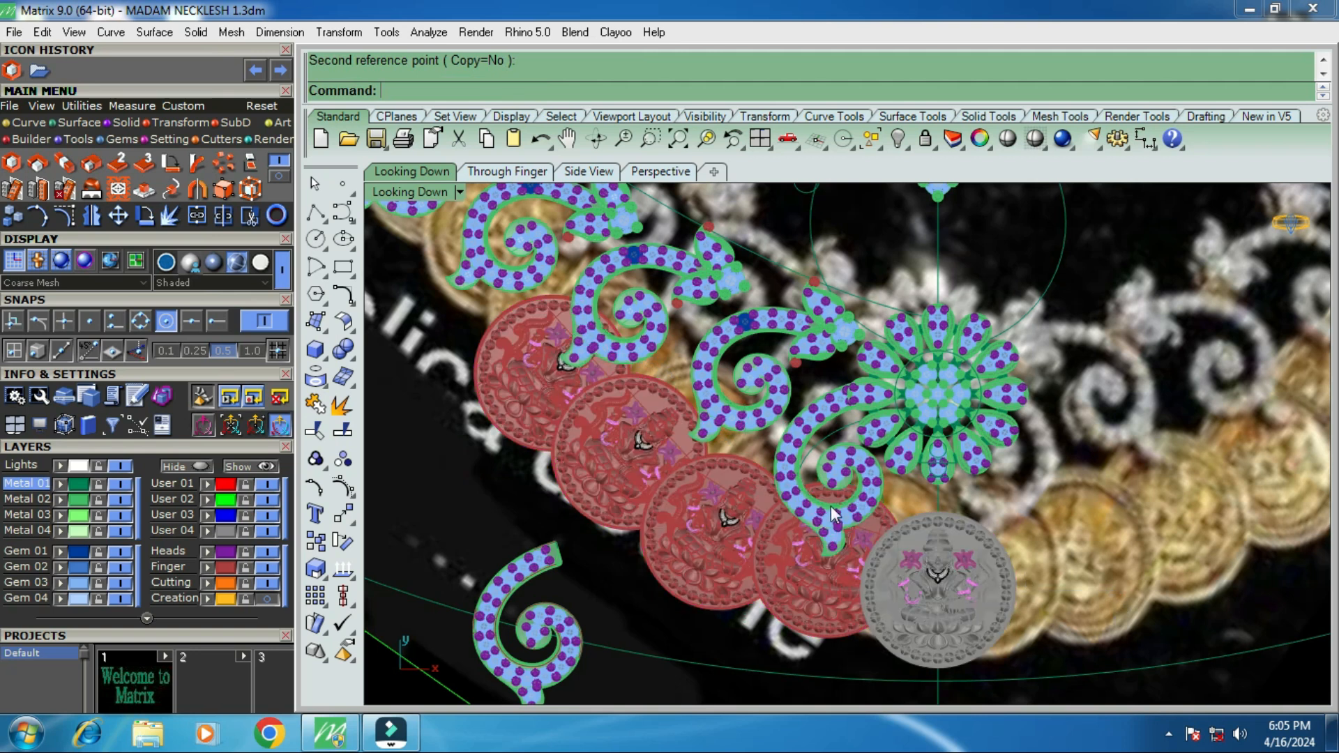
Set the Looking Down viewport to Wireframe display to see the outline of the coin below the central flower.
{"action": "scroll", "coordinate": [833, 512], "scroll_direction": "down", "scroll_amount": 2}
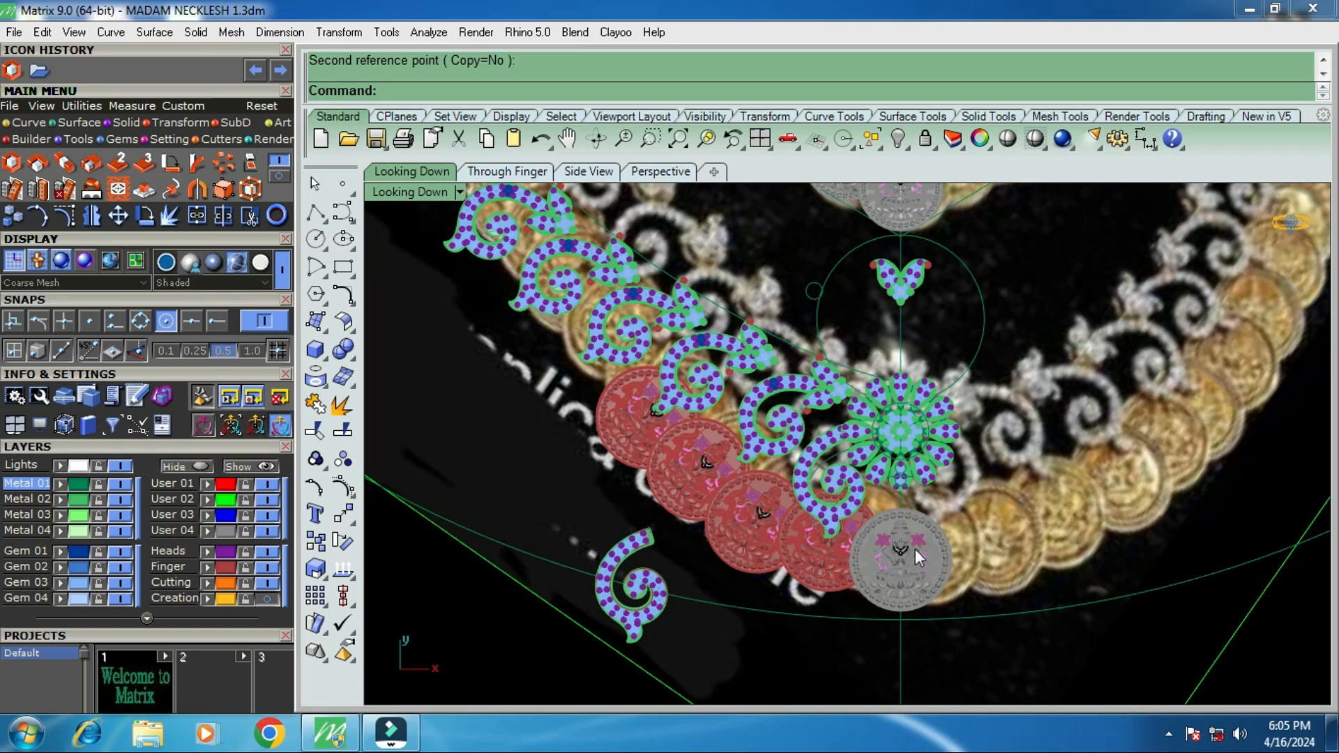
{"action": "scroll", "coordinate": [893, 549], "scroll_direction": "down", "scroll_amount": 2}
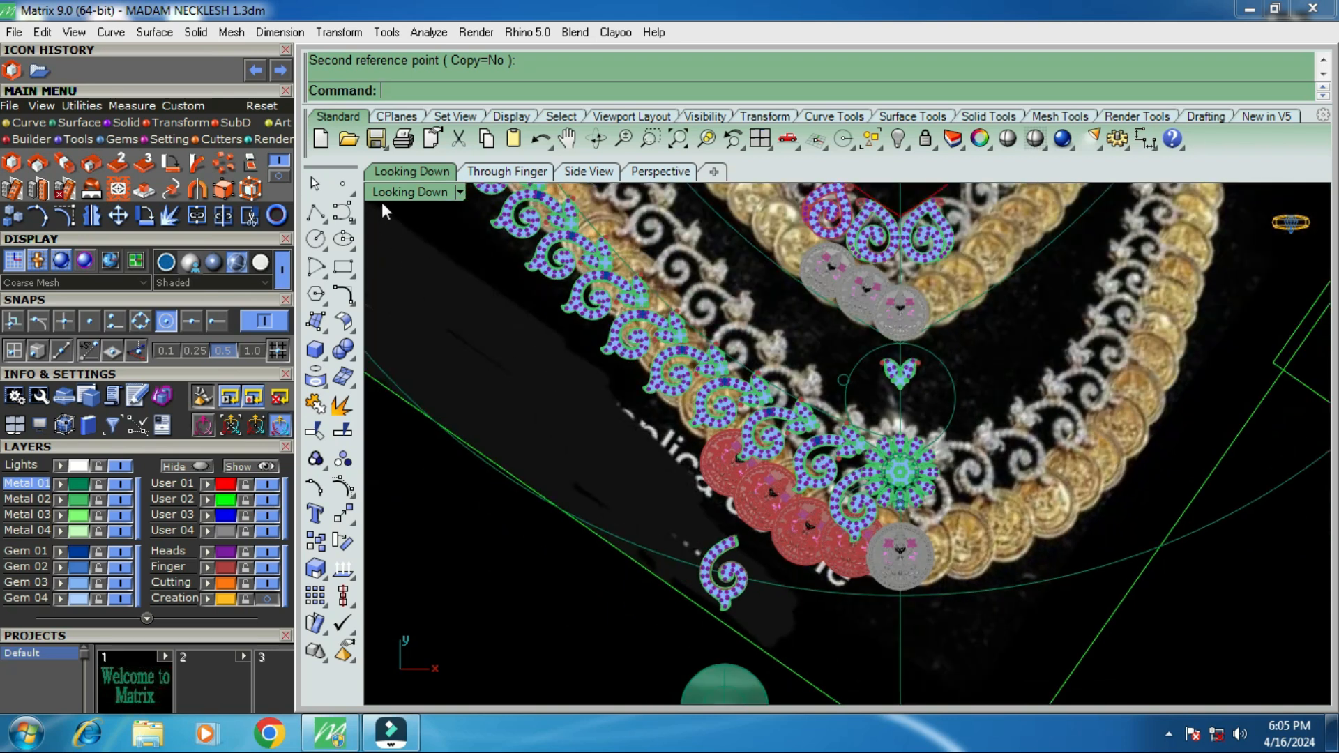
{"action": "left_click", "coordinate": [407, 193]}
{"action": "left_click", "coordinate": [527, 63]}
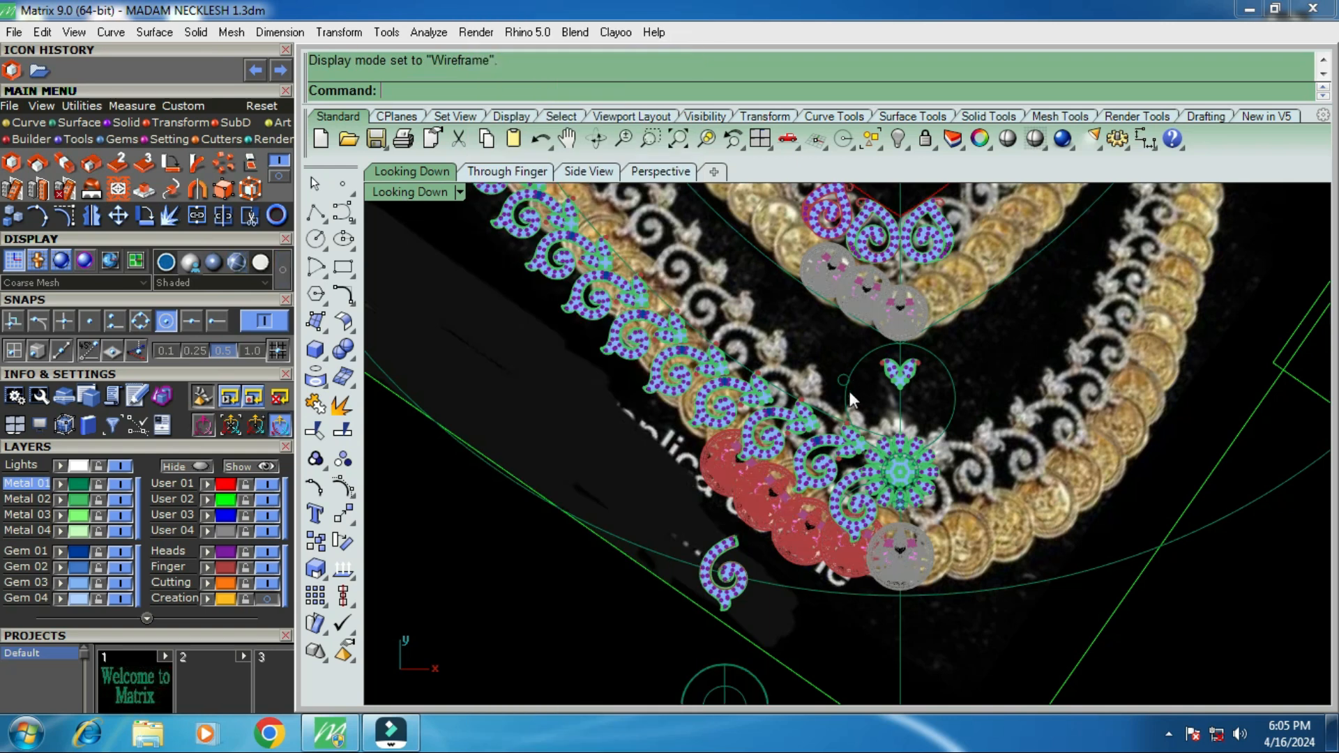
{"action": "scroll", "coordinate": [919, 584], "scroll_direction": "up", "scroll_amount": 3}
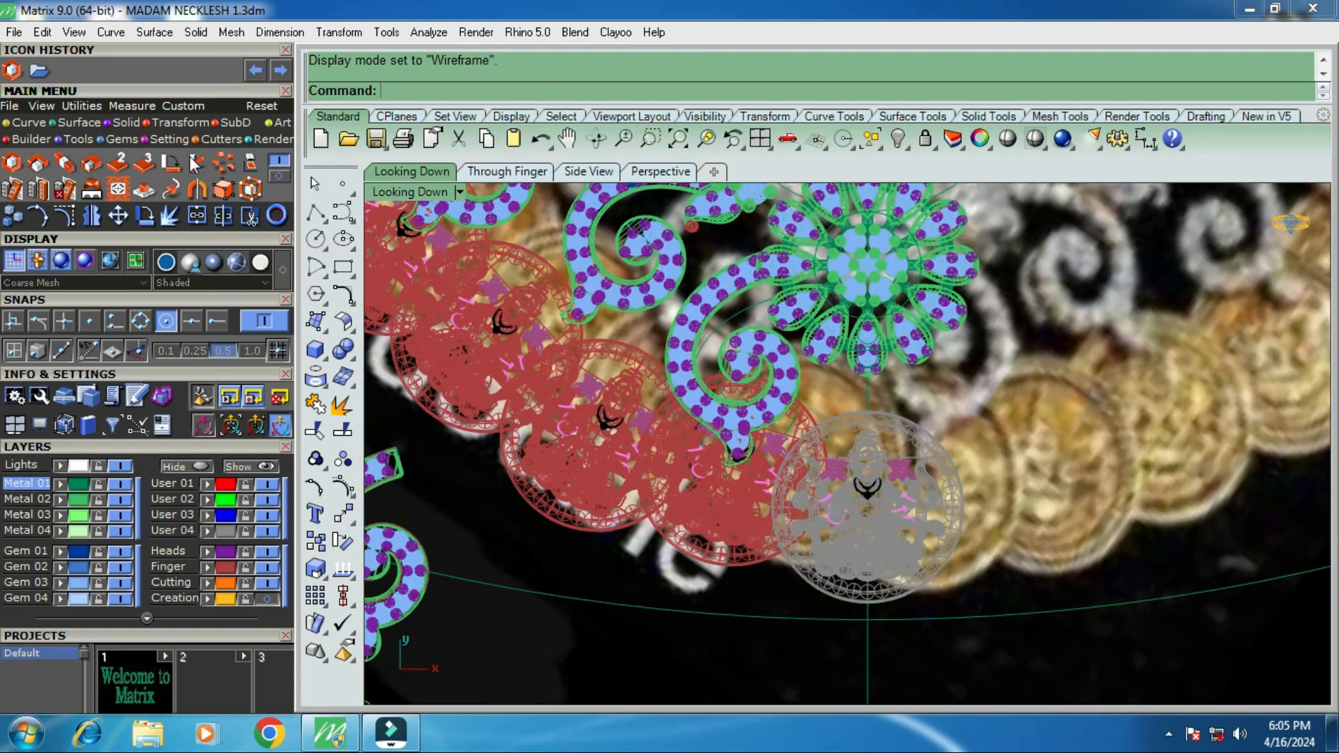
Draw a circle of diameter 12 centred on the coin below the central flower and compare it with the coin's rim.
{"action": "left_click", "coordinate": [32, 124]}
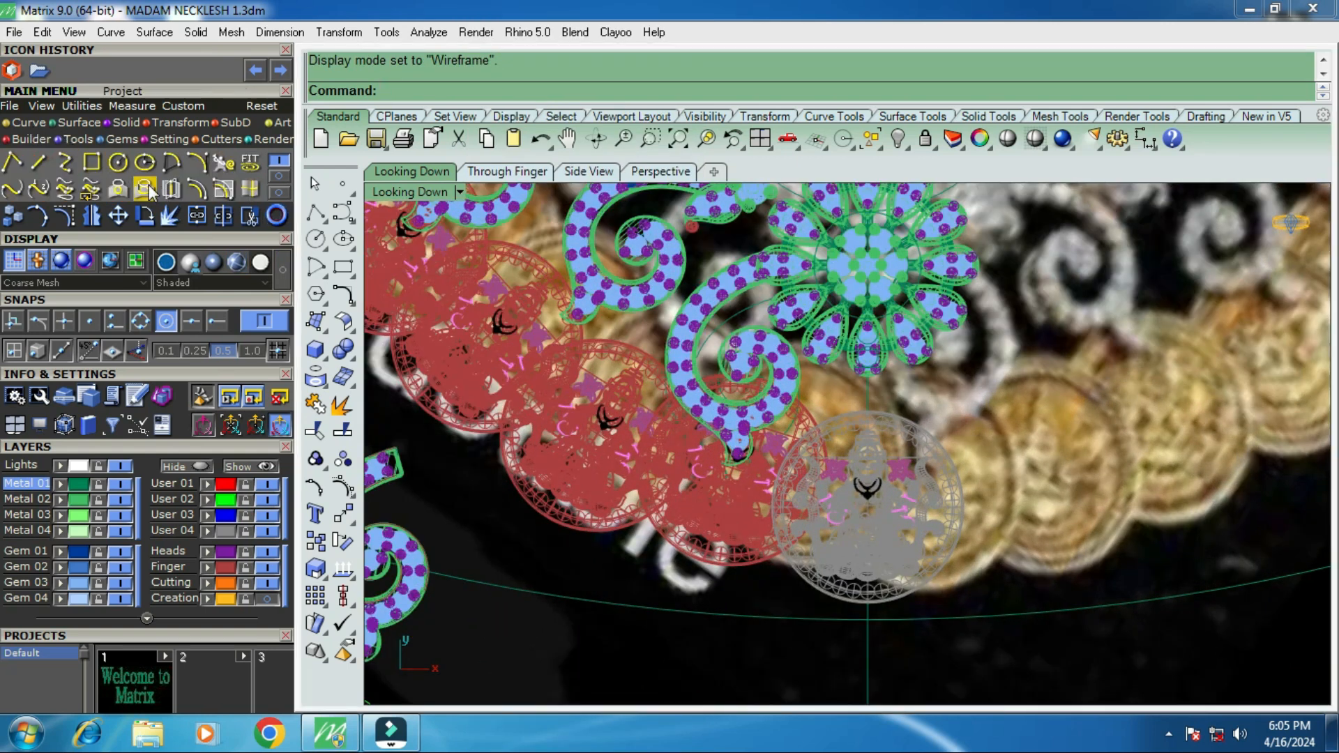
{"action": "left_click", "coordinate": [126, 171]}
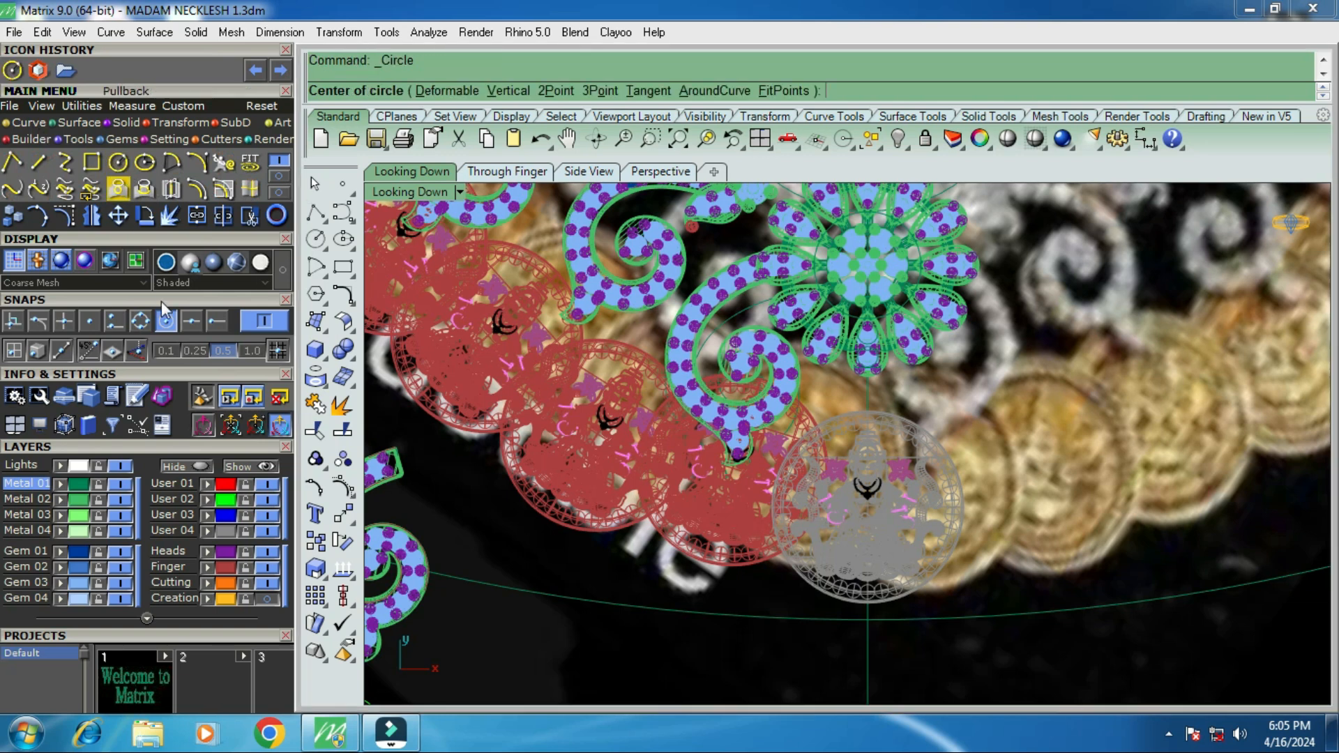
{"action": "left_click", "coordinate": [936, 592]}
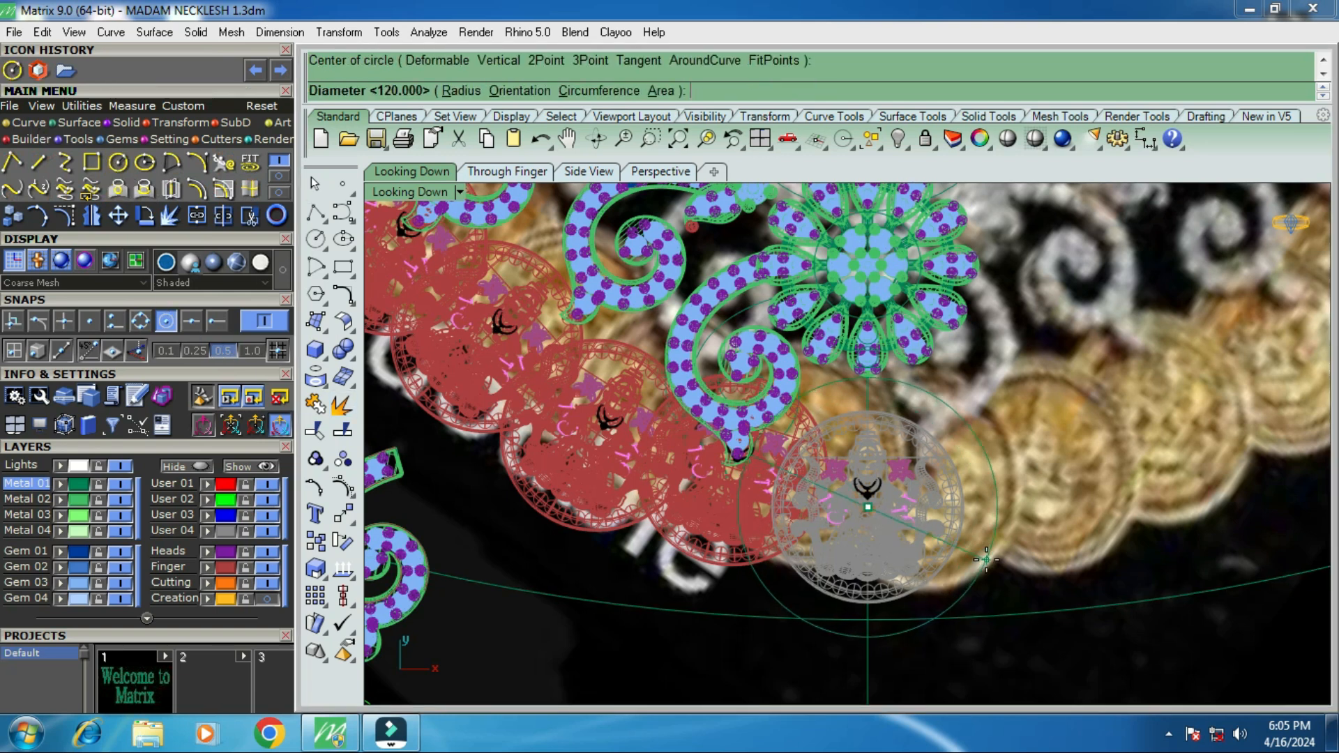
{"action": "type", "text": "12"}
{"action": "key", "text": "Return"}
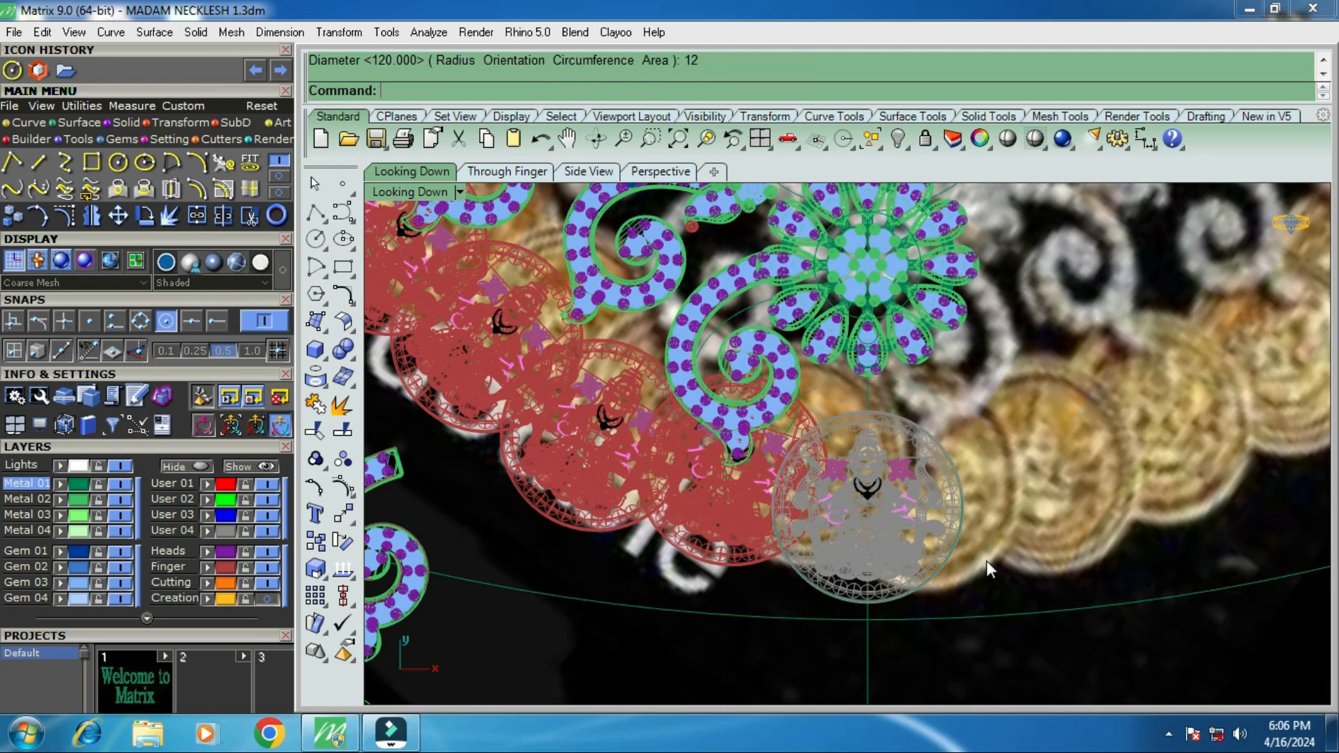
{"action": "scroll", "coordinate": [910, 590], "scroll_direction": "up", "scroll_amount": 6}
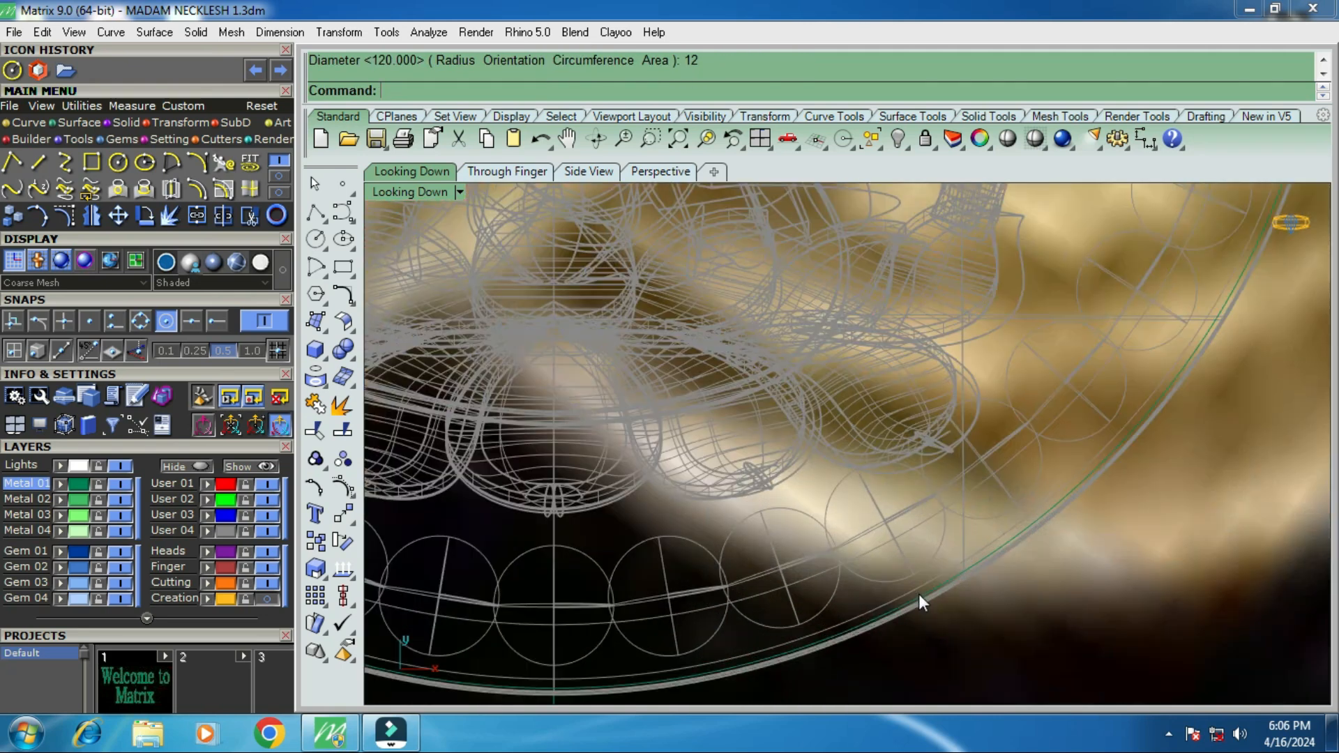
{"action": "scroll", "coordinate": [990, 577], "scroll_direction": "down", "scroll_amount": 6}
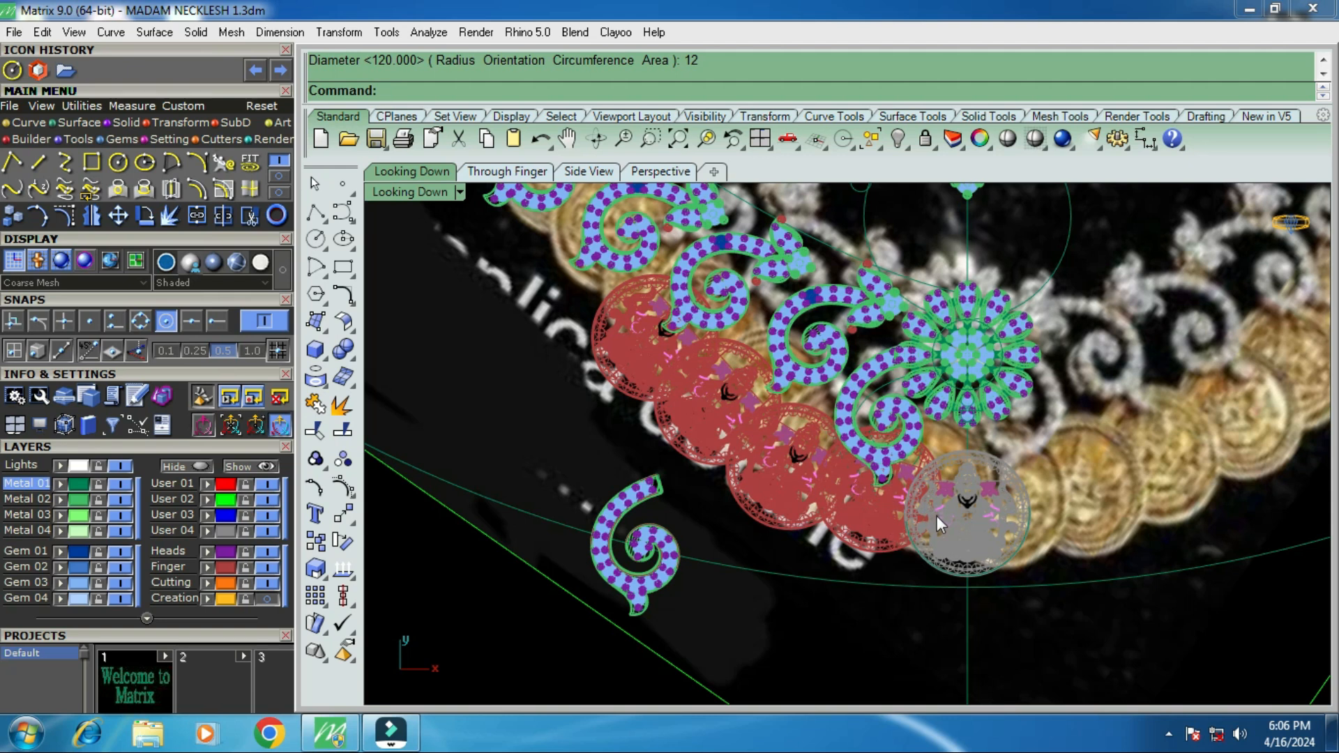
{"action": "scroll", "coordinate": [885, 537], "scroll_direction": "down", "scroll_amount": 3}
{"action": "scroll", "coordinate": [834, 475], "scroll_direction": "up", "scroll_amount": 3}
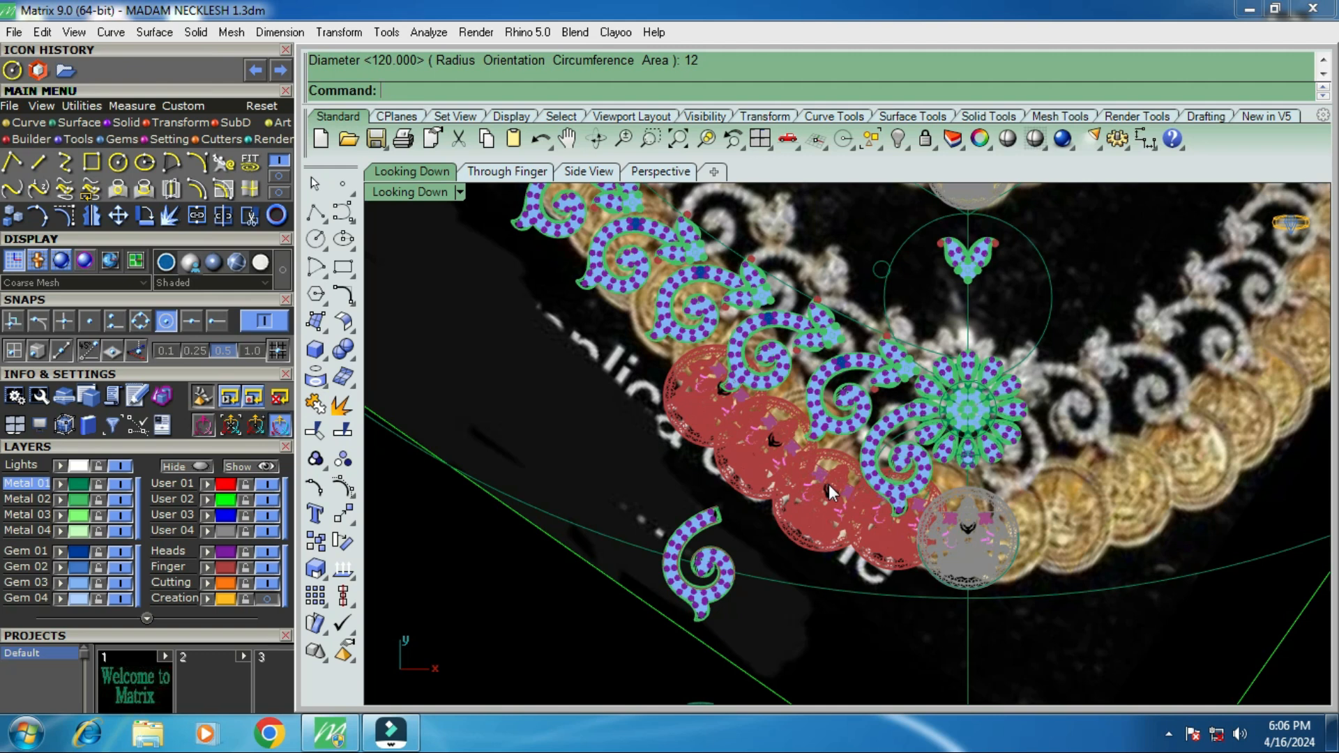
{"action": "left_click", "coordinate": [828, 484]}
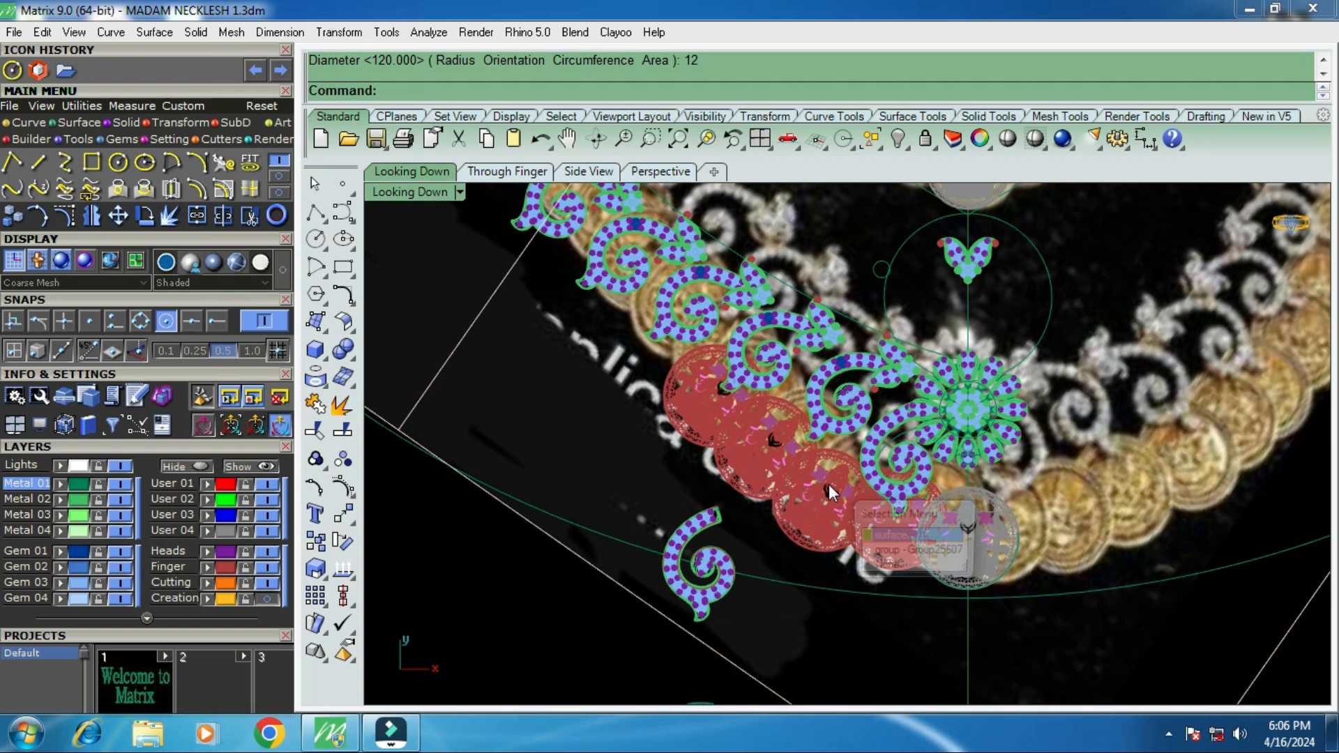
{"action": "left_click", "coordinate": [877, 547]}
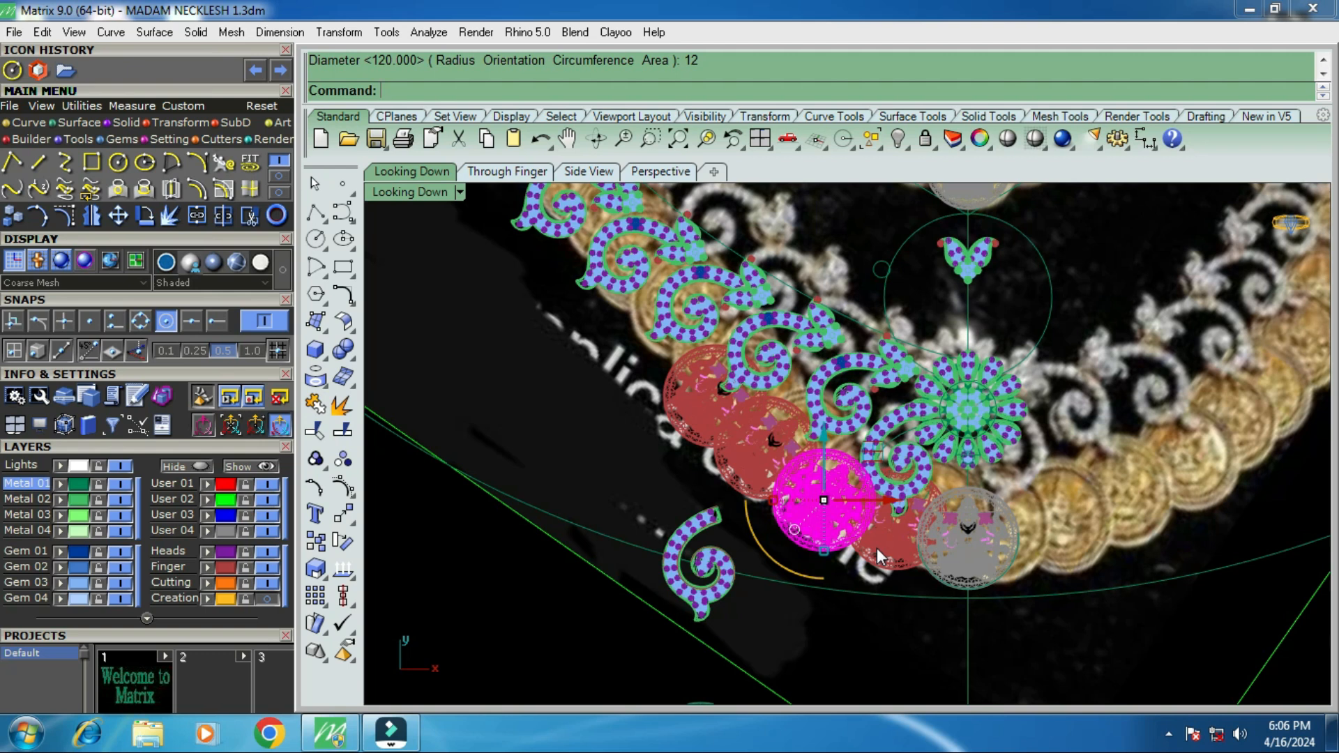
{"action": "left_click", "coordinate": [813, 511]}
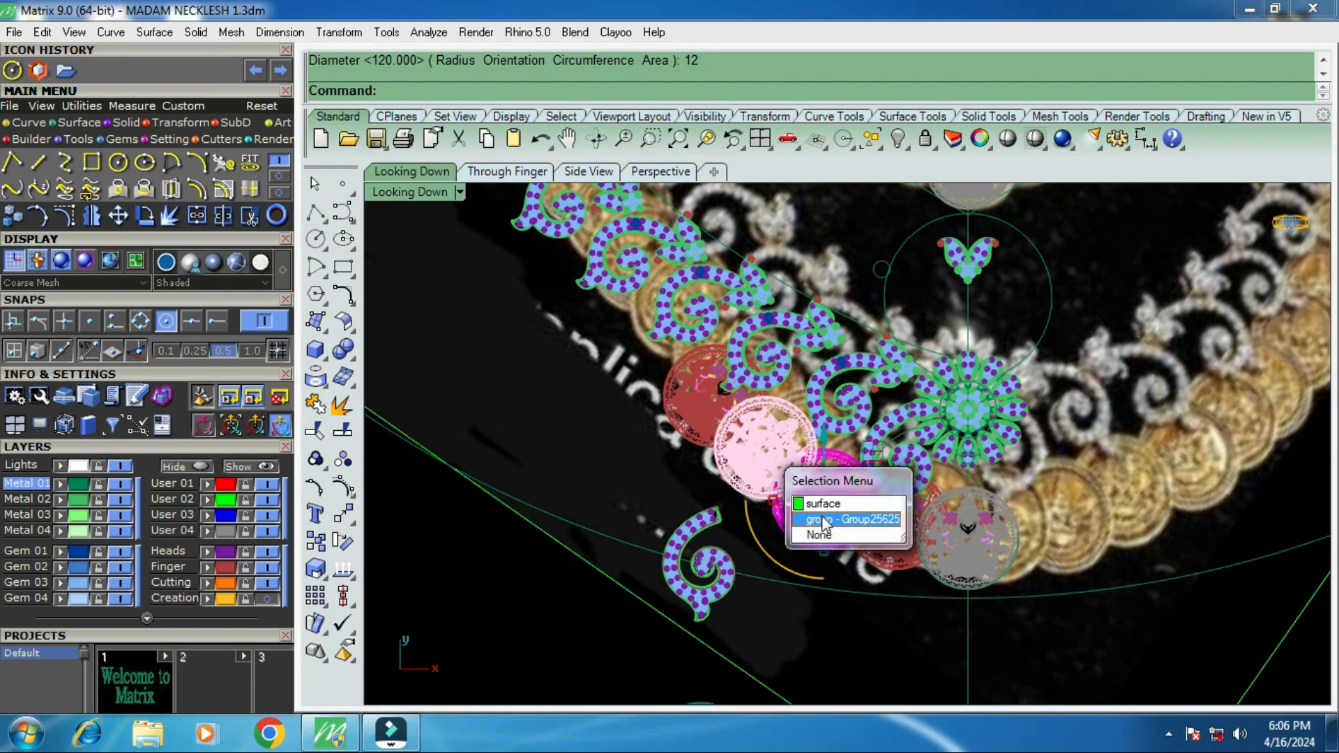
{"action": "left_click", "coordinate": [836, 518]}
{"action": "left_click", "coordinate": [721, 437]}
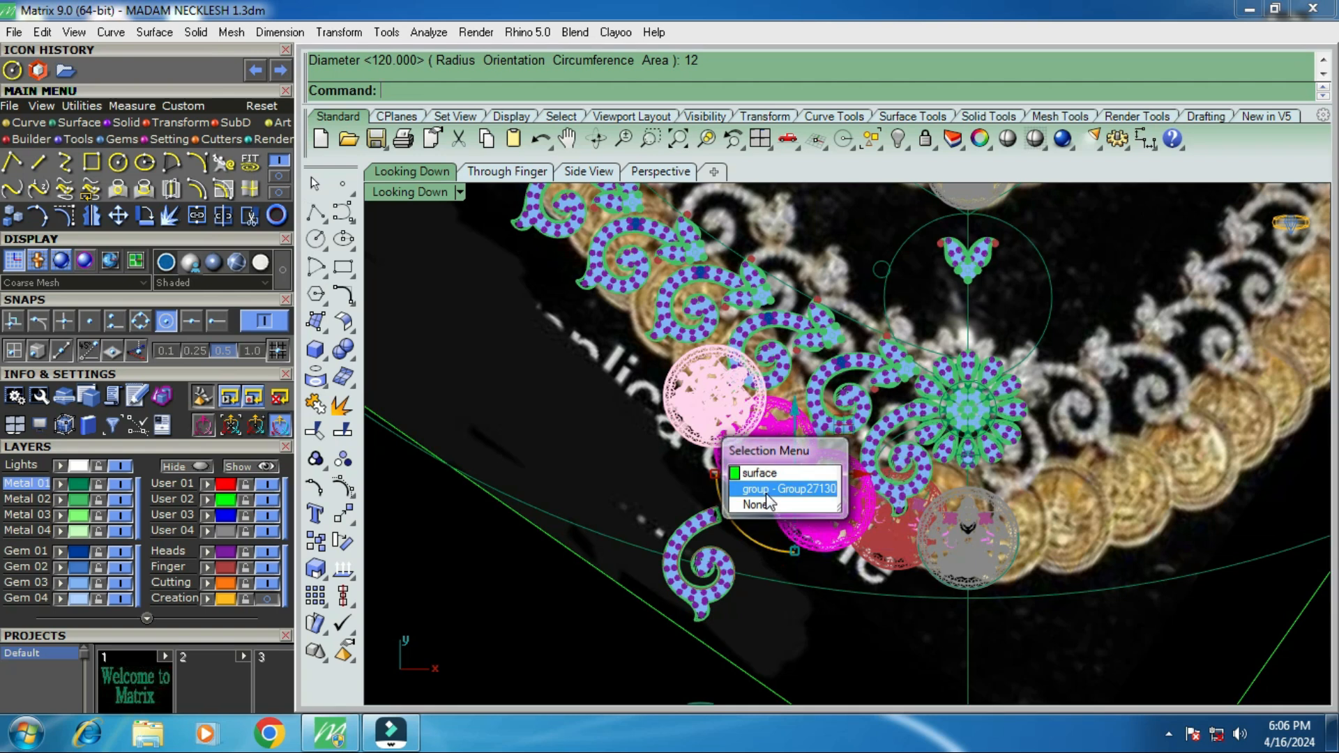
{"action": "left_click", "coordinate": [767, 490]}
{"action": "scroll", "coordinate": [878, 529], "scroll_direction": "up", "scroll_amount": 3}
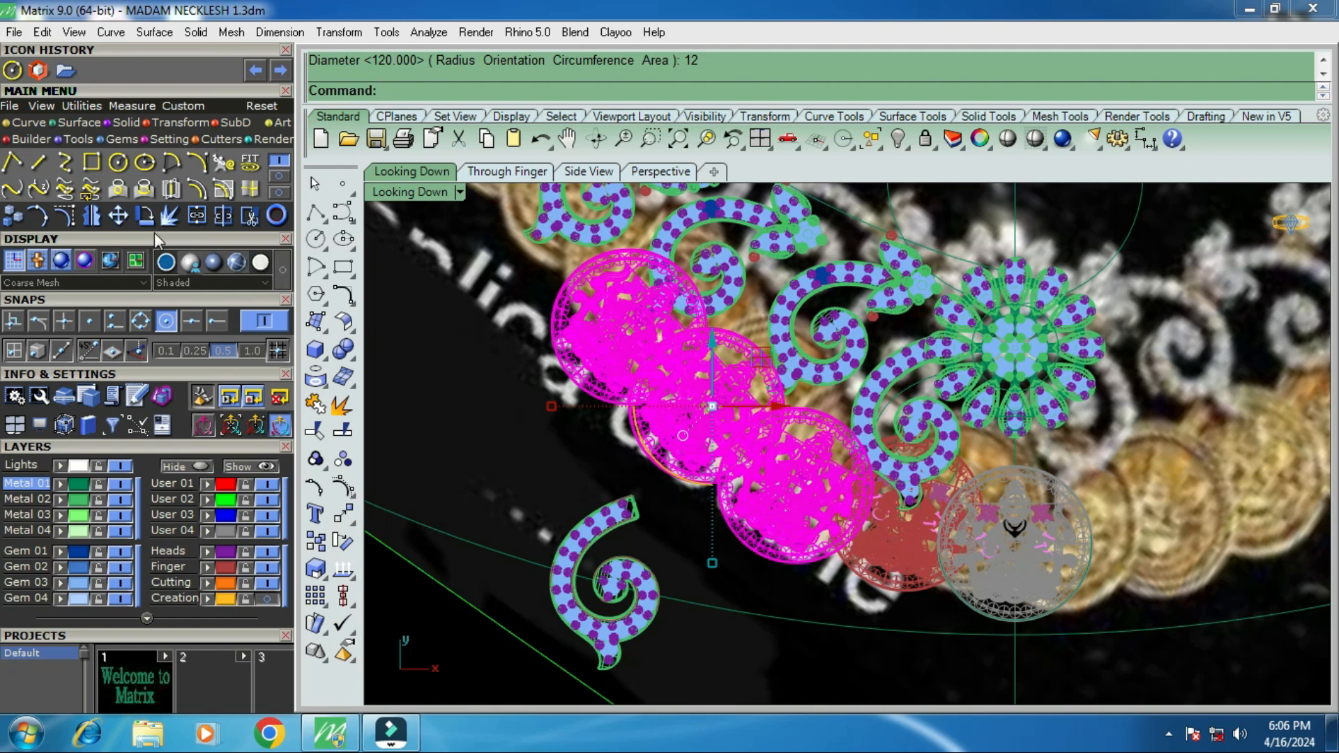
{"action": "left_click", "coordinate": [118, 216]}
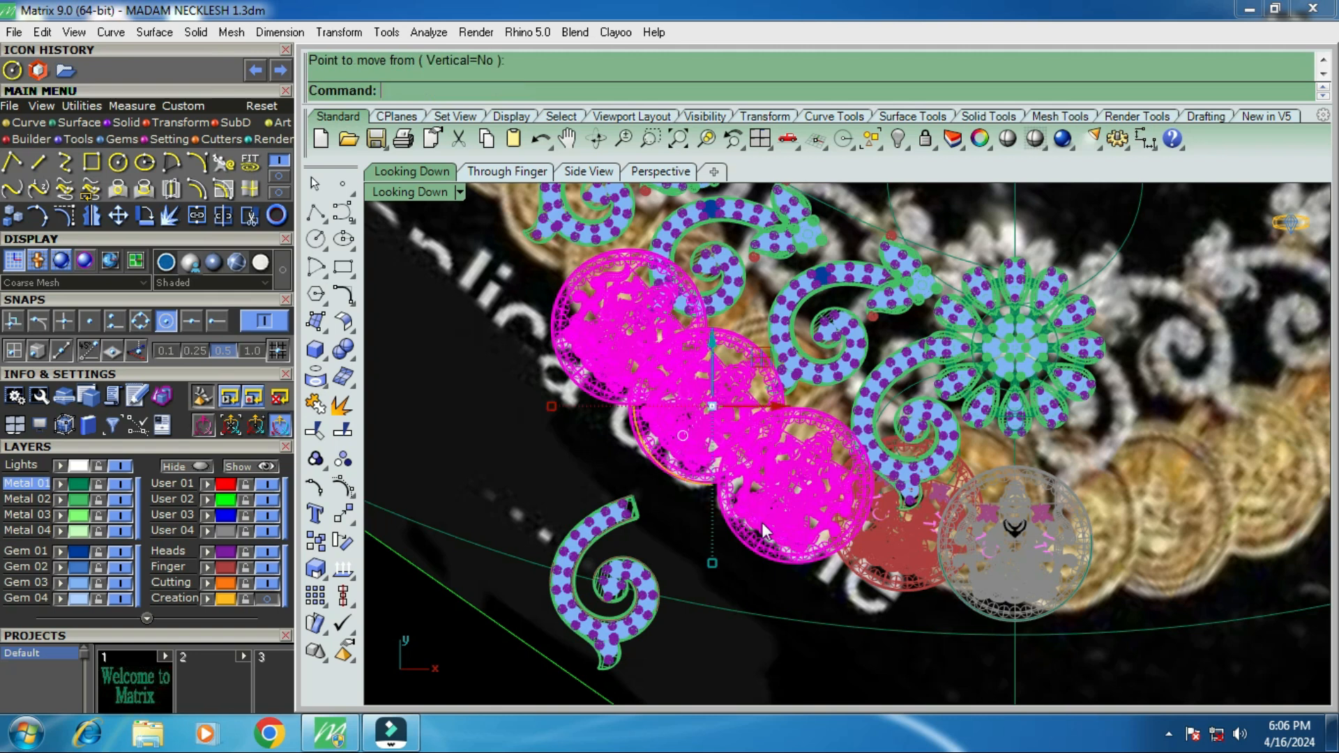
{"action": "key", "text": "Escape"}
{"action": "key", "text": "Escape"}
Move the coin group just left of the coin below the central flower slightly down and left.
{"action": "left_click", "coordinate": [920, 565]}
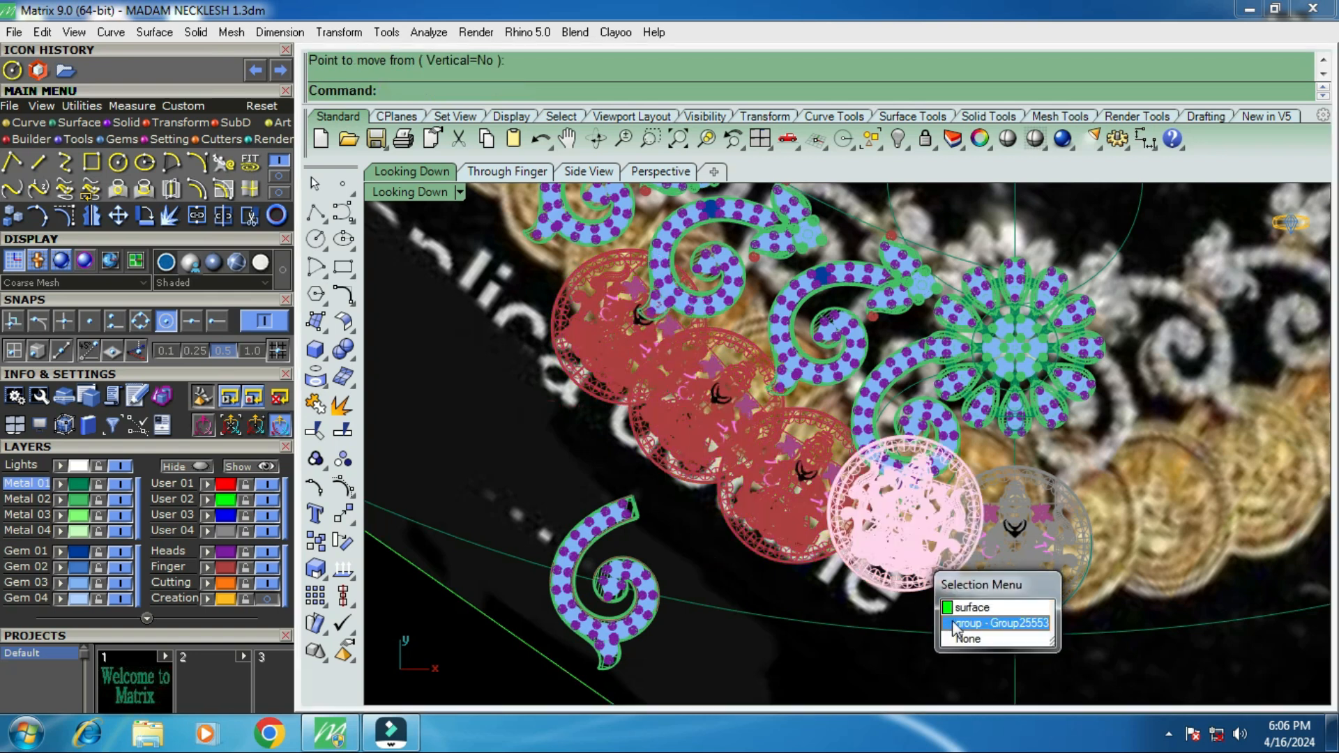
{"action": "left_click", "coordinate": [997, 622]}
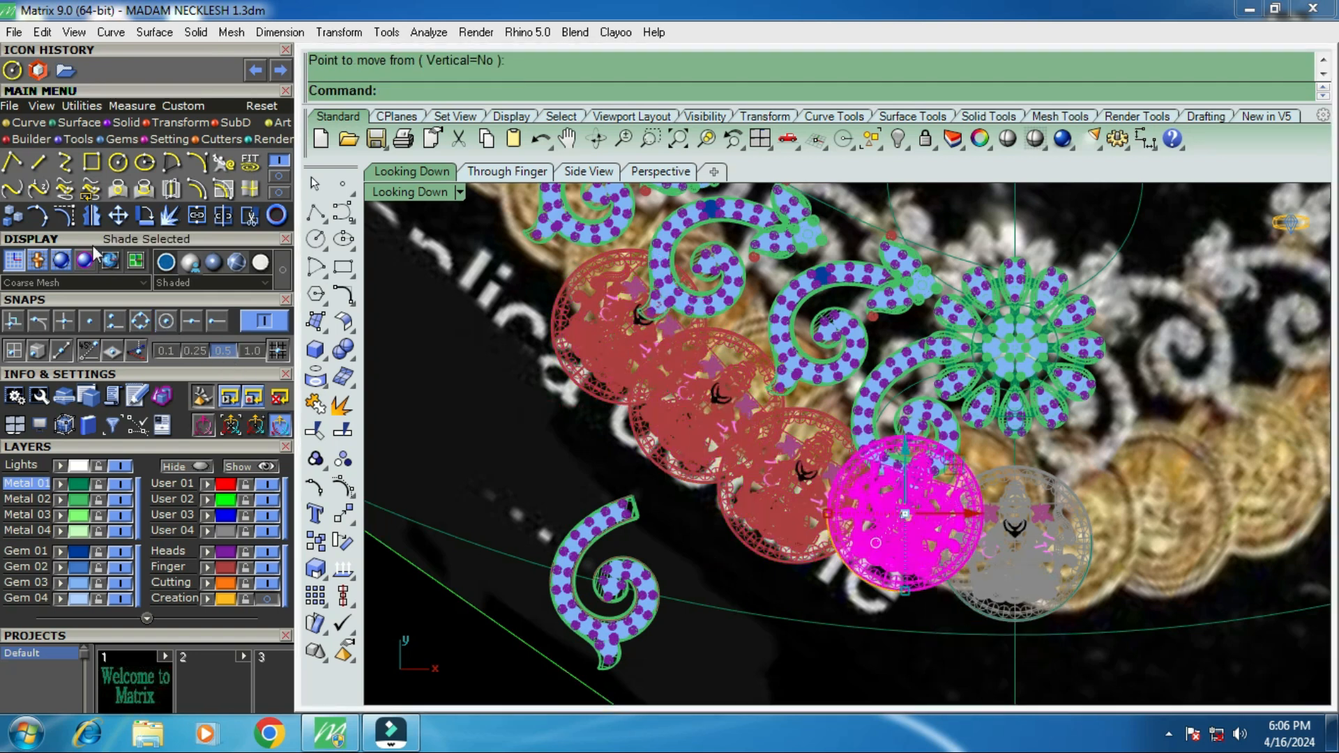
{"action": "left_click", "coordinate": [113, 215]}
{"action": "scroll", "coordinate": [933, 534], "scroll_direction": "up", "scroll_amount": 3}
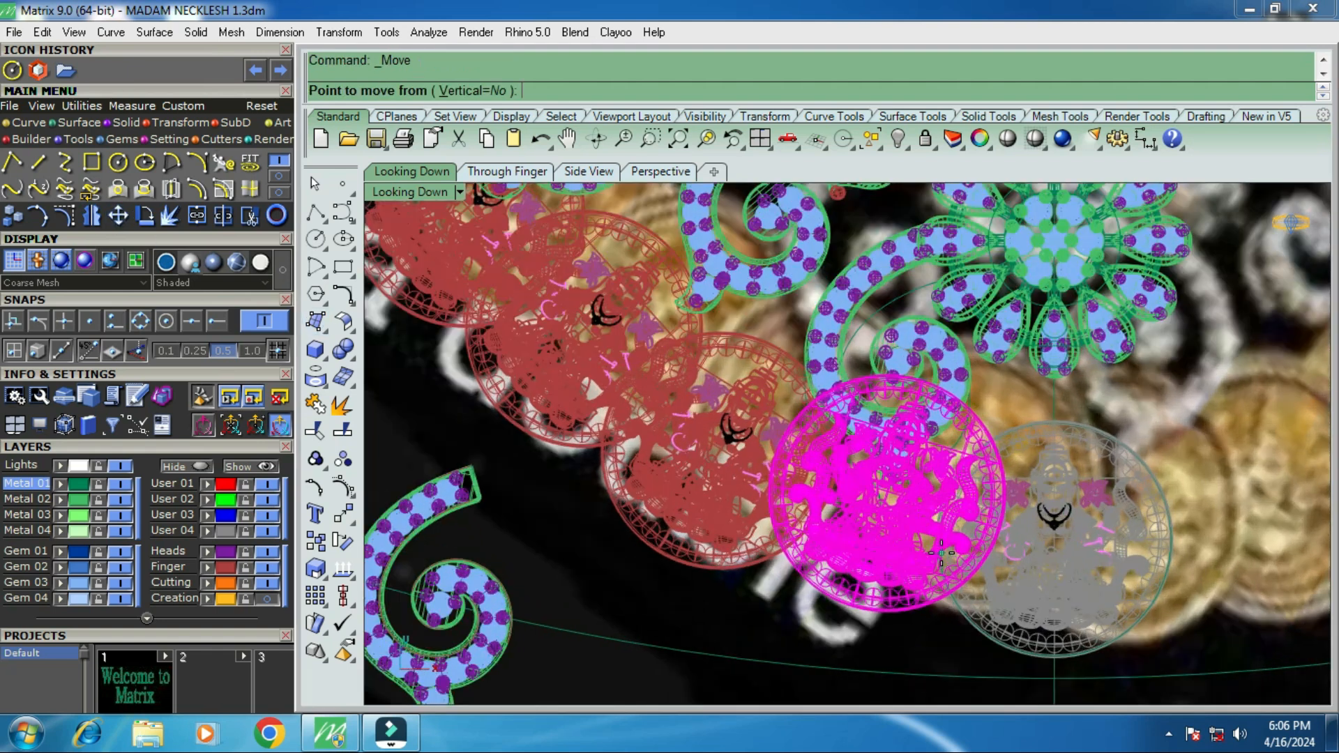
{"action": "left_click", "coordinate": [935, 558]}
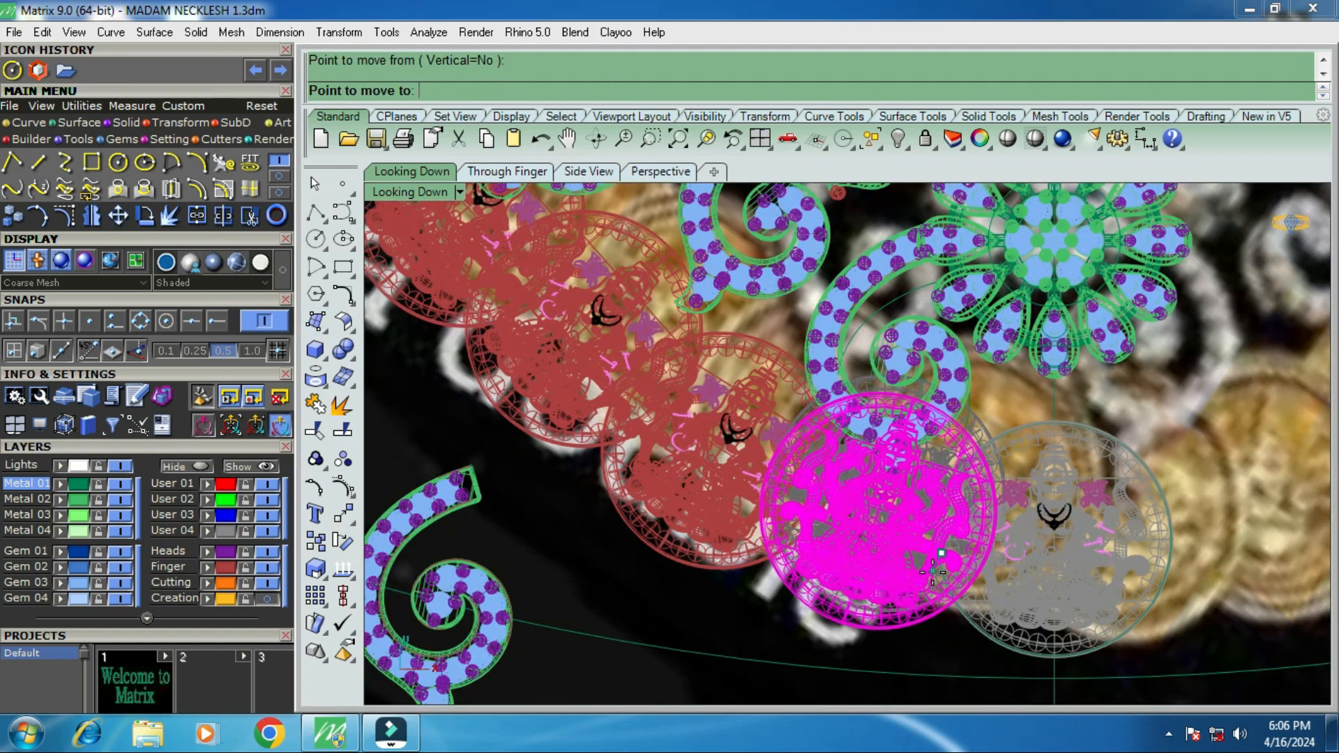
{"action": "left_click", "coordinate": [932, 576]}
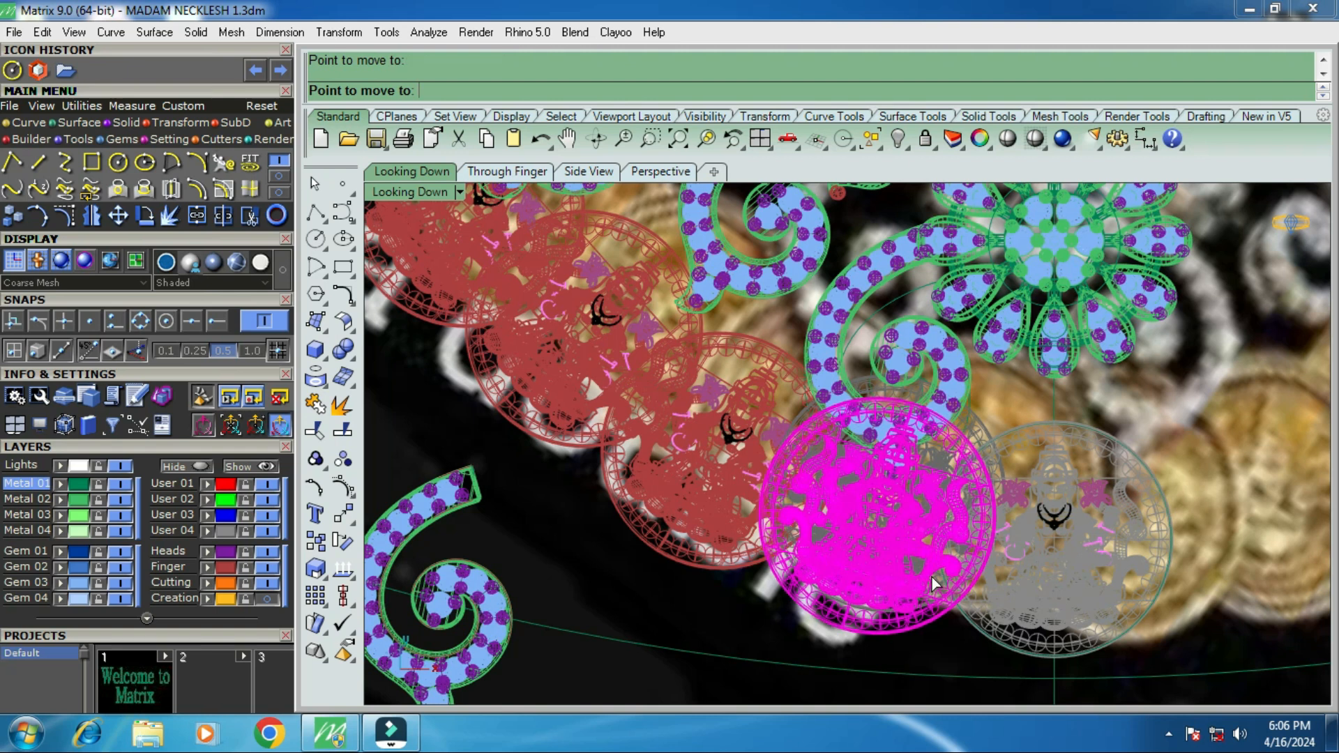
{"action": "scroll", "coordinate": [931, 575], "scroll_direction": "down", "scroll_amount": 2}
{"action": "scroll", "coordinate": [931, 576], "scroll_direction": "down", "scroll_amount": 2}
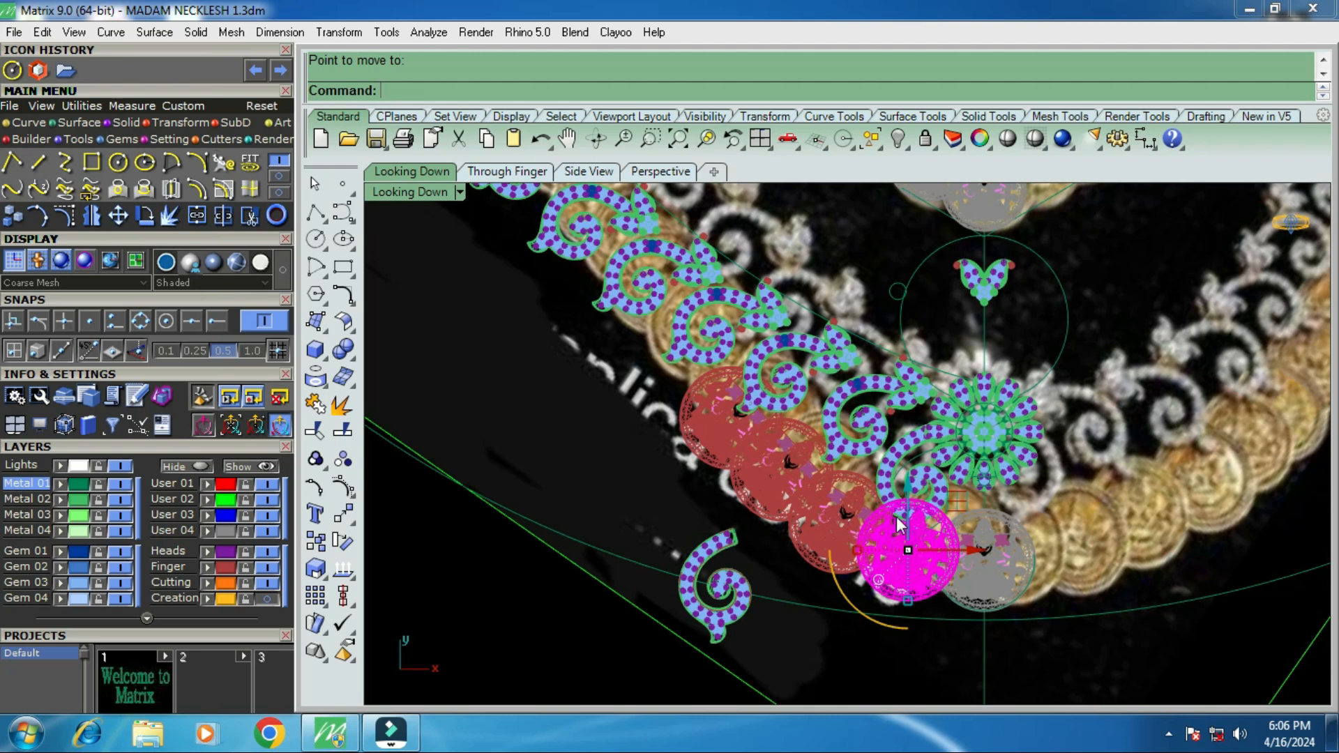
{"action": "key", "text": "Escape"}
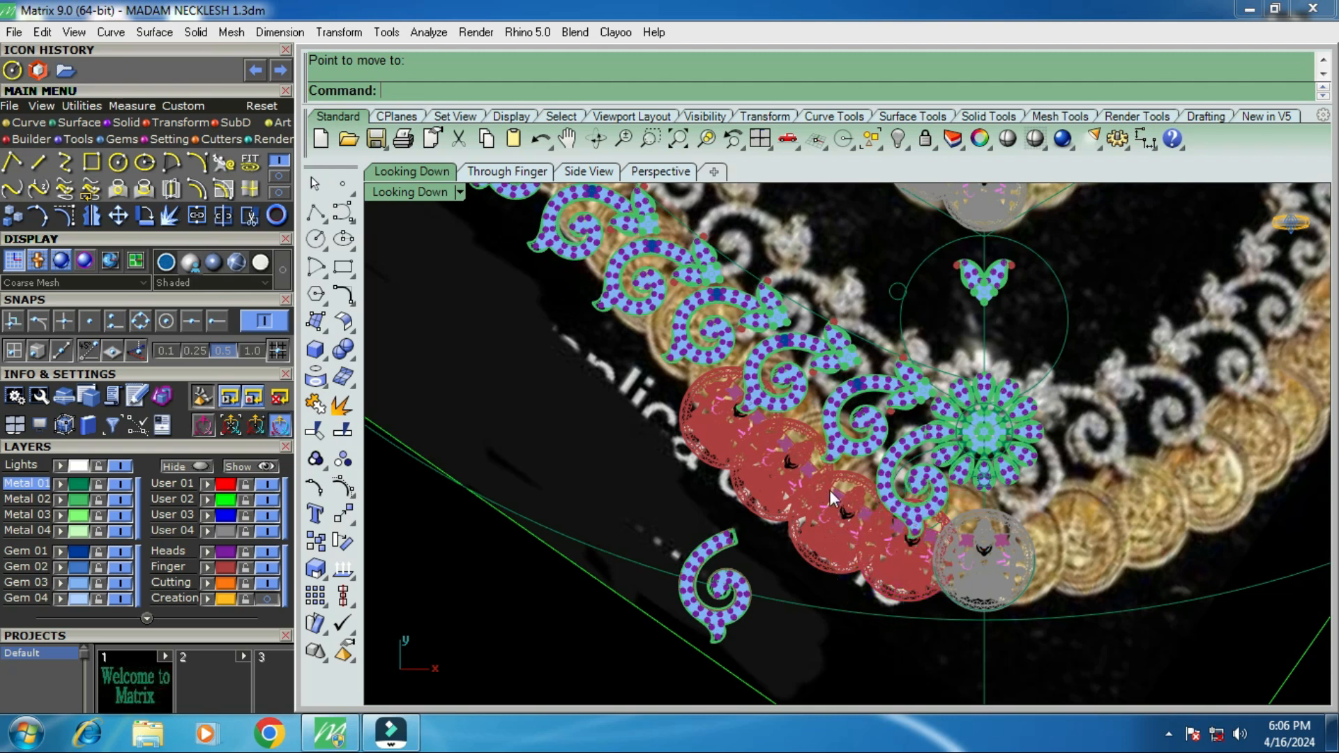
{"action": "scroll", "coordinate": [833, 494], "scroll_direction": "up", "scroll_amount": 2}
{"action": "left_click", "coordinate": [846, 516]}
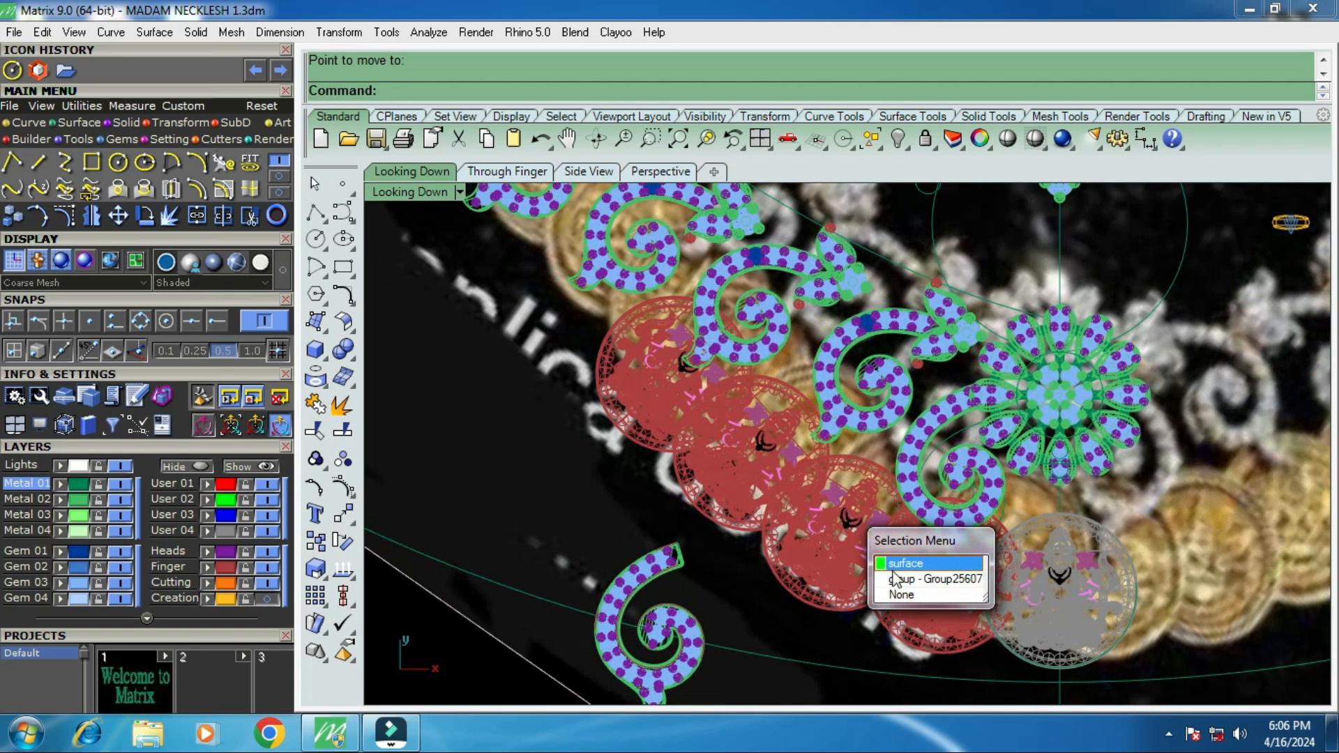
{"action": "left_click", "coordinate": [933, 579]}
{"action": "scroll", "coordinate": [830, 479], "scroll_direction": "down", "scroll_amount": 2}
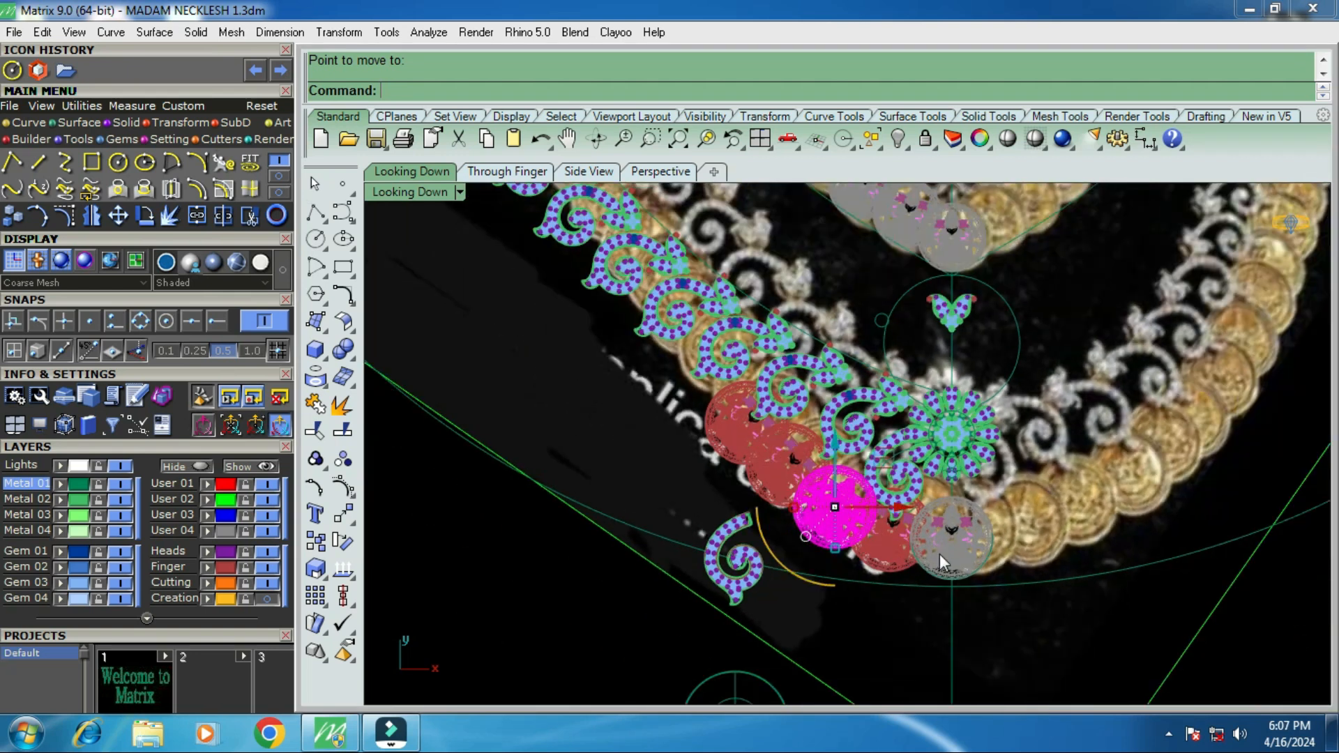
Select the whole coin group below the central flower.
{"action": "scroll", "coordinate": [951, 548], "scroll_direction": "up", "scroll_amount": 2}
{"action": "left_click", "coordinate": [1004, 599]}
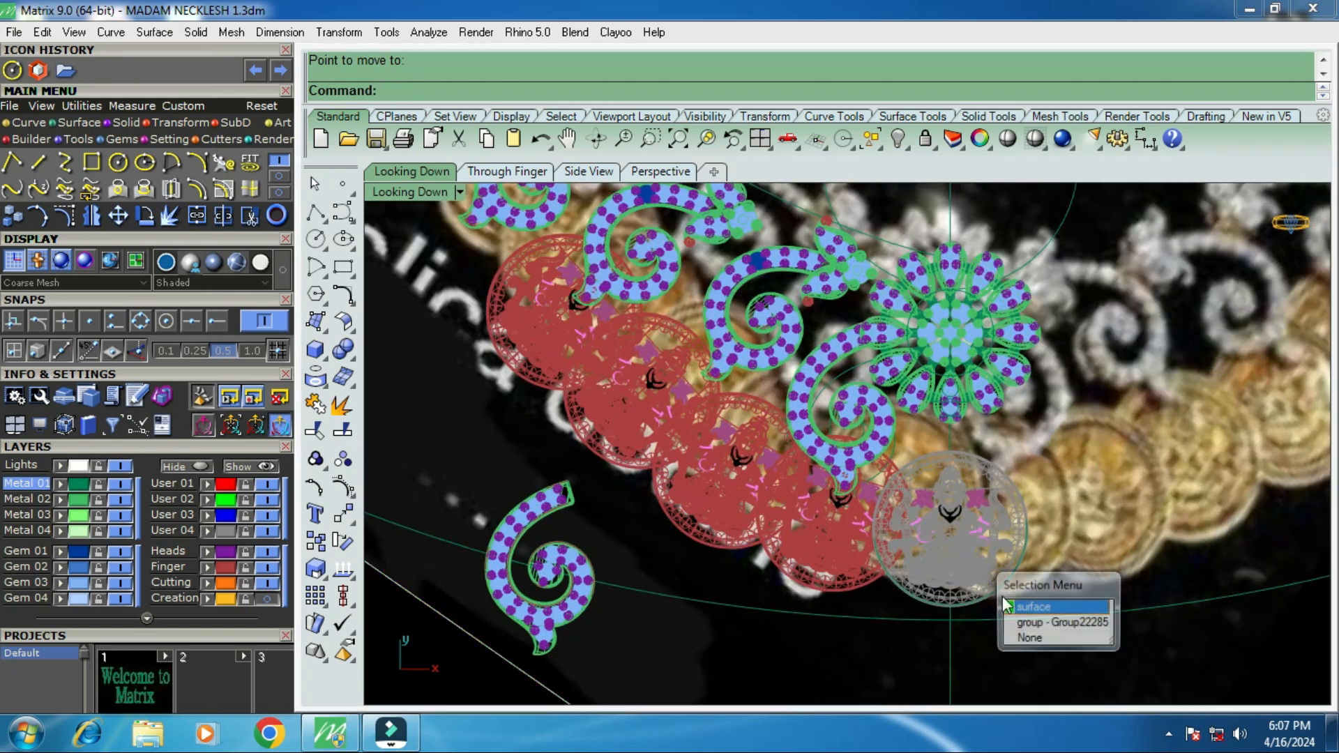
{"action": "left_click", "coordinate": [1032, 624]}
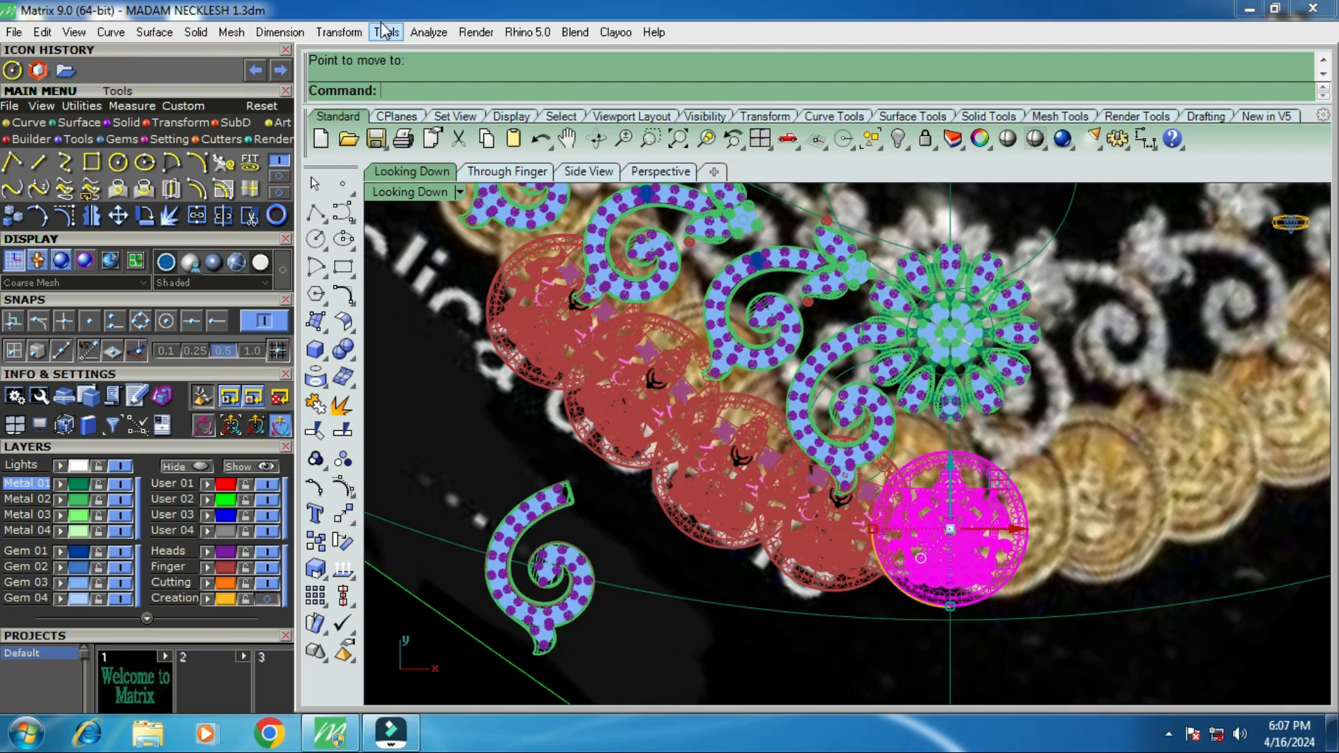
Measure the distance across the coin beside the selected one, from its lower rim to its upper rim.
{"action": "left_click", "coordinate": [420, 34]}
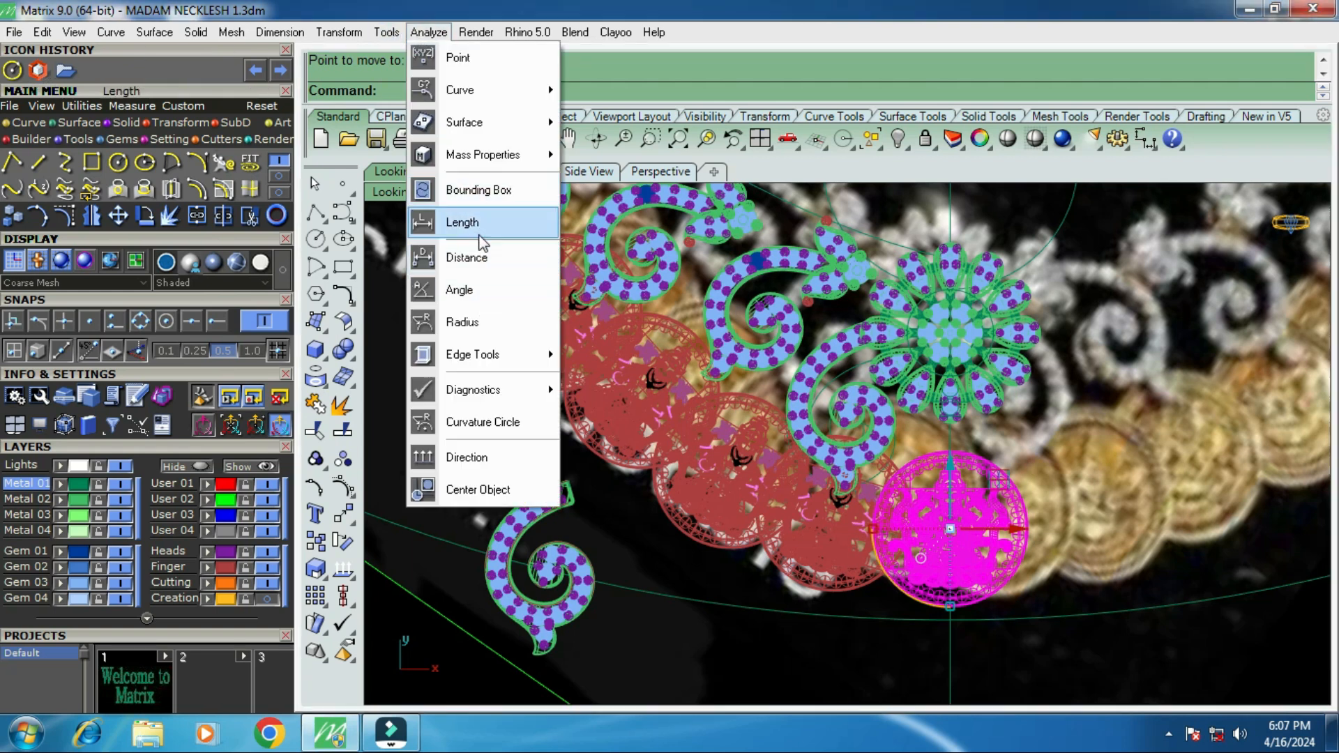
{"action": "left_click", "coordinate": [489, 260]}
{"action": "scroll", "coordinate": [806, 580], "scroll_direction": "up", "scroll_amount": 1}
{"action": "scroll", "coordinate": [805, 581], "scroll_direction": "up", "scroll_amount": 3}
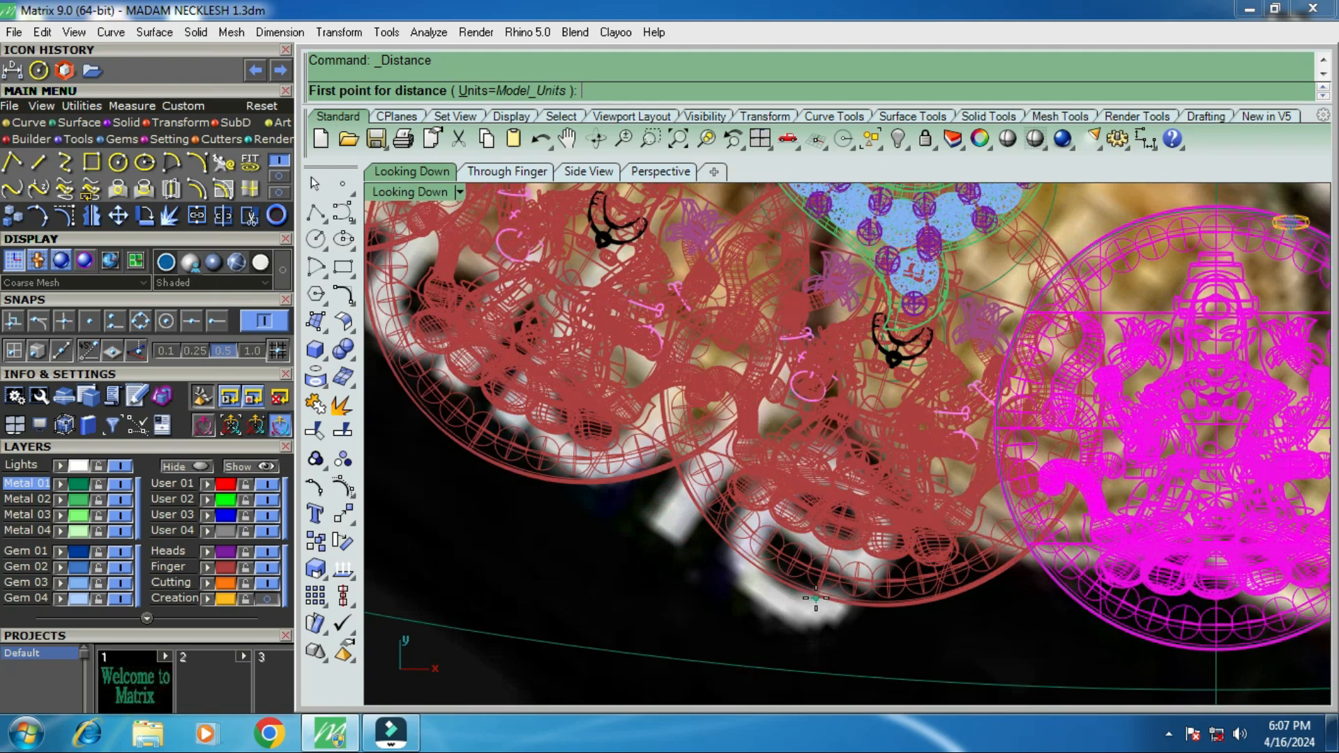
{"action": "left_click", "coordinate": [815, 599]}
{"action": "scroll", "coordinate": [815, 598], "scroll_direction": "down", "scroll_amount": 3}
{"action": "scroll", "coordinate": [899, 368], "scroll_direction": "up", "scroll_amount": 4}
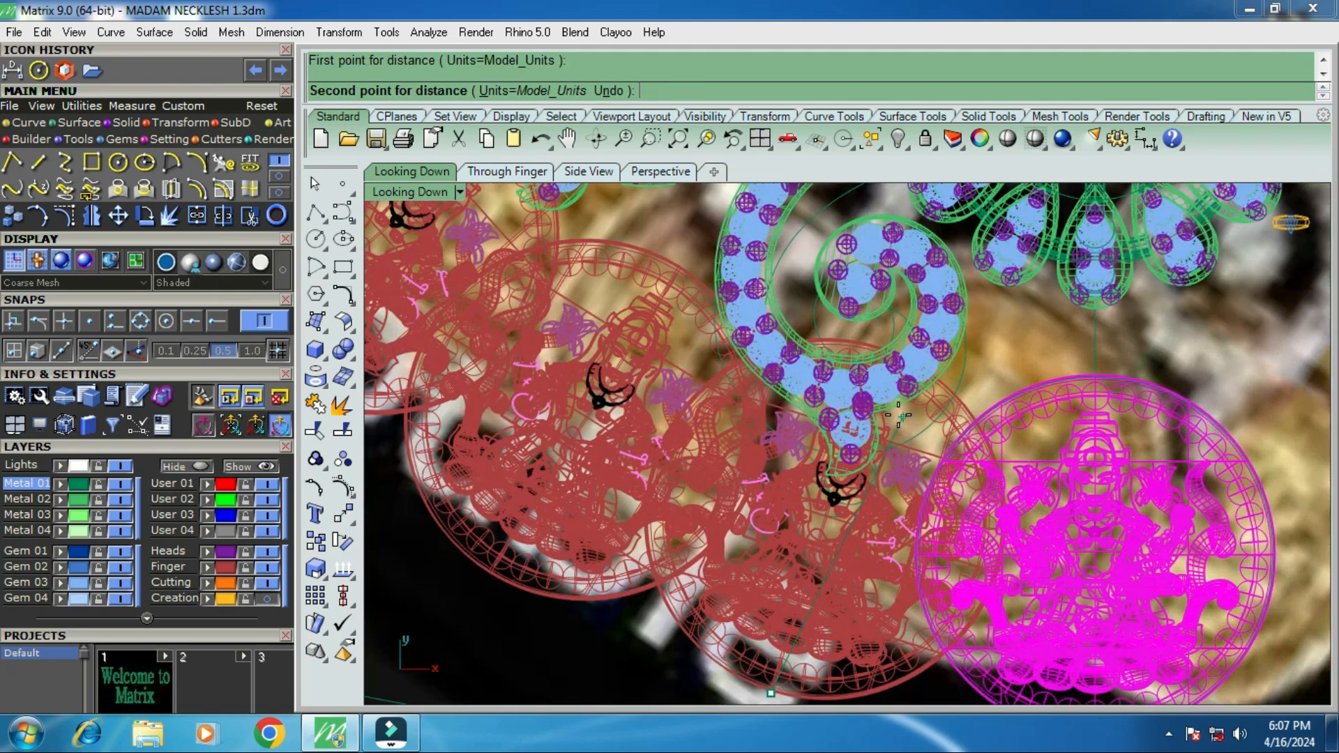
{"action": "scroll", "coordinate": [900, 368], "scroll_direction": "up", "scroll_amount": 1}
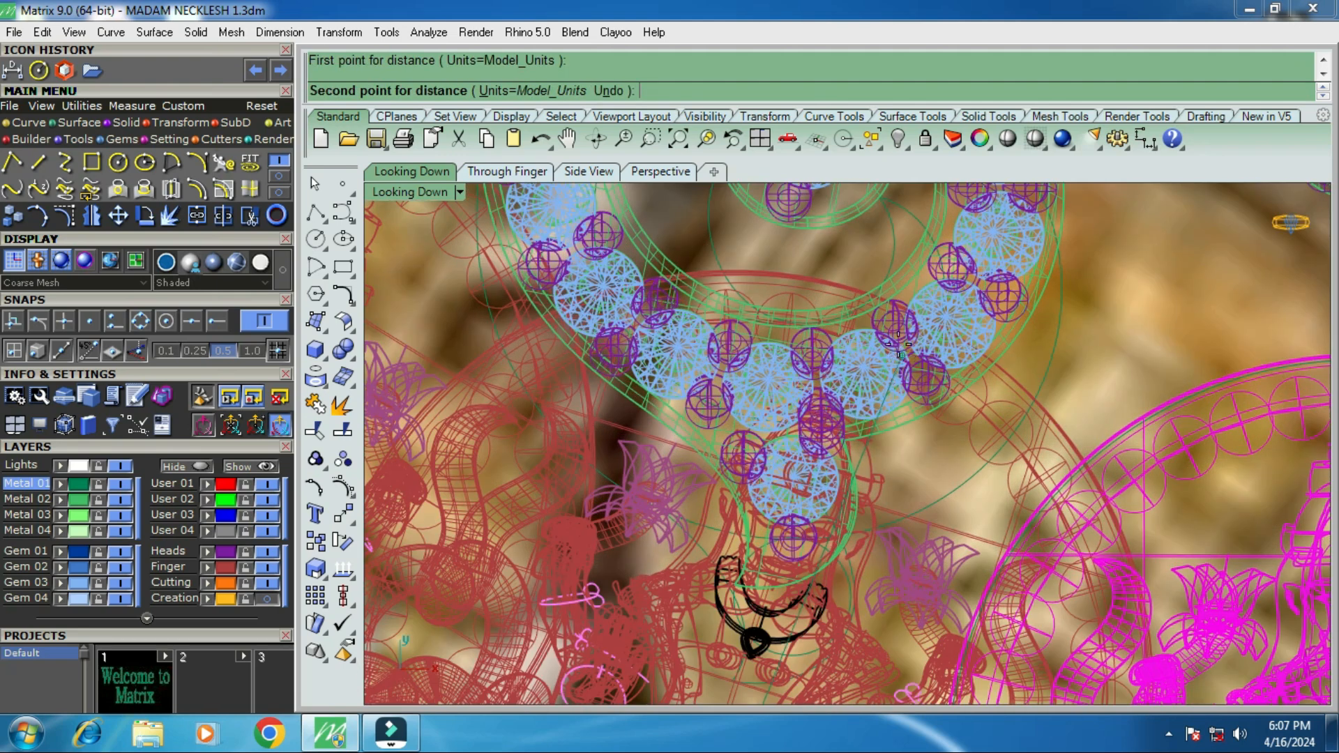
{"action": "left_click", "coordinate": [858, 292]}
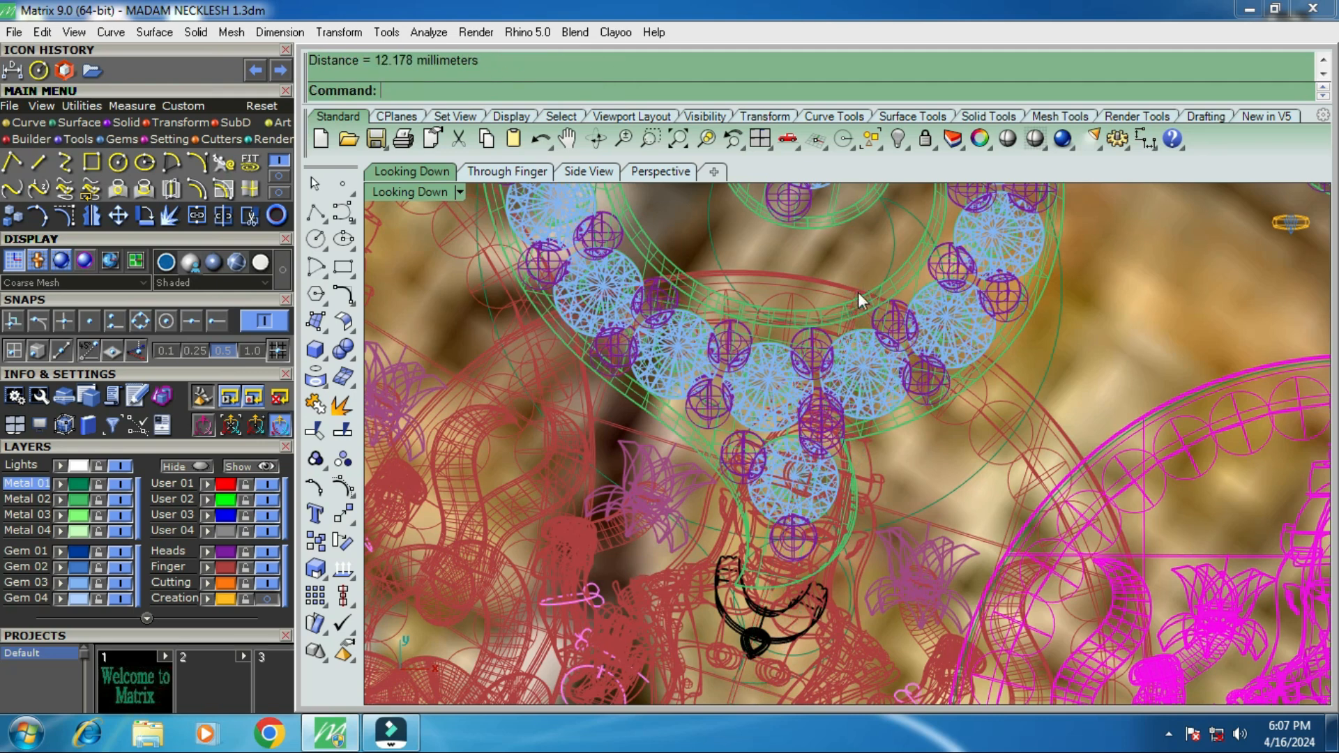
{"action": "scroll", "coordinate": [977, 329], "scroll_direction": "down", "scroll_amount": 4}
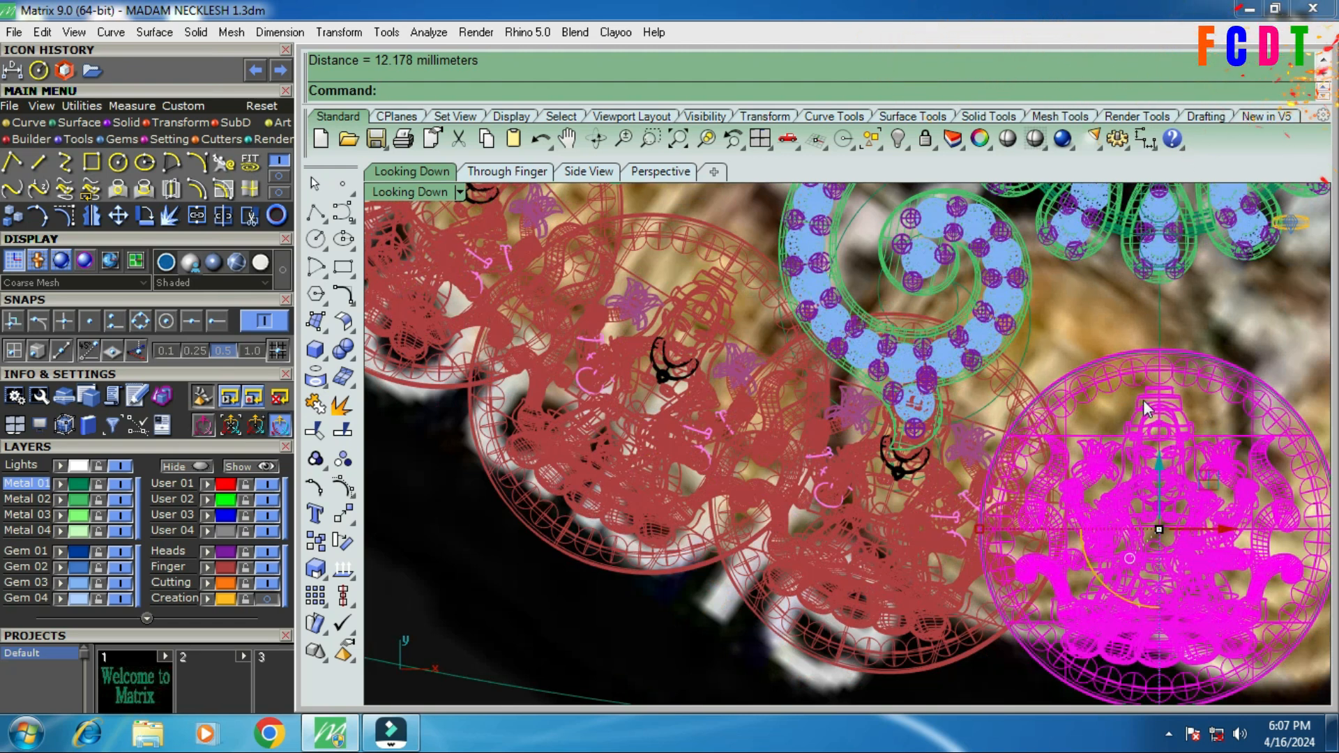
{"action": "scroll", "coordinate": [864, 462], "scroll_direction": "down", "scroll_amount": 2}
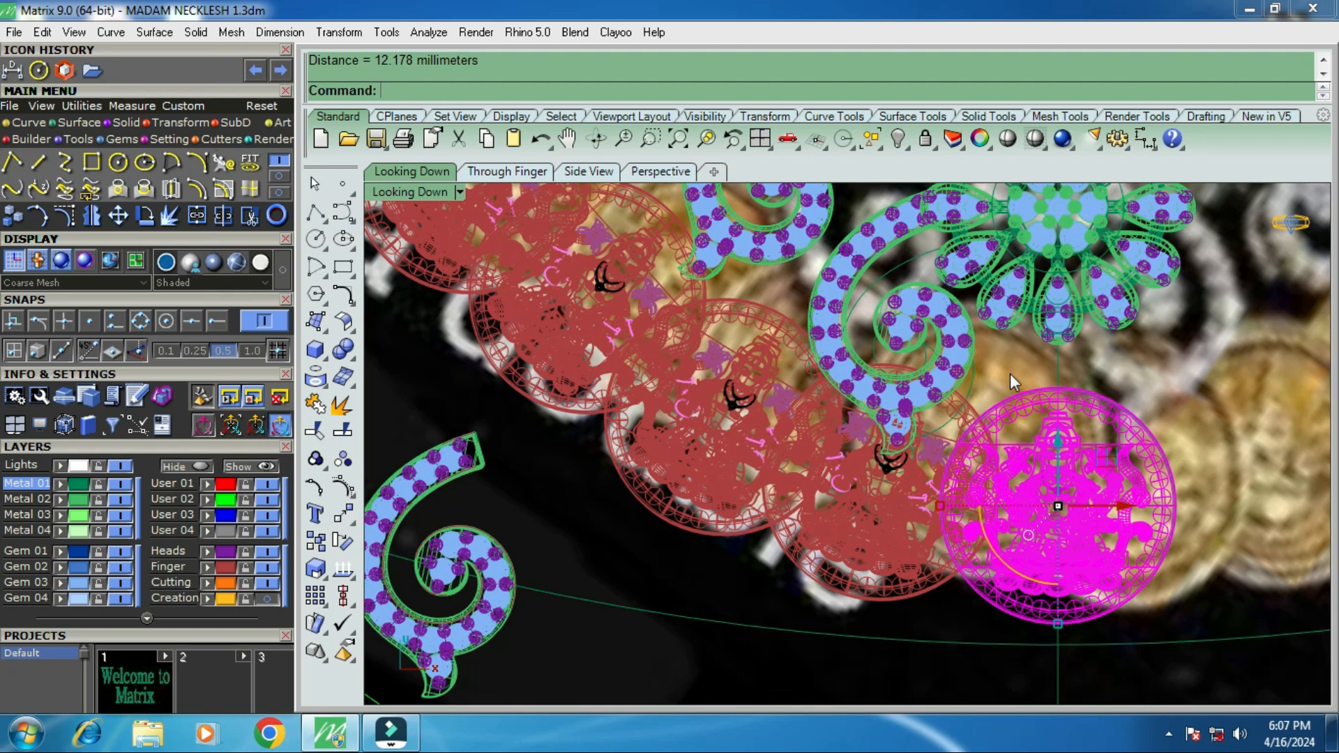
Compare the size and overlap of the outer strand's lower coins with the coins in the separate reference picture.
{"action": "left_click", "coordinate": [167, 123]}
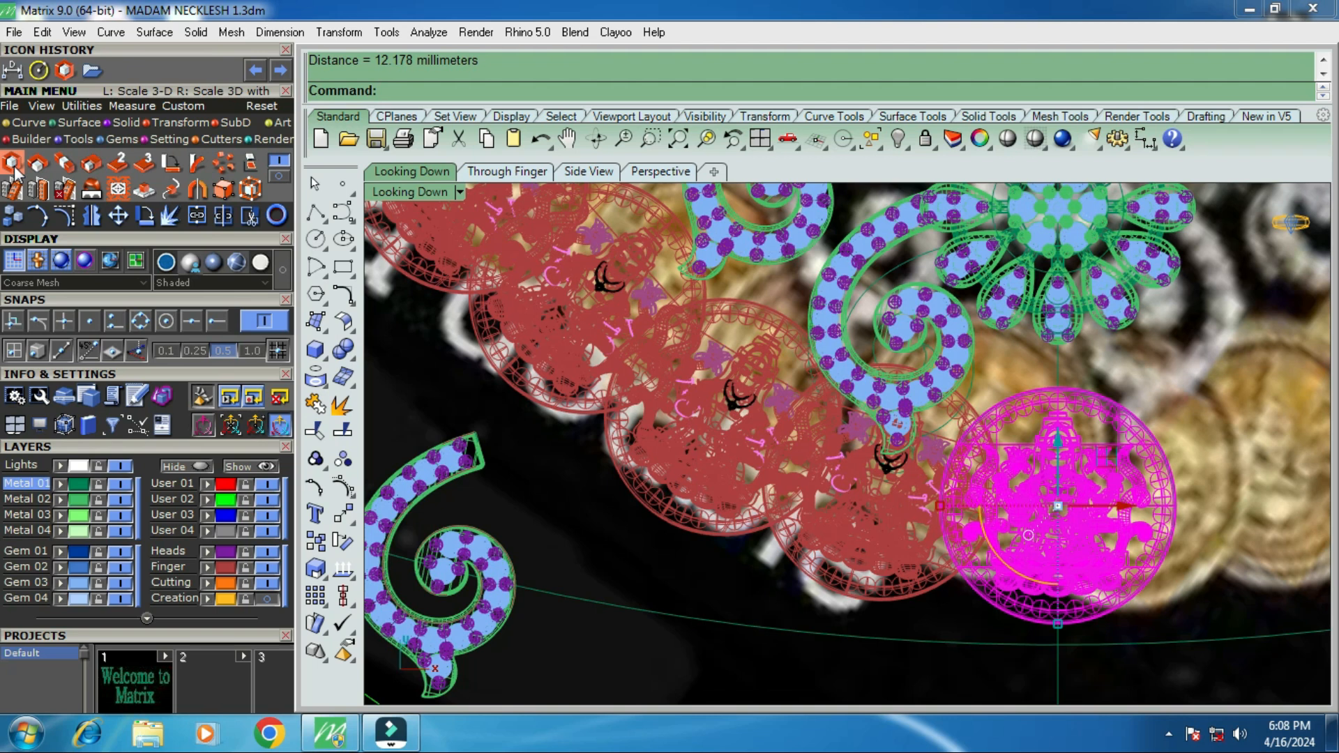
{"action": "scroll", "coordinate": [885, 377], "scroll_direction": "down", "scroll_amount": 5}
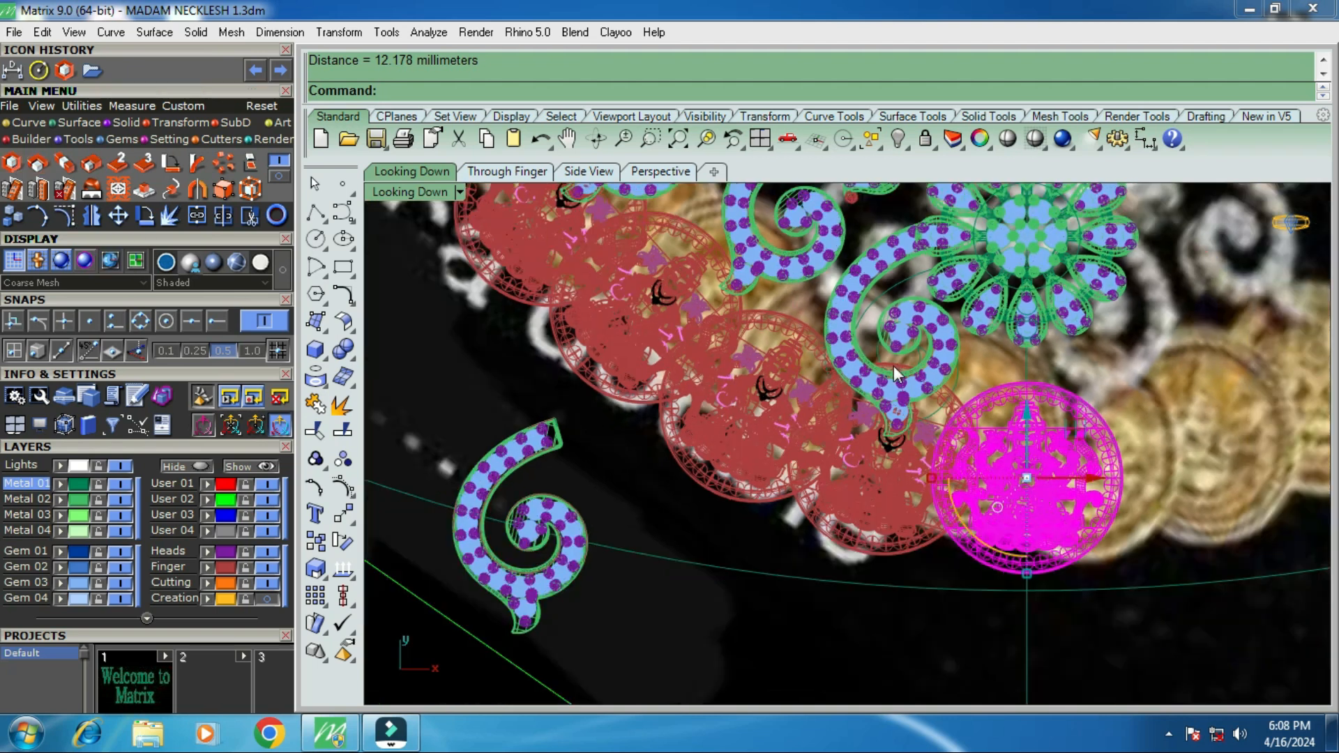
{"action": "scroll", "coordinate": [879, 408], "scroll_direction": "down", "scroll_amount": 1}
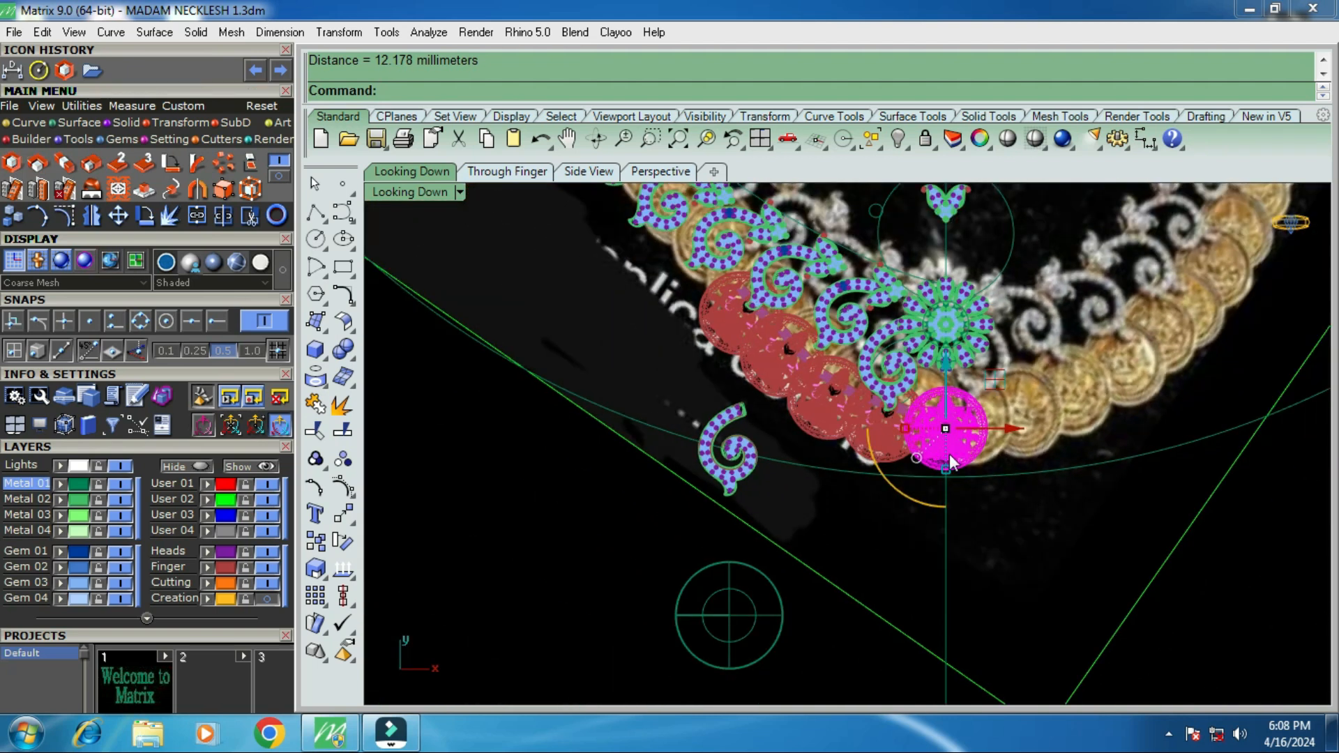
{"action": "scroll", "coordinate": [955, 416], "scroll_direction": "up", "scroll_amount": 4}
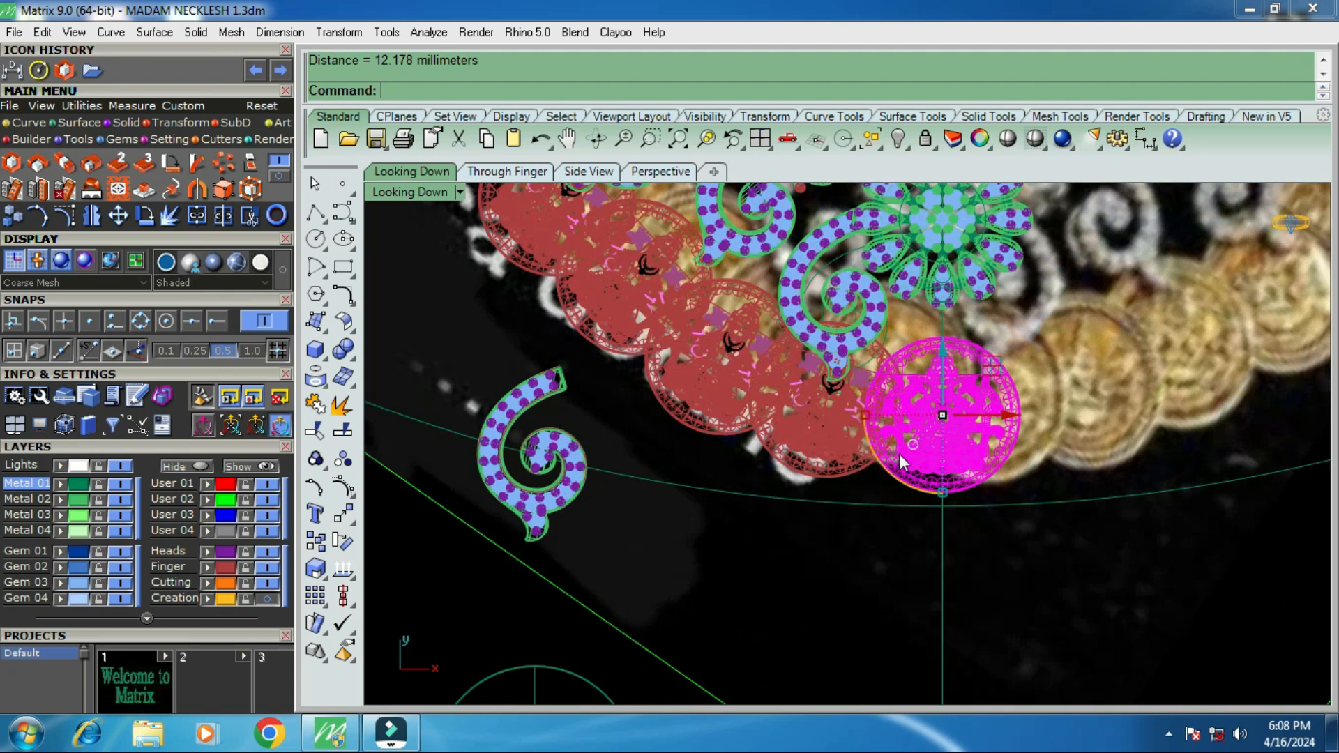
{"action": "scroll", "coordinate": [895, 465], "scroll_direction": "down", "scroll_amount": 3}
{"action": "scroll", "coordinate": [894, 466], "scroll_direction": "down", "scroll_amount": 6}
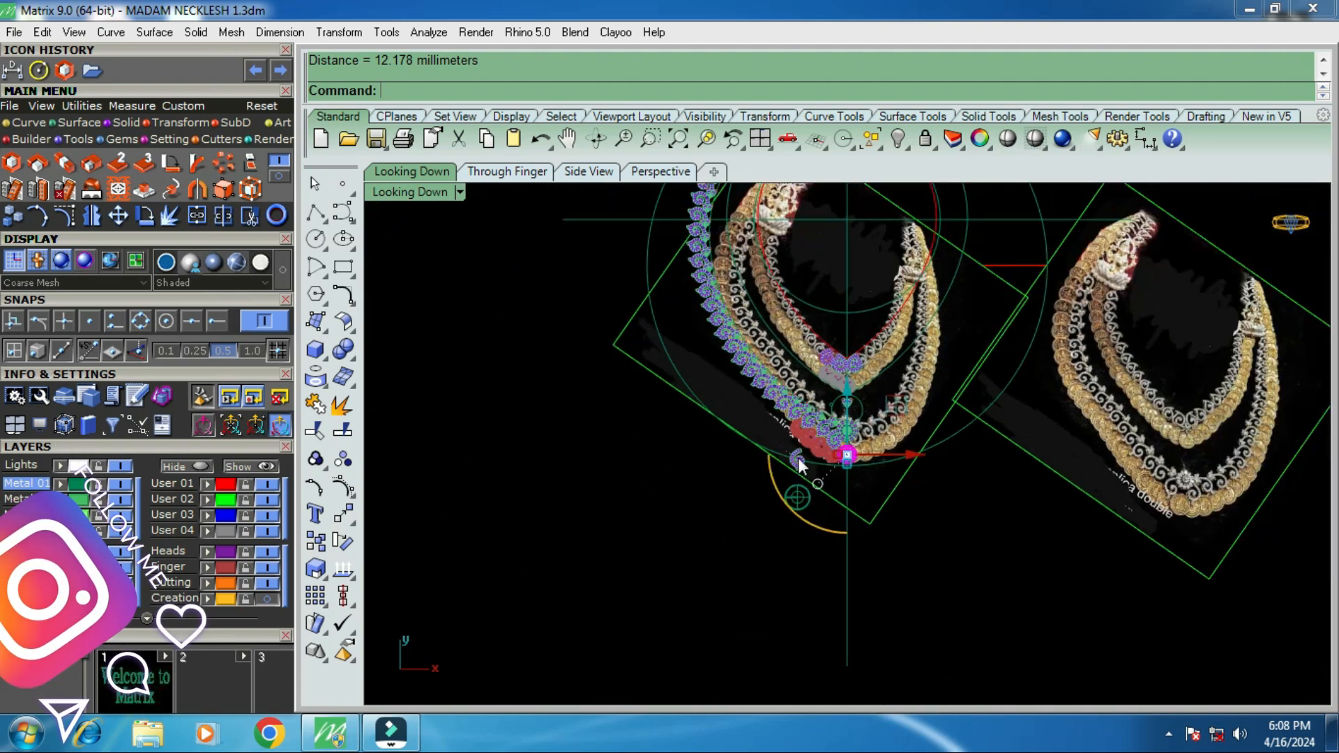
{"action": "scroll", "coordinate": [1120, 509], "scroll_direction": "up", "scroll_amount": 6}
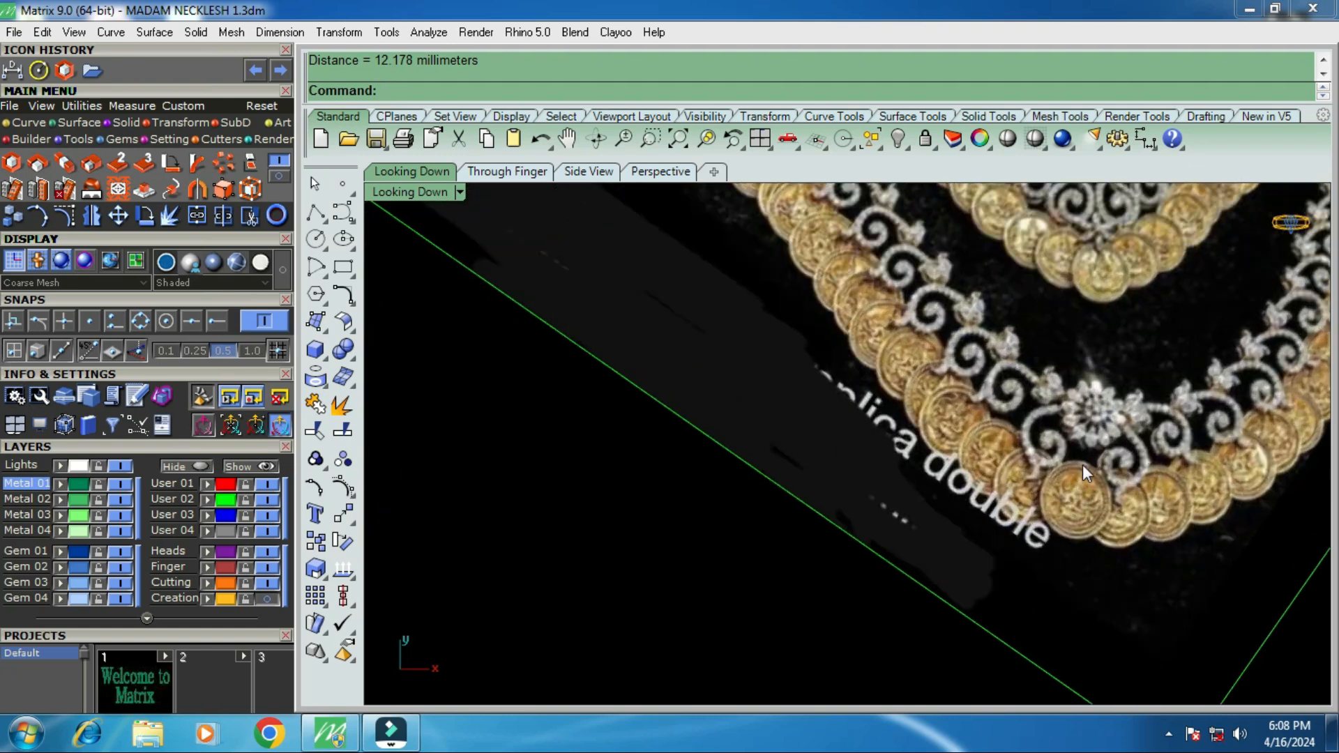
{"action": "scroll", "coordinate": [1112, 524], "scroll_direction": "down", "scroll_amount": 5}
{"action": "scroll", "coordinate": [1118, 528], "scroll_direction": "up", "scroll_amount": 6}
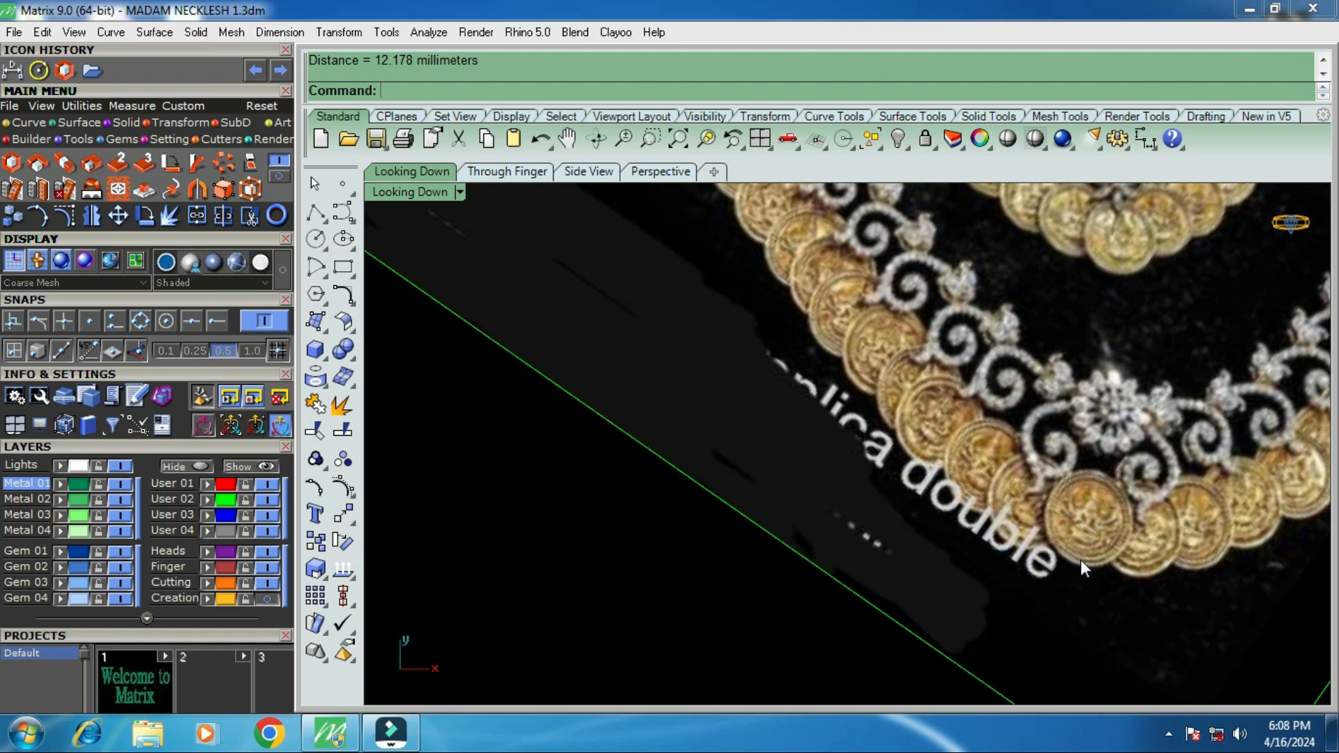
{"action": "scroll", "coordinate": [1080, 568], "scroll_direction": "down", "scroll_amount": 5}
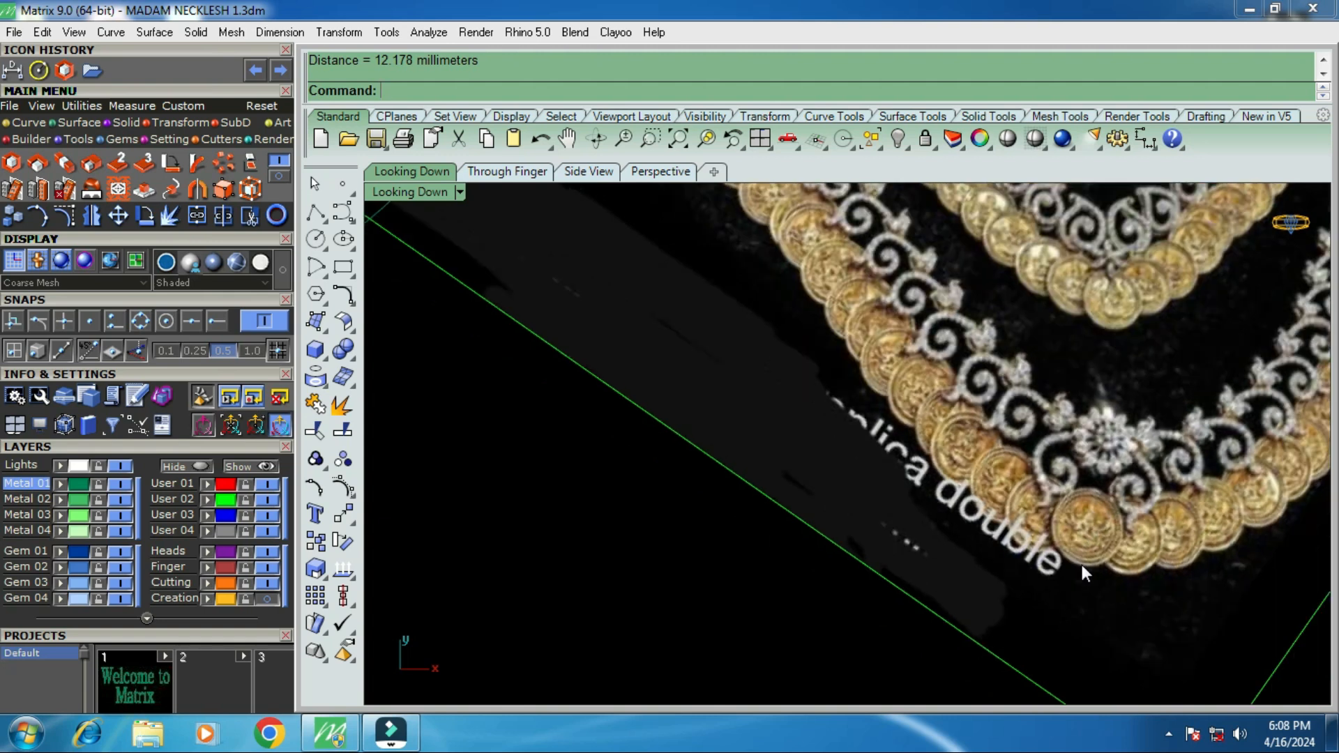
{"action": "scroll", "coordinate": [1110, 567], "scroll_direction": "down", "scroll_amount": 2}
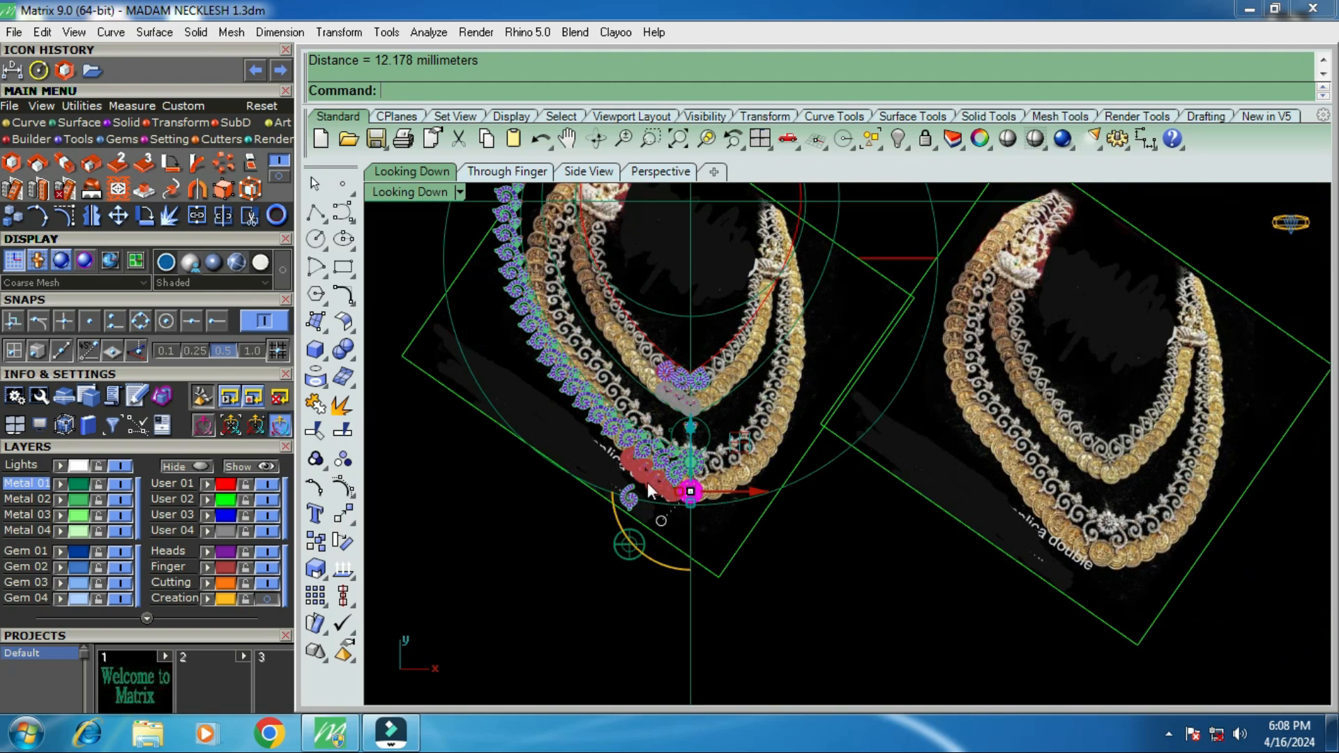
{"action": "scroll", "coordinate": [630, 470], "scroll_direction": "up", "scroll_amount": 8}
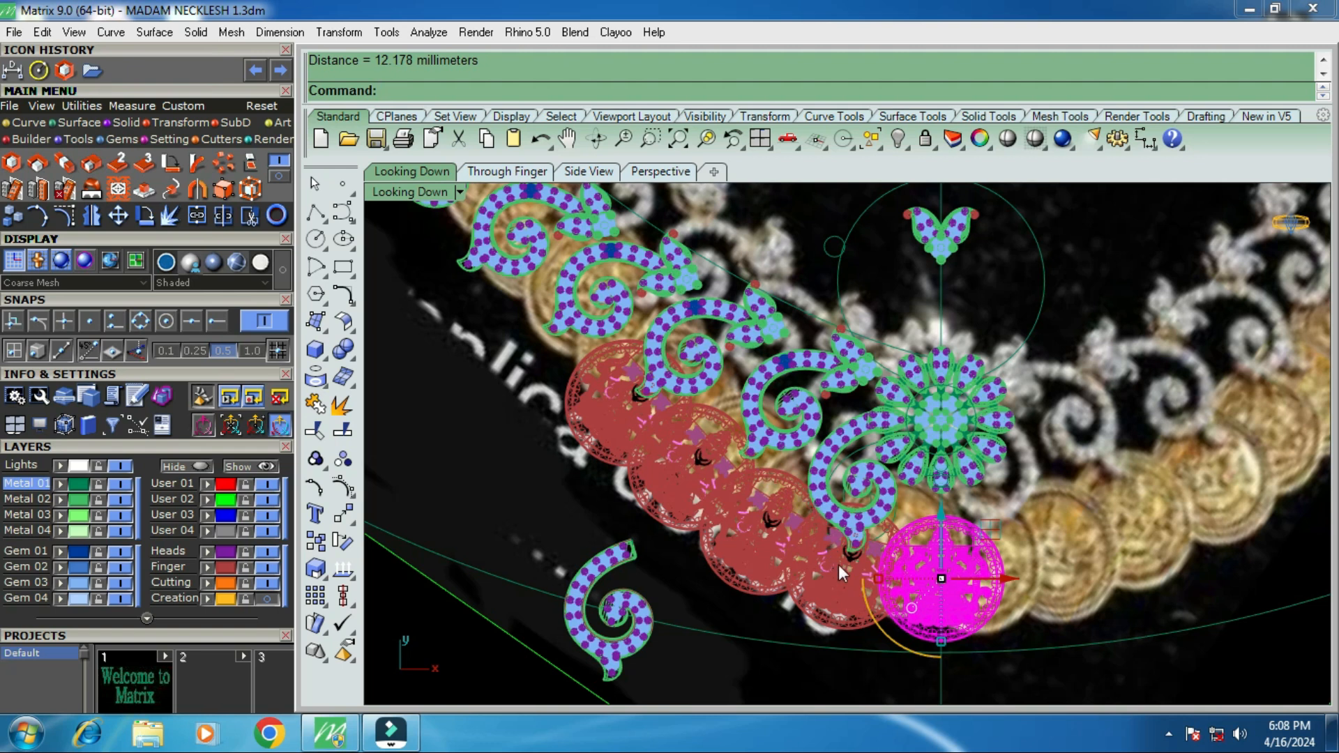
{"action": "scroll", "coordinate": [838, 564], "scroll_direction": "down", "scroll_amount": 1}
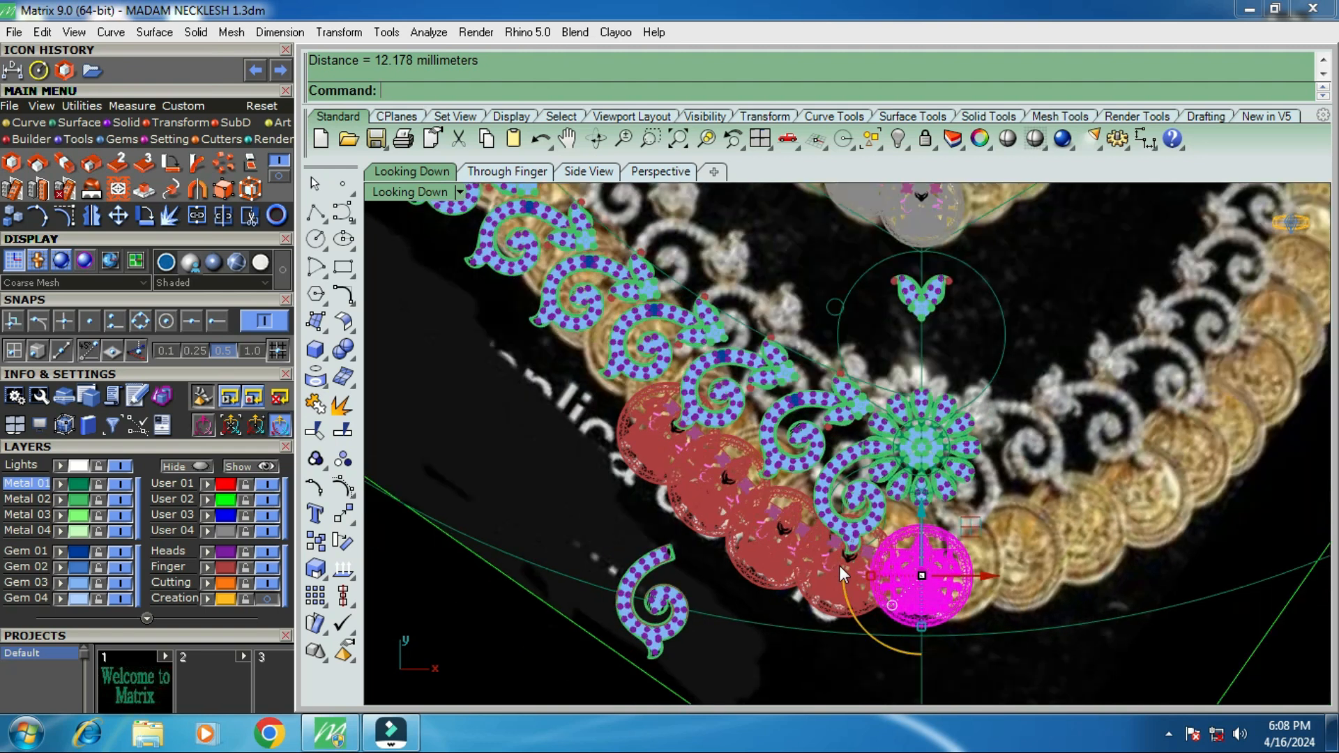
Rotate the two outermost coins of the outer strand's red coin row together slightly counter-clockwise about a point on the upper coin.
{"action": "left_click", "coordinate": [717, 478]}
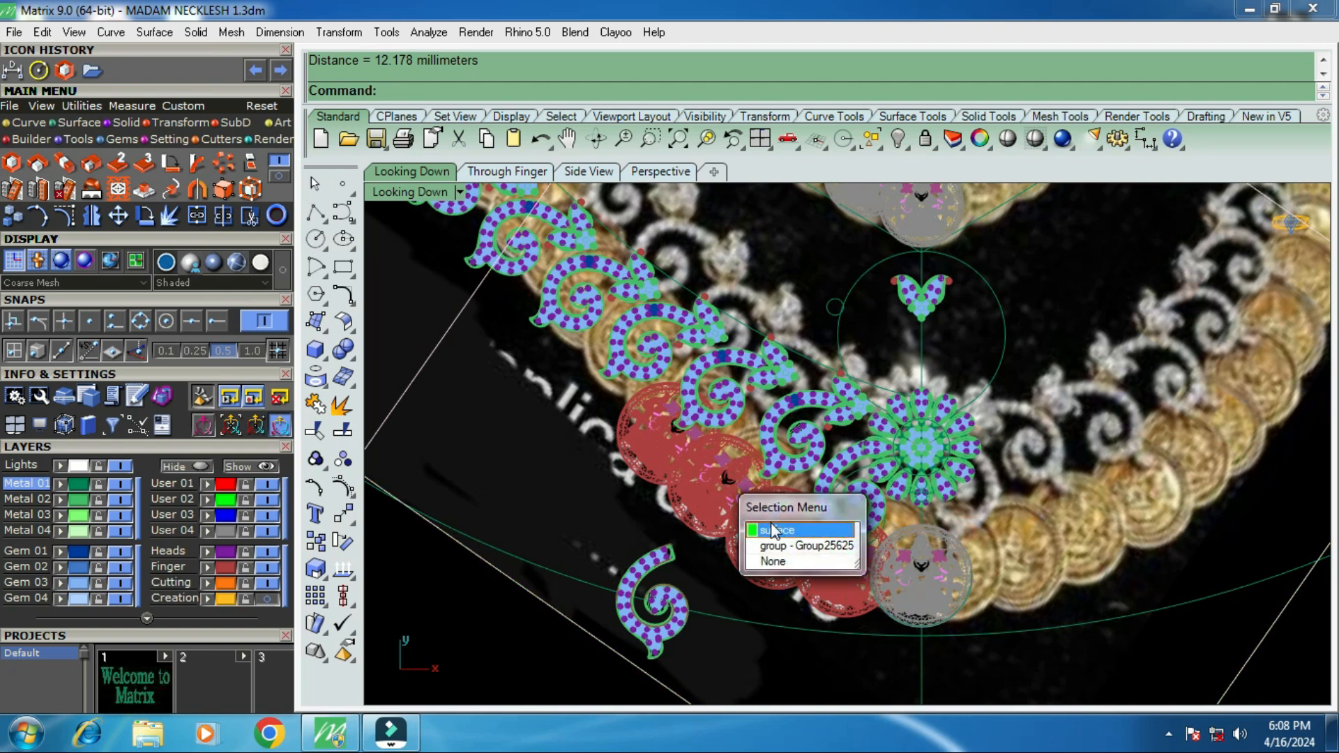
{"action": "left_click", "coordinate": [792, 546]}
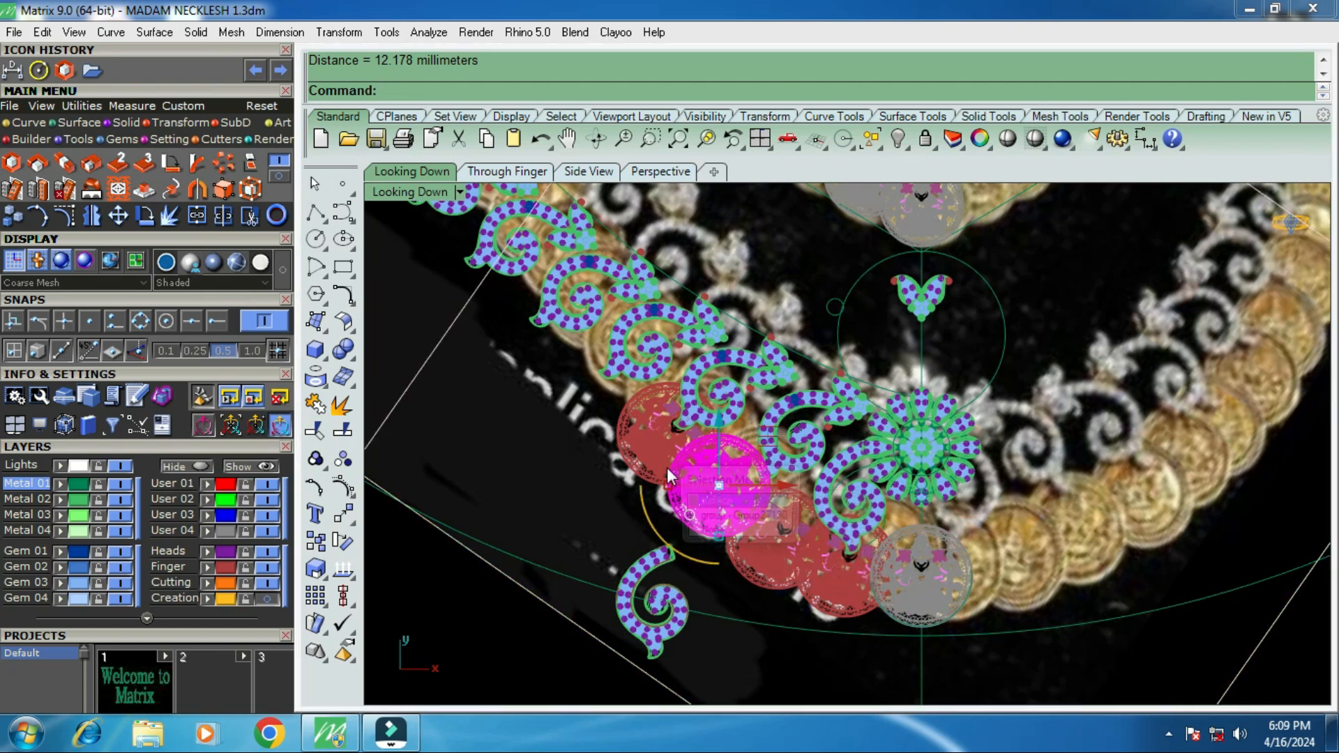
{"action": "left_click", "coordinate": [654, 452]}
{"action": "left_click", "coordinate": [725, 523]}
{"action": "scroll", "coordinate": [737, 488], "scroll_direction": "up", "scroll_amount": 3}
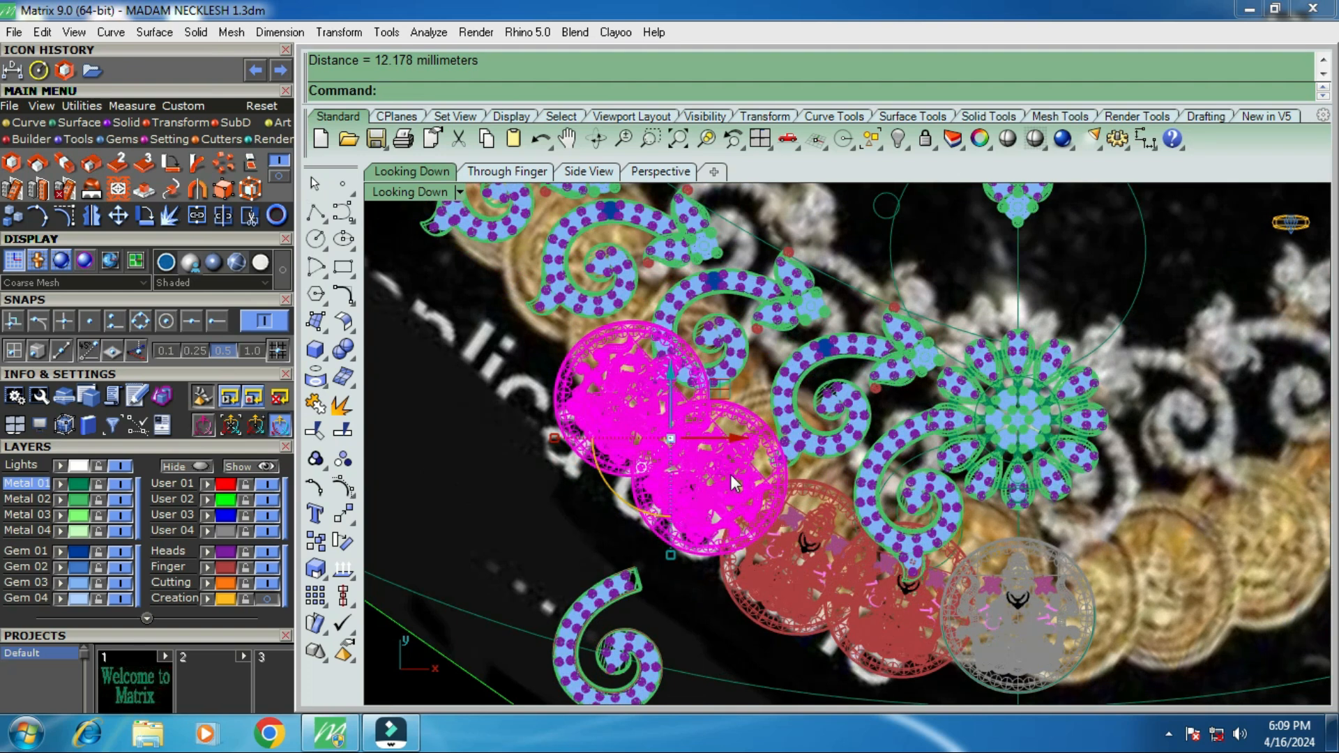
{"action": "scroll", "coordinate": [739, 480], "scroll_direction": "down", "scroll_amount": 4}
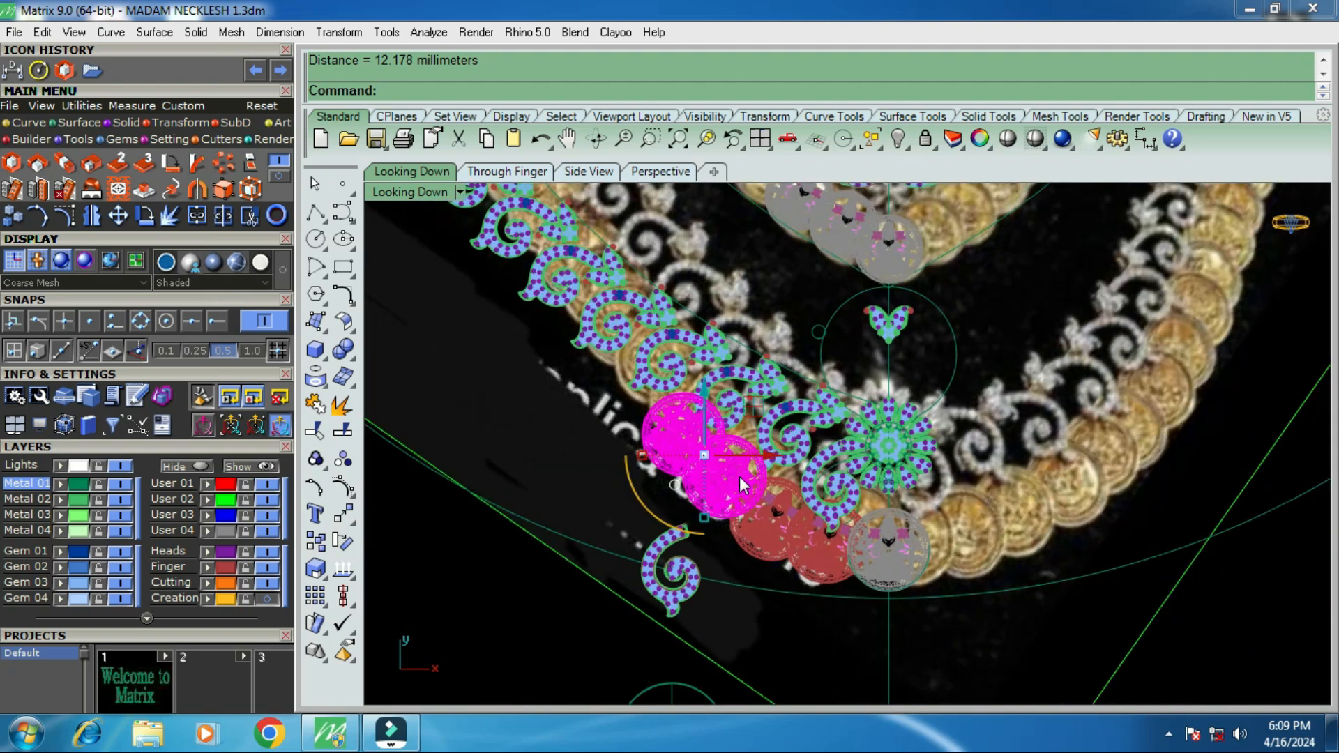
{"action": "left_click", "coordinate": [144, 216]}
{"action": "scroll", "coordinate": [676, 430], "scroll_direction": "up", "scroll_amount": 3}
{"action": "left_click", "coordinate": [701, 426]}
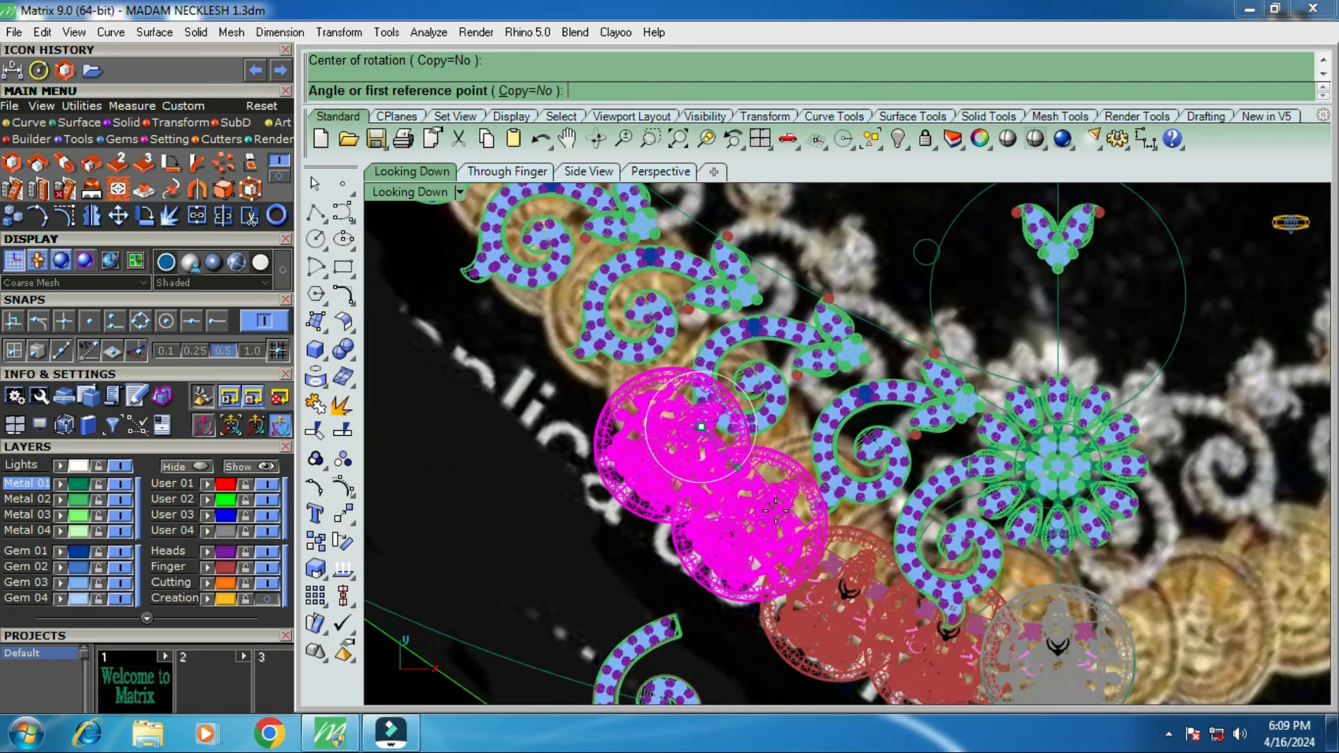
{"action": "left_click", "coordinate": [798, 539]}
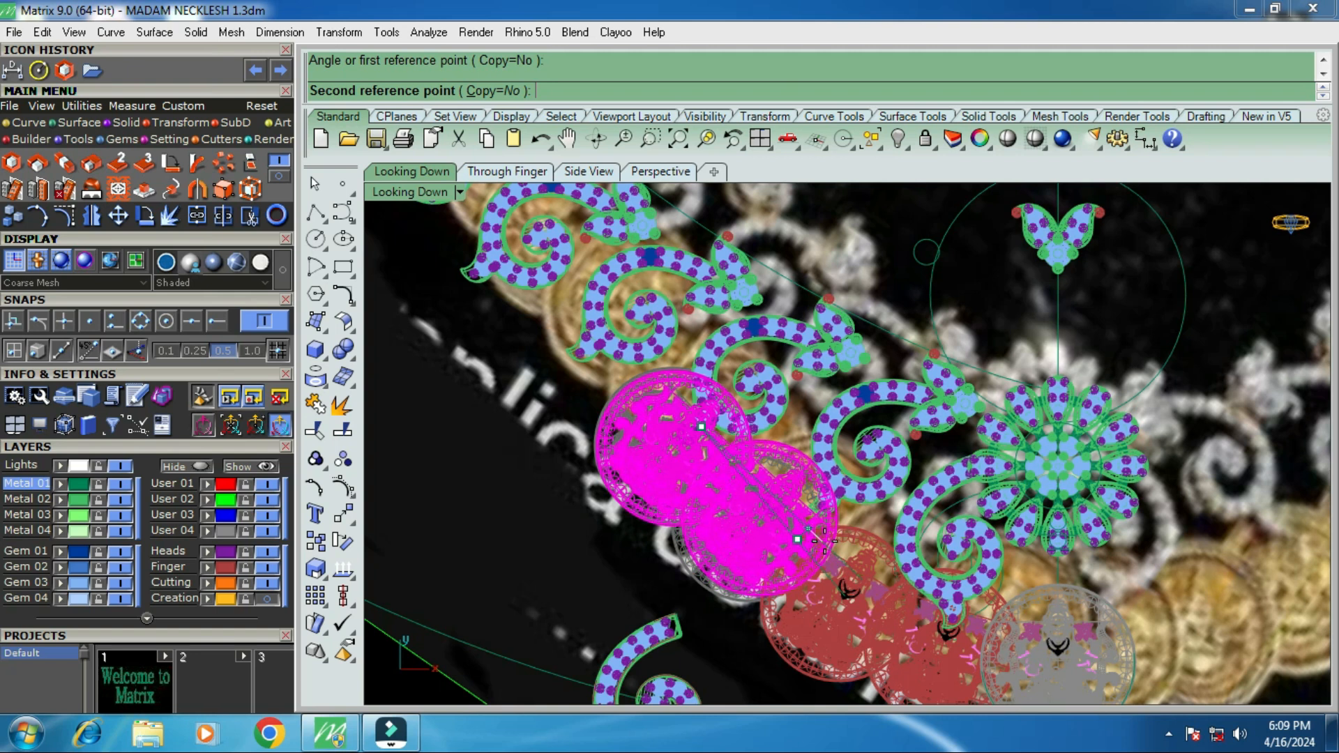
{"action": "left_click", "coordinate": [823, 541]}
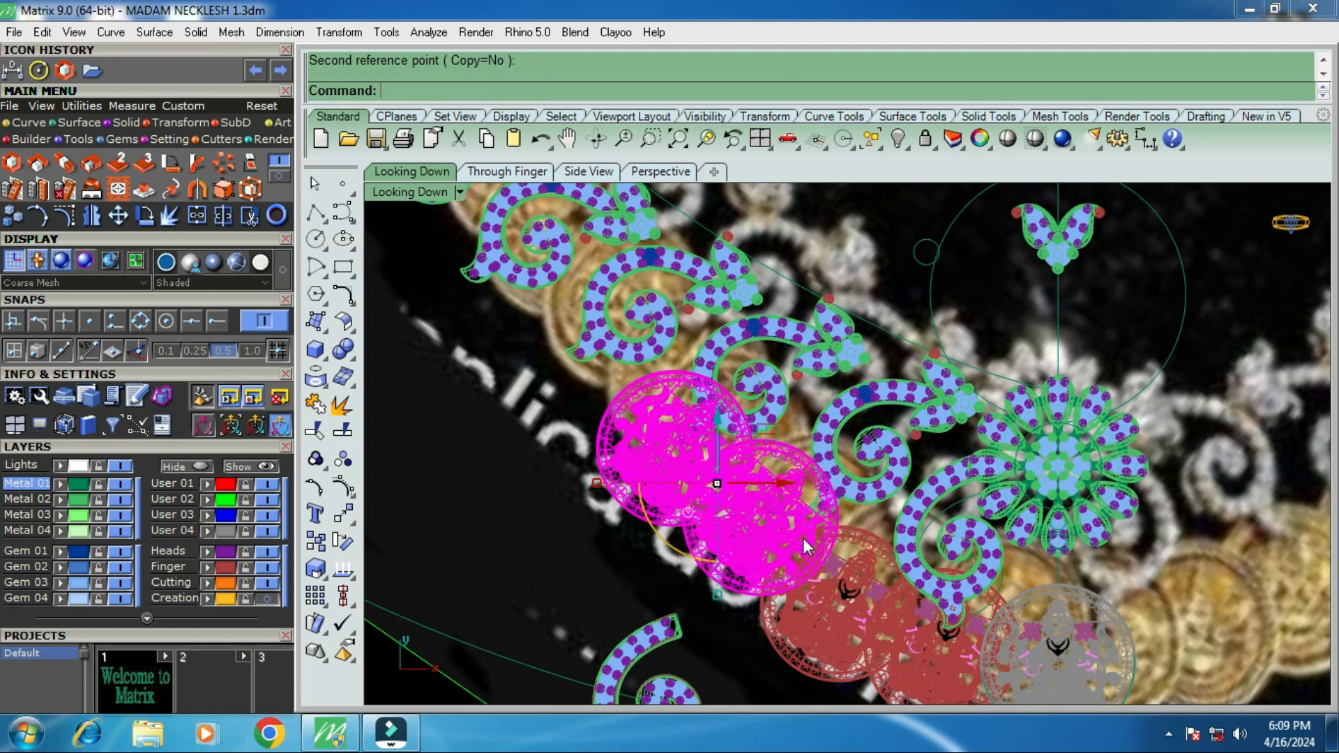
{"action": "key", "text": "Escape"}
{"action": "scroll", "coordinate": [823, 488], "scroll_direction": "down", "scroll_amount": 3}
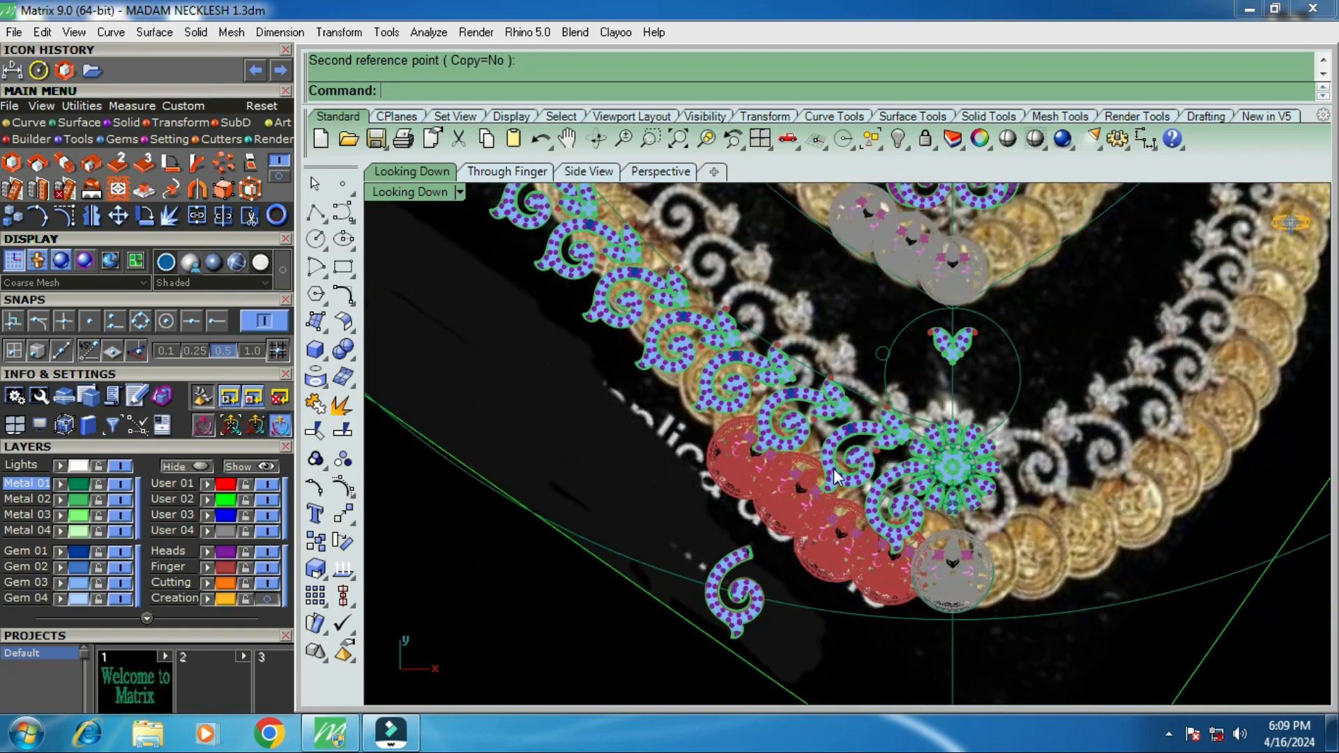
Delete the two coin groups farthest from the central flower in the outer strand's red coin row.
{"action": "scroll", "coordinate": [792, 508], "scroll_direction": "up", "scroll_amount": 3}
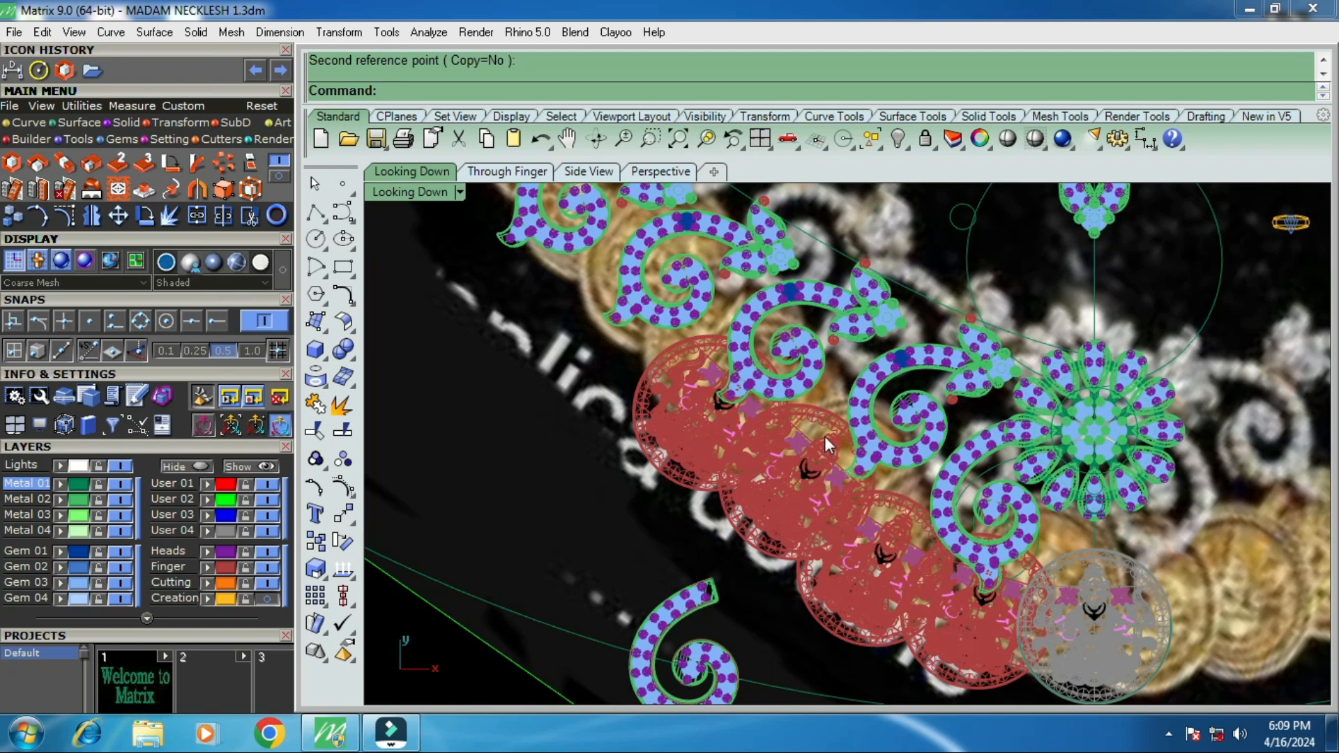
{"action": "scroll", "coordinate": [824, 436], "scroll_direction": "down", "scroll_amount": 1}
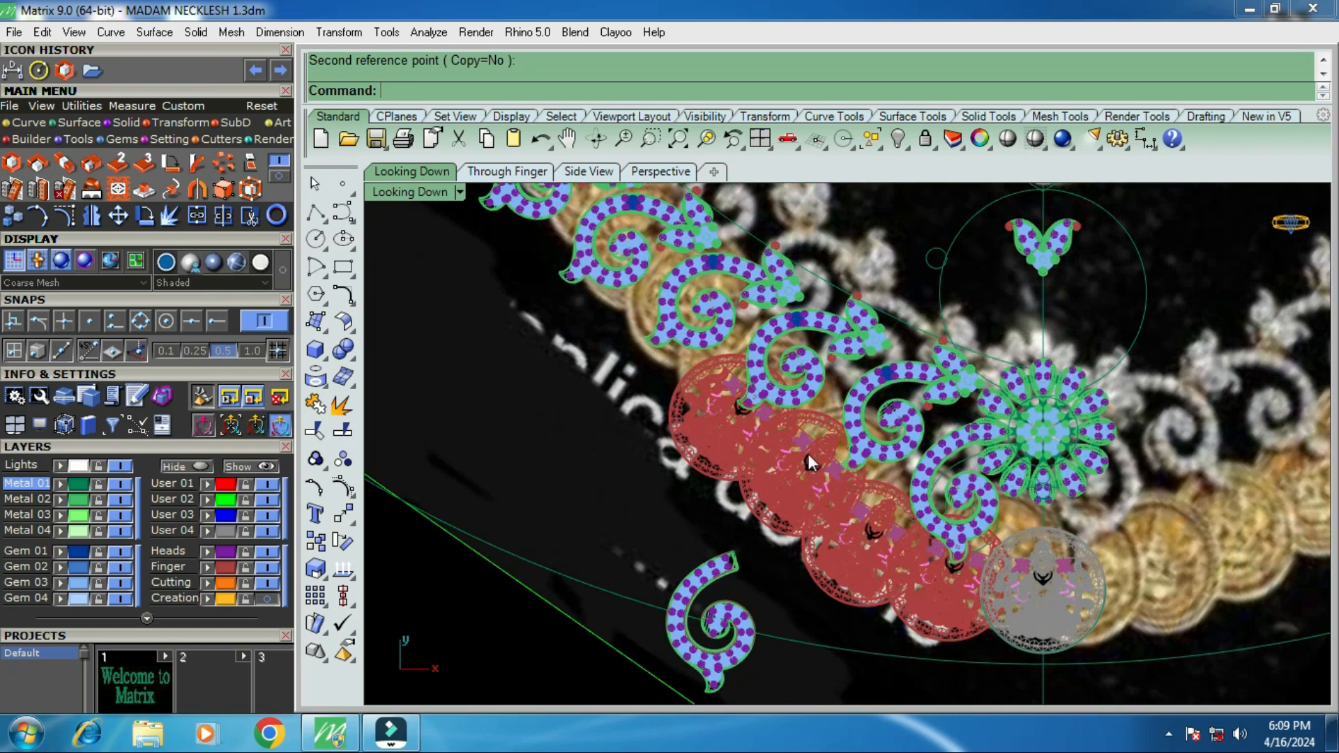
{"action": "left_click", "coordinate": [796, 480]}
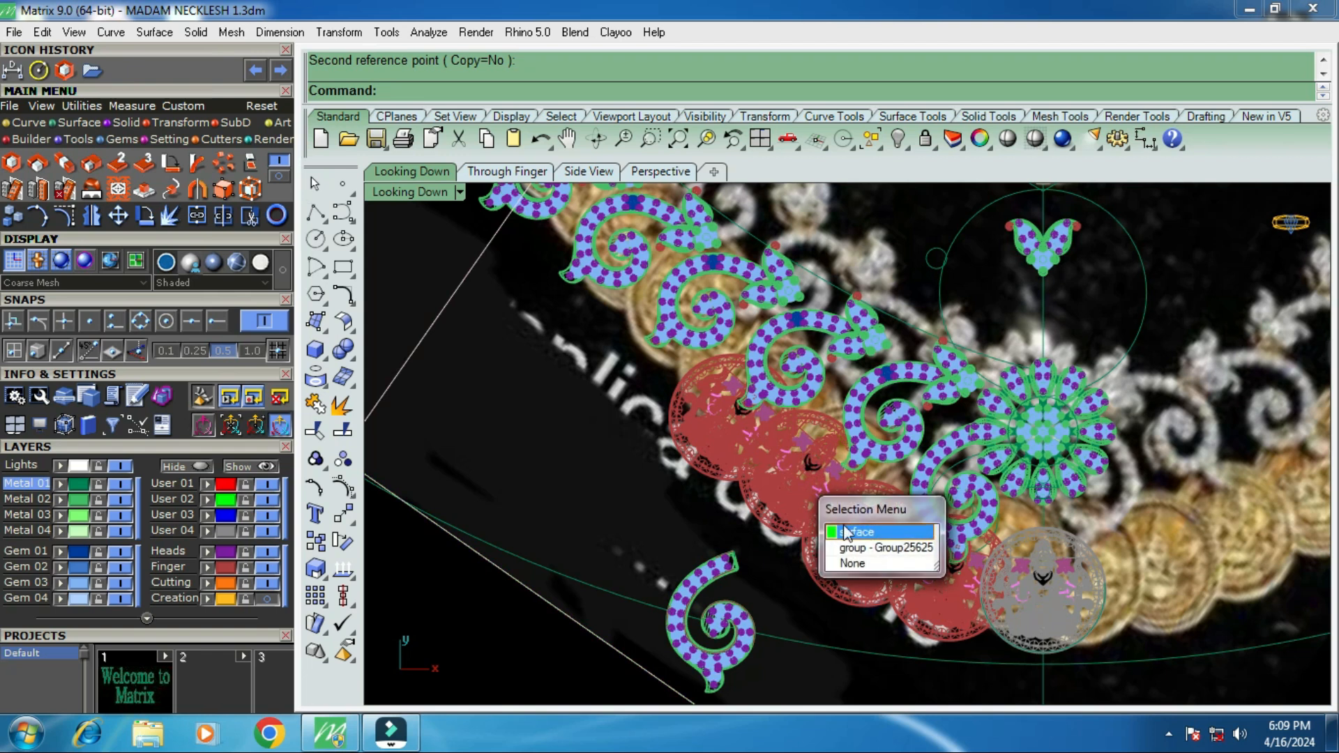
{"action": "left_click", "coordinate": [861, 541]}
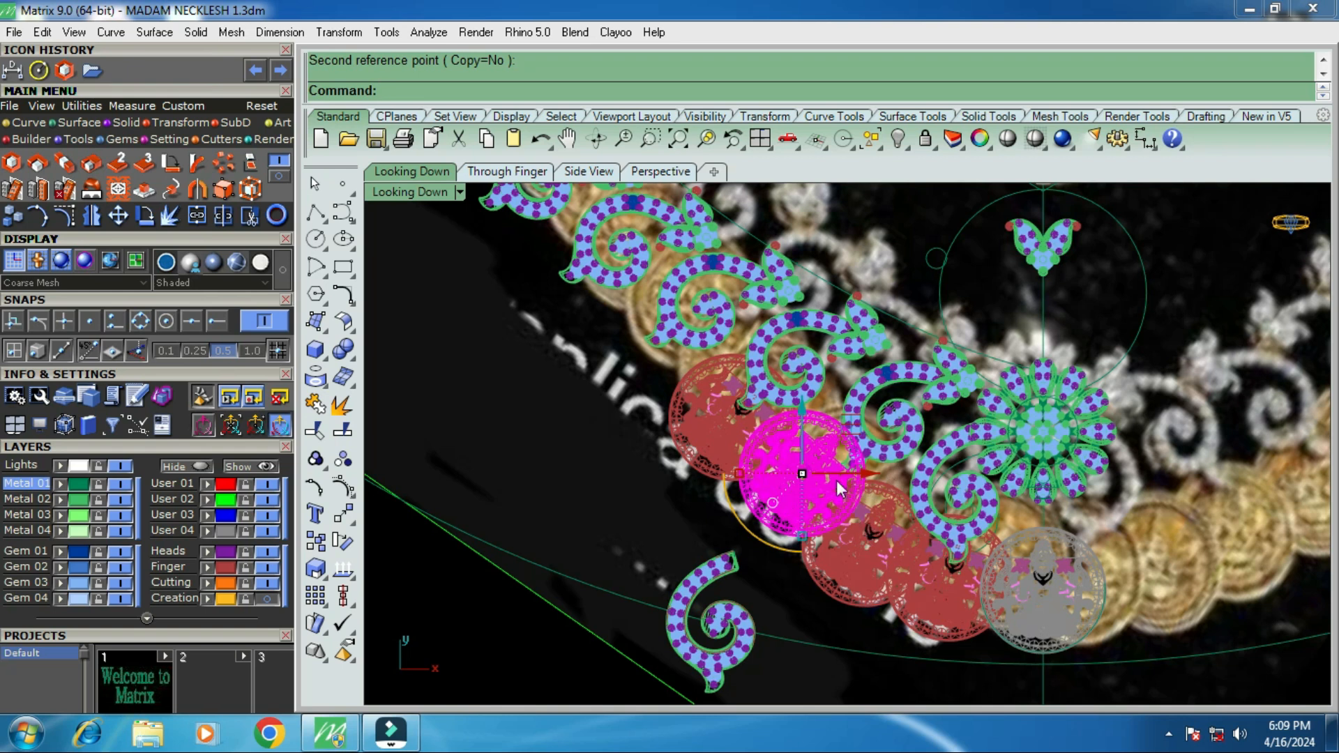
{"action": "key", "text": "Delete"}
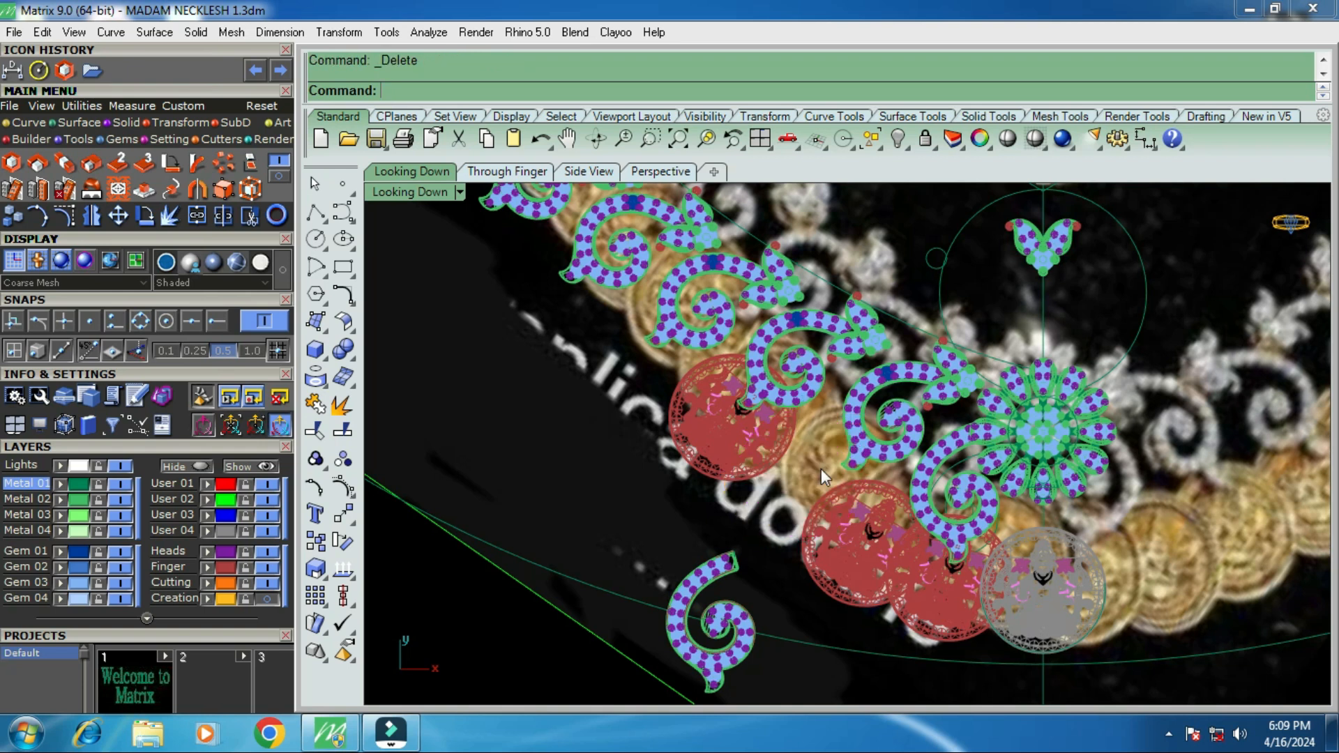
{"action": "left_click", "coordinate": [739, 442]}
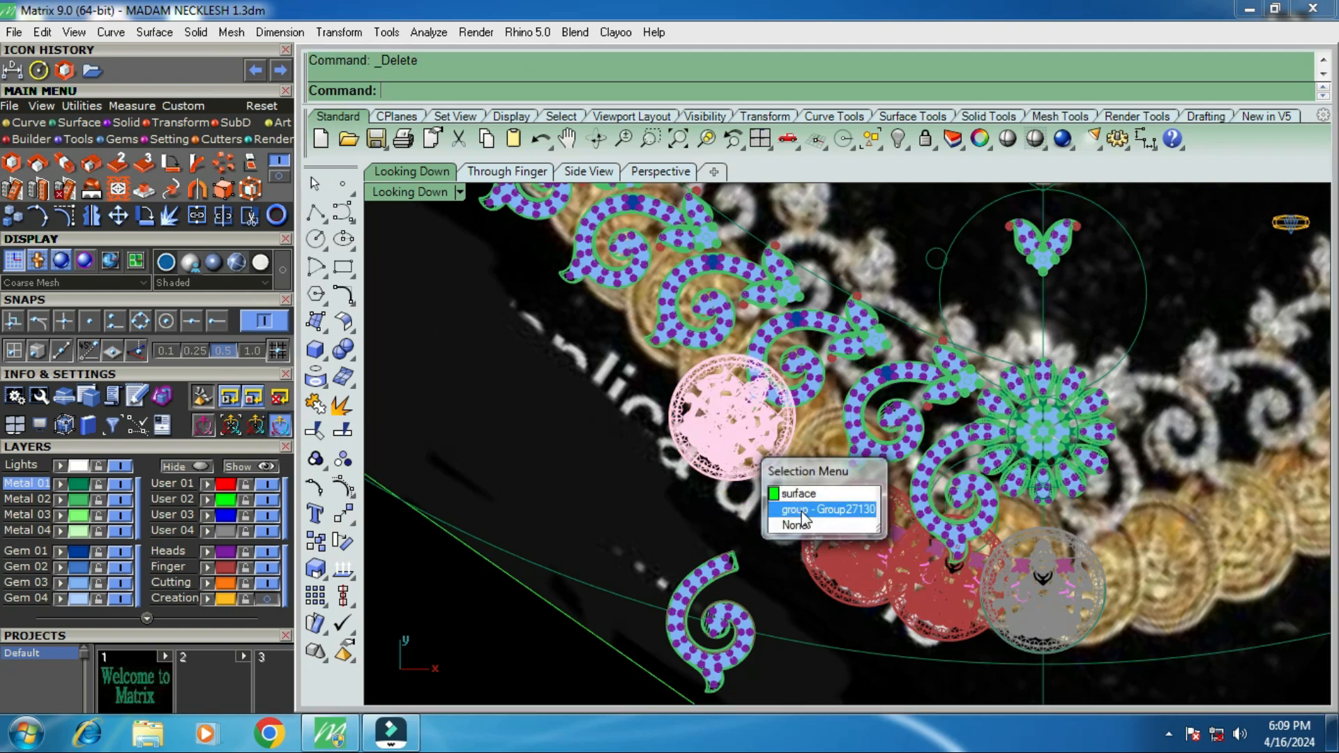
{"action": "left_click", "coordinate": [804, 510]}
{"action": "key", "text": "Delete"}
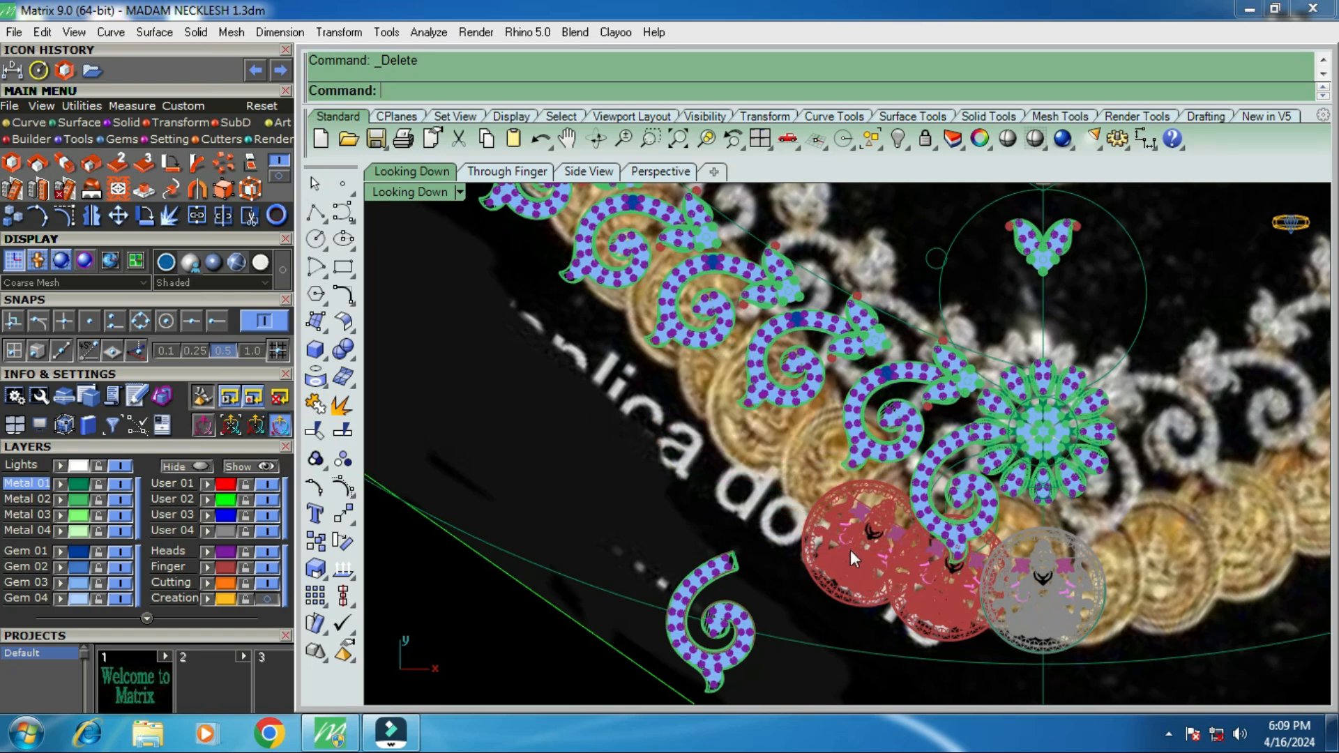
Copy the outermost remaining red coin group up and to the left so the copy overlaps its edge along the strand.
{"action": "left_click", "coordinate": [880, 562]}
{"action": "left_click", "coordinate": [914, 617]}
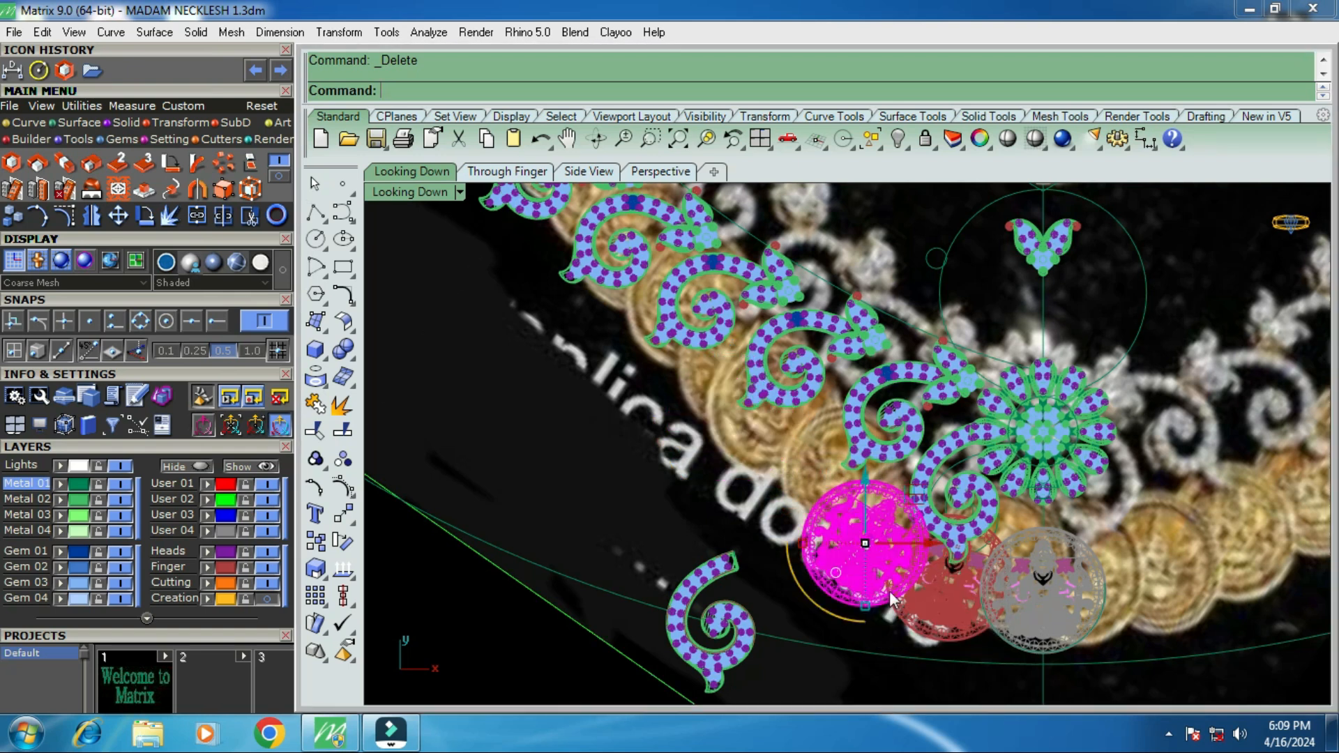
{"action": "left_click", "coordinate": [14, 218]}
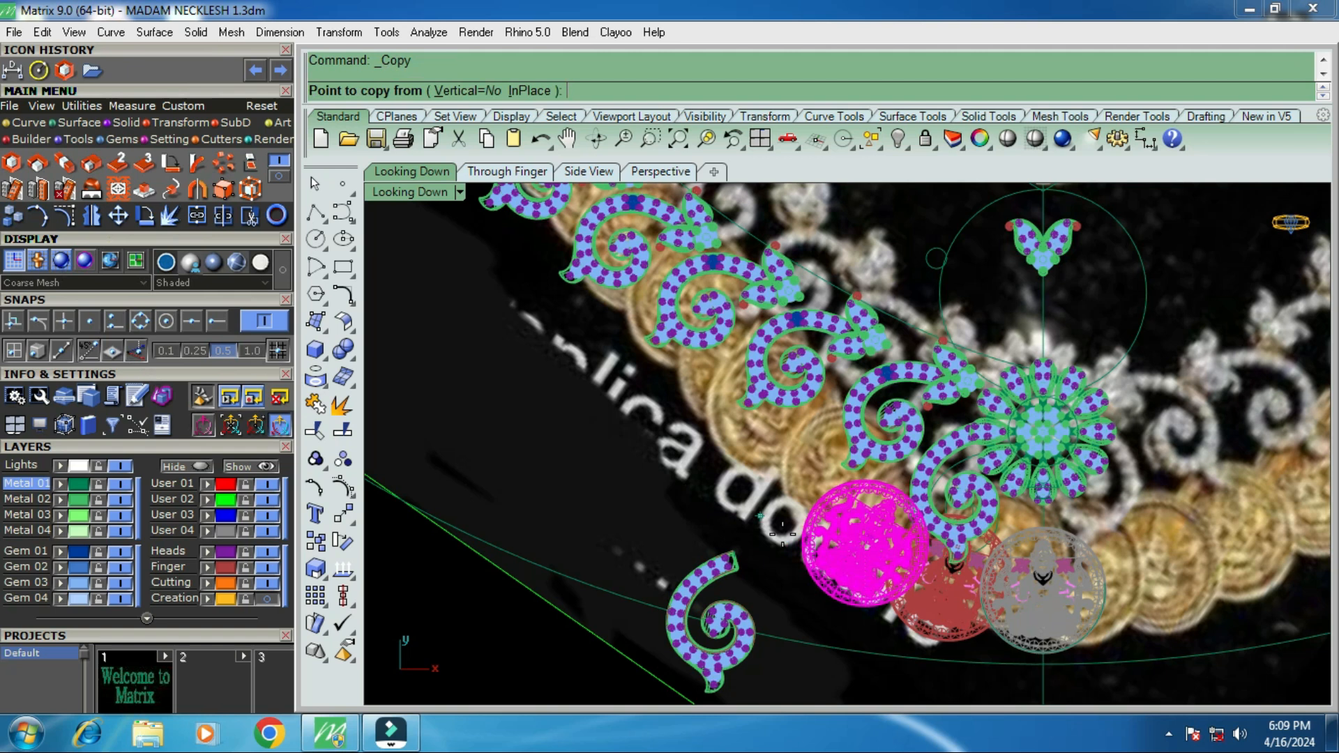
{"action": "left_click", "coordinate": [865, 542]}
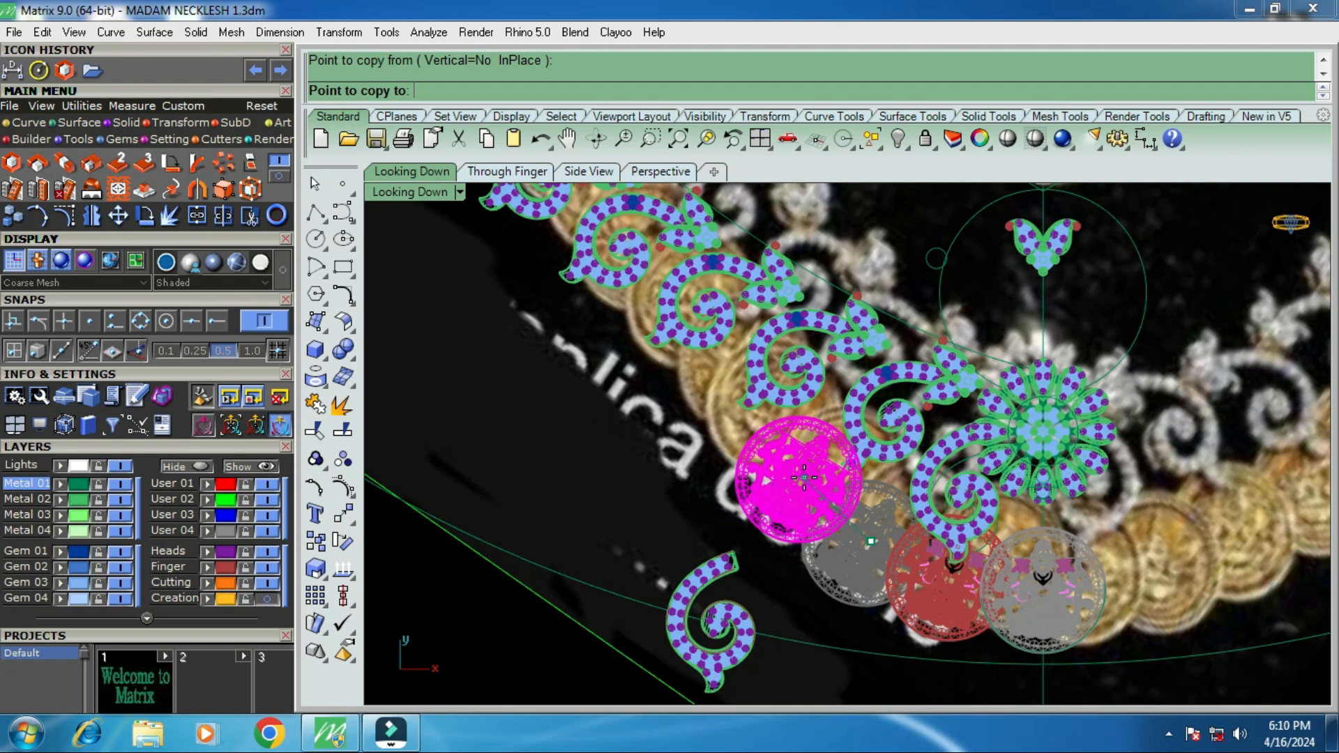
{"action": "left_click", "coordinate": [804, 478]}
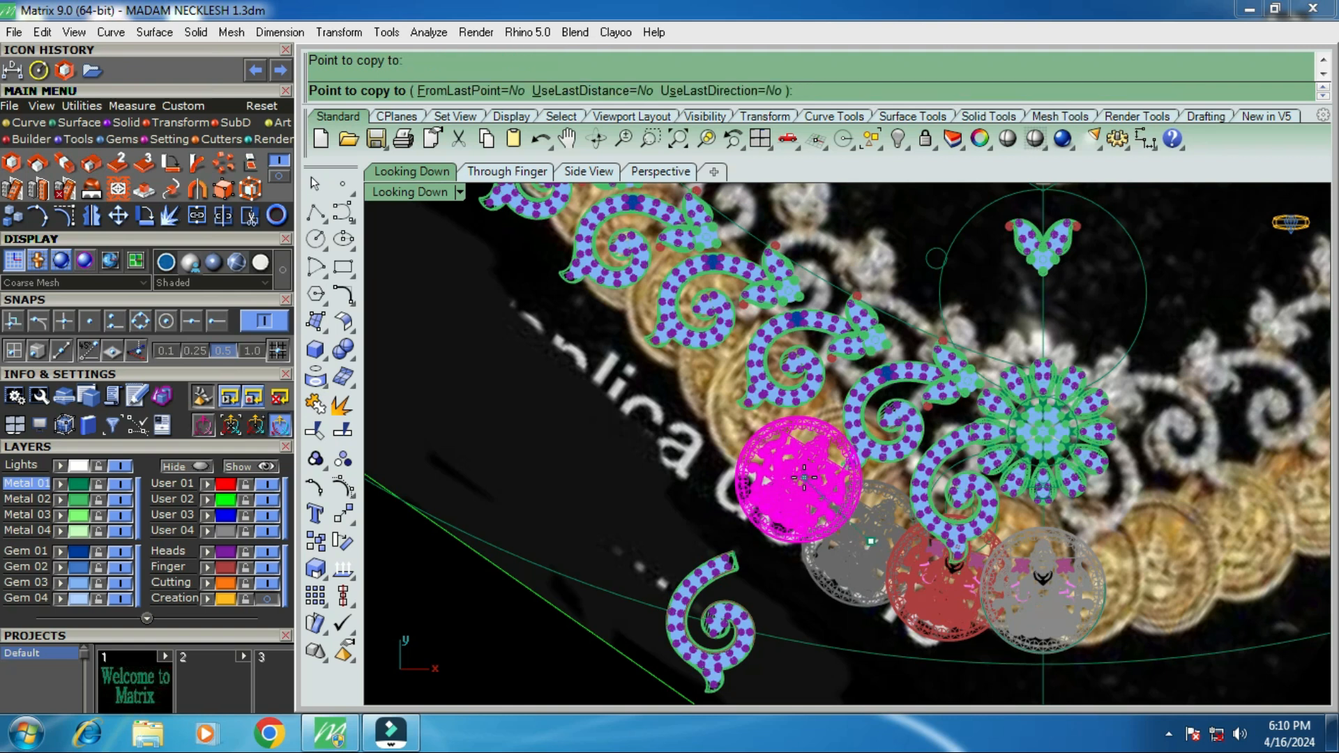
{"action": "left_click", "coordinate": [804, 478]}
{"action": "key", "text": "Return"}
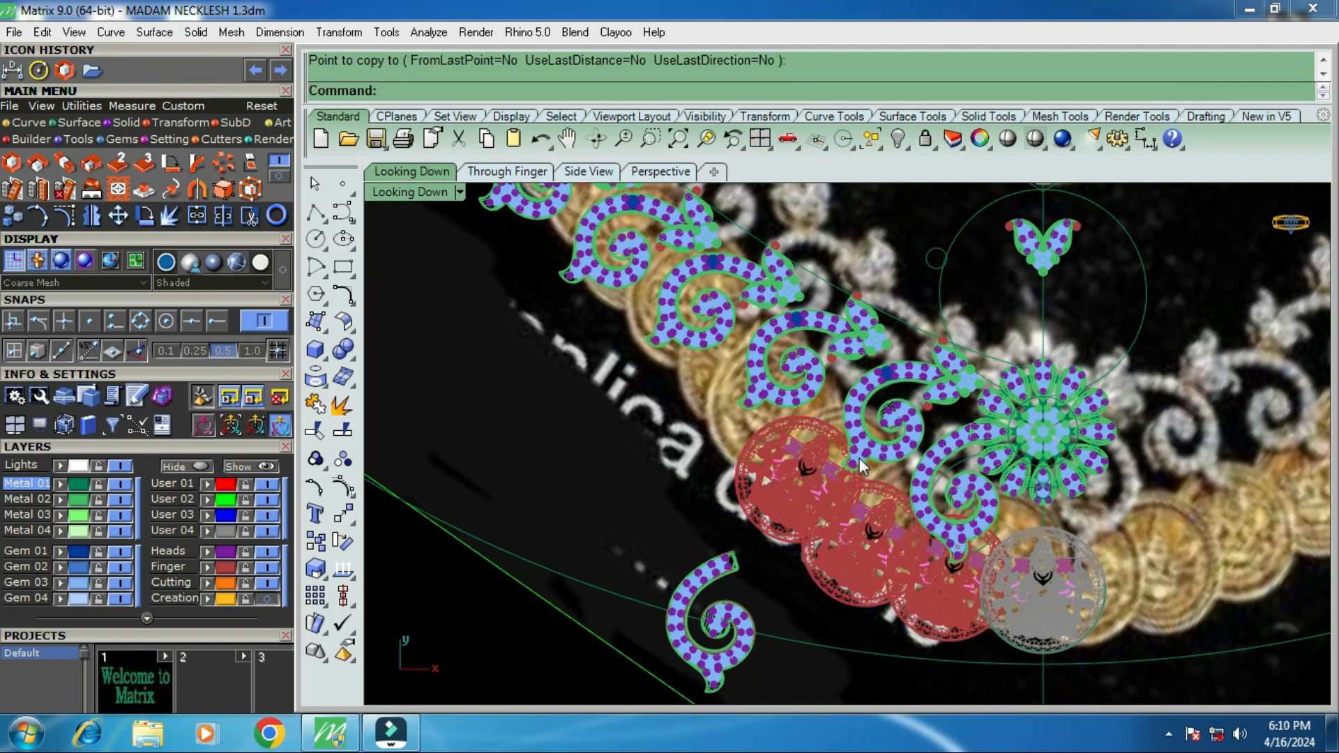
Examine in the perspective view how the outer strand's coins overlap each other and the scroll motifs.
{"action": "scroll", "coordinate": [859, 457], "scroll_direction": "down", "scroll_amount": 2}
{"action": "scroll", "coordinate": [847, 479], "scroll_direction": "up", "scroll_amount": 3}
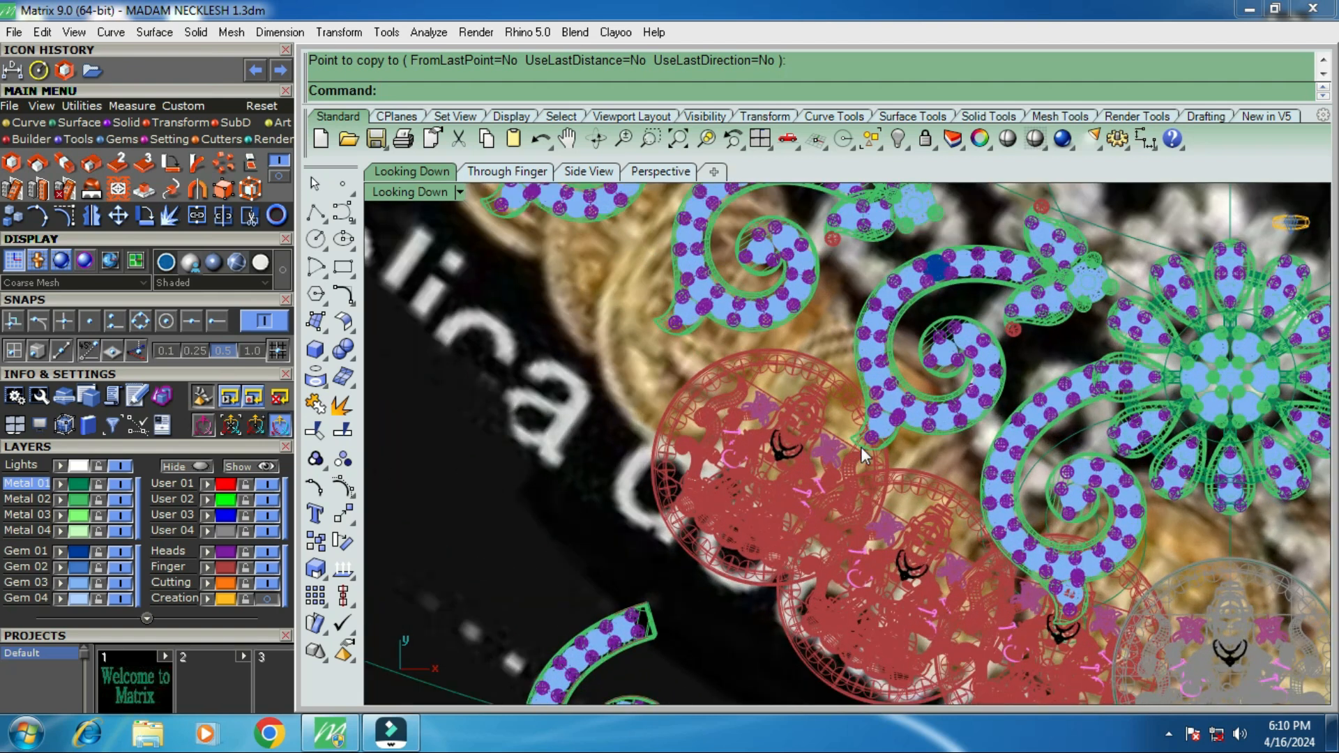
{"action": "double_click", "coordinate": [421, 194]}
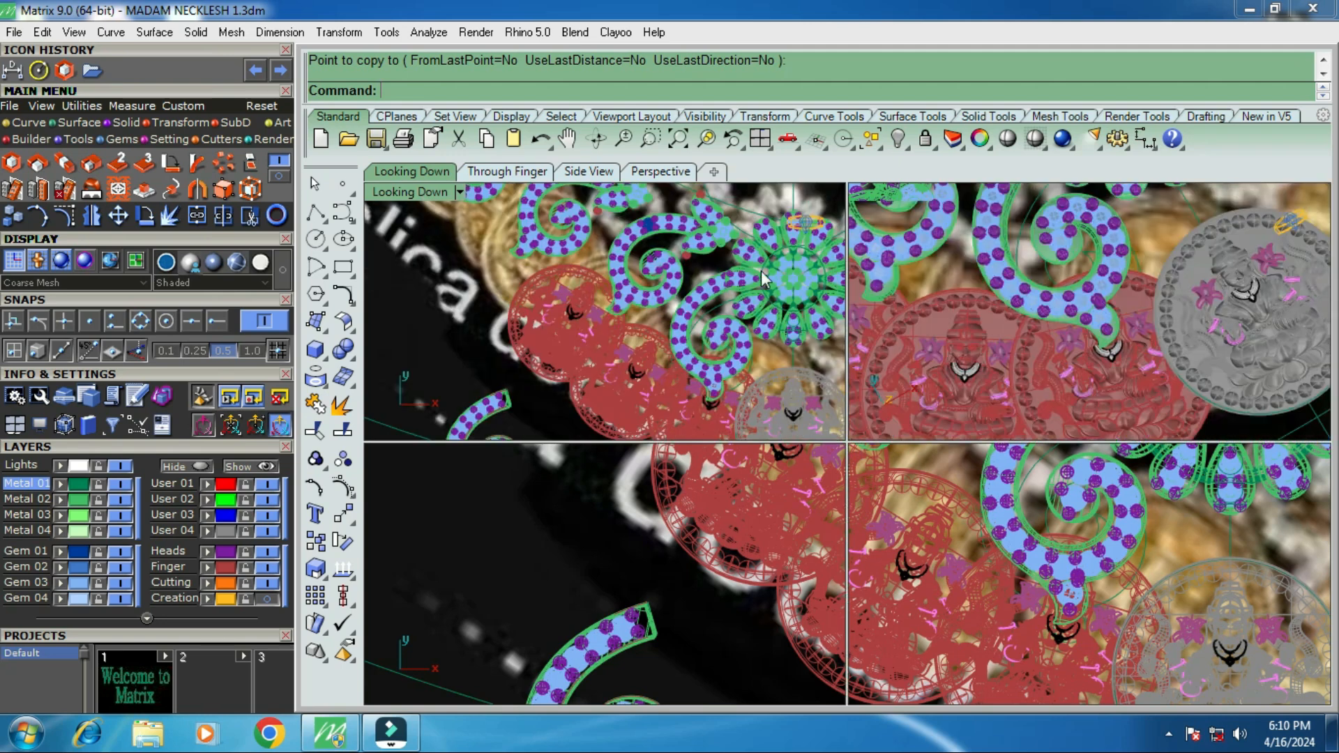
{"action": "left_click", "coordinate": [897, 194]}
{"action": "double_click", "coordinate": [897, 194]}
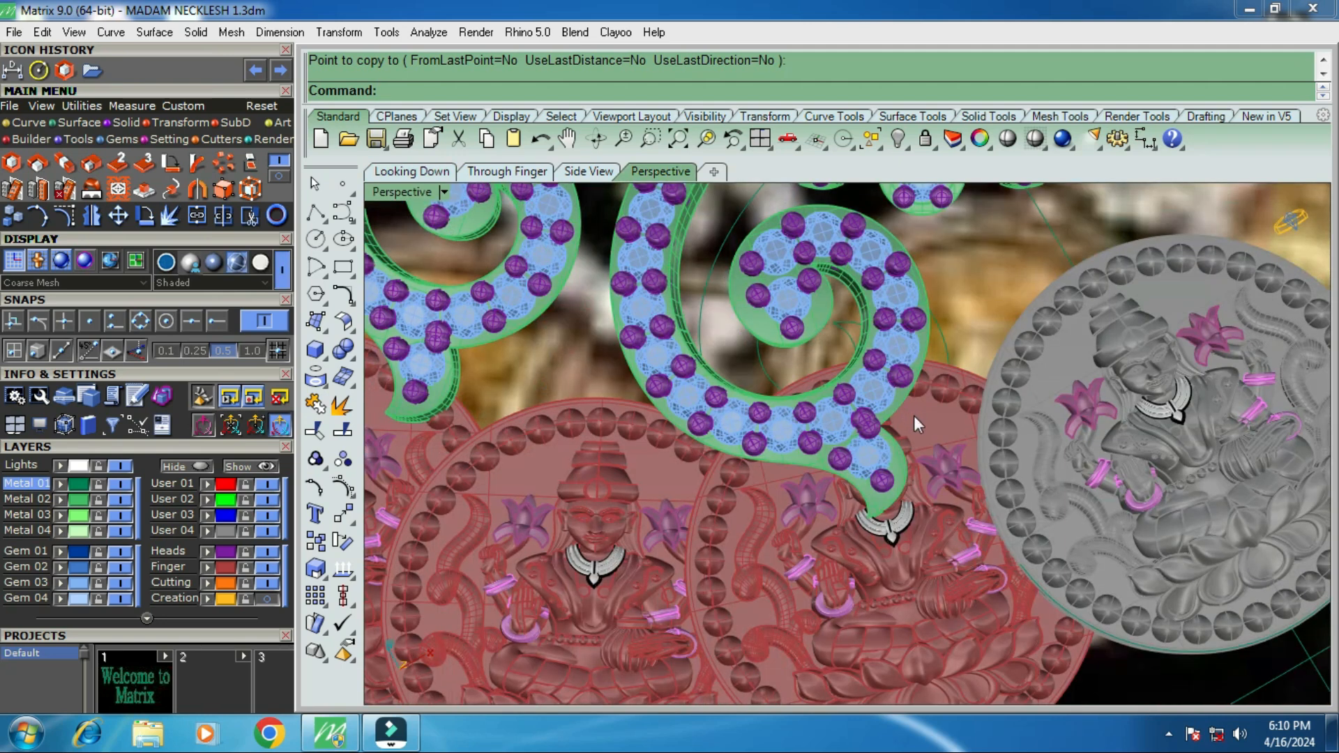
{"action": "scroll", "coordinate": [860, 505], "scroll_direction": "down", "scroll_amount": 2}
{"action": "scroll", "coordinate": [877, 461], "scroll_direction": "up", "scroll_amount": 2}
{"action": "right_click_drag", "start_coordinate": [877, 462], "coordinate": [796, 580]}
{"action": "scroll", "coordinate": [917, 492], "scroll_direction": "down", "scroll_amount": 4}
{"action": "scroll", "coordinate": [604, 403], "scroll_direction": "up", "scroll_amount": 5}
{"action": "right_click_drag", "start_coordinate": [651, 402], "coordinate": [704, 341]}
{"action": "right_click_drag", "start_coordinate": [726, 403], "coordinate": [722, 511]}
{"action": "scroll", "coordinate": [699, 457], "scroll_direction": "down", "scroll_amount": 3}
{"action": "right_click_drag", "start_coordinate": [699, 458], "coordinate": [682, 542]}
{"action": "scroll", "coordinate": [905, 500], "scroll_direction": "down", "scroll_amount": 4}
{"action": "right_click_drag", "start_coordinate": [905, 501], "coordinate": [841, 494]}
{"action": "right_click_drag", "start_coordinate": [753, 474], "coordinate": [545, 337]}
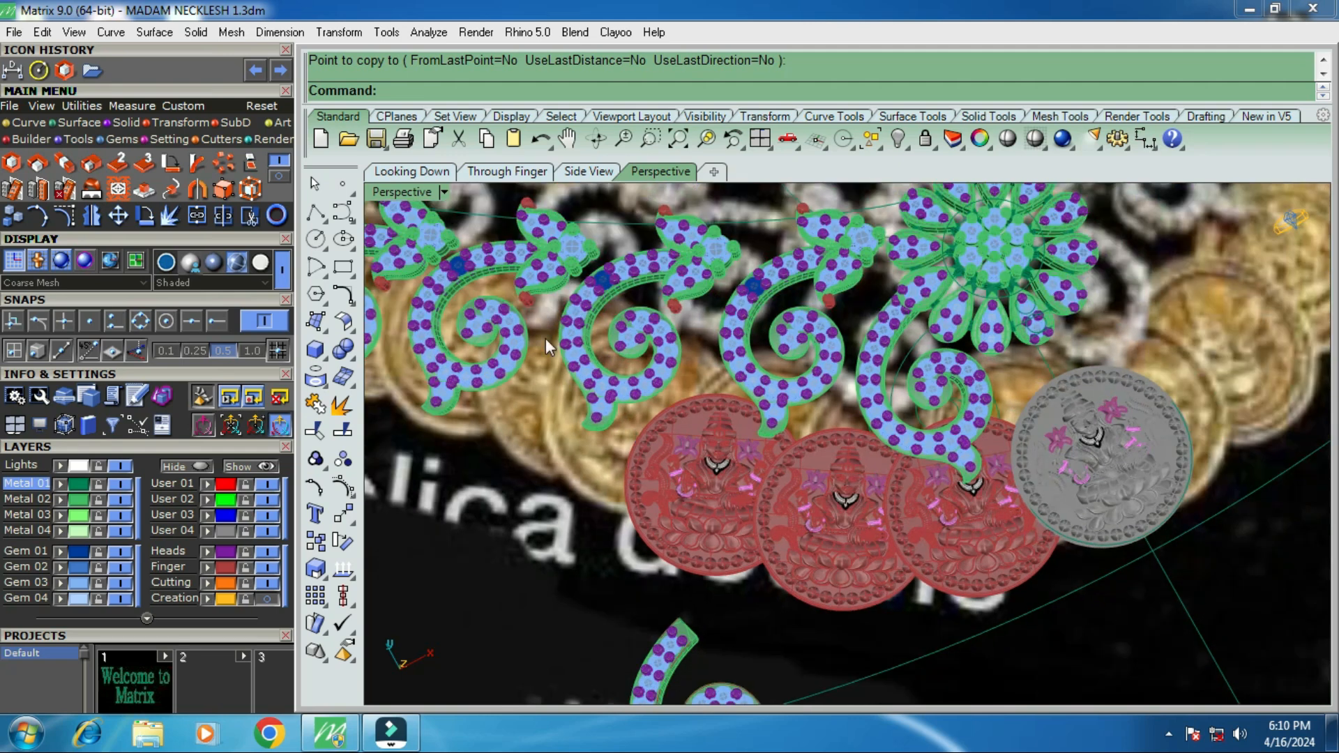
Move the newly copied coin group slightly upward in the top view to refine its position along the strand.
{"action": "double_click", "coordinate": [403, 190]}
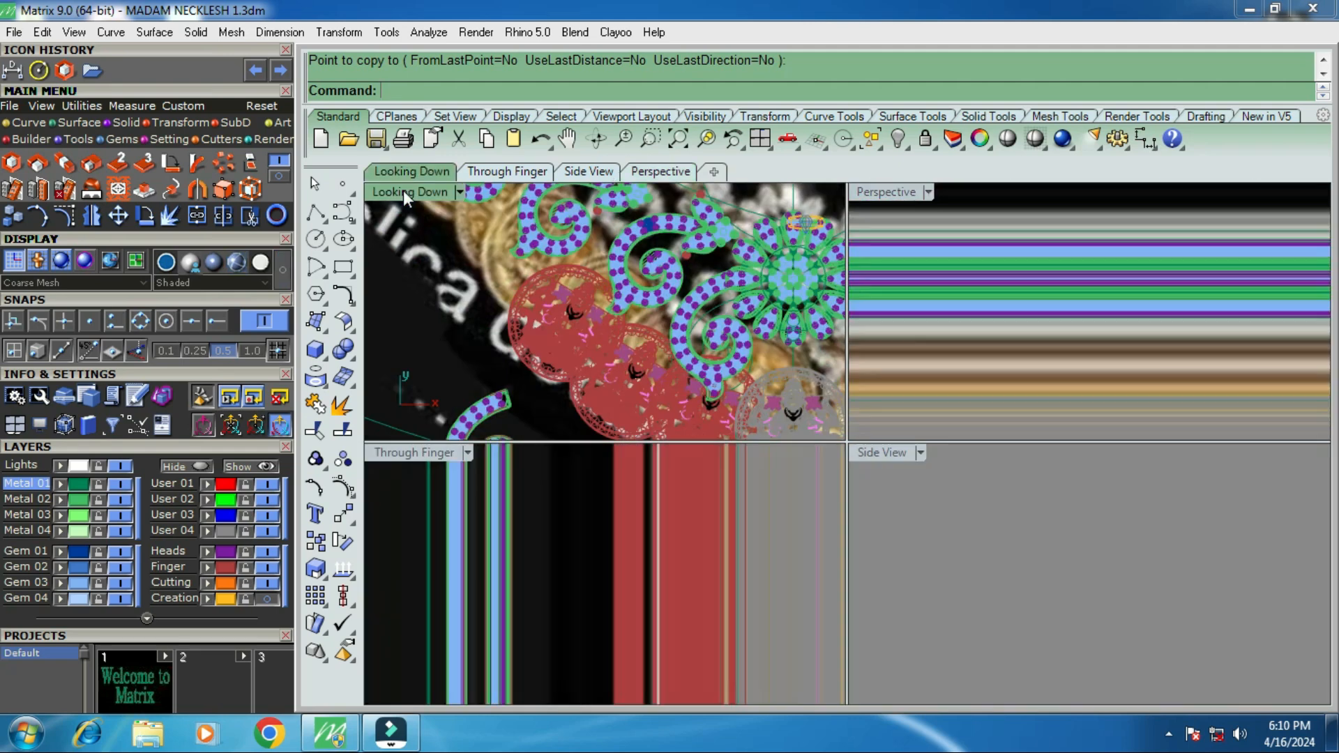
{"action": "double_click", "coordinate": [403, 190]}
{"action": "scroll", "coordinate": [767, 525], "scroll_direction": "down", "scroll_amount": 5}
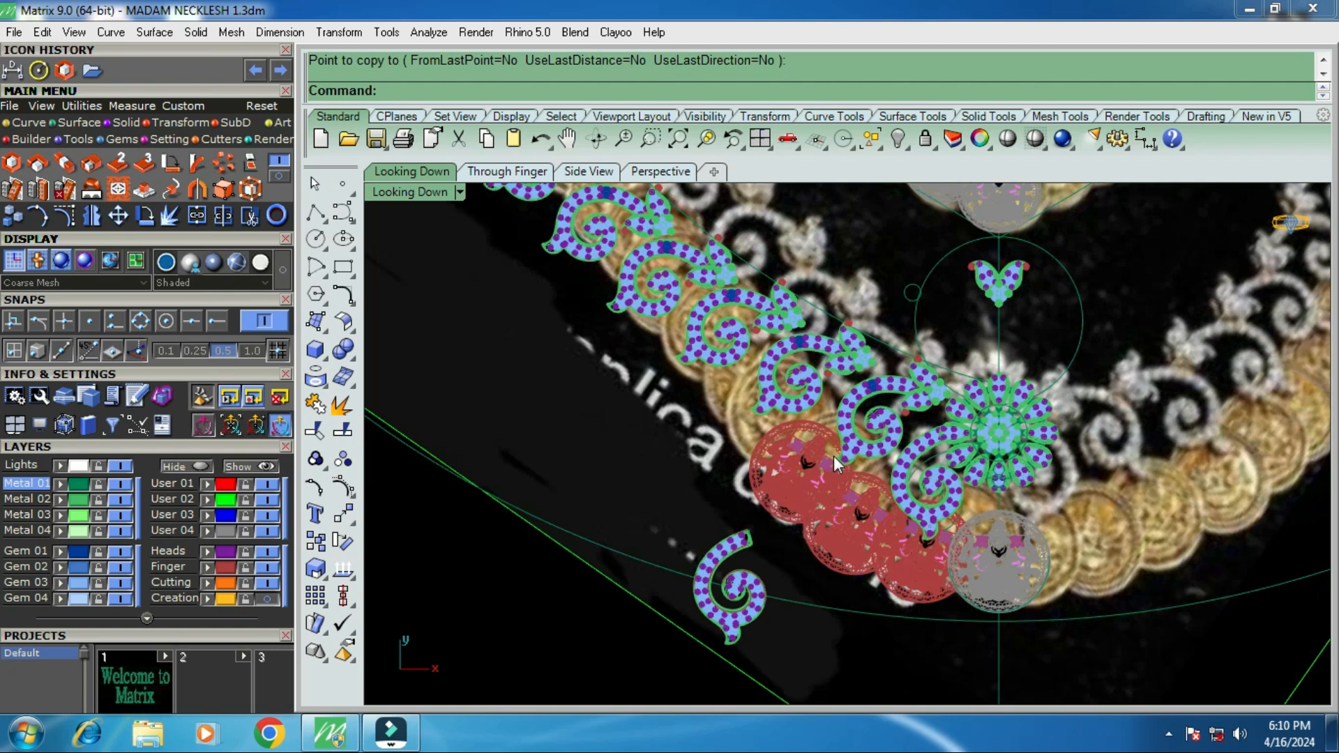
{"action": "scroll", "coordinate": [834, 471], "scroll_direction": "up", "scroll_amount": 1}
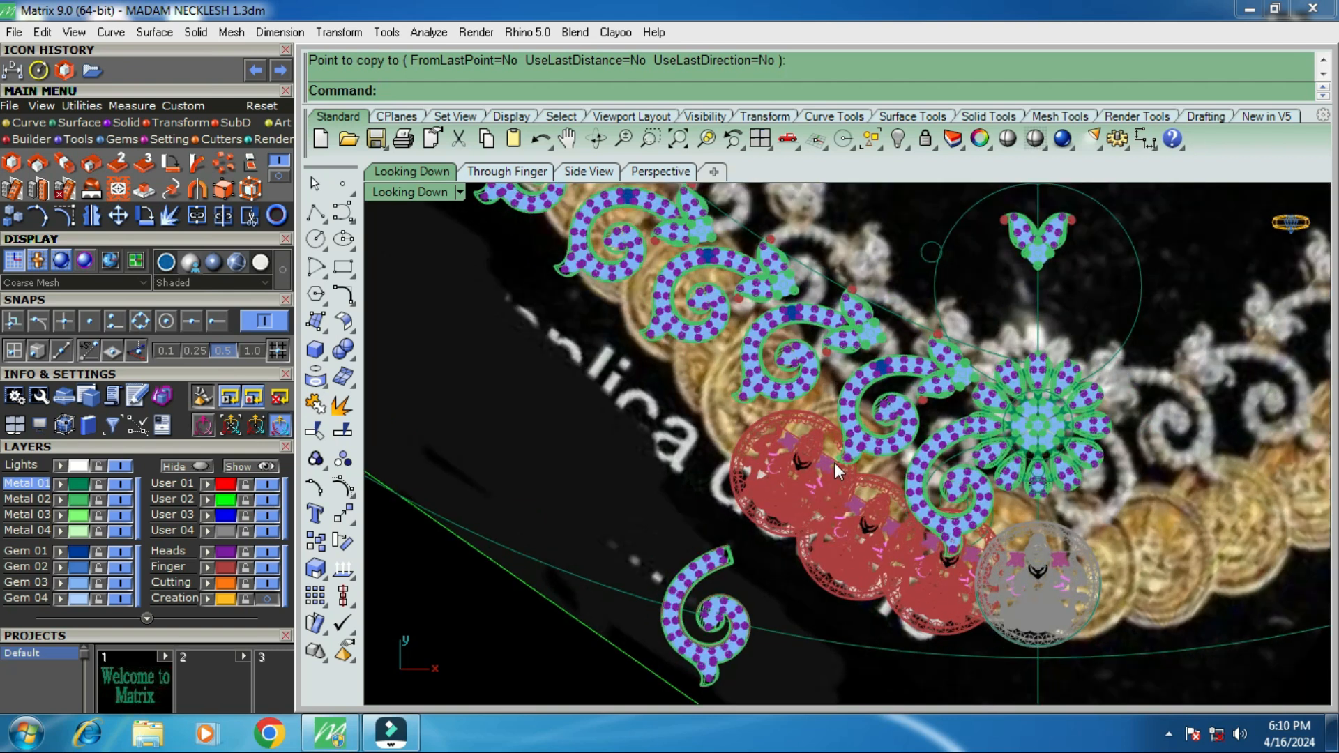
{"action": "scroll", "coordinate": [835, 517], "scroll_direction": "down", "scroll_amount": 3}
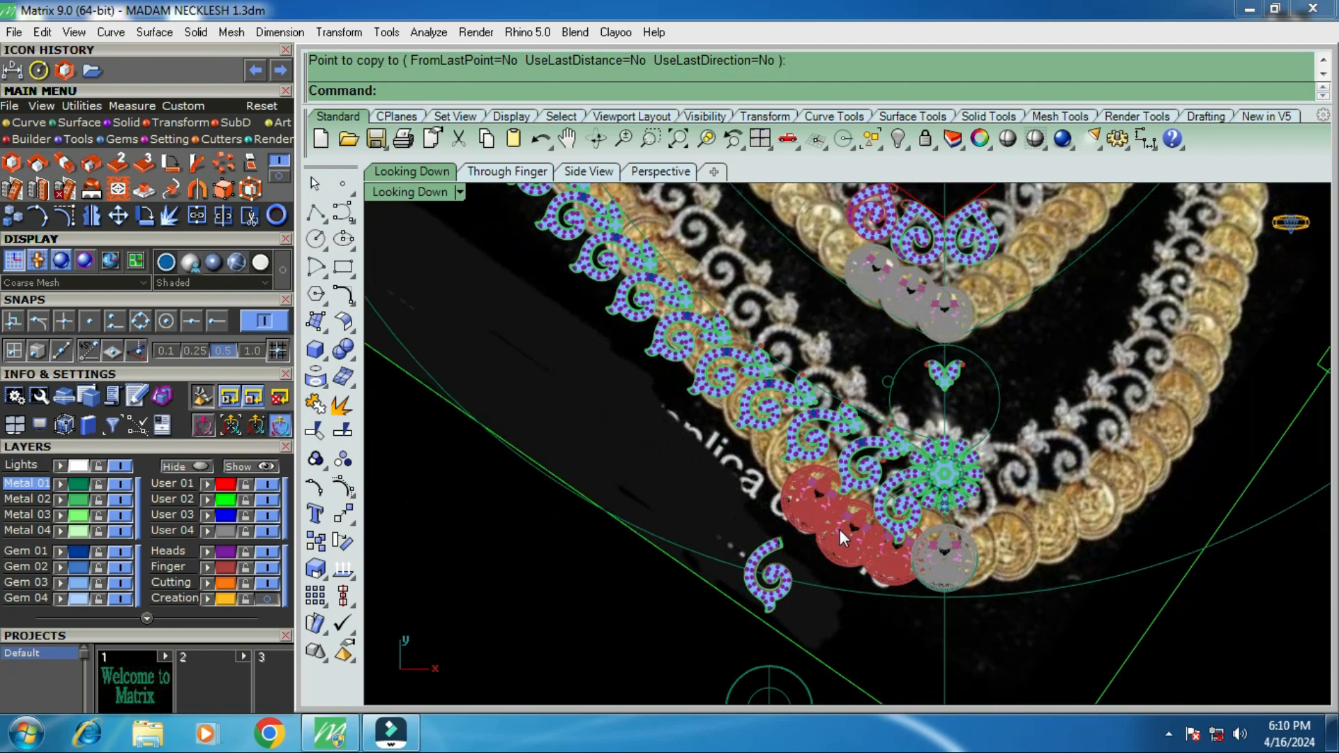
{"action": "scroll", "coordinate": [842, 521], "scroll_direction": "up", "scroll_amount": 4}
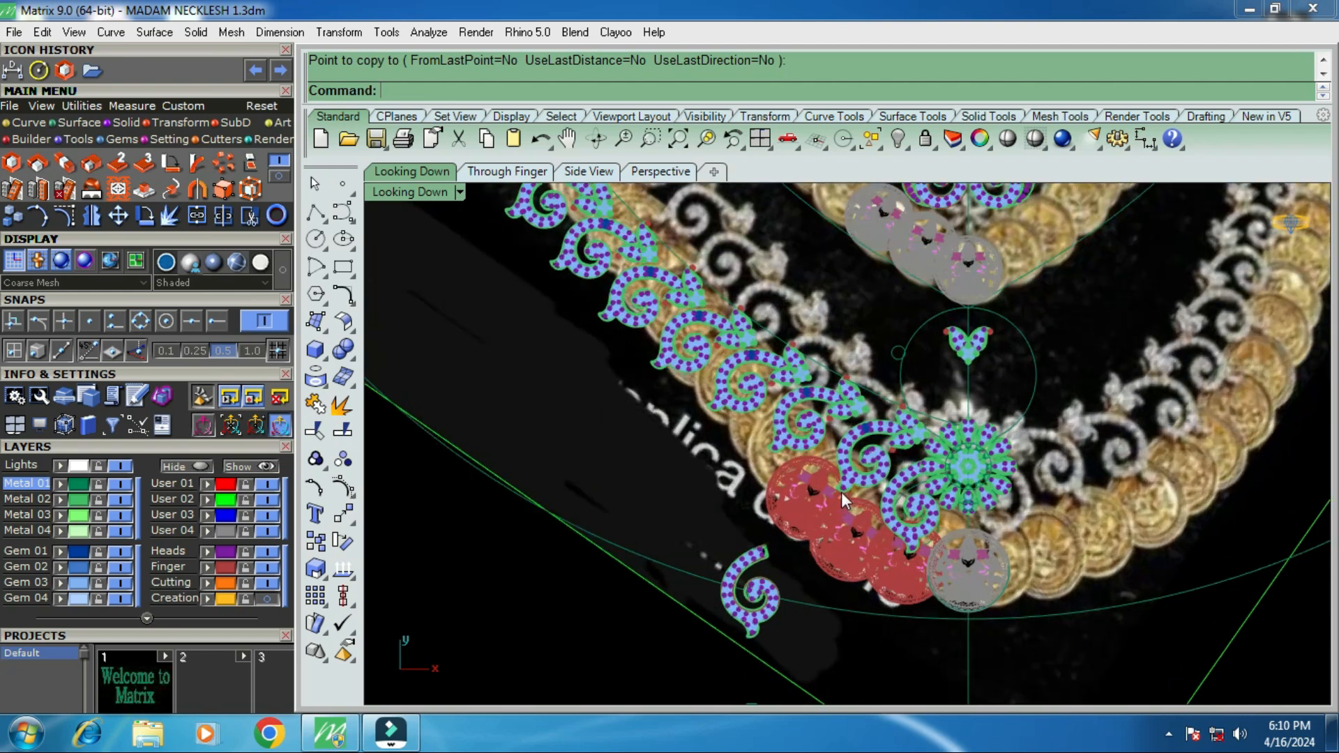
{"action": "left_click", "coordinate": [826, 475]}
{"action": "left_click", "coordinate": [880, 532]}
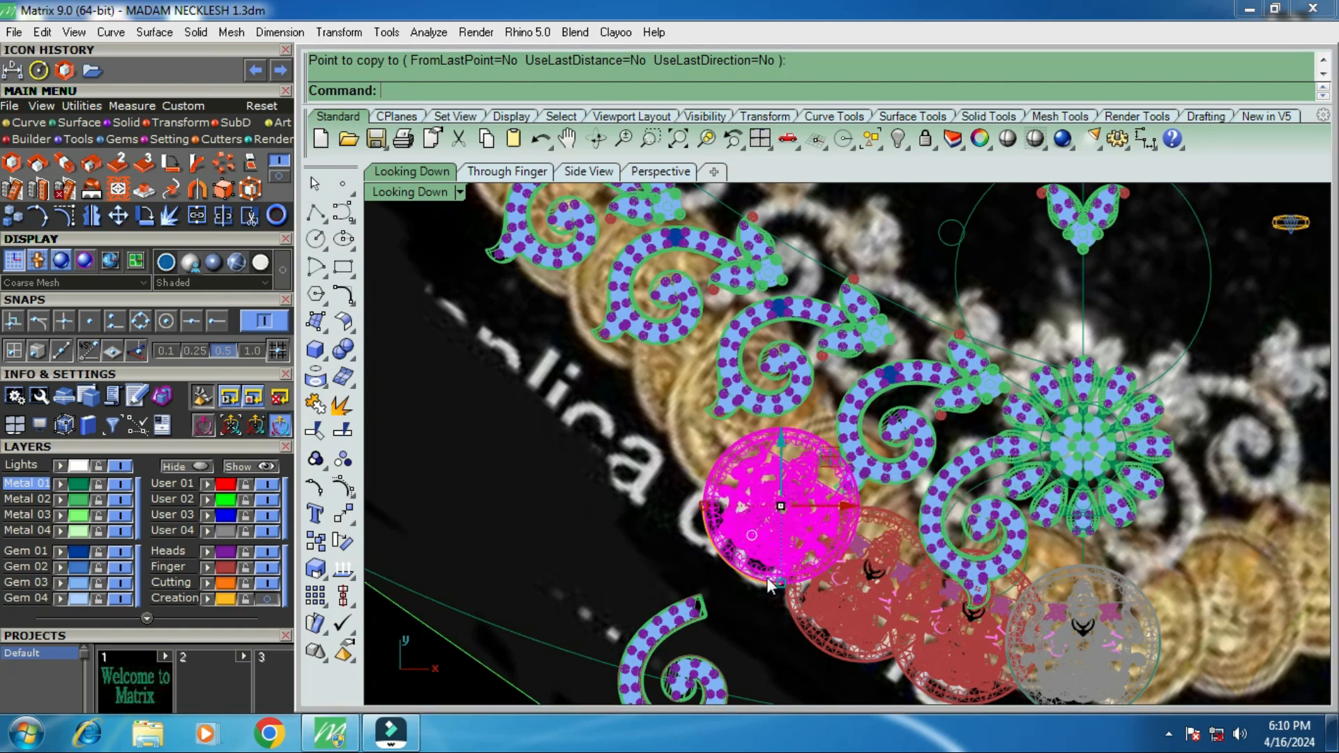
{"action": "left_click_drag", "start_coordinate": [786, 448], "coordinate": [786, 440]}
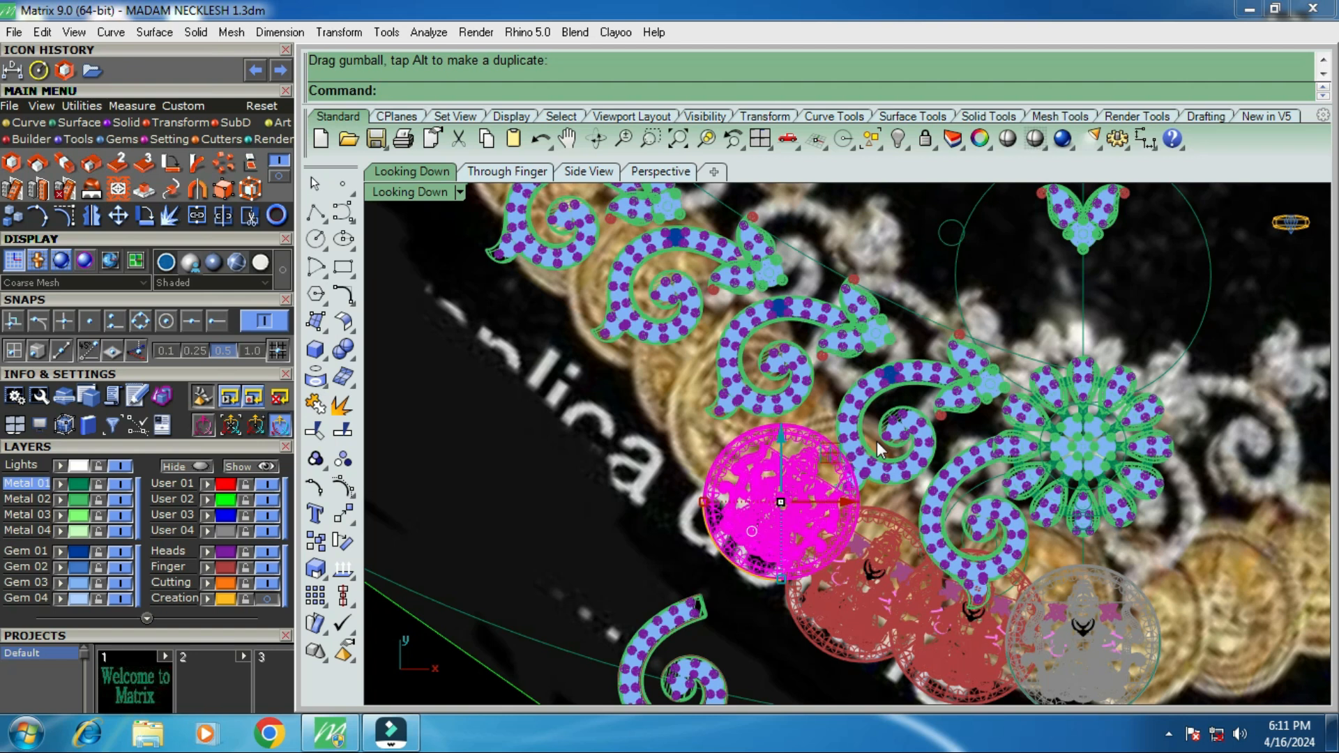
Array the selected coin group along the outer strand's guide curve with 22 items and Freeform orientation.
{"action": "scroll", "coordinate": [863, 497], "scroll_direction": "down", "scroll_amount": 3}
{"action": "scroll", "coordinate": [862, 497], "scroll_direction": "down", "scroll_amount": 2}
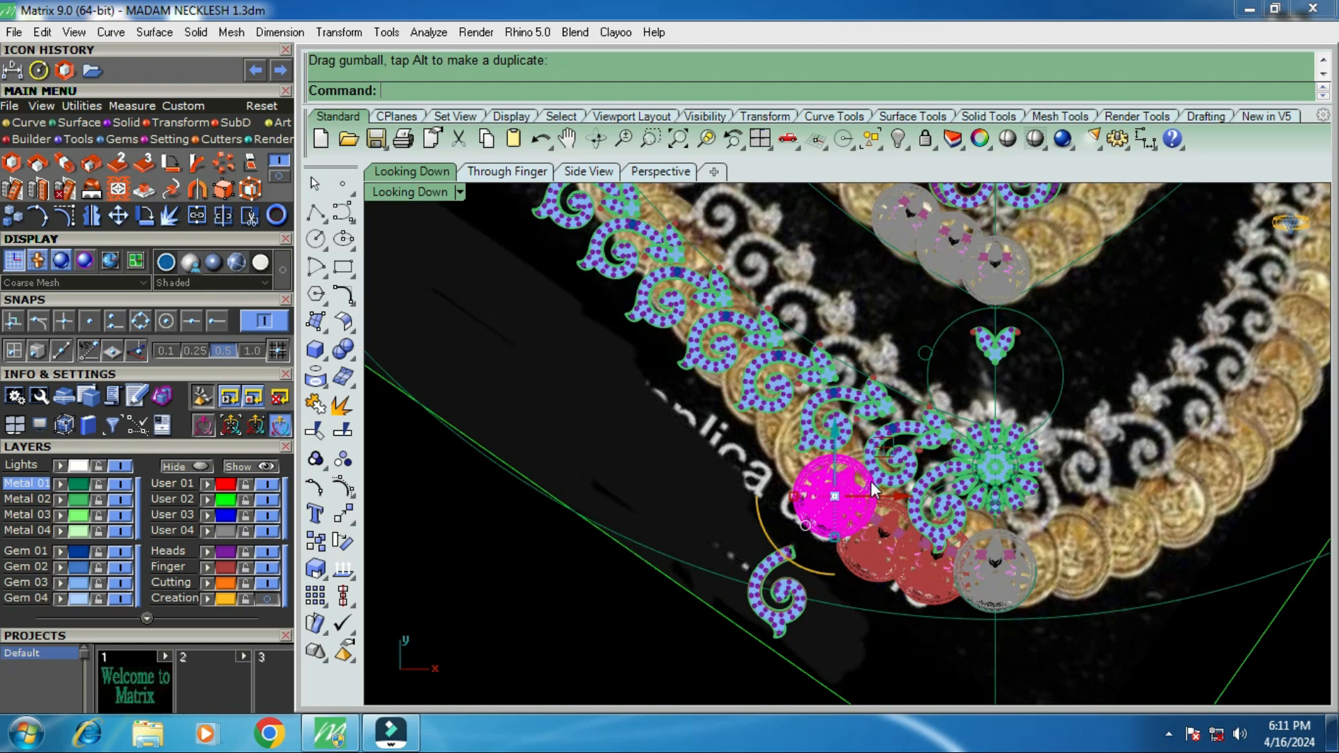
{"action": "type", "text": "A"}
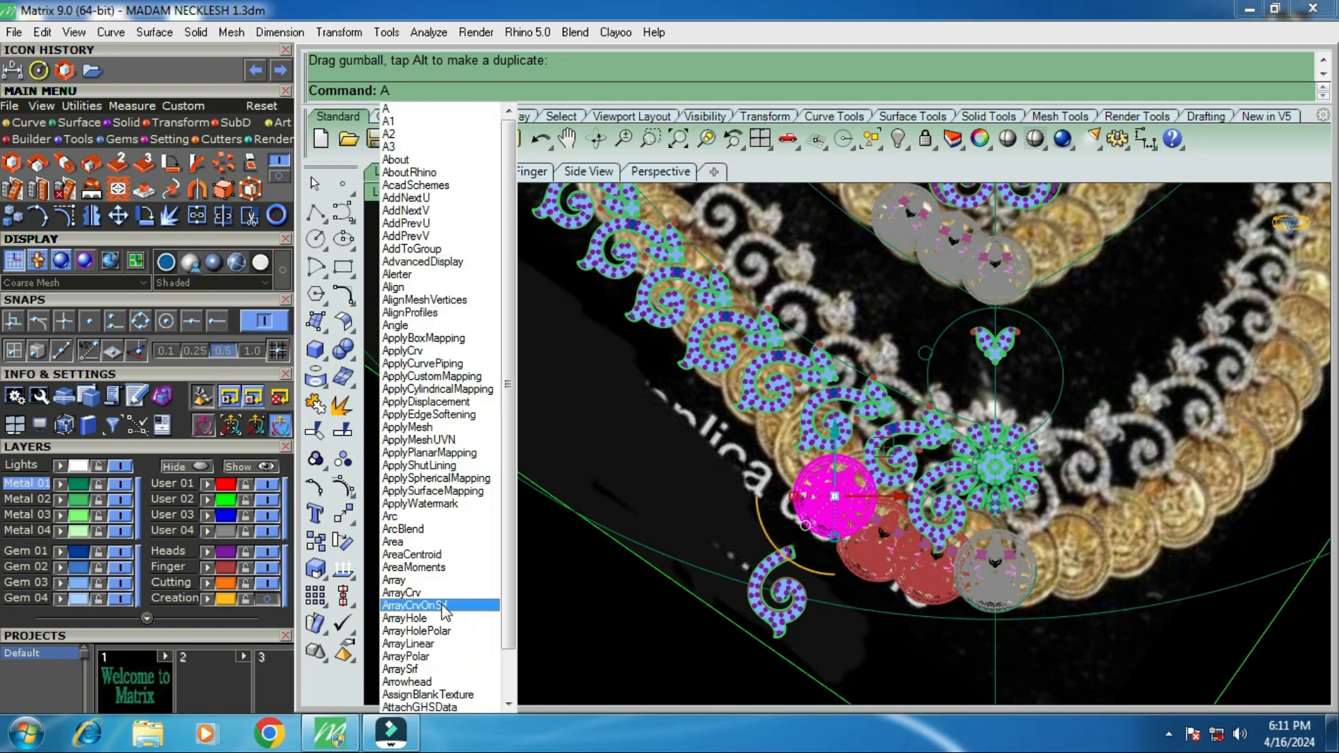
{"action": "left_click", "coordinate": [422, 593]}
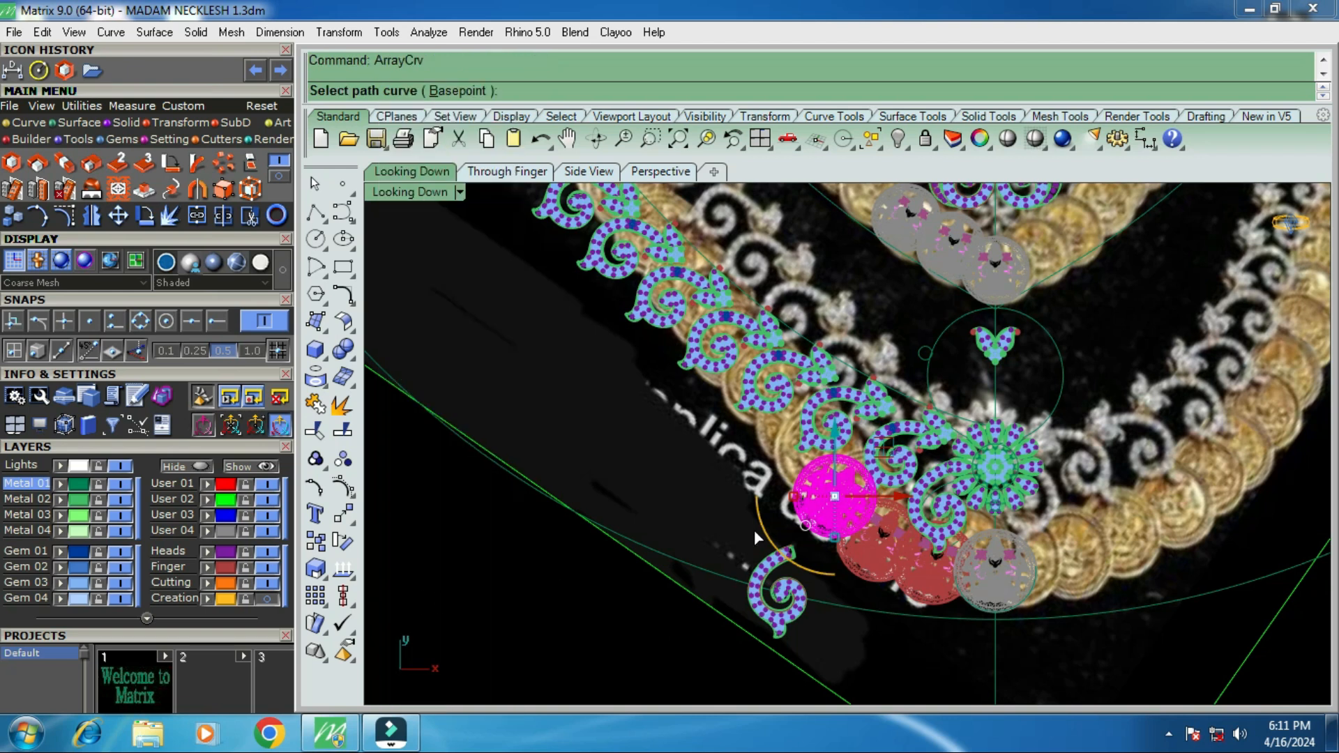
{"action": "left_click", "coordinate": [906, 405]}
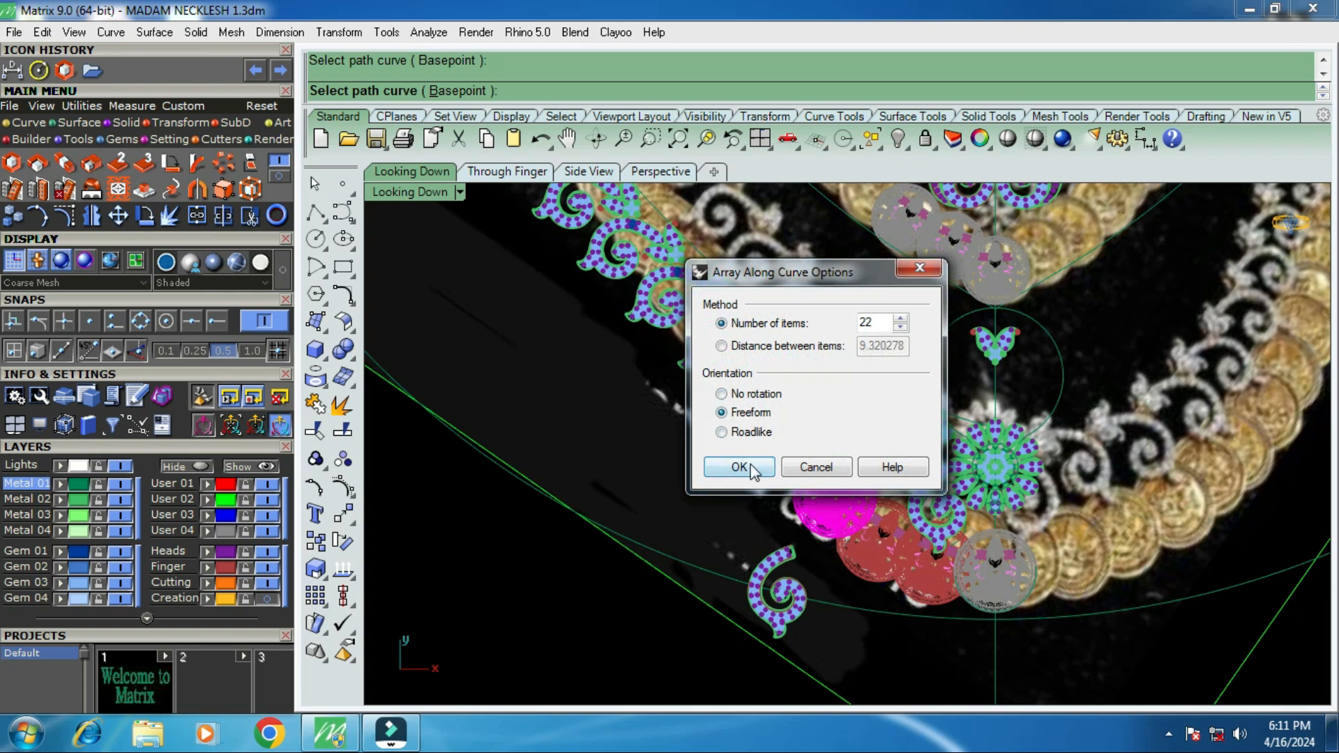
{"action": "left_click", "coordinate": [736, 469]}
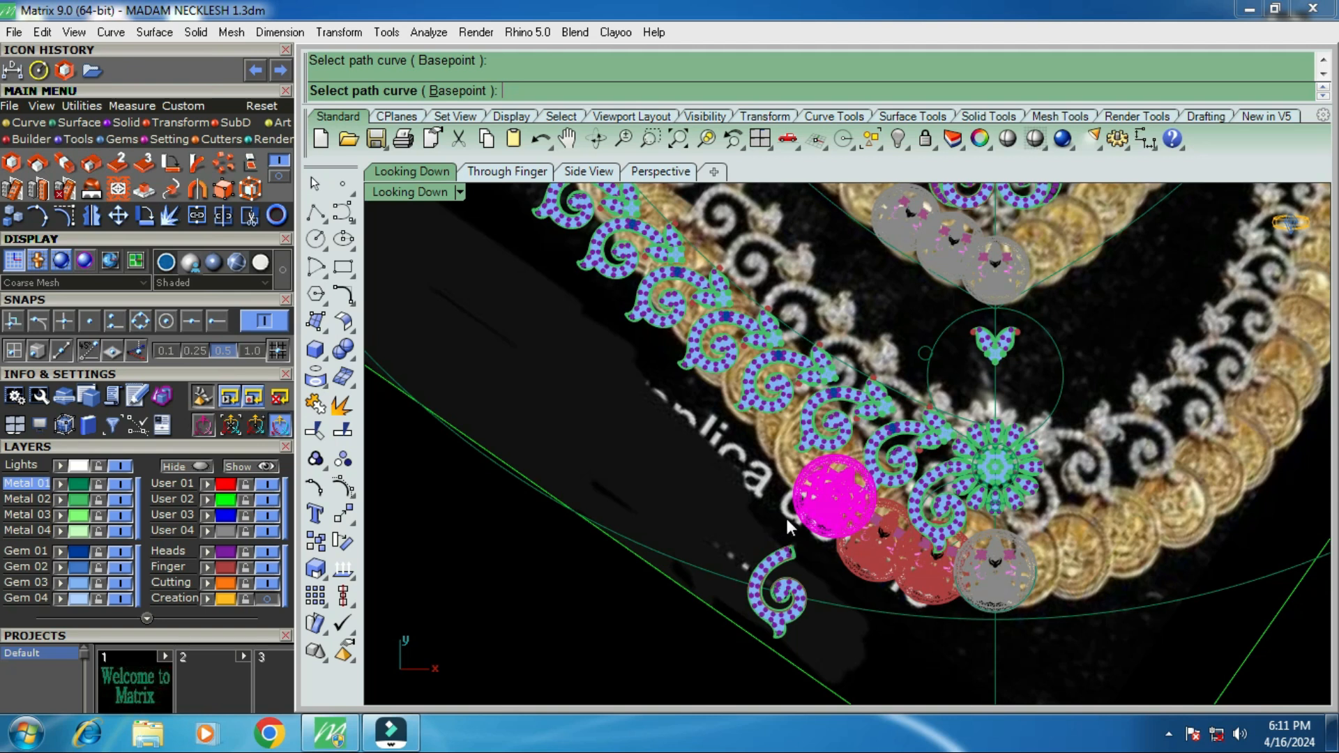
{"action": "left_click", "coordinate": [809, 522]}
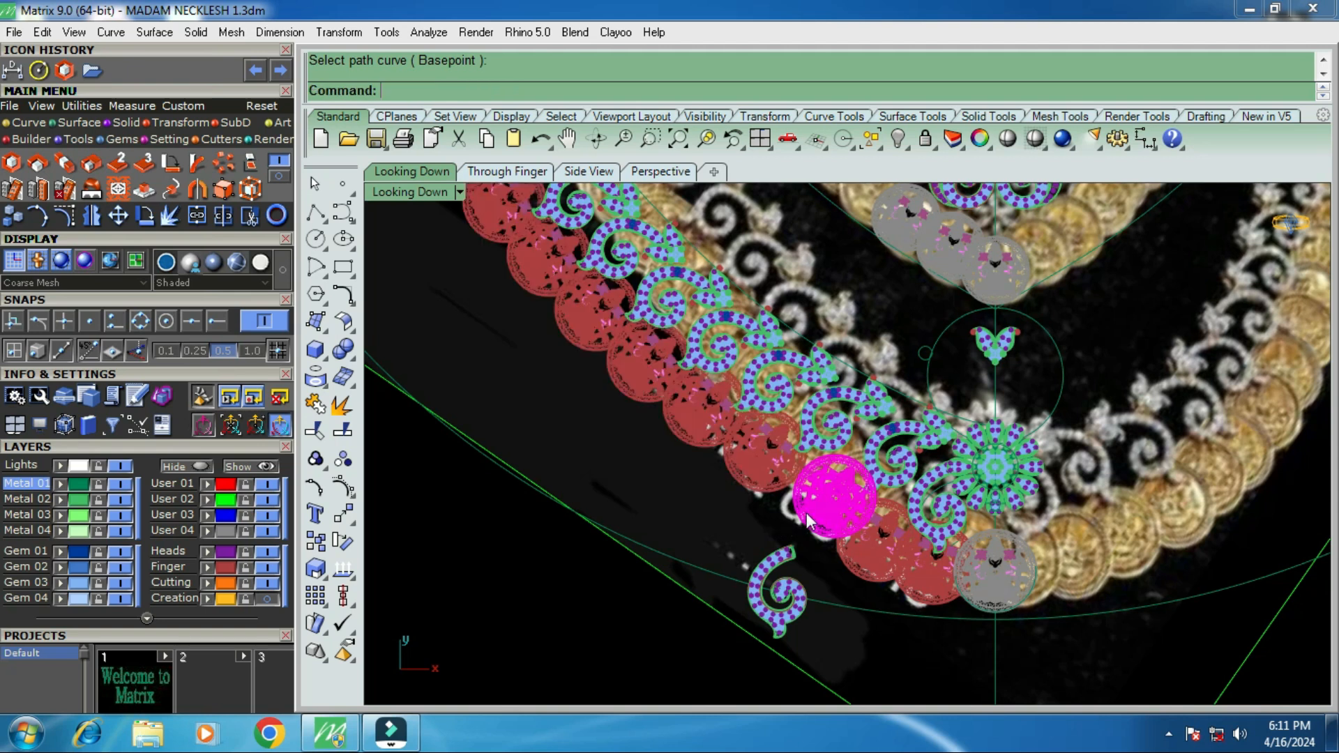
Examine the arrayed coins' spacing and overlap with the scroll motifs in the top and perspective views.
{"action": "scroll", "coordinate": [806, 515], "scroll_direction": "down", "scroll_amount": 2}
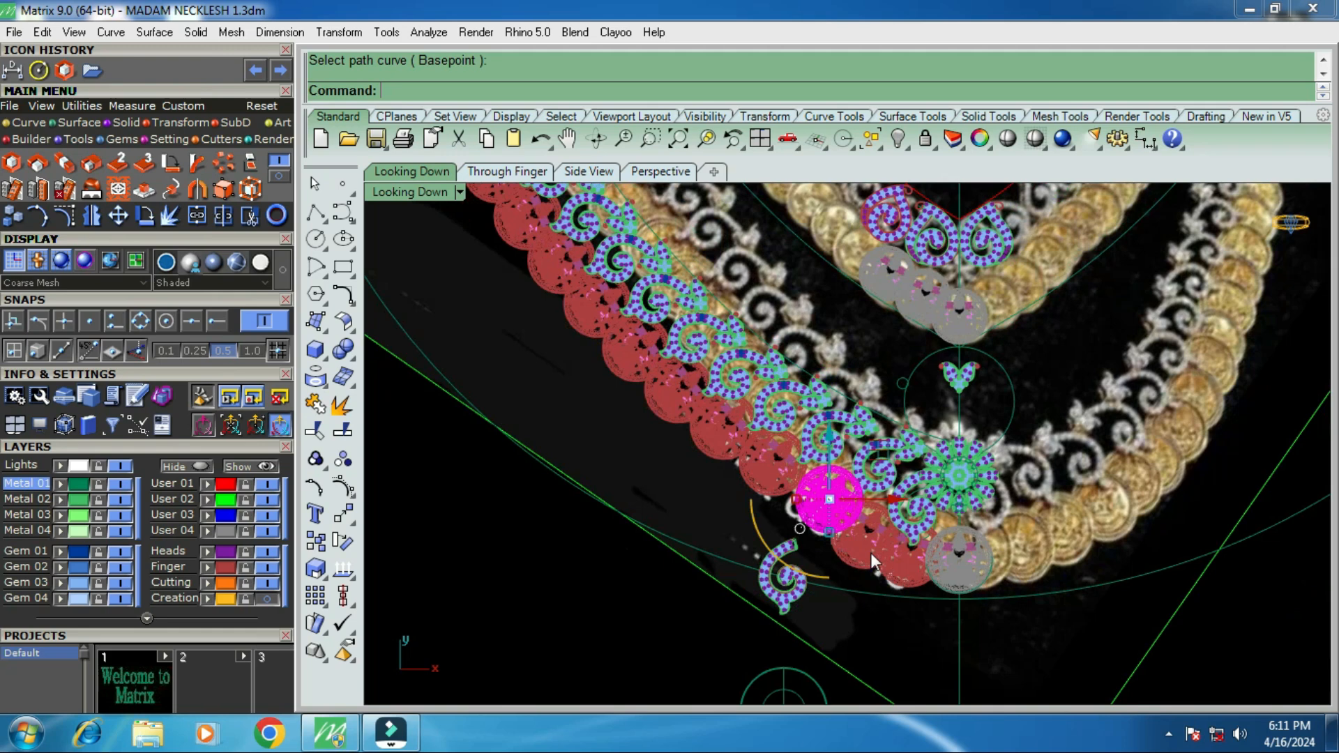
{"action": "scroll", "coordinate": [870, 552], "scroll_direction": "down", "scroll_amount": 3}
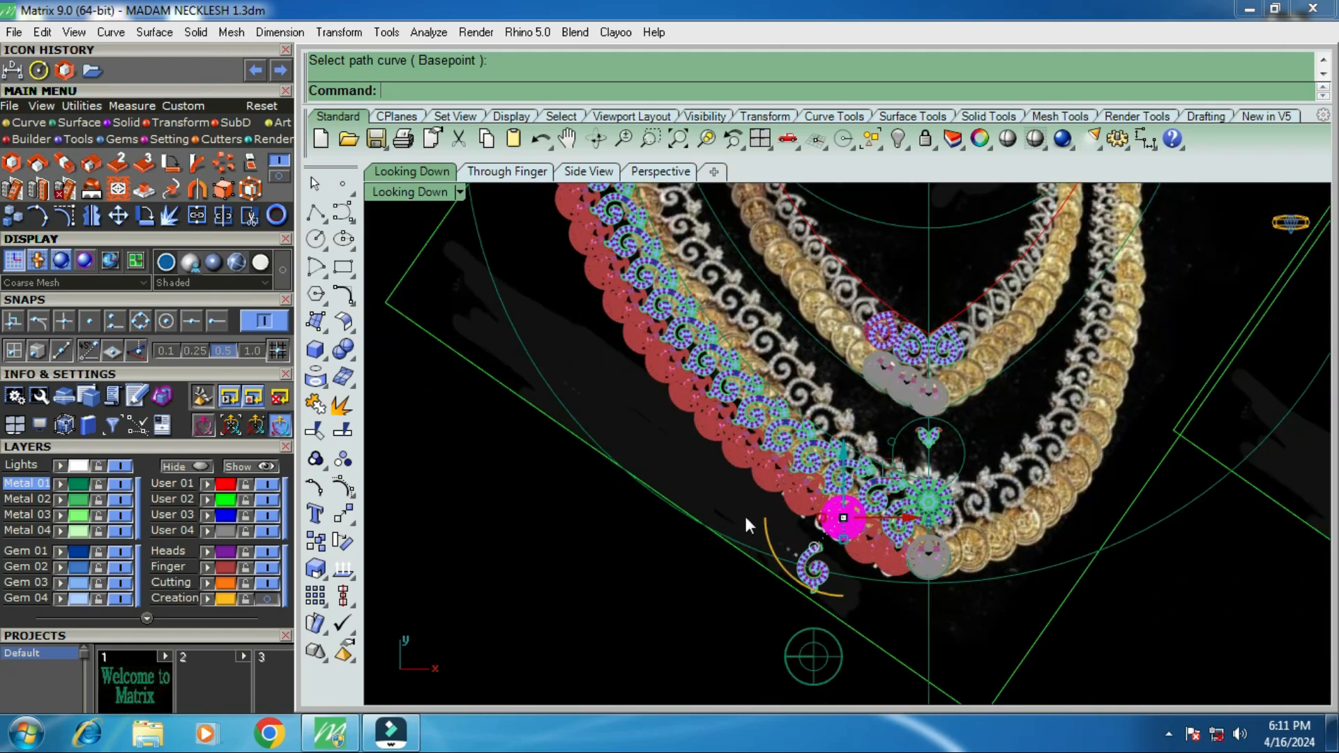
{"action": "scroll", "coordinate": [725, 441], "scroll_direction": "up", "scroll_amount": 6}
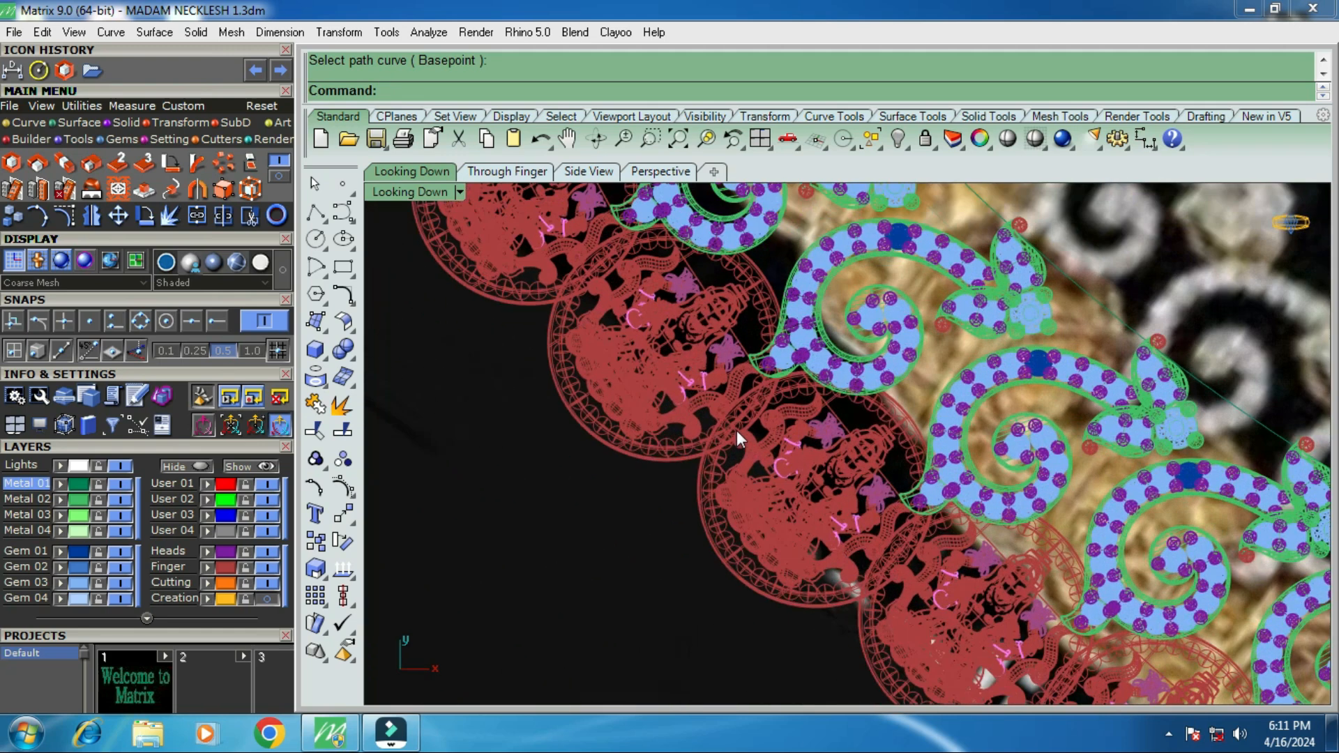
{"action": "scroll", "coordinate": [742, 426], "scroll_direction": "down", "scroll_amount": 4}
{"action": "scroll", "coordinate": [743, 430], "scroll_direction": "up", "scroll_amount": 2}
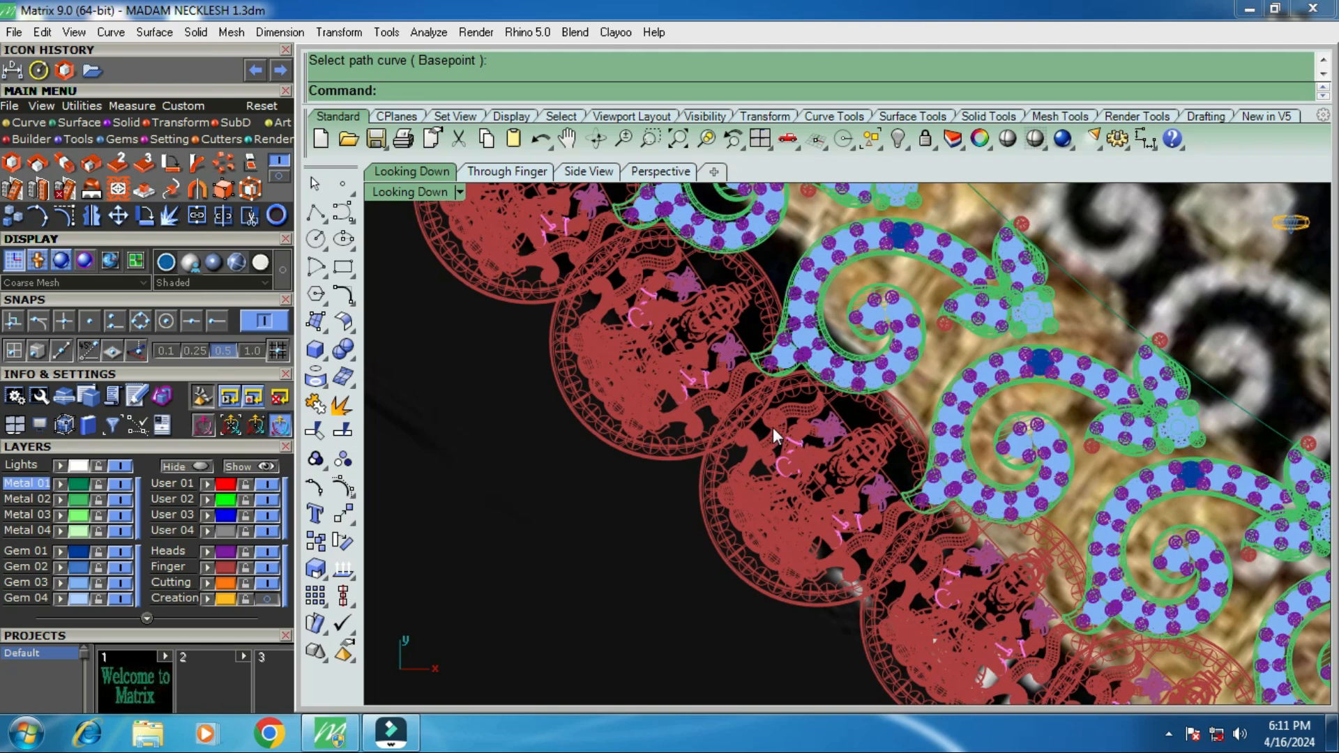
{"action": "double_click", "coordinate": [438, 191]}
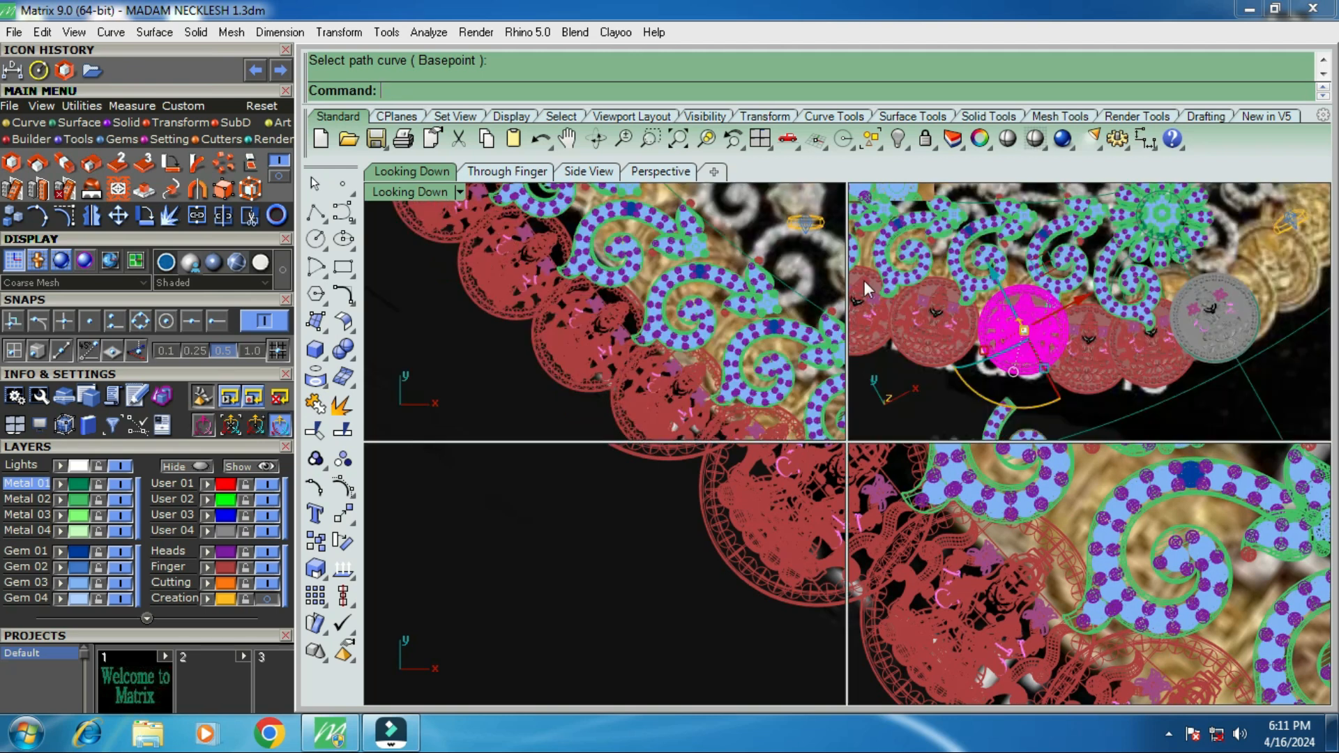
{"action": "double_click", "coordinate": [898, 194]}
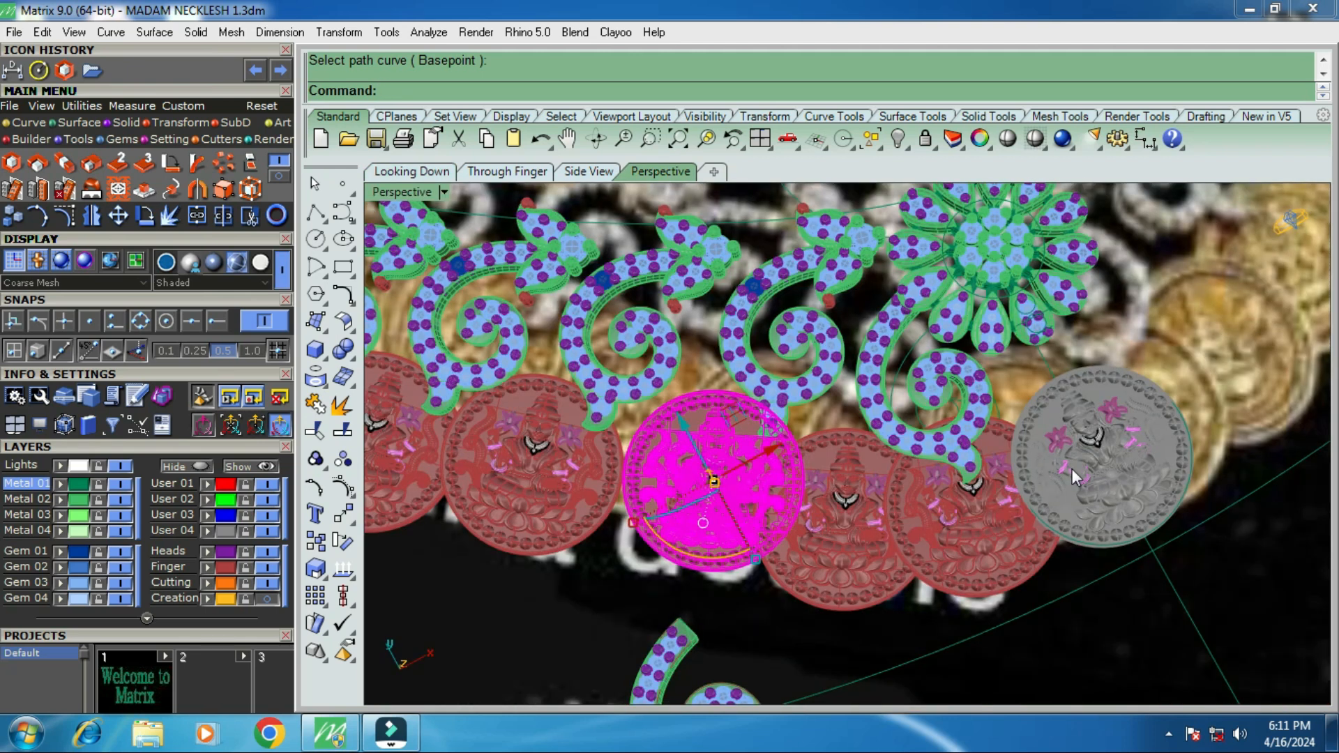
{"action": "scroll", "coordinate": [1073, 469], "scroll_direction": "down", "scroll_amount": 6}
{"action": "scroll", "coordinate": [549, 436], "scroll_direction": "up", "scroll_amount": 6}
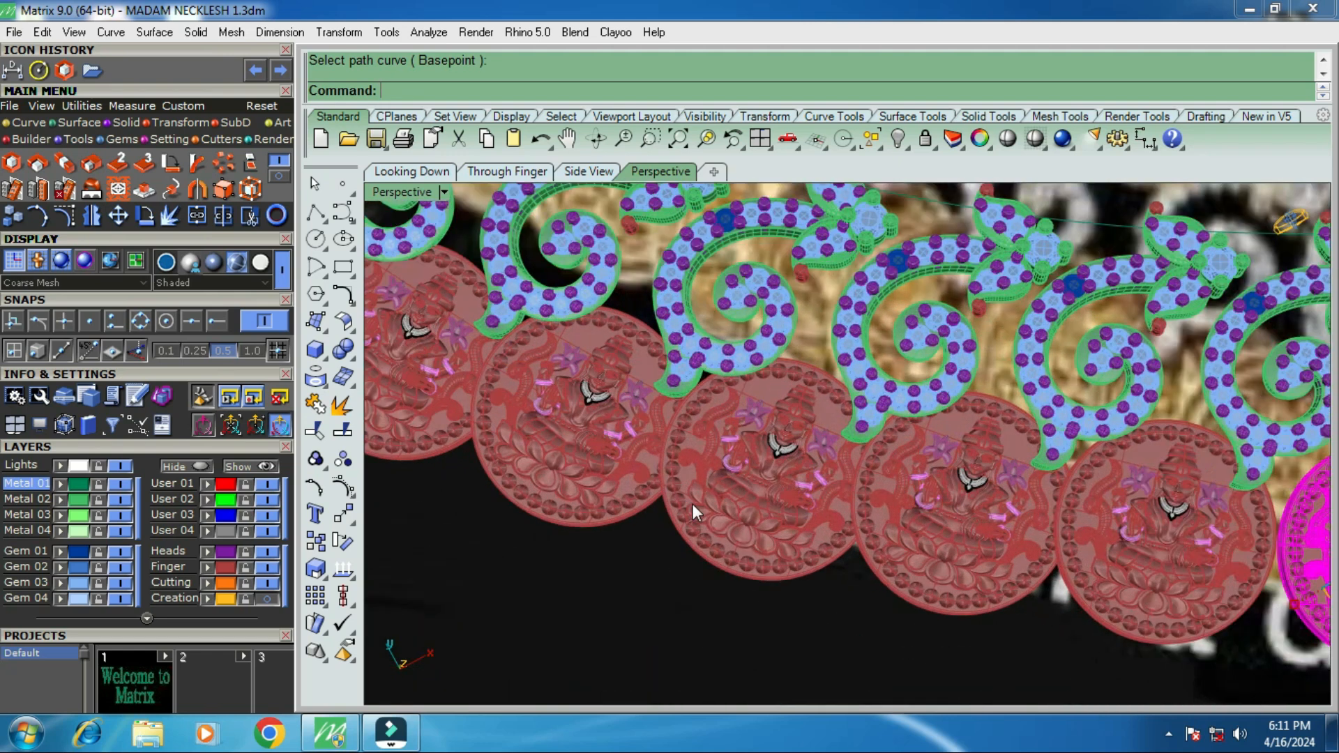
{"action": "mouse_move", "coordinate": [693, 504]}
{"action": "right_mouse_down"}
{"action": "mouse_move", "coordinate": [679, 550]}
{"action": "mouse_move", "coordinate": [709, 455]}
{"action": "mouse_move", "coordinate": [708, 355]}
{"action": "mouse_move", "coordinate": [715, 541]}
{"action": "mouse_move", "coordinate": [678, 488]}
{"action": "mouse_move", "coordinate": [626, 482]}
{"action": "right_mouse_up"}
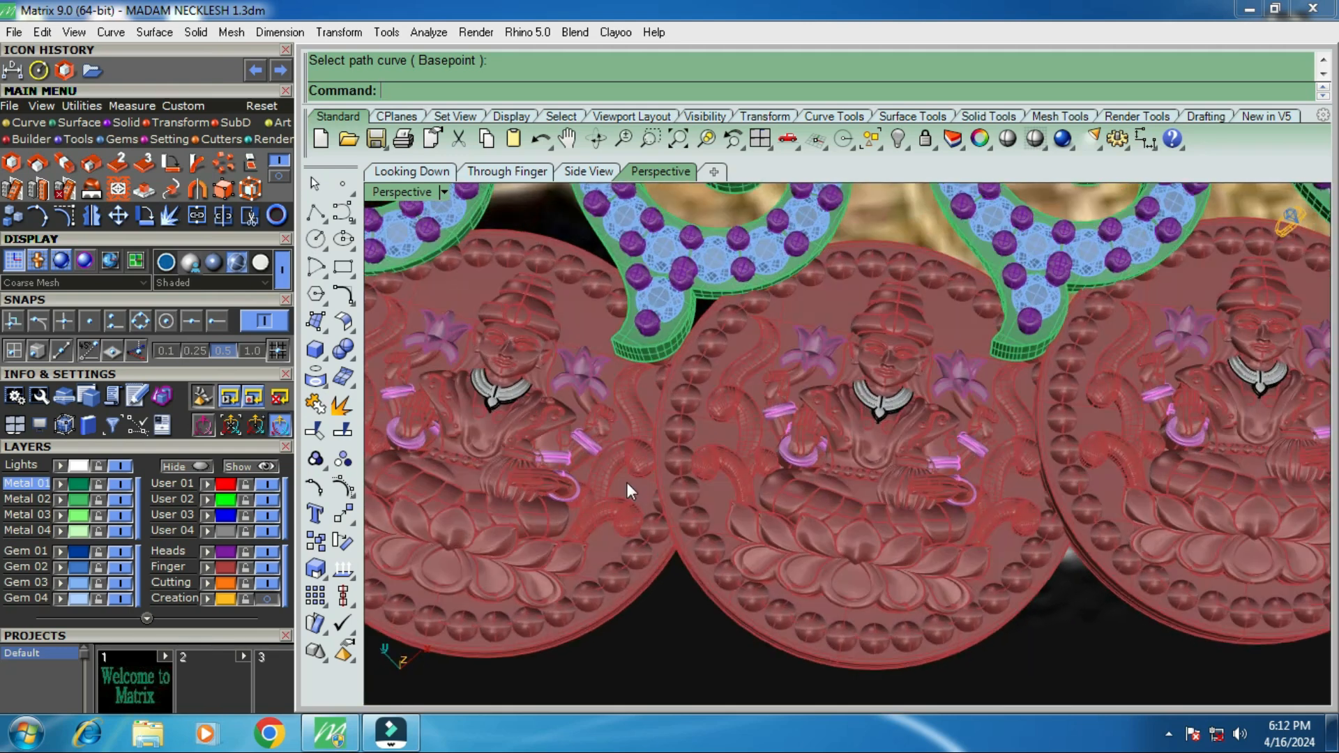
{"action": "scroll", "coordinate": [814, 503], "scroll_direction": "down", "scroll_amount": 3}
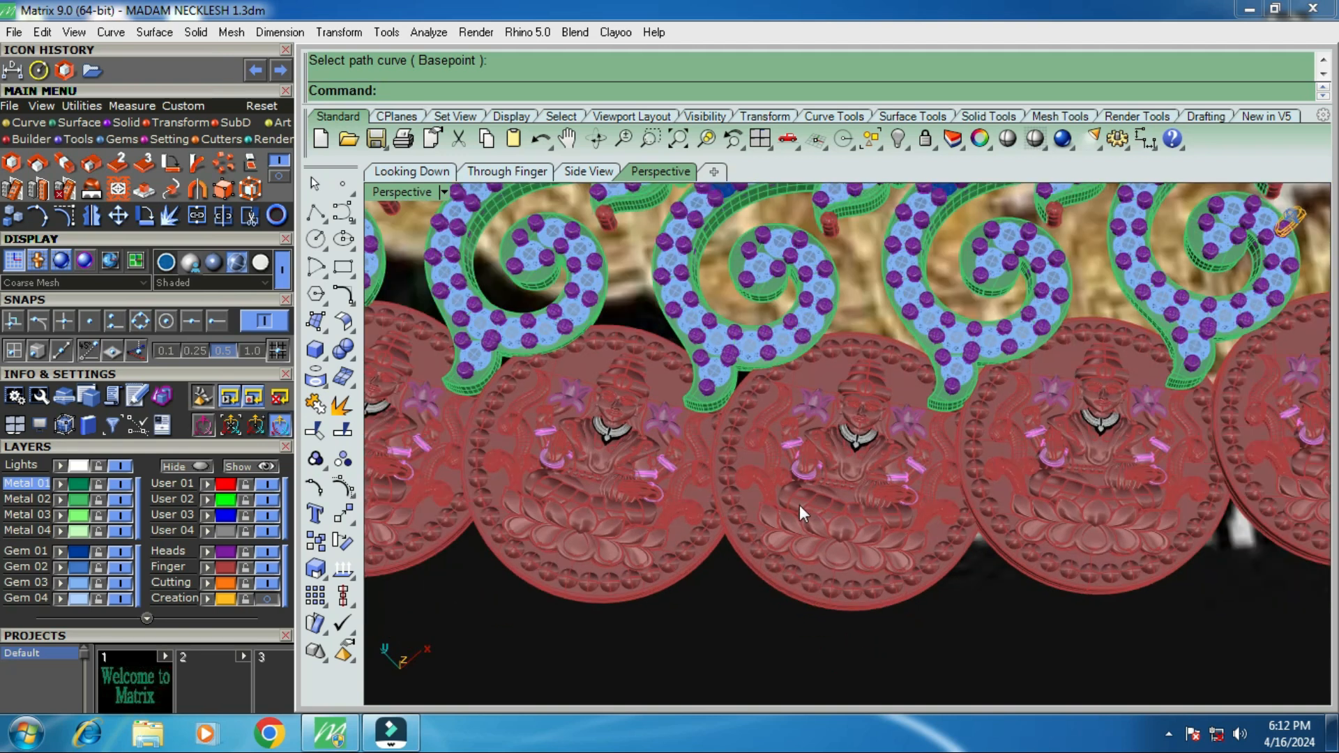
Return to the top view and undo the coin array along the outer strand's curve.
{"action": "double_click", "coordinate": [408, 190]}
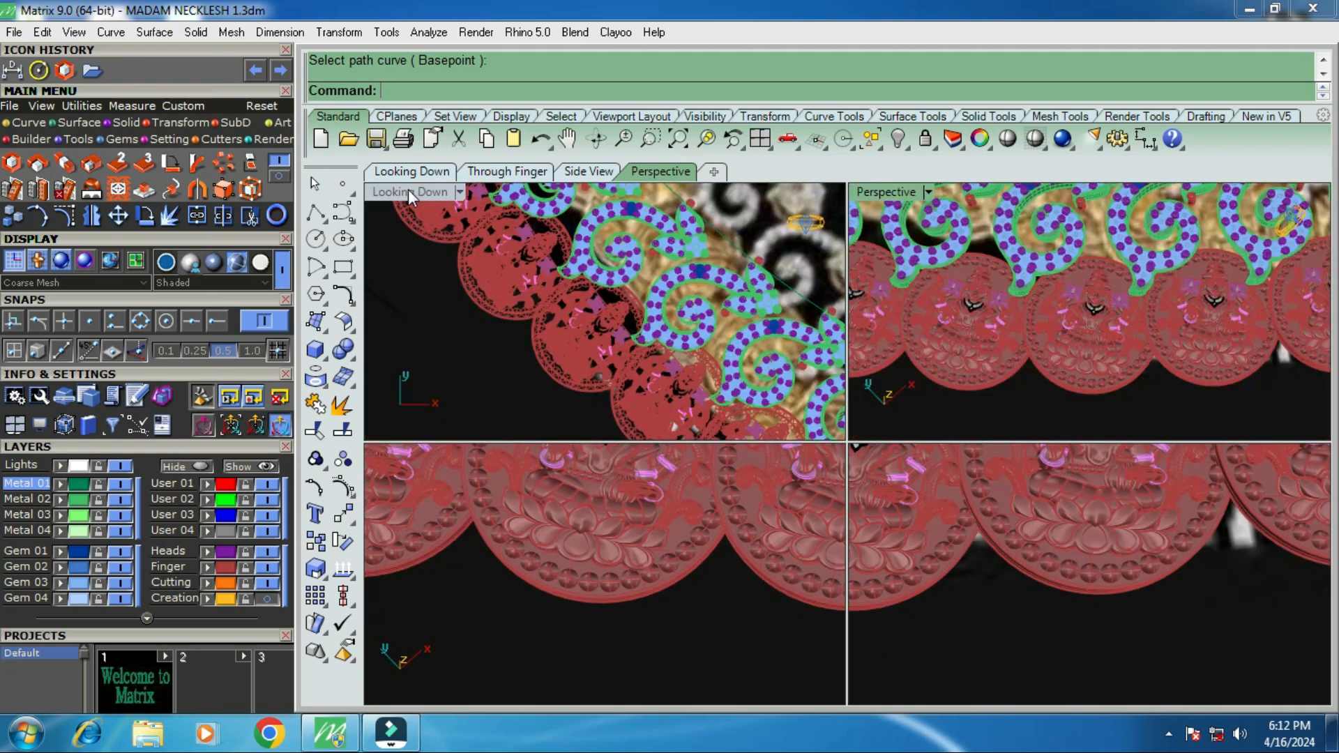
{"action": "double_click", "coordinate": [407, 189]}
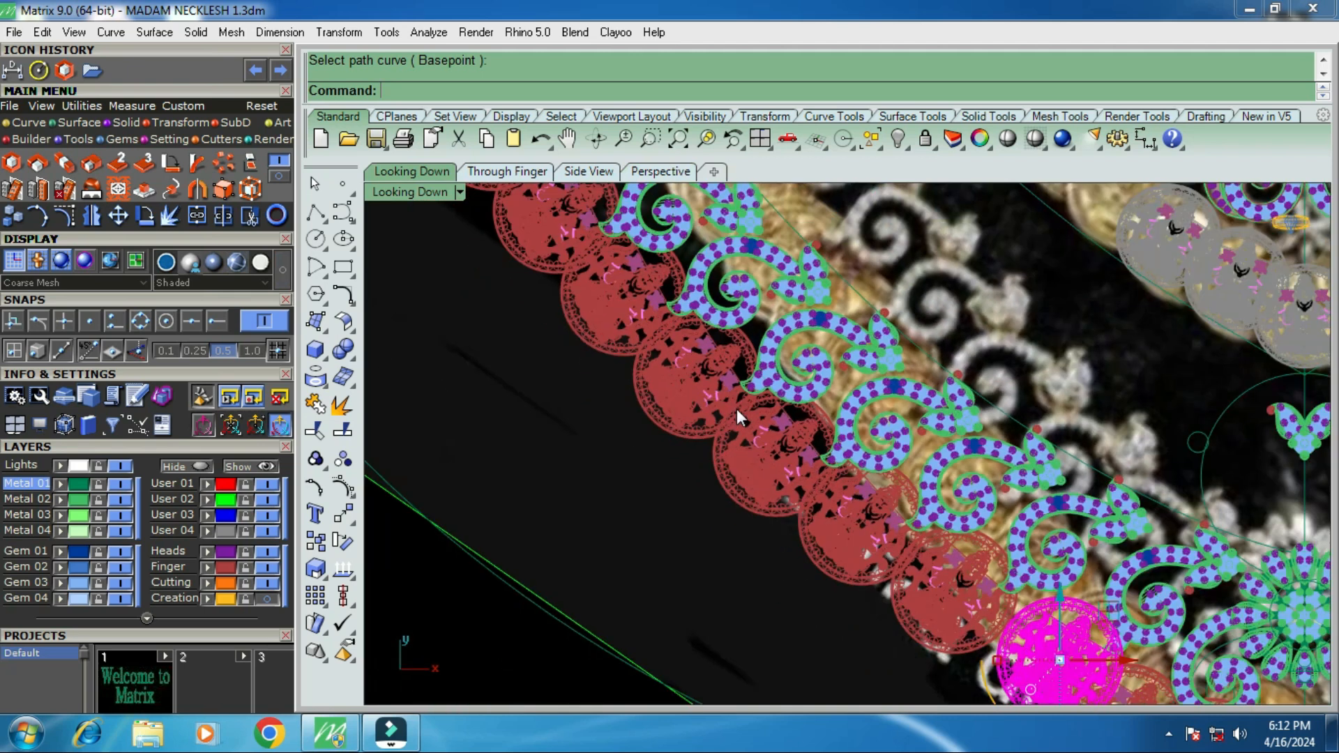
{"action": "key", "text": "ctrl+z"}
{"action": "scroll", "coordinate": [868, 439], "scroll_direction": "down", "scroll_amount": 3}
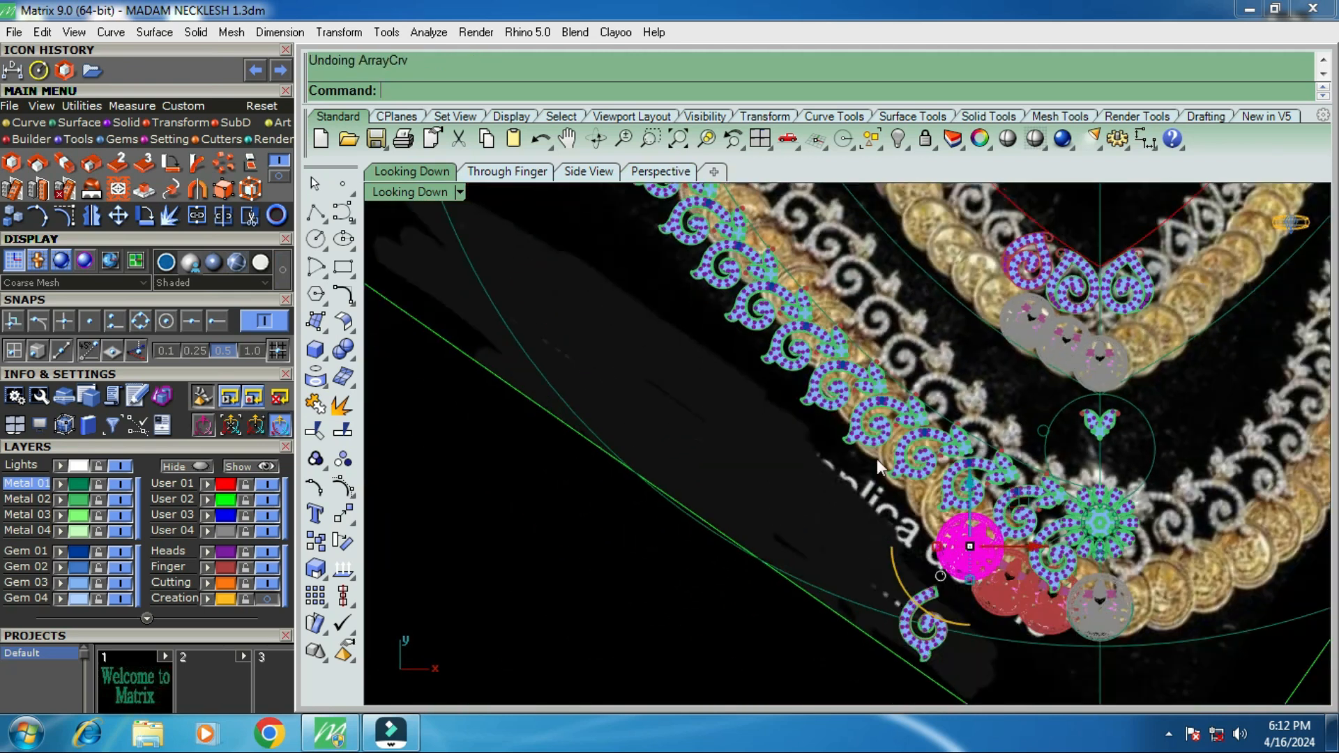
Select the two outermost red coin groups and move them together very slightly up and to the left with Move.
{"action": "scroll", "coordinate": [1022, 590], "scroll_direction": "up", "scroll_amount": 5}
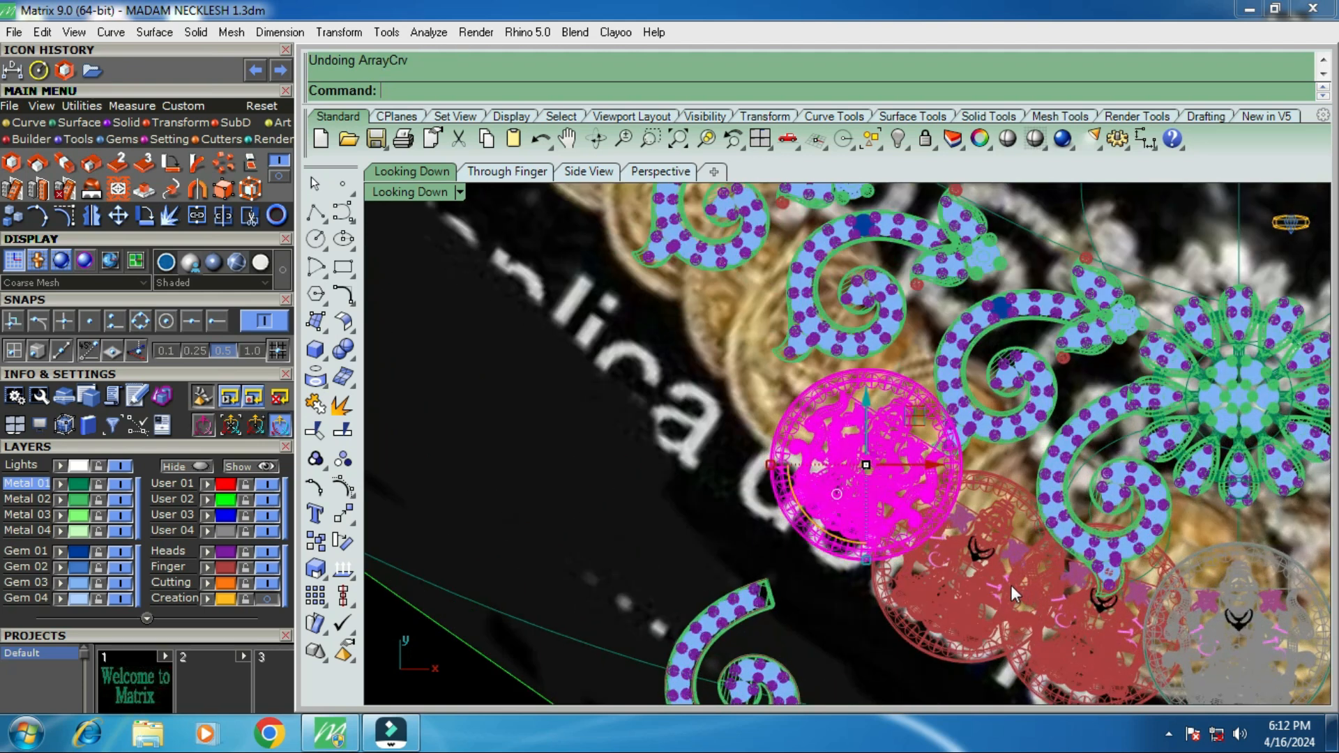
{"action": "left_click", "coordinate": [961, 546]}
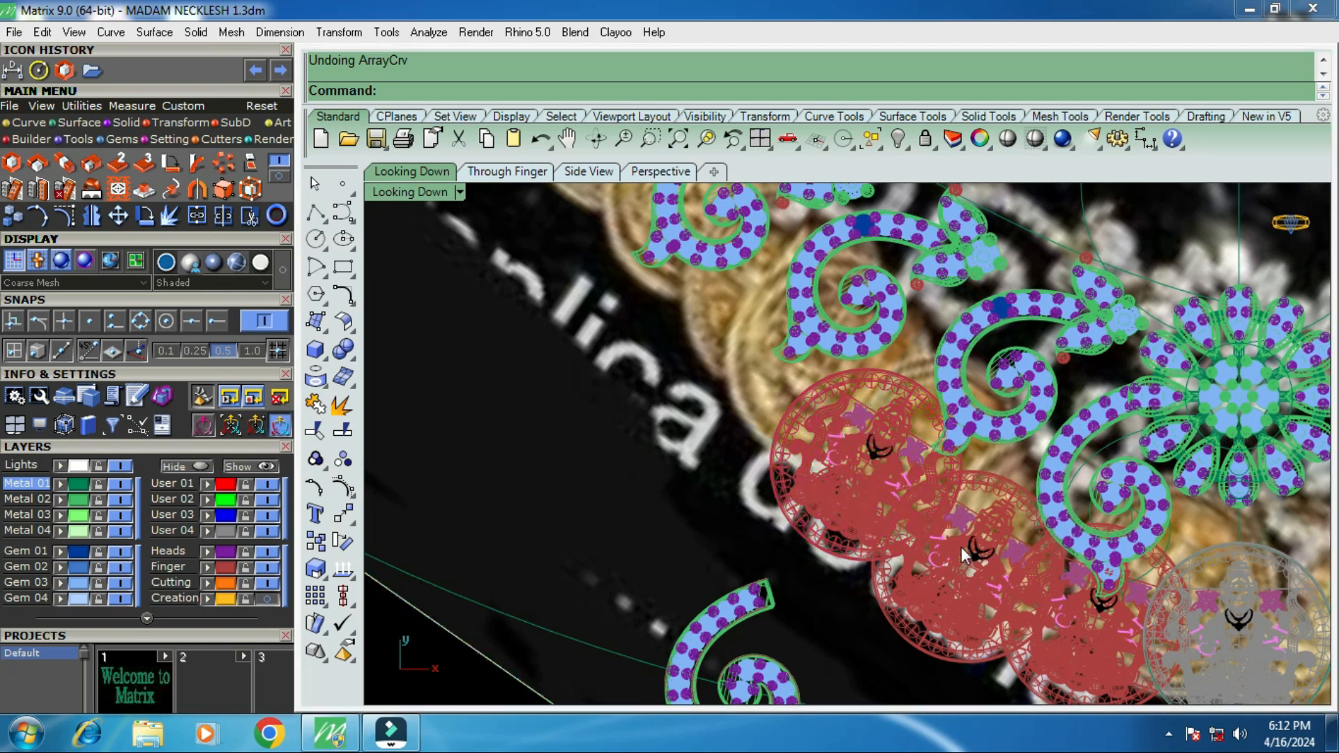
{"action": "left_click", "coordinate": [1013, 612]}
{"action": "left_click", "coordinate": [865, 492], "text": "shift"}
{"action": "left_click", "coordinate": [936, 562]}
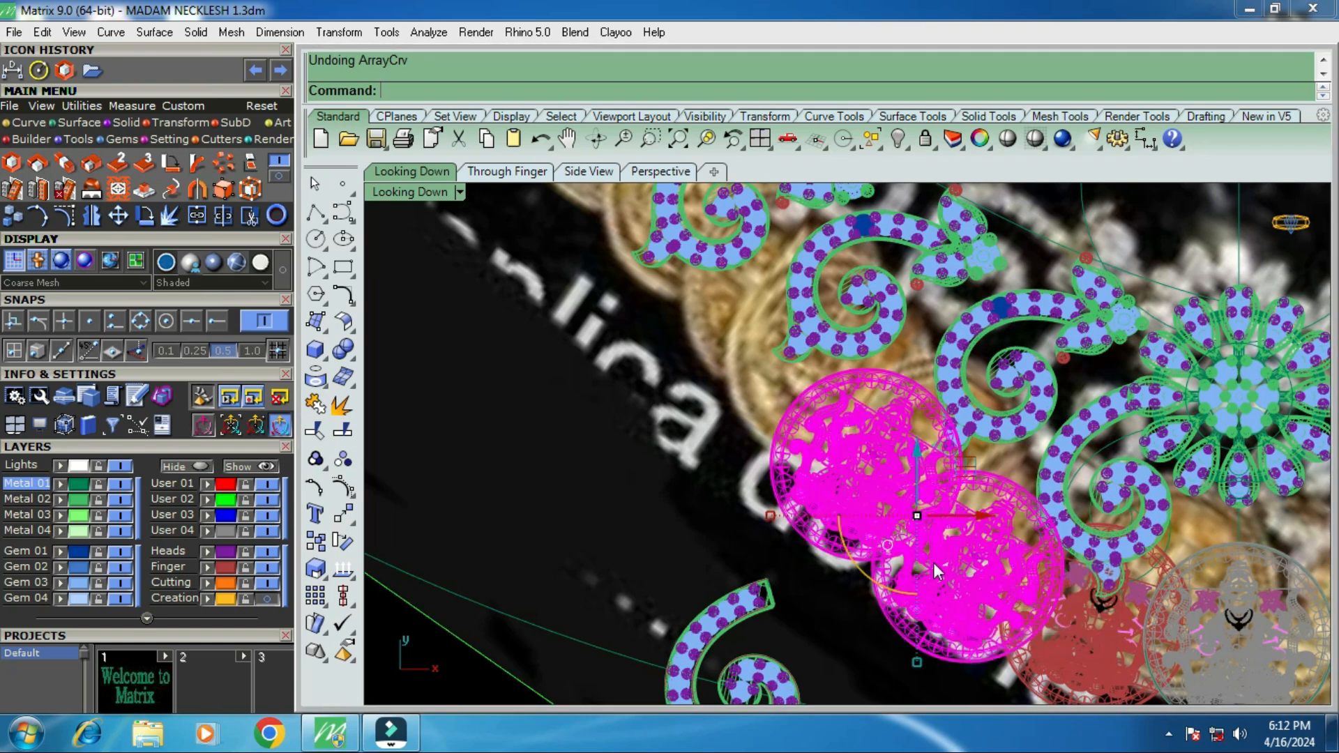
{"action": "type", "text": "m"}
{"action": "key", "text": "Return"}
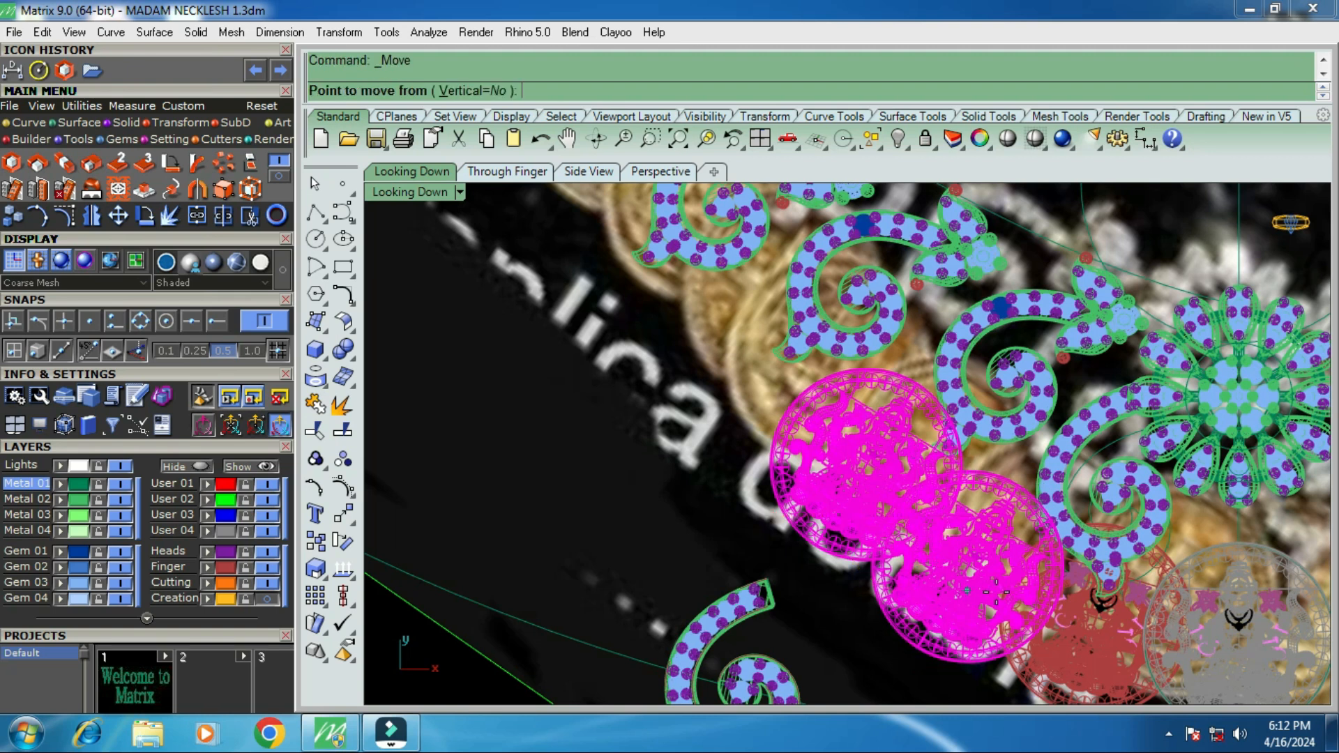
{"action": "scroll", "coordinate": [1000, 596], "scroll_direction": "up", "scroll_amount": 4}
{"action": "left_click", "coordinate": [1007, 594]}
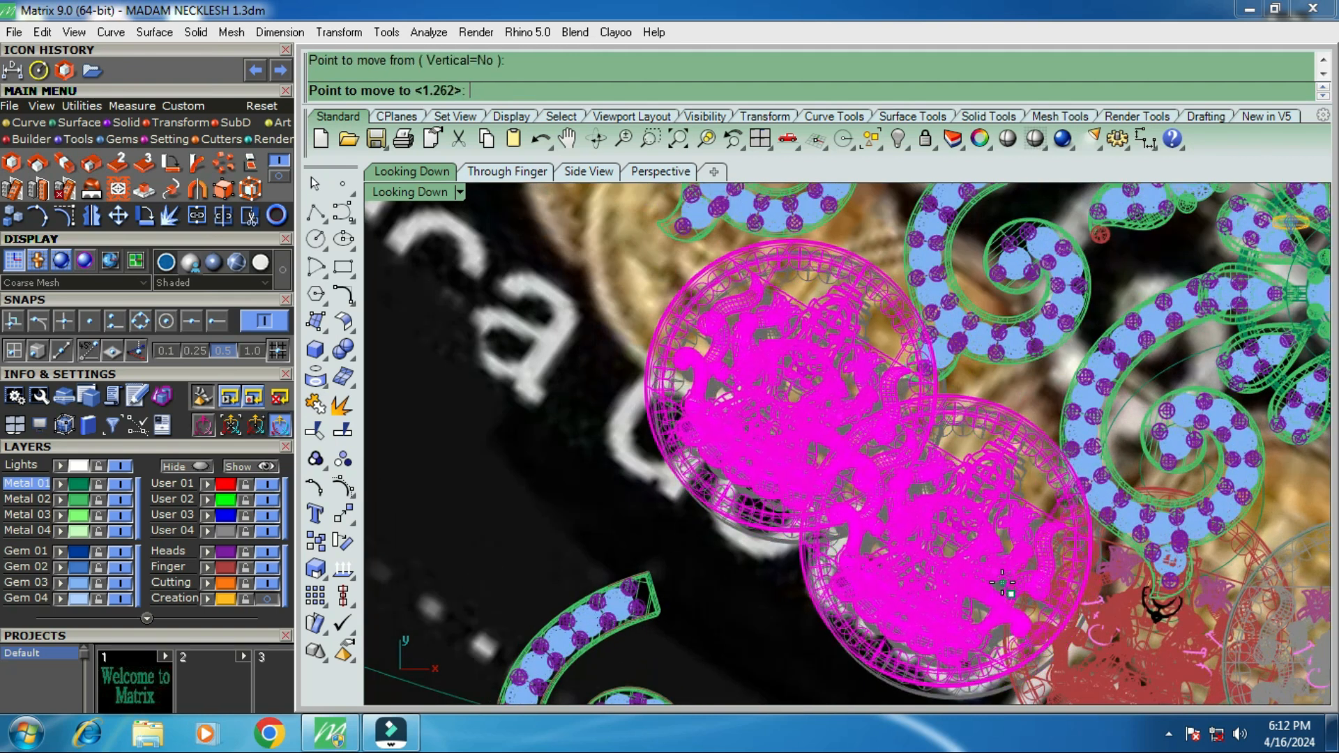
{"action": "left_click", "coordinate": [1000, 582]}
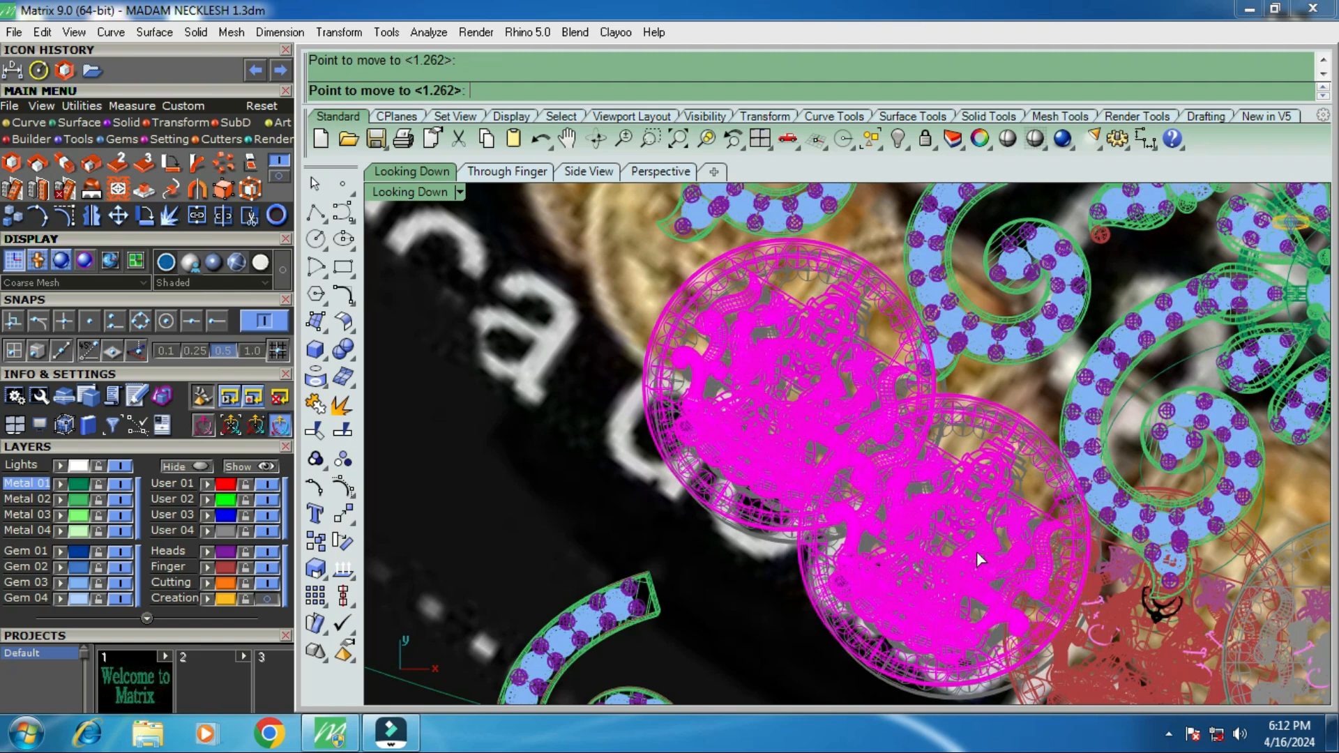
Nudge the two selected coin groups slightly upward in the top view, closer to the scroll motifs.
{"action": "scroll", "coordinate": [963, 503], "scroll_direction": "down", "scroll_amount": 2}
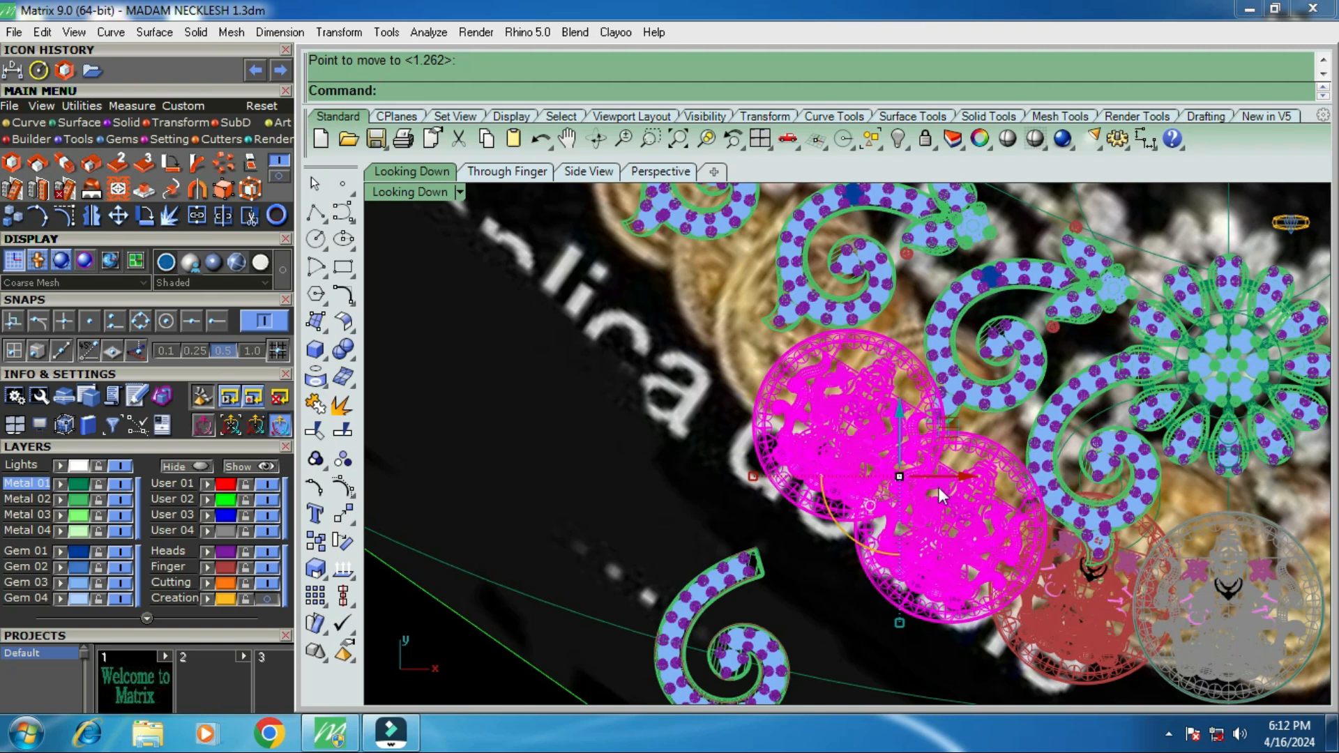
{"action": "scroll", "coordinate": [990, 558], "scroll_direction": "up", "scroll_amount": 2}
{"action": "scroll", "coordinate": [920, 512], "scroll_direction": "down", "scroll_amount": 3}
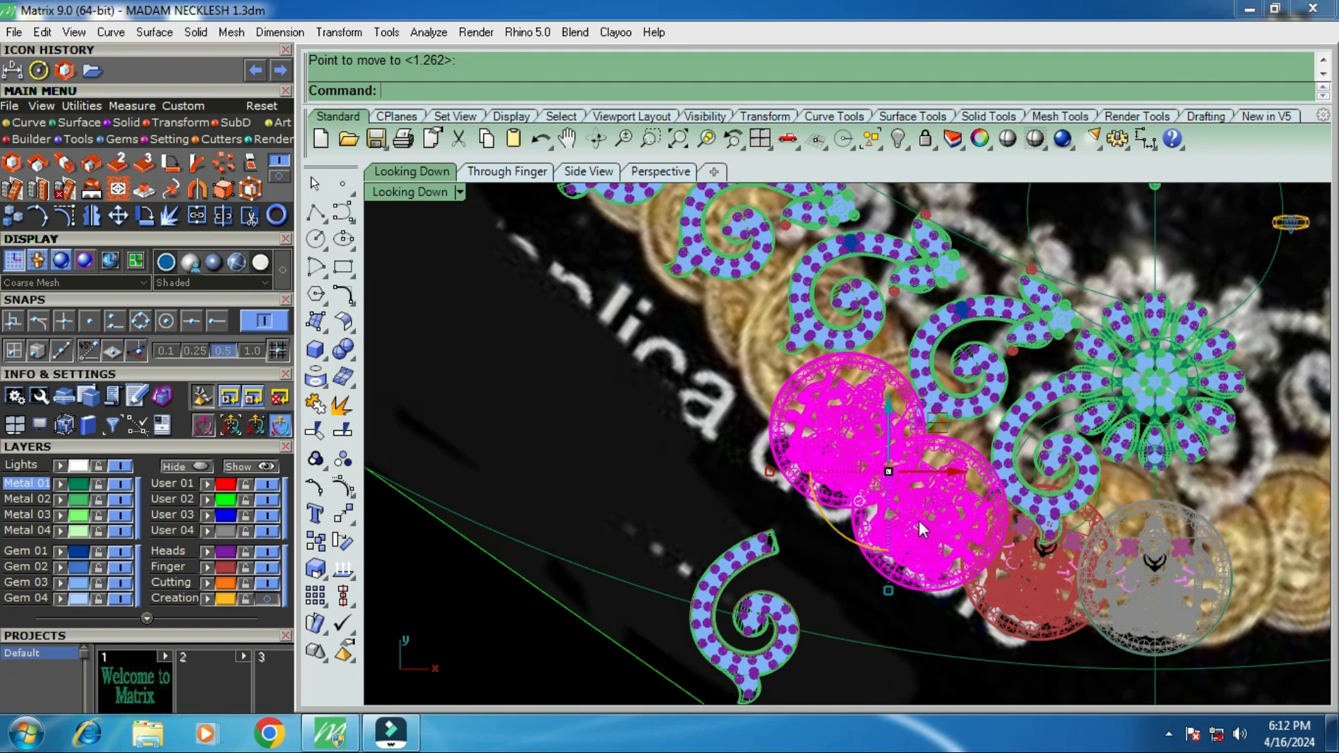
{"action": "left_click_drag", "start_coordinate": [891, 407], "coordinate": [924, 462]}
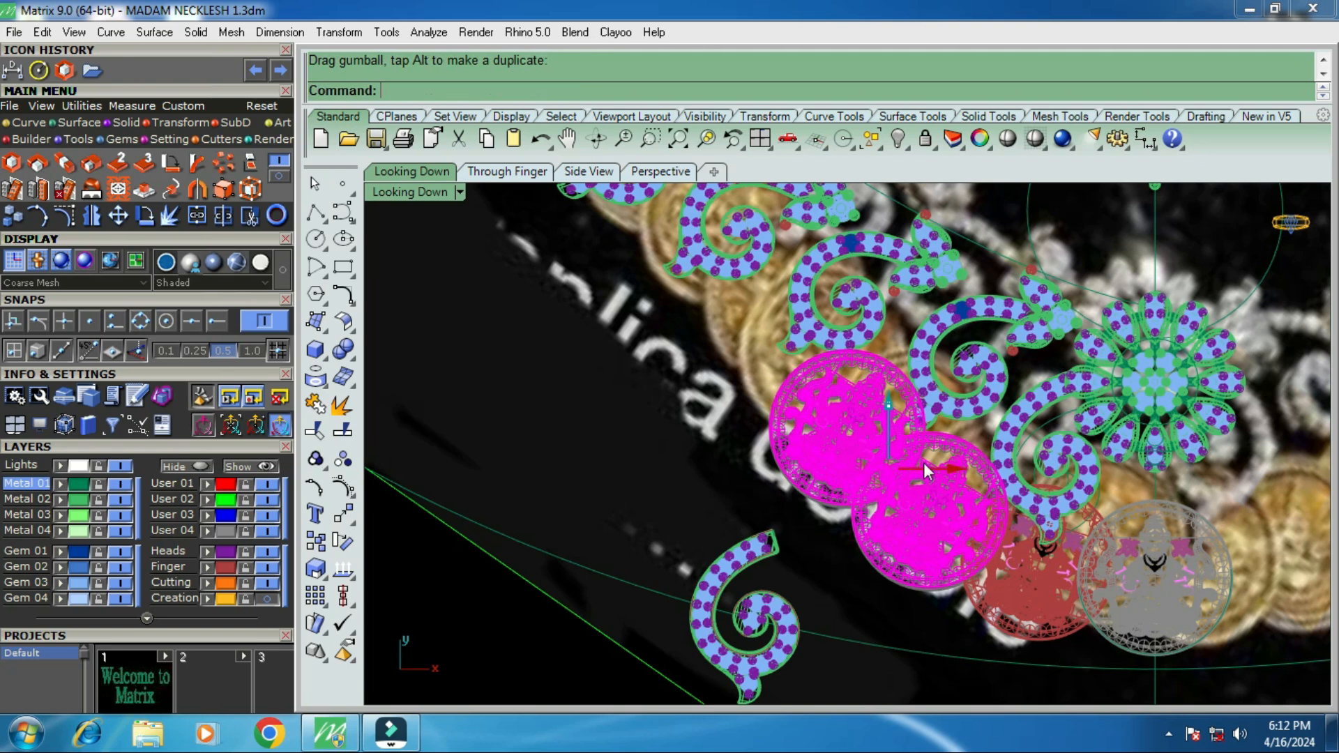
{"action": "scroll", "coordinate": [925, 459], "scroll_direction": "down", "scroll_amount": 3}
{"action": "scroll", "coordinate": [924, 459], "scroll_direction": "up", "scroll_amount": 5}
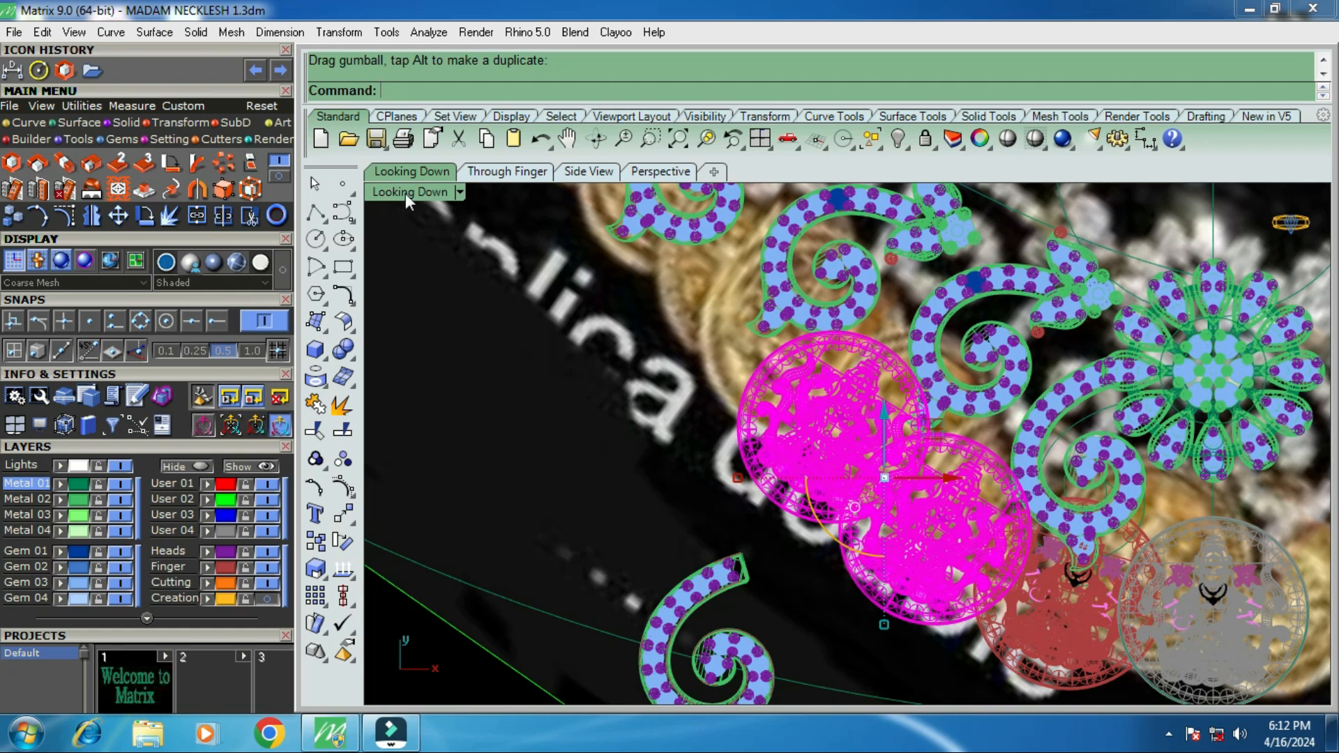
Deselect the coins and examine how the coins overlap near the flower in the uncovered copy of the reference picture.
{"action": "left_click", "coordinate": [459, 192]}
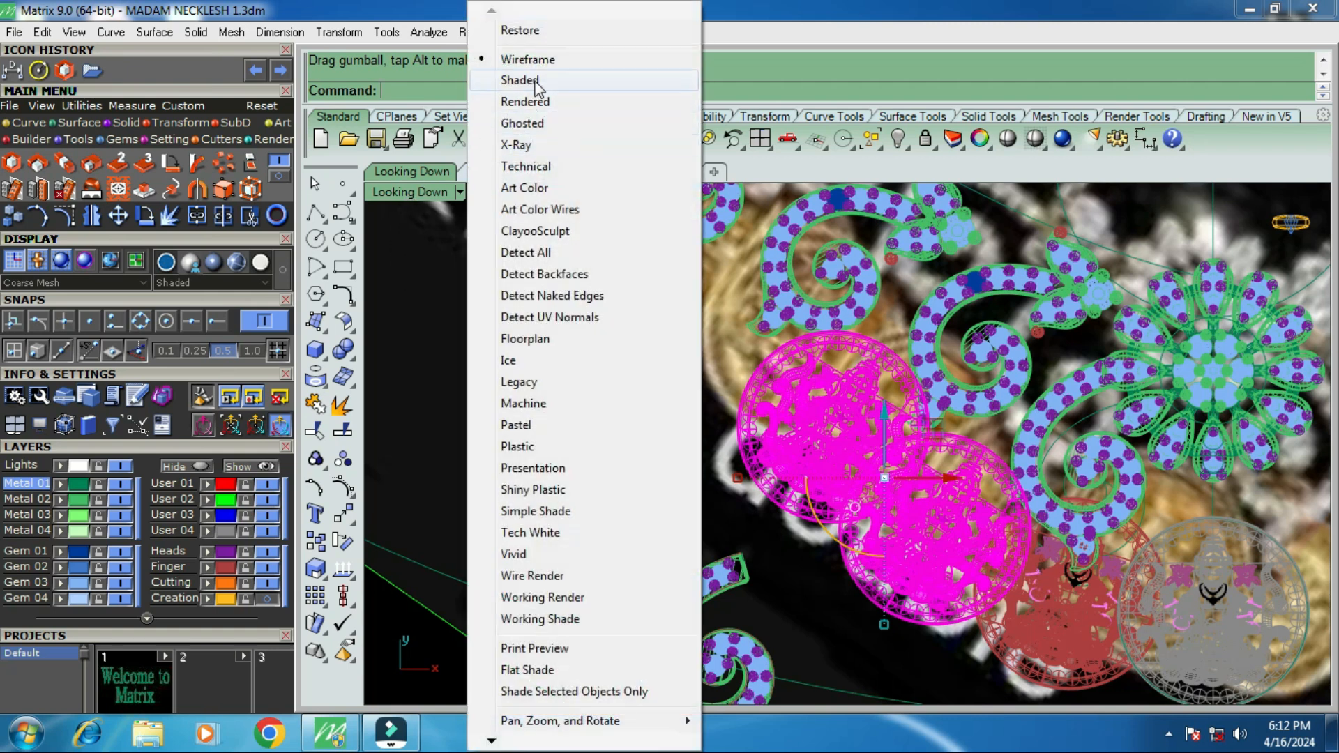
{"action": "left_click", "coordinate": [910, 466]}
{"action": "scroll", "coordinate": [912, 468], "scroll_direction": "down", "scroll_amount": 3}
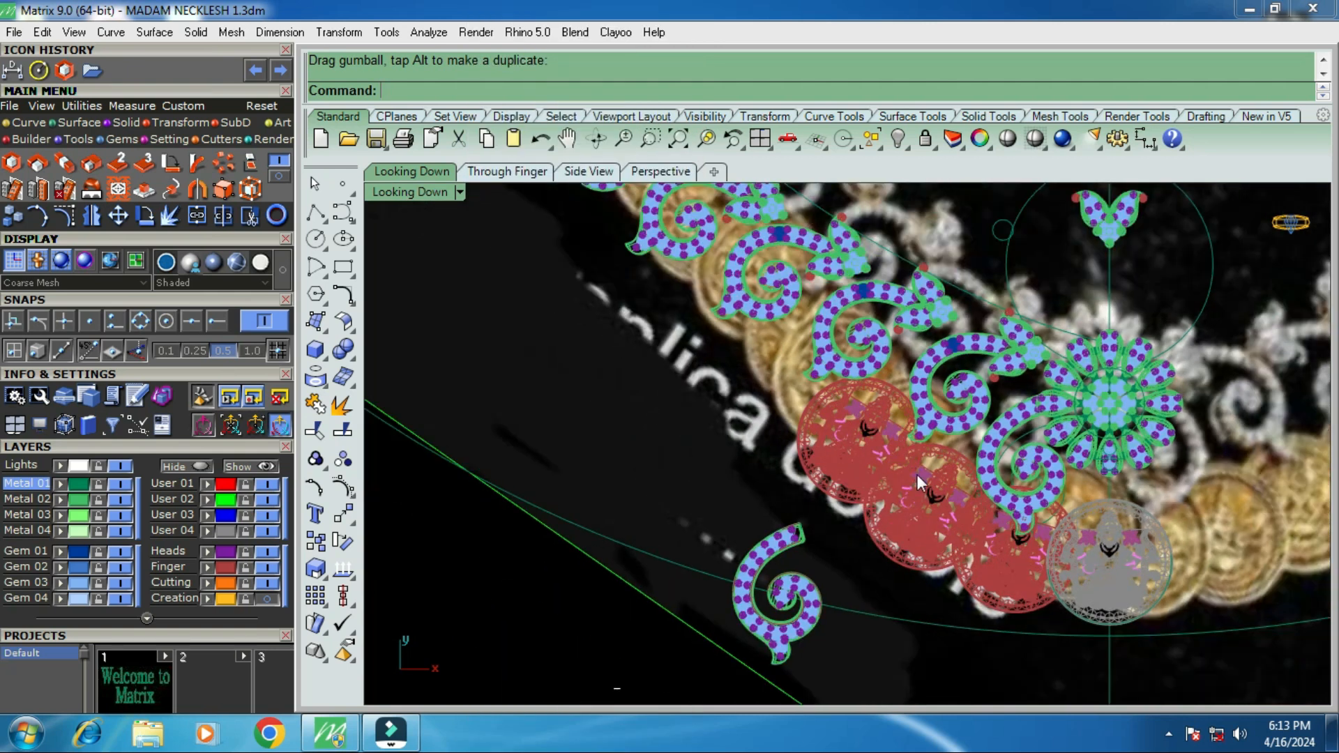
{"action": "scroll", "coordinate": [847, 449], "scroll_direction": "down", "scroll_amount": 6}
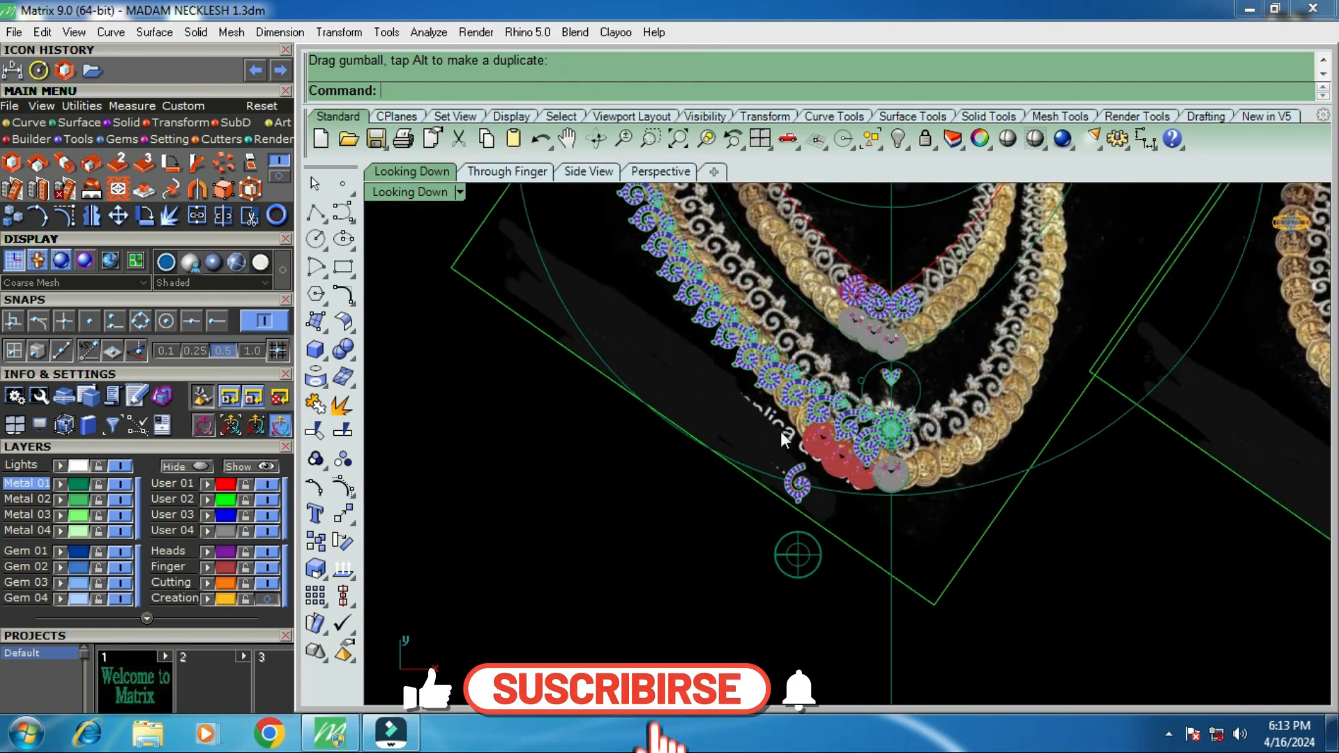
{"action": "scroll", "coordinate": [783, 436], "scroll_direction": "down", "scroll_amount": 1}
{"action": "scroll", "coordinate": [1276, 530], "scroll_direction": "up", "scroll_amount": 5}
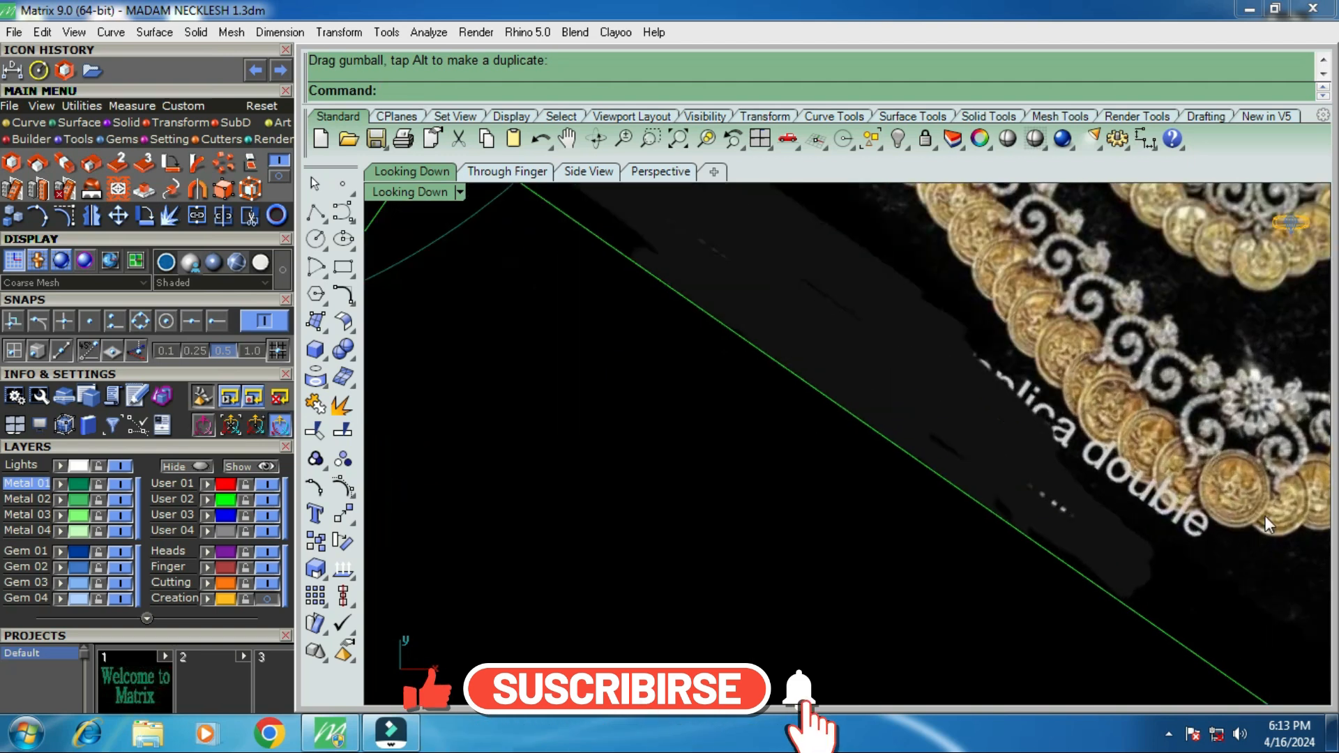
{"action": "scroll", "coordinate": [1265, 516], "scroll_direction": "up", "scroll_amount": 2}
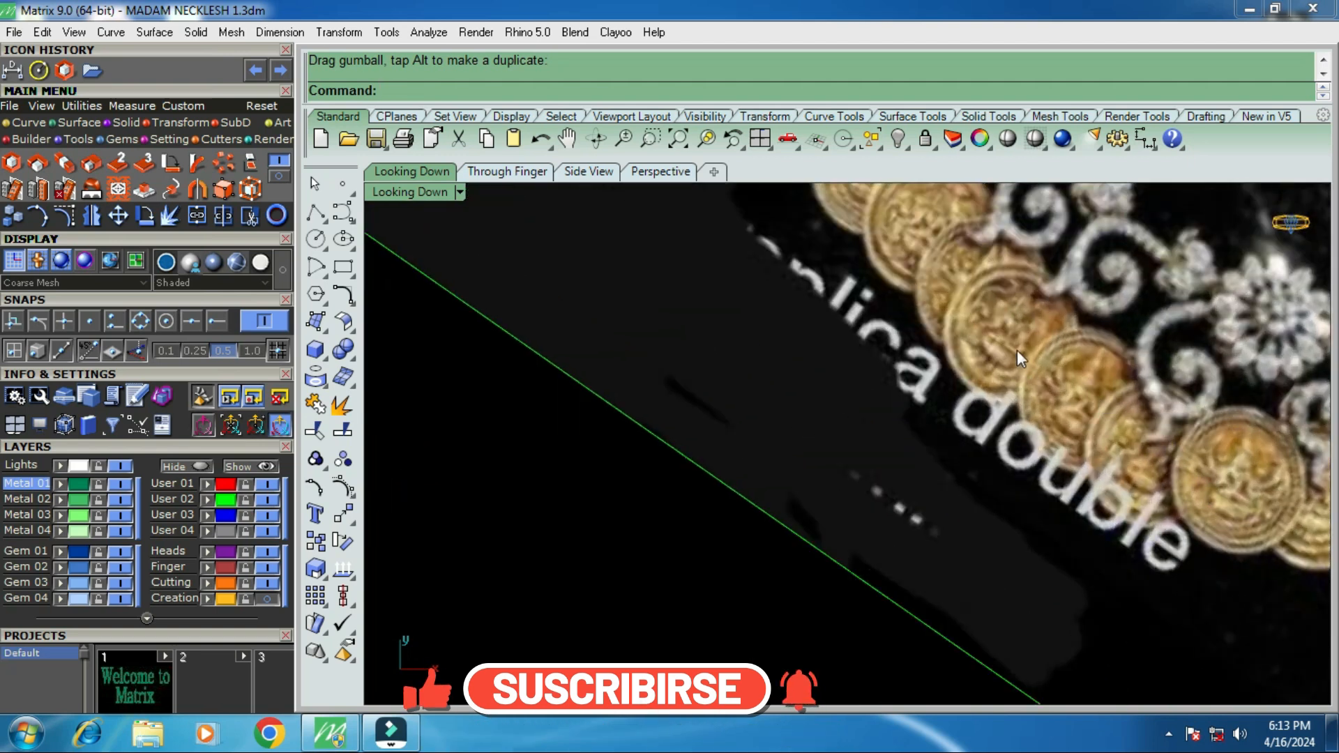
{"action": "scroll", "coordinate": [1039, 369], "scroll_direction": "down", "scroll_amount": 2}
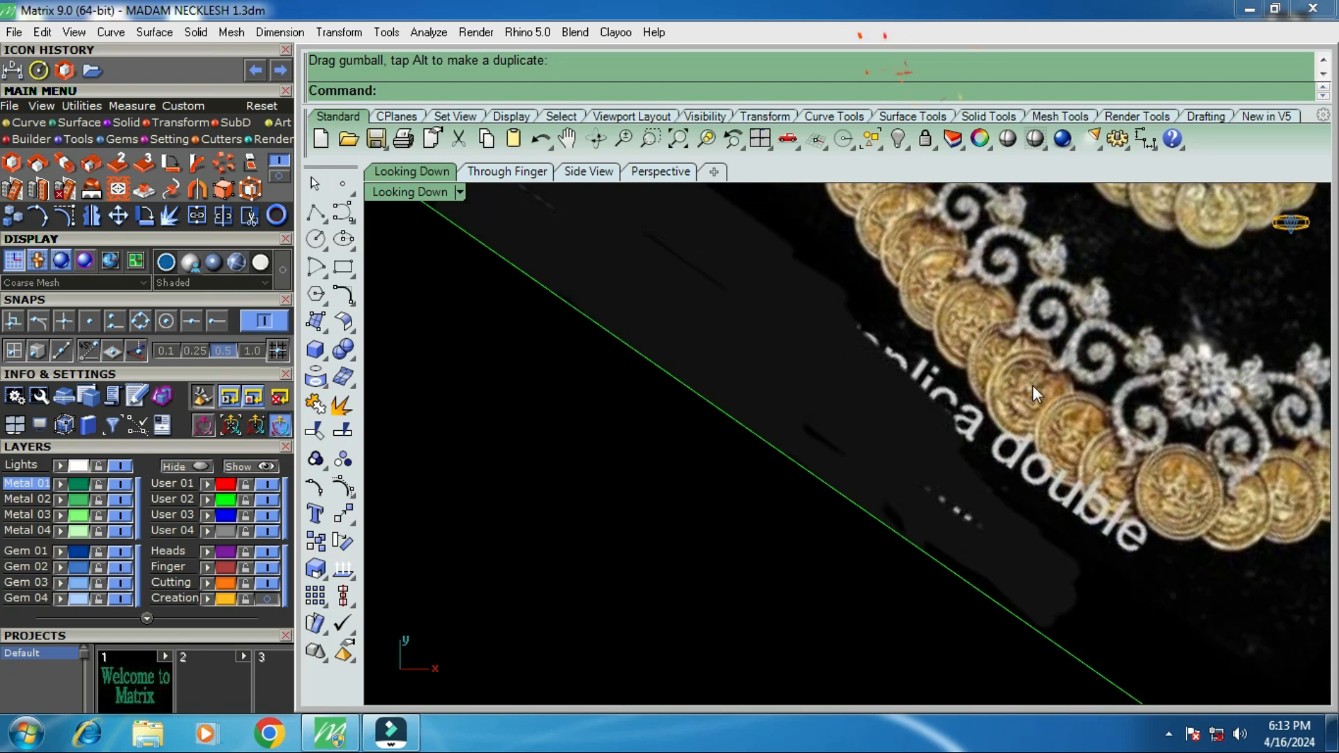
{"action": "scroll", "coordinate": [1060, 423], "scroll_direction": "up", "scroll_amount": 1}
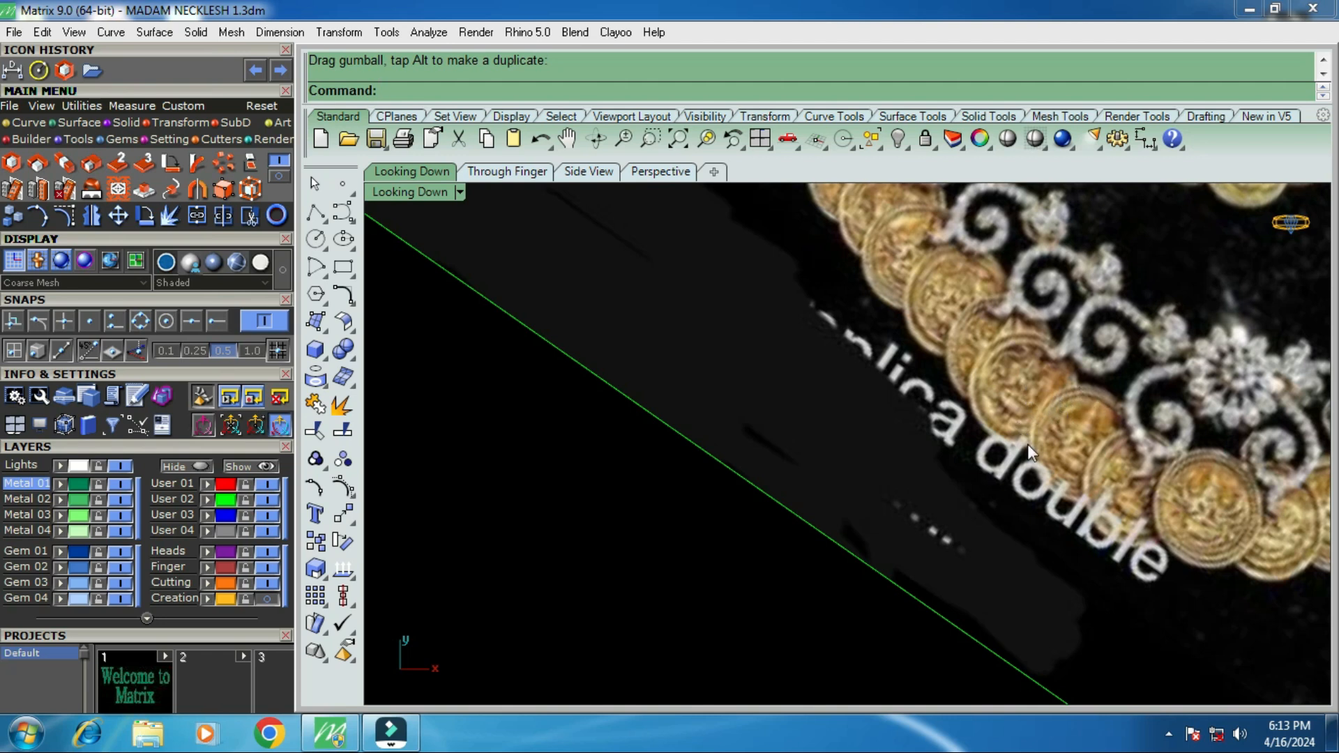
Examine how neighbouring coins overlap along the outer strand and around its central coin in the uncovered reference picture.
{"action": "scroll", "coordinate": [1027, 443], "scroll_direction": "down", "scroll_amount": 2}
{"action": "scroll", "coordinate": [968, 257], "scroll_direction": "up", "scroll_amount": 8}
{"action": "scroll", "coordinate": [1078, 470], "scroll_direction": "down", "scroll_amount": 8}
{"action": "scroll", "coordinate": [993, 379], "scroll_direction": "down", "scroll_amount": 3}
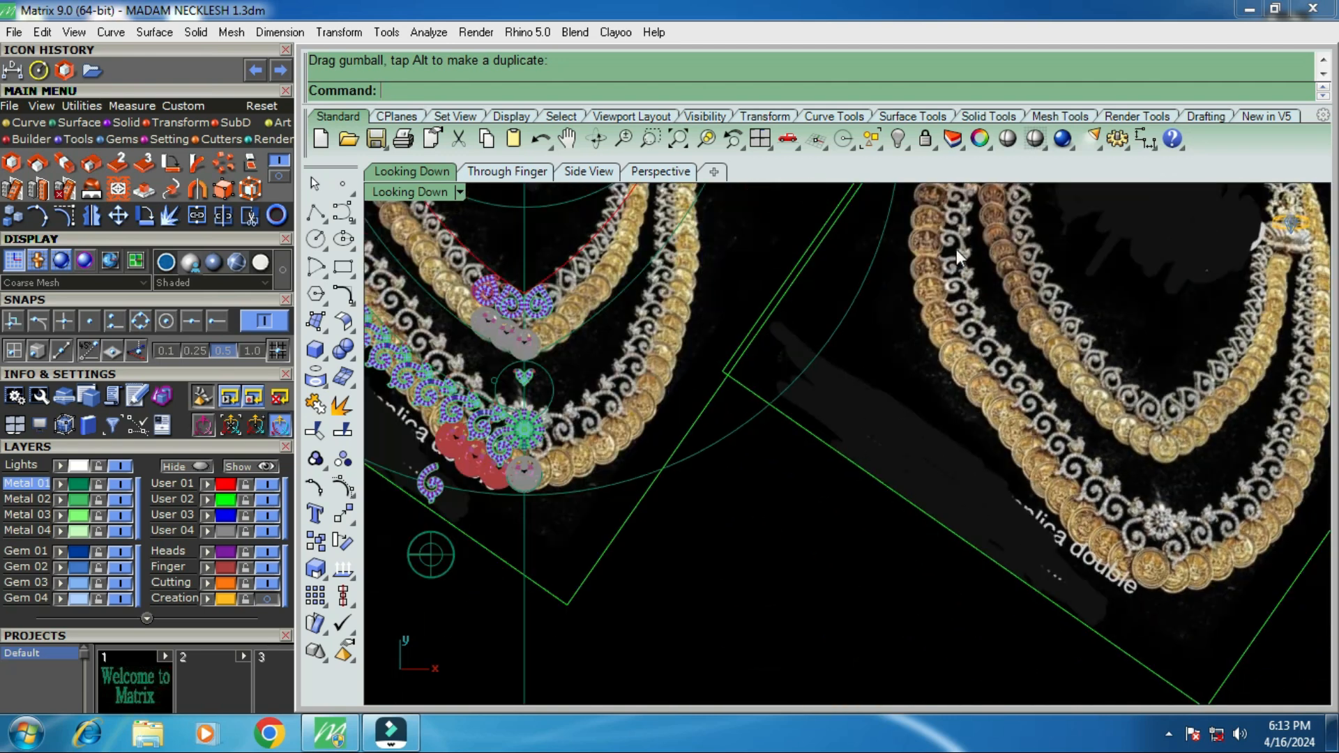
{"action": "scroll", "coordinate": [957, 248], "scroll_direction": "up", "scroll_amount": 5}
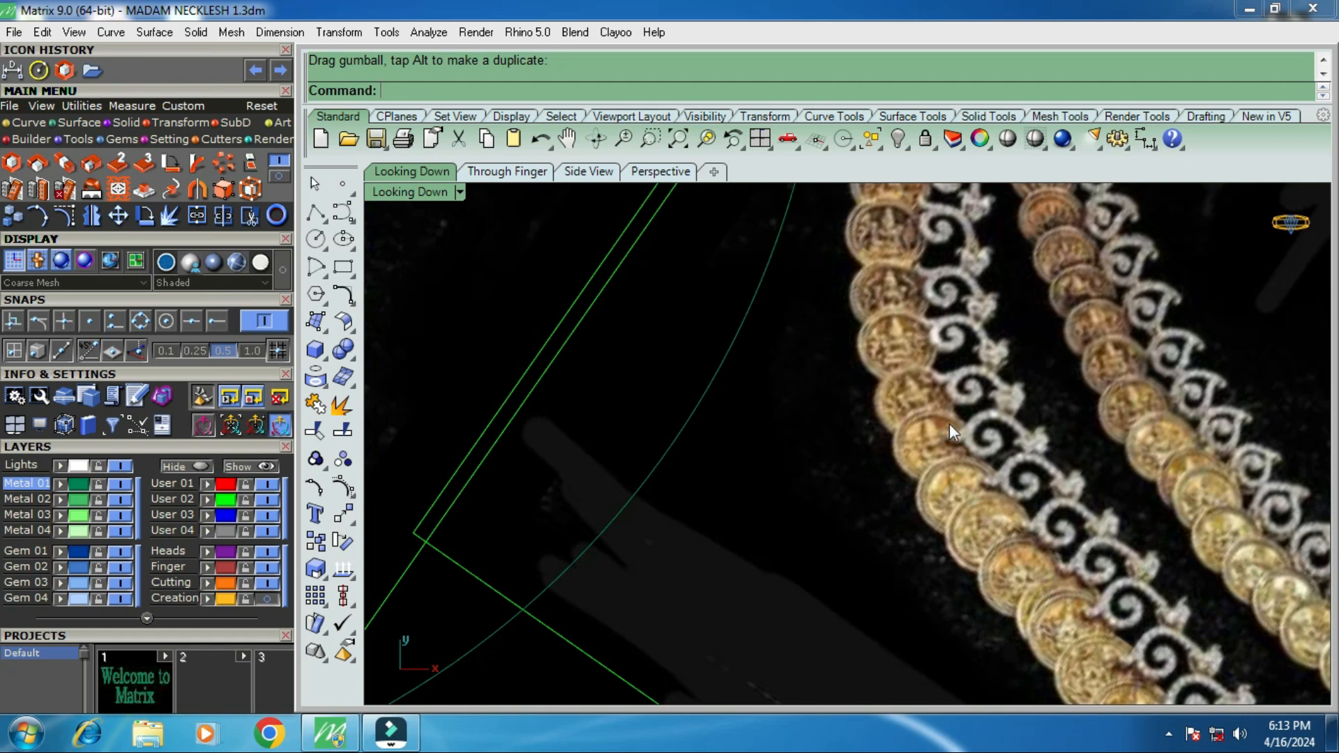
{"action": "scroll", "coordinate": [949, 420], "scroll_direction": "down", "scroll_amount": 5}
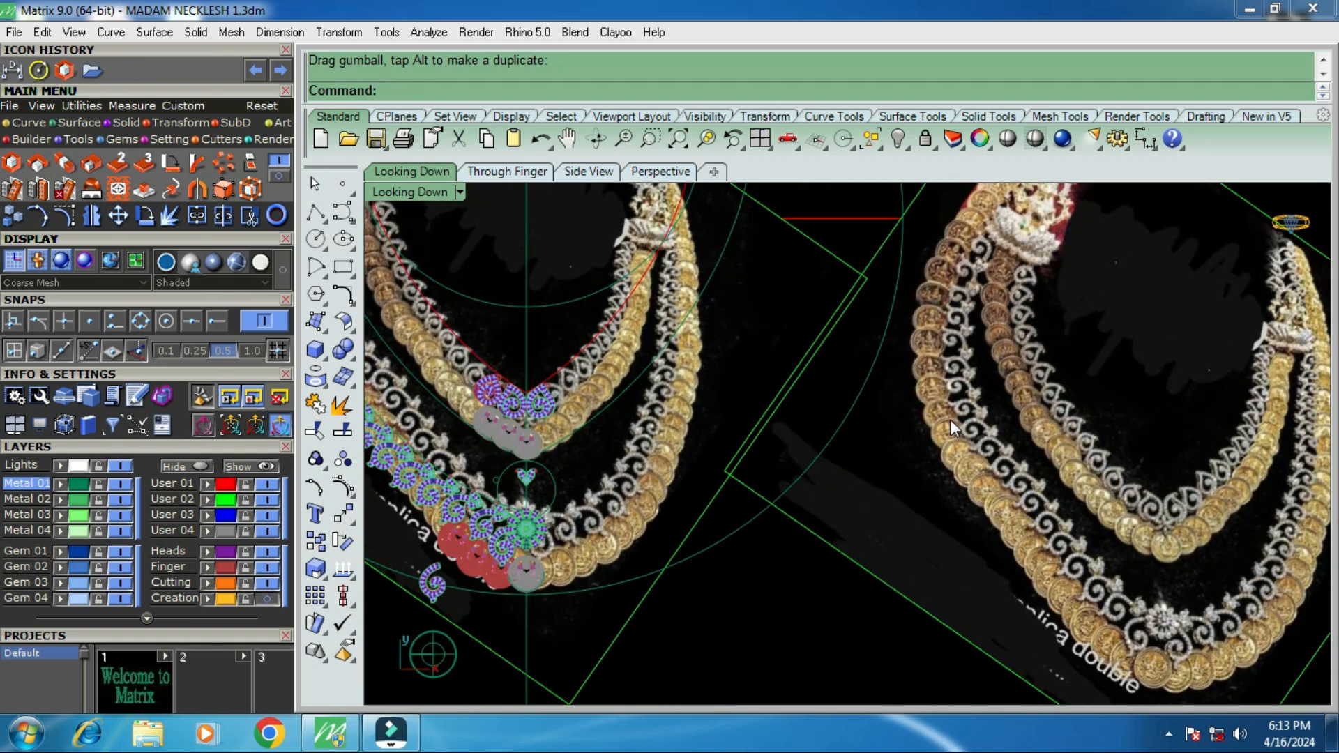
{"action": "scroll", "coordinate": [1085, 570], "scroll_direction": "up", "scroll_amount": 5}
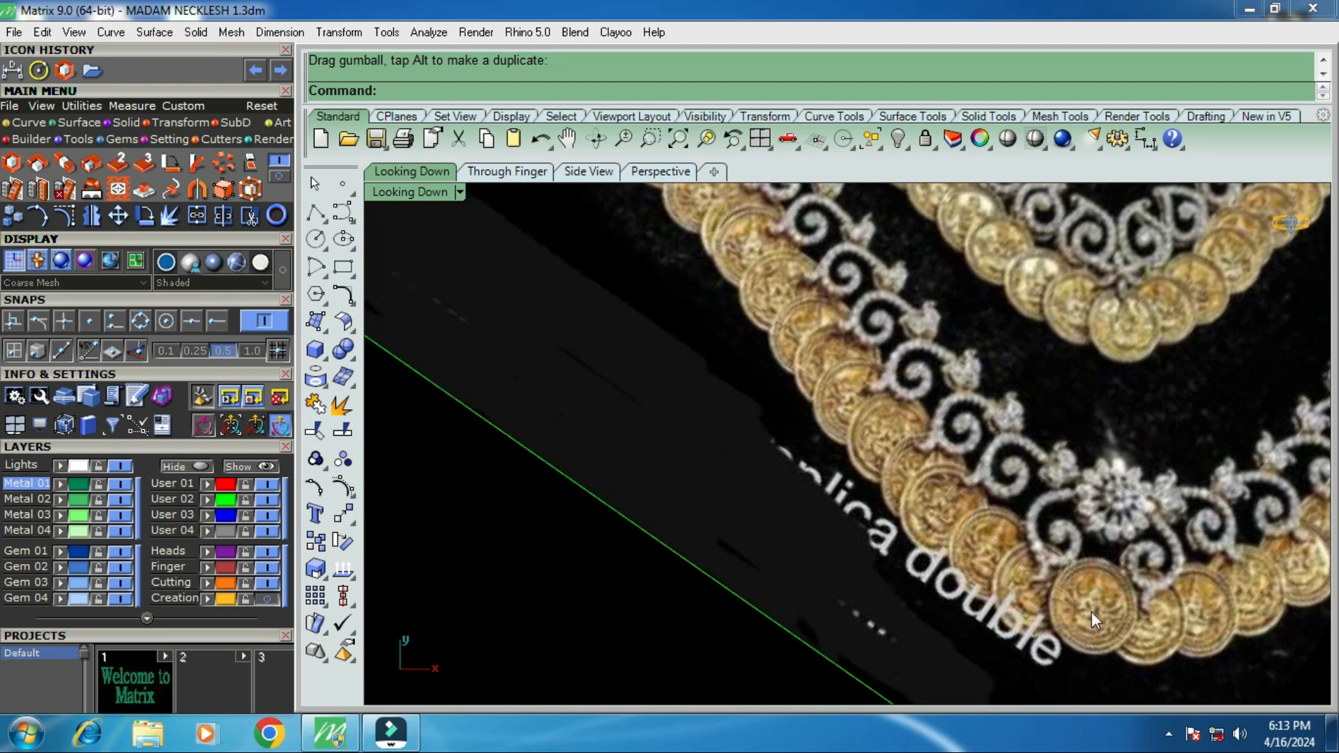
{"action": "scroll", "coordinate": [1089, 611], "scroll_direction": "up", "scroll_amount": 2}
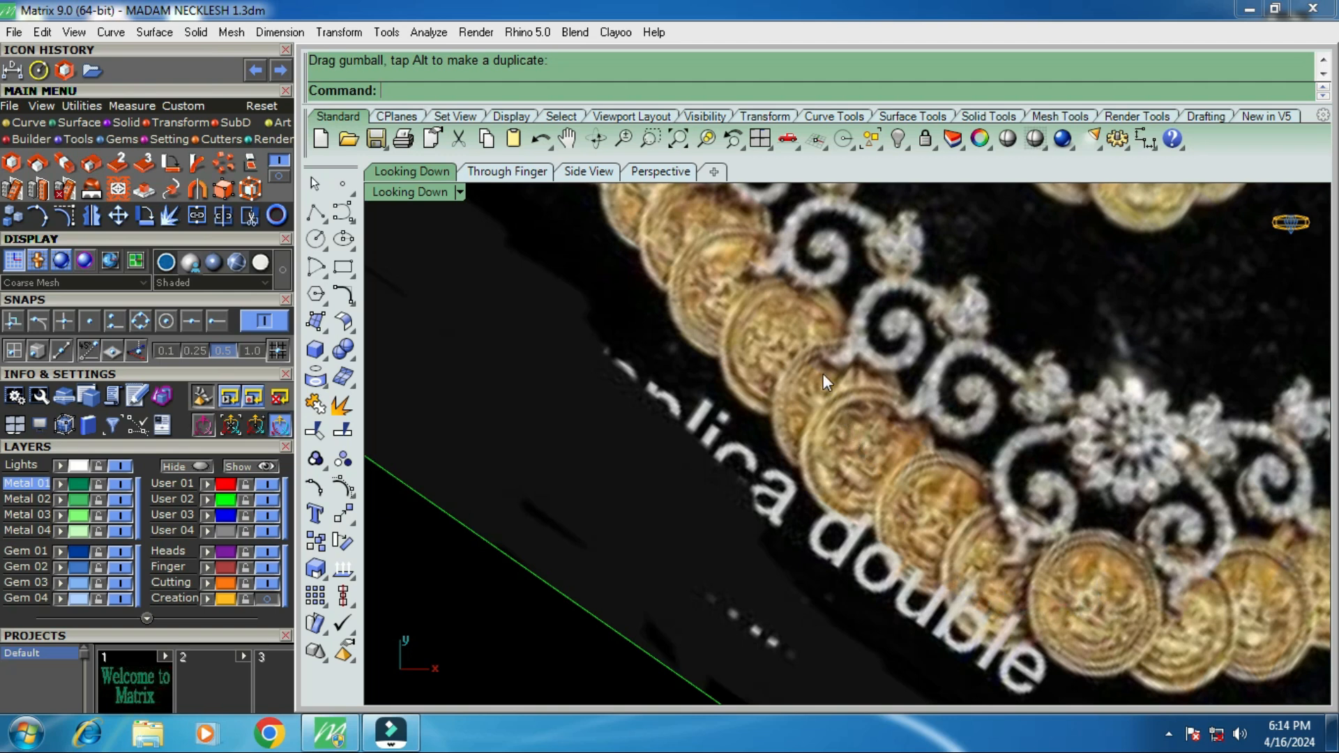
{"action": "scroll", "coordinate": [859, 527], "scroll_direction": "down", "scroll_amount": 4}
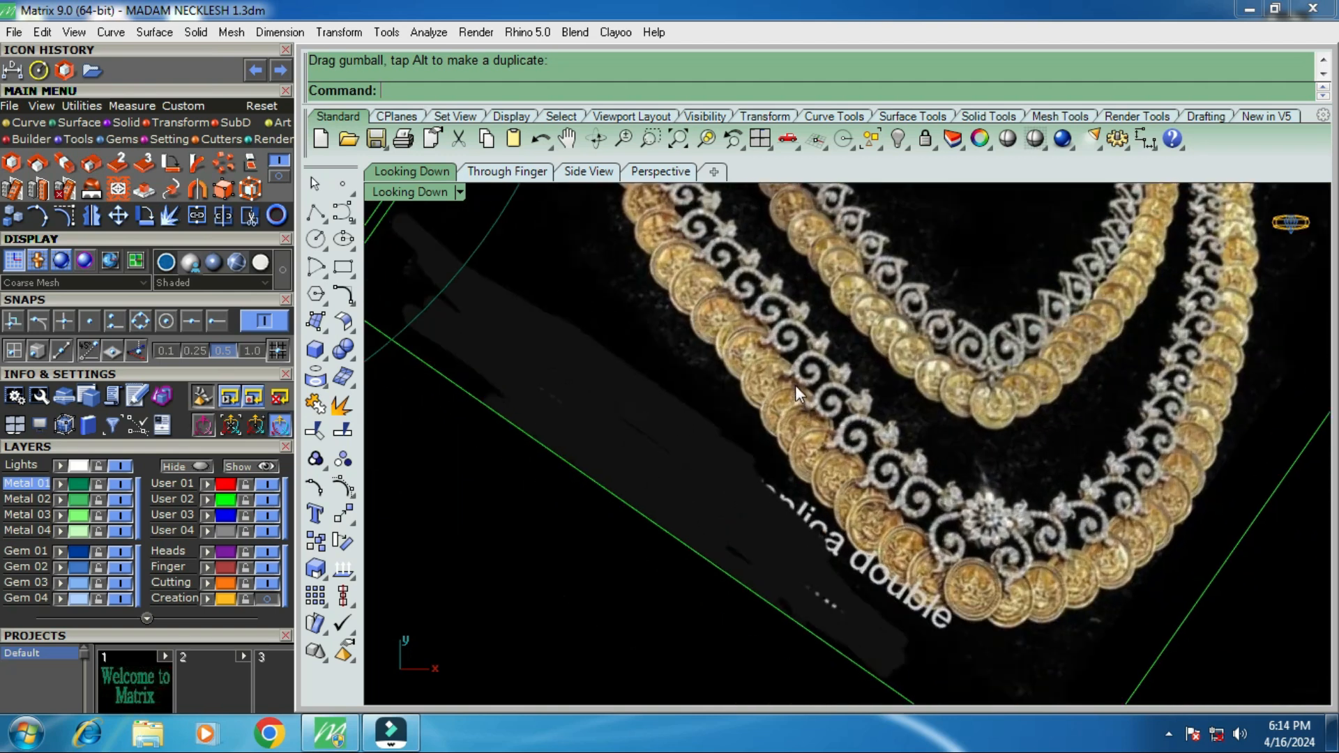
{"action": "scroll", "coordinate": [795, 385], "scroll_direction": "up", "scroll_amount": 2}
{"action": "scroll", "coordinate": [793, 385], "scroll_direction": "up", "scroll_amount": 1}
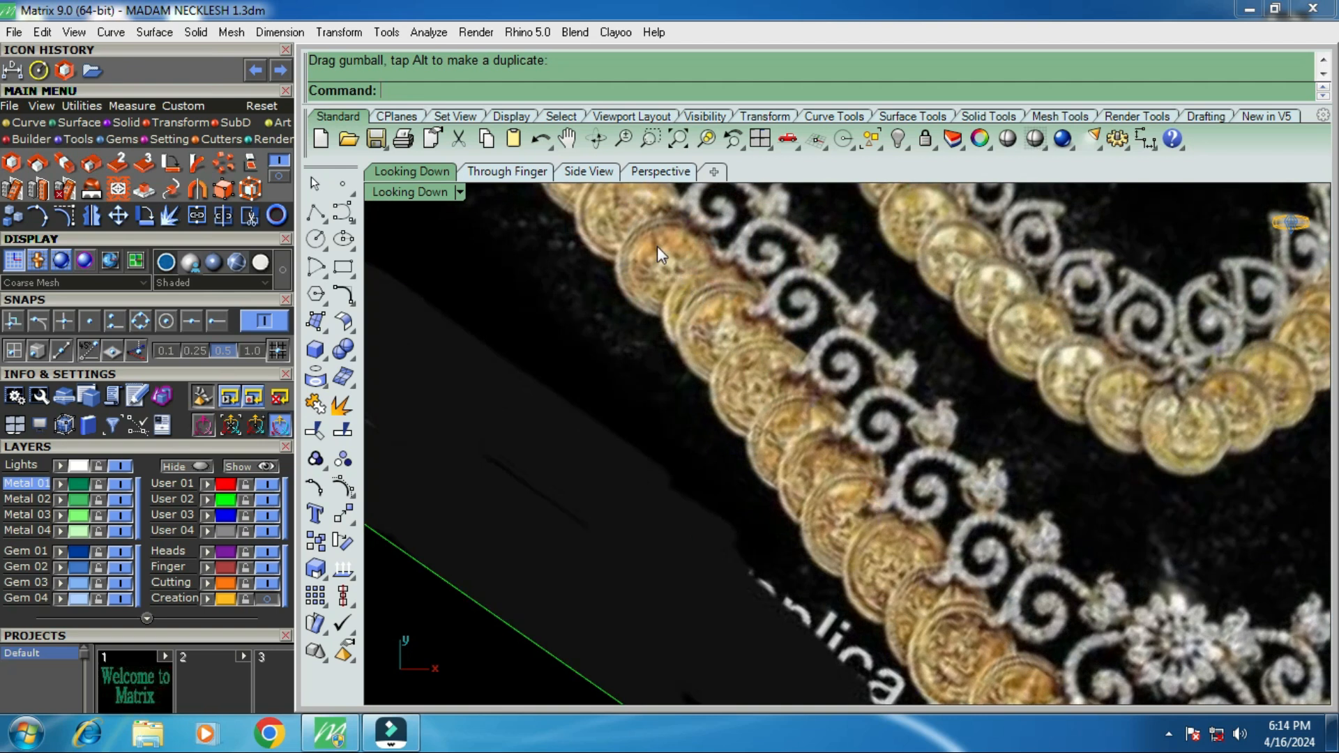
{"action": "scroll", "coordinate": [742, 357], "scroll_direction": "down", "scroll_amount": 3}
{"action": "scroll", "coordinate": [788, 406], "scroll_direction": "up", "scroll_amount": 2}
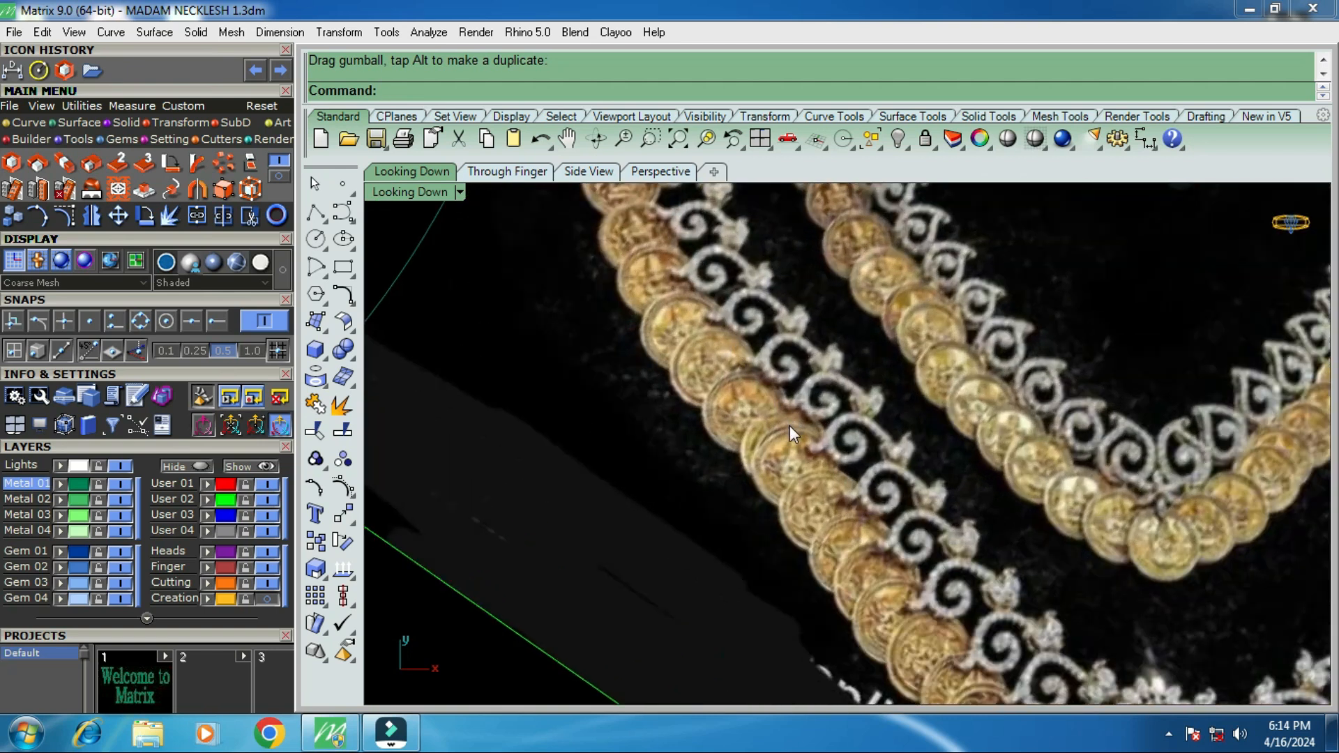
{"action": "scroll", "coordinate": [771, 421], "scroll_direction": "down", "scroll_amount": 2}
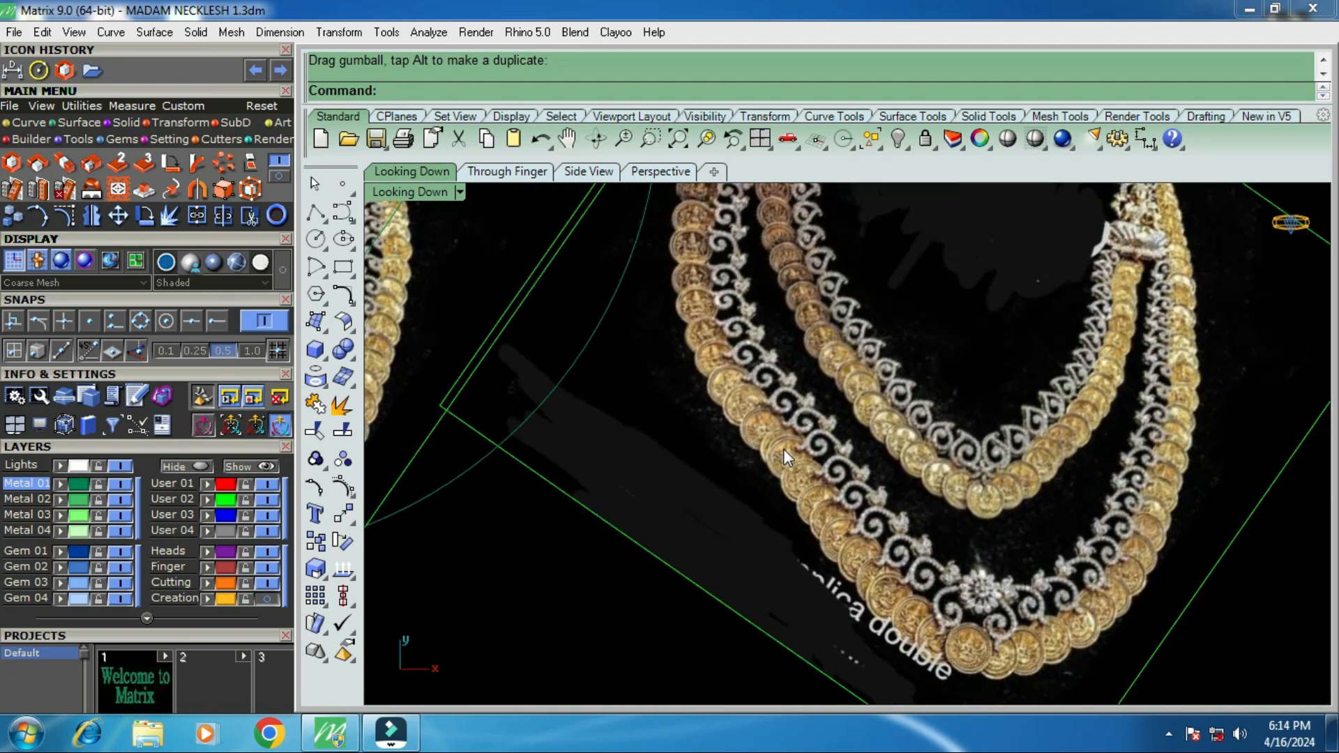
{"action": "scroll", "coordinate": [872, 517], "scroll_direction": "up", "scroll_amount": 3}
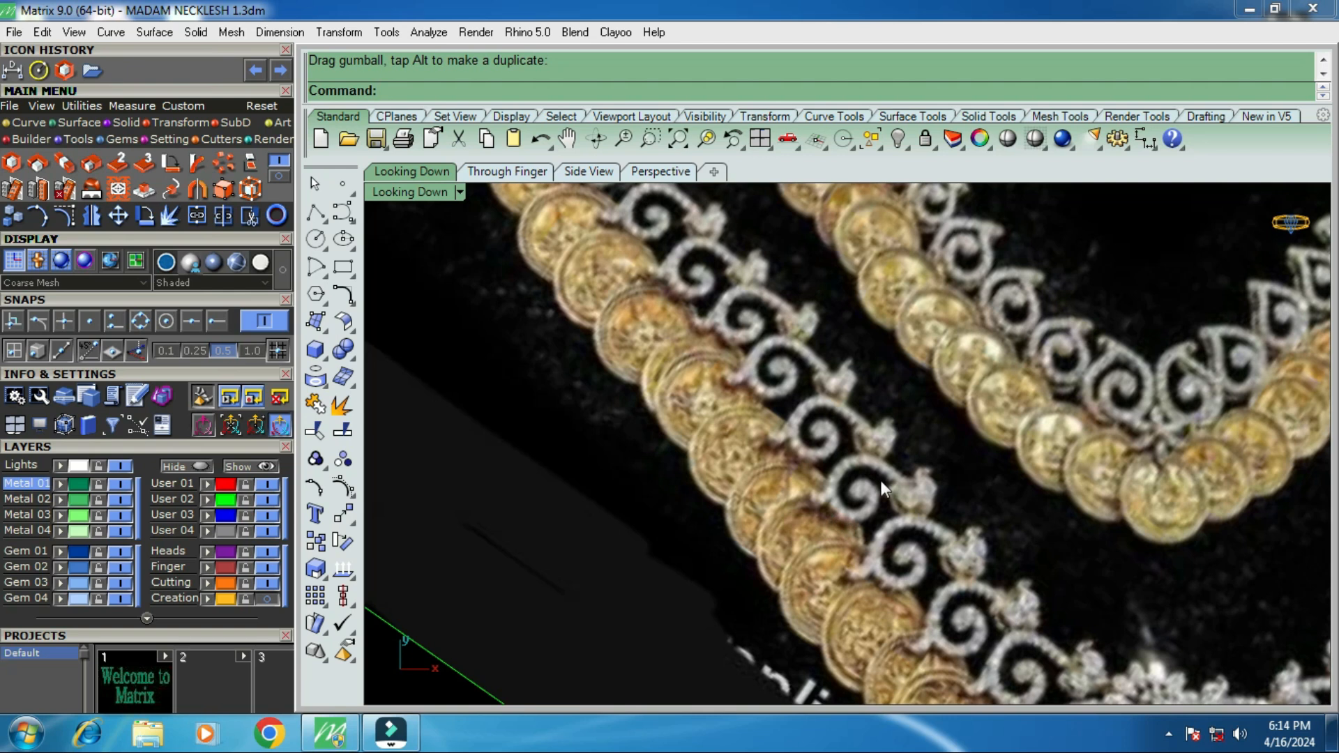
{"action": "scroll", "coordinate": [880, 480], "scroll_direction": "down", "scroll_amount": 3}
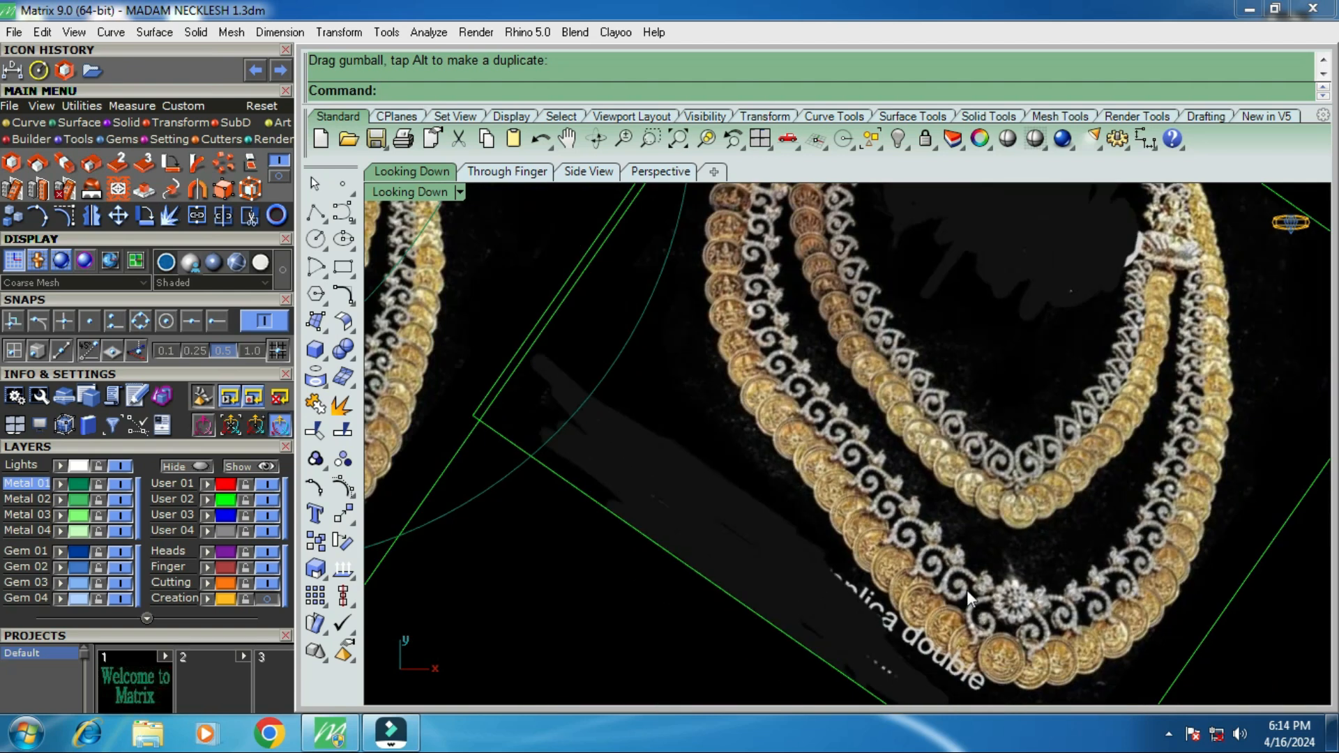
{"action": "scroll", "coordinate": [967, 589], "scroll_direction": "up", "scroll_amount": 1}
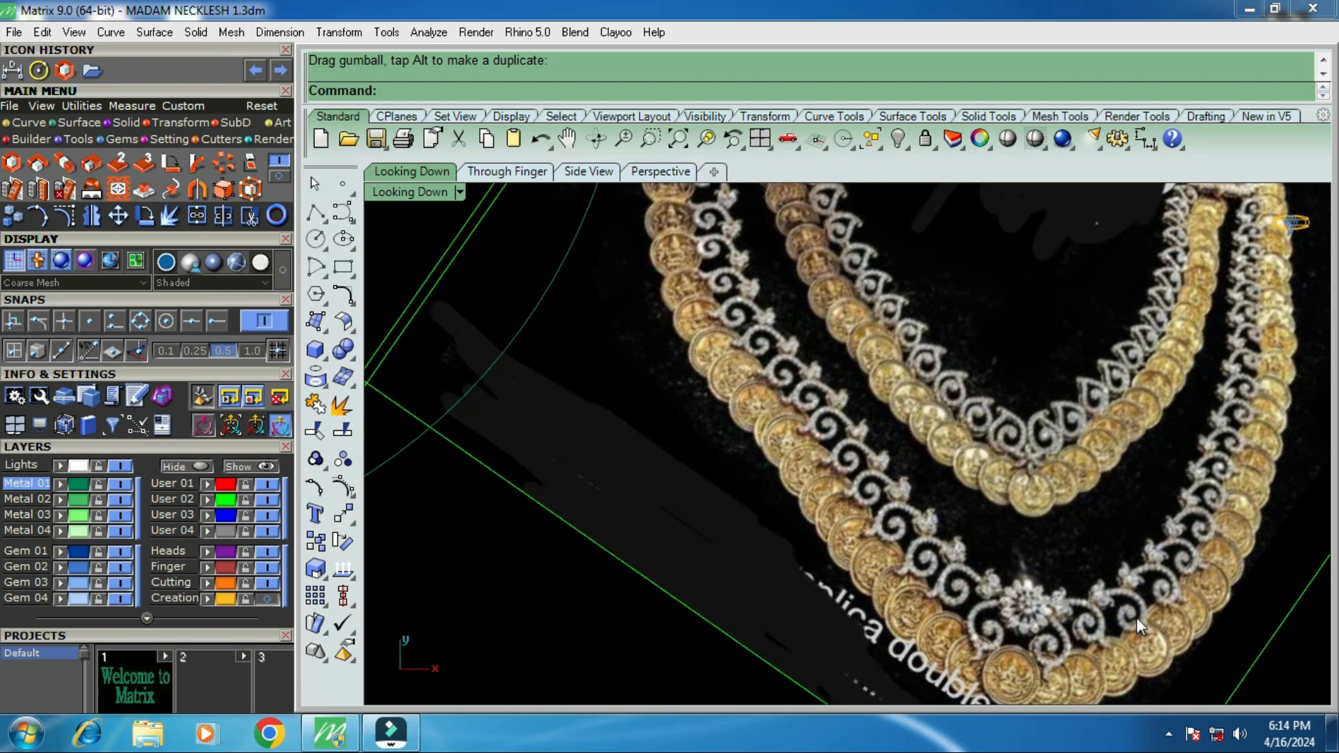
{"action": "scroll", "coordinate": [944, 546], "scroll_direction": "down", "scroll_amount": 2}
{"action": "scroll", "coordinate": [951, 538], "scroll_direction": "up", "scroll_amount": 2}
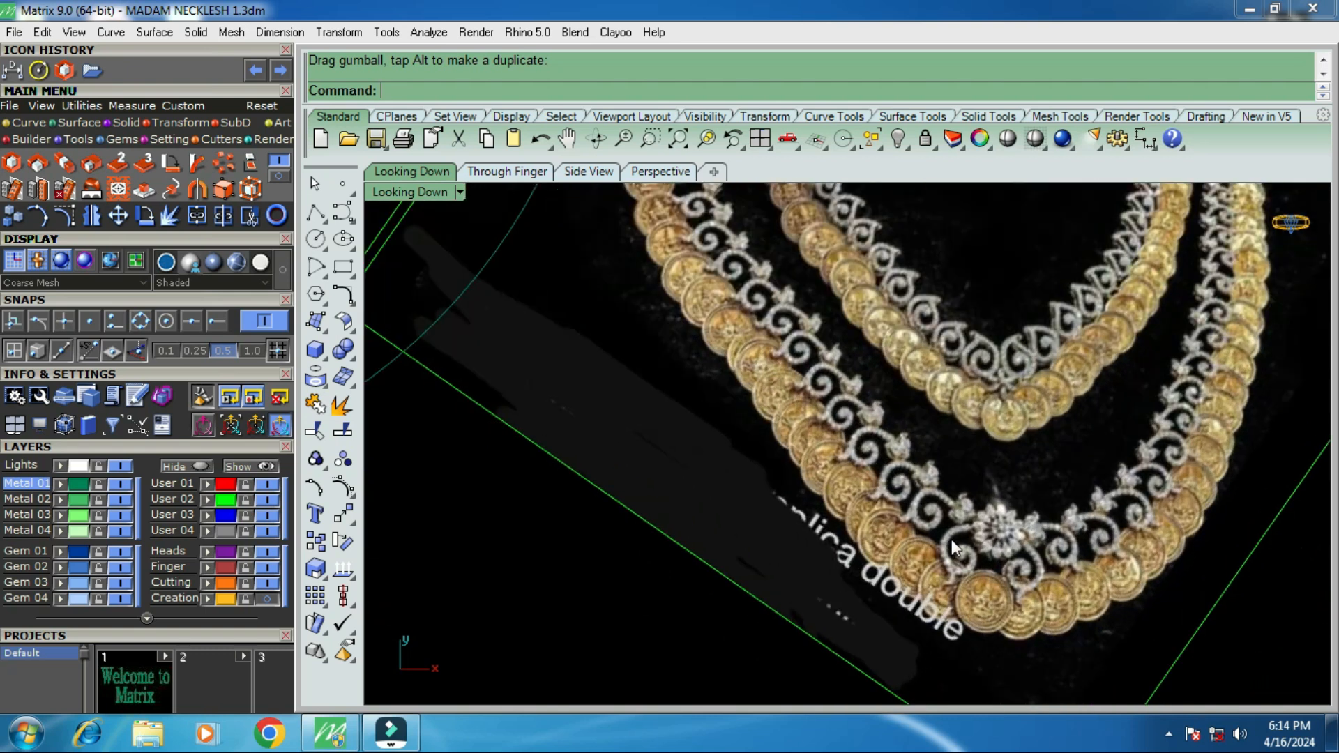
{"action": "scroll", "coordinate": [939, 515], "scroll_direction": "up", "scroll_amount": 1}
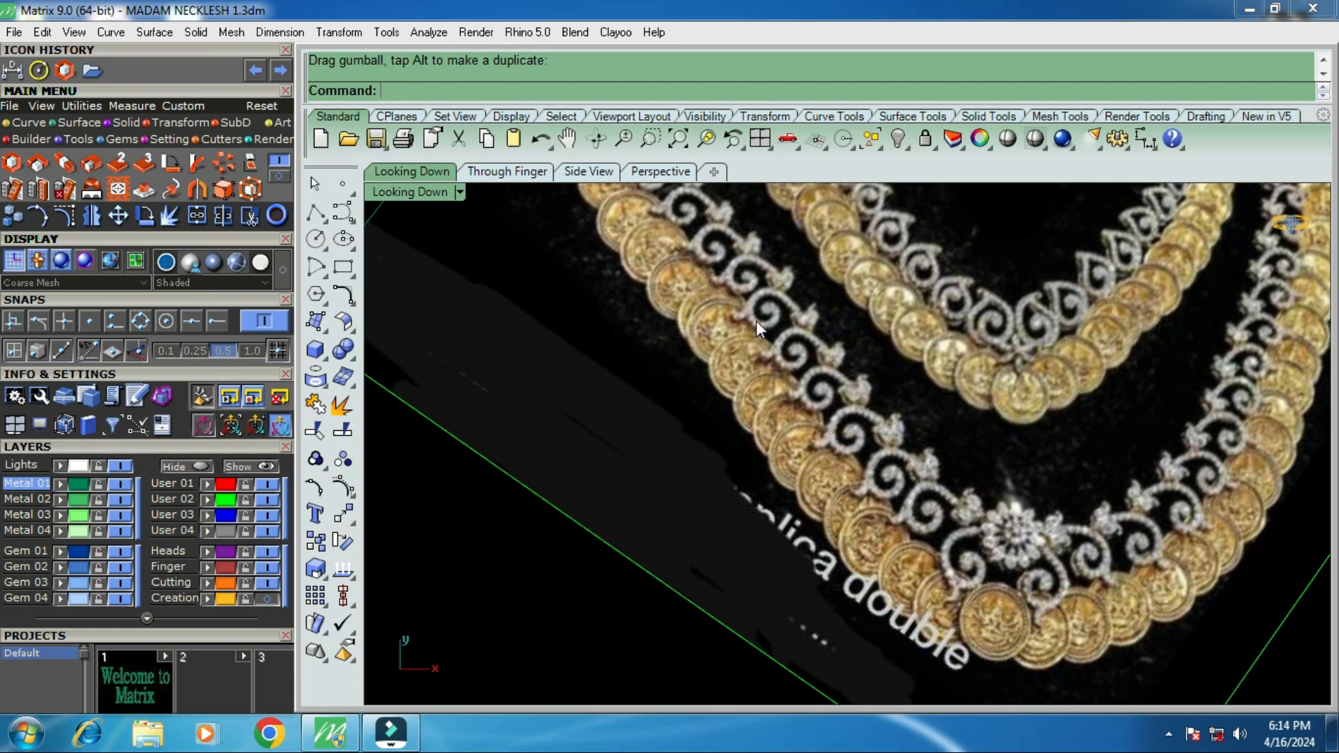
{"action": "scroll", "coordinate": [793, 334], "scroll_direction": "down", "scroll_amount": 2}
{"action": "scroll", "coordinate": [832, 399], "scroll_direction": "down", "scroll_amount": 2}
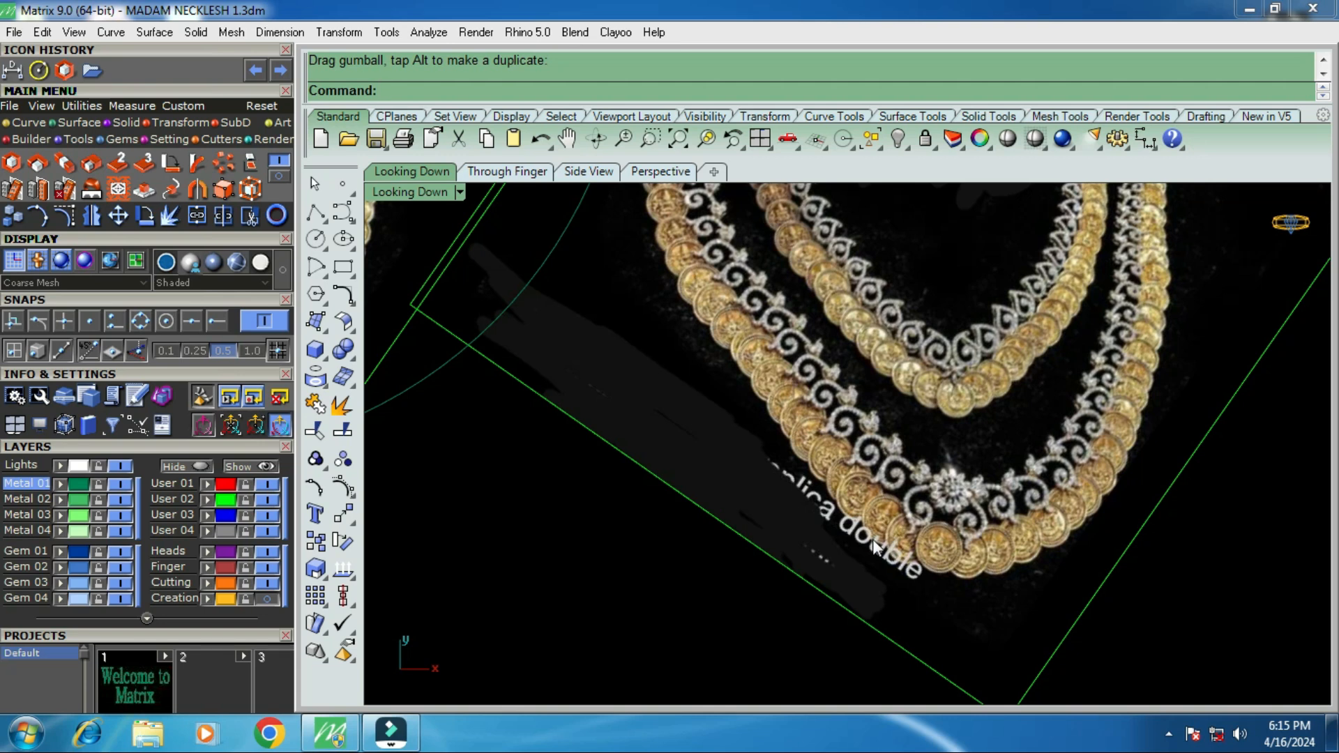
{"action": "scroll", "coordinate": [662, 501], "scroll_direction": "down", "scroll_amount": 5}
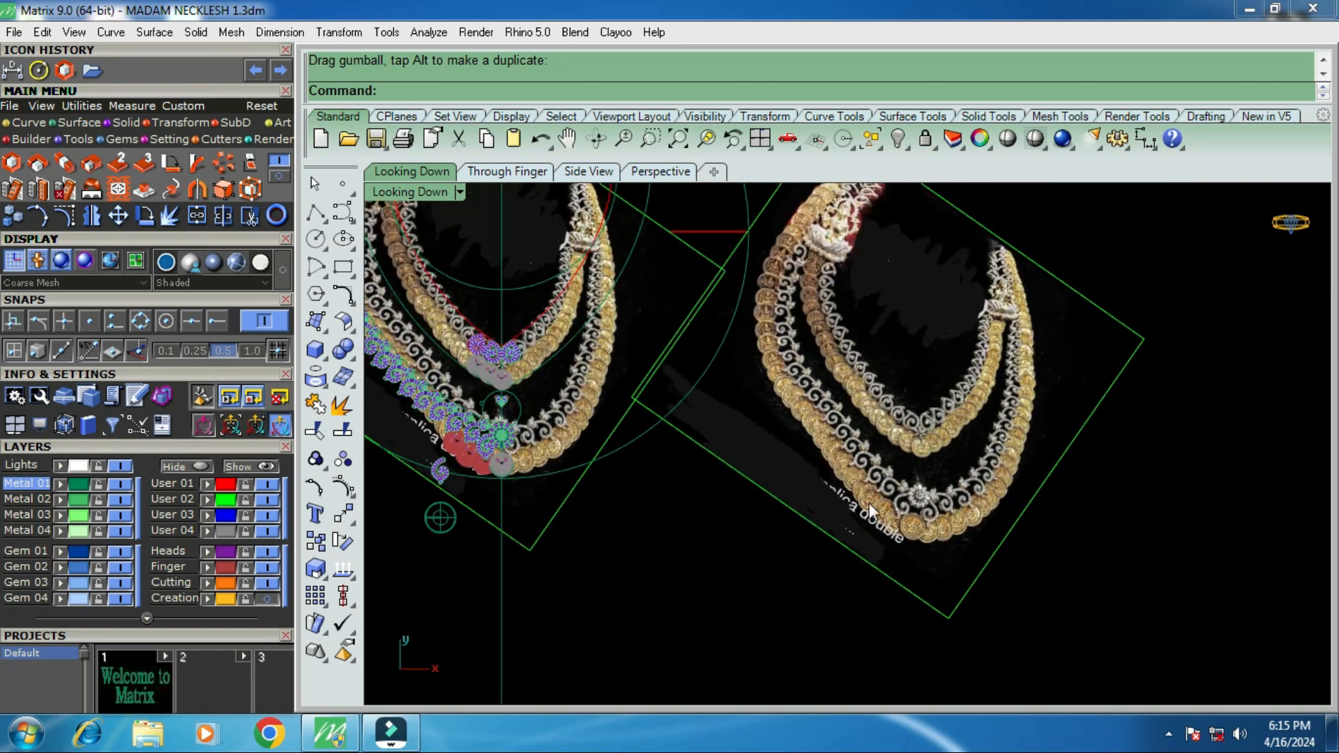
Hide the User 02 layer so the red and grey coins near the flower show without the reference picture.
{"action": "scroll", "coordinate": [596, 487], "scroll_direction": "up", "scroll_amount": 10}
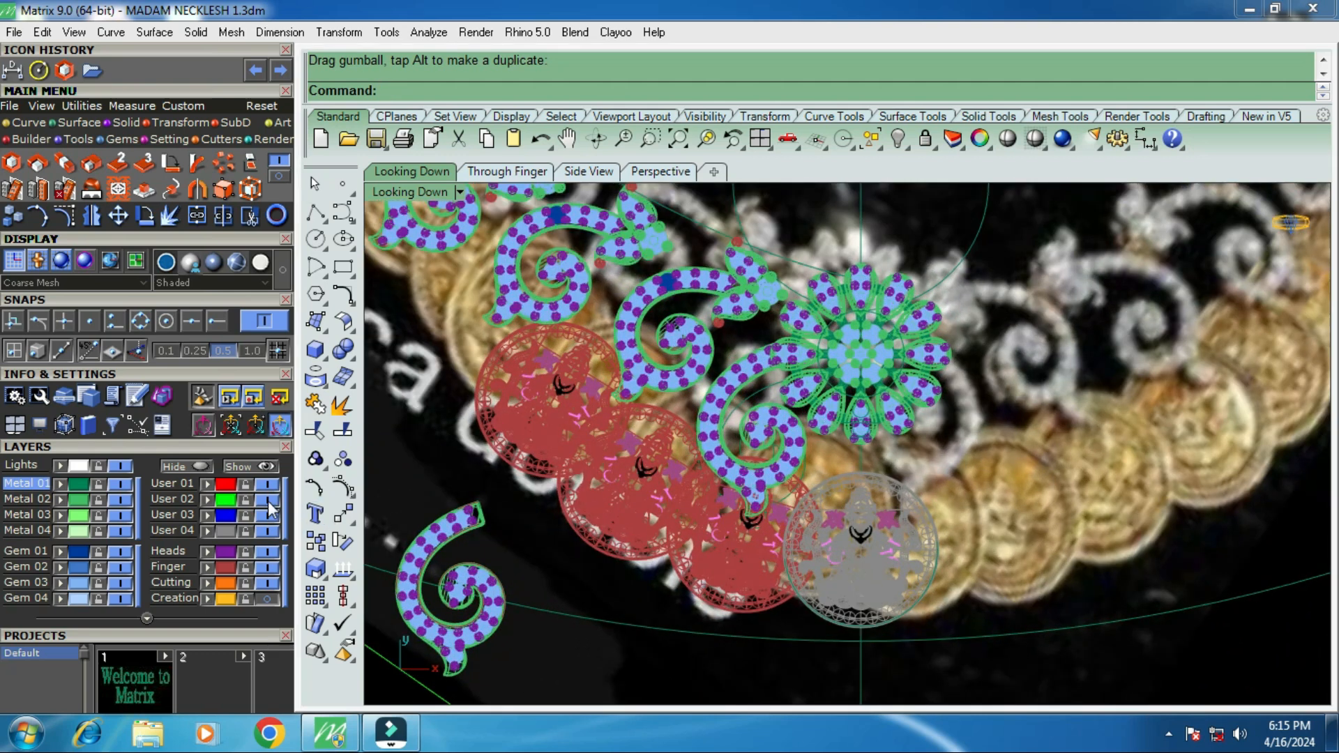
{"action": "left_click", "coordinate": [268, 501]}
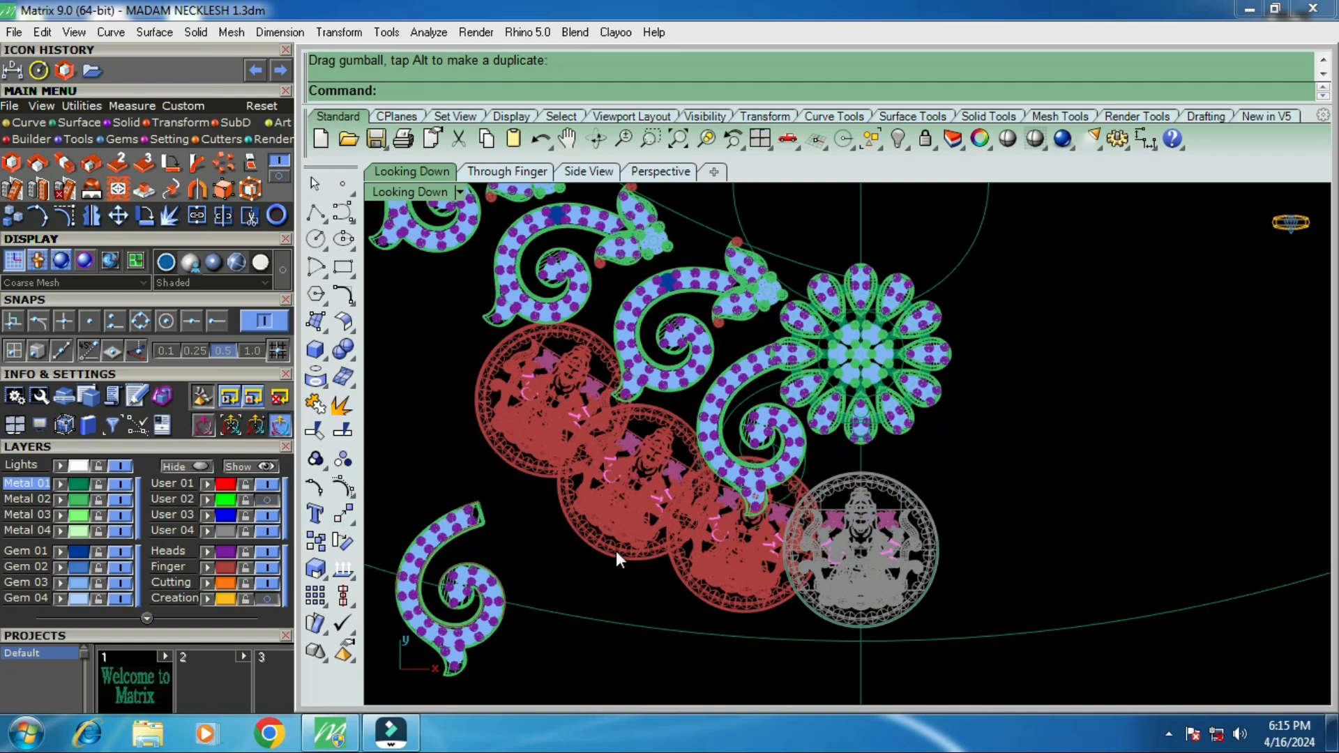
{"action": "scroll", "coordinate": [651, 501], "scroll_direction": "down", "scroll_amount": 3}
{"action": "scroll", "coordinate": [654, 491], "scroll_direction": "up", "scroll_amount": 3}
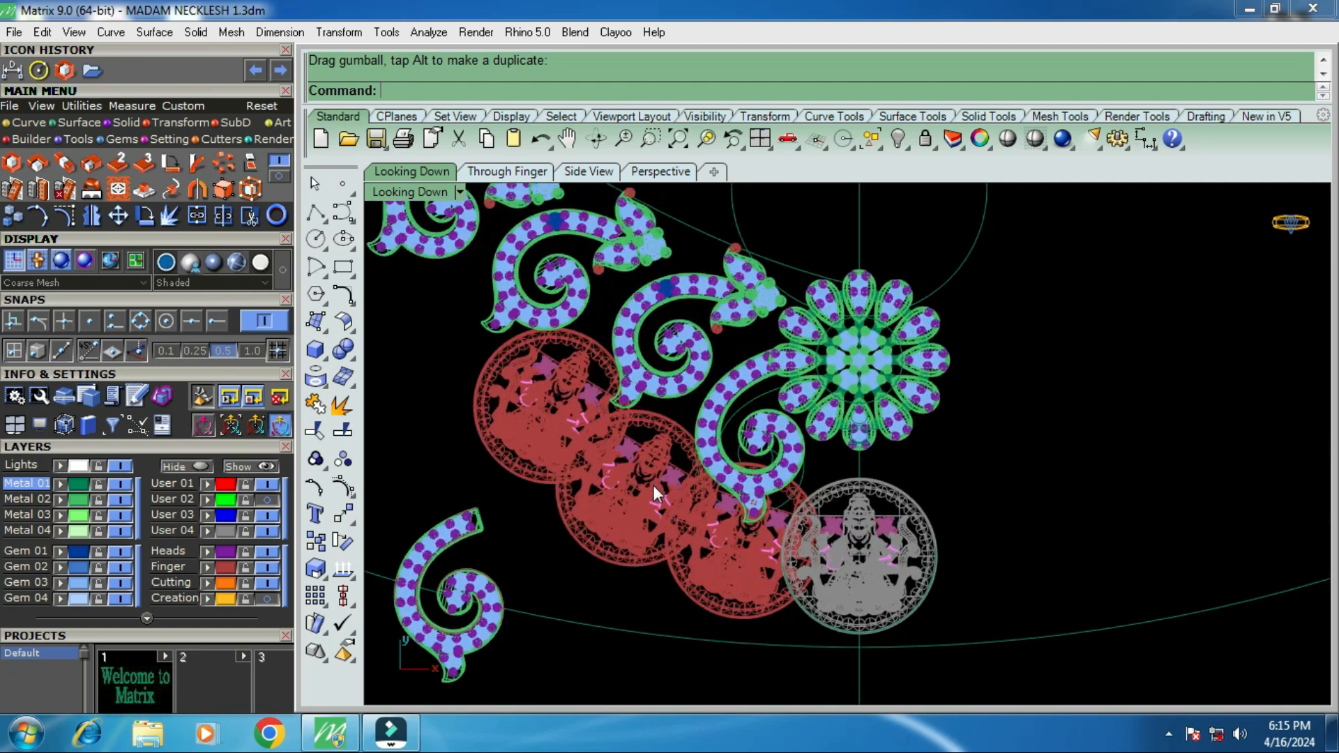
Select the two outermost red coin groups and rotate them together very slightly counterclockwise about a point between them.
{"action": "left_click_drag", "start_coordinate": [537, 469], "coordinate": [532, 469]}
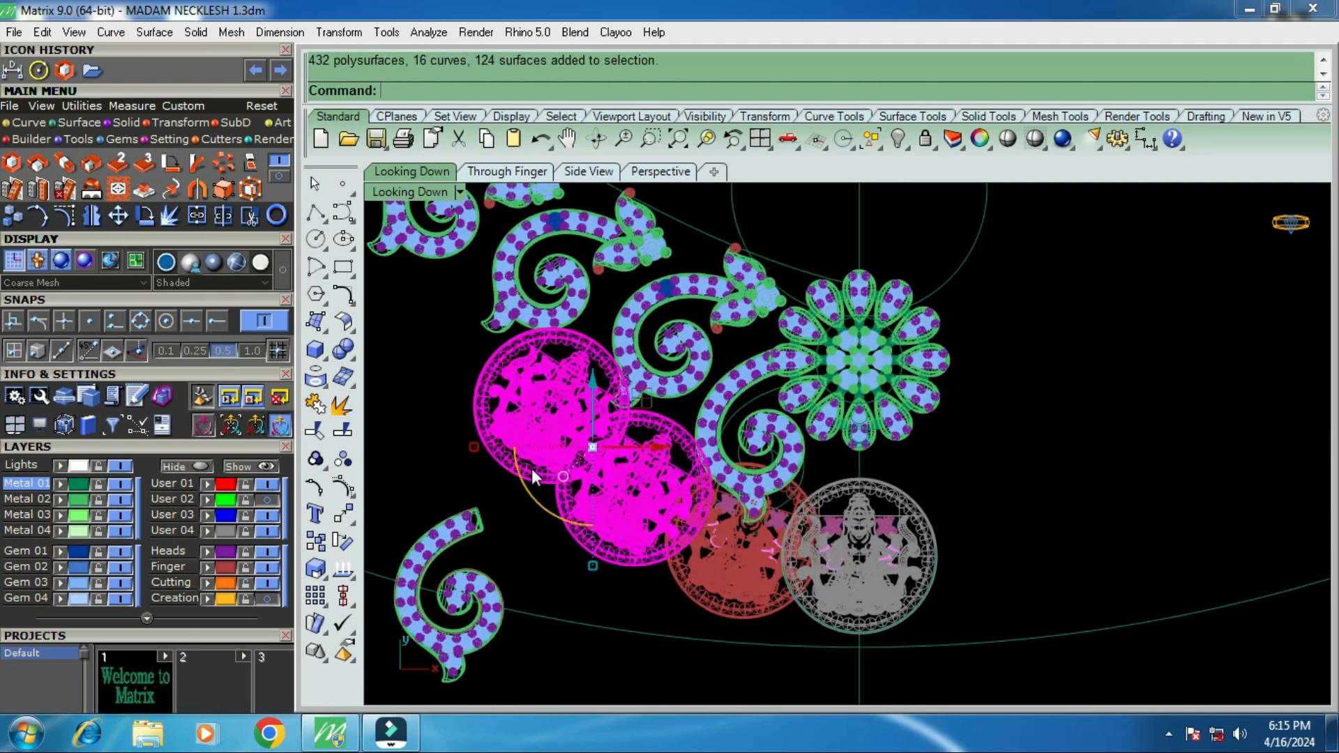
{"action": "left_click", "coordinate": [145, 217]}
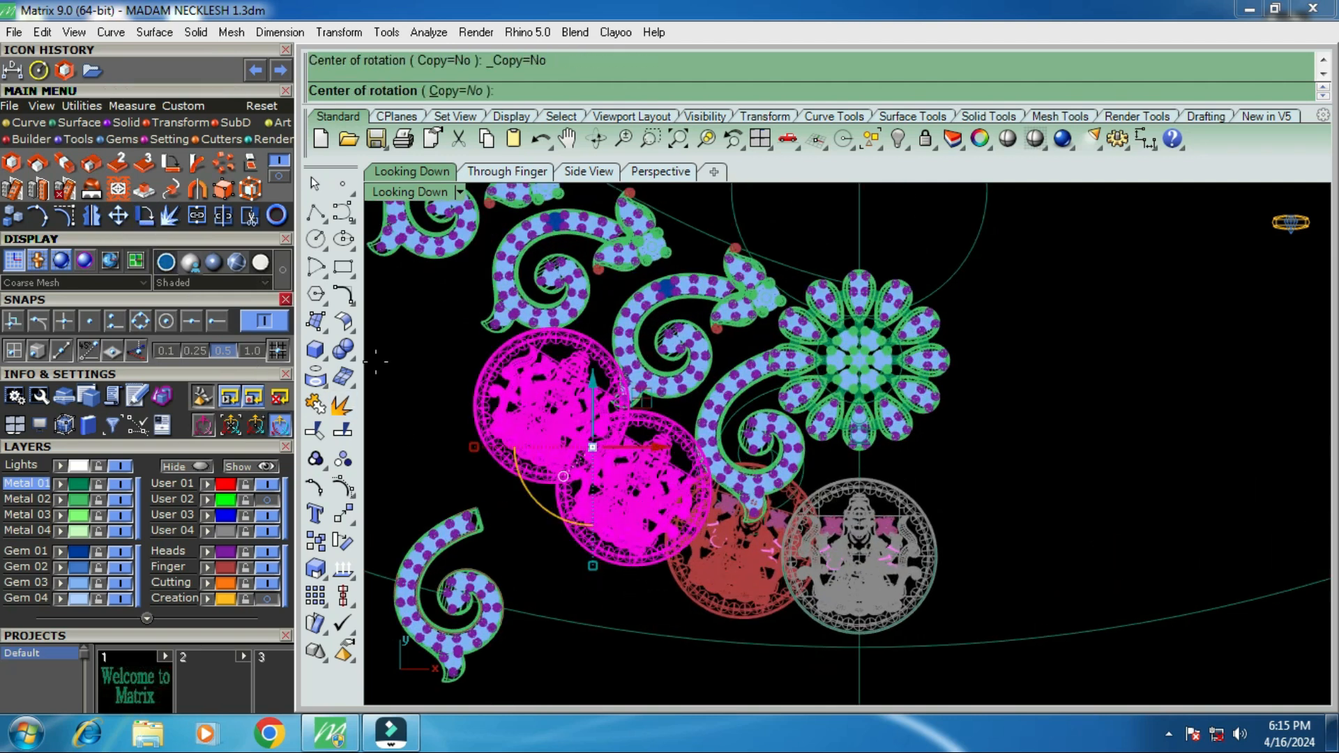
{"action": "left_click", "coordinate": [579, 435]}
{"action": "scroll", "coordinate": [711, 535], "scroll_direction": "up", "scroll_amount": 3}
{"action": "left_click", "coordinate": [708, 525]}
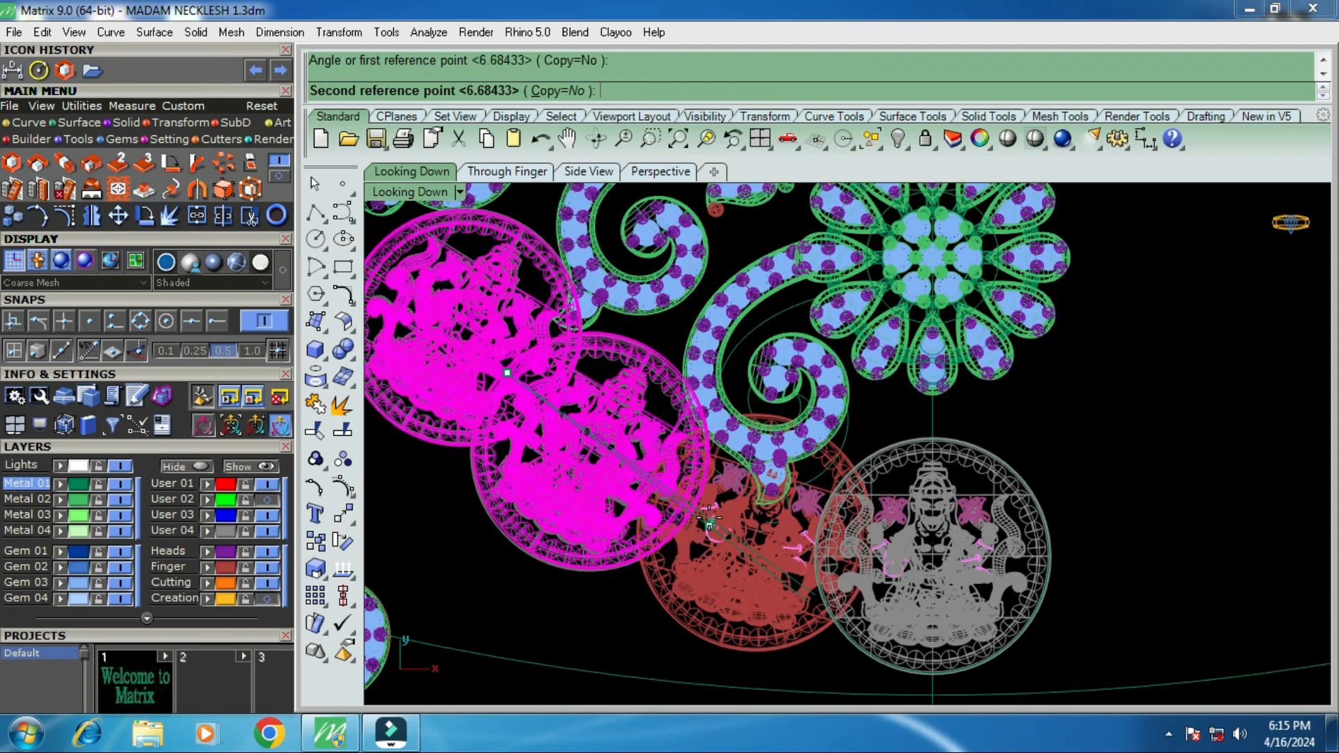
{"action": "left_click", "coordinate": [709, 516]}
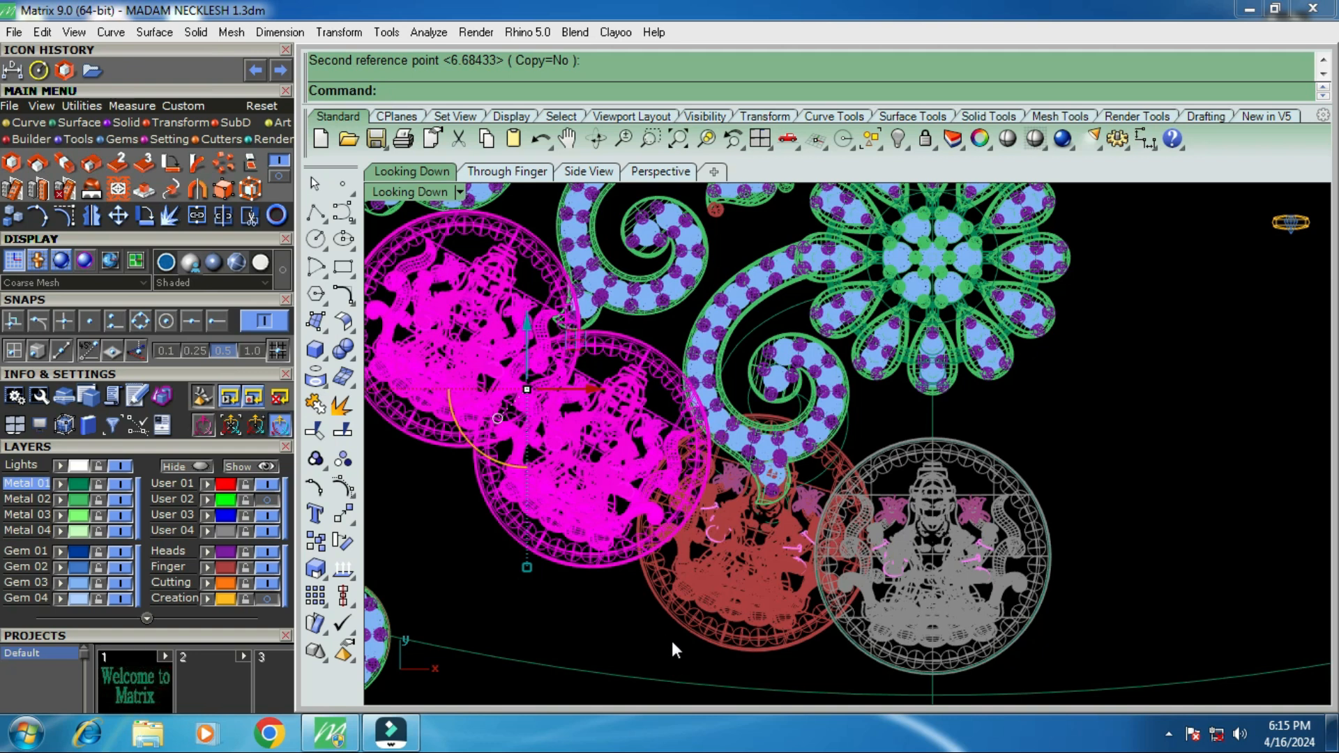
Select all three red coin groups, nudge them together by a very small amount with Move, and deselect them.
{"action": "left_click_drag", "start_coordinate": [671, 642], "coordinate": [600, 534]}
{"action": "left_click_drag", "start_coordinate": [476, 433], "coordinate": [476, 434]}
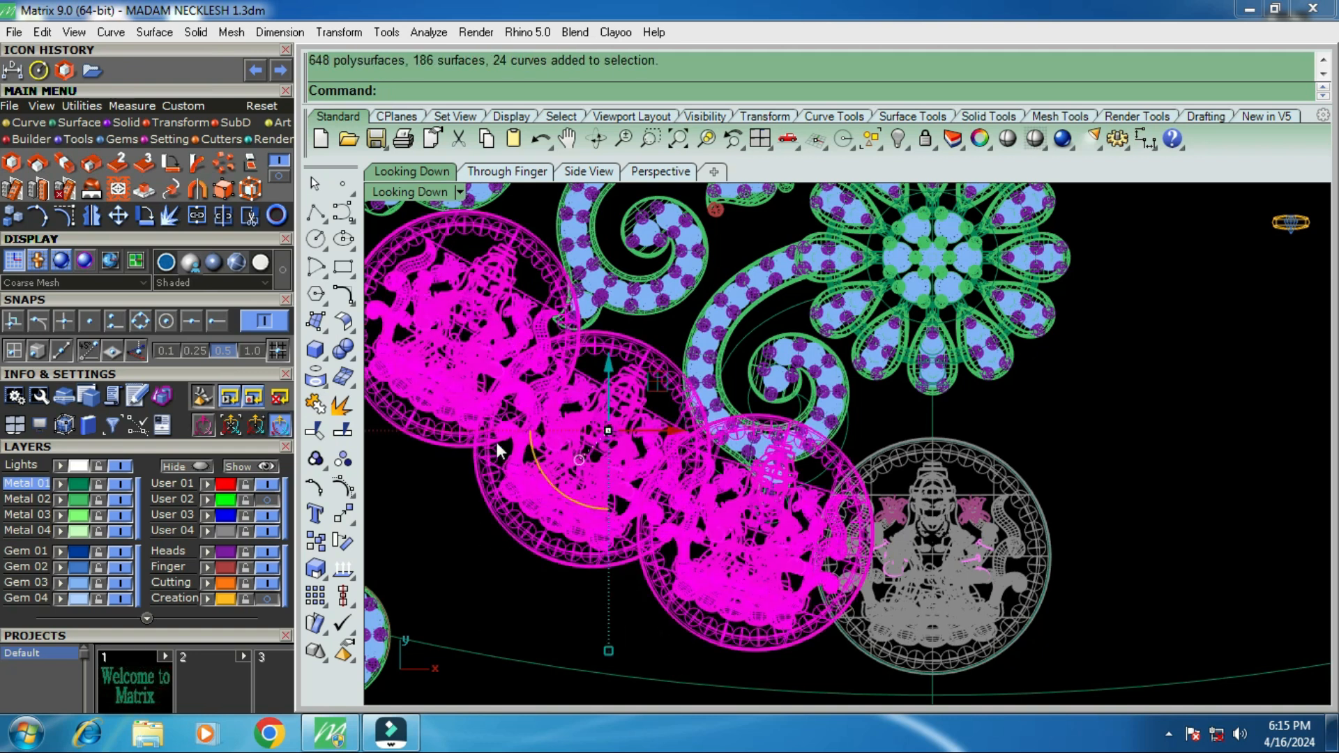
{"action": "left_click", "coordinate": [120, 215]}
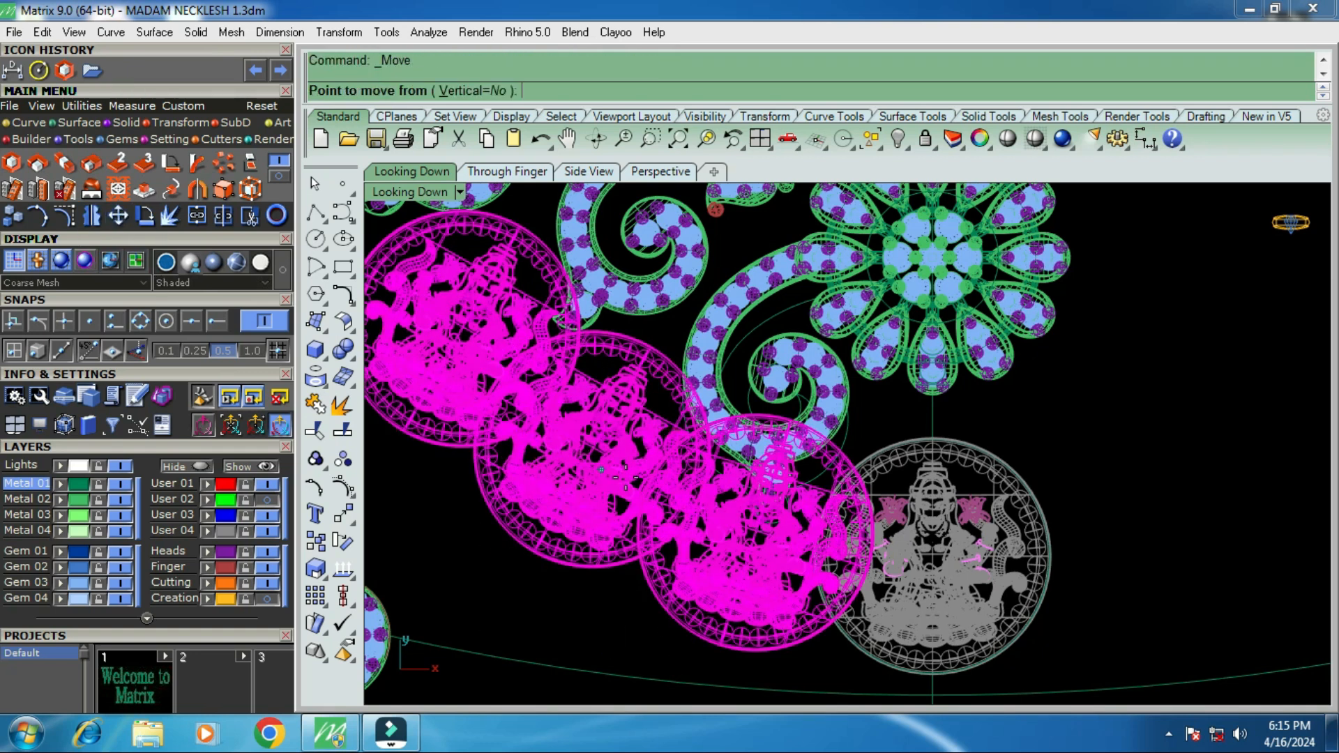
{"action": "scroll", "coordinate": [636, 486], "scroll_direction": "up", "scroll_amount": 3}
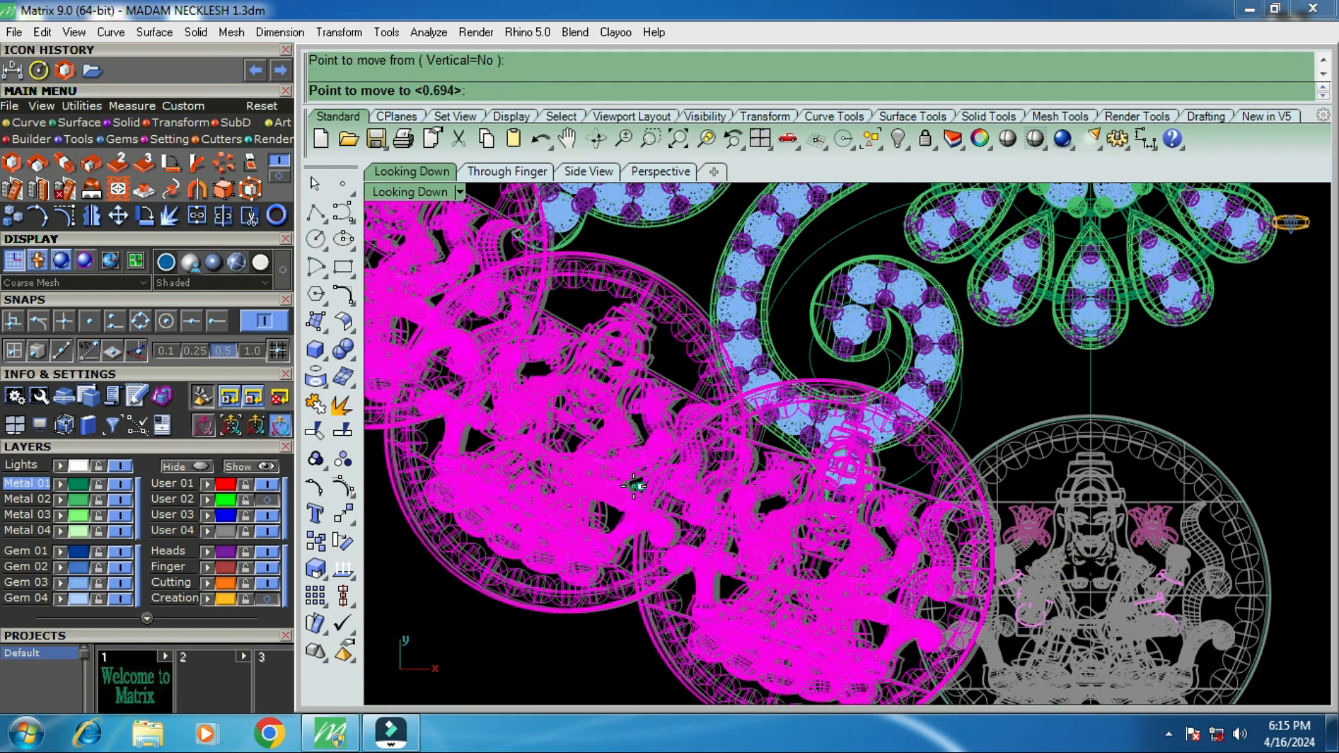
{"action": "left_click", "coordinate": [767, 517]}
{"action": "scroll", "coordinate": [768, 517], "scroll_direction": "down", "scroll_amount": 2}
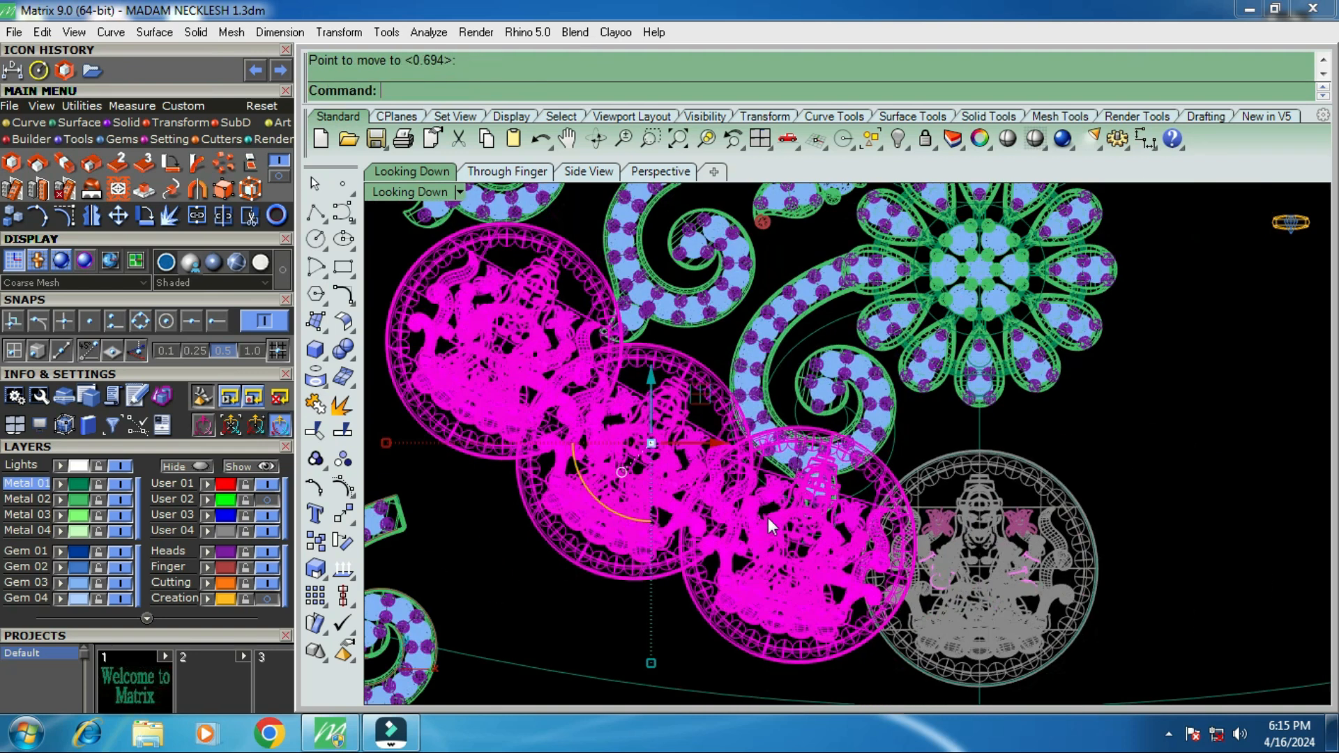
{"action": "scroll", "coordinate": [707, 503], "scroll_direction": "down", "scroll_amount": 2}
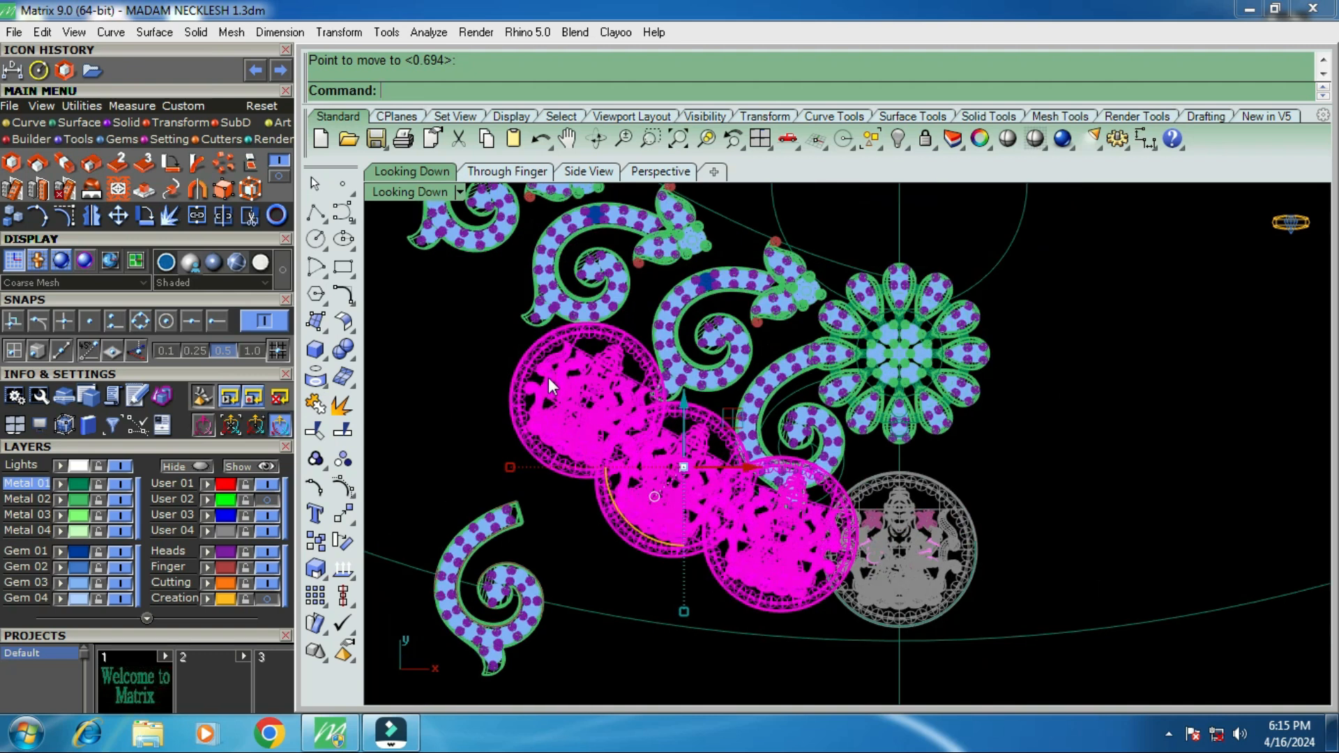
{"action": "key", "text": "Escape"}
Select the two outermost red coins and nudge them together slightly upward and outward with Move, away from the red coin beside the grey one.
{"action": "scroll", "coordinate": [610, 382], "scroll_direction": "down", "scroll_amount": 2}
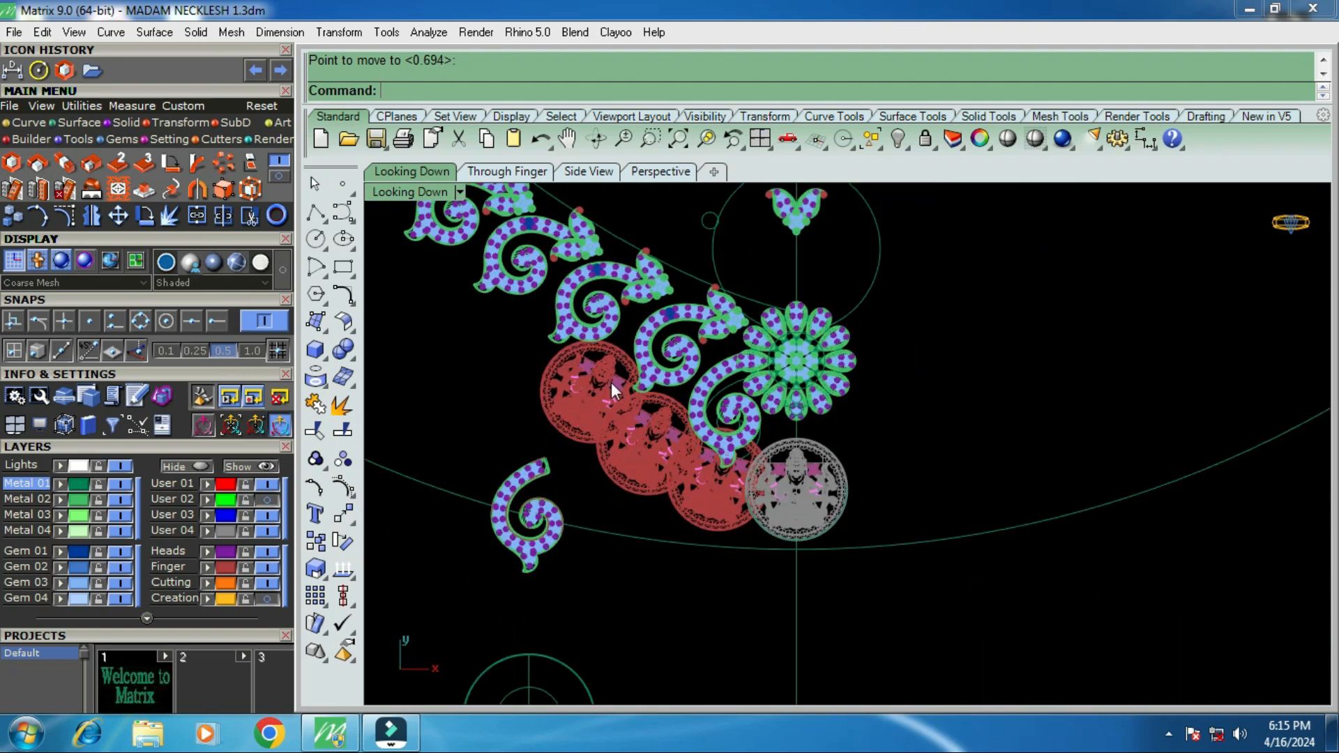
{"action": "scroll", "coordinate": [614, 352], "scroll_direction": "up", "scroll_amount": 2}
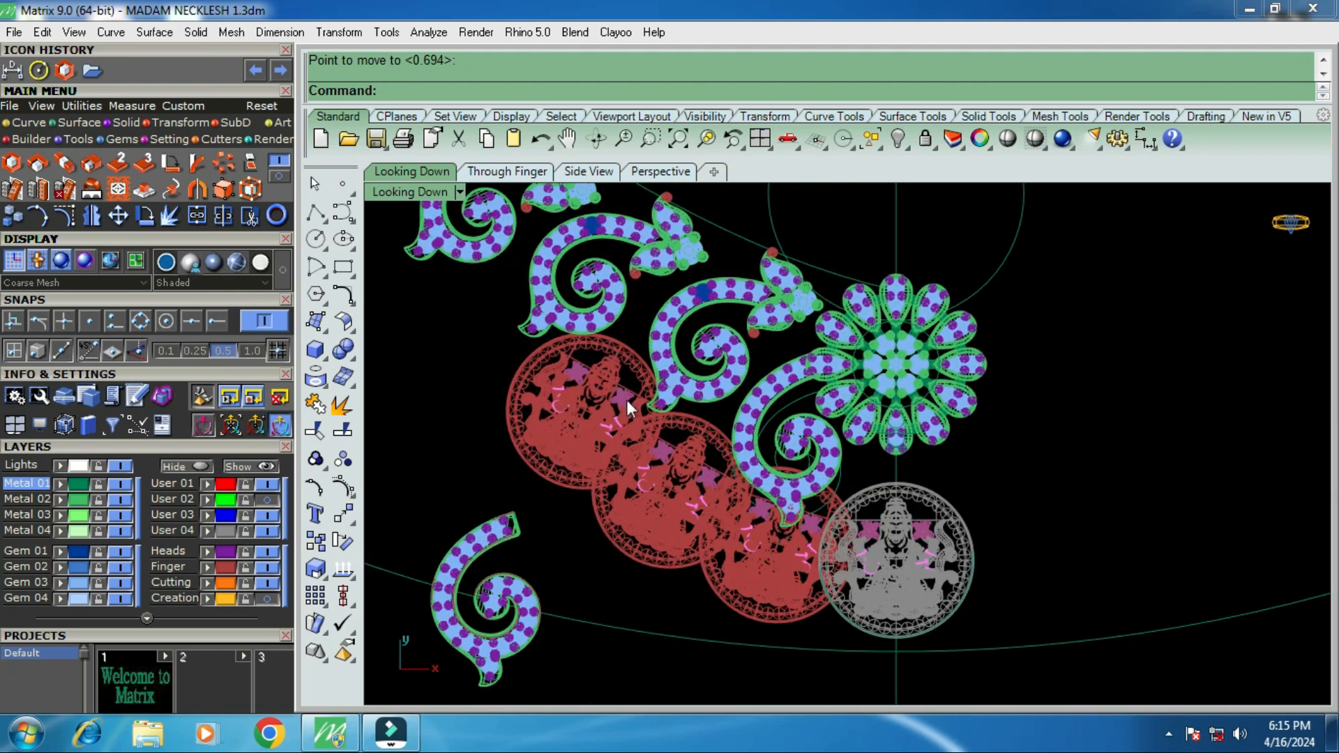
{"action": "scroll", "coordinate": [712, 447], "scroll_direction": "down", "scroll_amount": 2}
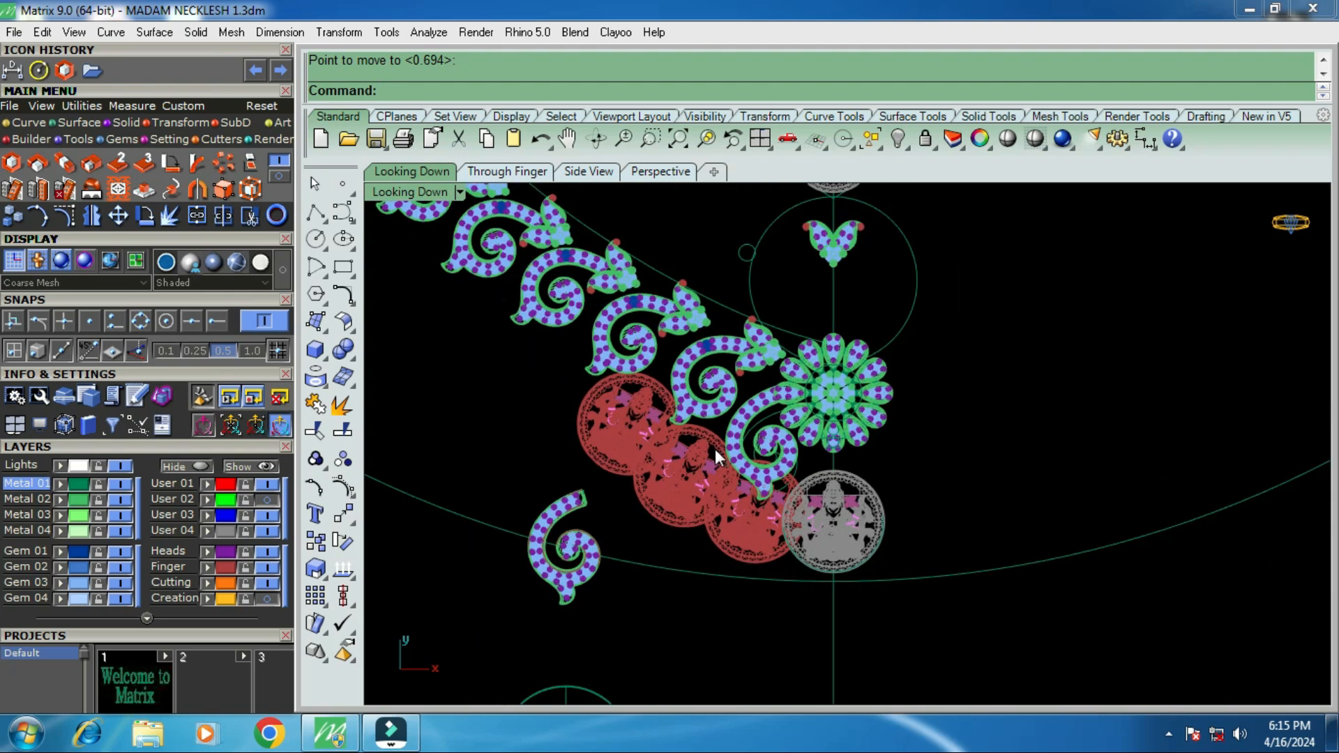
{"action": "scroll", "coordinate": [649, 418], "scroll_direction": "up", "scroll_amount": 2}
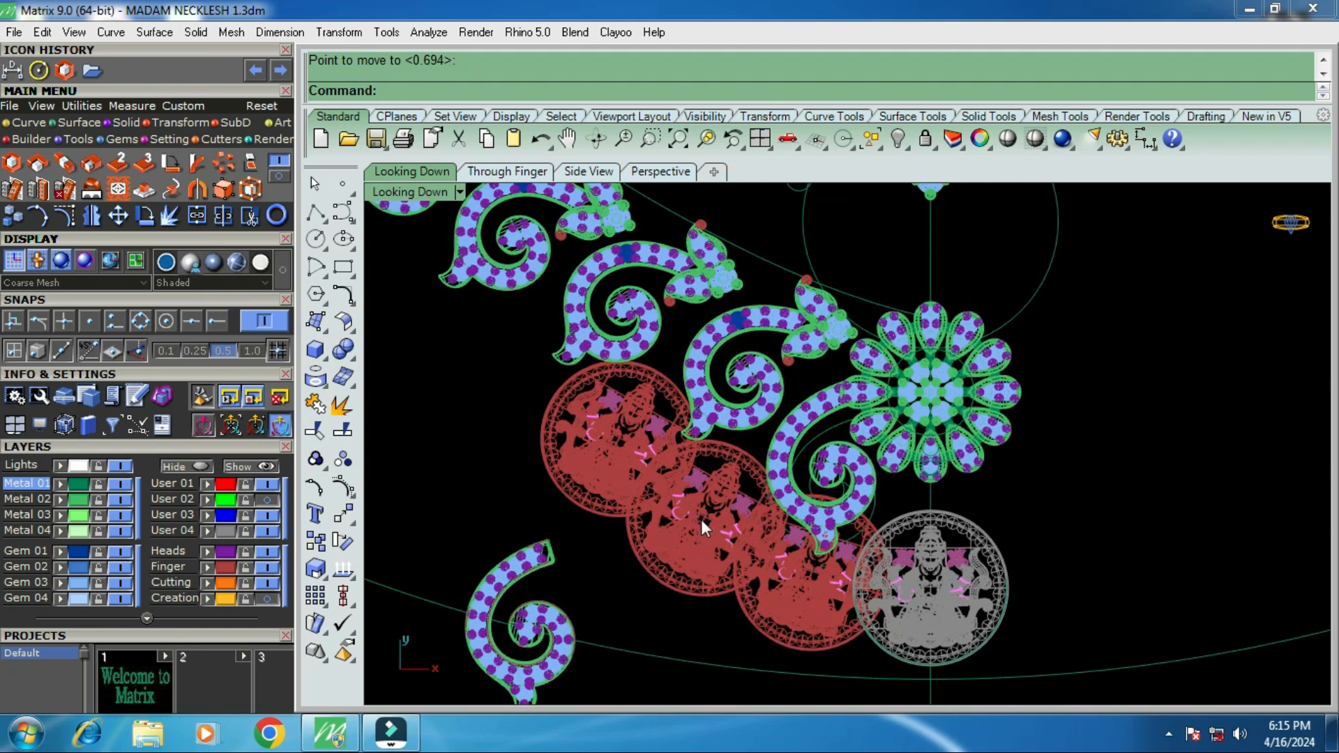
{"action": "left_click", "coordinate": [701, 520]}
{"action": "scroll", "coordinate": [730, 530], "scroll_direction": "up", "scroll_amount": 2}
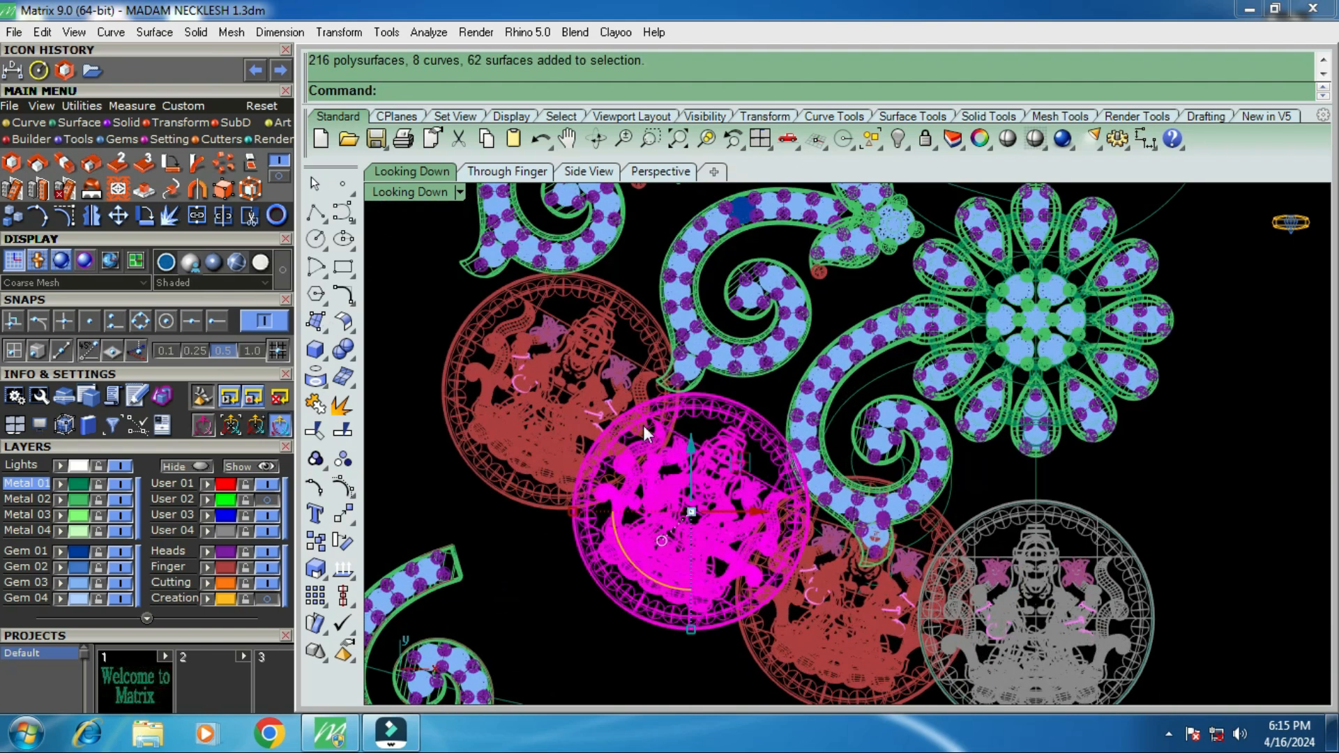
{"action": "scroll", "coordinate": [697, 459], "scroll_direction": "down", "scroll_amount": 3}
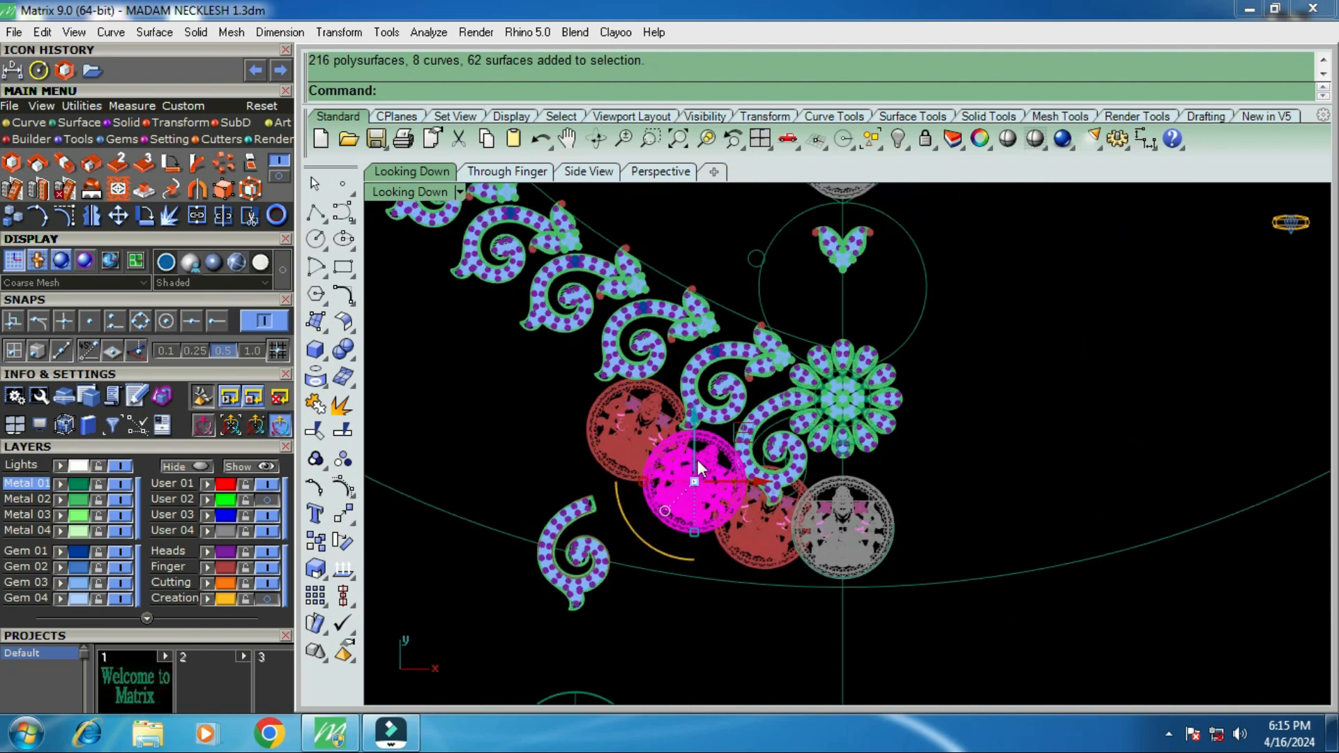
{"action": "scroll", "coordinate": [697, 458], "scroll_direction": "up", "scroll_amount": 1}
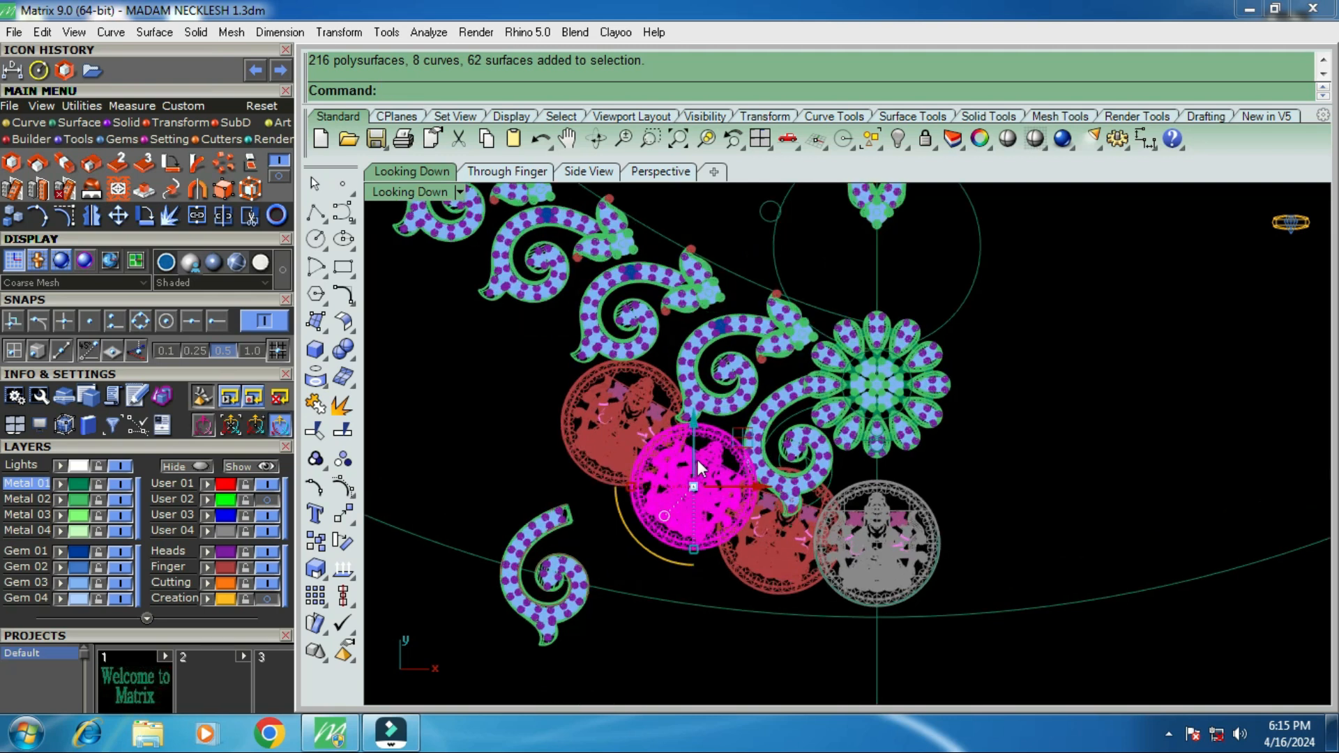
{"action": "scroll", "coordinate": [655, 386], "scroll_direction": "up", "scroll_amount": 1}
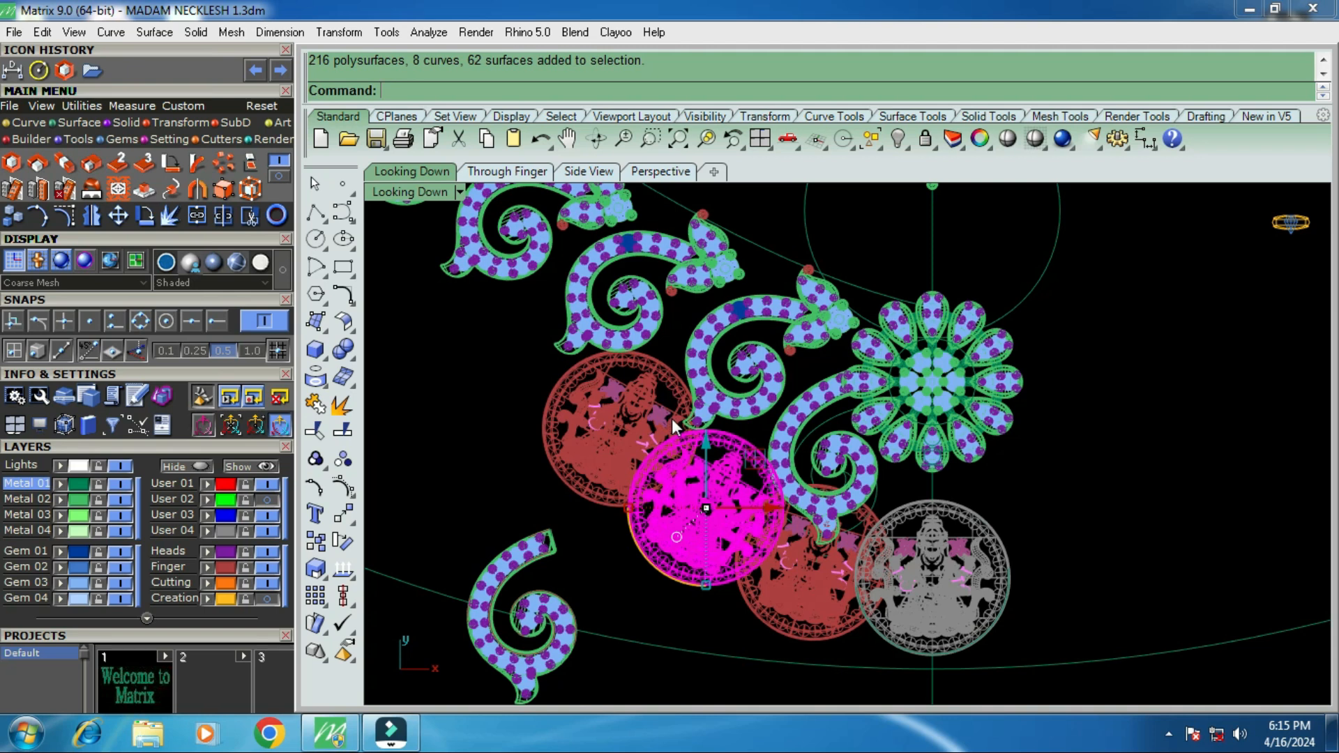
{"action": "scroll", "coordinate": [673, 419], "scroll_direction": "up", "scroll_amount": 1}
{"action": "left_click_drag", "start_coordinate": [677, 334], "coordinate": [647, 493]}
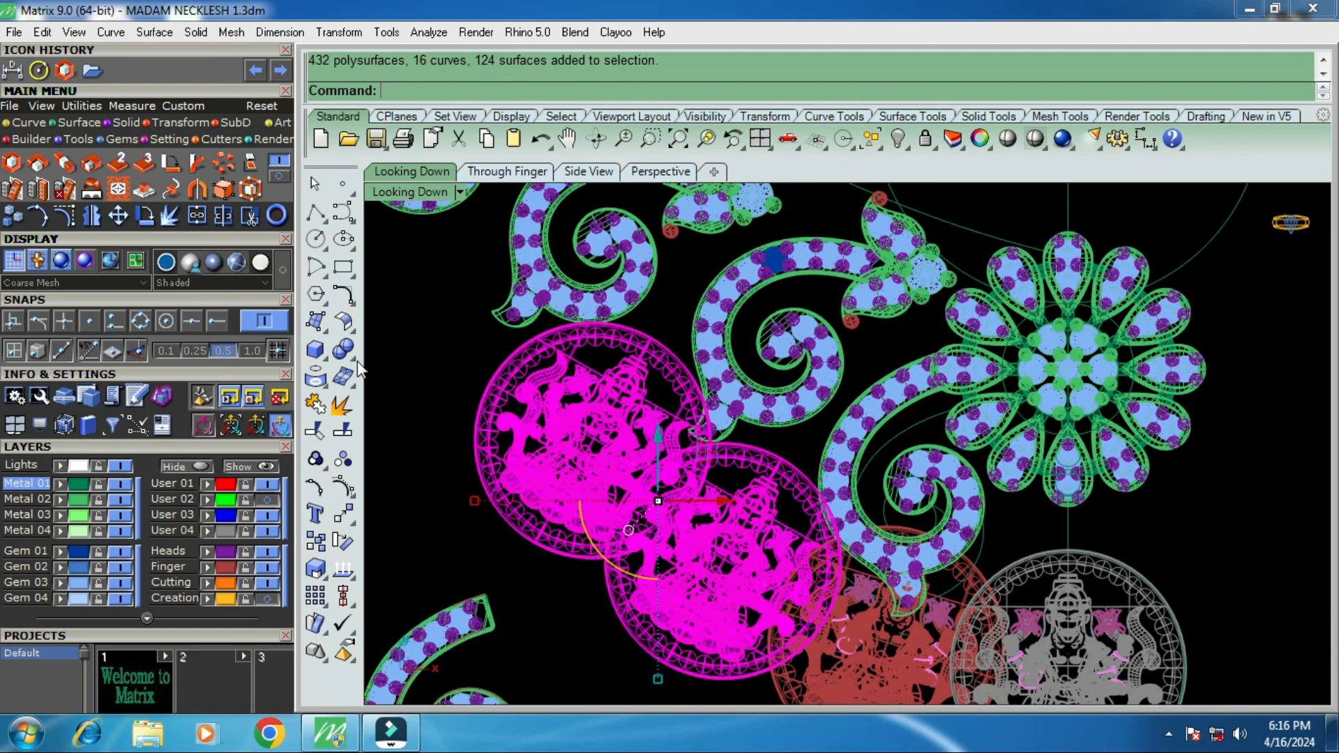
{"action": "left_click", "coordinate": [117, 216]}
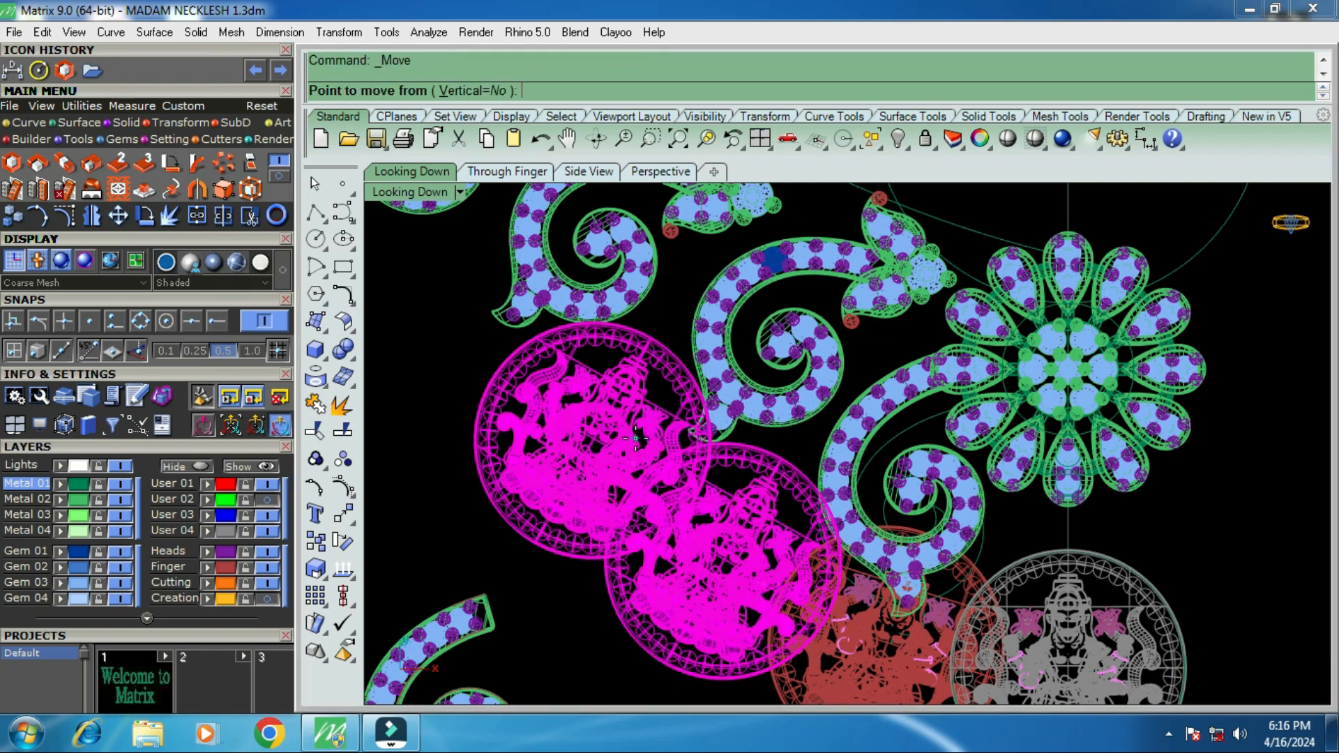
{"action": "left_click", "coordinate": [627, 437]}
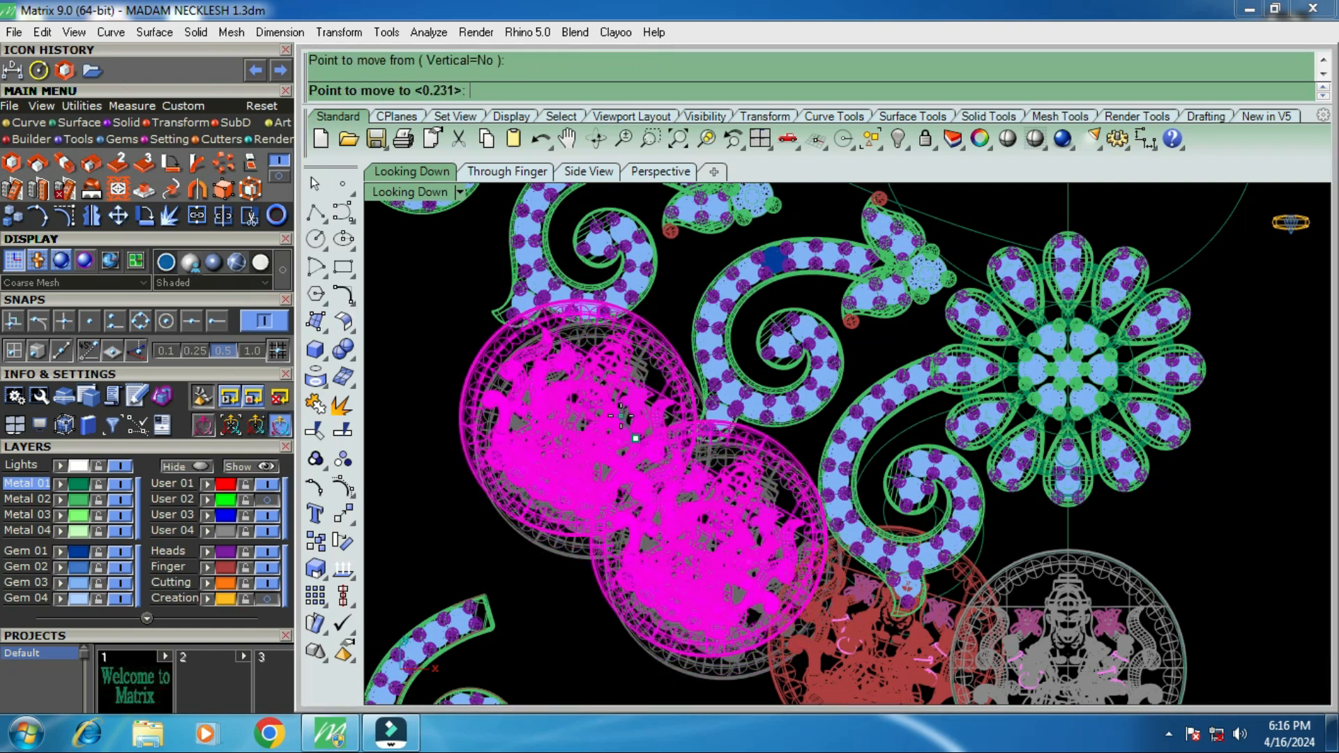
{"action": "left_click", "coordinate": [629, 422]}
{"action": "left_click", "coordinate": [646, 425]}
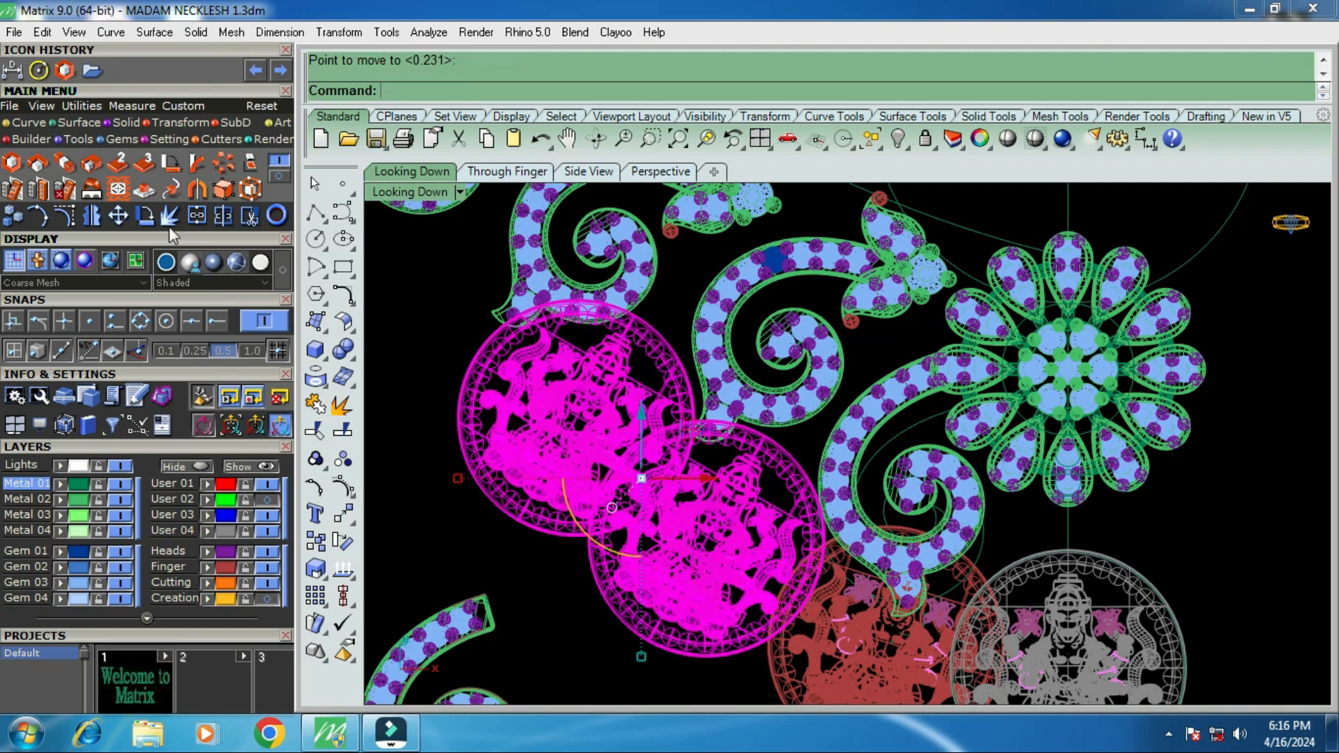
Rotate the two selected red coins very slightly counterclockwise about a point on the upper rim of the outermost coin.
{"action": "left_click", "coordinate": [145, 214]}
{"action": "left_click", "coordinate": [526, 351]}
{"action": "left_click", "coordinate": [753, 510]}
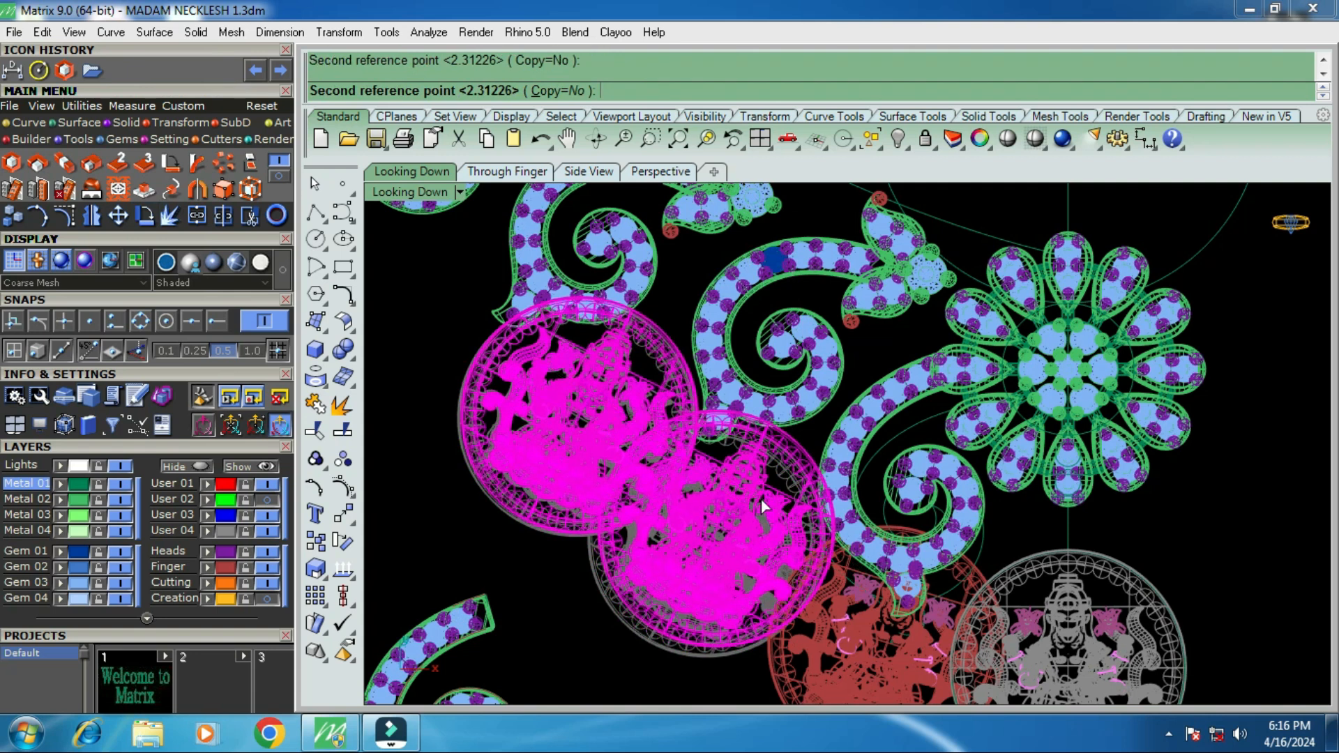
{"action": "left_click", "coordinate": [761, 503]}
Compare the red coins' spacing with the reference picture by briefly showing the User 02 layer, hide it again and deselect the coins.
{"action": "scroll", "coordinate": [730, 460], "scroll_direction": "down", "scroll_amount": 5}
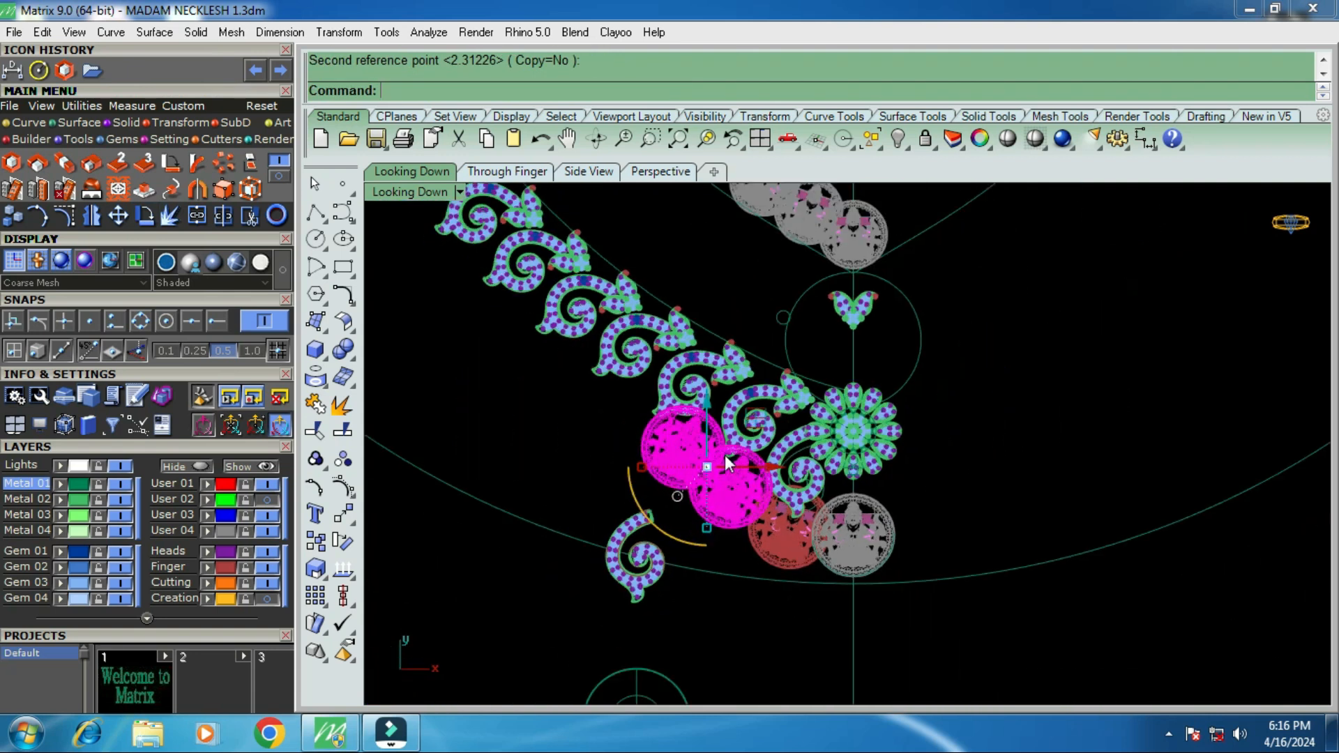
{"action": "scroll", "coordinate": [808, 538], "scroll_direction": "up", "scroll_amount": 3}
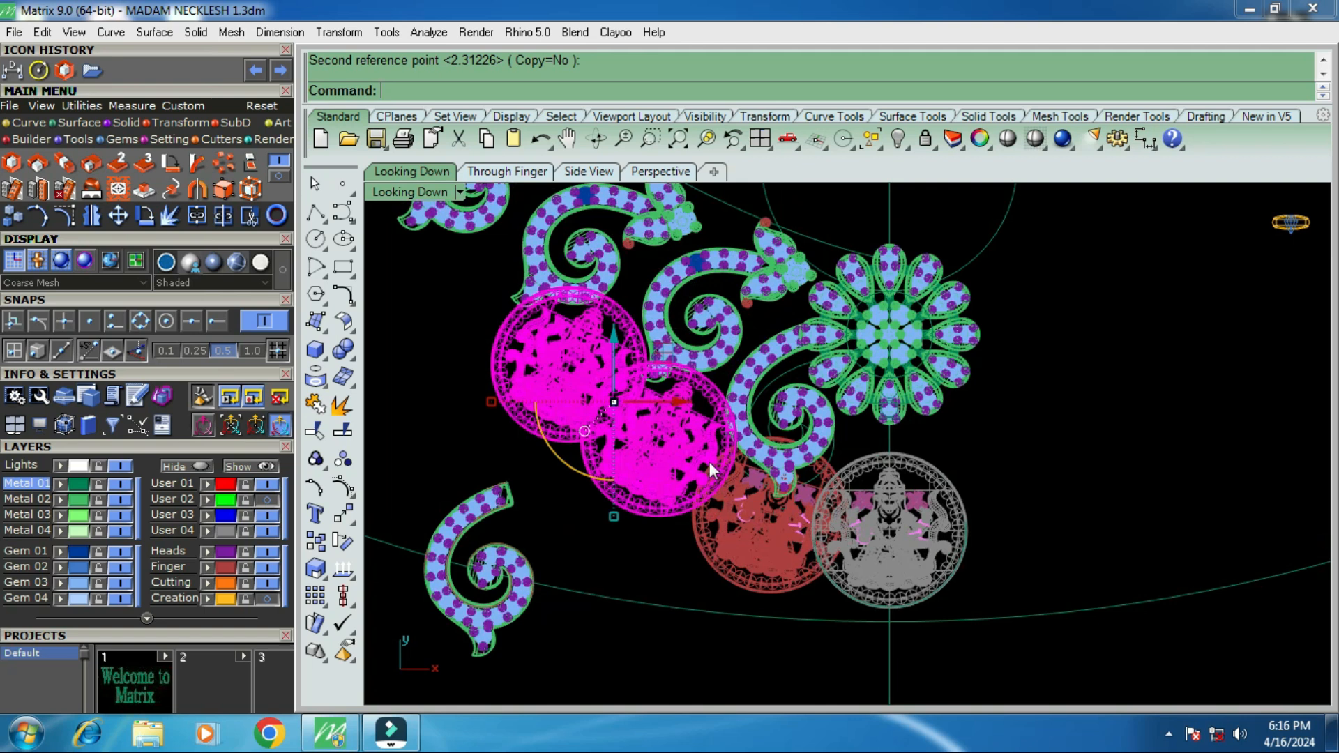
{"action": "scroll", "coordinate": [795, 498], "scroll_direction": "down", "scroll_amount": 2}
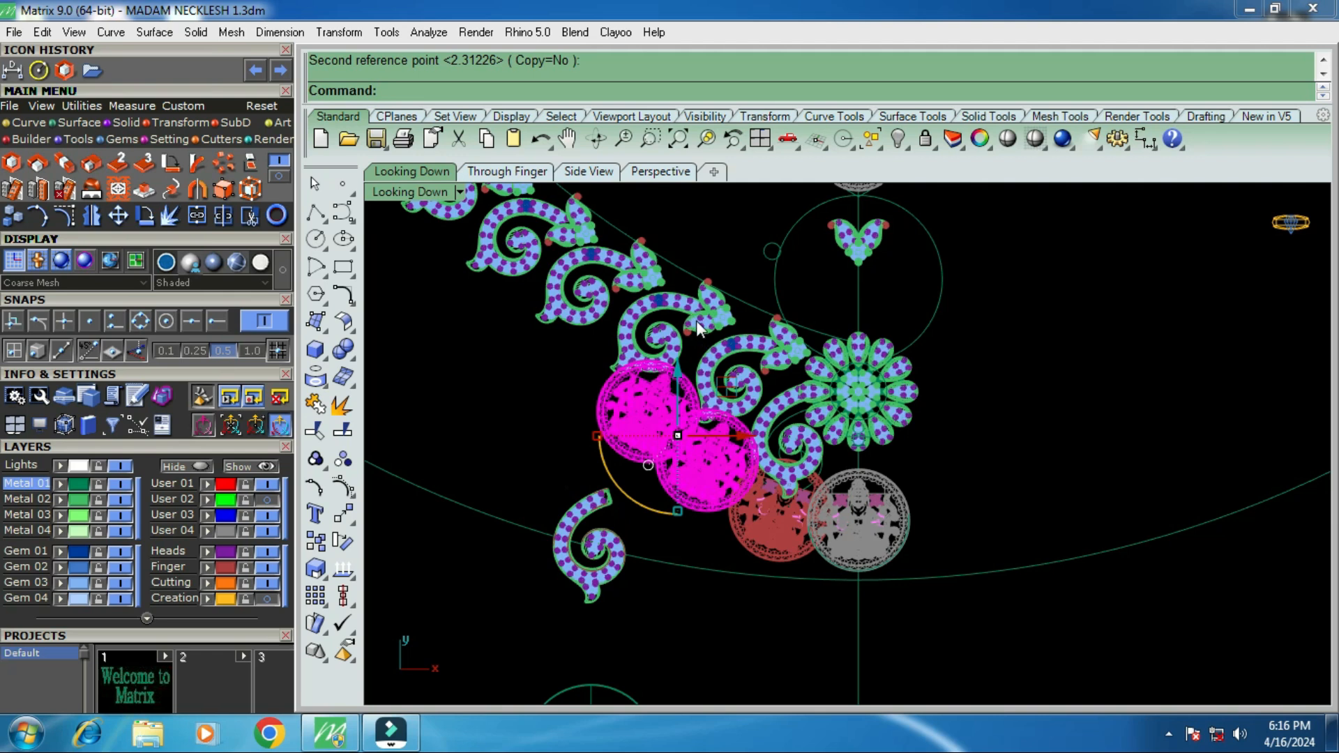
{"action": "scroll", "coordinate": [697, 320], "scroll_direction": "up", "scroll_amount": 2}
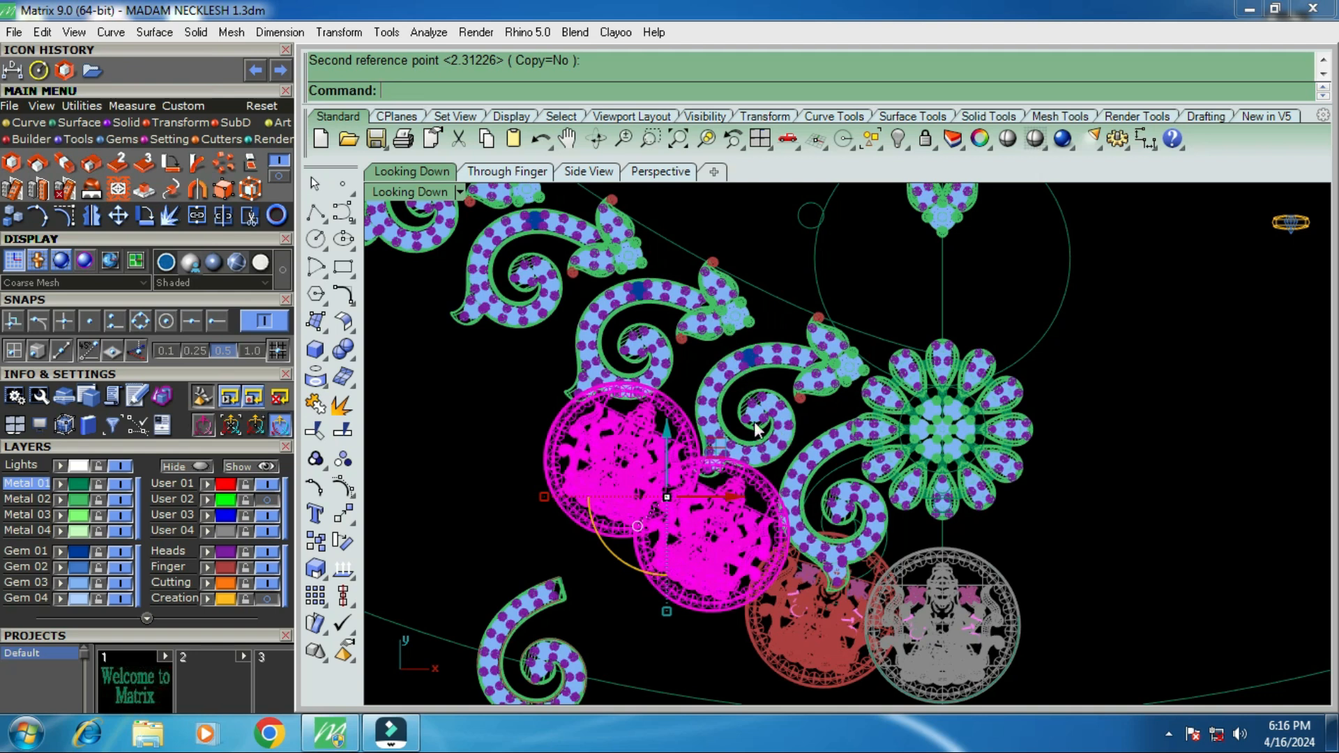
{"action": "scroll", "coordinate": [963, 499], "scroll_direction": "down", "scroll_amount": 2}
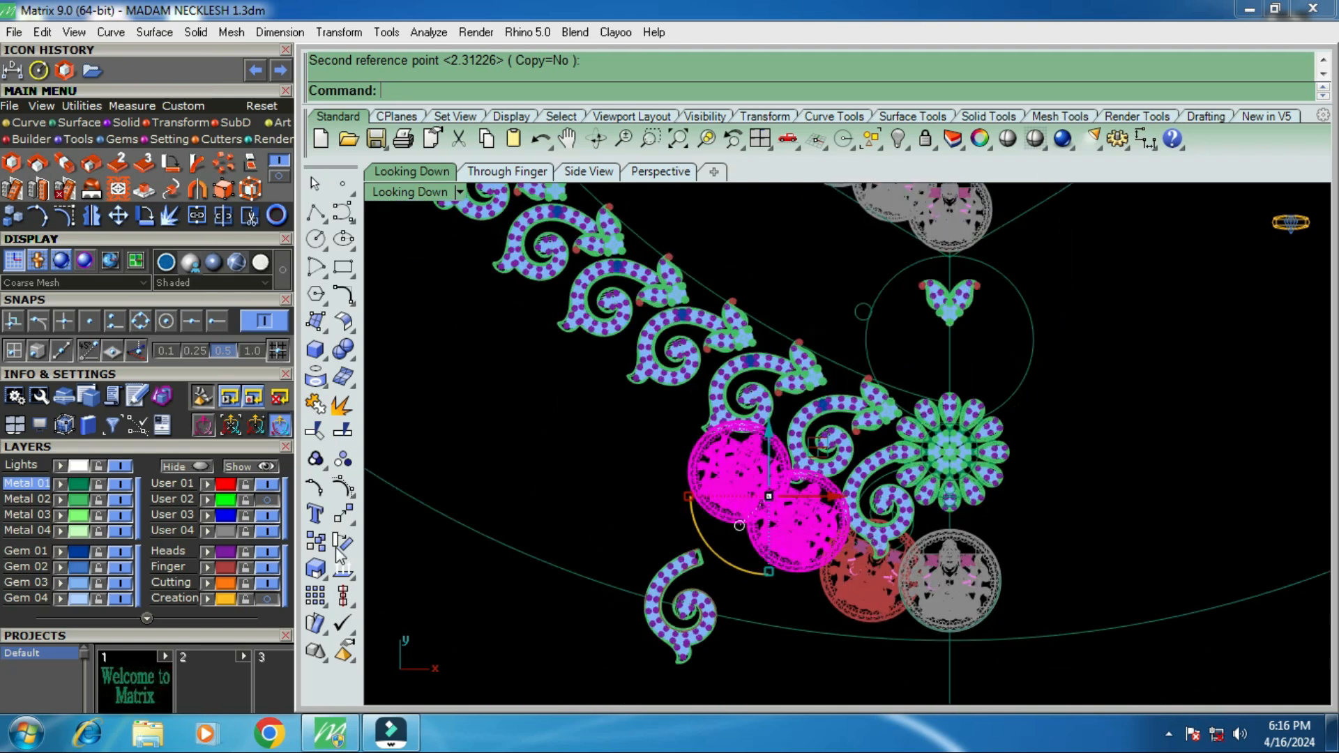
{"action": "scroll", "coordinate": [809, 376], "scroll_direction": "up", "scroll_amount": 1}
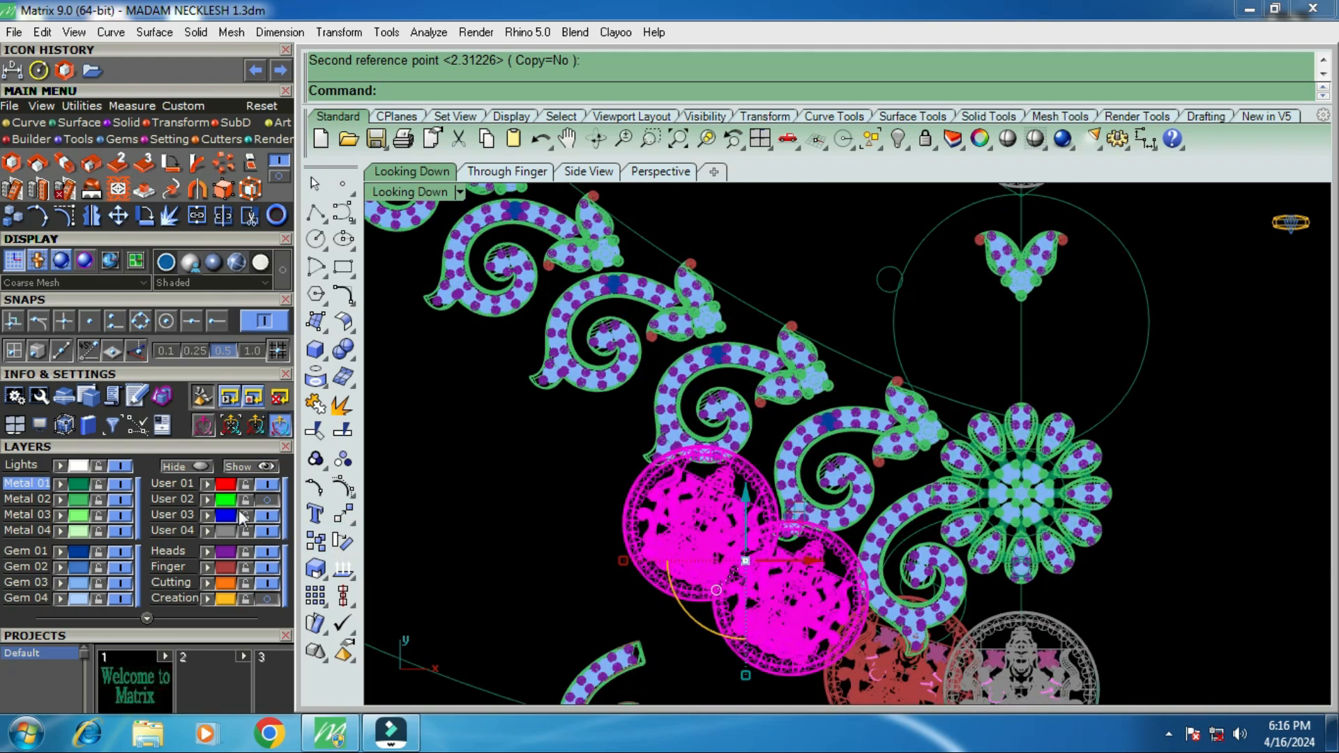
{"action": "left_click", "coordinate": [267, 499]}
{"action": "scroll", "coordinate": [759, 447], "scroll_direction": "down", "scroll_amount": 3}
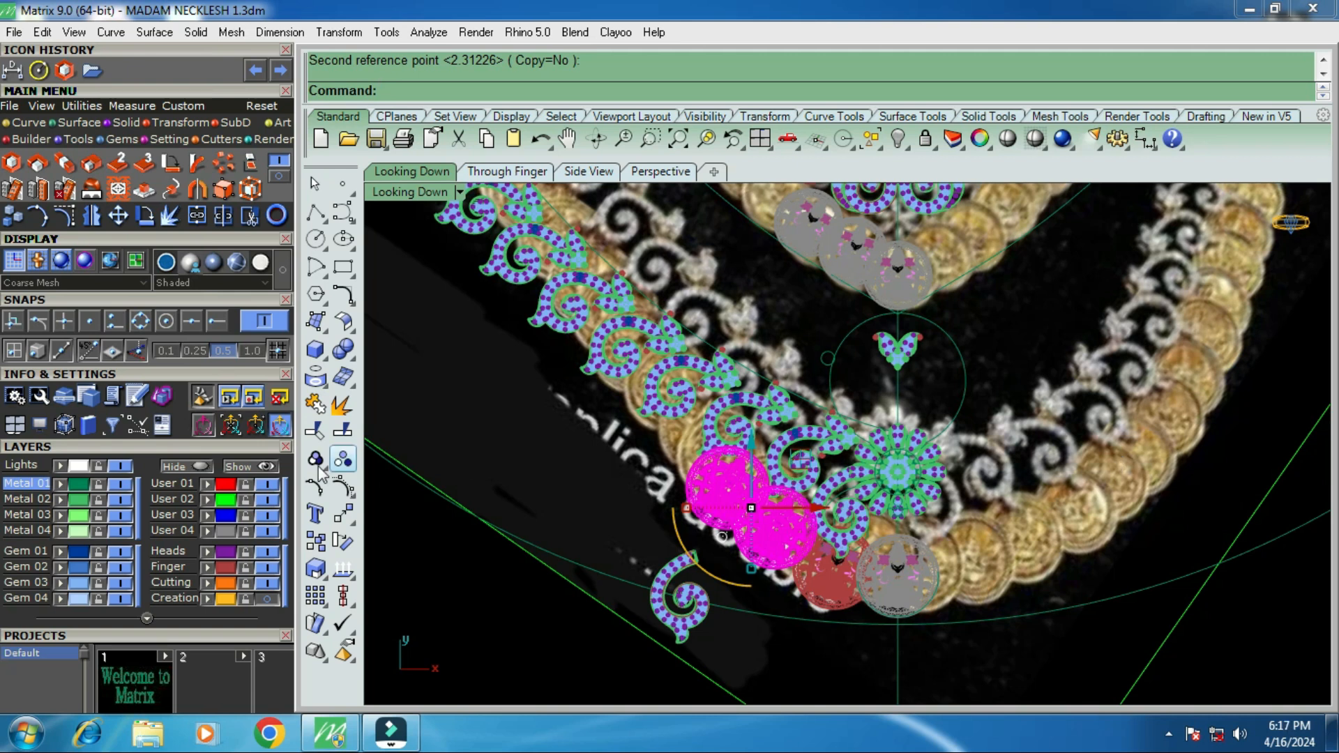
{"action": "left_click", "coordinate": [266, 499]}
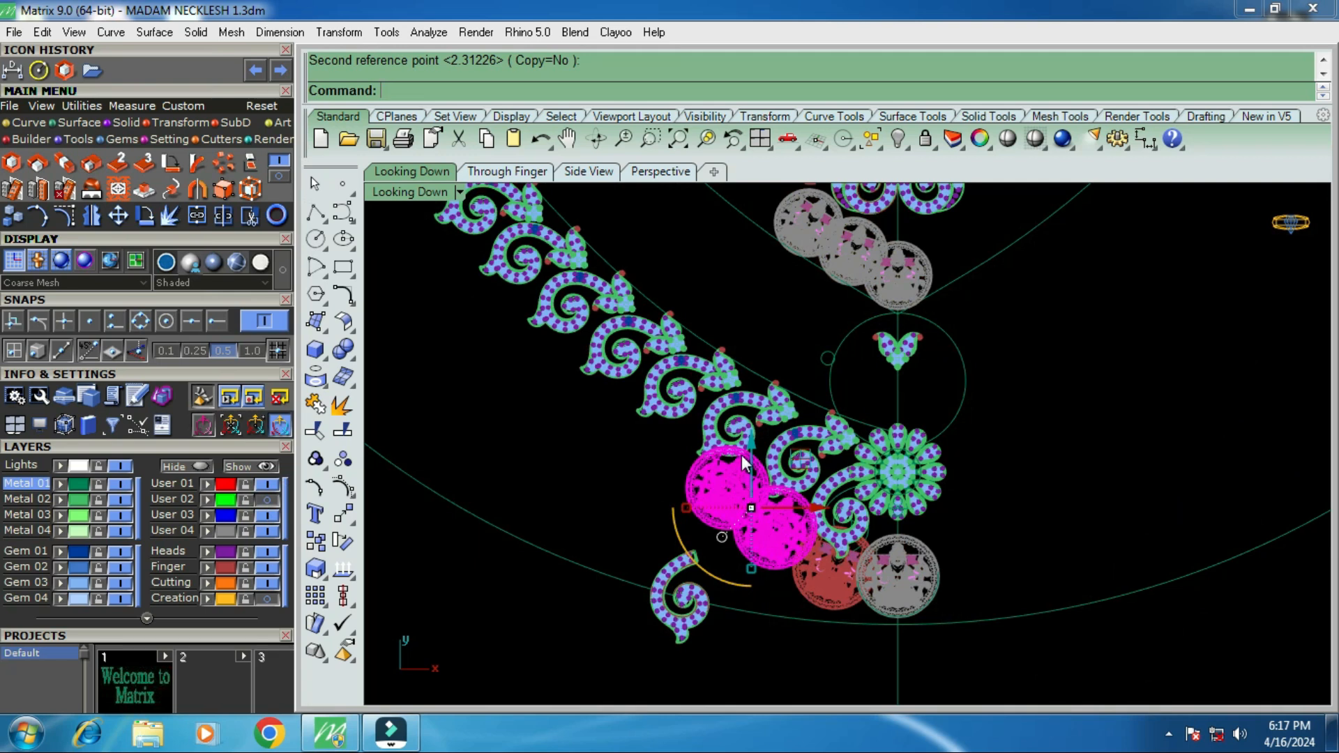
{"action": "key", "text": "Escape"}
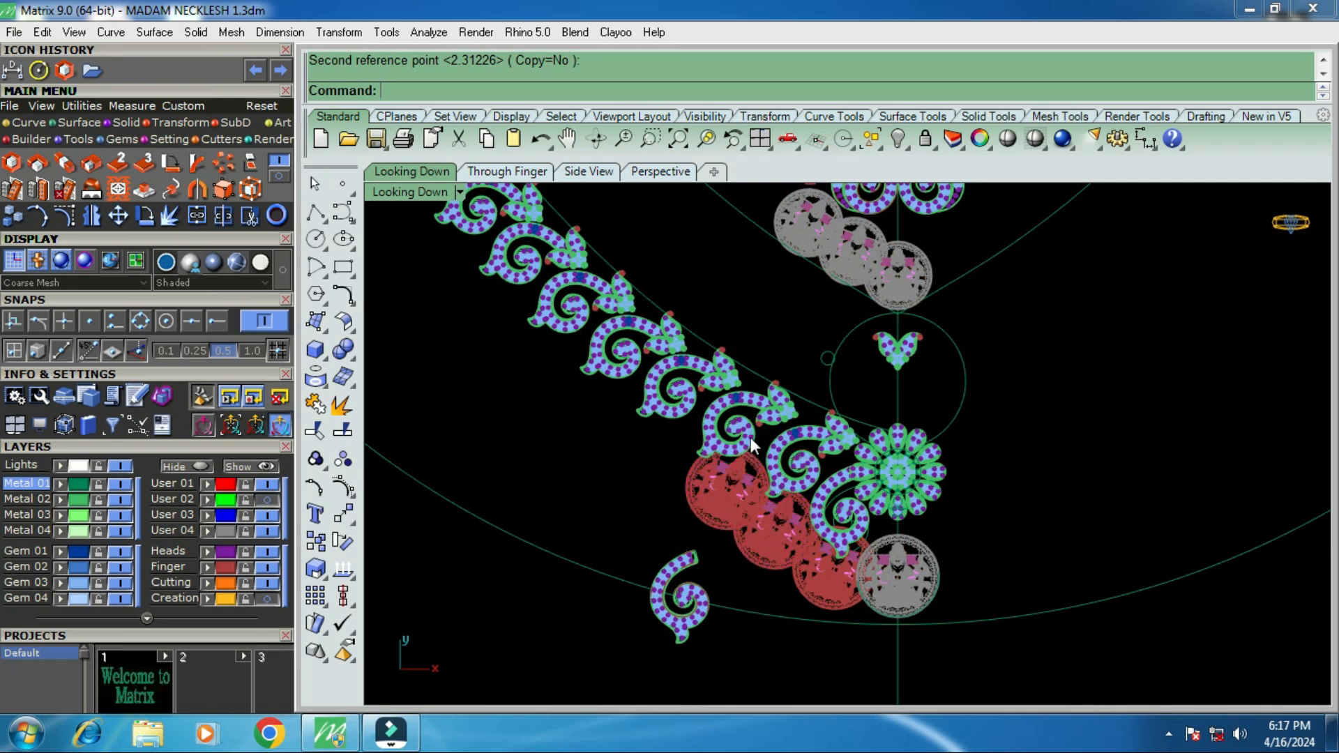
Delete the third to sixth gem-set scroll motifs of the outer strand, counted from the flower.
{"action": "scroll", "coordinate": [756, 453], "scroll_direction": "down", "scroll_amount": 4}
{"action": "scroll", "coordinate": [819, 495], "scroll_direction": "up", "scroll_amount": 4}
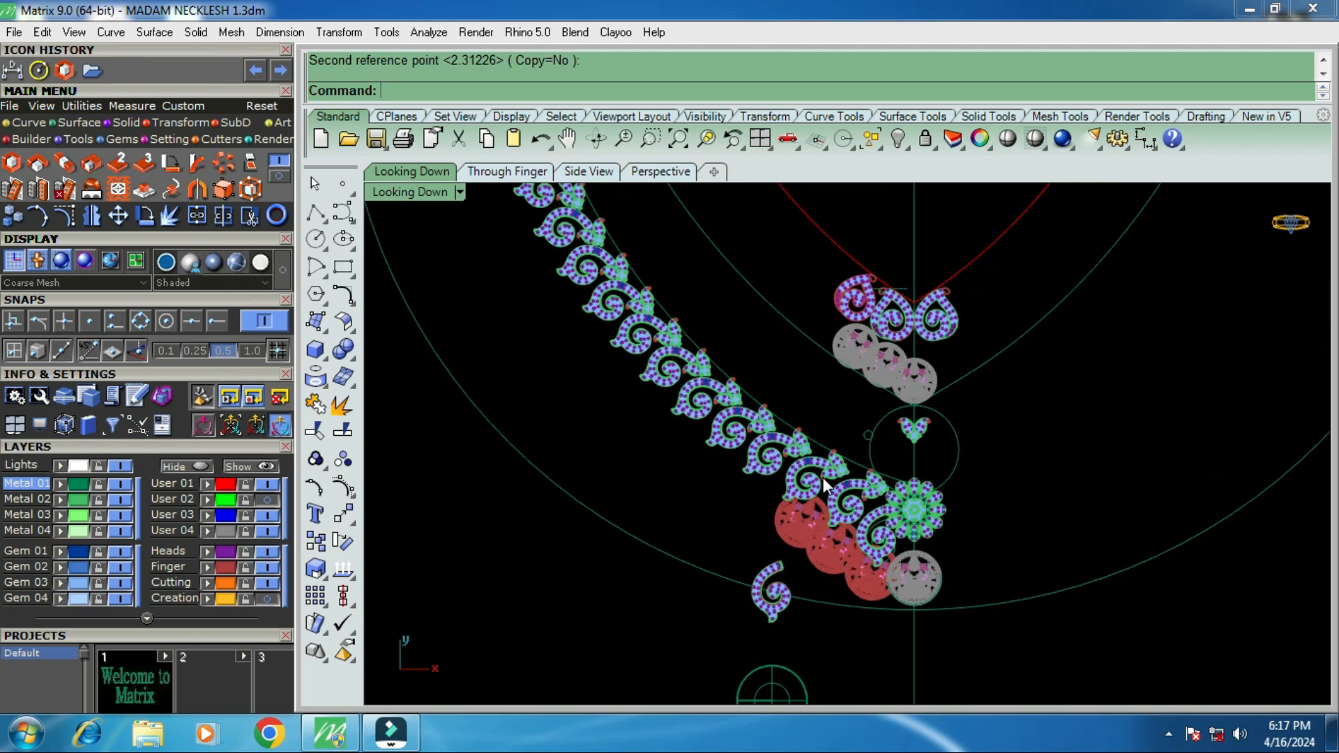
{"action": "left_click", "coordinate": [821, 494]}
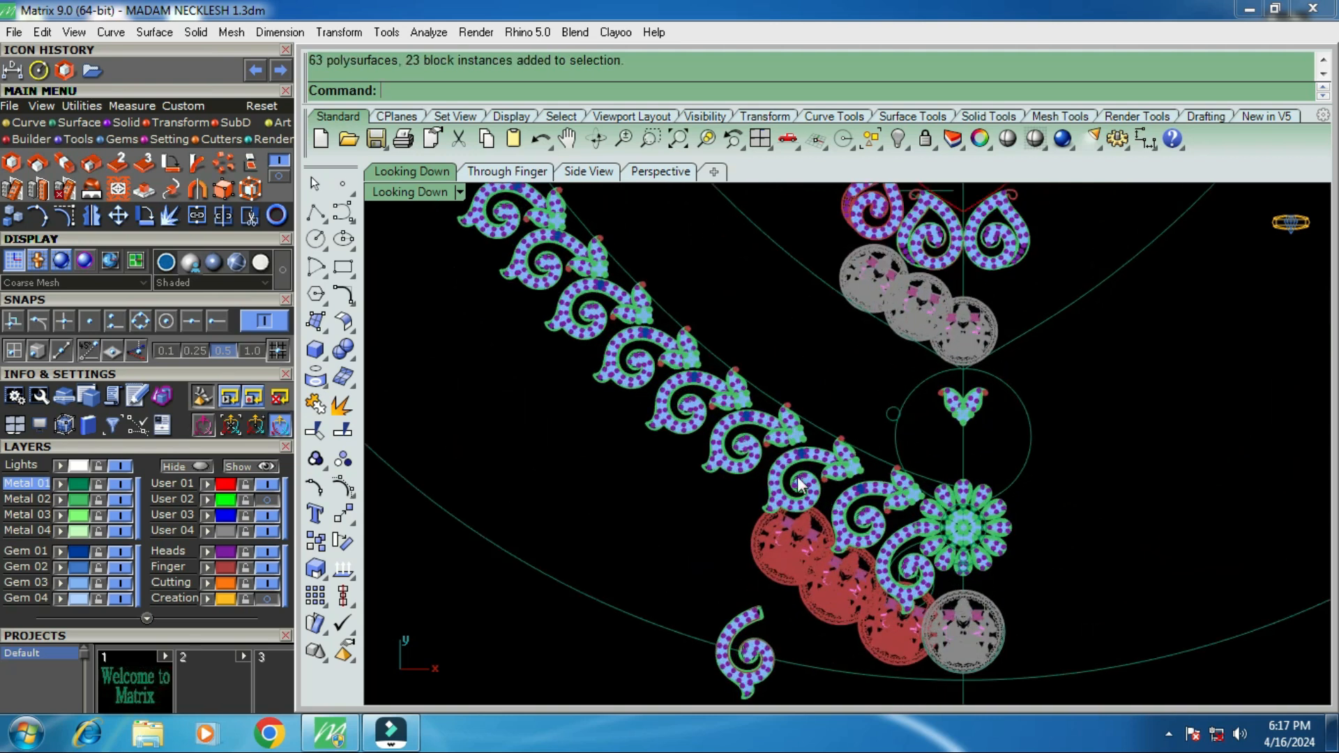
{"action": "left_click", "coordinate": [750, 442], "text": "shift"}
{"action": "left_click", "coordinate": [704, 405], "text": "shift"}
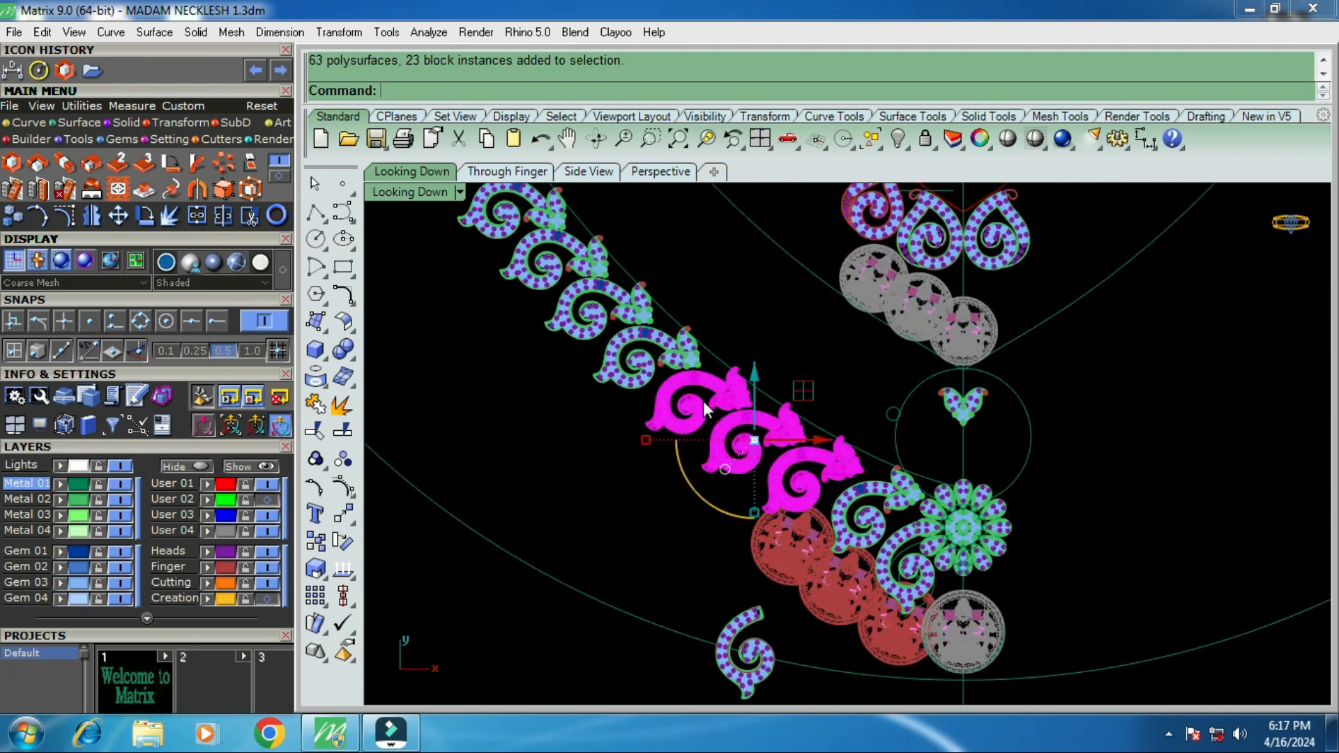
{"action": "left_click", "coordinate": [675, 359], "text": "shift"}
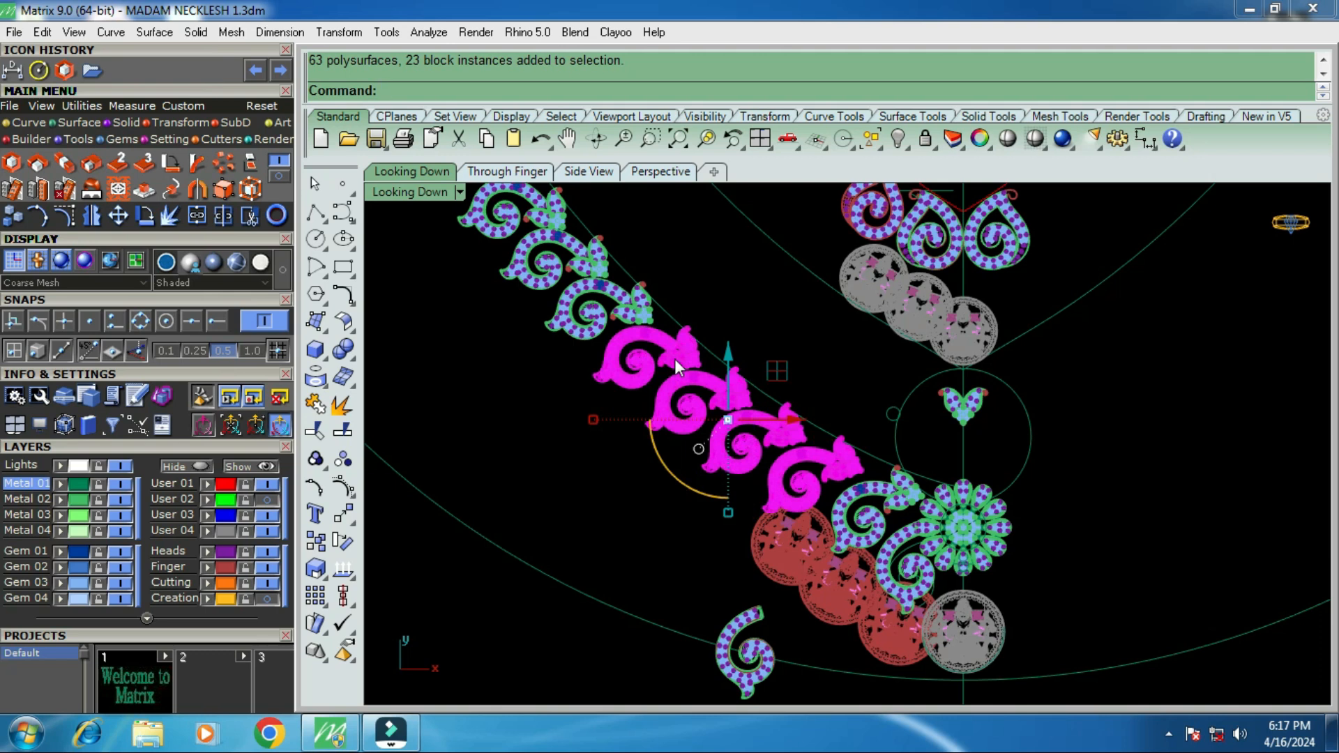
{"action": "key", "text": "Delete"}
Select the two outermost red coins with the leafed scroll motif above them and move them together slightly toward the flower.
{"action": "scroll", "coordinate": [889, 630], "scroll_direction": "up", "scroll_amount": 4}
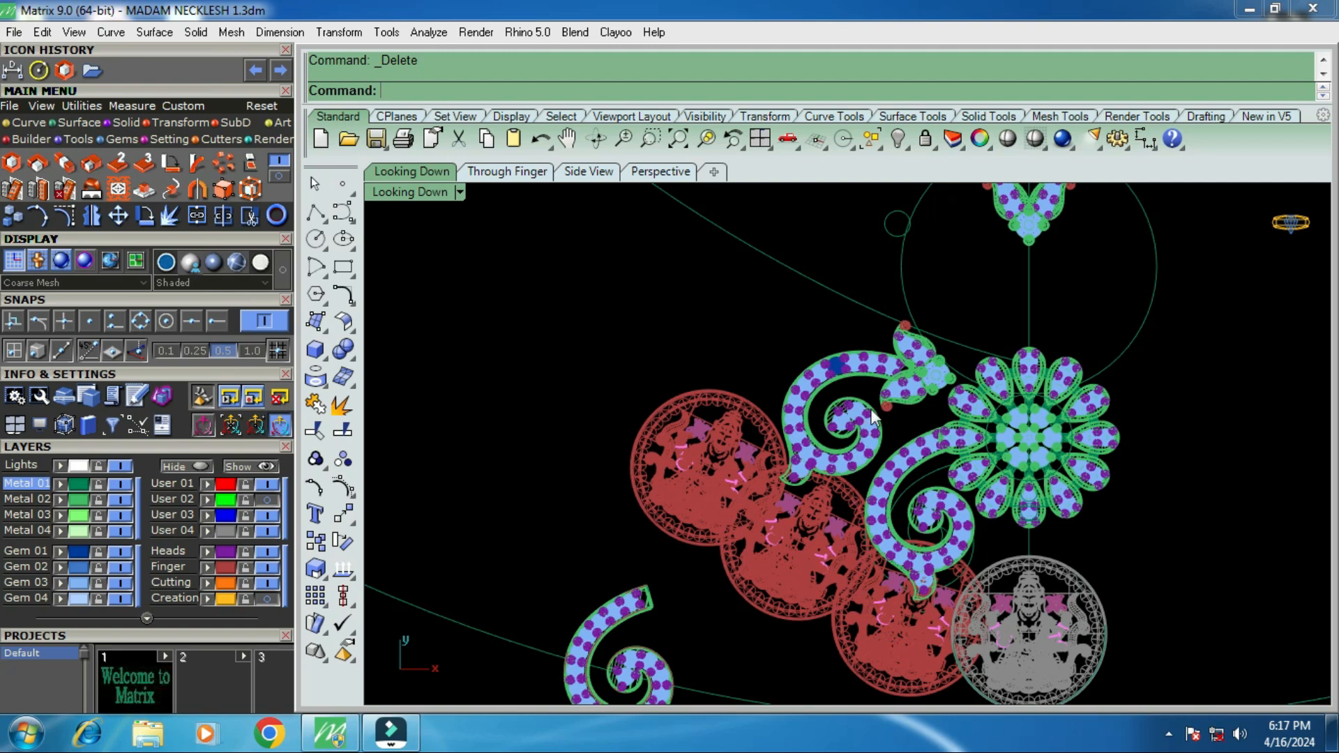
{"action": "scroll", "coordinate": [873, 418], "scroll_direction": "up", "scroll_amount": 2}
{"action": "left_click", "coordinate": [685, 534]}
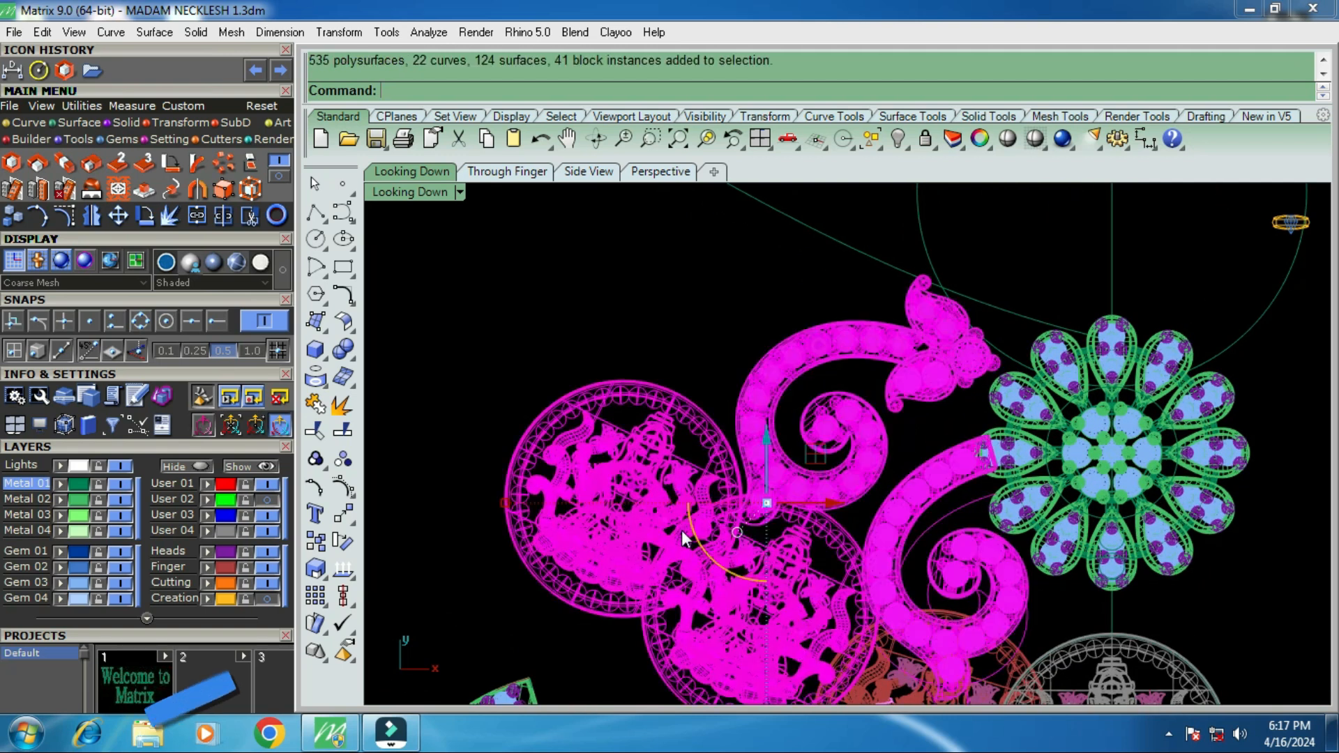
{"action": "scroll", "coordinate": [851, 453], "scroll_direction": "up", "scroll_amount": 1}
{"action": "left_click_drag", "start_coordinate": [913, 425], "coordinate": [629, 476]}
{"action": "left_click", "coordinate": [758, 593], "text": "shift"}
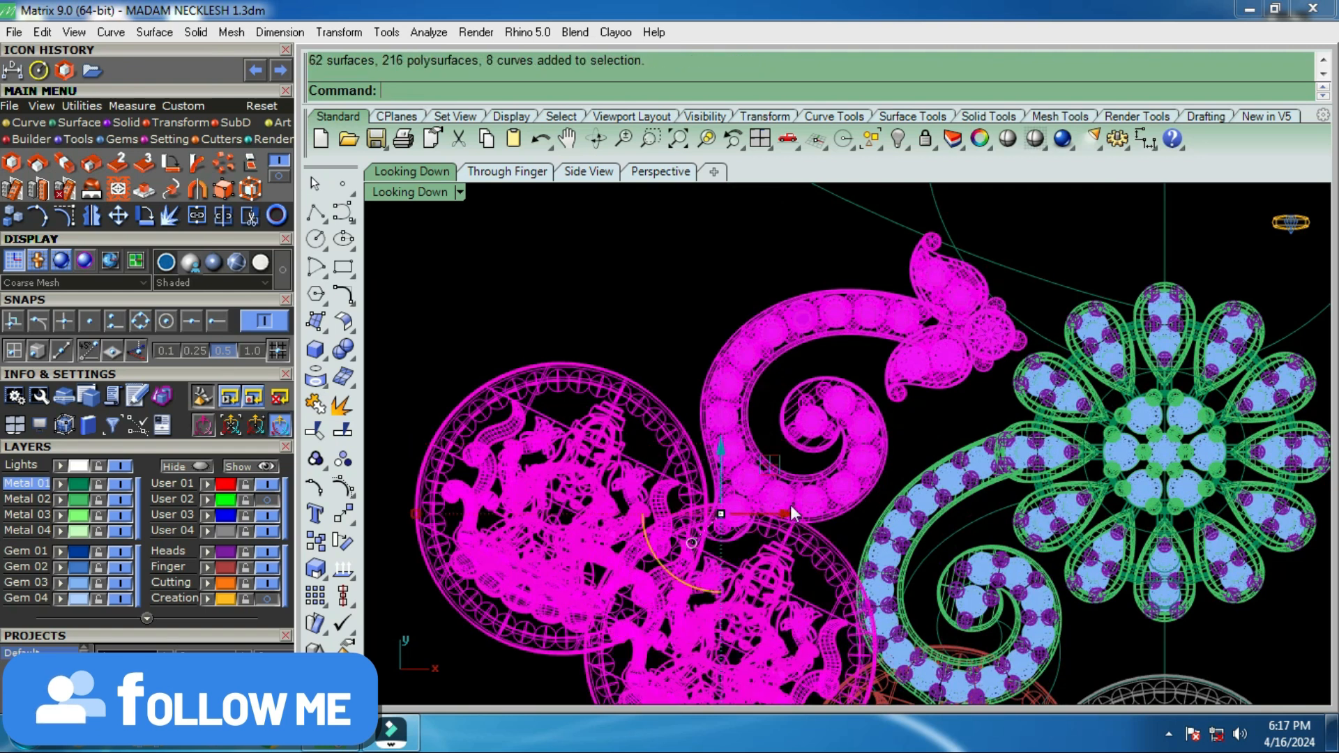
{"action": "scroll", "coordinate": [791, 514], "scroll_direction": "down", "scroll_amount": 2}
{"action": "scroll", "coordinate": [870, 472], "scroll_direction": "up", "scroll_amount": 2}
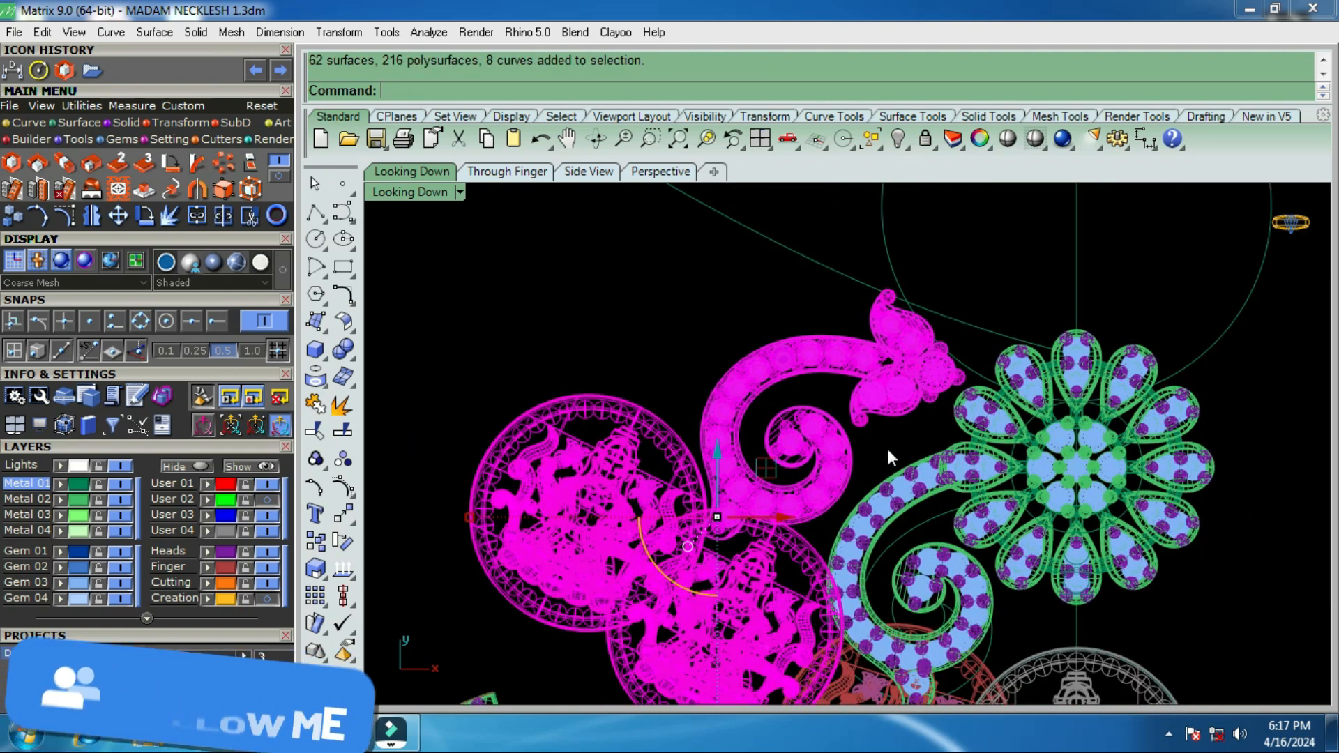
{"action": "type", "text": "m"}
{"action": "key", "text": "Return"}
{"action": "scroll", "coordinate": [901, 438], "scroll_direction": "up", "scroll_amount": 2}
{"action": "left_click", "coordinate": [910, 434]}
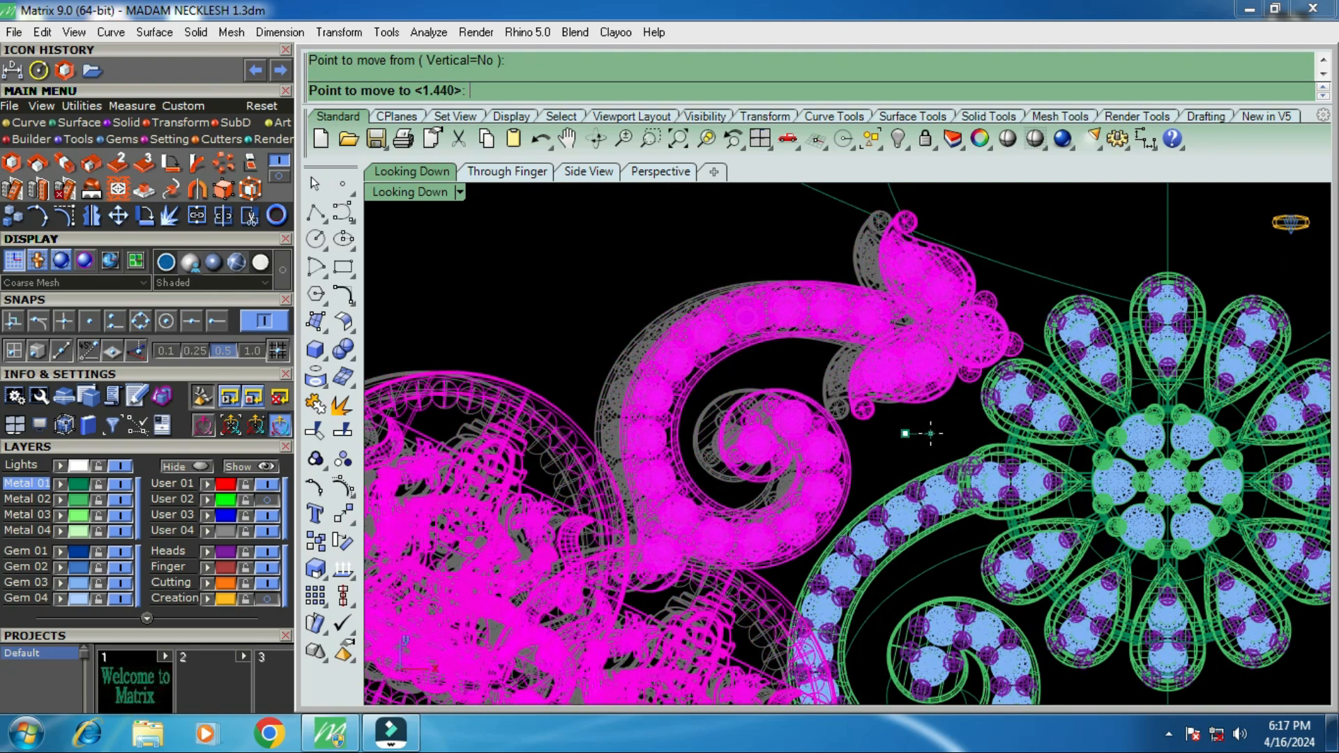
{"action": "scroll", "coordinate": [881, 414], "scroll_direction": "down", "scroll_amount": 1}
{"action": "left_click", "coordinate": [881, 414]}
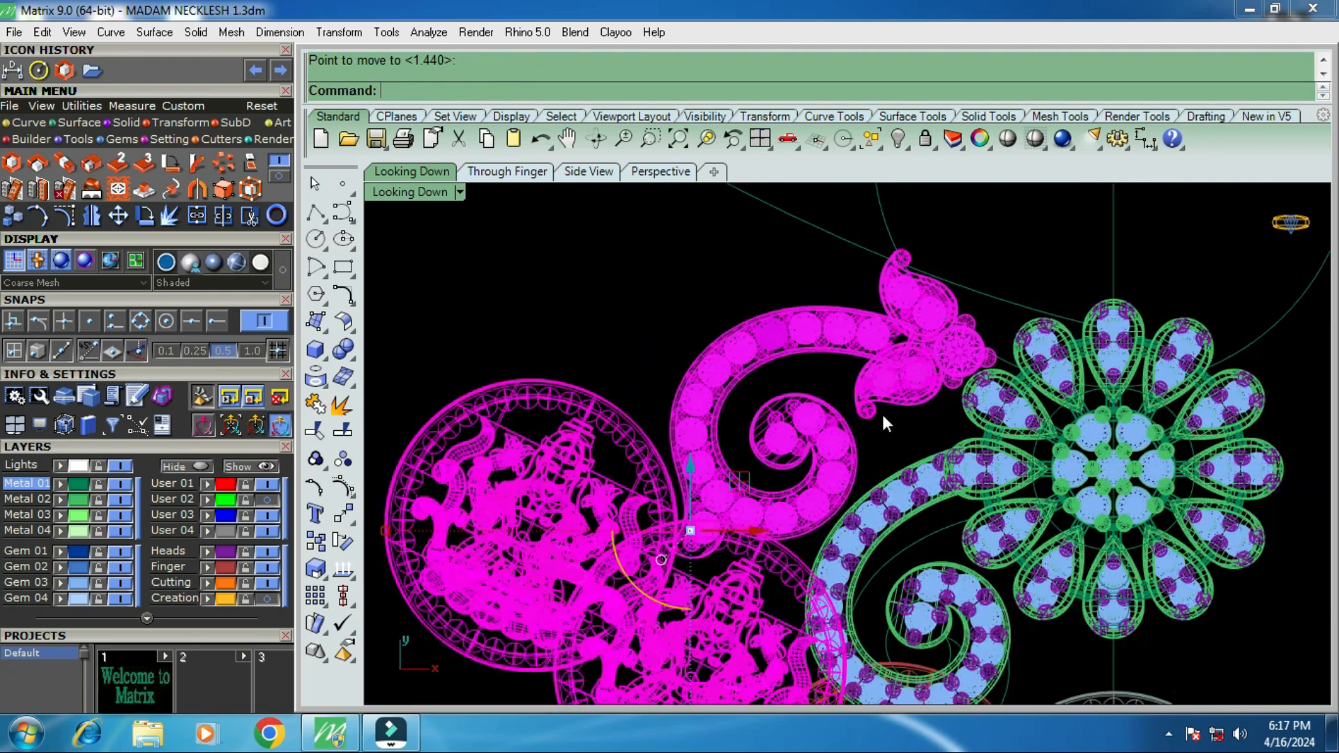
Select the middle red coin alone and move it slightly downward, away from the scroll motif above it.
{"action": "scroll", "coordinate": [881, 414], "scroll_direction": "down", "scroll_amount": 1}
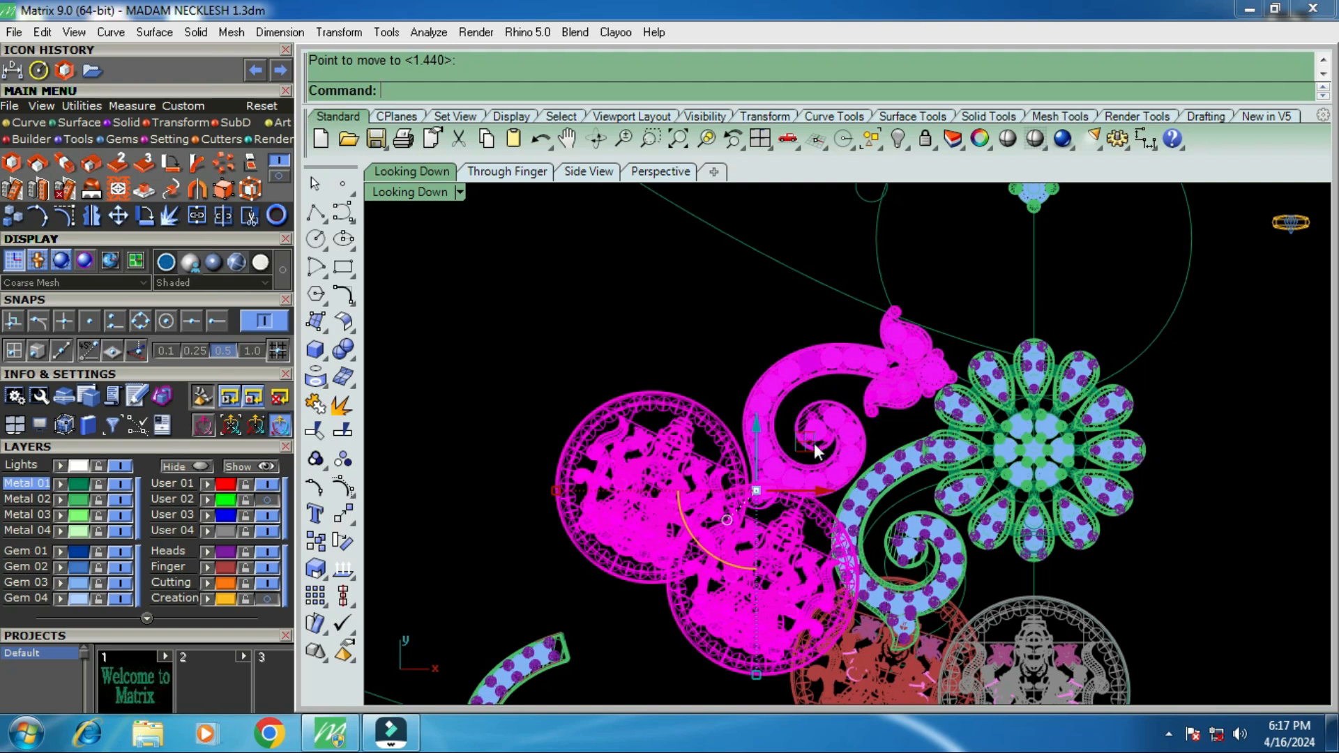
{"action": "scroll", "coordinate": [789, 416], "scroll_direction": "down", "scroll_amount": 1}
{"action": "scroll", "coordinate": [789, 556], "scroll_direction": "up", "scroll_amount": 2}
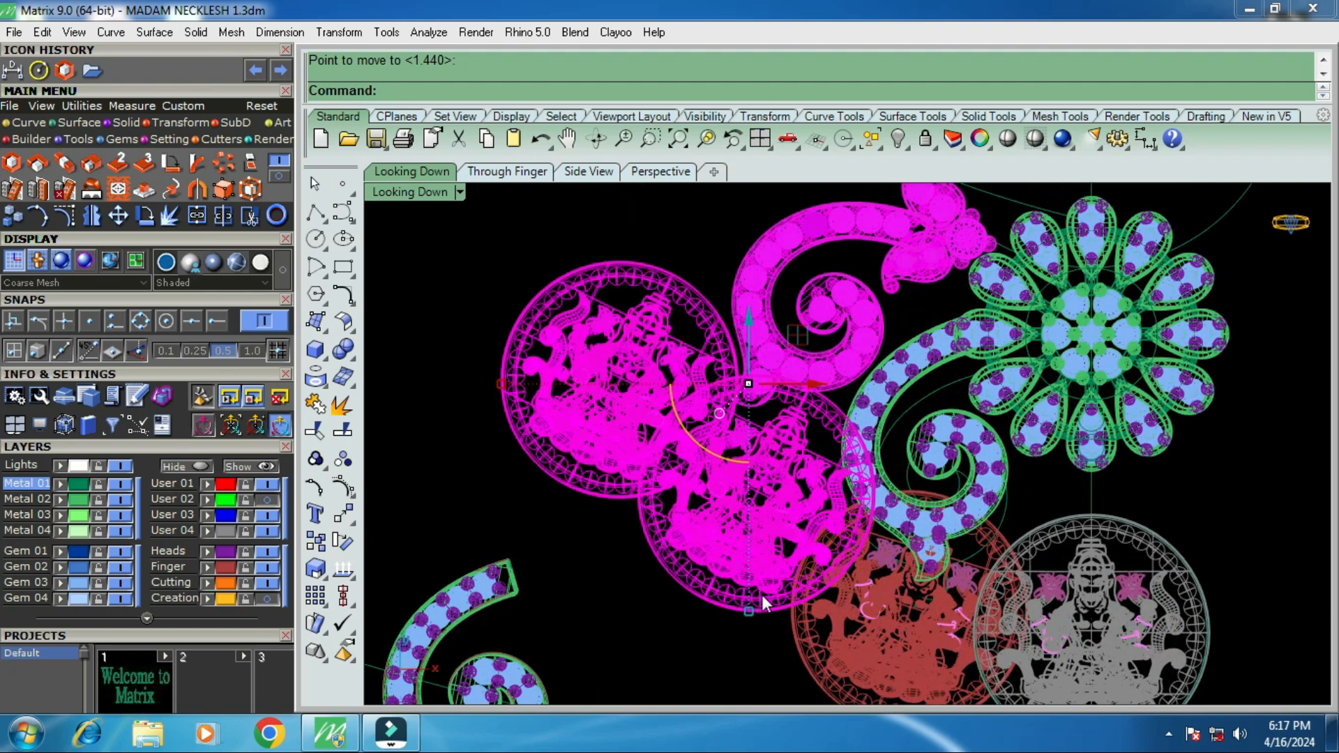
{"action": "left_click", "coordinate": [714, 580]}
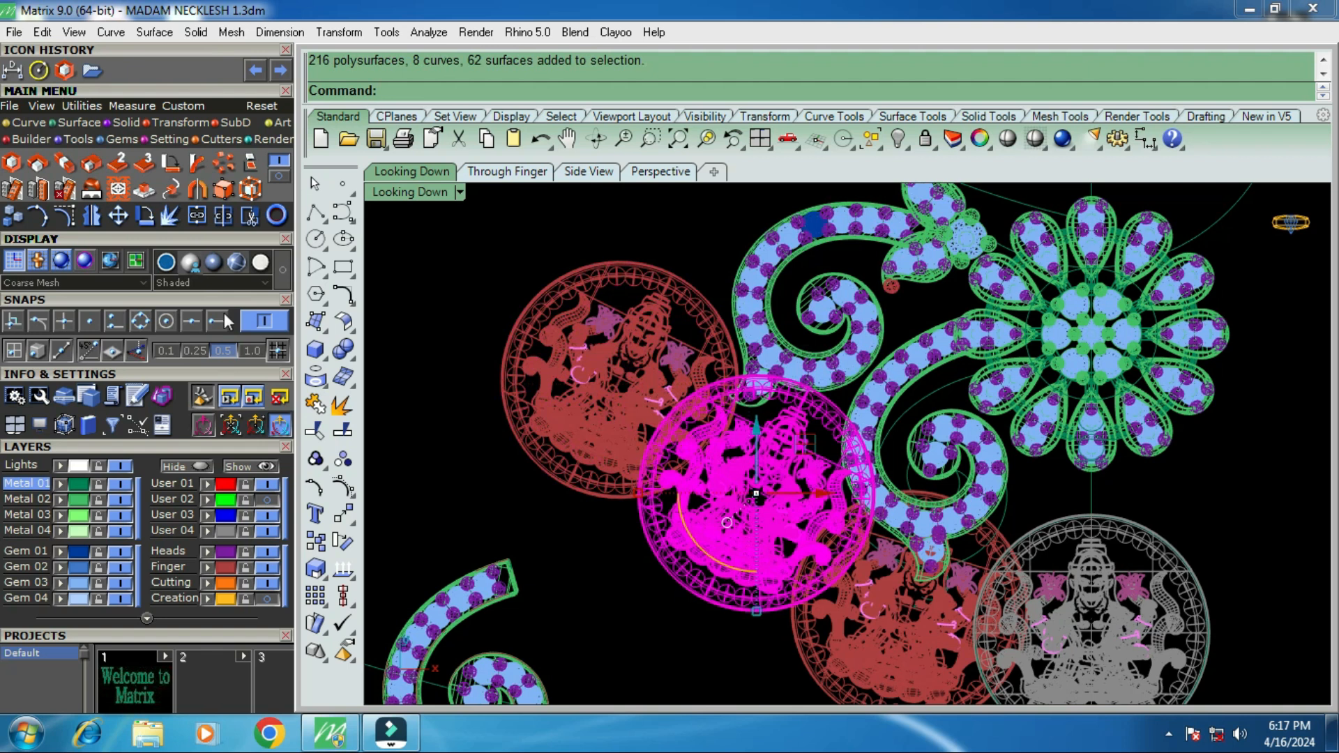
{"action": "left_click", "coordinate": [119, 216]}
{"action": "scroll", "coordinate": [742, 464], "scroll_direction": "up", "scroll_amount": 1}
{"action": "left_click", "coordinate": [847, 520]}
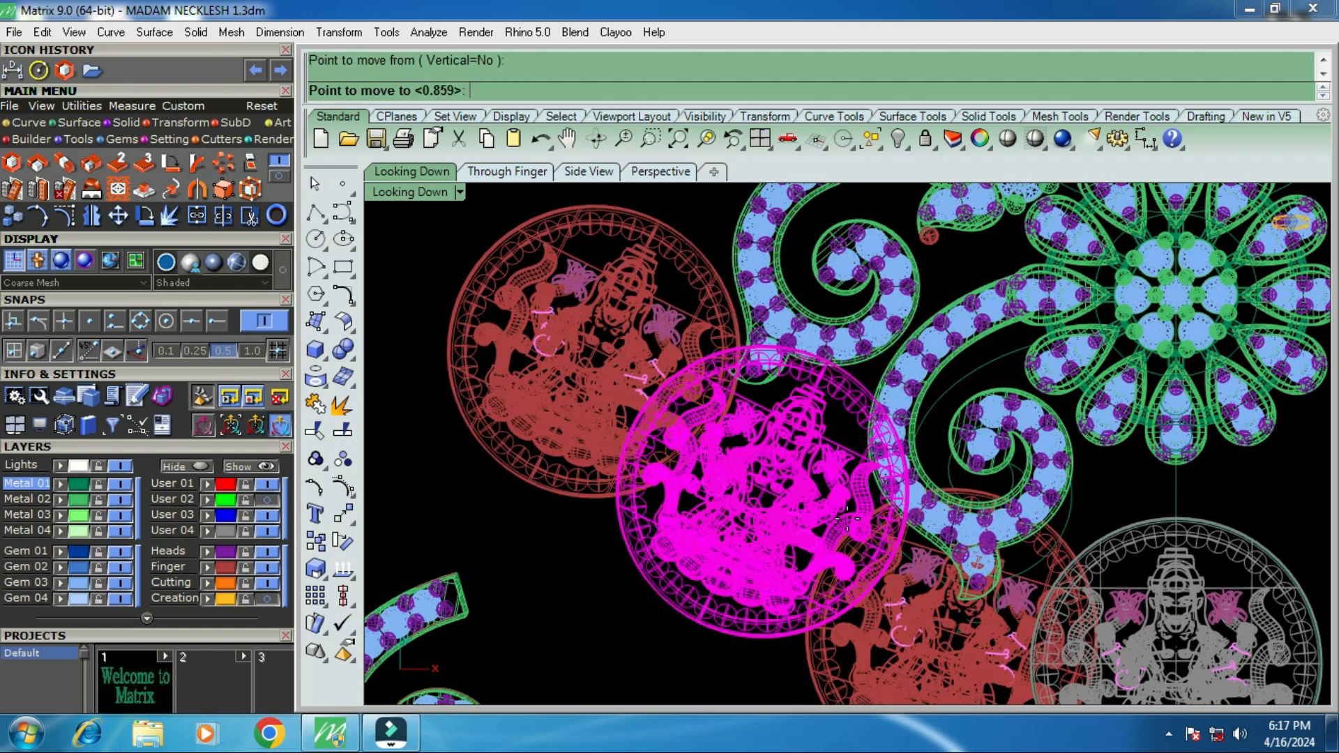
{"action": "left_click", "coordinate": [847, 531]}
{"action": "scroll", "coordinate": [805, 498], "scroll_direction": "down", "scroll_amount": 1}
{"action": "scroll", "coordinate": [804, 498], "scroll_direction": "down", "scroll_amount": 3}
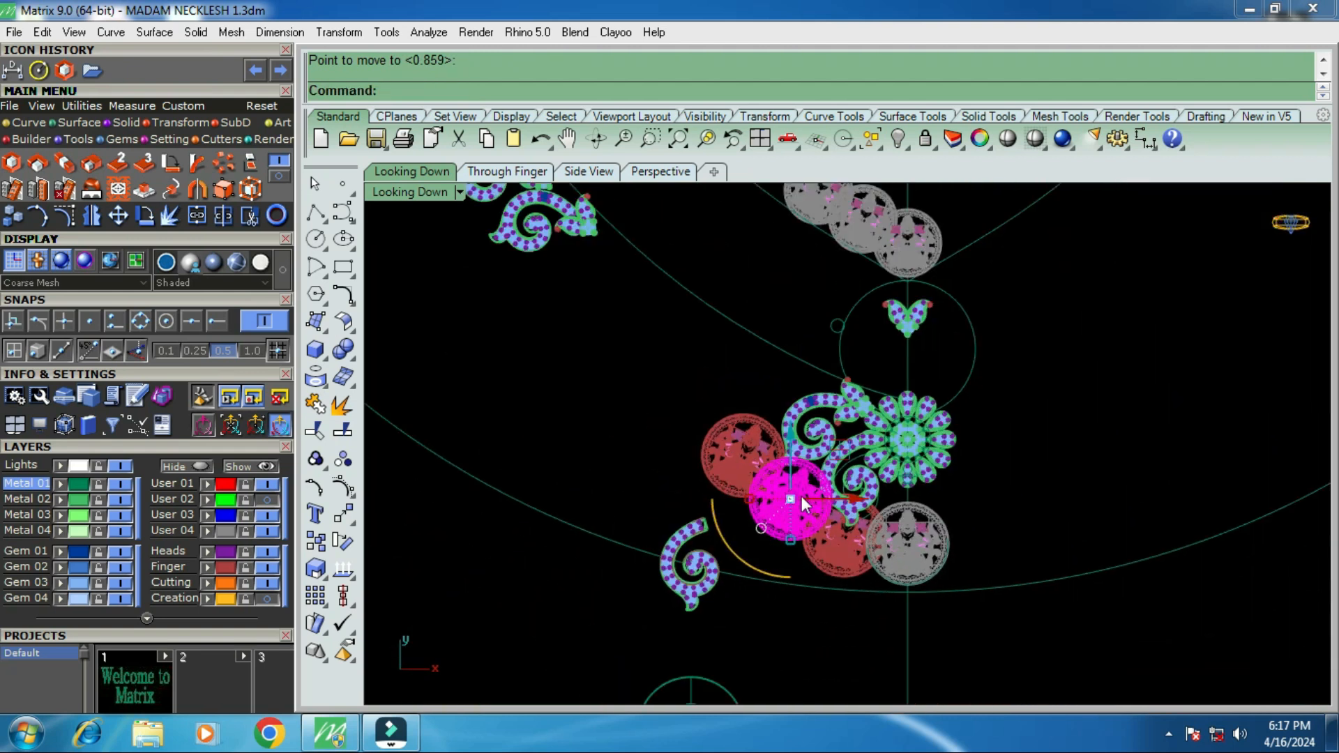
{"action": "scroll", "coordinate": [801, 491], "scroll_direction": "up", "scroll_amount": 3}
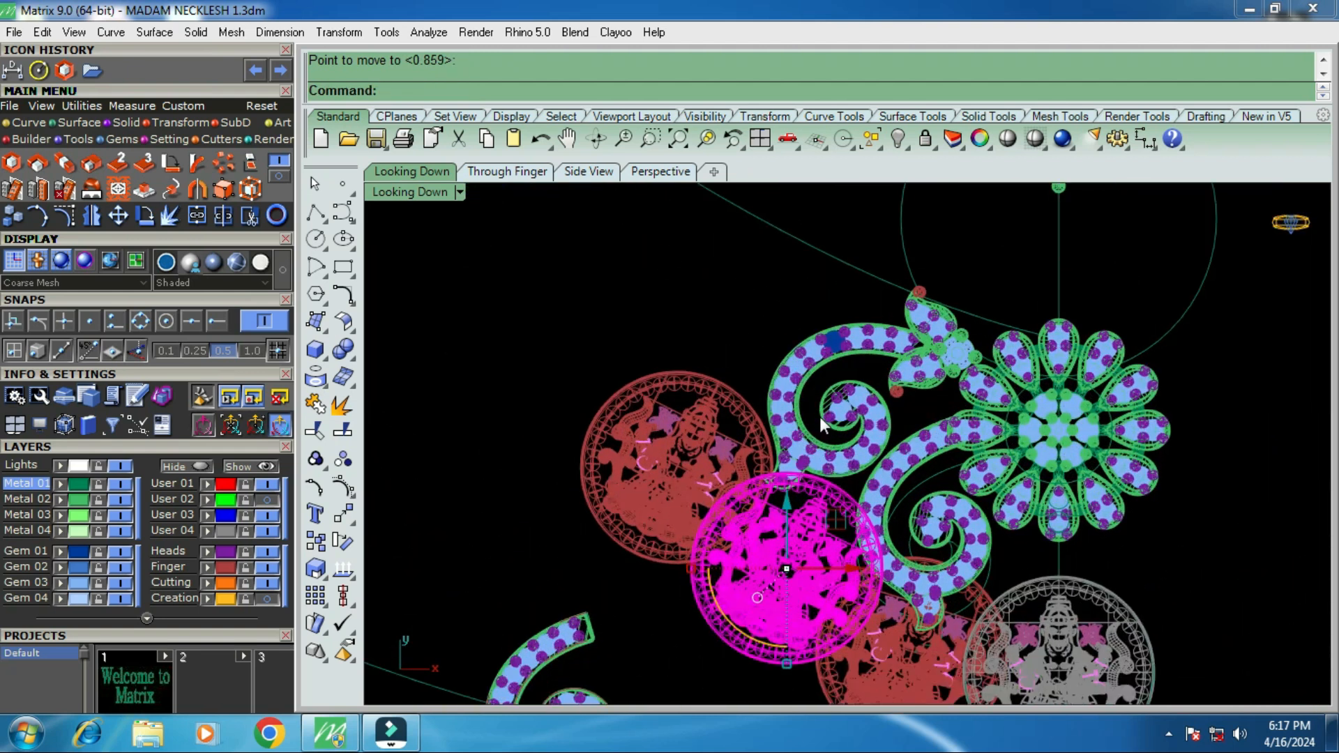
{"action": "scroll", "coordinate": [844, 428], "scroll_direction": "down", "scroll_amount": 1}
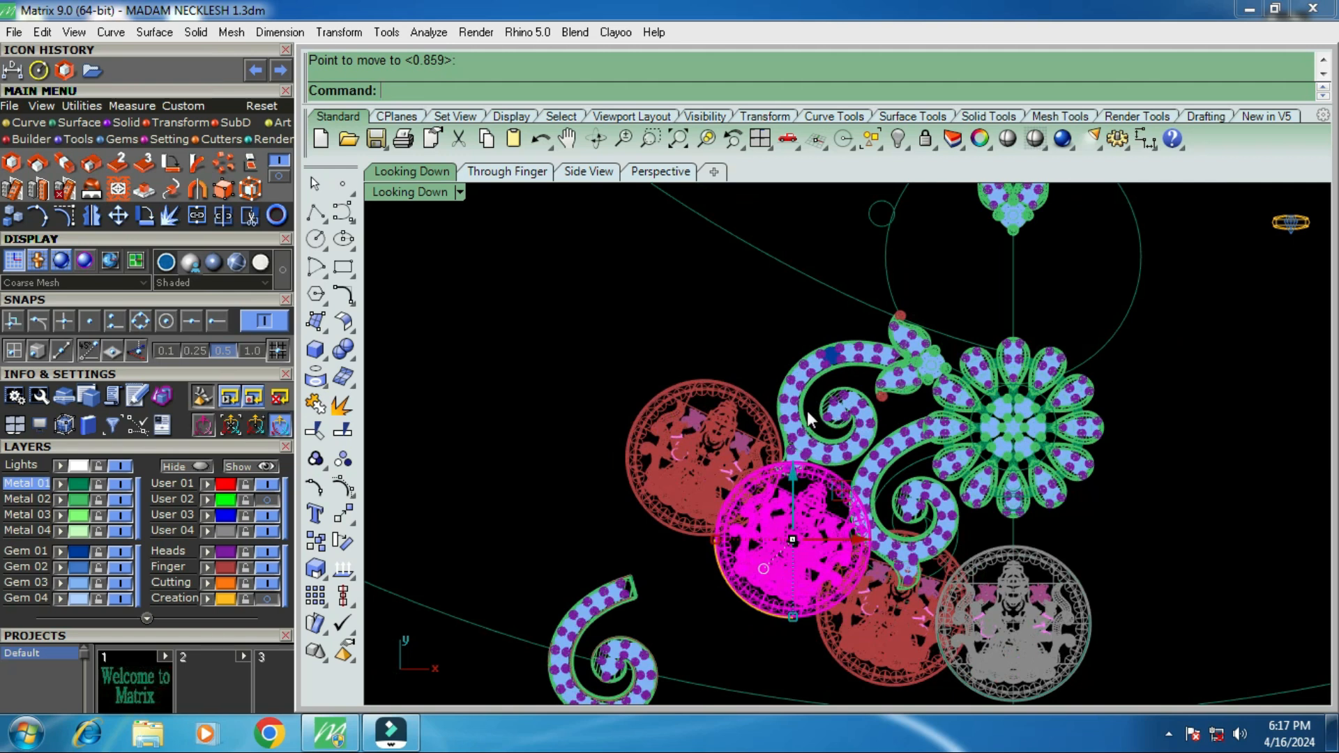
Undo the last two moves and the deletion of the outer strand's scroll motifs.
{"action": "key", "text": "ctrl+z"}
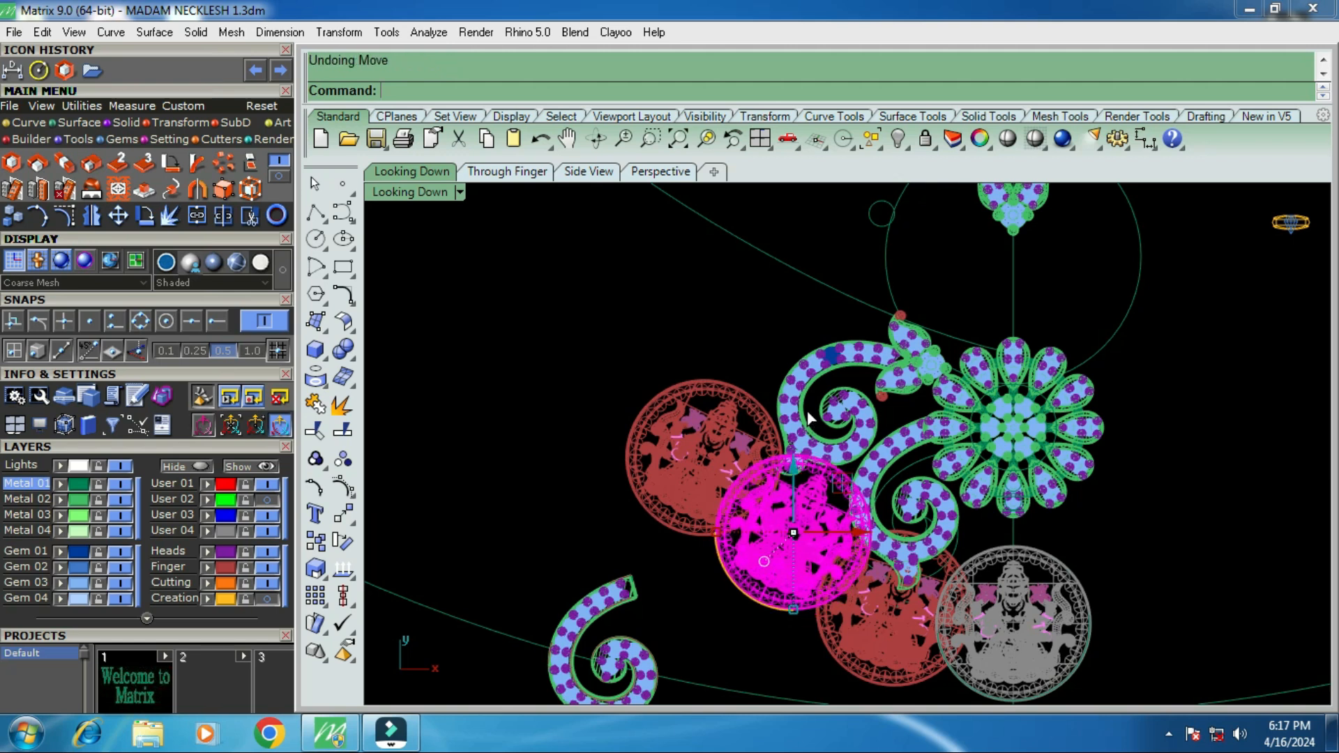
{"action": "key", "text": "ctrl+z"}
{"action": "key", "text": "ctrl+z"}
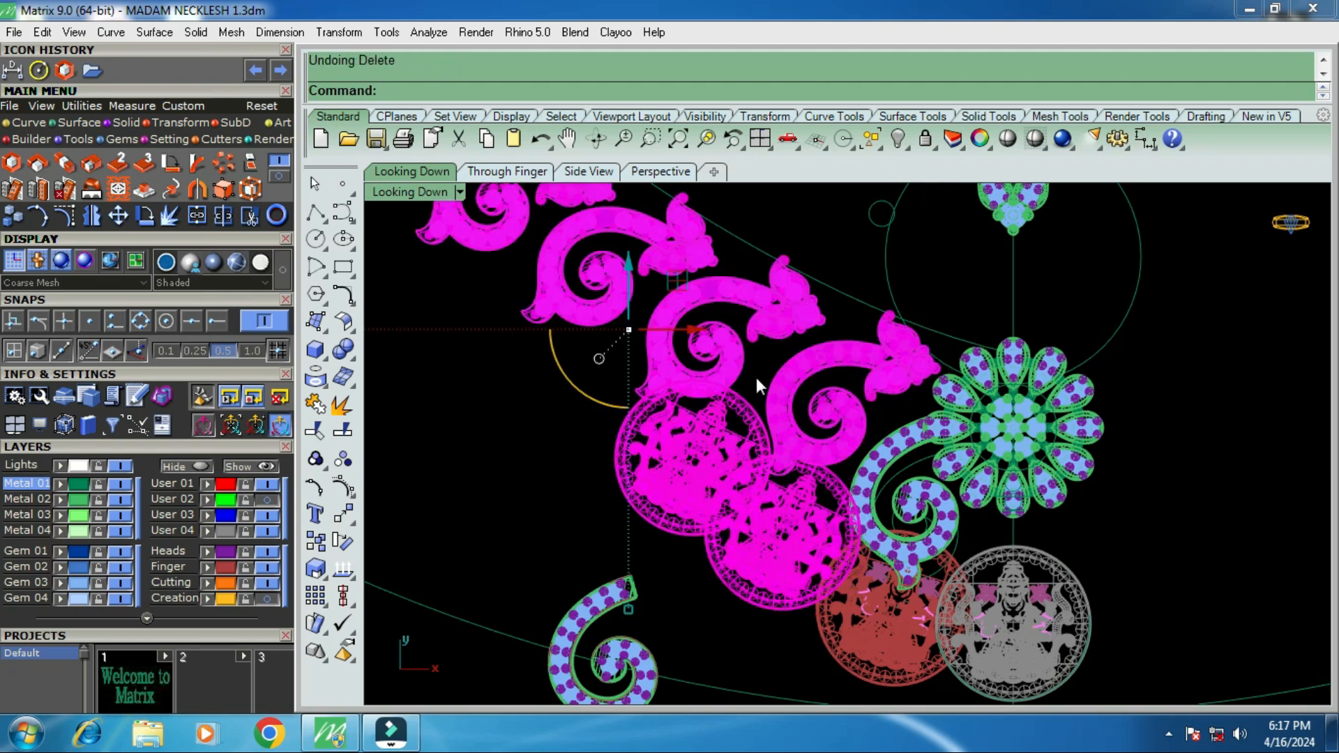
Delete the restored outer-strand scroll motifs, keeping the two leafed scrolls nearest the flower and the two outermost red coins.
{"action": "key", "text": "Escape"}
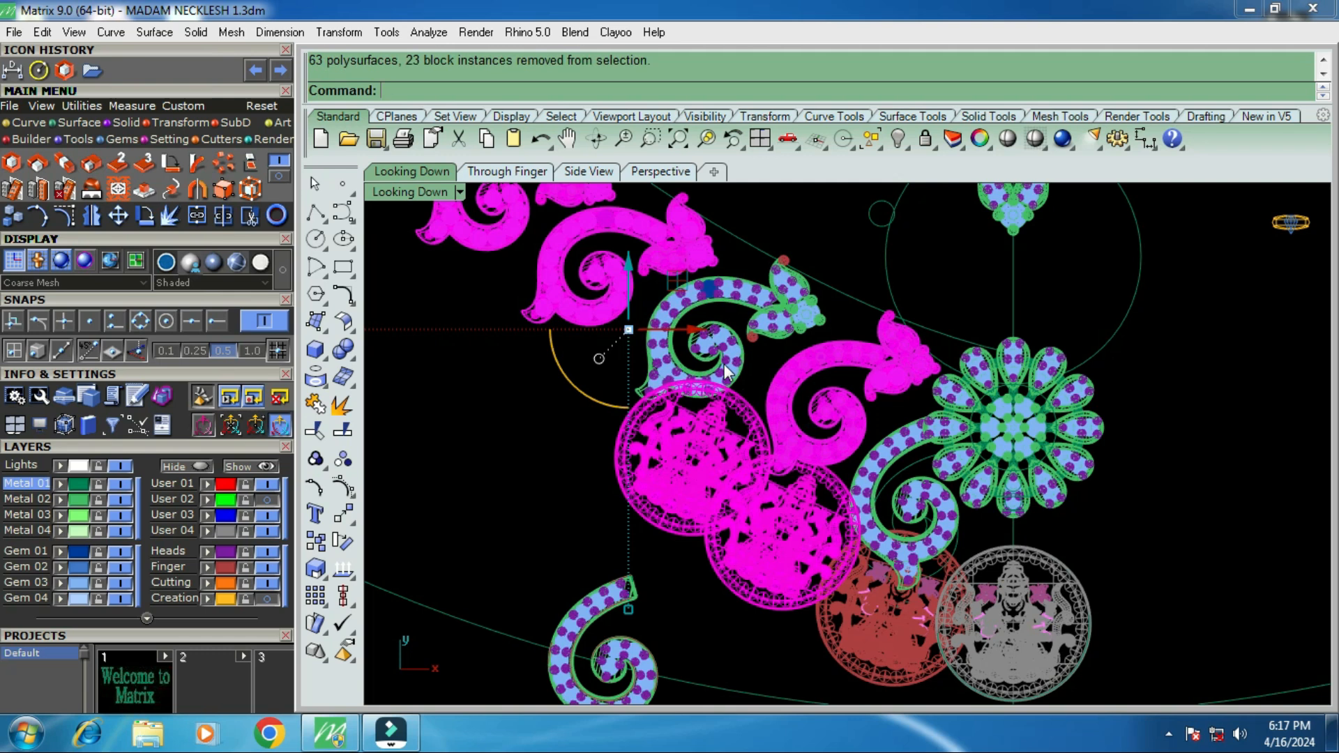
{"action": "left_click", "coordinate": [801, 445], "text": "ctrl"}
{"action": "left_click", "coordinate": [775, 497], "text": "ctrl"}
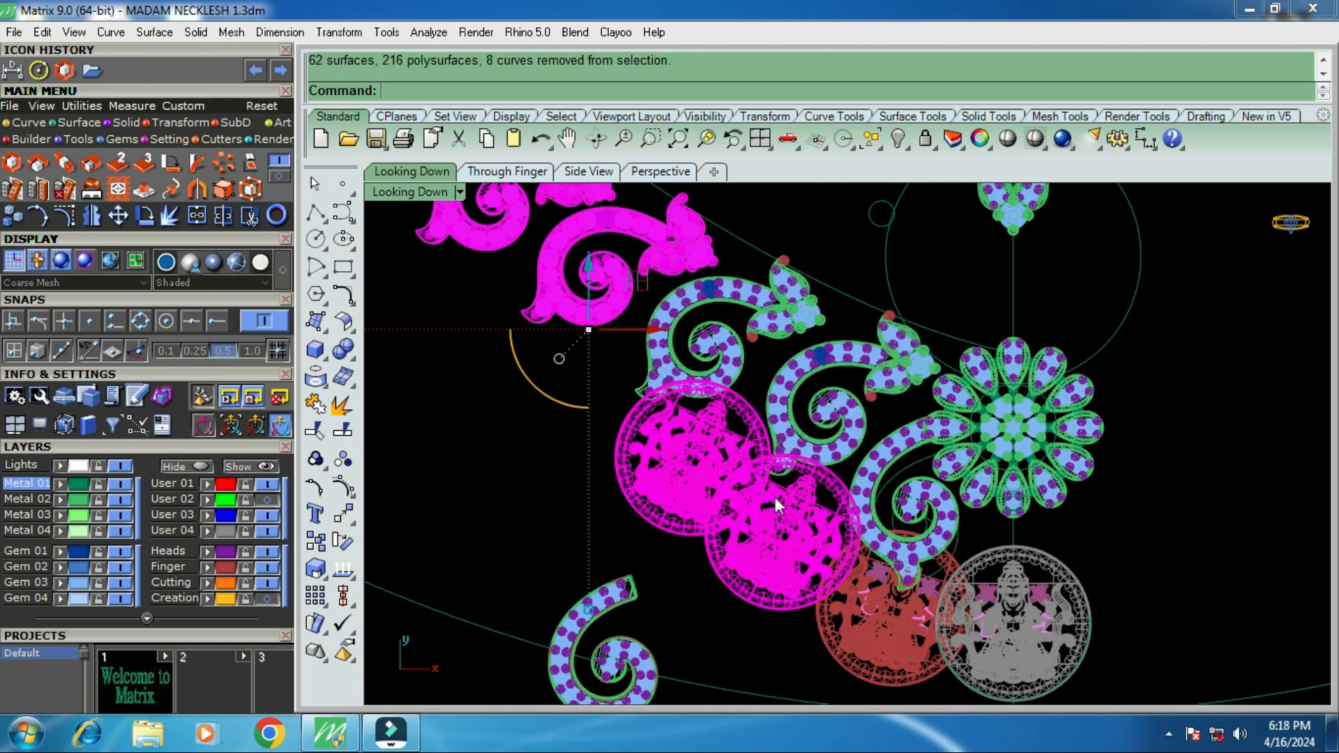
{"action": "left_click", "coordinate": [725, 464], "text": "ctrl"}
{"action": "key", "text": "Delete"}
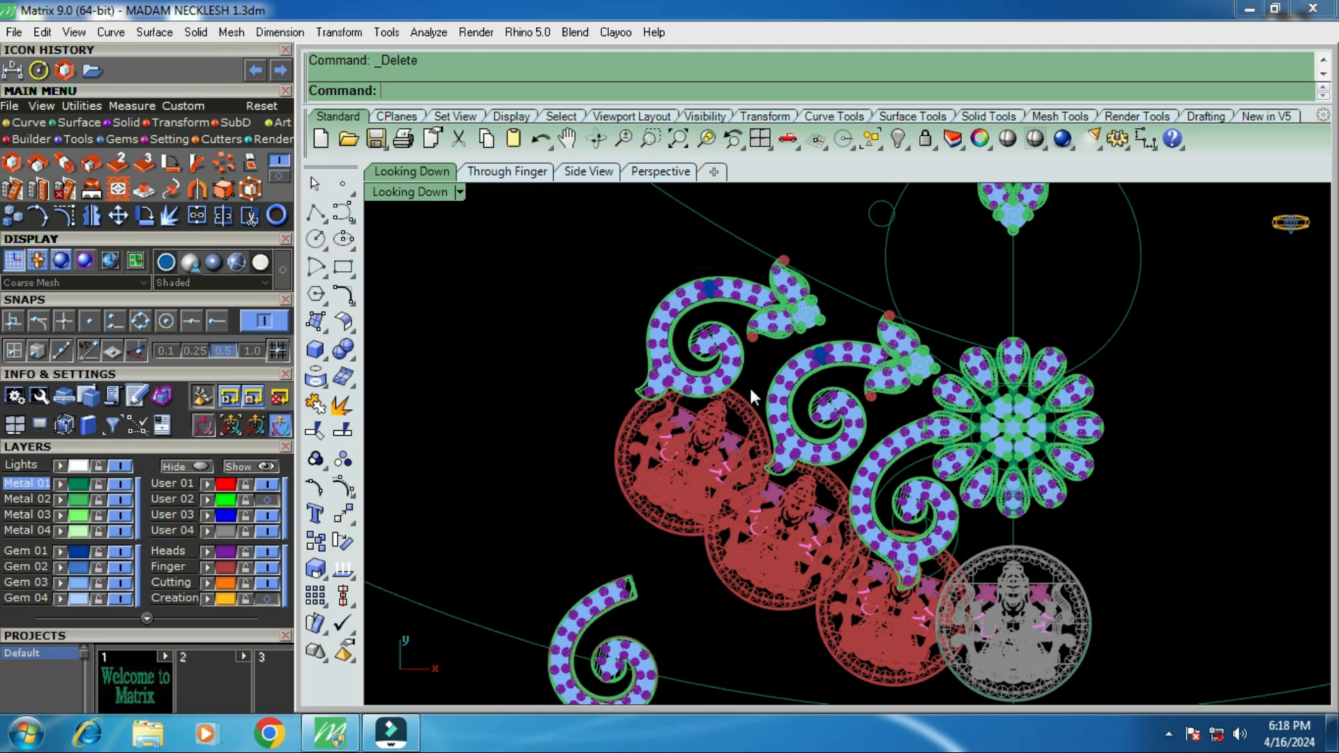
Rotate the leafed scroll nearest the flower a few degrees counterclockwise about a point at its lower leaf.
{"action": "scroll", "coordinate": [753, 370], "scroll_direction": "up", "scroll_amount": 2}
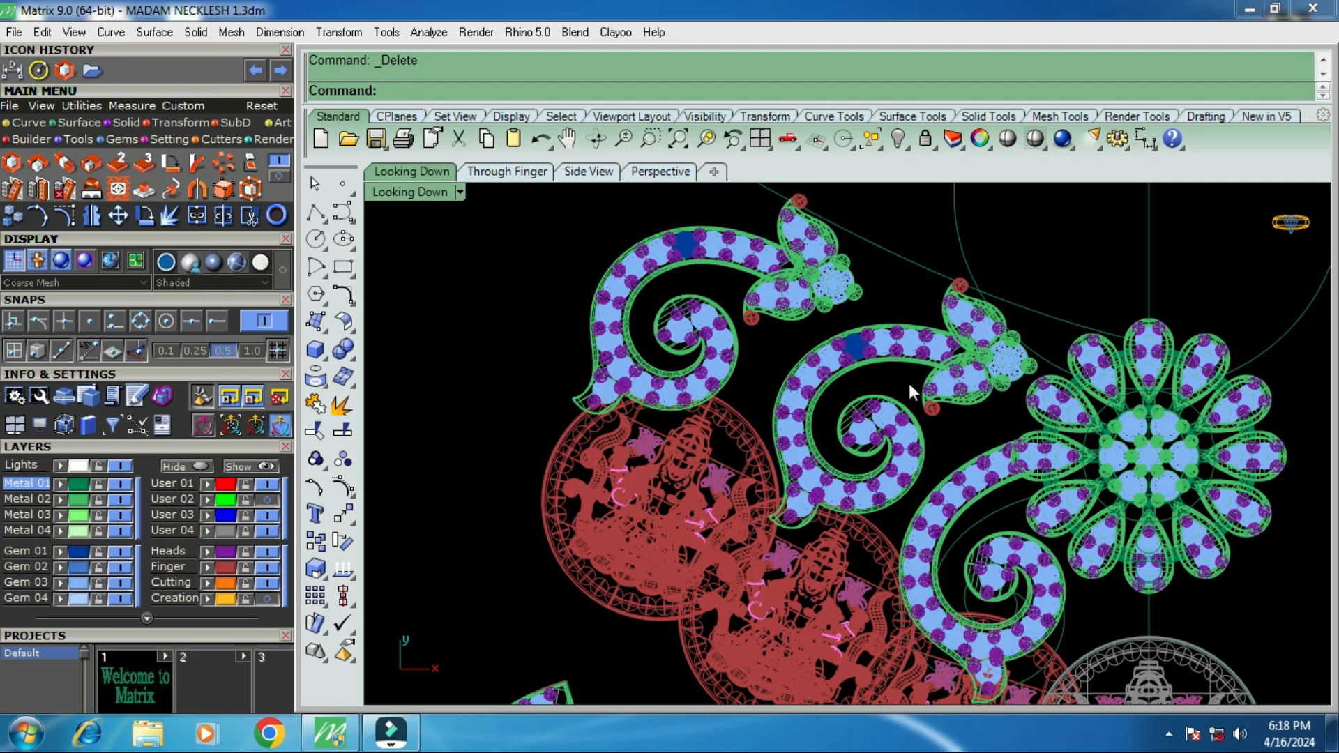
{"action": "left_click", "coordinate": [968, 374]}
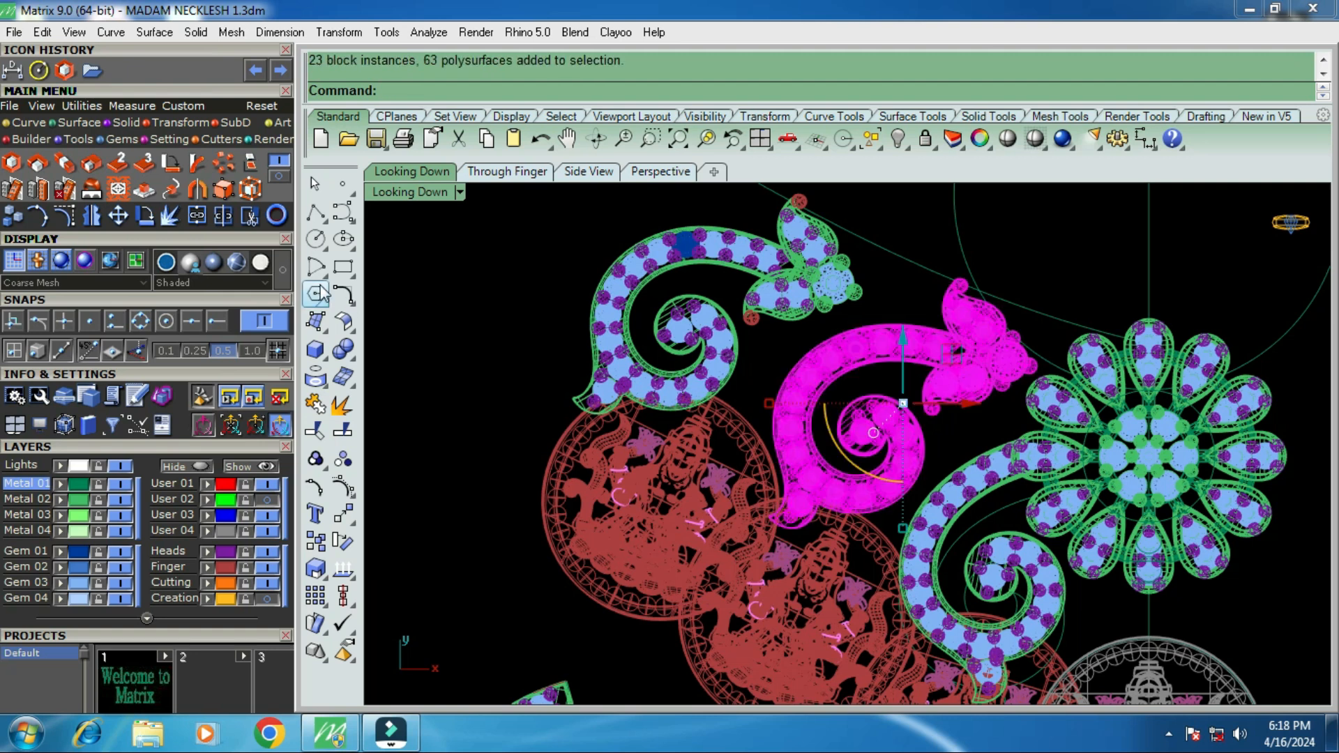
{"action": "left_click", "coordinate": [145, 215]}
{"action": "left_click", "coordinate": [983, 380]}
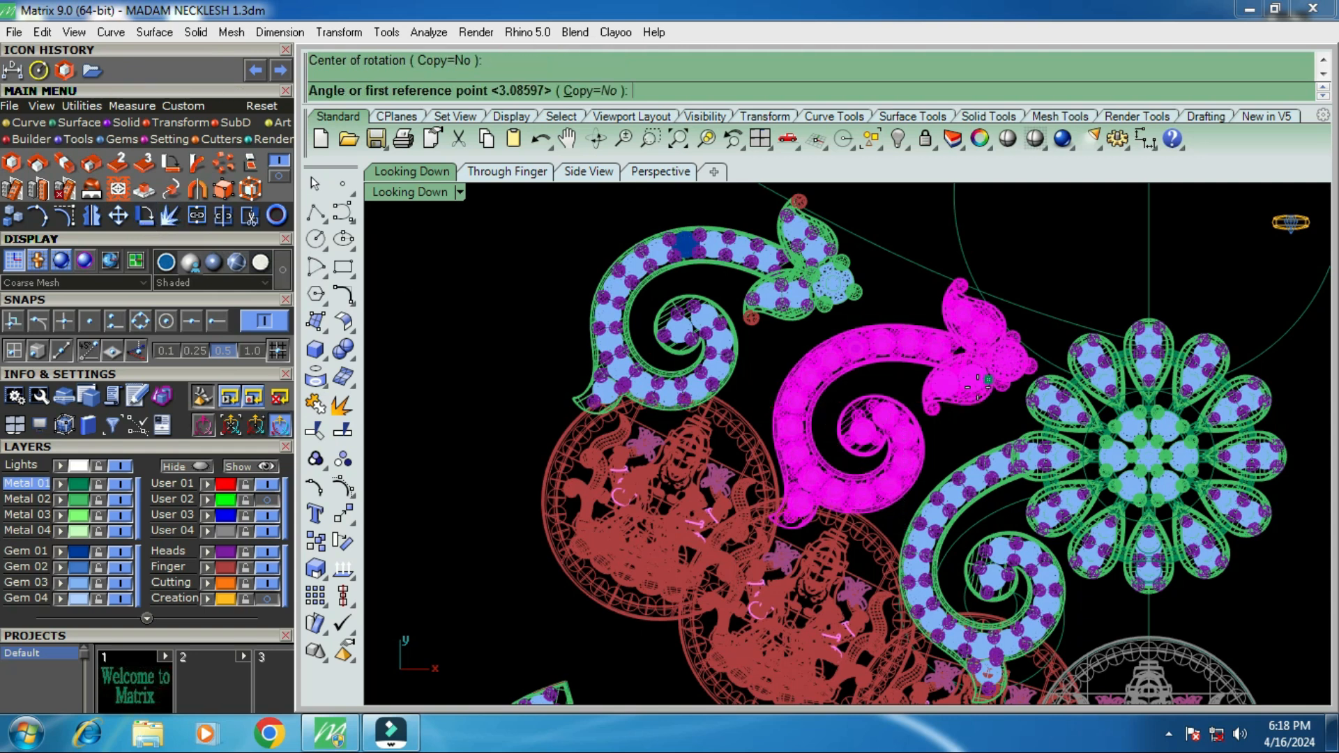
{"action": "scroll", "coordinate": [849, 519], "scroll_direction": "up", "scroll_amount": 2}
{"action": "left_click", "coordinate": [829, 497]}
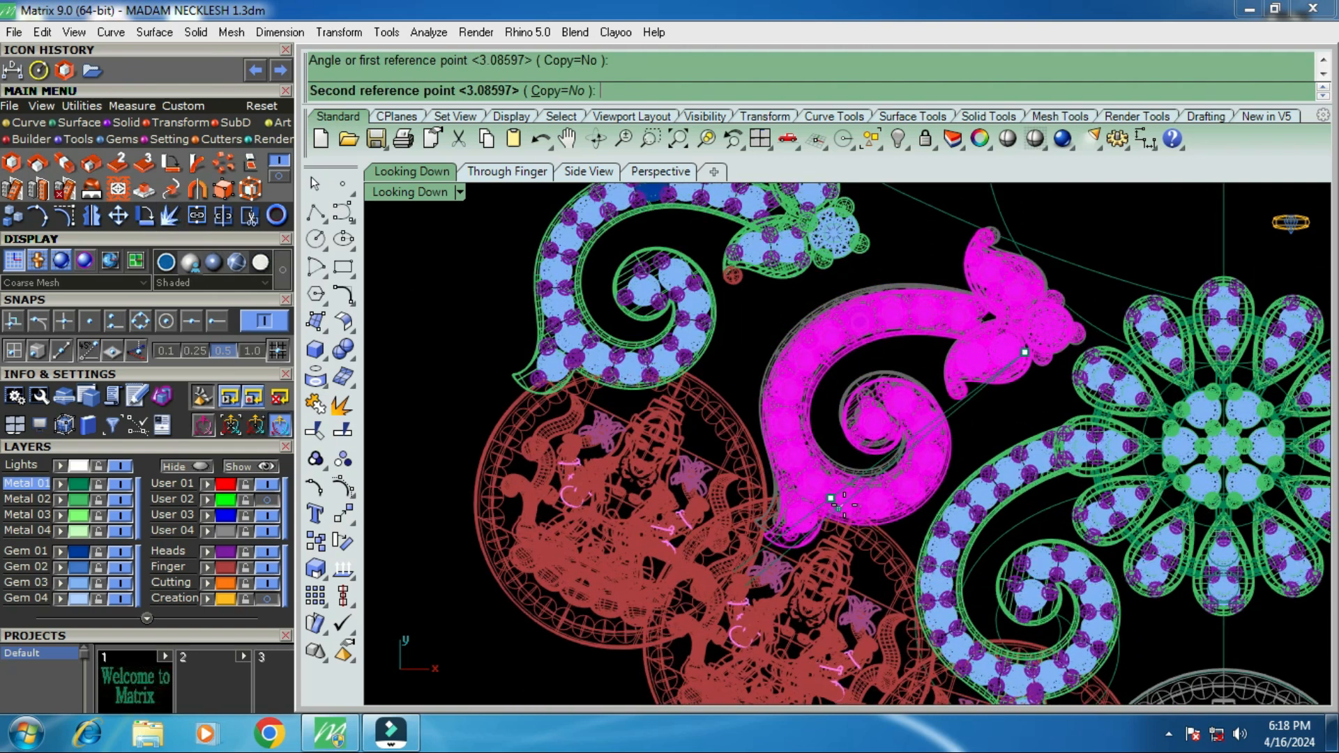
{"action": "left_click", "coordinate": [864, 504]}
{"action": "scroll", "coordinate": [919, 453], "scroll_direction": "down", "scroll_amount": 3}
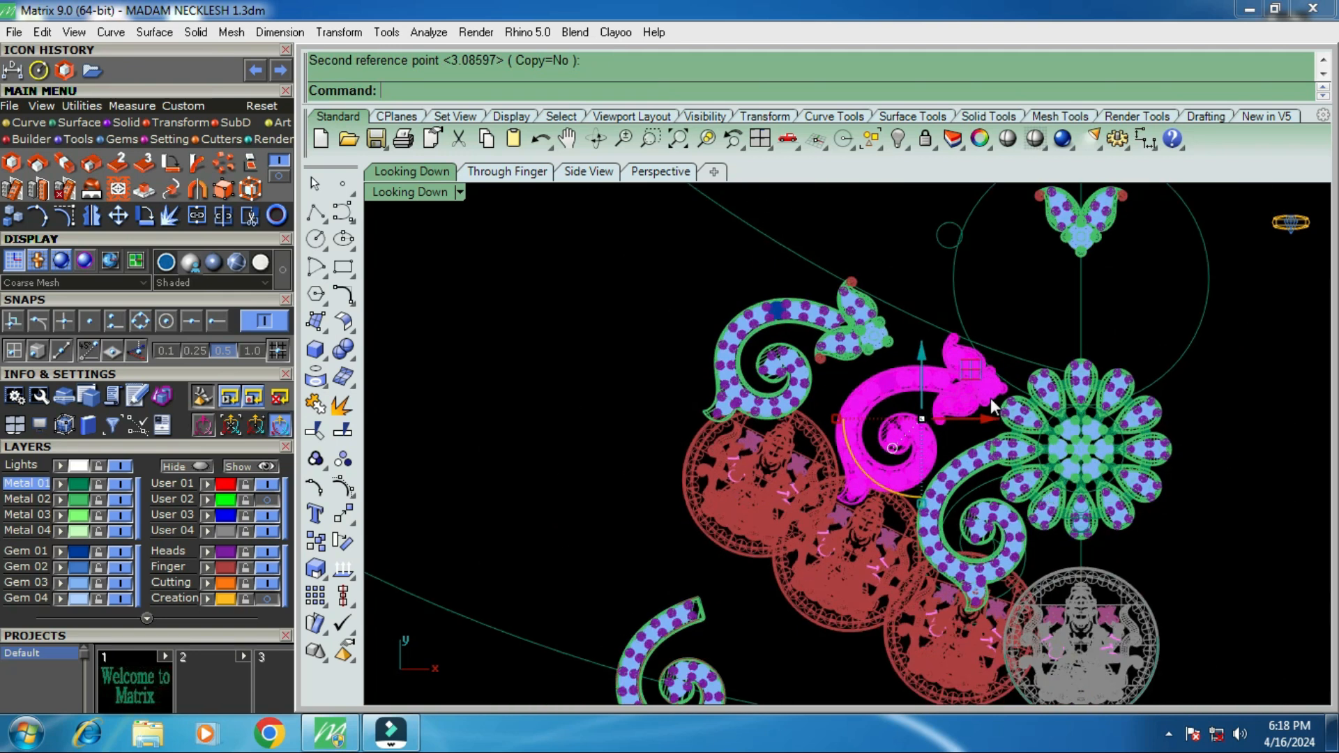
{"action": "scroll", "coordinate": [985, 401], "scroll_direction": "up", "scroll_amount": 3}
{"action": "scroll", "coordinate": [998, 400], "scroll_direction": "down", "scroll_amount": 2}
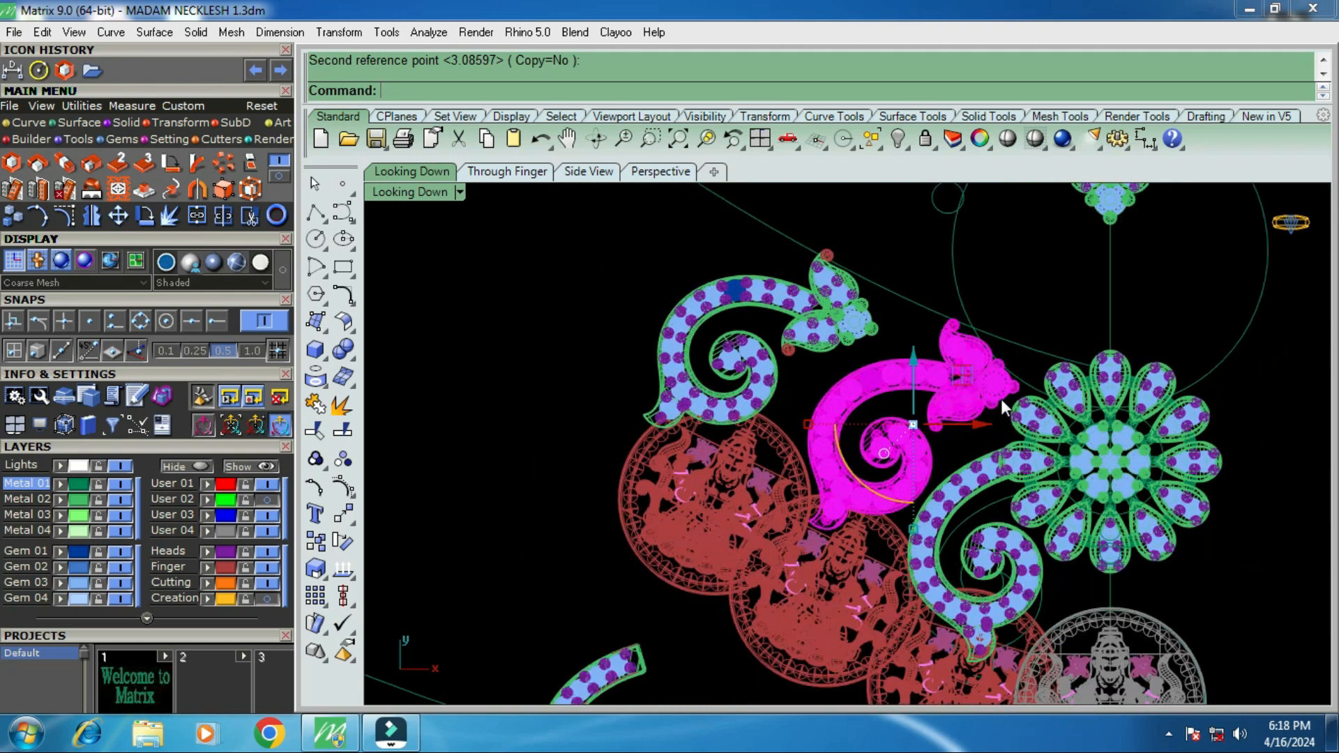
{"action": "scroll", "coordinate": [1002, 405], "scroll_direction": "down", "scroll_amount": 1}
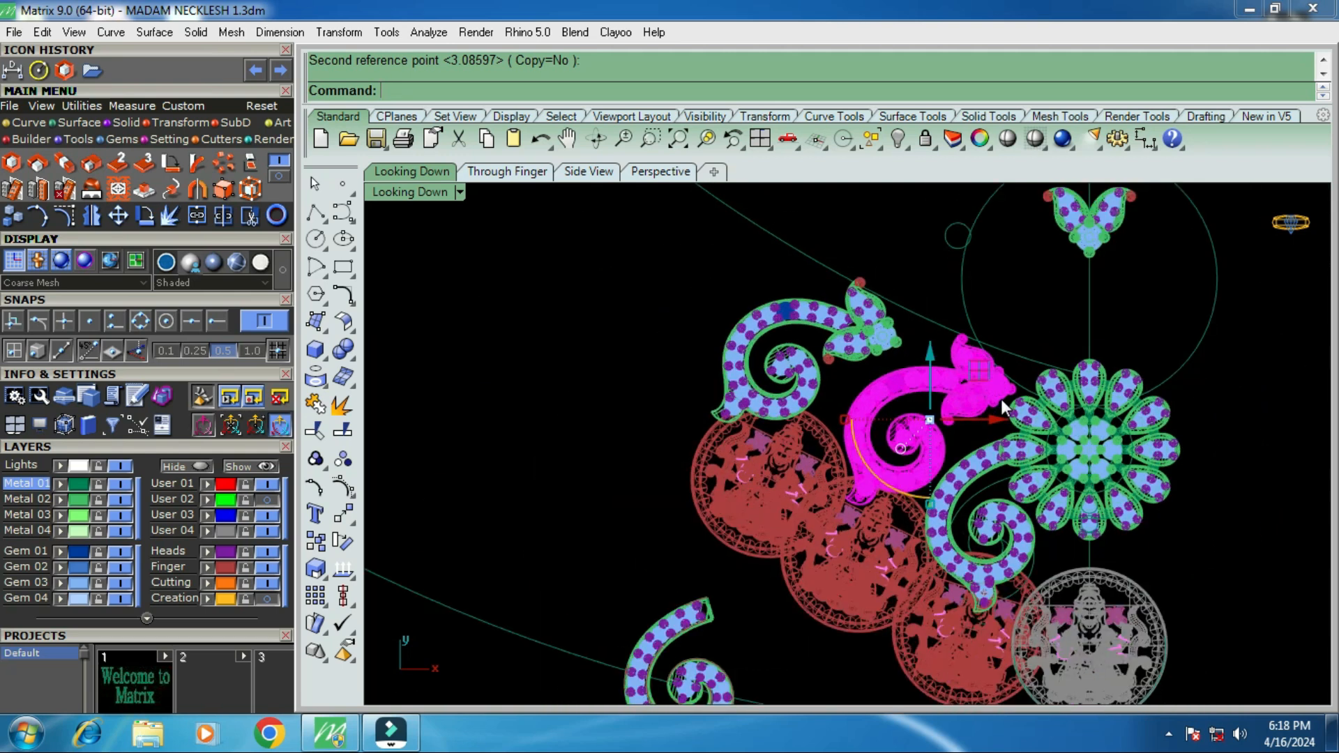
{"action": "scroll", "coordinate": [1001, 405], "scroll_direction": "down", "scroll_amount": 1}
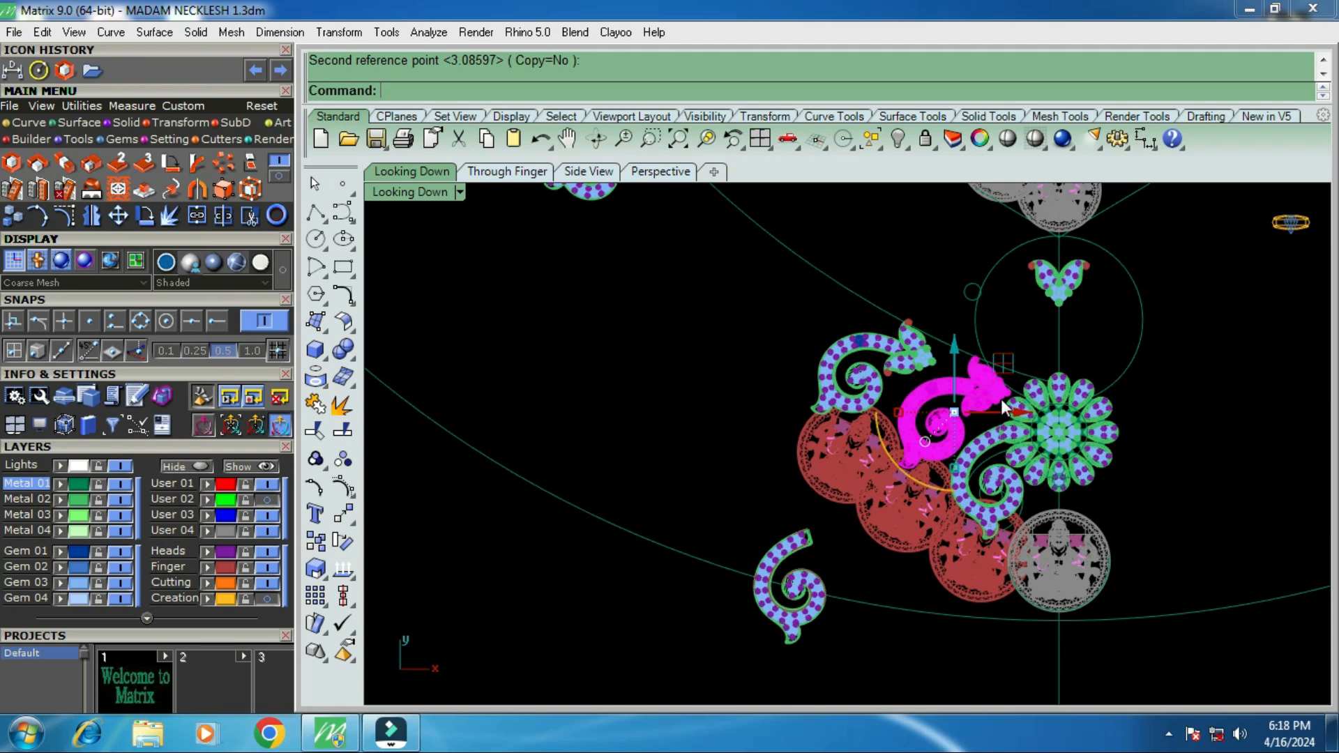
{"action": "scroll", "coordinate": [1001, 399], "scroll_direction": "up", "scroll_amount": 1}
Compare the rotated scroll with the reference picture by briefly showing the User 02 layer, hide it again and deselect the scroll.
{"action": "left_click", "coordinate": [269, 499]}
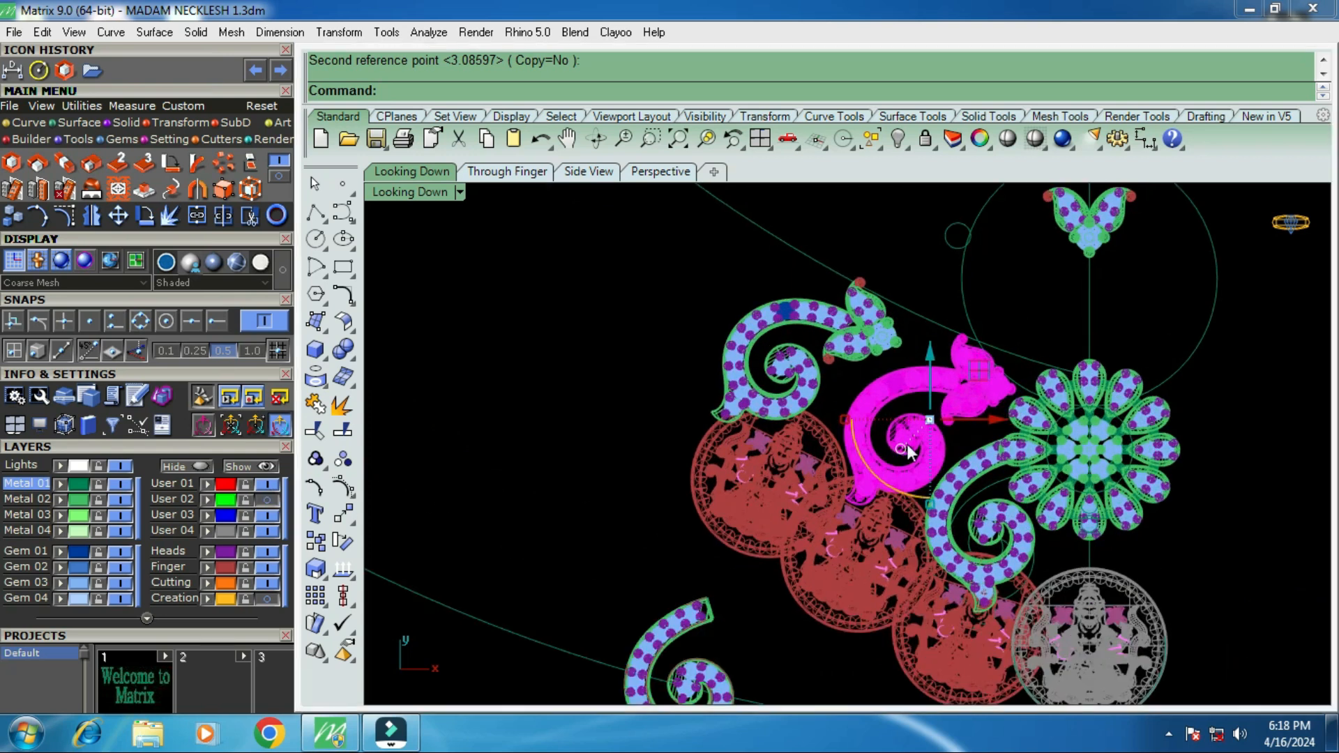
{"action": "scroll", "coordinate": [884, 434], "scroll_direction": "down", "scroll_amount": 1}
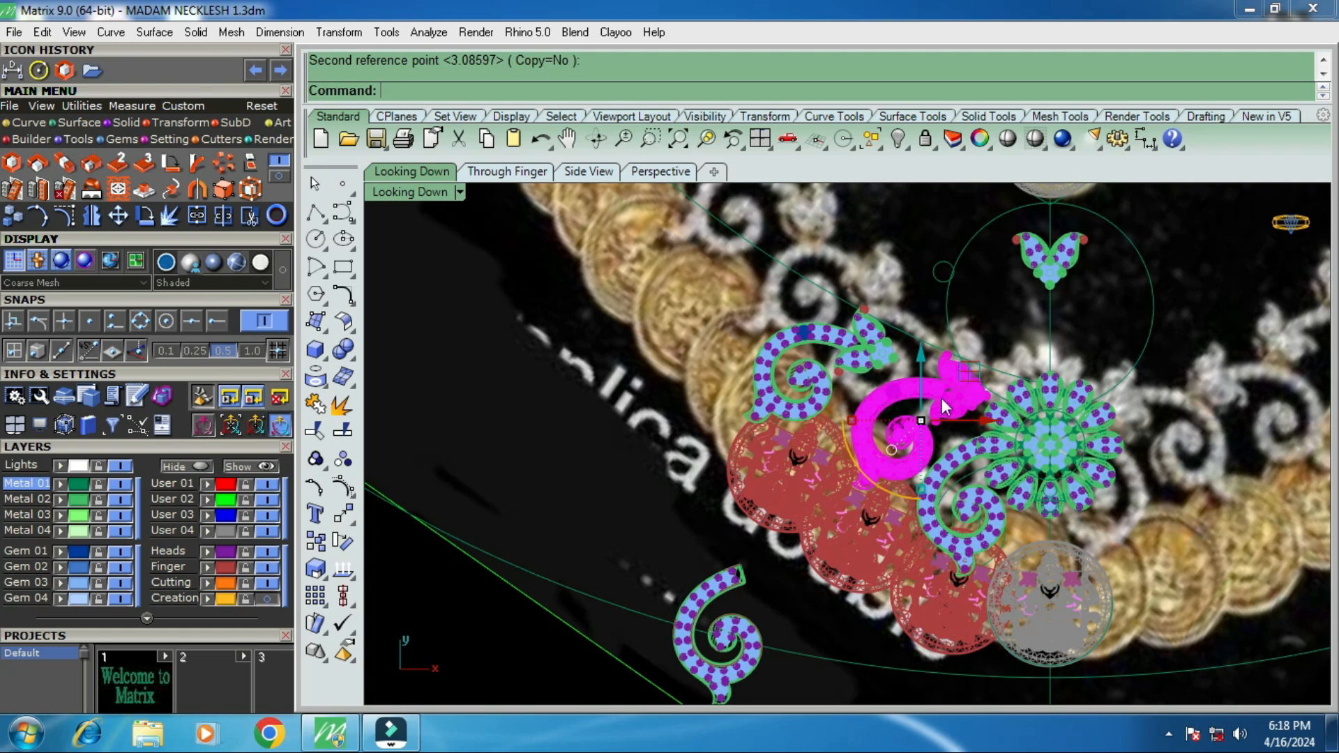
{"action": "scroll", "coordinate": [962, 405], "scroll_direction": "up", "scroll_amount": 5}
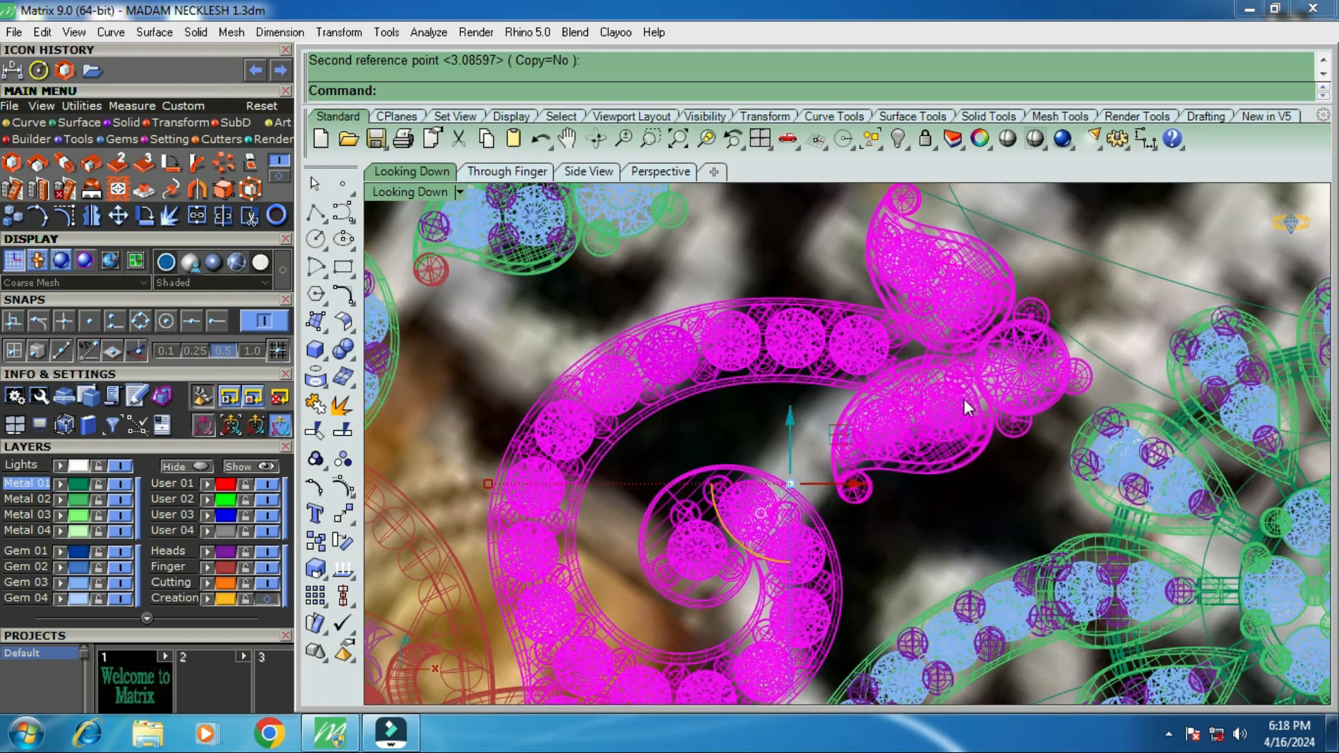
{"action": "scroll", "coordinate": [963, 398], "scroll_direction": "down", "scroll_amount": 4}
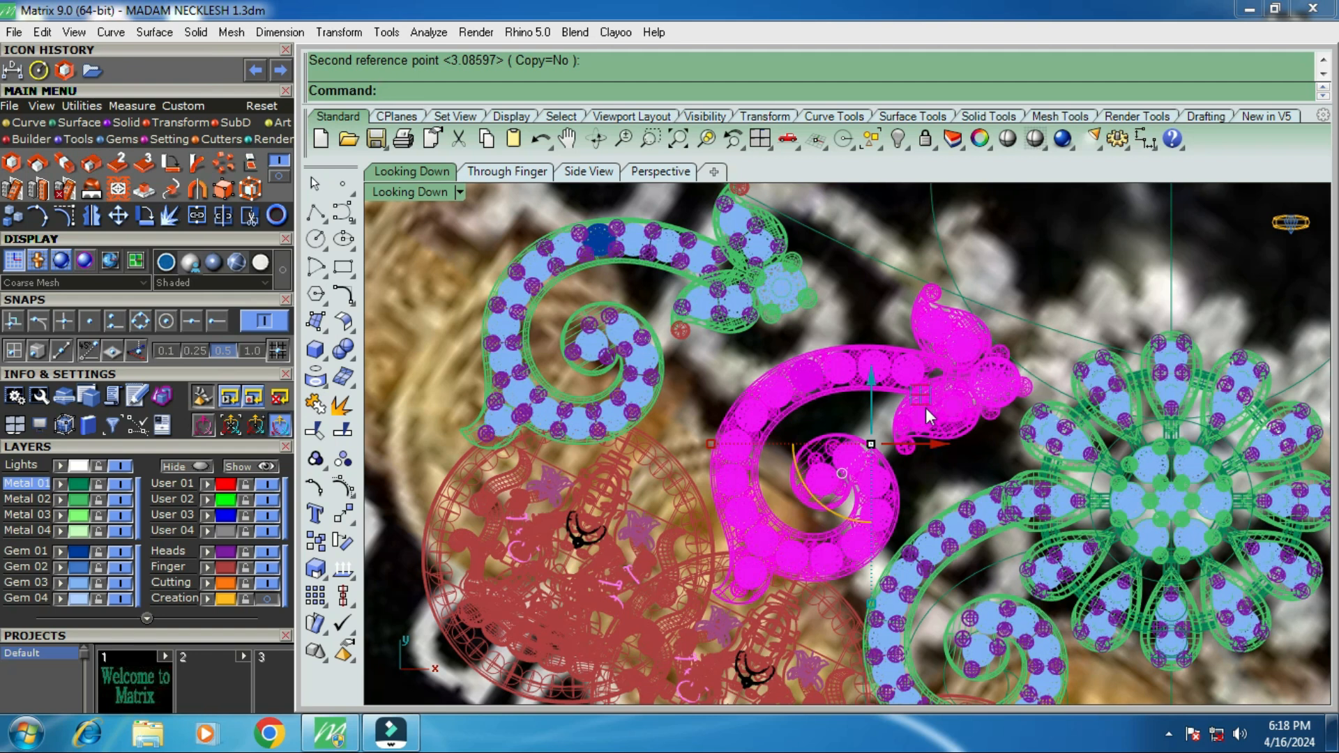
{"action": "scroll", "coordinate": [880, 409], "scroll_direction": "down", "scroll_amount": 2}
{"action": "left_click", "coordinate": [266, 499]}
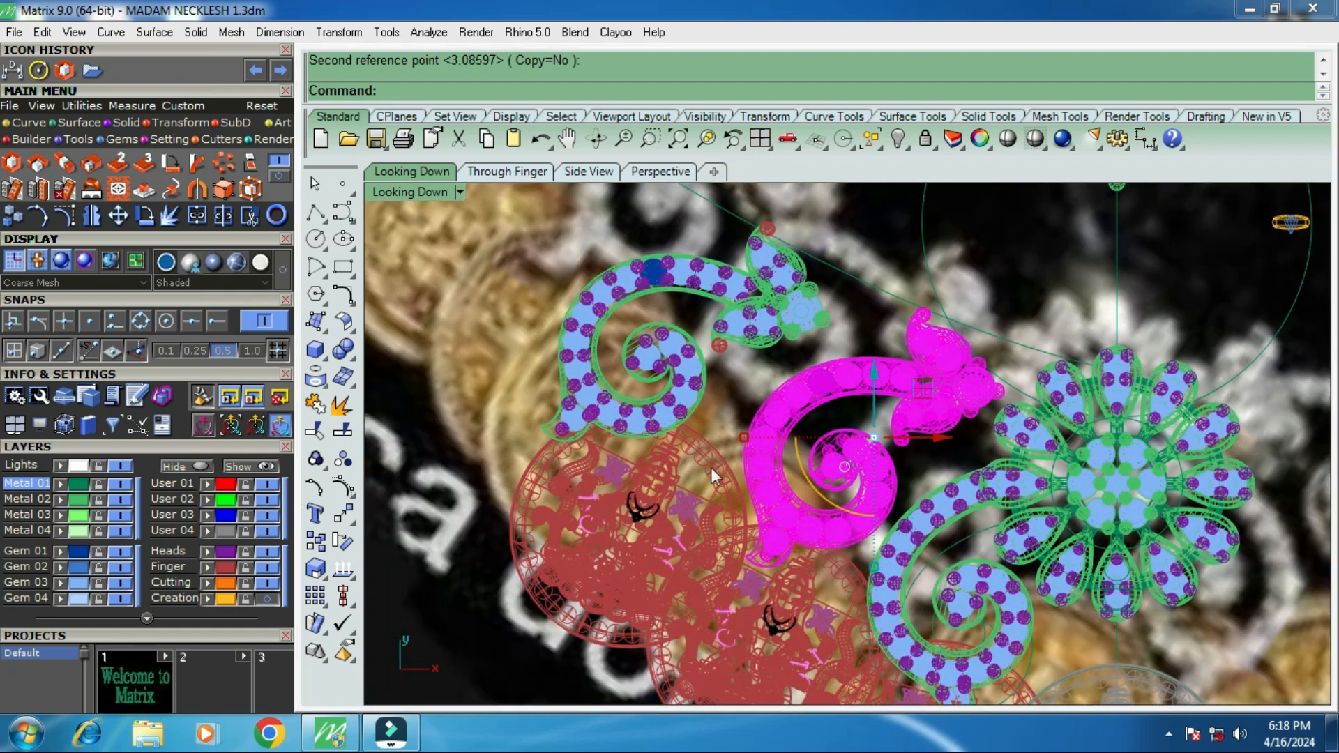
{"action": "key", "text": "Escape"}
Move the outer leafed scroll slightly down and toward the flower so its foot overlaps the outermost red coin, and deselect it.
{"action": "scroll", "coordinate": [947, 404], "scroll_direction": "up", "scroll_amount": 2}
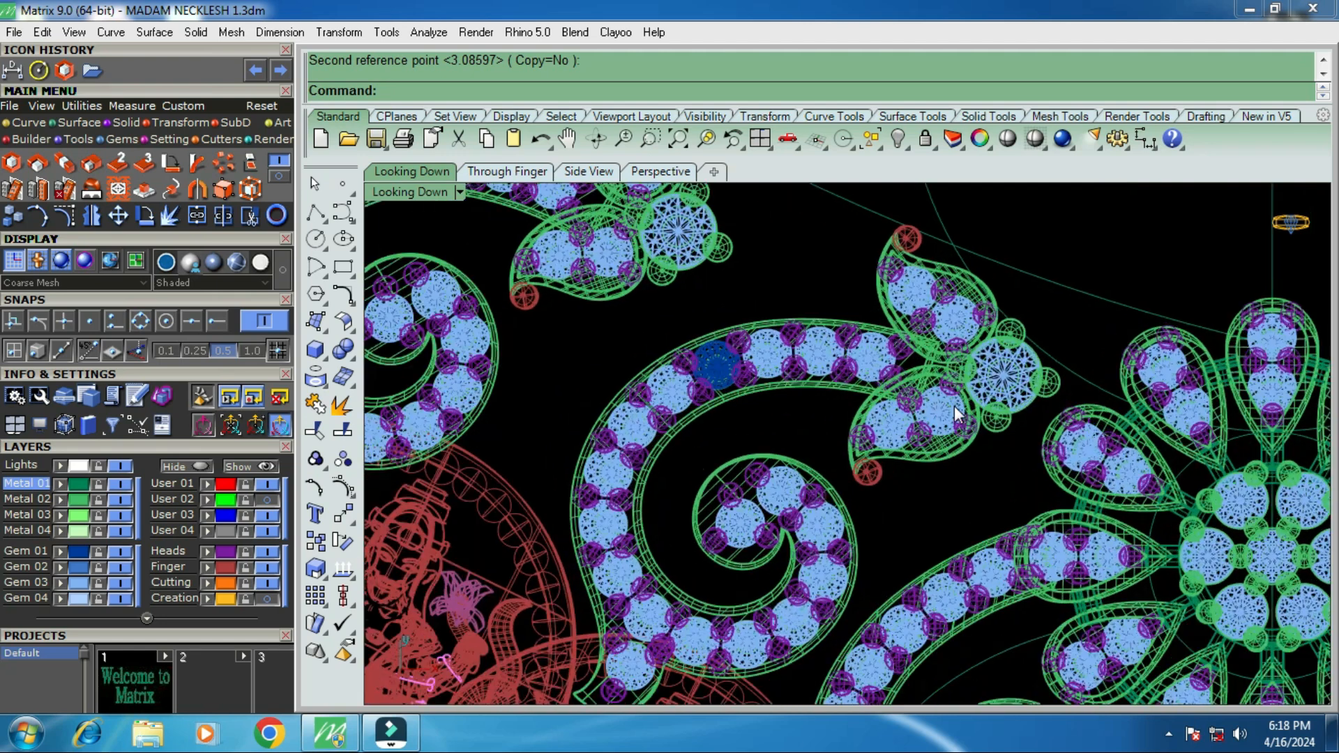
{"action": "left_click", "coordinate": [954, 406]}
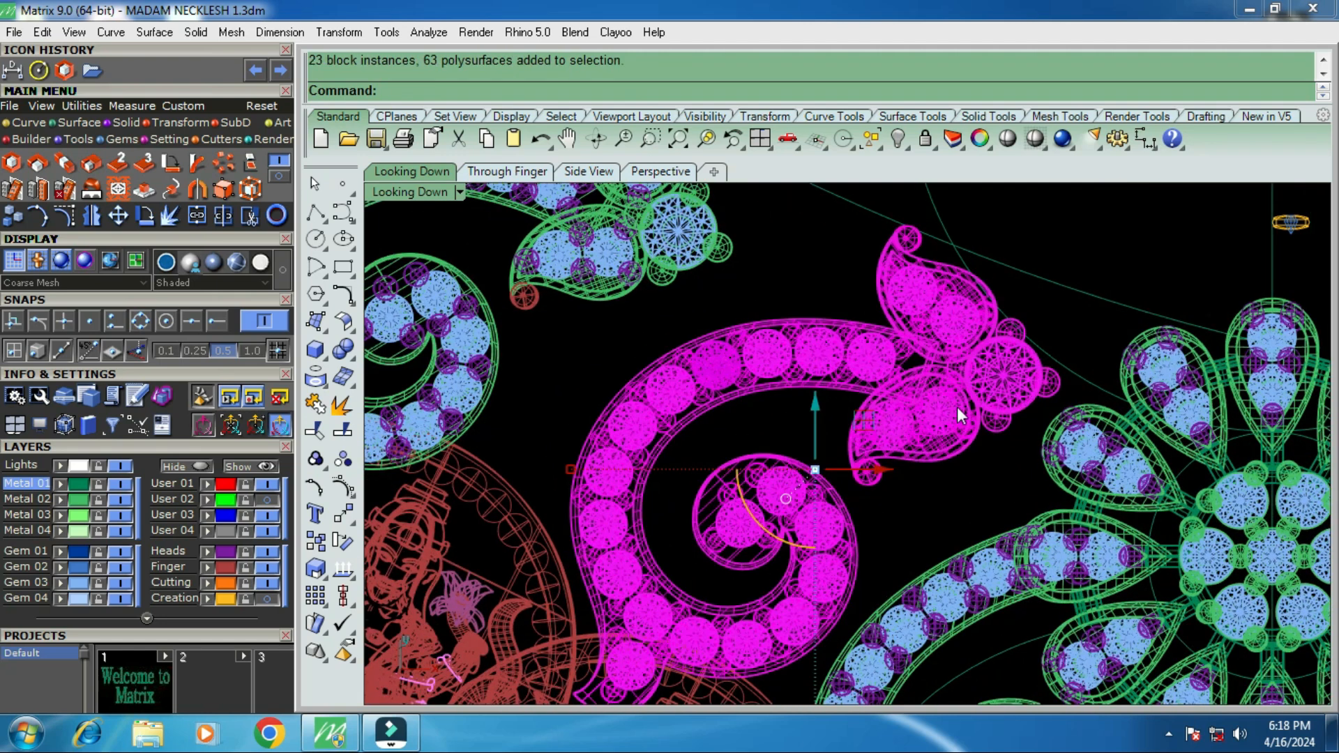
{"action": "scroll", "coordinate": [957, 407], "scroll_direction": "down", "scroll_amount": 3}
{"action": "left_click", "coordinate": [797, 320]}
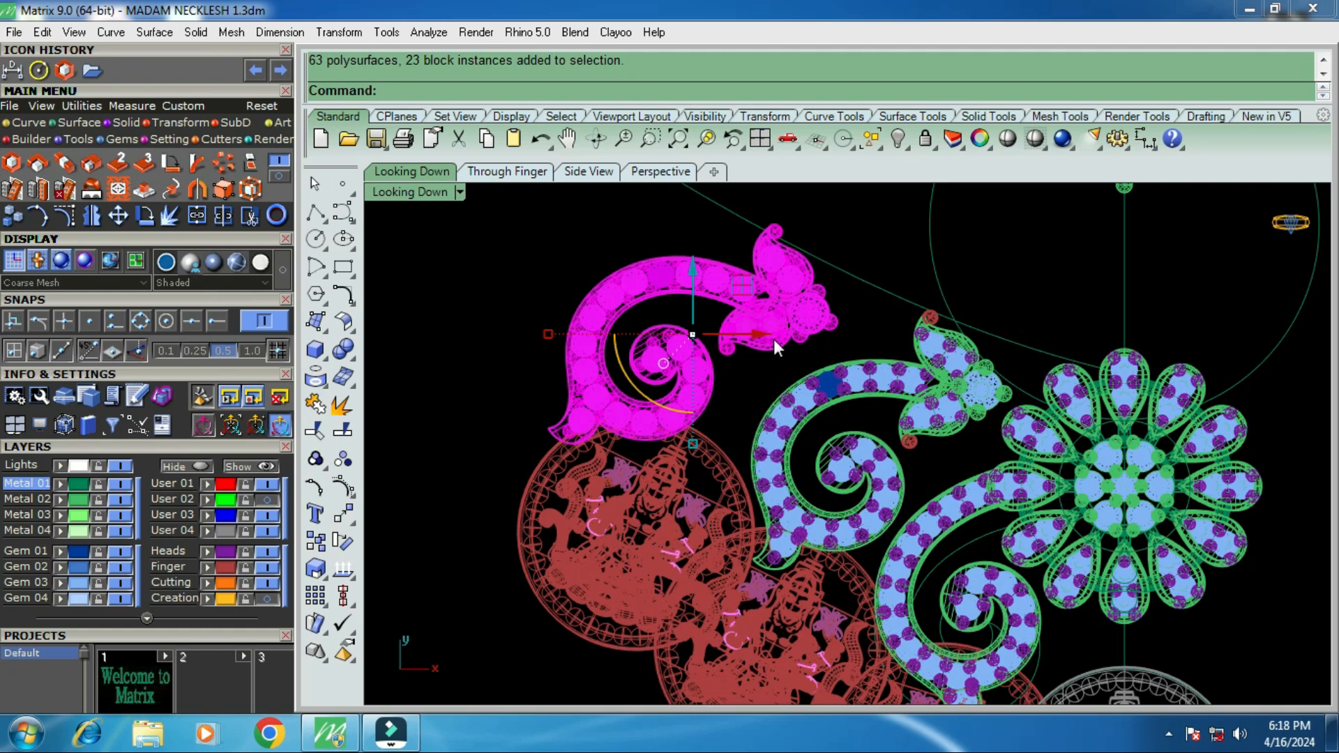
{"action": "type", "text": "m"}
{"action": "key", "text": "Return"}
{"action": "scroll", "coordinate": [808, 355], "scroll_direction": "up", "scroll_amount": 4}
{"action": "left_click", "coordinate": [813, 356]}
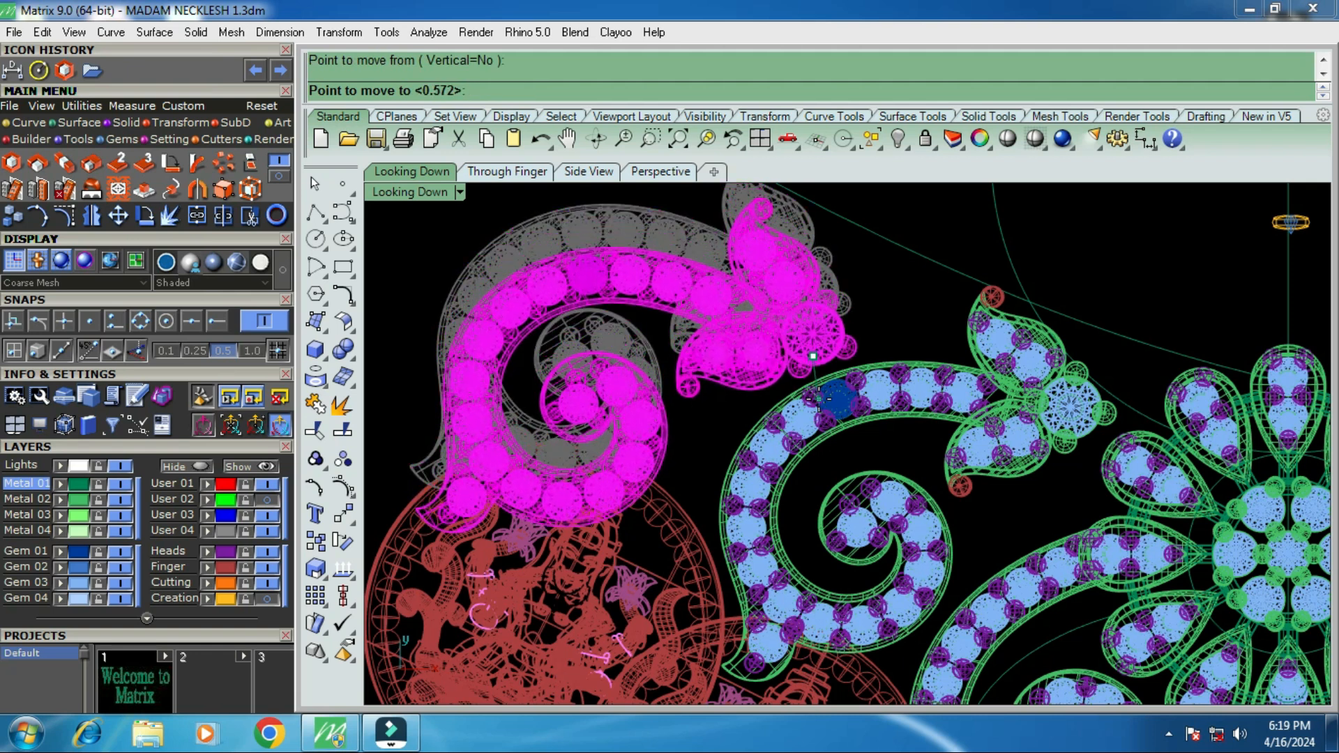
{"action": "left_click", "coordinate": [845, 400]}
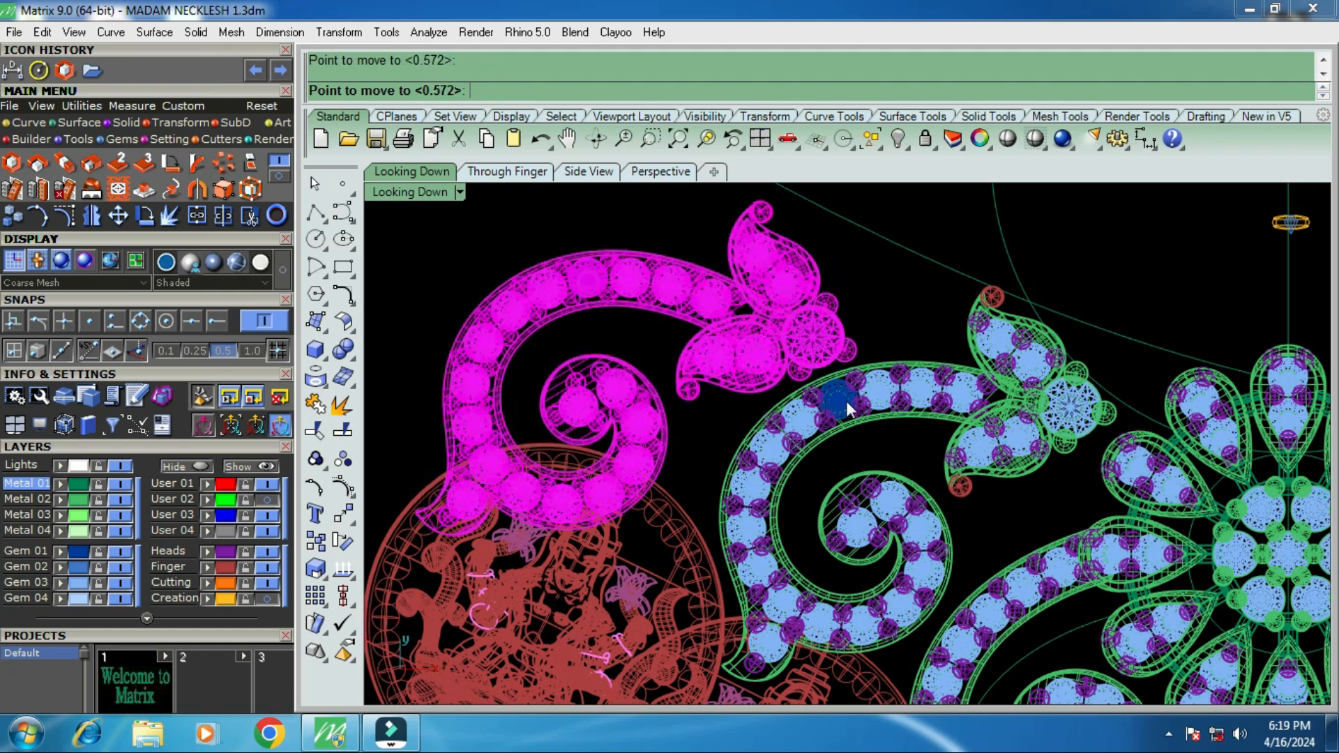
{"action": "scroll", "coordinate": [906, 371], "scroll_direction": "down", "scroll_amount": 3}
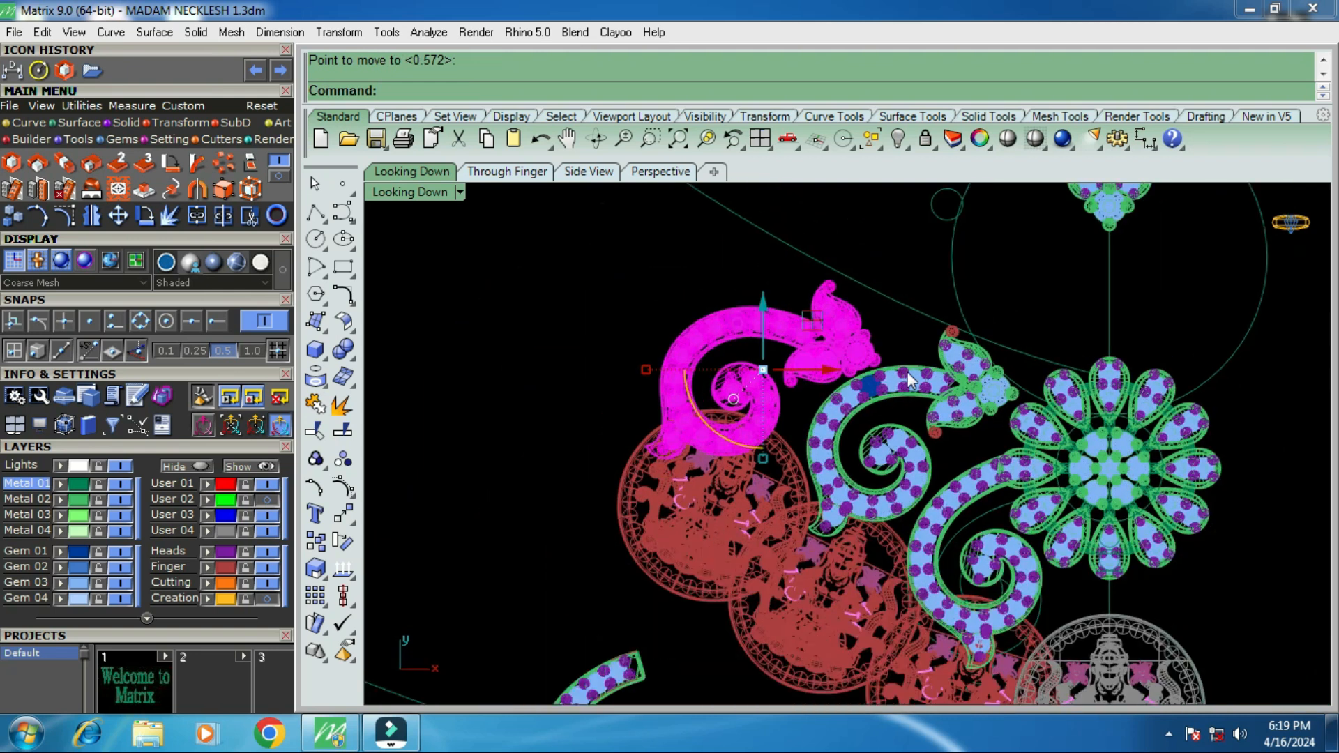
{"action": "left_click", "coordinate": [901, 358]}
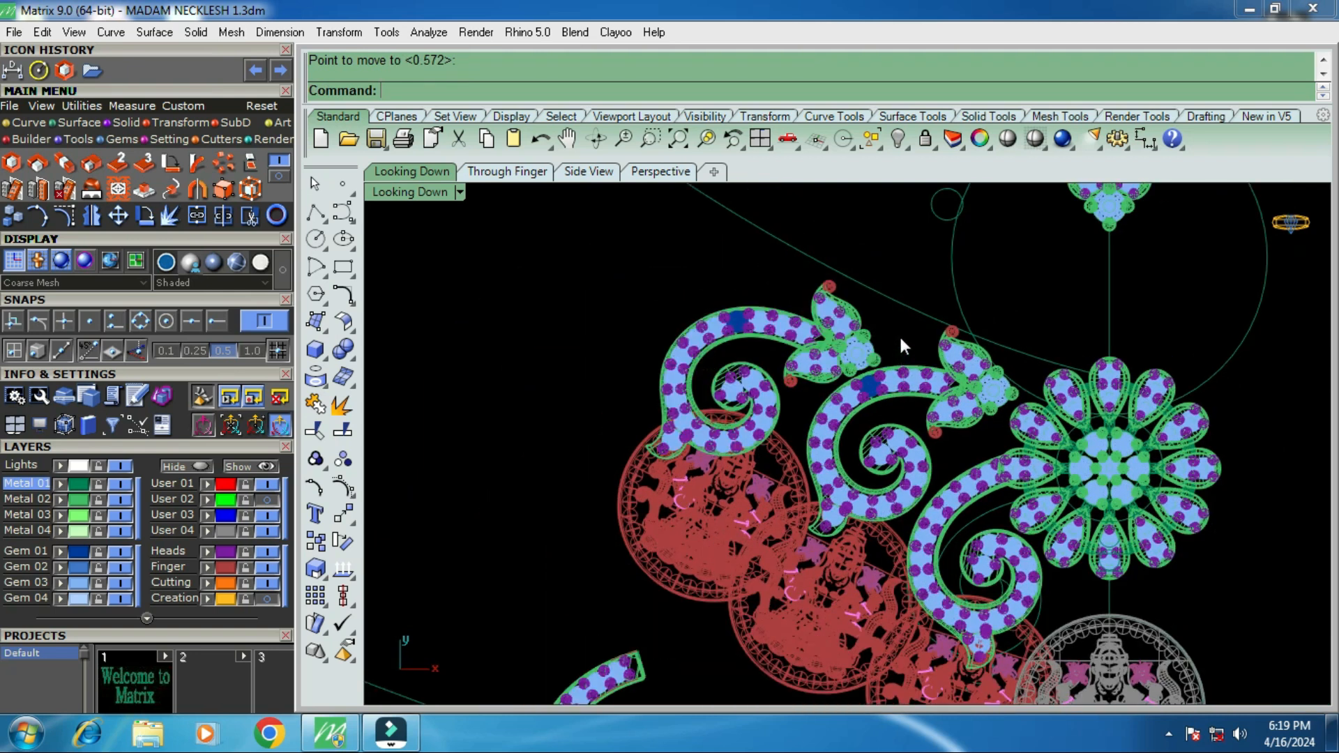
Move the red coin beside the grey center coin about 0.66 straight up, so it overlaps the lower end of the flower's scroll more.
{"action": "left_click", "coordinate": [721, 529]}
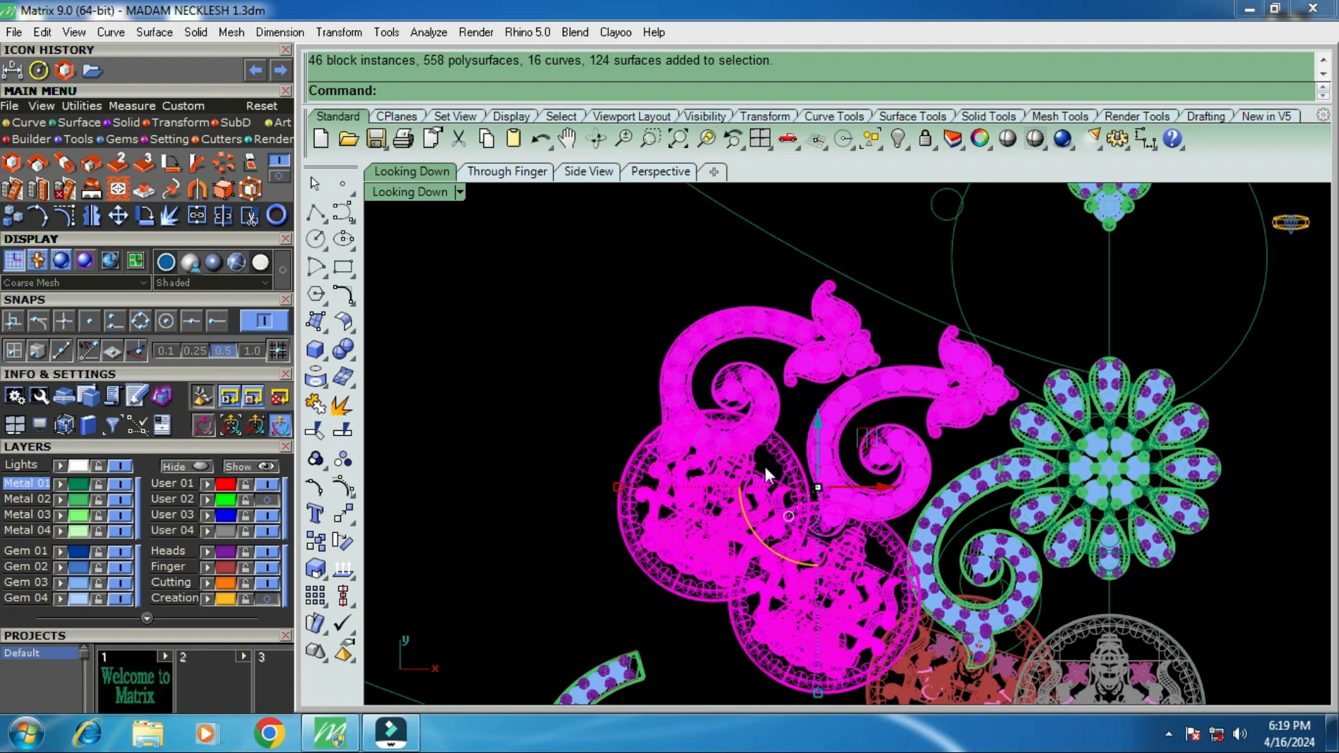
{"action": "scroll", "coordinate": [780, 495], "scroll_direction": "down", "scroll_amount": 3}
{"action": "scroll", "coordinate": [876, 571], "scroll_direction": "up", "scroll_amount": 2}
{"action": "left_click", "coordinate": [856, 587]}
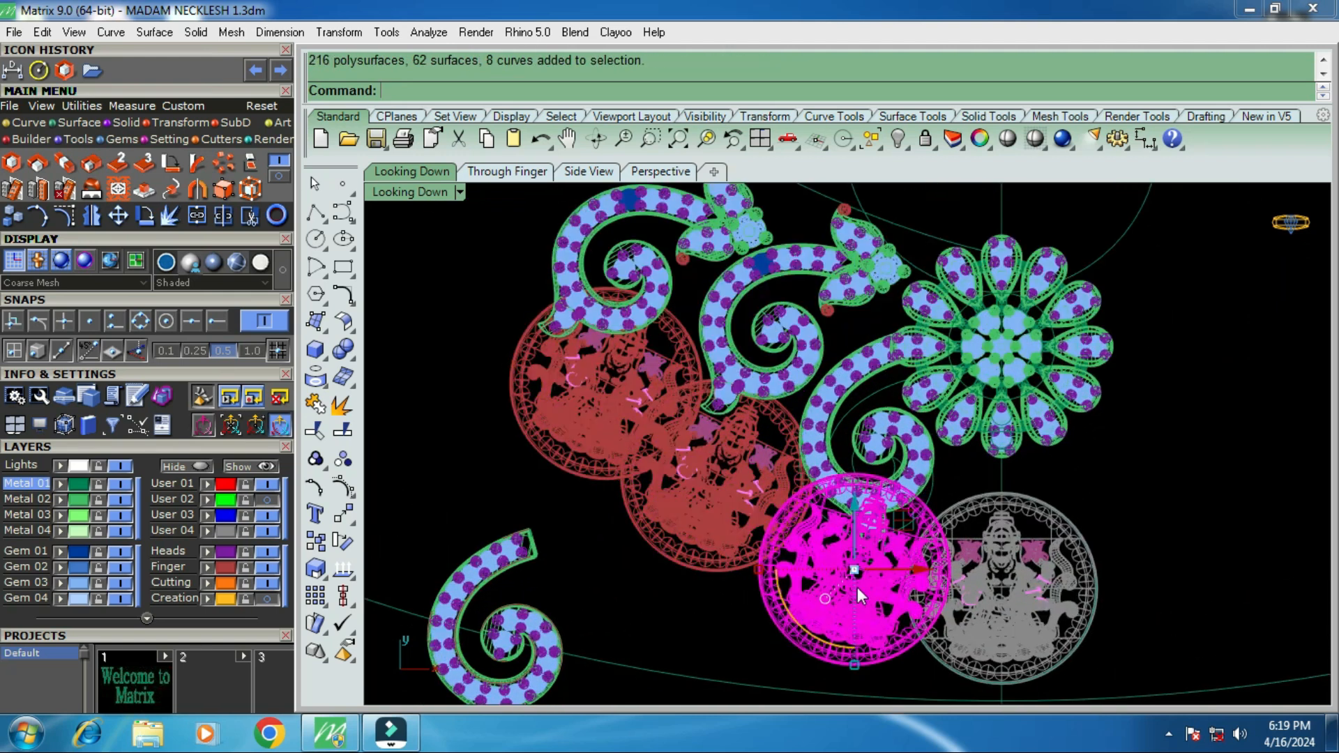
{"action": "type", "text": "m"}
{"action": "key", "text": "Return"}
{"action": "scroll", "coordinate": [856, 587], "scroll_direction": "up", "scroll_amount": 1}
{"action": "left_click", "coordinate": [850, 593]}
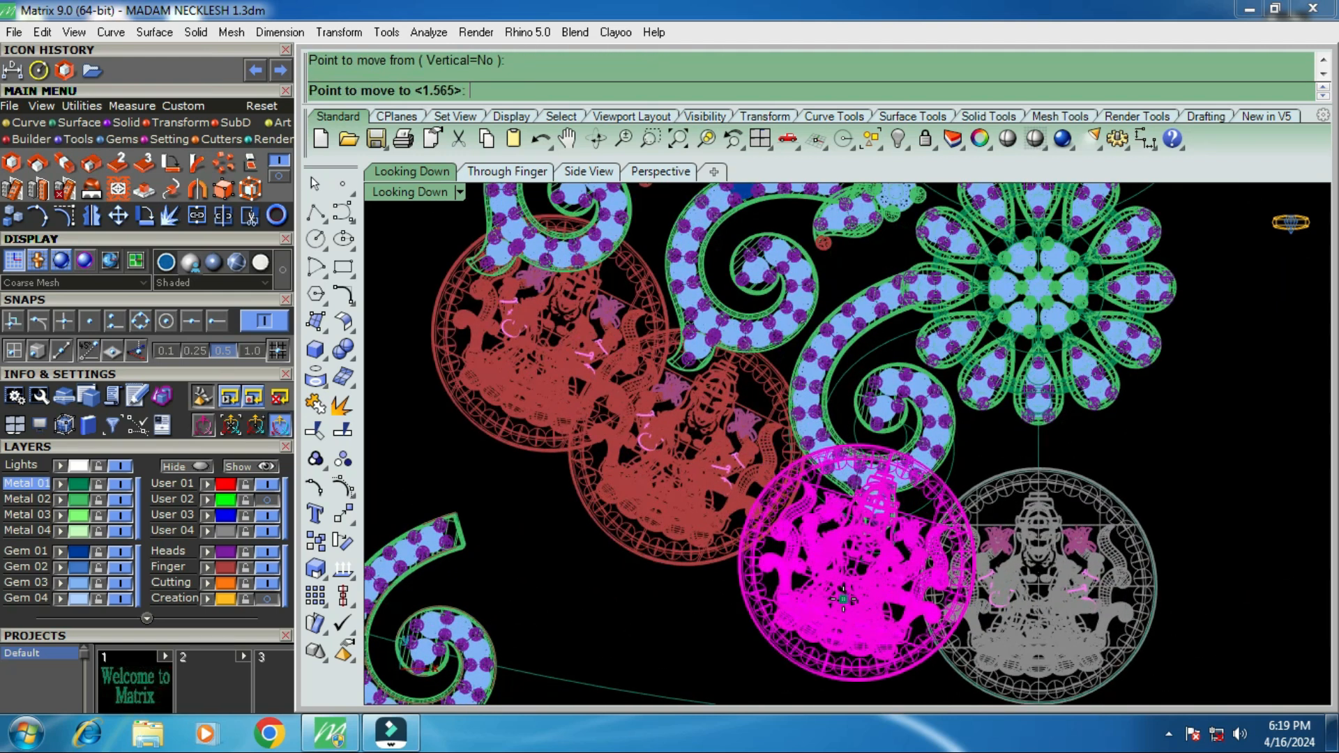
{"action": "left_click", "coordinate": [843, 588]}
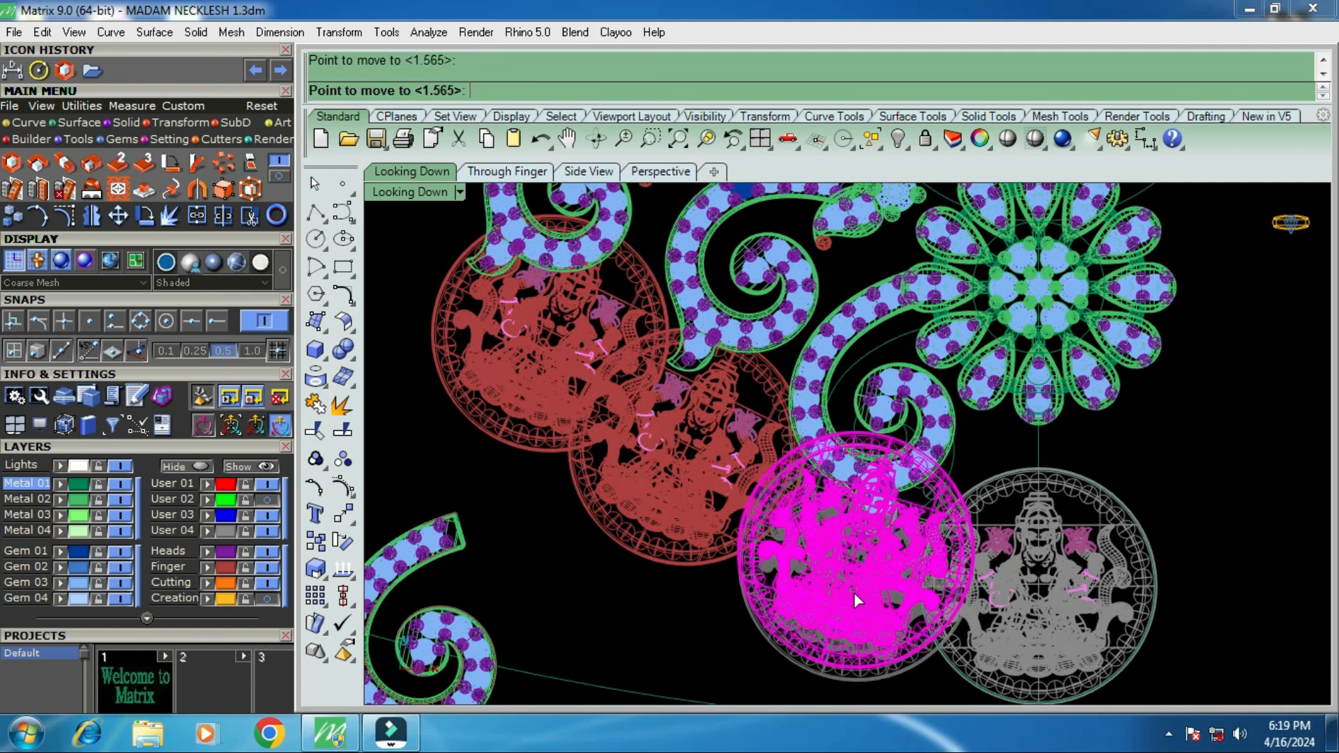
{"action": "scroll", "coordinate": [851, 552], "scroll_direction": "down", "scroll_amount": 2}
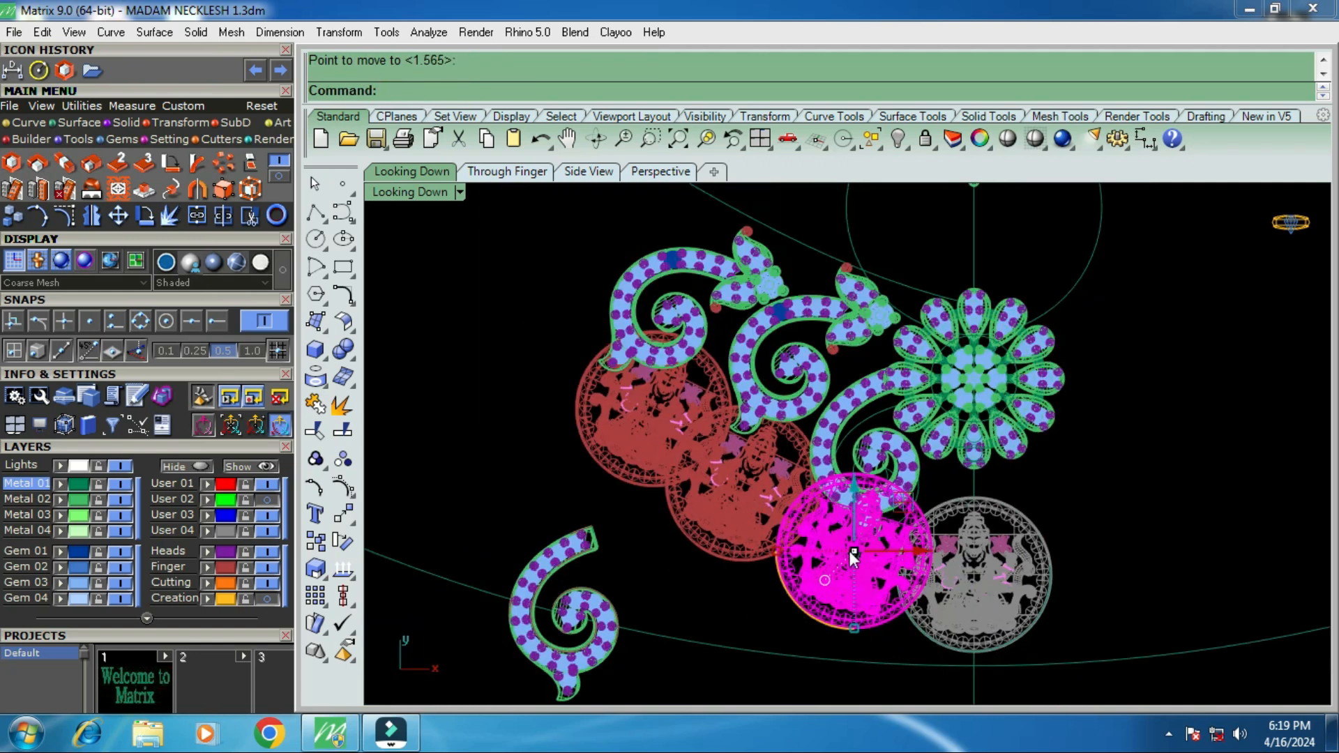
Rotate that coin clockwise in two small turns, about 1 degree around its side nearest the grey coin and 1.5 degrees around its opposite side.
{"action": "left_click", "coordinate": [146, 215]}
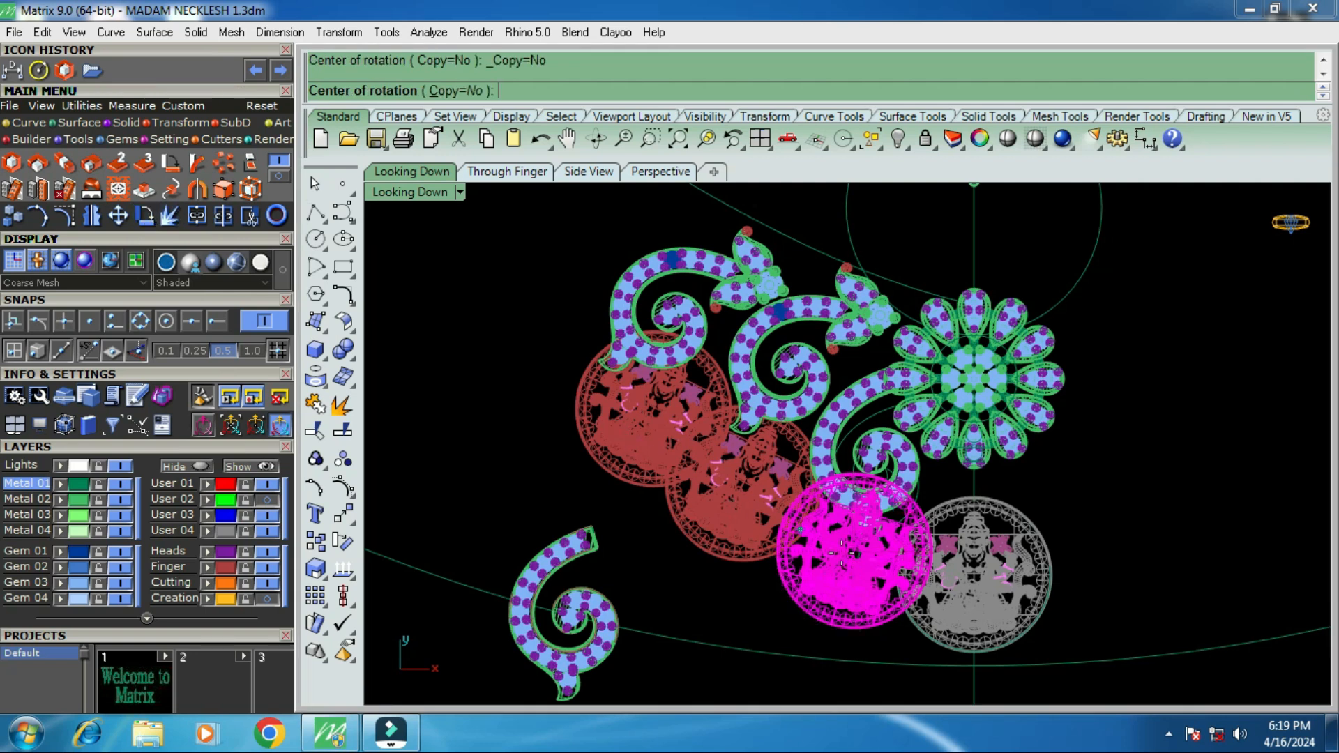
{"action": "scroll", "coordinate": [914, 572], "scroll_direction": "up", "scroll_amount": 4}
{"action": "left_click", "coordinate": [912, 571]}
{"action": "scroll", "coordinate": [745, 495], "scroll_direction": "up", "scroll_amount": 4}
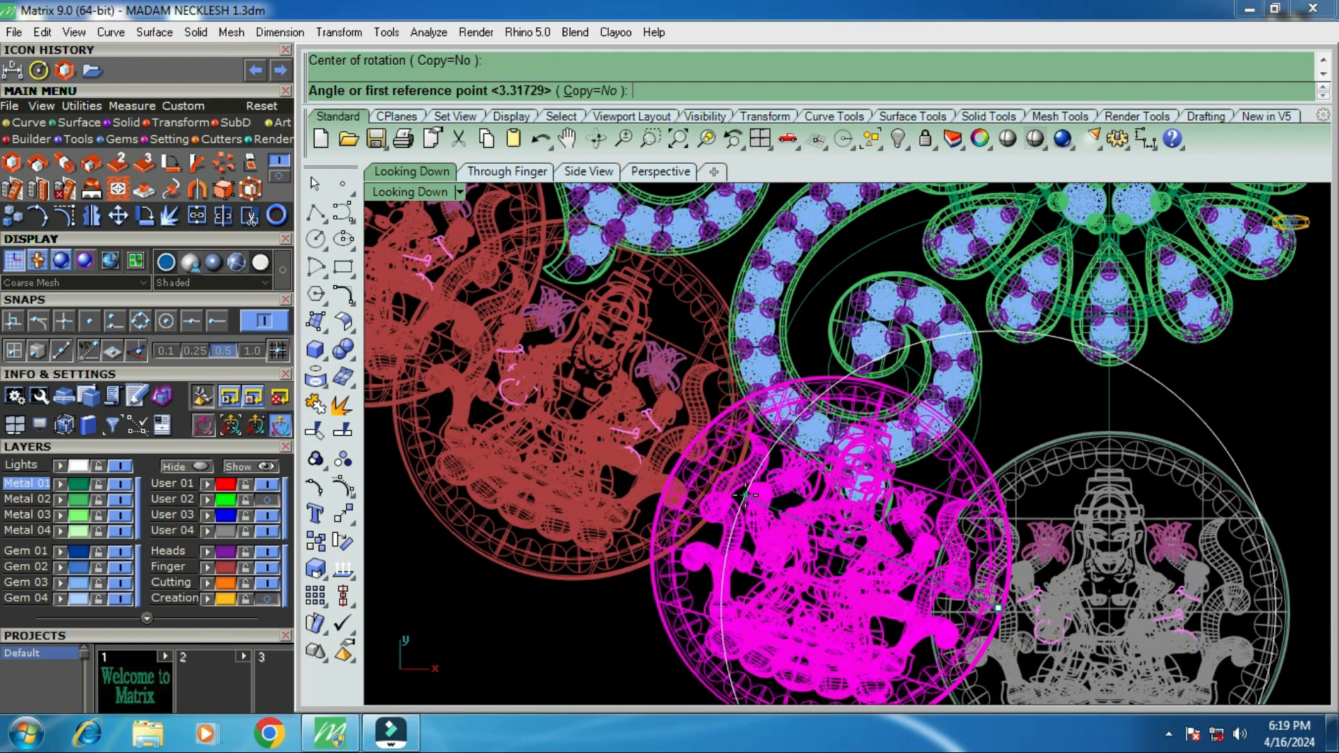
{"action": "left_click", "coordinate": [745, 494]}
{"action": "left_click", "coordinate": [736, 487]}
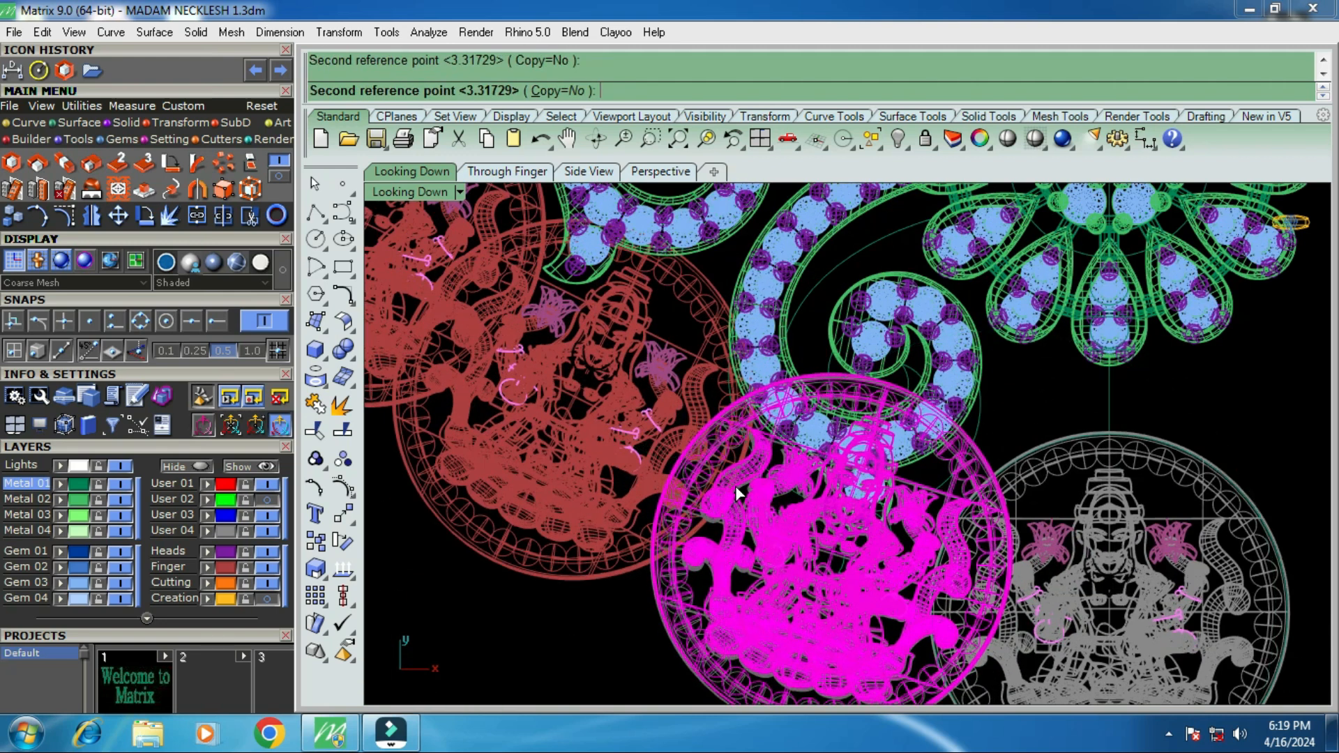
{"action": "right_click", "coordinate": [737, 493]}
{"action": "left_click", "coordinate": [693, 467]}
{"action": "left_click", "coordinate": [997, 564]}
{"action": "left_click", "coordinate": [914, 550]}
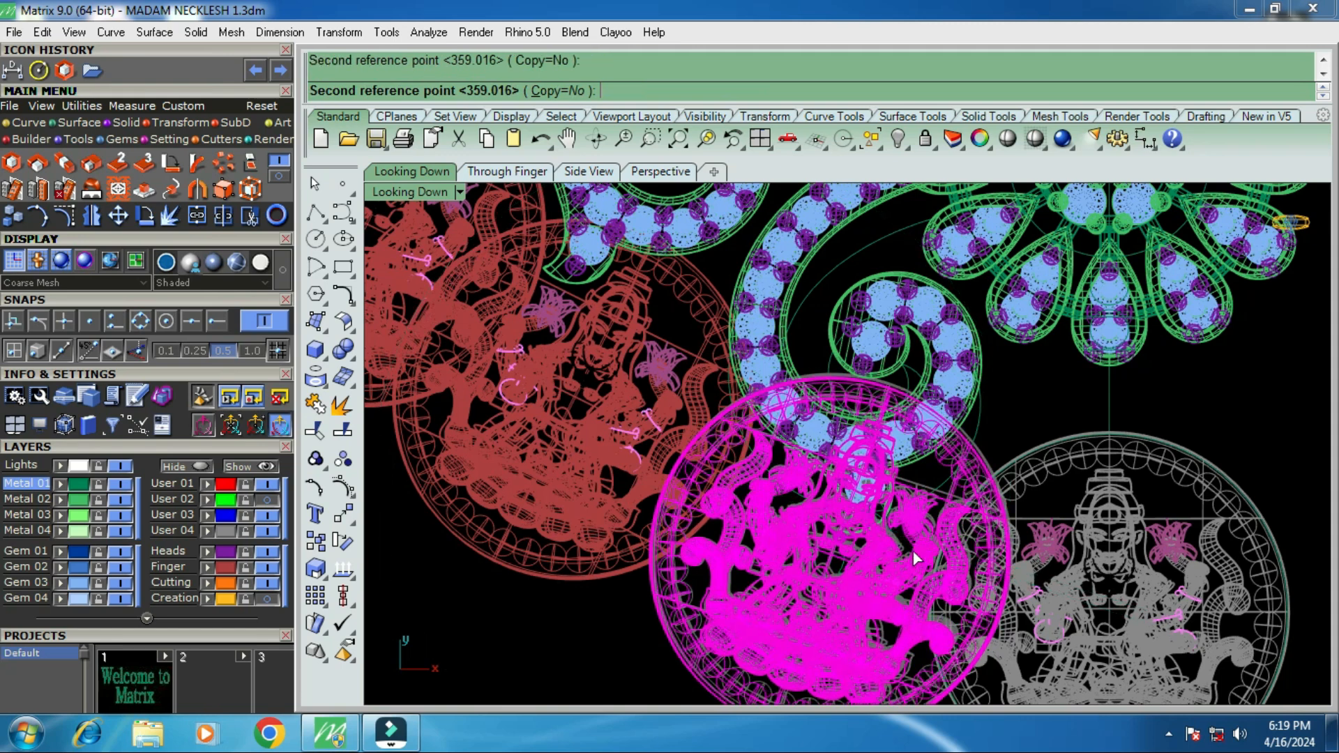
Nudge the rotated coin about 0.11 away from the grey center coin and deselect it.
{"action": "type", "text": "m"}
{"action": "key", "text": "Return"}
{"action": "scroll", "coordinate": [870, 539], "scroll_direction": "up", "scroll_amount": 4}
{"action": "left_click", "coordinate": [871, 540]}
{"action": "left_click", "coordinate": [868, 541]}
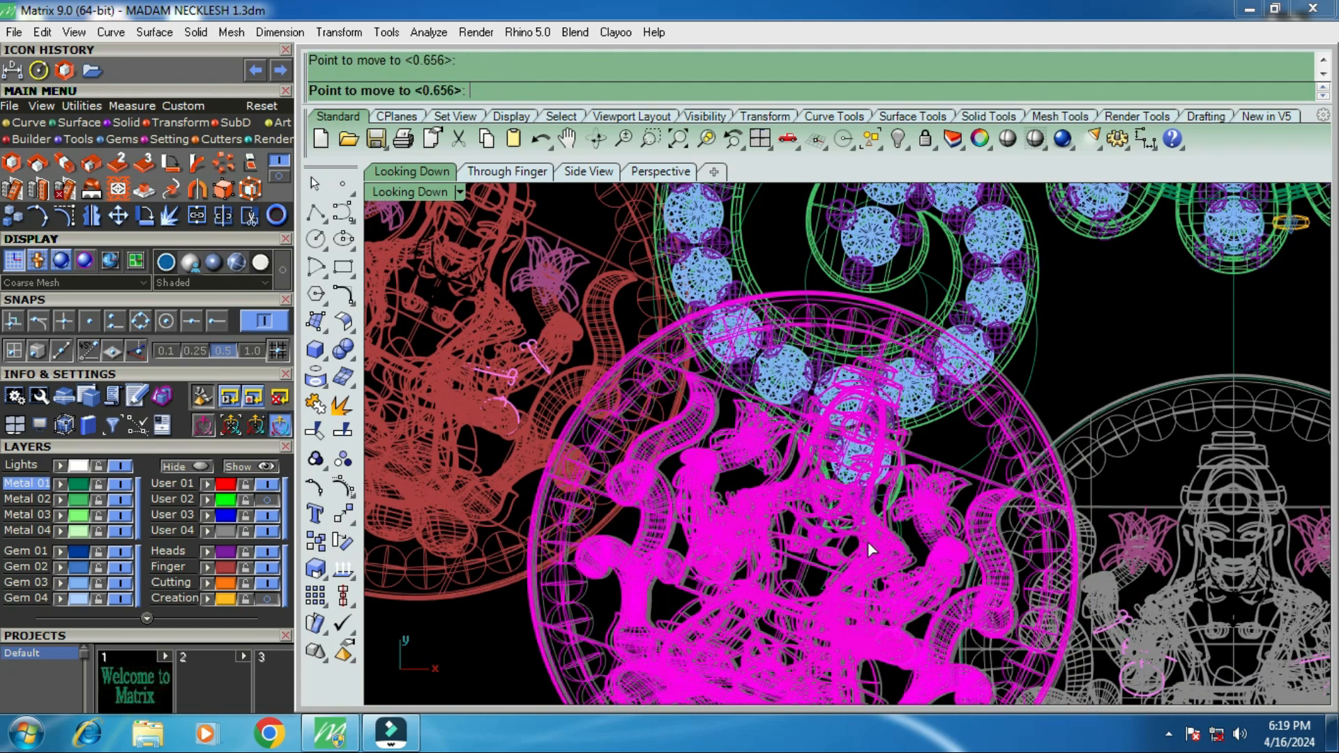
{"action": "scroll", "coordinate": [850, 507], "scroll_direction": "down", "scroll_amount": 6}
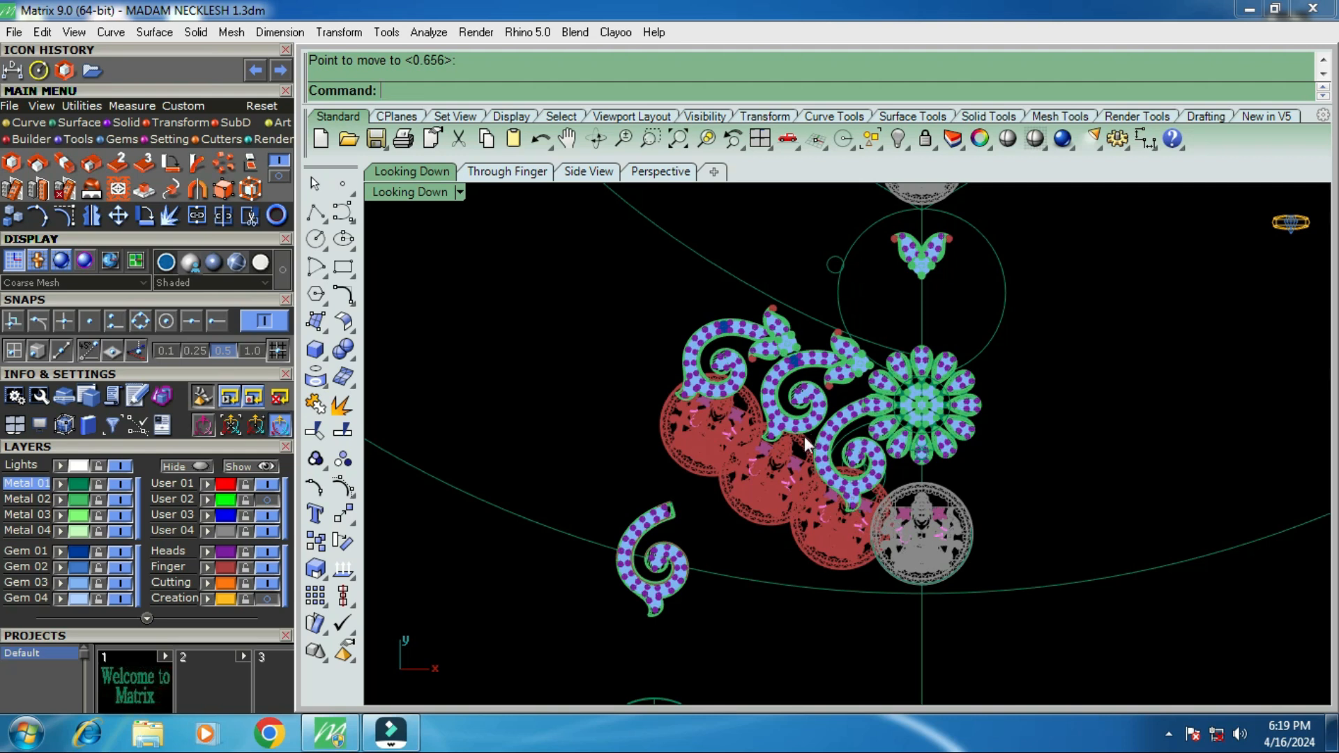
Copy the two leafed scrolls together with their two red coins once, placing the copy further outward along the strand.
{"action": "scroll", "coordinate": [788, 333], "scroll_direction": "up", "scroll_amount": 4}
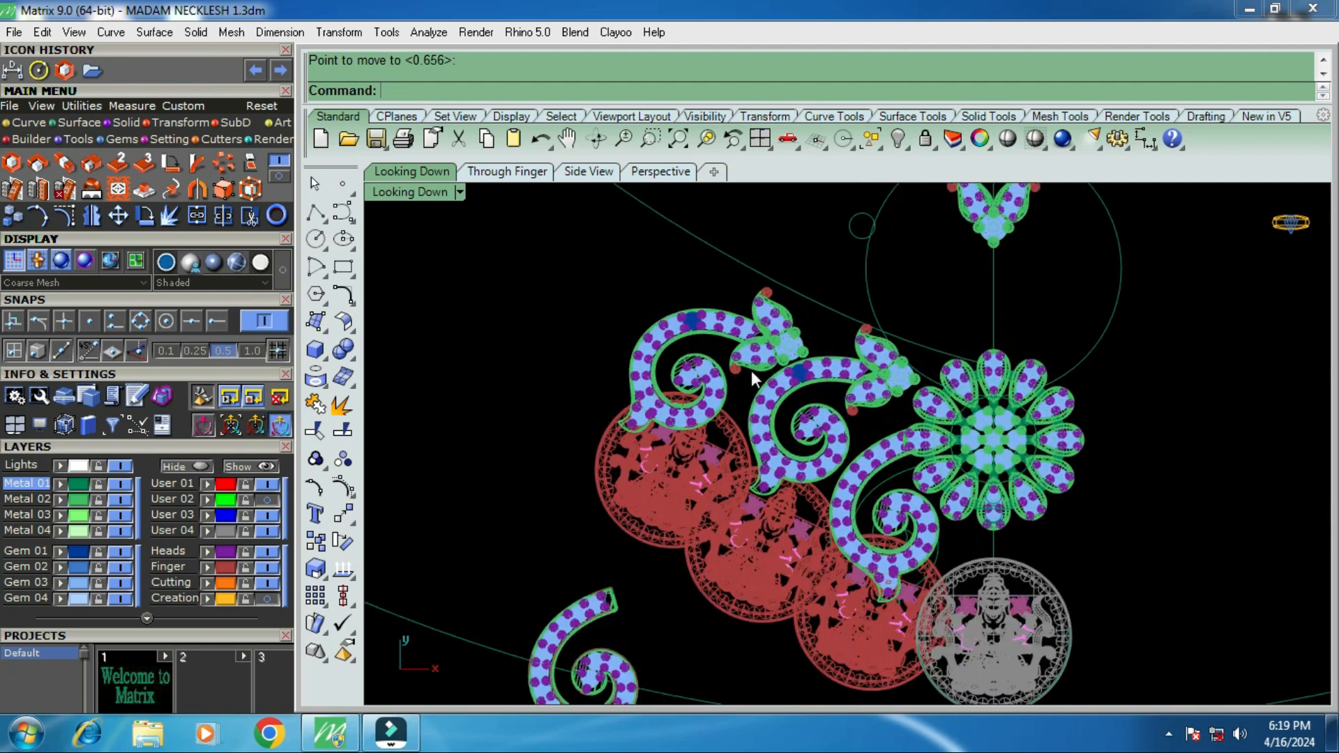
{"action": "left_click_drag", "start_coordinate": [640, 470], "coordinate": [622, 492]}
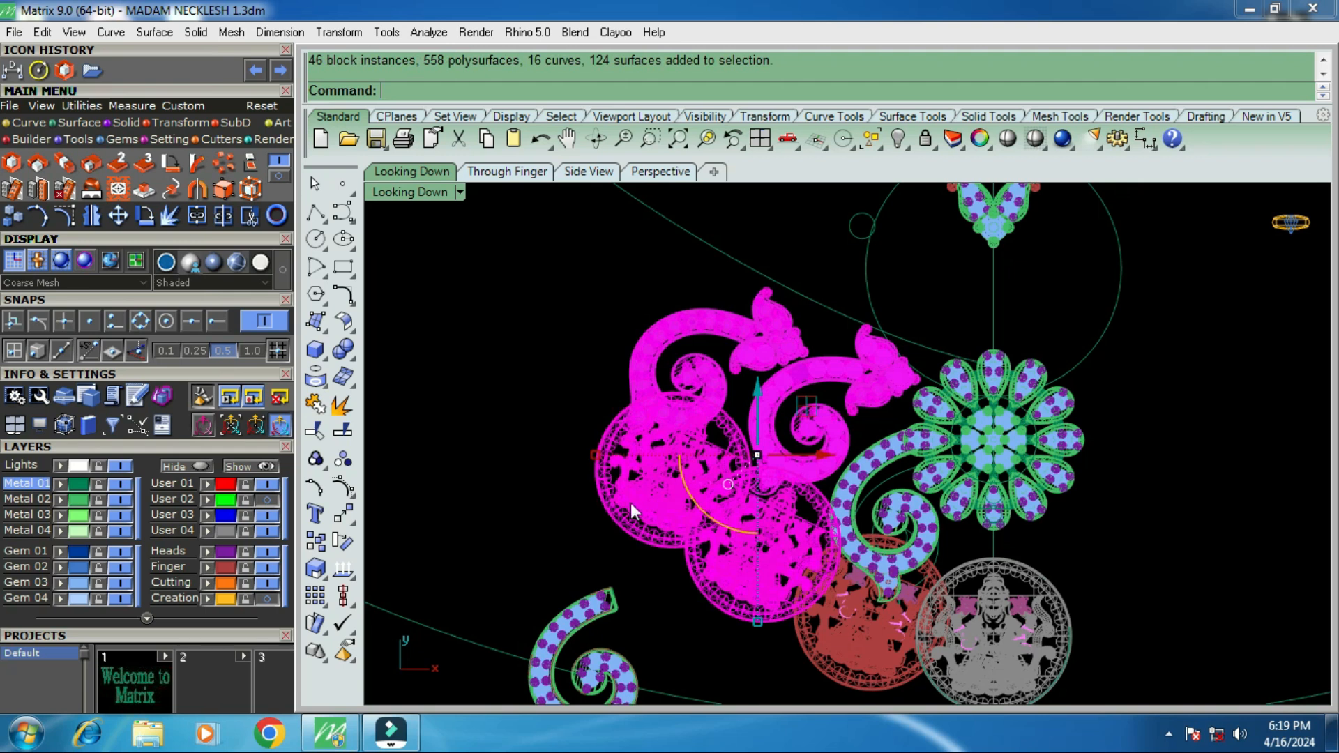
{"action": "left_click", "coordinate": [11, 221]}
{"action": "left_click", "coordinate": [824, 387]}
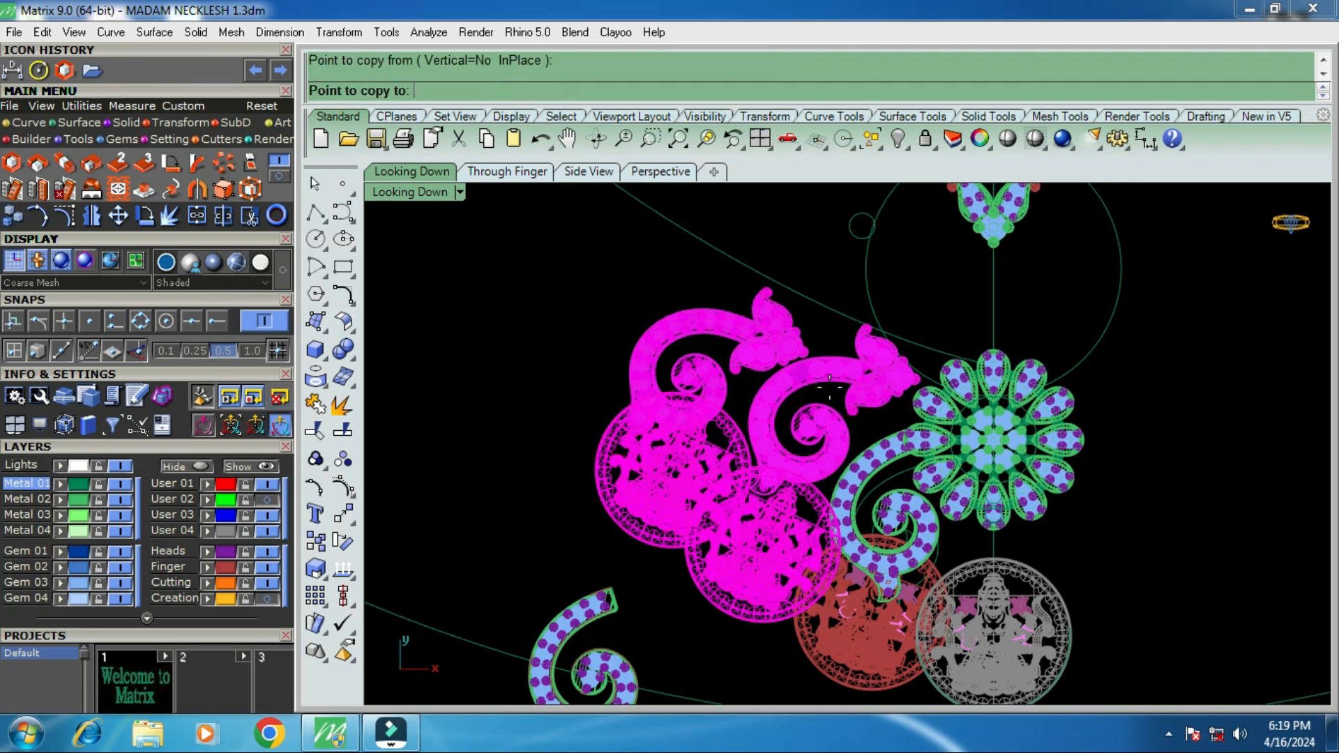
{"action": "scroll", "coordinate": [816, 383], "scroll_direction": "down", "scroll_amount": 1}
{"action": "scroll", "coordinate": [806, 378], "scroll_direction": "down", "scroll_amount": 2}
{"action": "scroll", "coordinate": [685, 321], "scroll_direction": "up", "scroll_amount": 2}
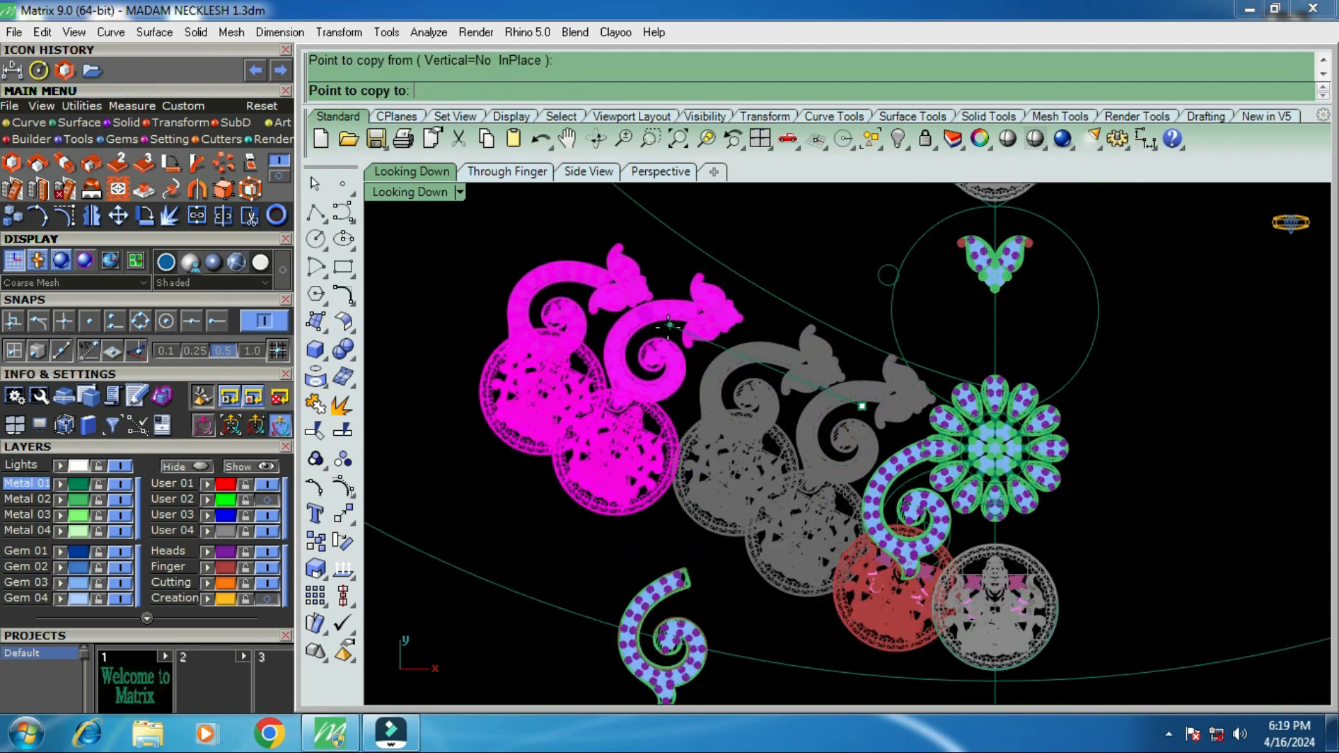
{"action": "left_click", "coordinate": [669, 330]}
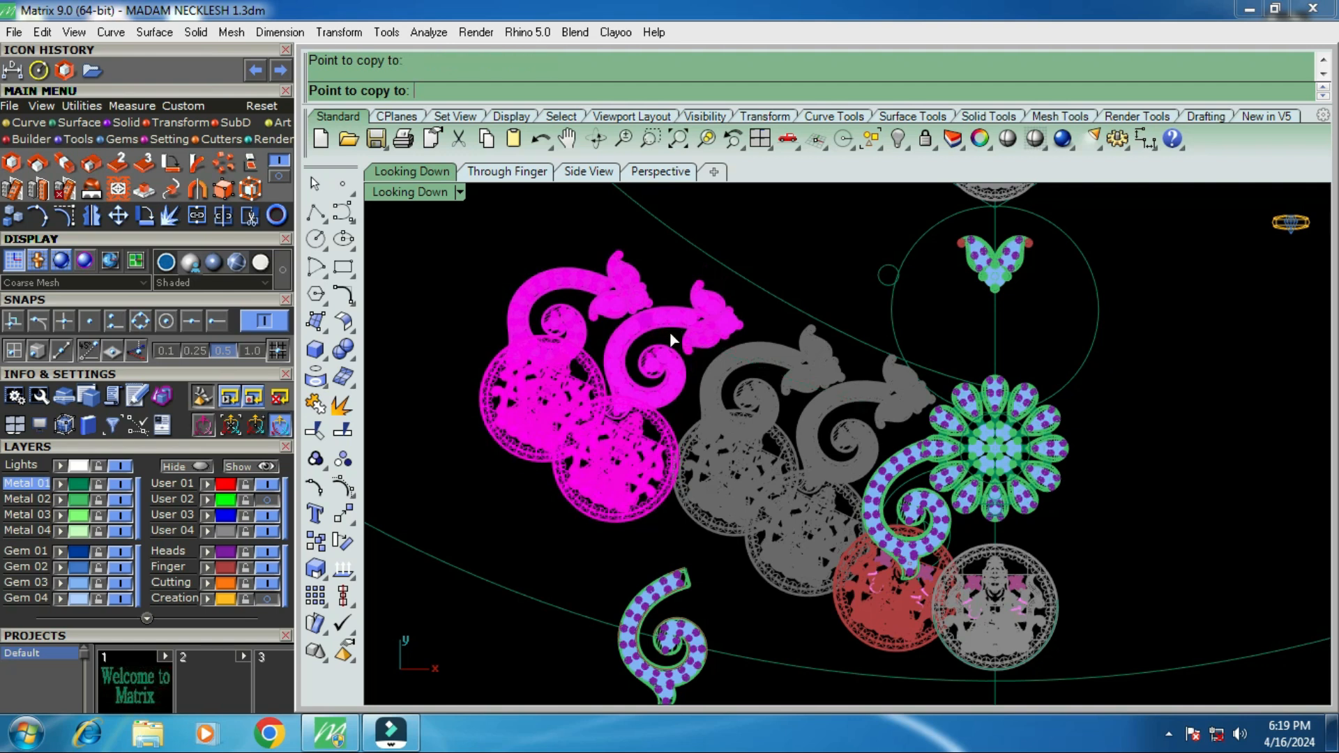
{"action": "left_click", "coordinate": [662, 291]}
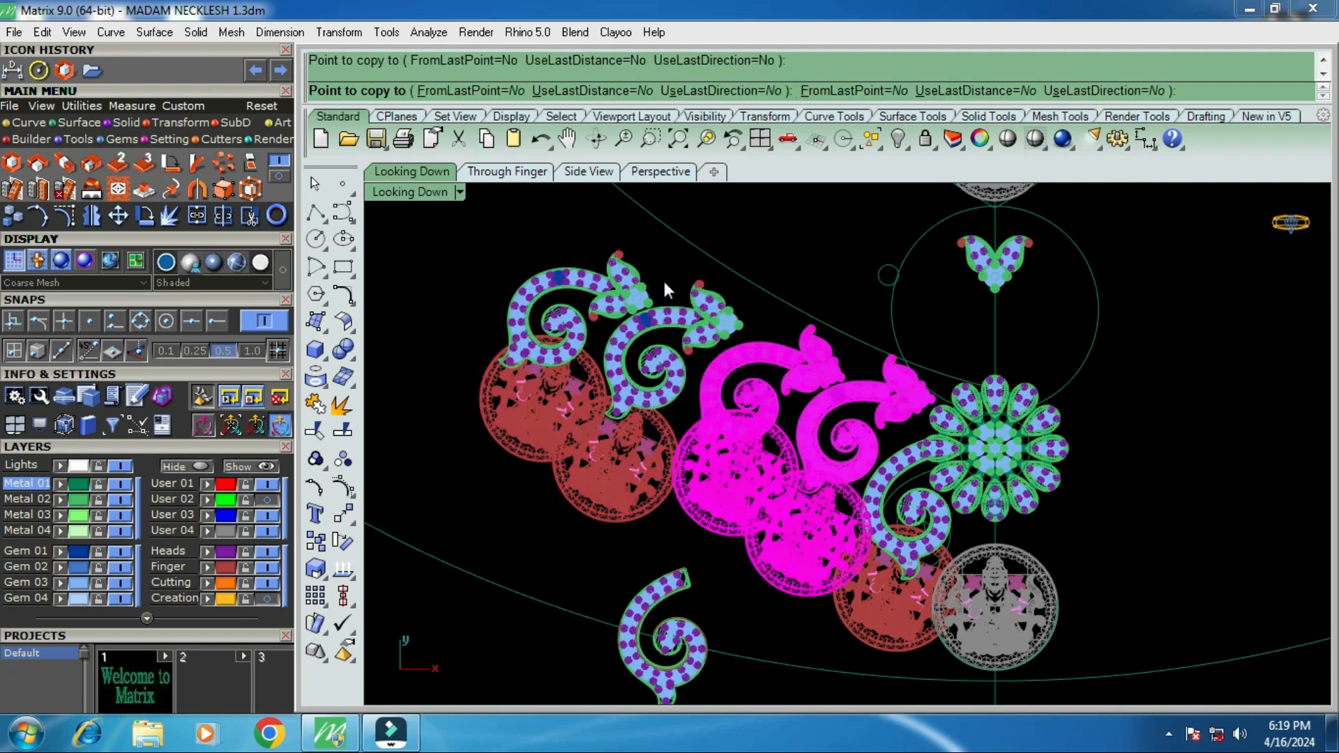
{"action": "key", "text": "Return"}
{"action": "scroll", "coordinate": [664, 278], "scroll_direction": "up", "scroll_amount": 1}
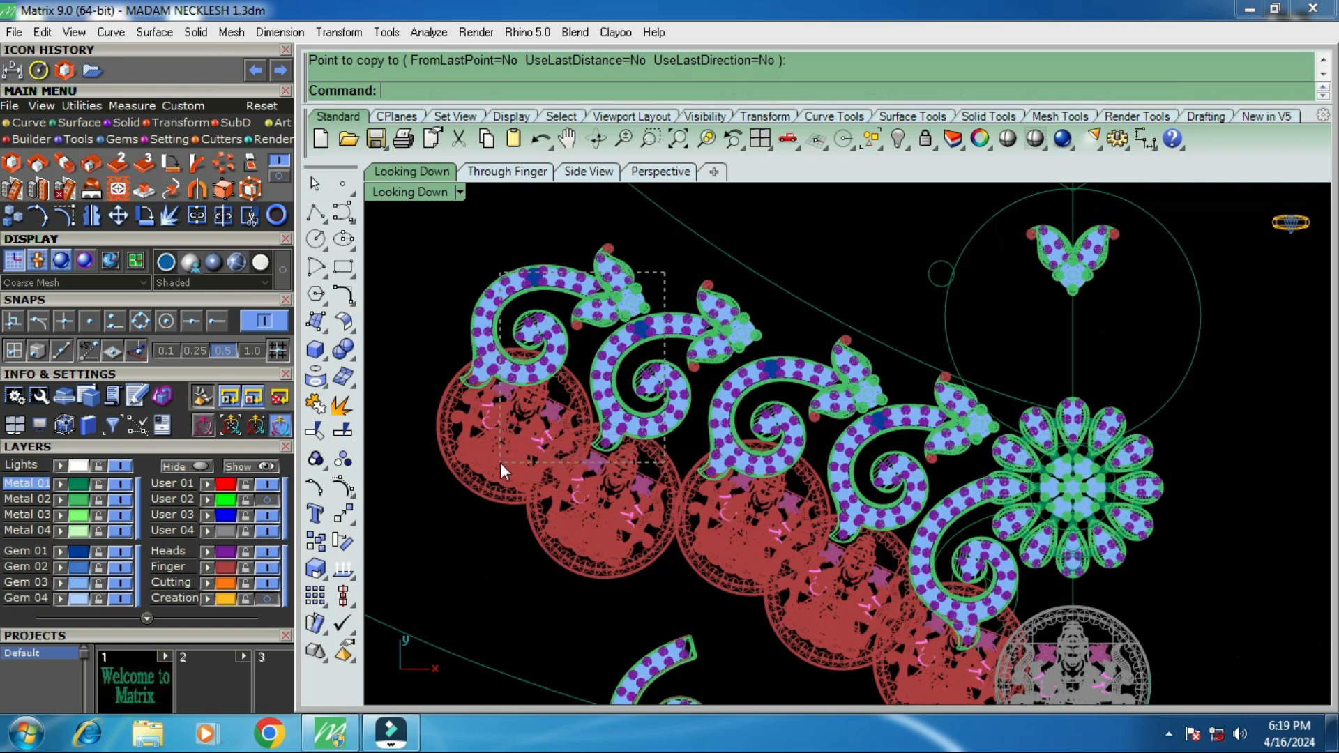
Move the copied scroll-and-coin group about 1.34 toward the original pair to close the gap between the neighbouring coins.
{"action": "left_click_drag", "start_coordinate": [499, 462], "coordinate": [502, 464]}
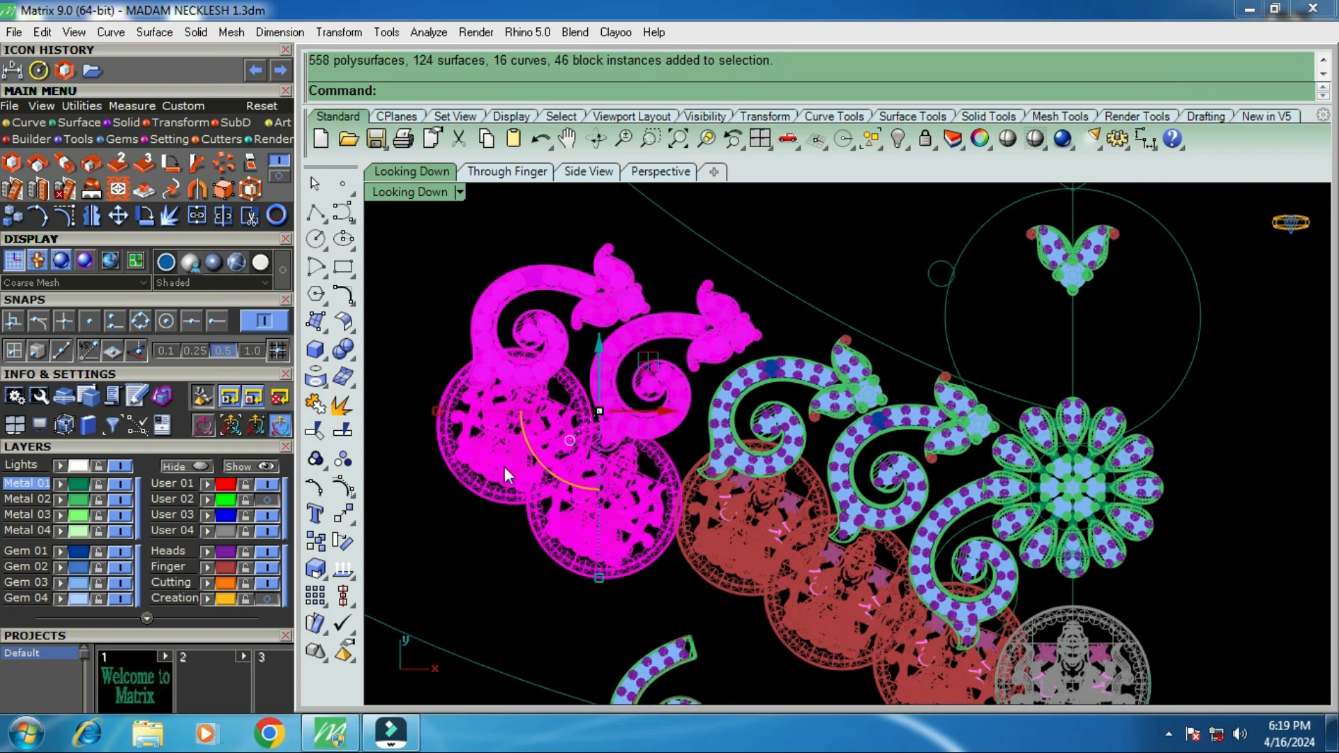
{"action": "left_click", "coordinate": [122, 215]}
{"action": "left_click", "coordinate": [738, 334]}
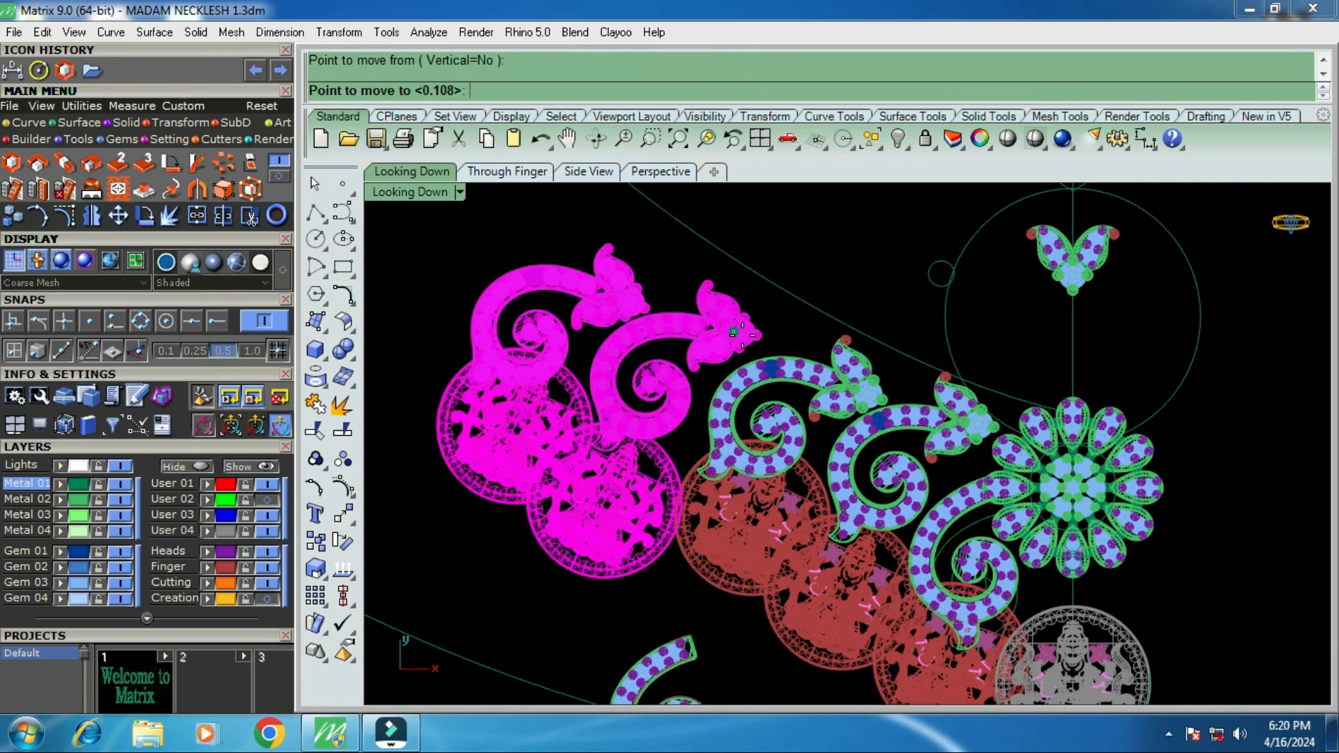
{"action": "left_click", "coordinate": [750, 336]}
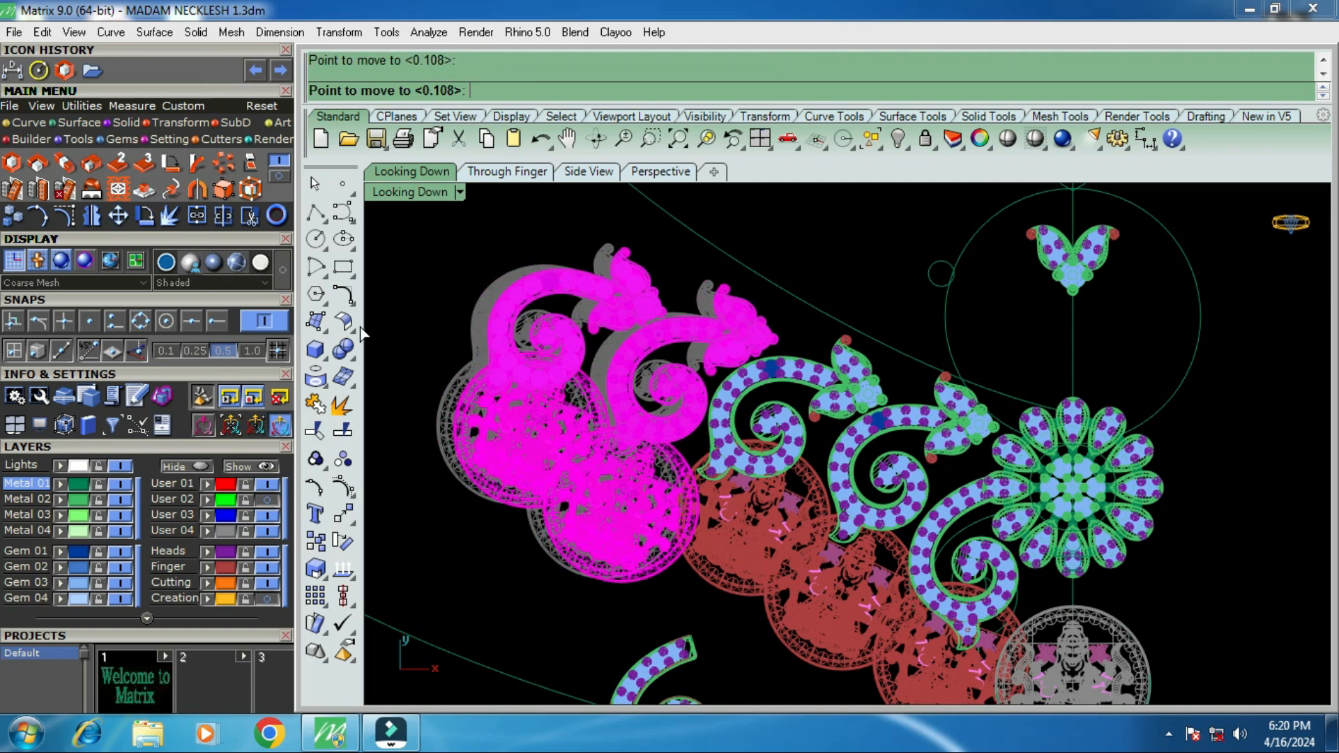
Try rotating the copied group clockwise about the leaf tip nearest the original scrolls, undo the rotation and deselect the group.
{"action": "left_click", "coordinate": [145, 215]}
{"action": "left_click", "coordinate": [756, 345]}
{"action": "left_click", "coordinate": [625, 442]}
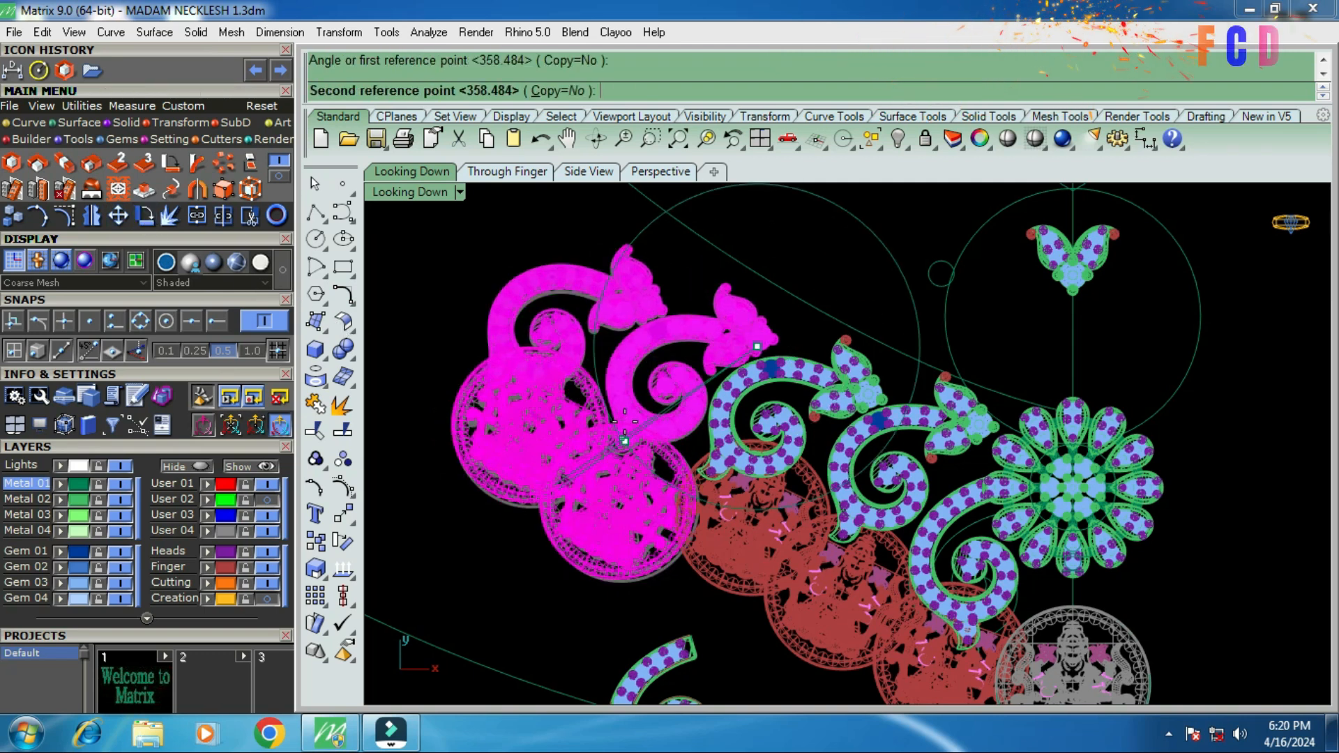
{"action": "left_click", "coordinate": [666, 383]}
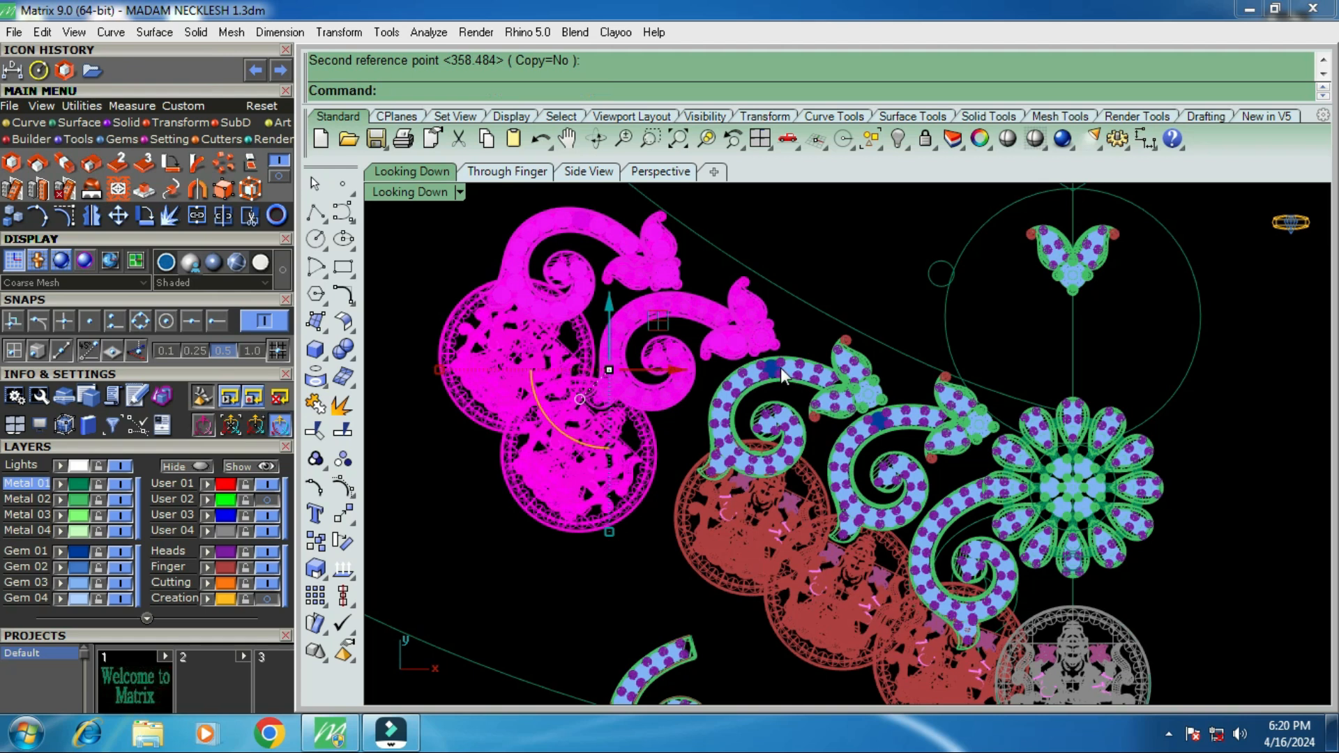
{"action": "key", "text": "ctrl+z"}
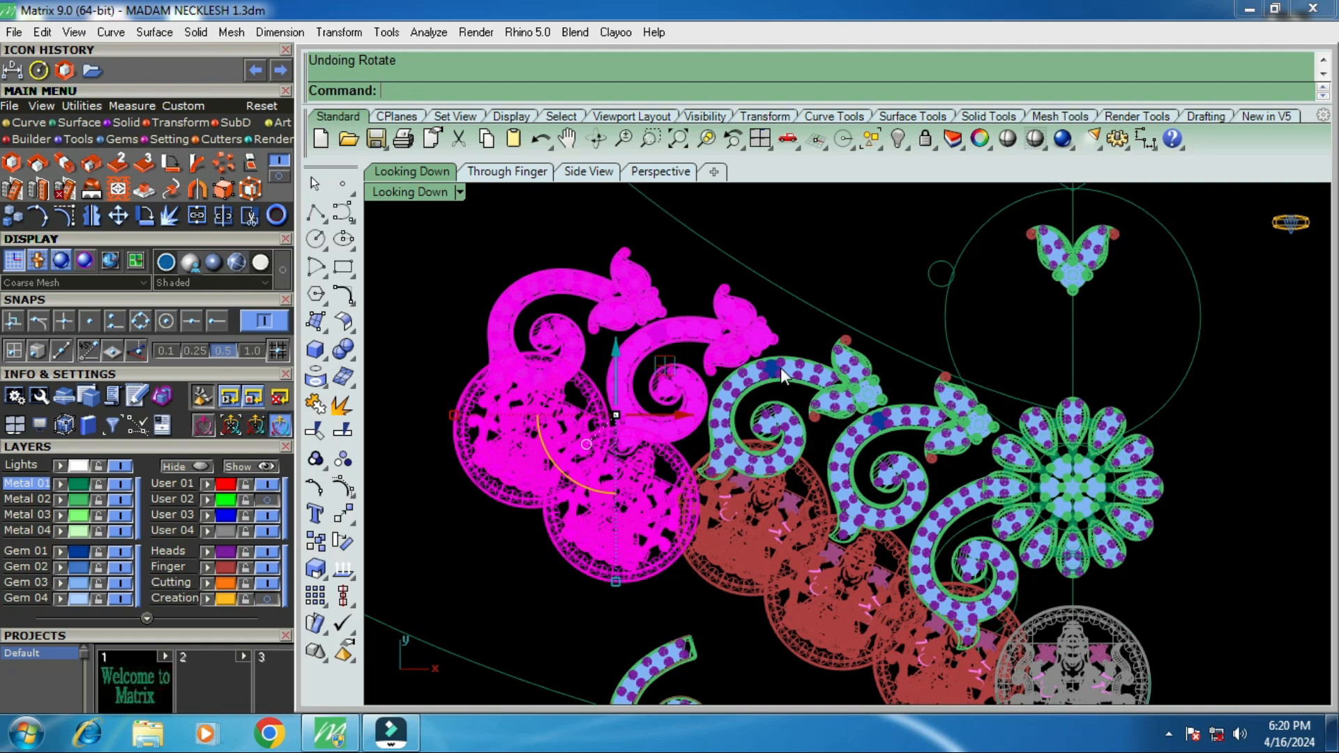
{"action": "key", "text": "Escape"}
Reselect both copied scrolls and their coins and rotate them about 17 degrees clockwise around the inner scroll's leaf tip.
{"action": "scroll", "coordinate": [684, 300], "scroll_direction": "up", "scroll_amount": 2}
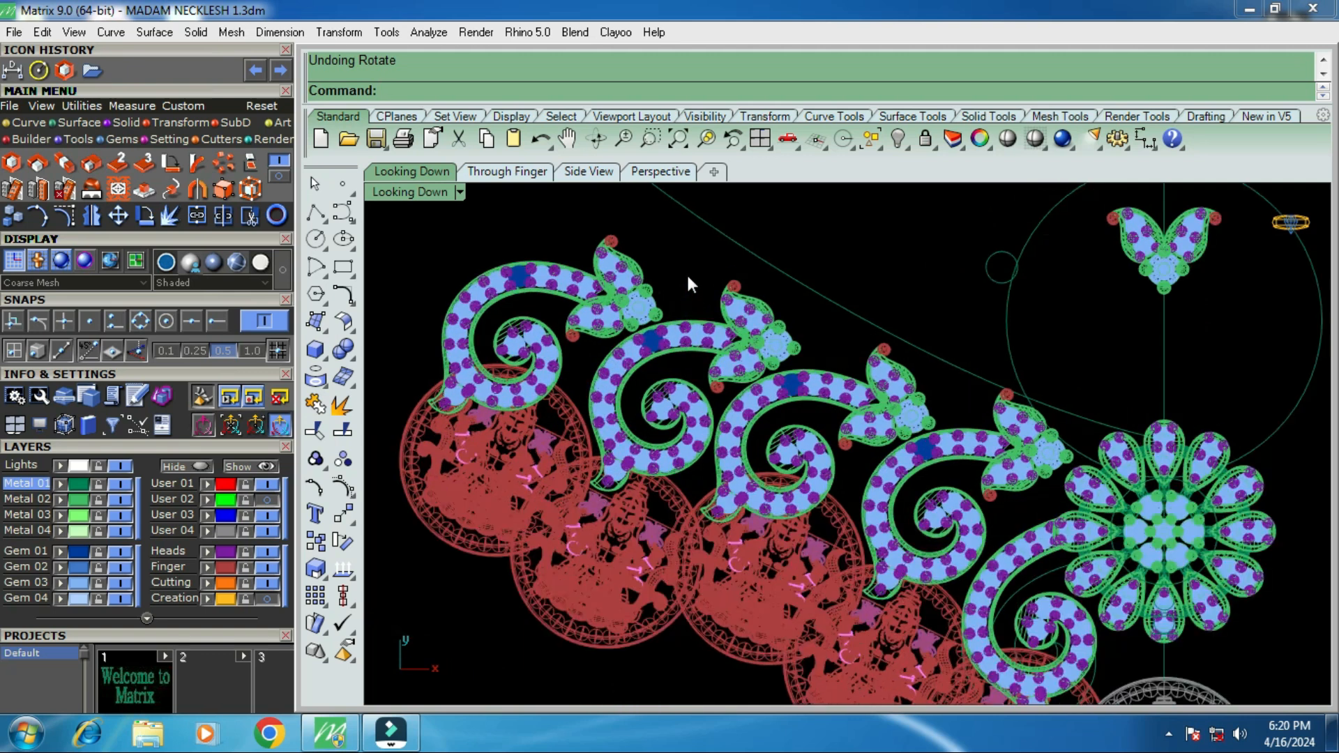
{"action": "left_click", "coordinate": [586, 382]}
{"action": "left_click", "coordinate": [635, 504], "text": "shift"}
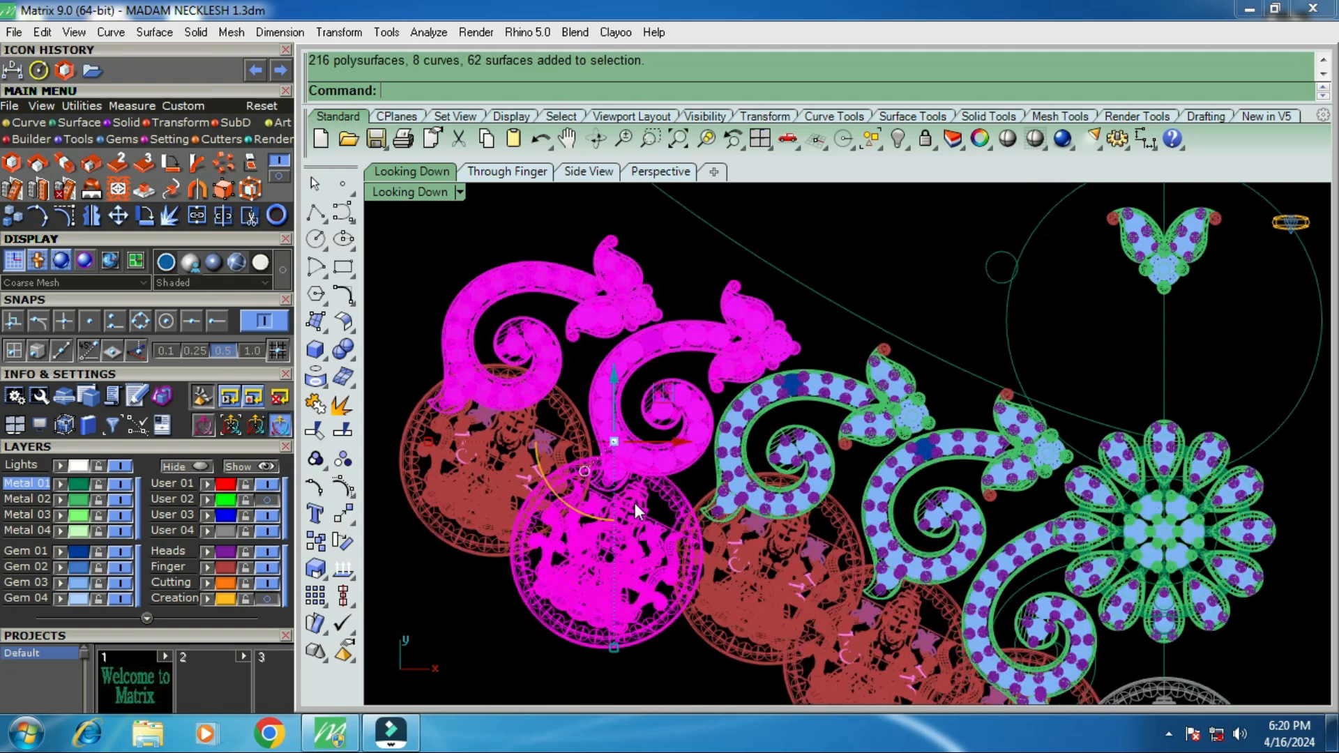
{"action": "left_click", "coordinate": [580, 462], "text": "shift"}
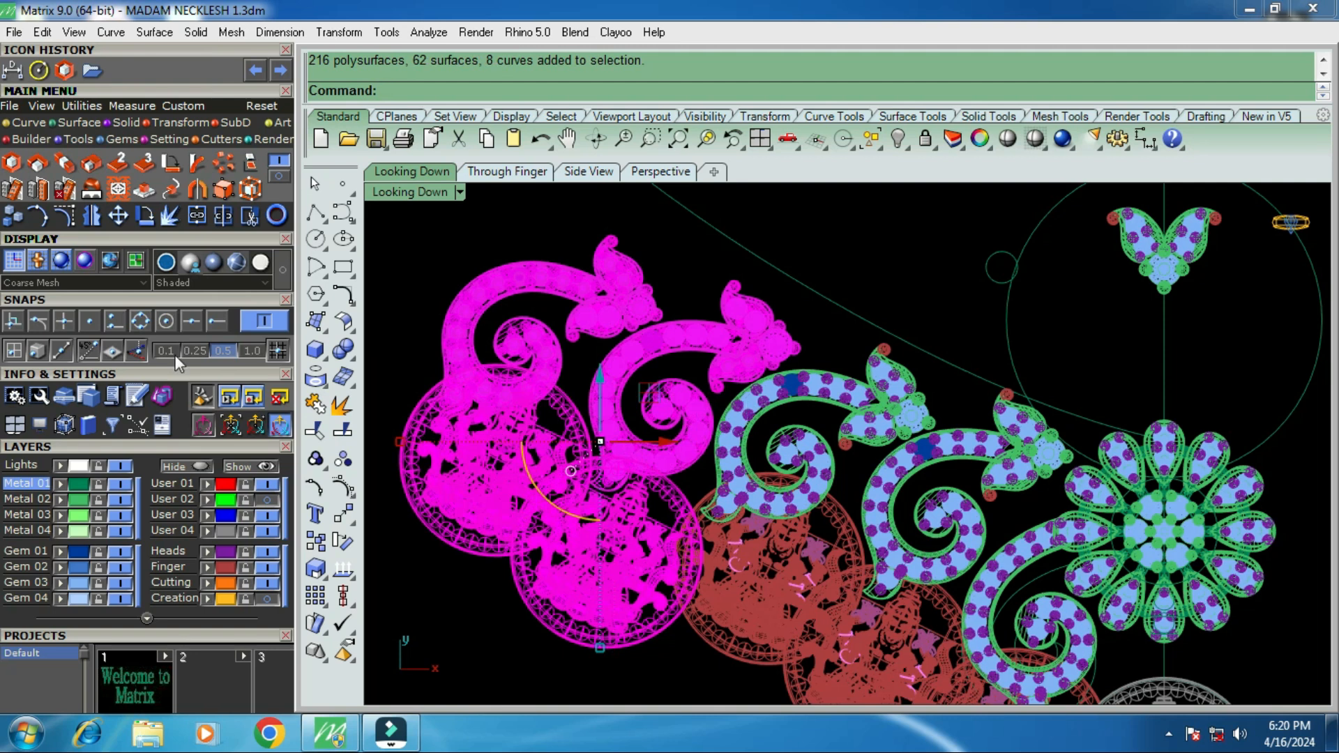
{"action": "left_click", "coordinate": [147, 219]}
{"action": "left_click", "coordinate": [793, 362]}
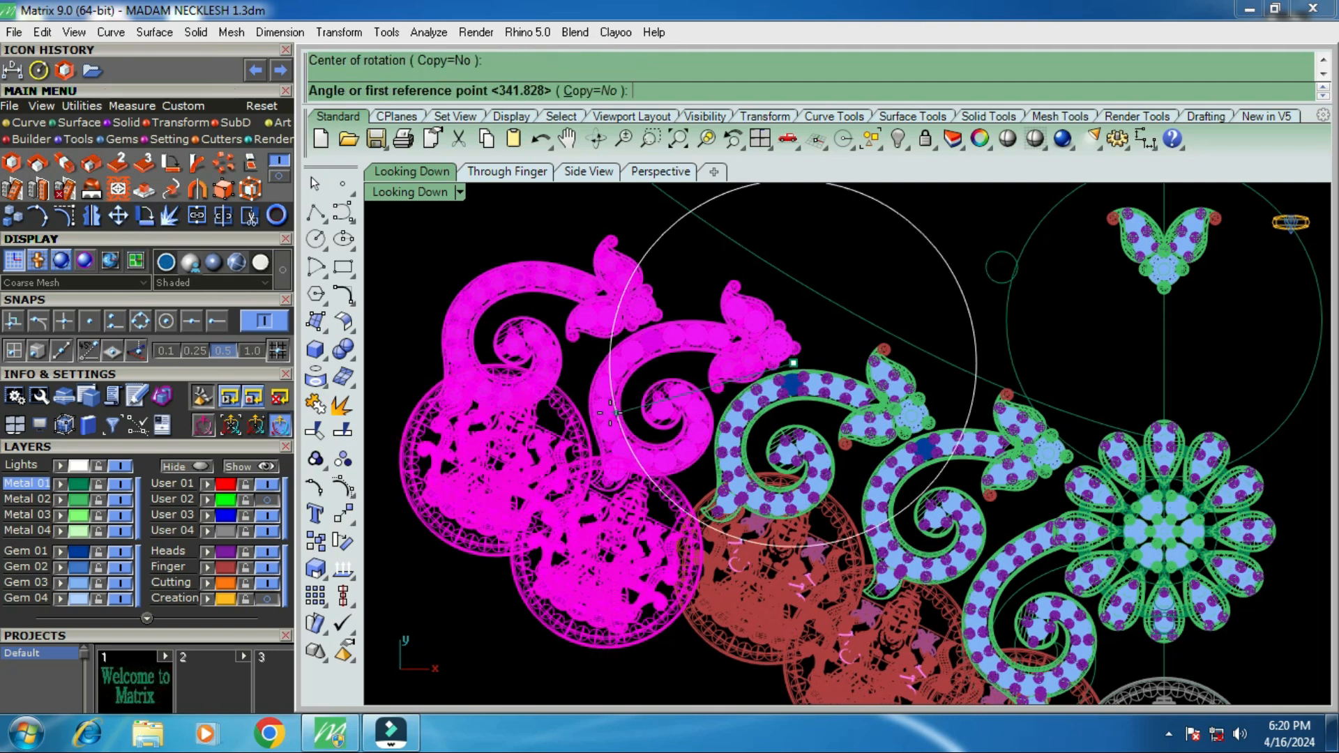
{"action": "left_click", "coordinate": [610, 412]}
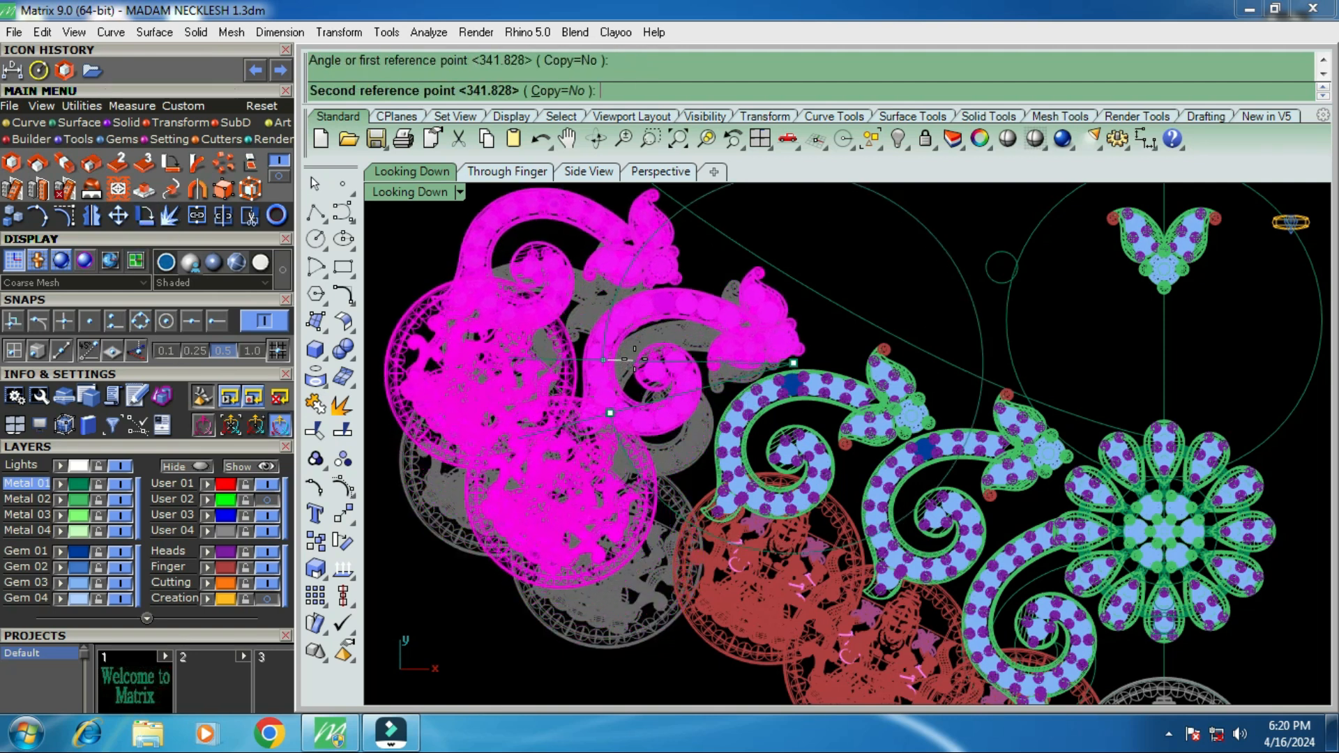
{"action": "left_click", "coordinate": [638, 368]}
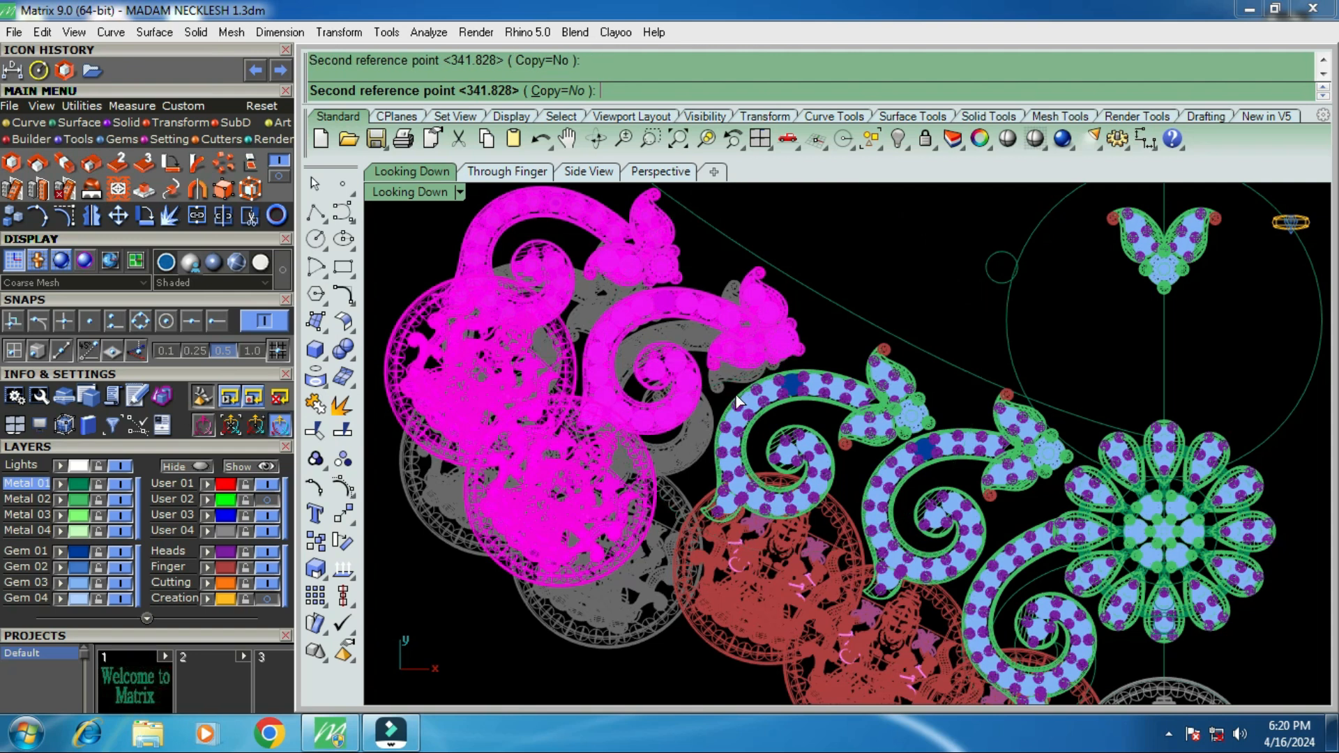
Rotate the copied group slightly further clockwise about a point at the outermost scroll's leaves.
{"action": "right_click", "coordinate": [719, 379]}
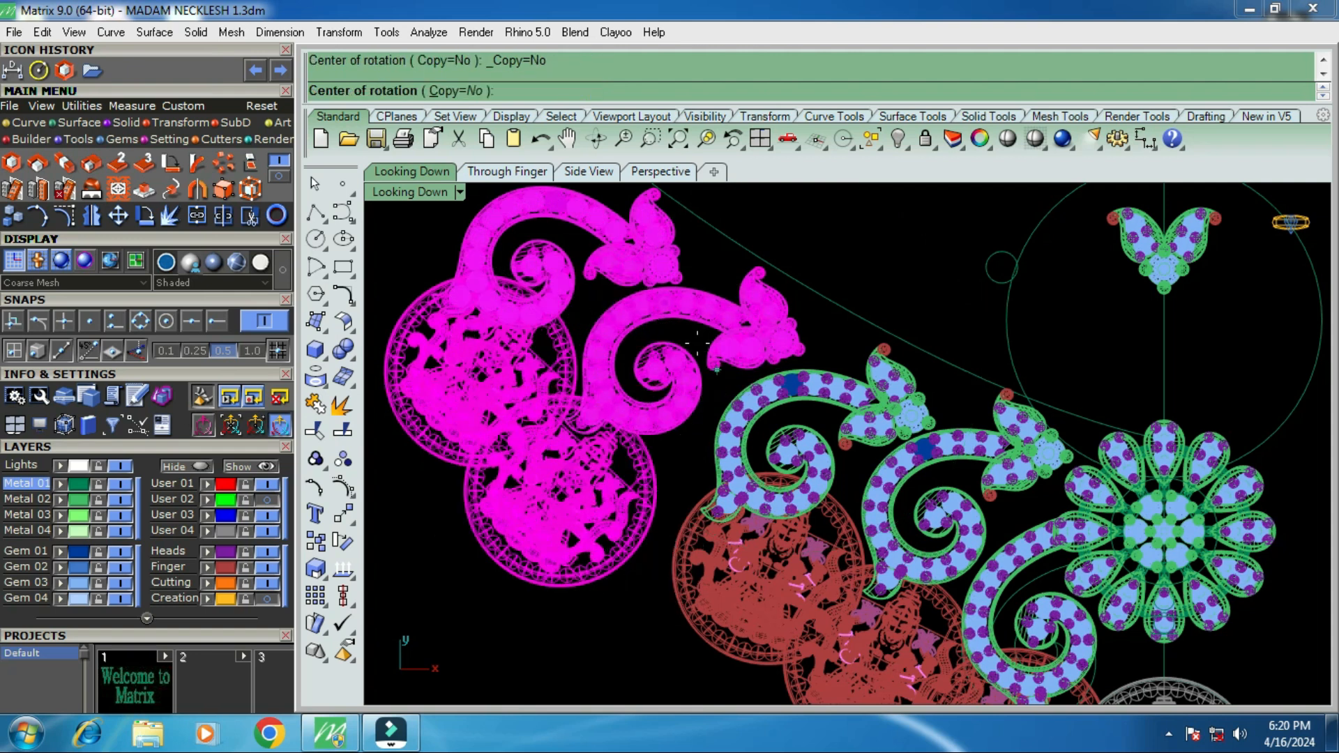
{"action": "left_click", "coordinate": [672, 274]}
{"action": "scroll", "coordinate": [793, 355], "scroll_direction": "up", "scroll_amount": 2}
{"action": "left_click", "coordinate": [798, 352]}
{"action": "left_click", "coordinate": [802, 370]}
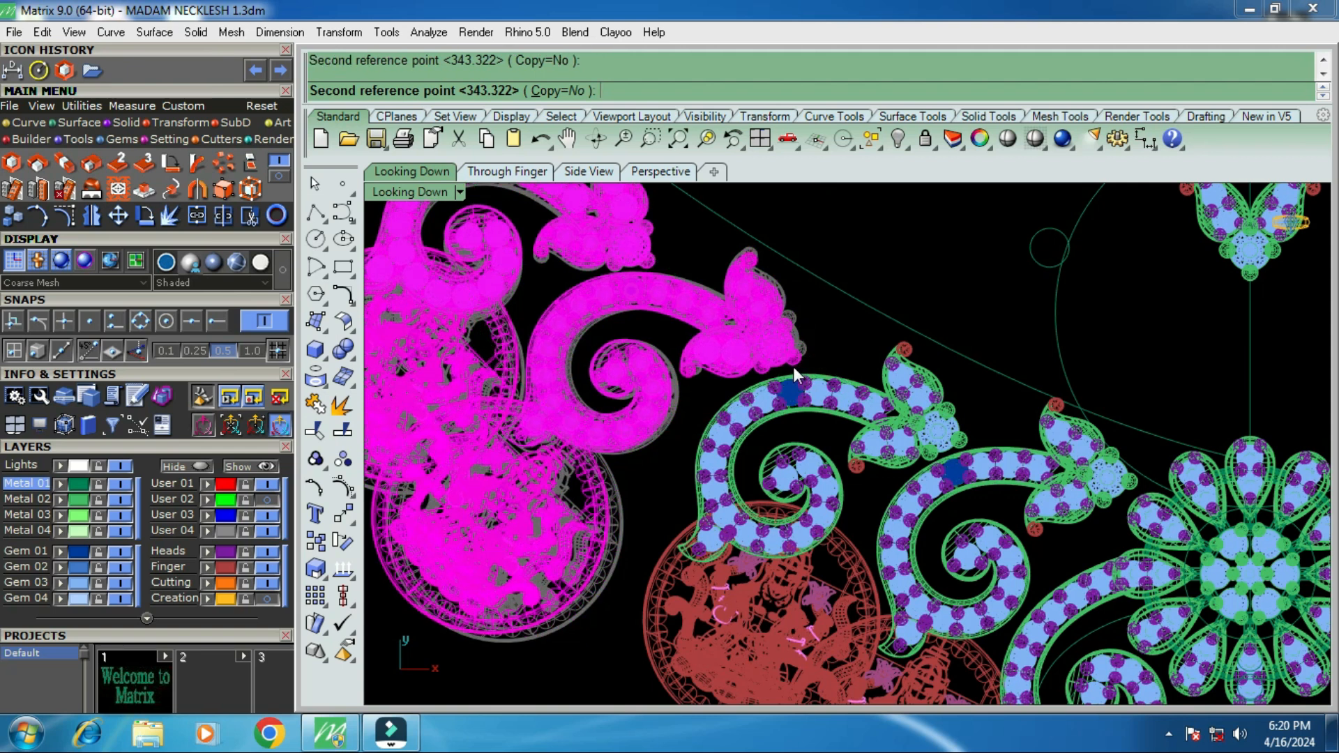
{"action": "left_click", "coordinate": [792, 363]}
Move the rotated group slightly toward the original scrolls so its inner leaf sits closer to the neighbouring scroll.
{"action": "scroll", "coordinate": [792, 363], "scroll_direction": "up", "scroll_amount": 1}
{"action": "type", "text": "m"}
{"action": "key", "text": "Return"}
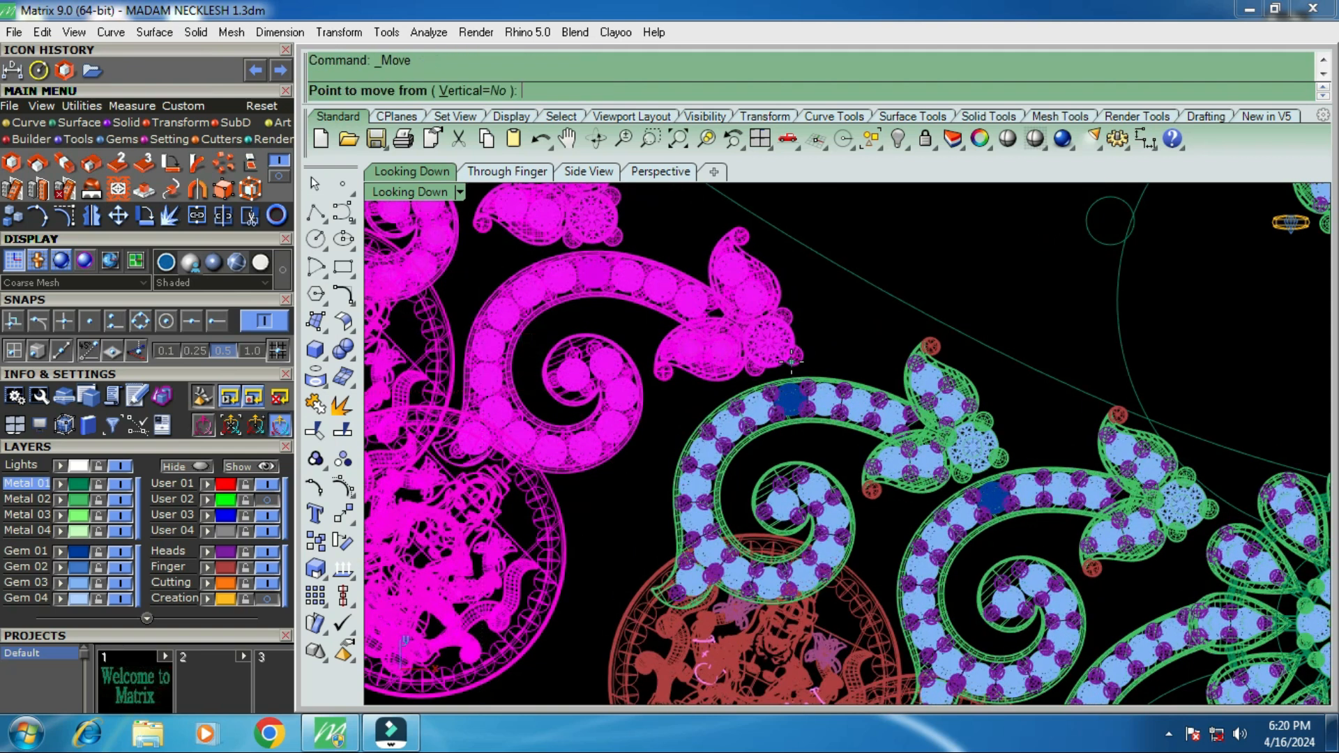
{"action": "scroll", "coordinate": [792, 363], "scroll_direction": "up", "scroll_amount": 2}
{"action": "left_click", "coordinate": [795, 357]}
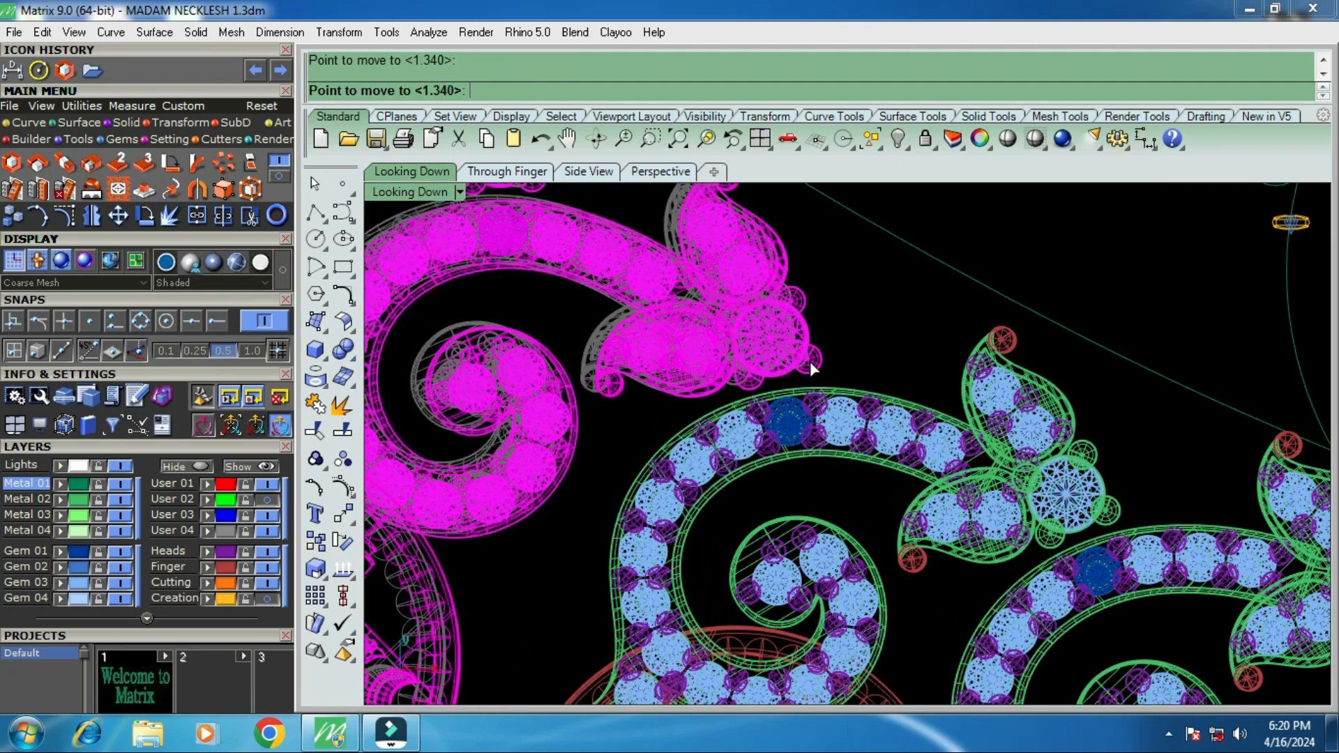
{"action": "left_click", "coordinate": [829, 314]}
{"action": "scroll", "coordinate": [799, 321], "scroll_direction": "down", "scroll_amount": 3}
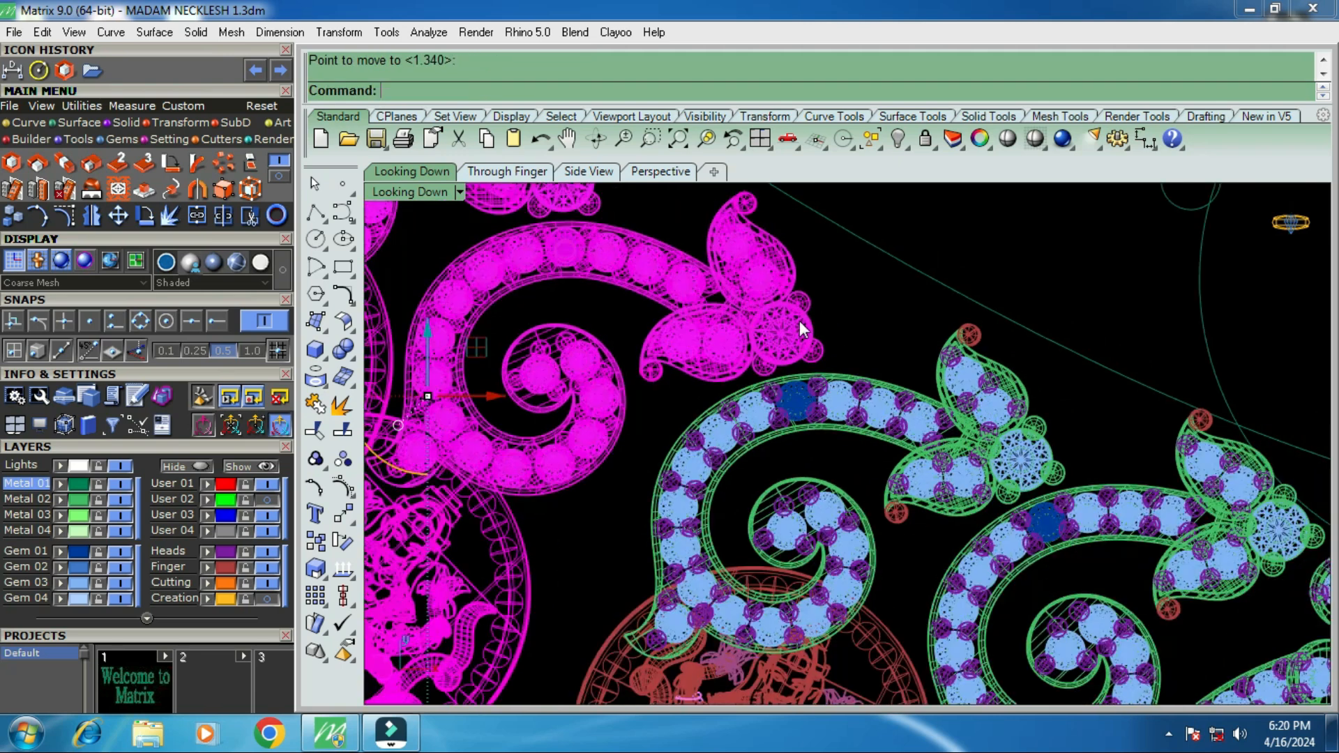
Compare the spacing and angle of the copied scrolls and coins beside the originals with the finished scroll row along the guide curve.
{"action": "scroll", "coordinate": [798, 327], "scroll_direction": "down", "scroll_amount": 3}
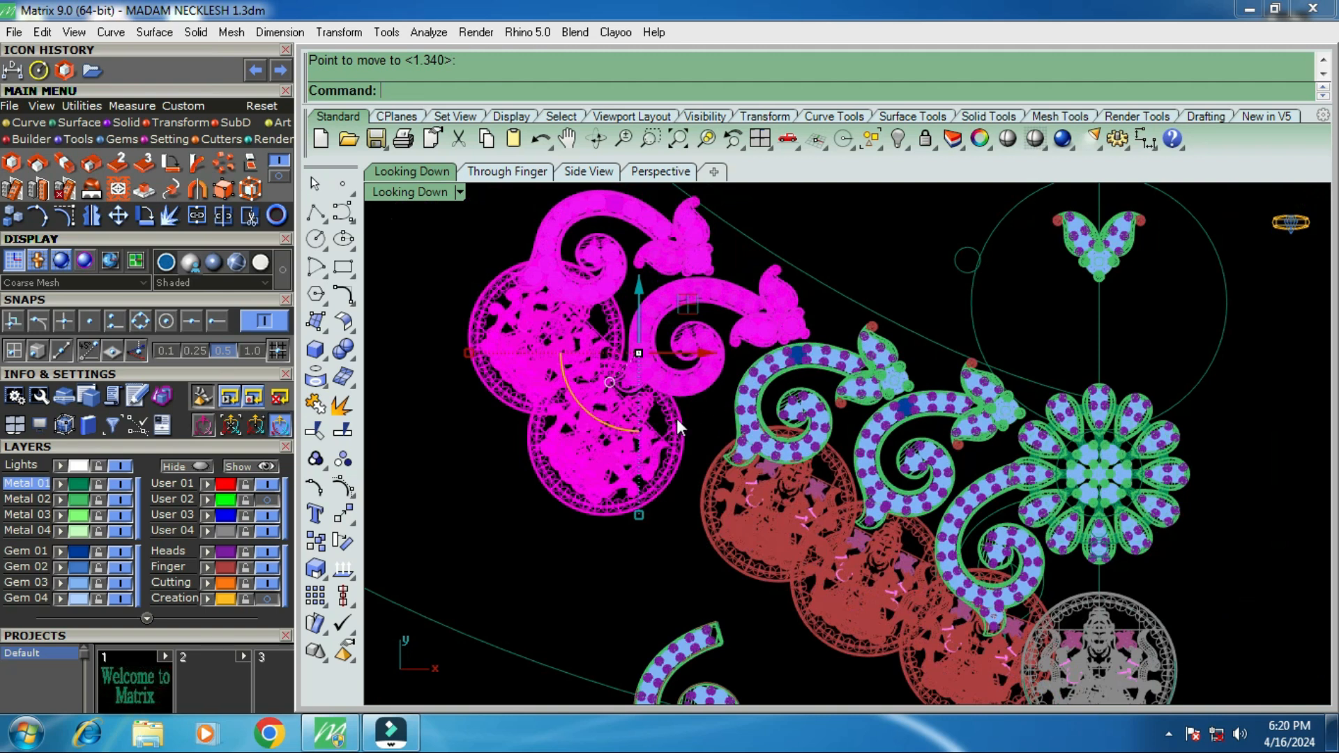
{"action": "scroll", "coordinate": [710, 417], "scroll_direction": "up", "scroll_amount": 2}
{"action": "scroll", "coordinate": [768, 421], "scroll_direction": "down", "scroll_amount": 2}
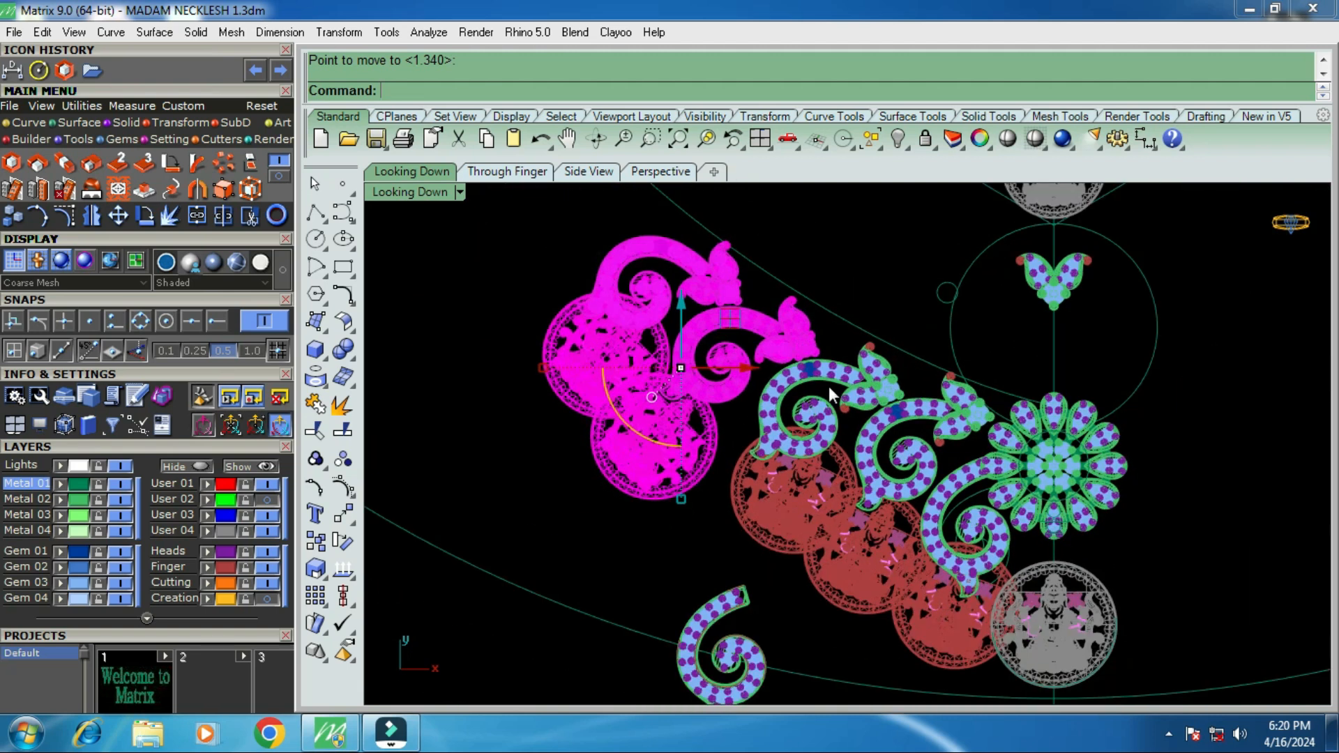
{"action": "scroll", "coordinate": [829, 386], "scroll_direction": "up", "scroll_amount": 2}
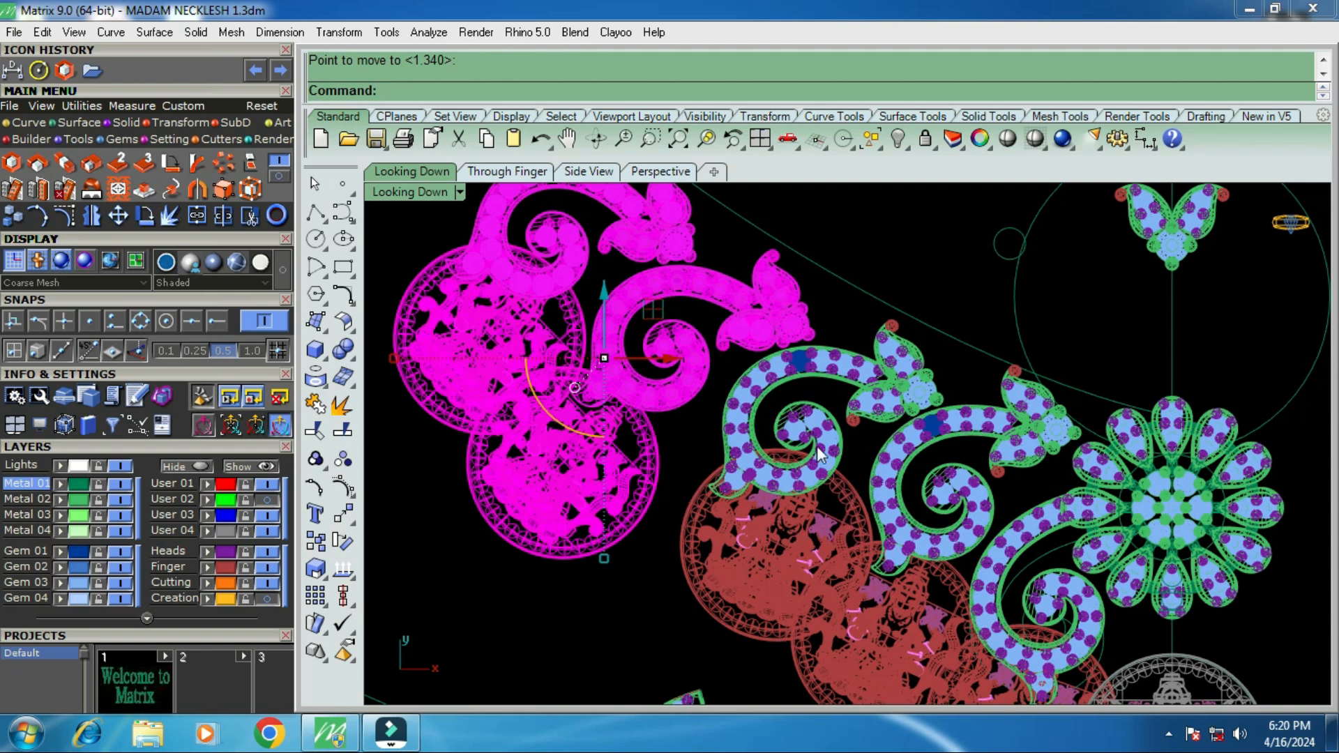
{"action": "scroll", "coordinate": [824, 428], "scroll_direction": "down", "scroll_amount": 2}
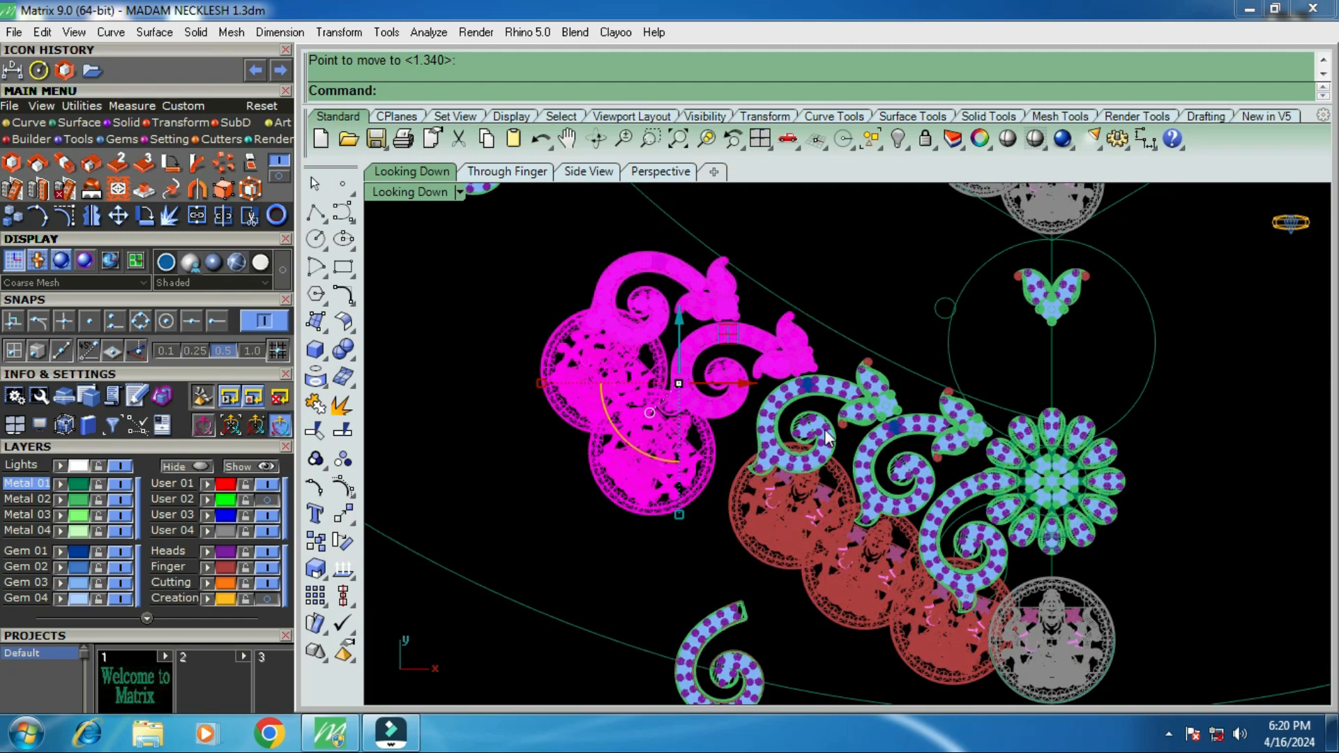
{"action": "scroll", "coordinate": [932, 520], "scroll_direction": "down", "scroll_amount": 5}
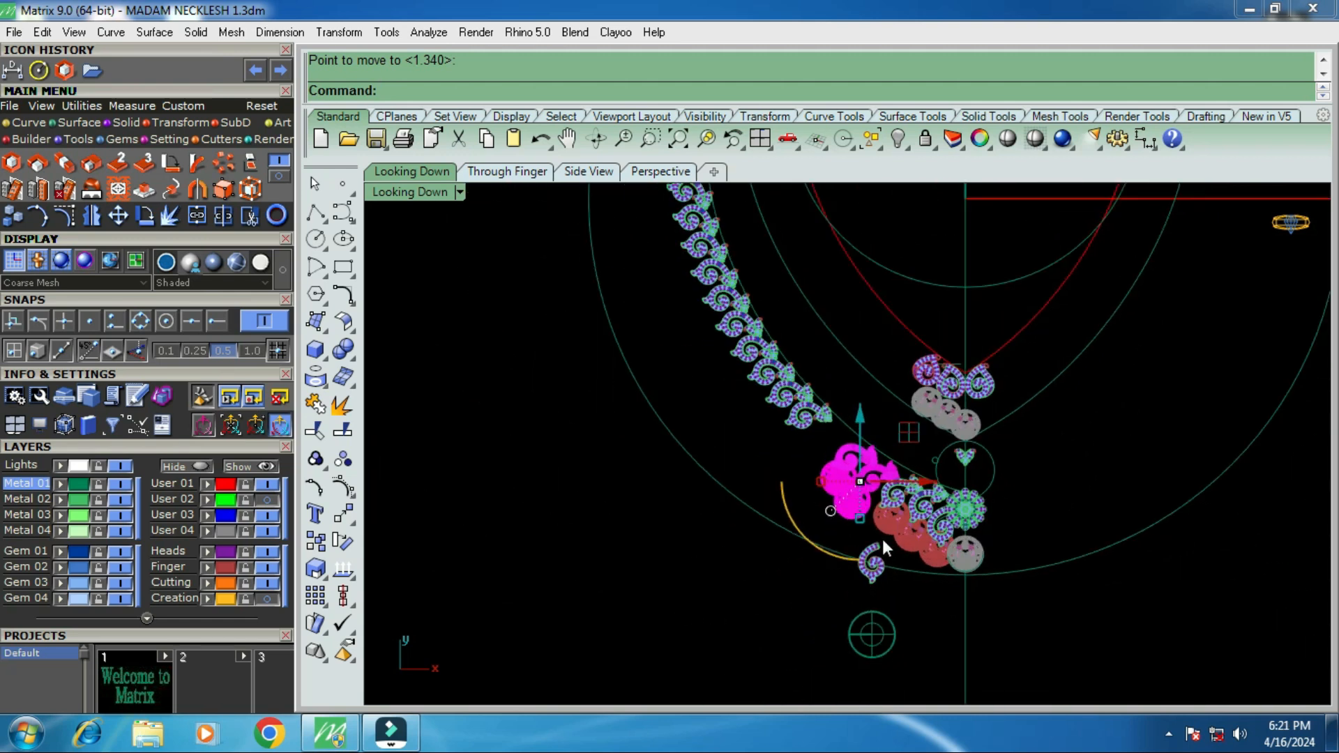
{"action": "scroll", "coordinate": [767, 300], "scroll_direction": "up", "scroll_amount": 5}
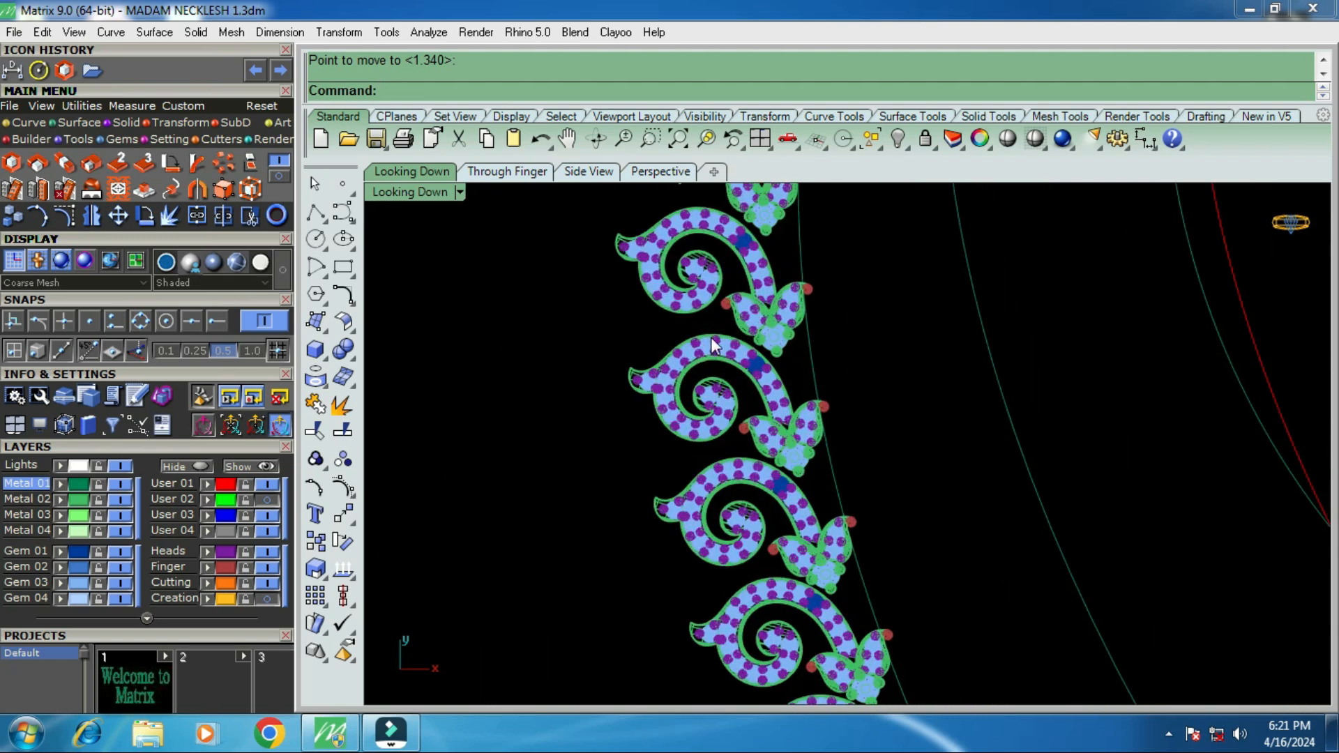
{"action": "scroll", "coordinate": [705, 359], "scroll_direction": "down", "scroll_amount": 6}
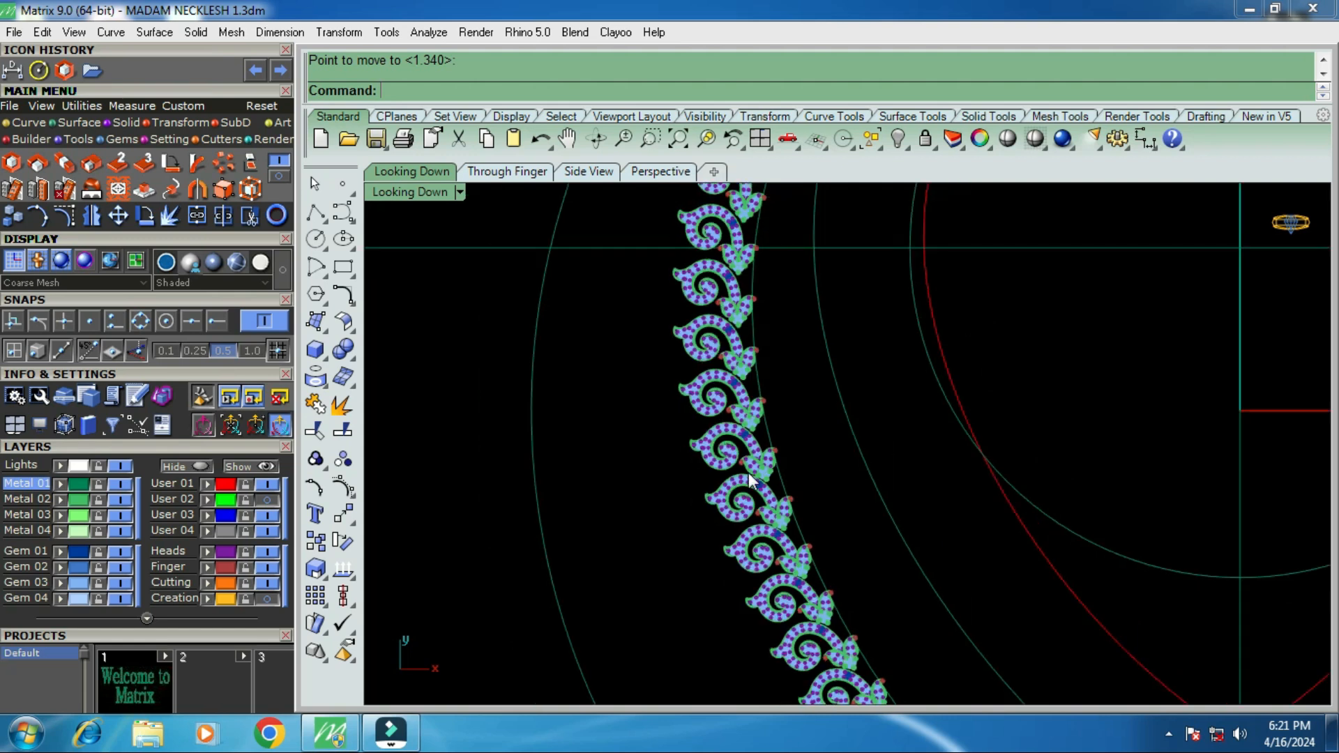
Examine the chain of gem-set scrolls along the outer necklace curve and compare it with the reference photo.
{"action": "scroll", "coordinate": [745, 275], "scroll_direction": "up", "scroll_amount": 4}
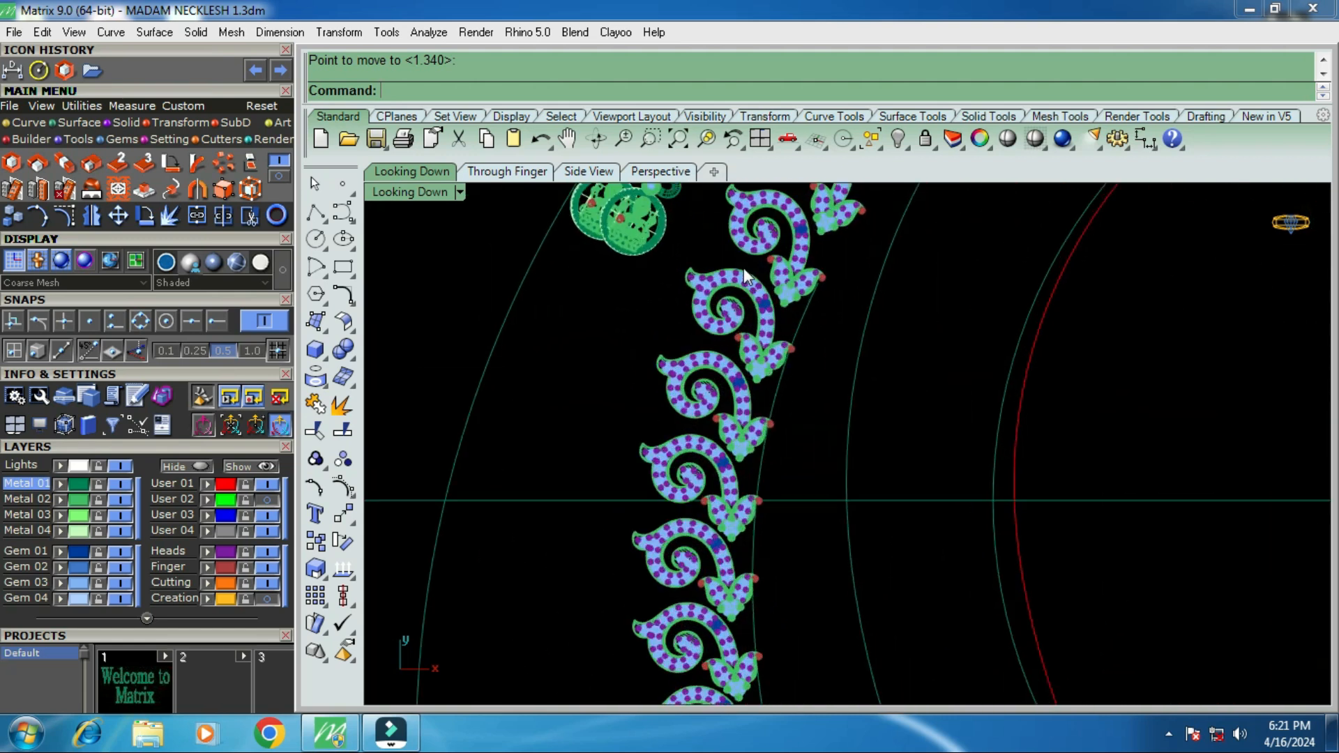
{"action": "scroll", "coordinate": [696, 428], "scroll_direction": "down", "scroll_amount": 3}
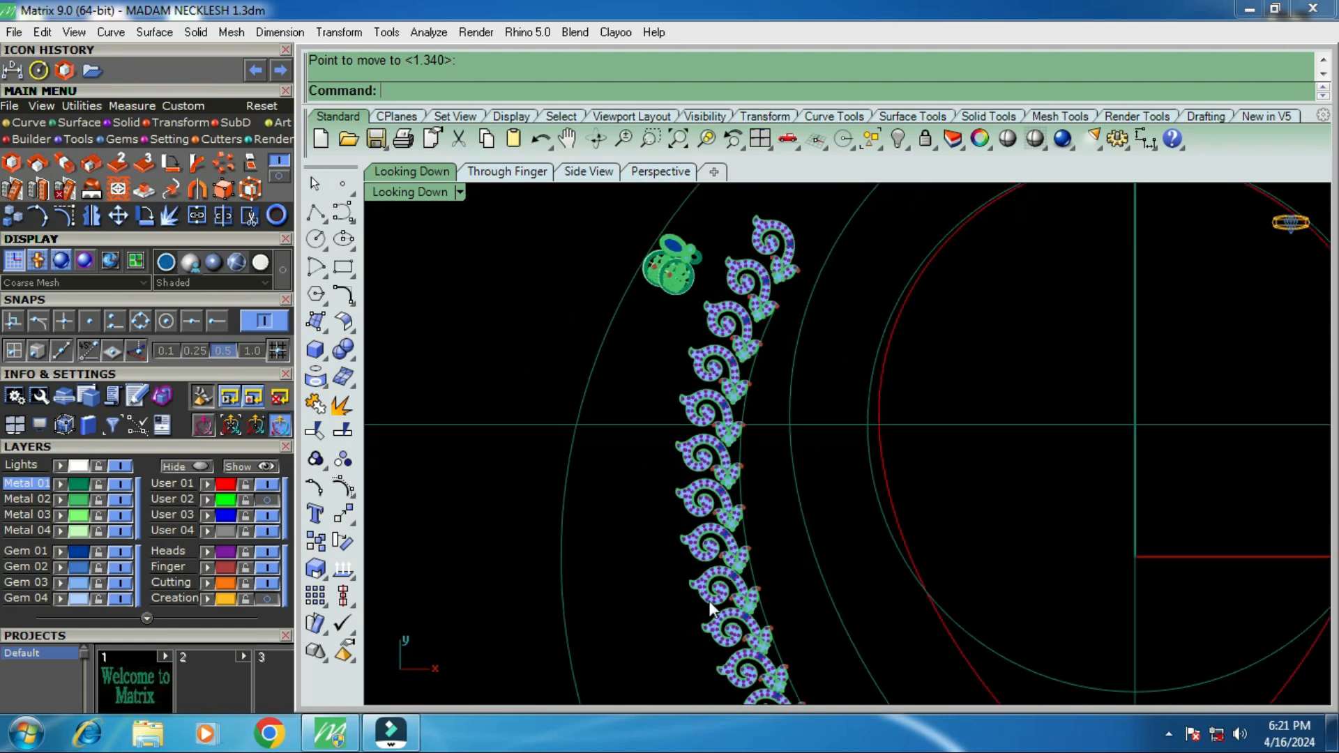
{"action": "scroll", "coordinate": [740, 582], "scroll_direction": "up", "scroll_amount": 3}
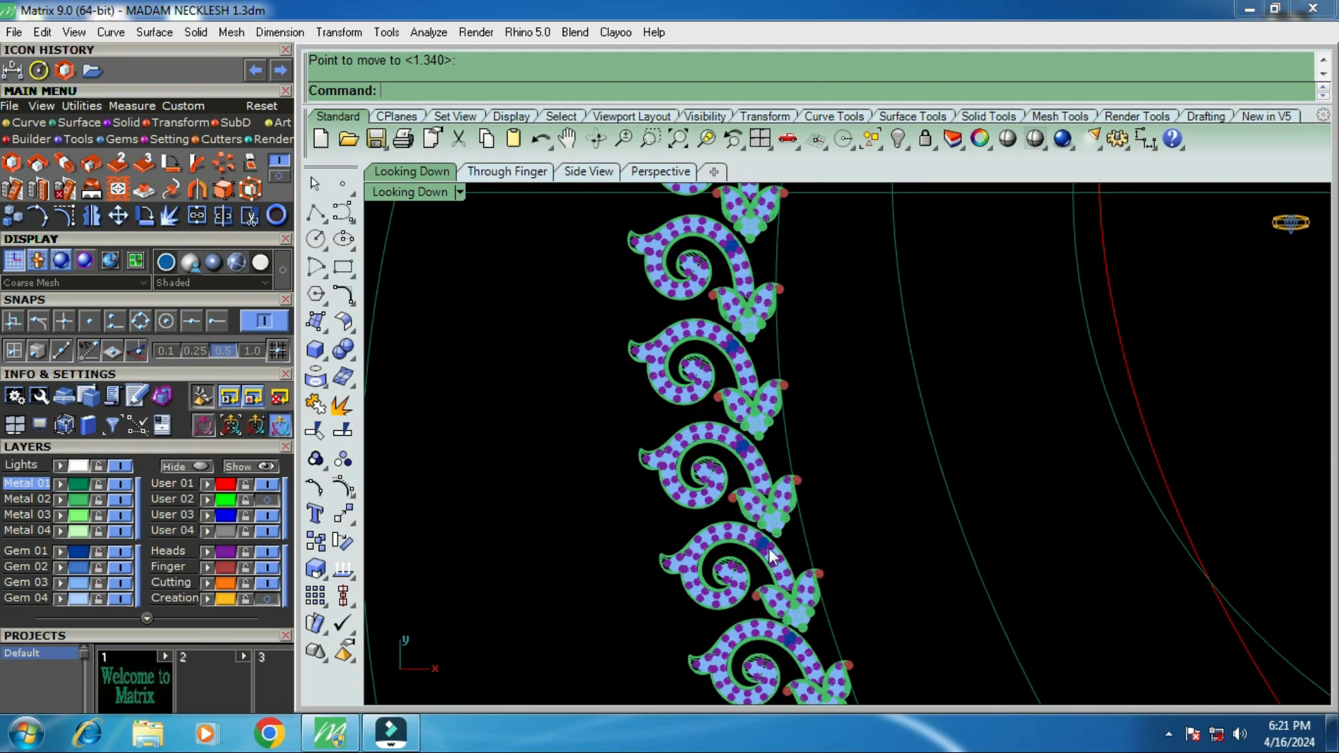
{"action": "scroll", "coordinate": [770, 540], "scroll_direction": "up", "scroll_amount": 2}
{"action": "scroll", "coordinate": [673, 460], "scroll_direction": "down", "scroll_amount": 5}
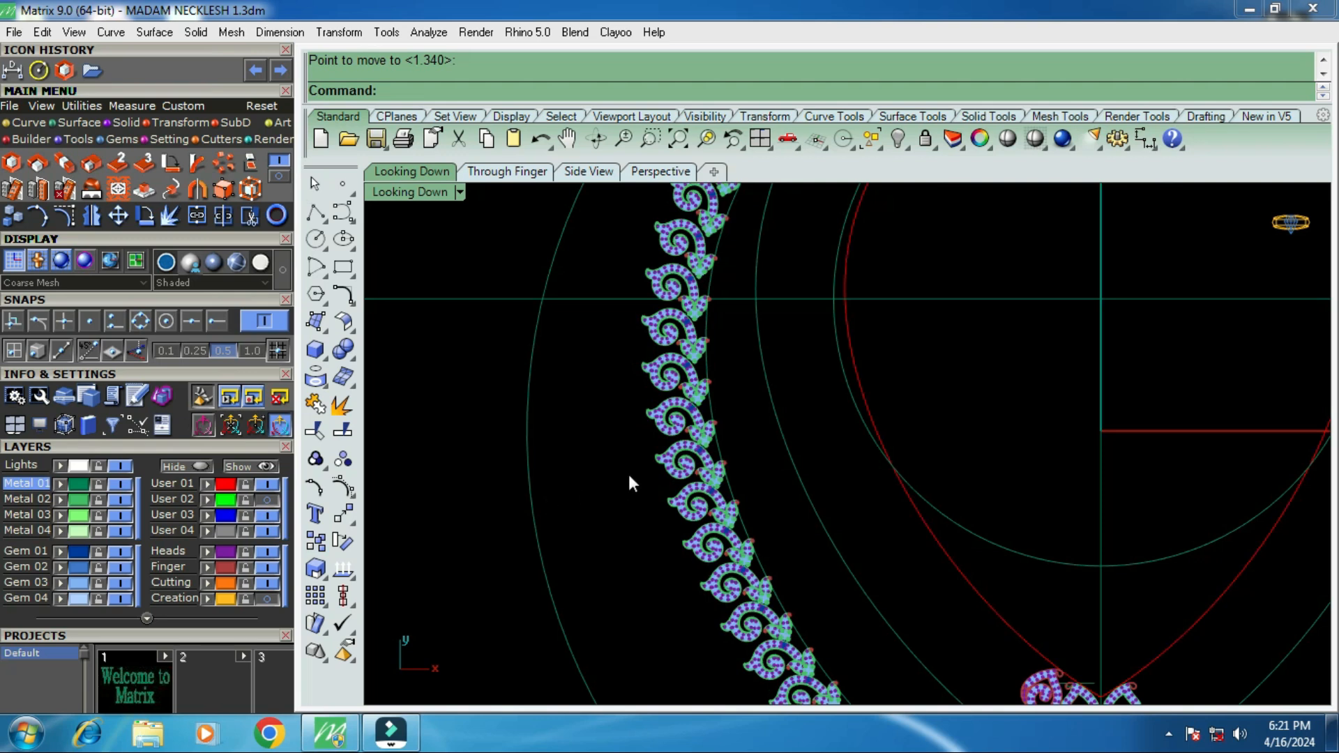
{"action": "scroll", "coordinate": [654, 391], "scroll_direction": "down", "scroll_amount": 5}
{"action": "scroll", "coordinate": [655, 391], "scroll_direction": "up", "scroll_amount": 2}
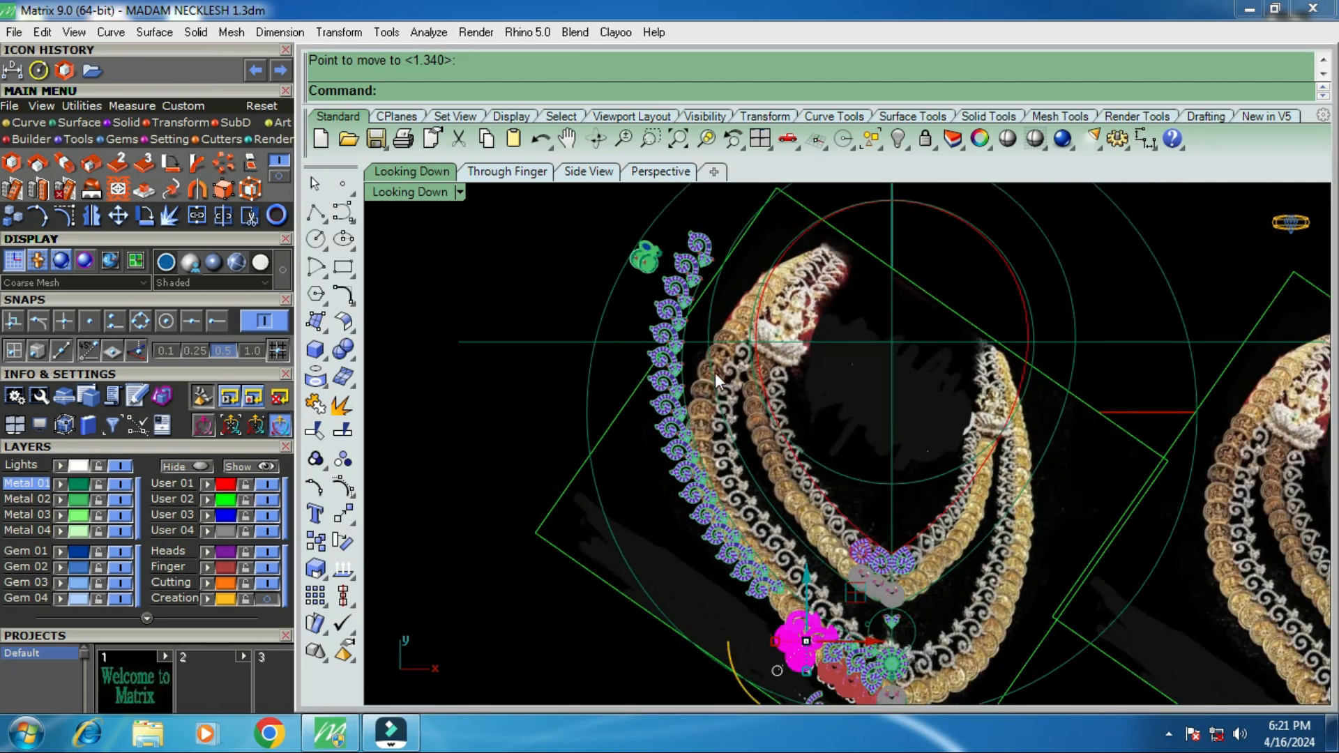
{"action": "scroll", "coordinate": [754, 318], "scroll_direction": "up", "scroll_amount": 4}
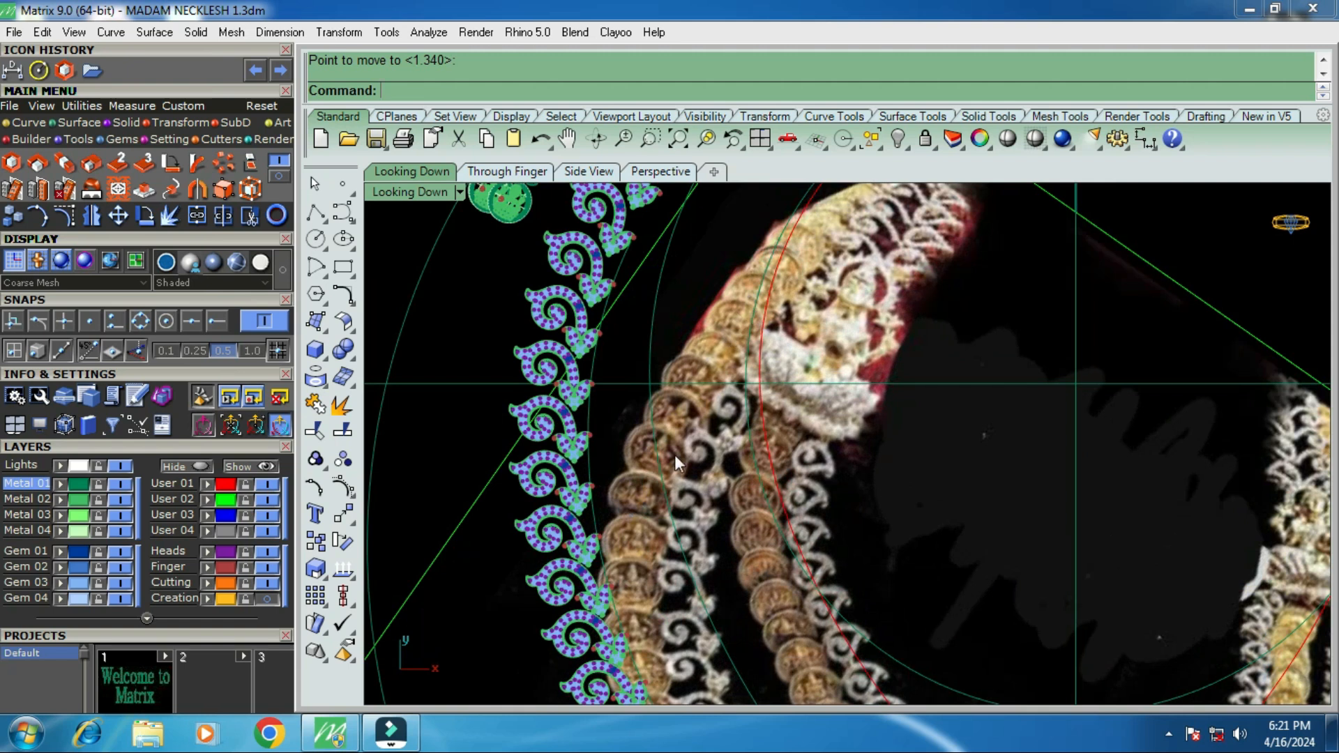
{"action": "scroll", "coordinate": [710, 380], "scroll_direction": "down", "scroll_amount": 4}
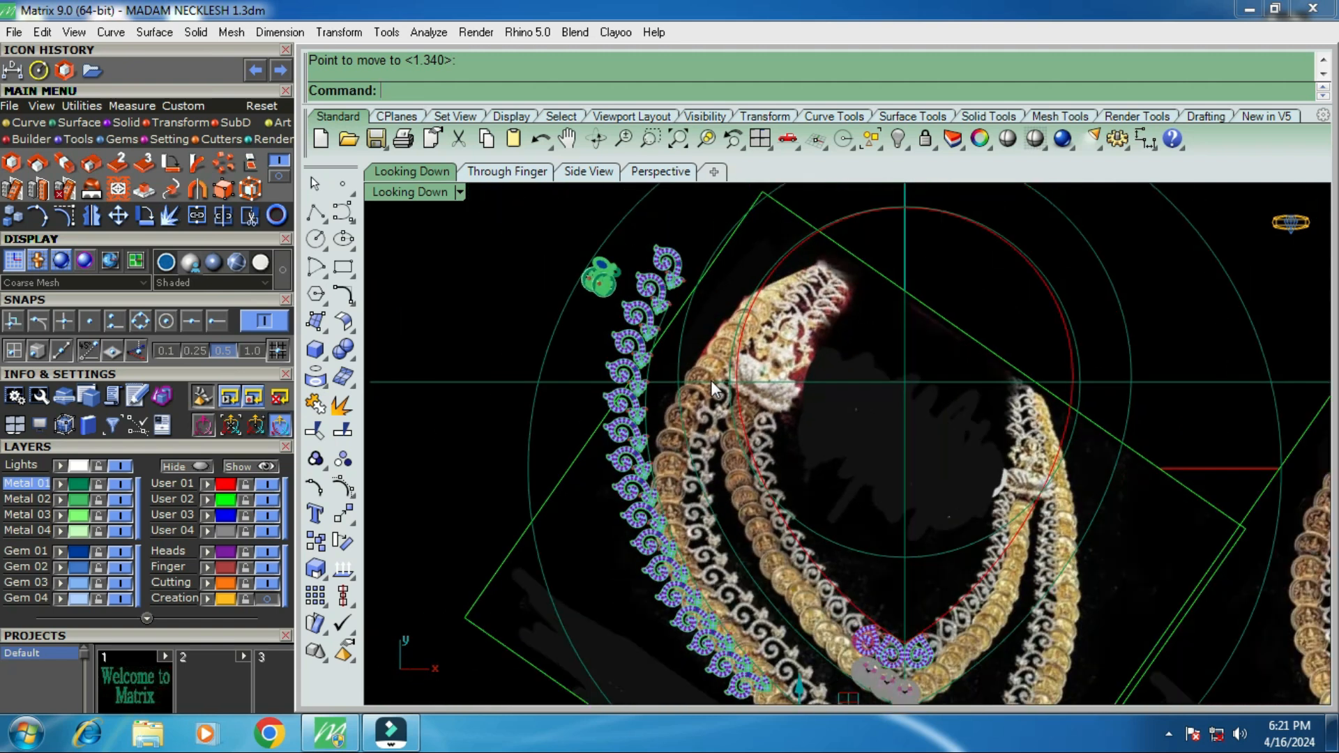
{"action": "scroll", "coordinate": [710, 379], "scroll_direction": "down", "scroll_amount": 1}
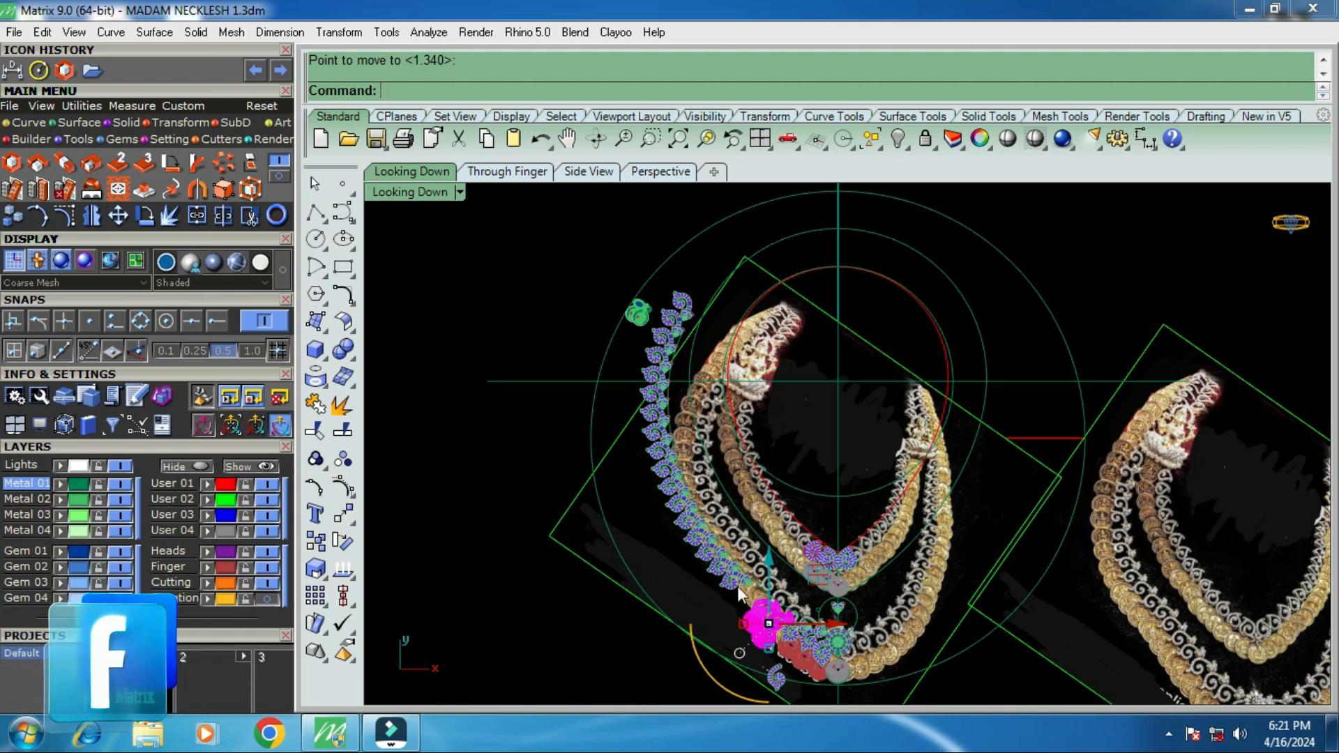
{"action": "scroll", "coordinate": [813, 638], "scroll_direction": "up", "scroll_amount": 3}
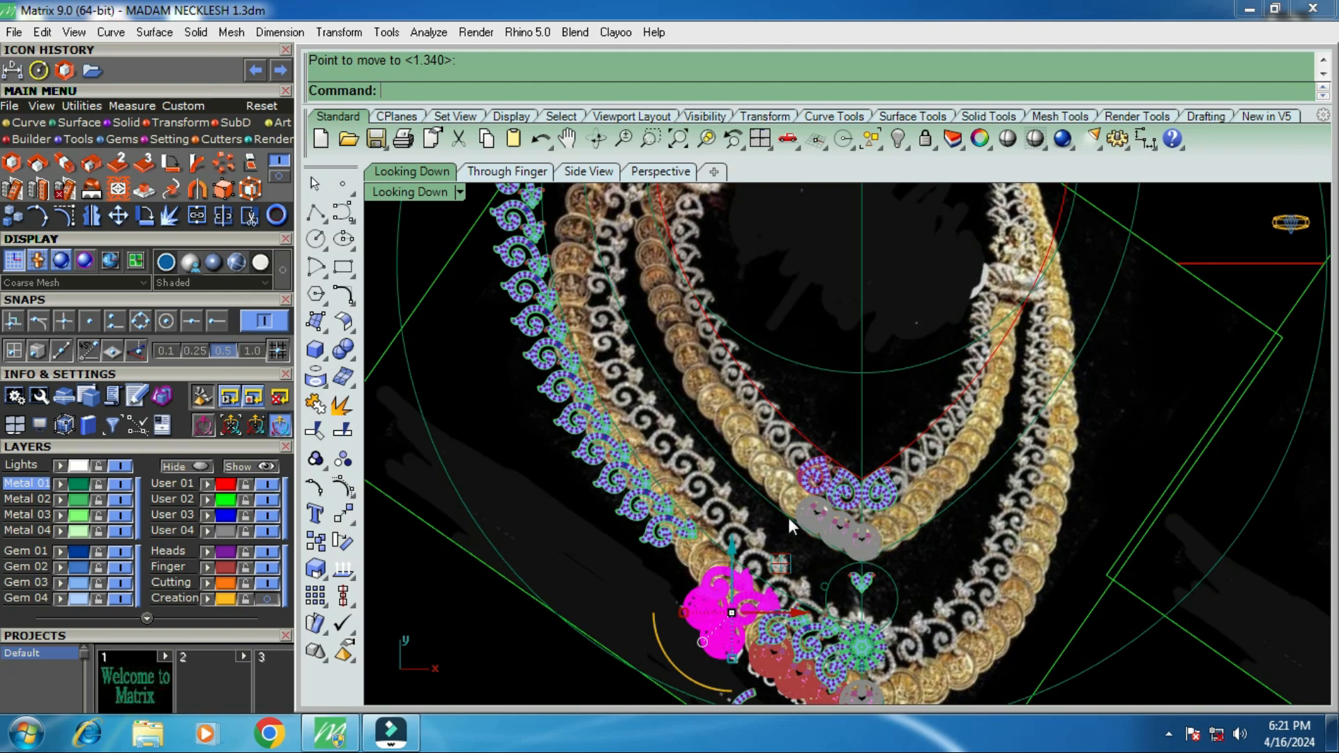
Undo the copy of the two-scroll, two-coin group on the lower outer strand, including its moves and rotations.
{"action": "key", "text": "ctrl+z"}
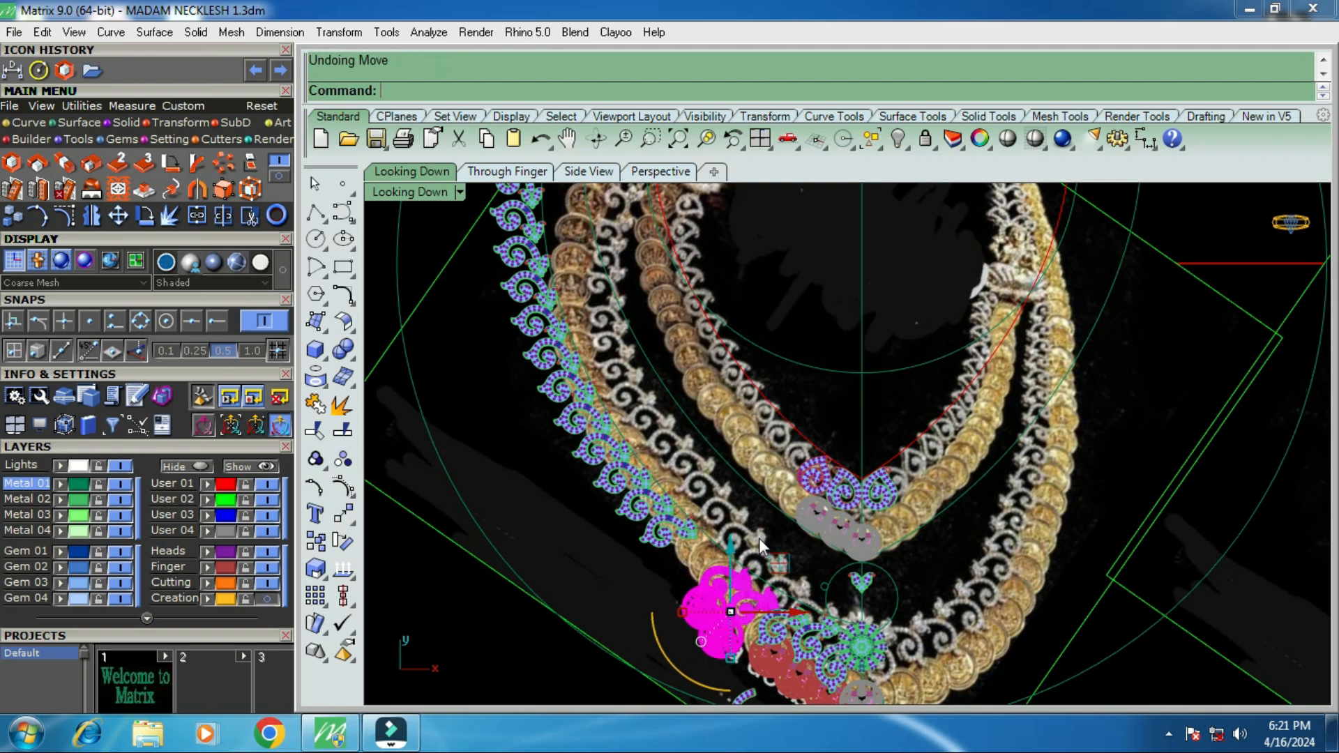
{"action": "scroll", "coordinate": [770, 568], "scroll_direction": "down", "scroll_amount": 2}
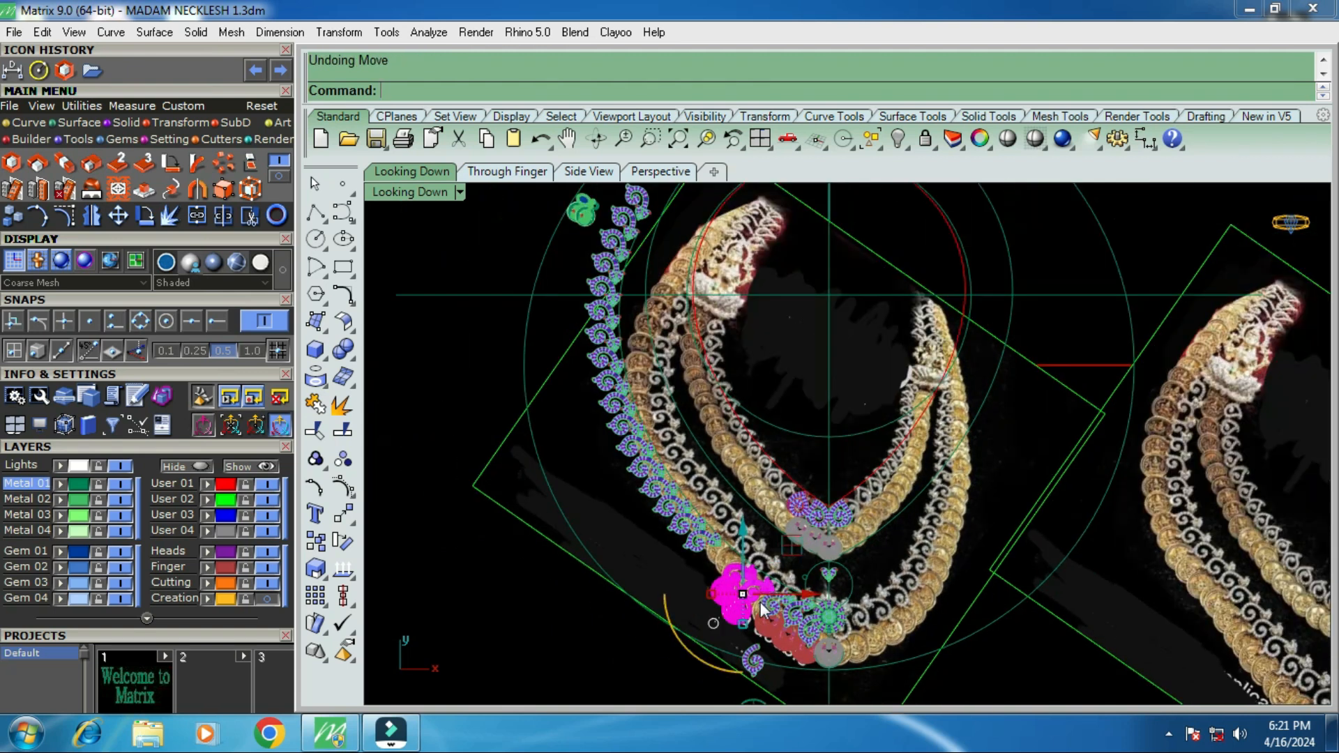
{"action": "key", "text": "Escape"}
{"action": "scroll", "coordinate": [732, 608], "scroll_direction": "up", "scroll_amount": 4}
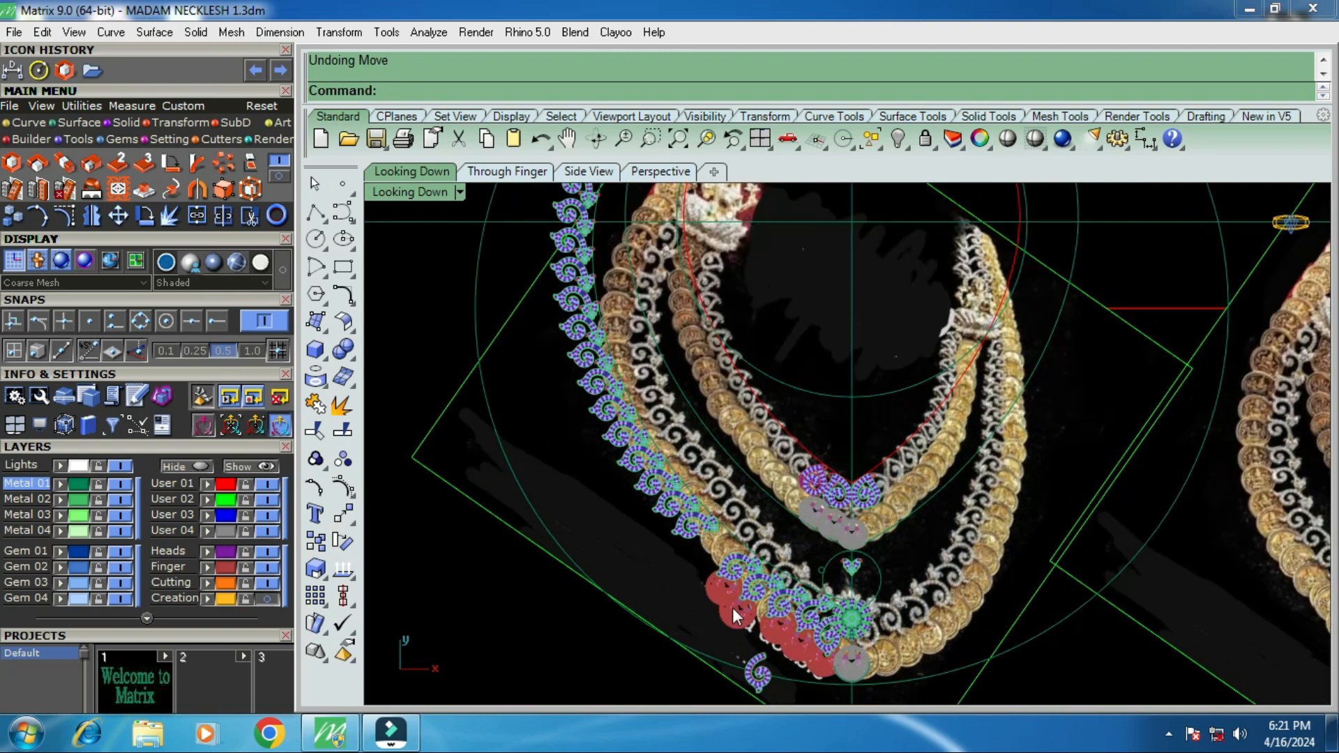
{"action": "scroll", "coordinate": [733, 608], "scroll_direction": "up", "scroll_amount": 2}
{"action": "key", "text": "ctrl+z"}
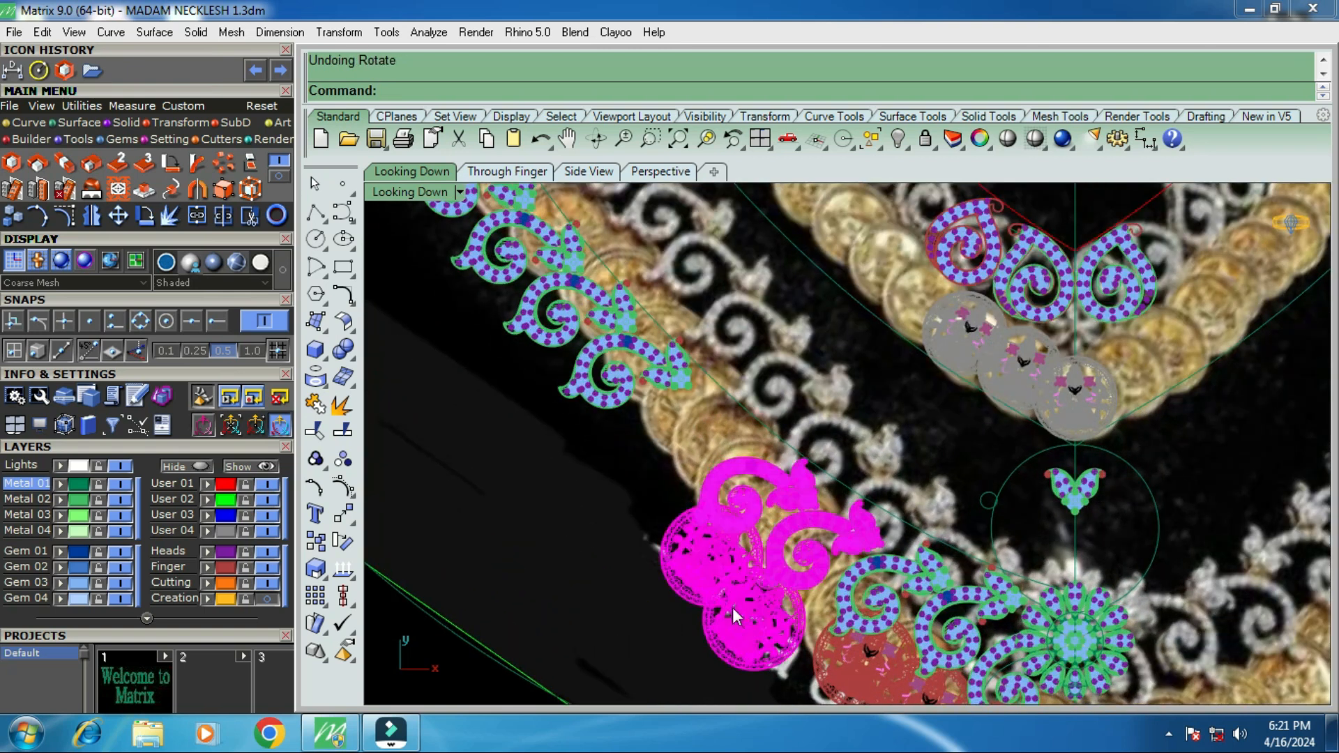
{"action": "key", "text": "ctrl+z"}
{"action": "key", "text": "ctrl+z"}
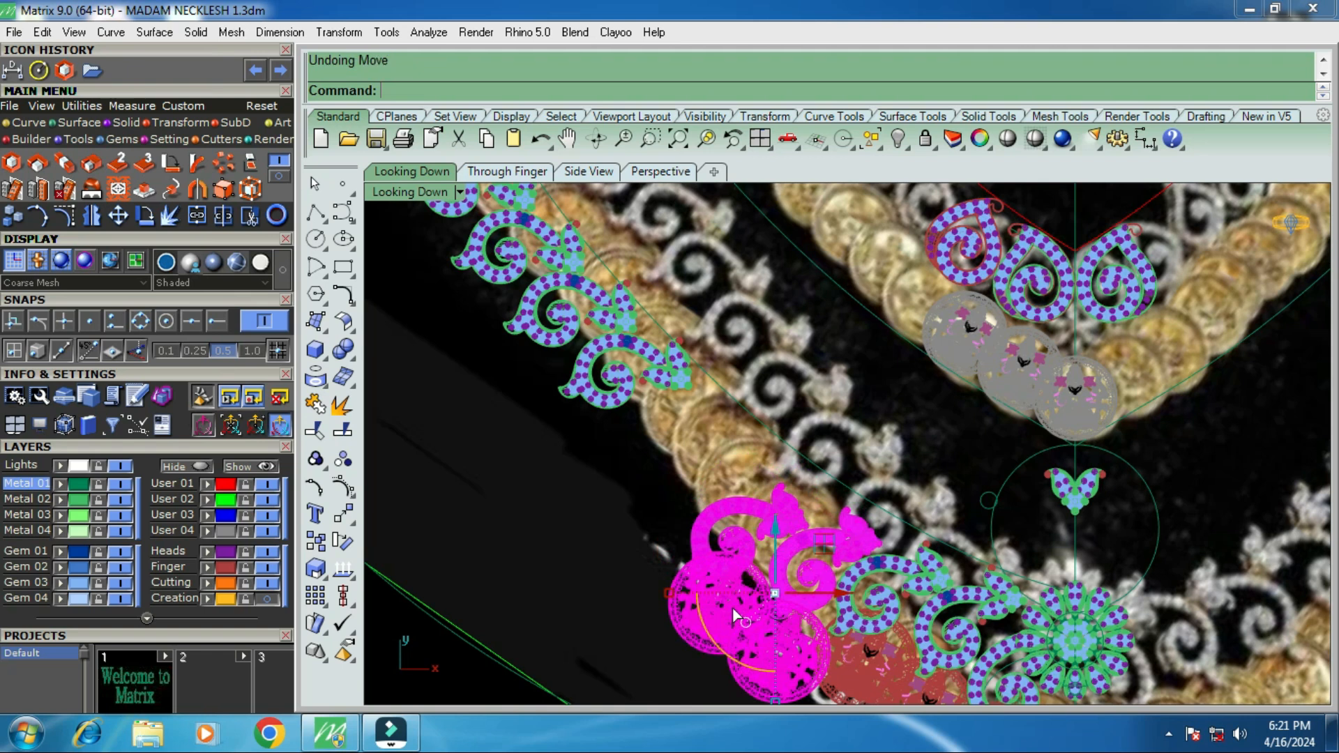
{"action": "key", "text": "ctrl+z"}
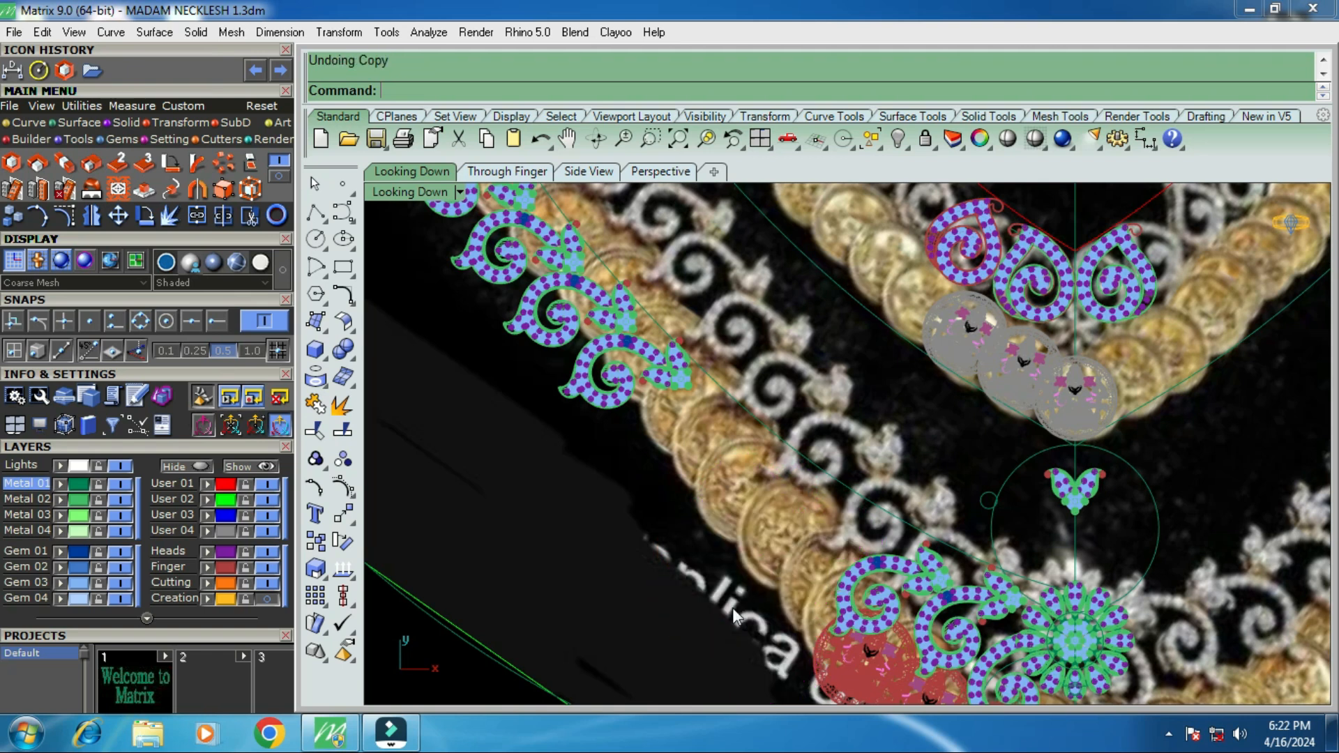
Undo the last coin adjustments and the deletion of the scrolls along the lower outer curve, leaving nothing selected.
{"action": "scroll", "coordinate": [877, 495], "scroll_direction": "down", "scroll_amount": 2}
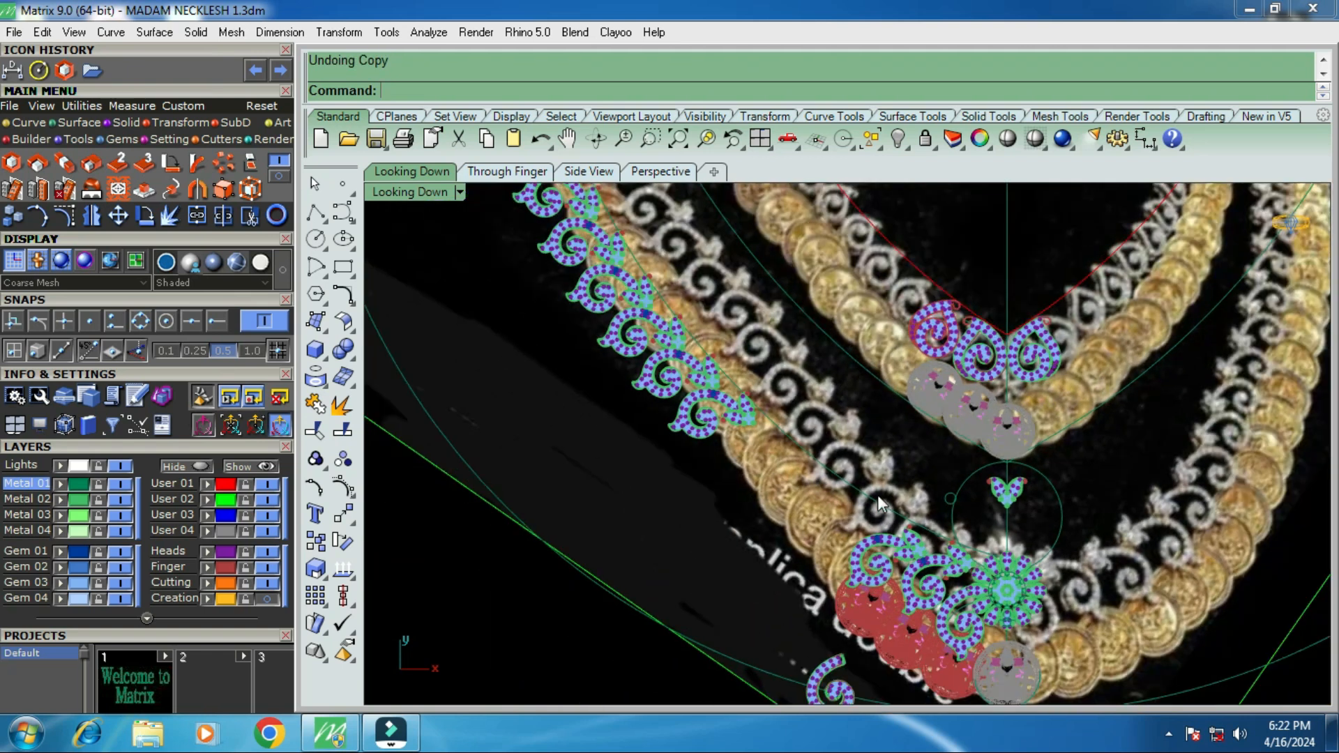
{"action": "key", "text": "ctrl+z"}
{"action": "key", "text": "ctrl+z"}
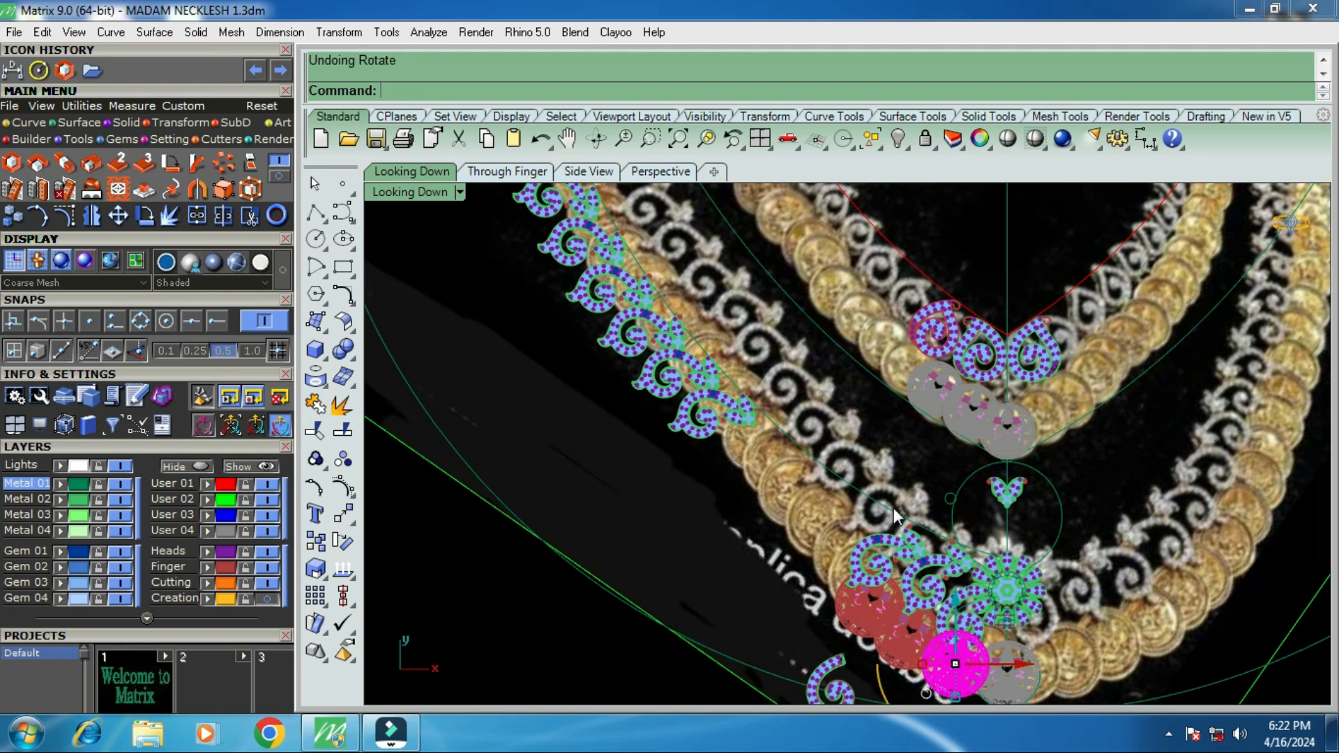
{"action": "scroll", "coordinate": [893, 508], "scroll_direction": "down", "scroll_amount": 3}
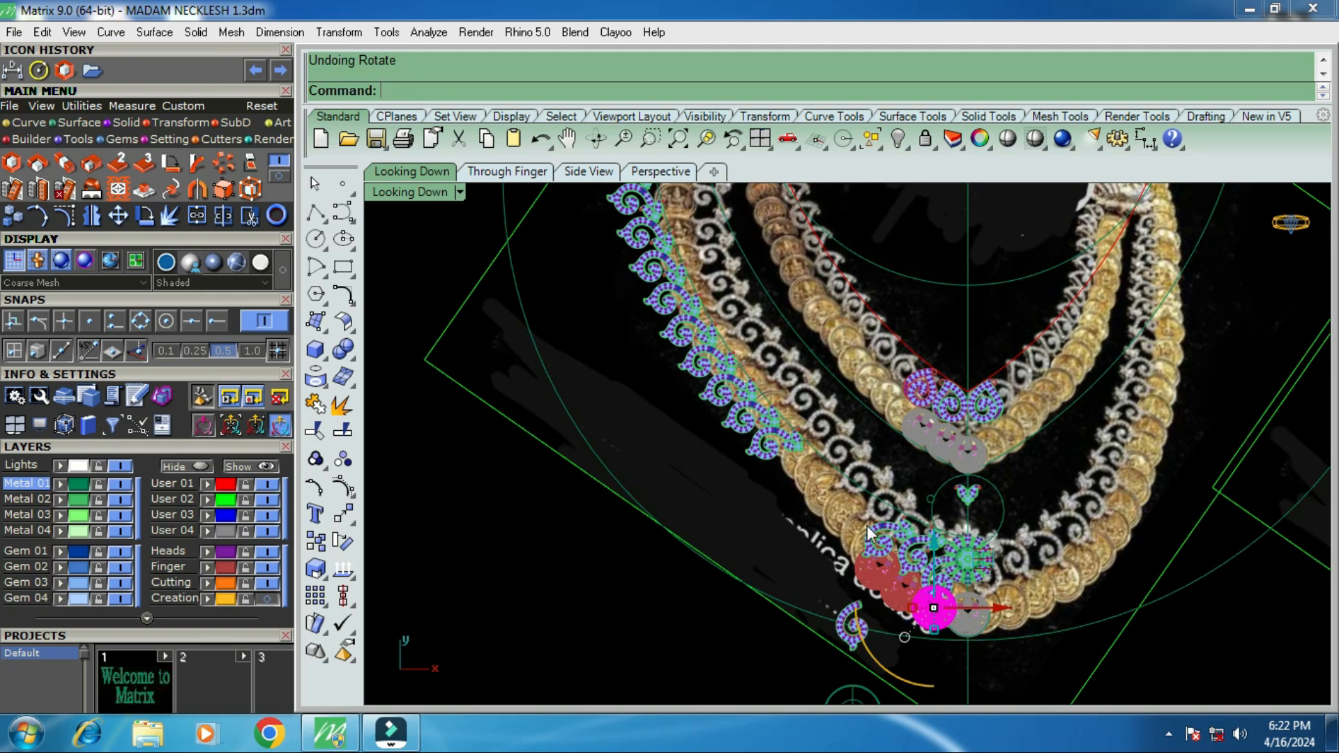
{"action": "left_click", "coordinate": [872, 535], "text": "shift"}
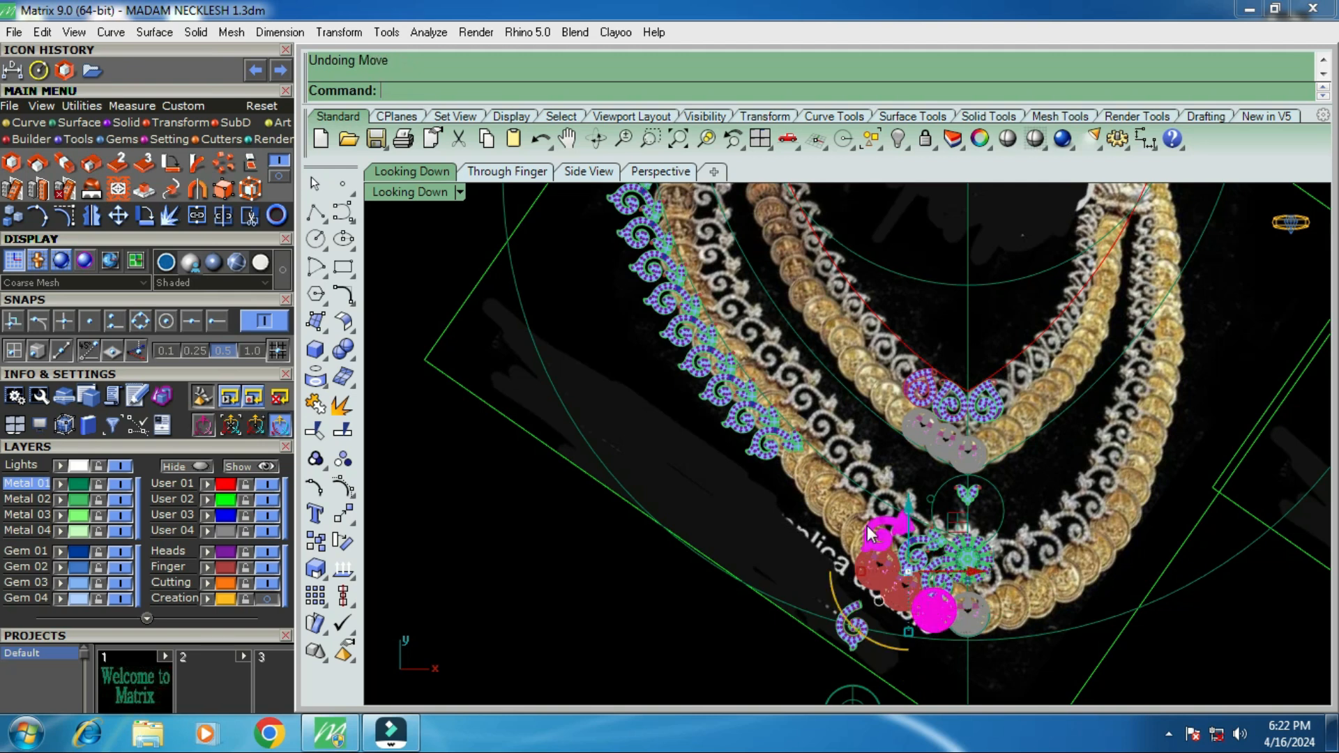
{"action": "key", "text": "ctrl+z"}
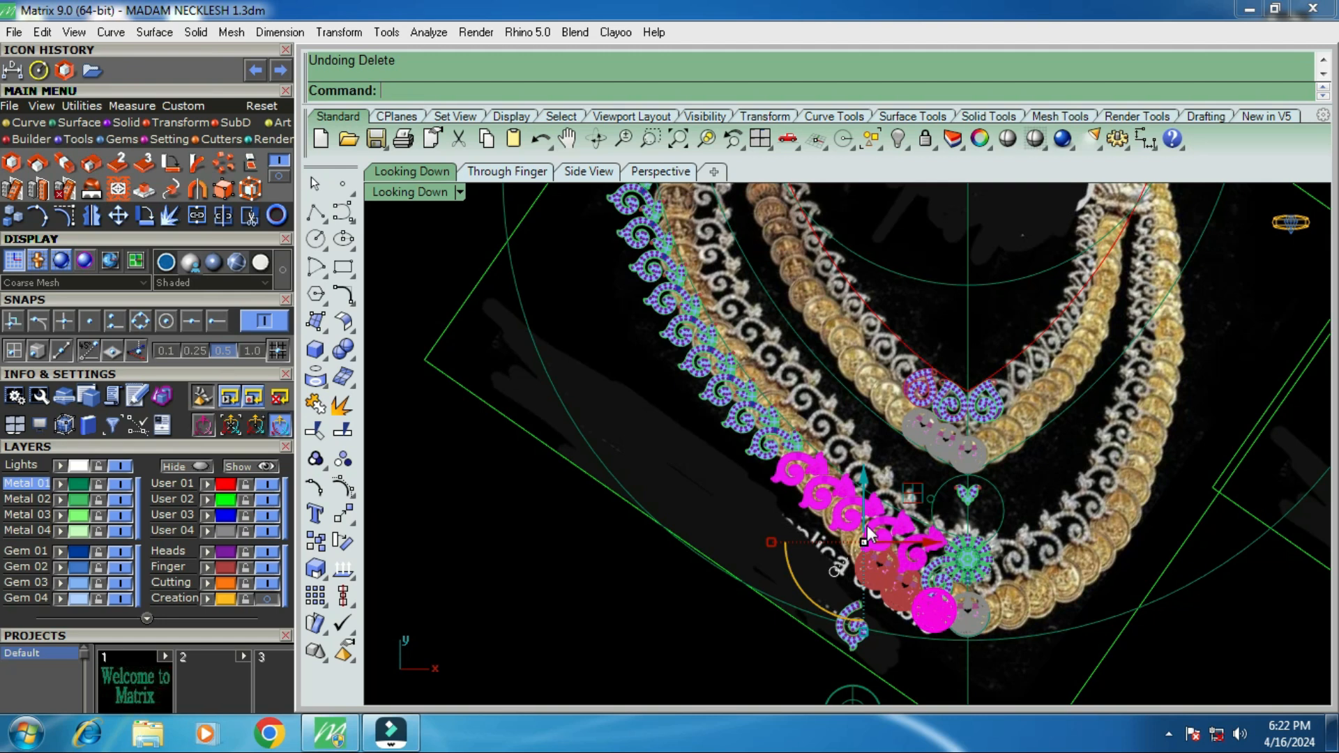
{"action": "key", "text": "ctrl+z"}
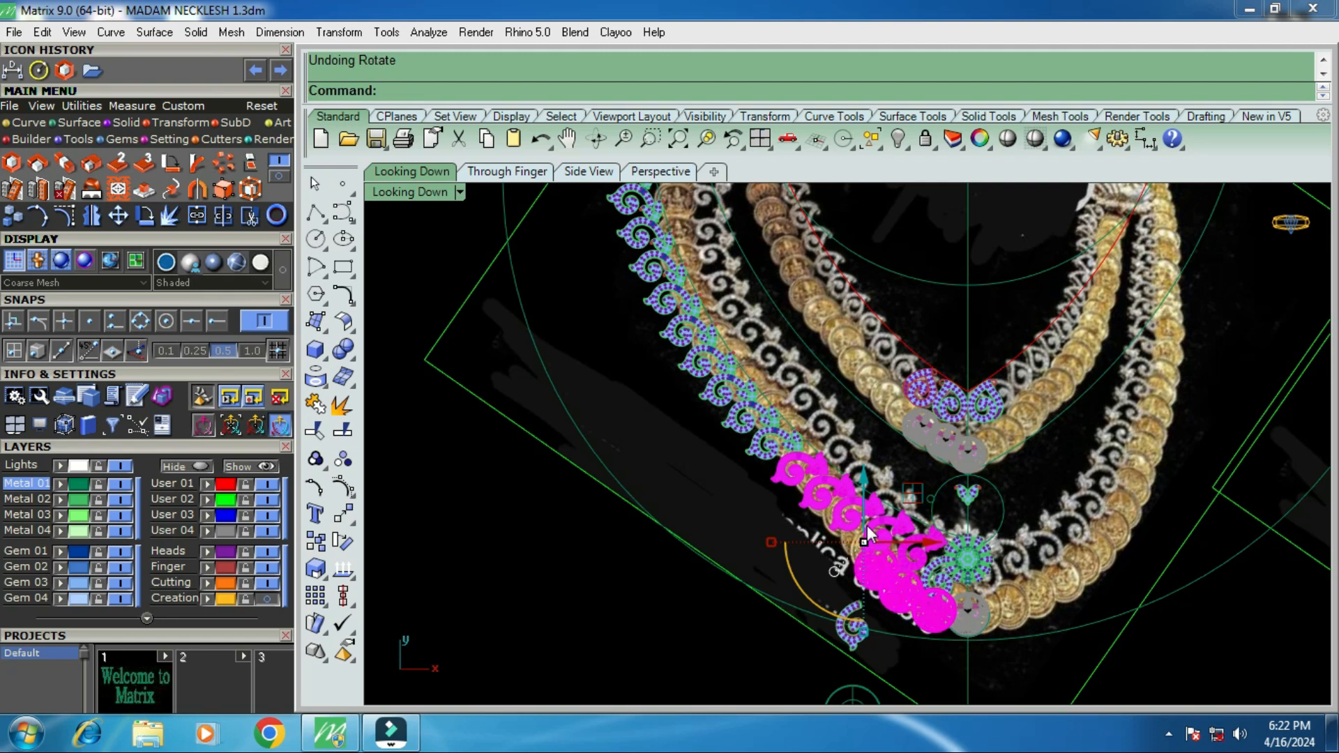
{"action": "scroll", "coordinate": [879, 593], "scroll_direction": "up", "scroll_amount": 5}
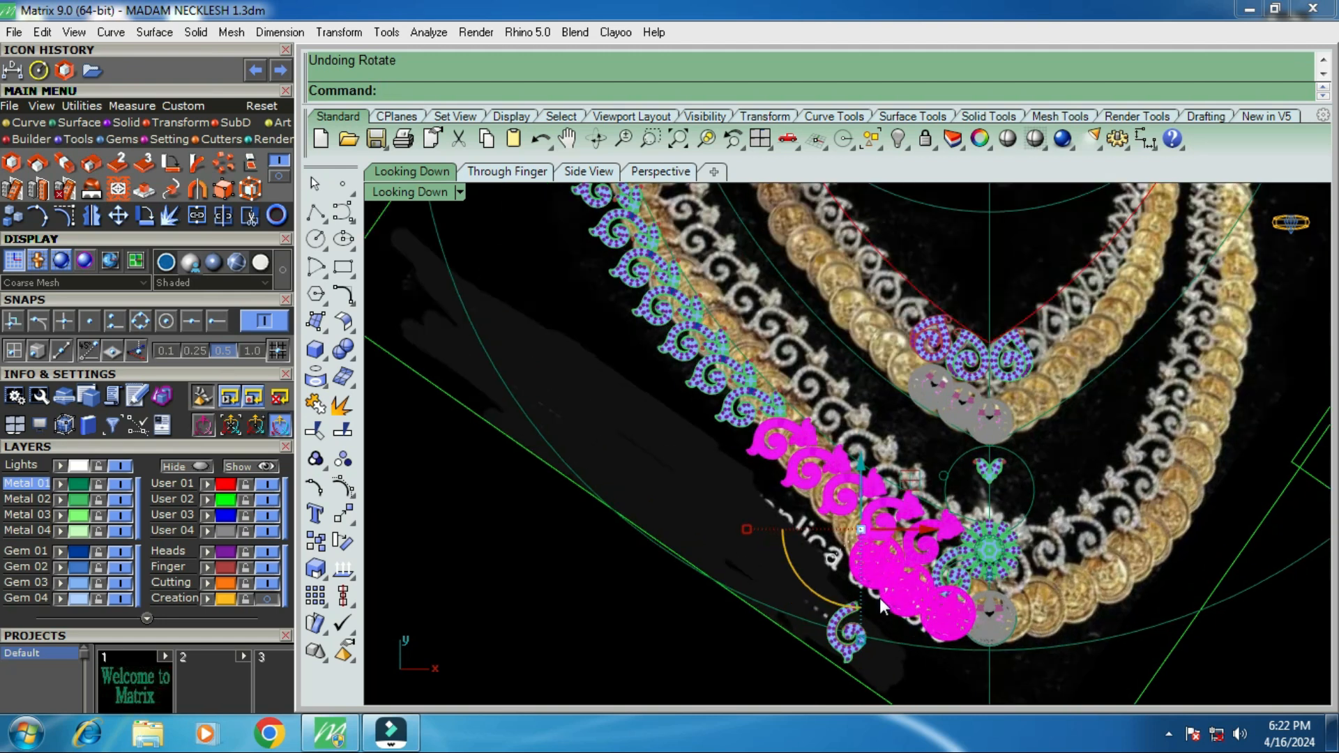
{"action": "key", "text": "Escape"}
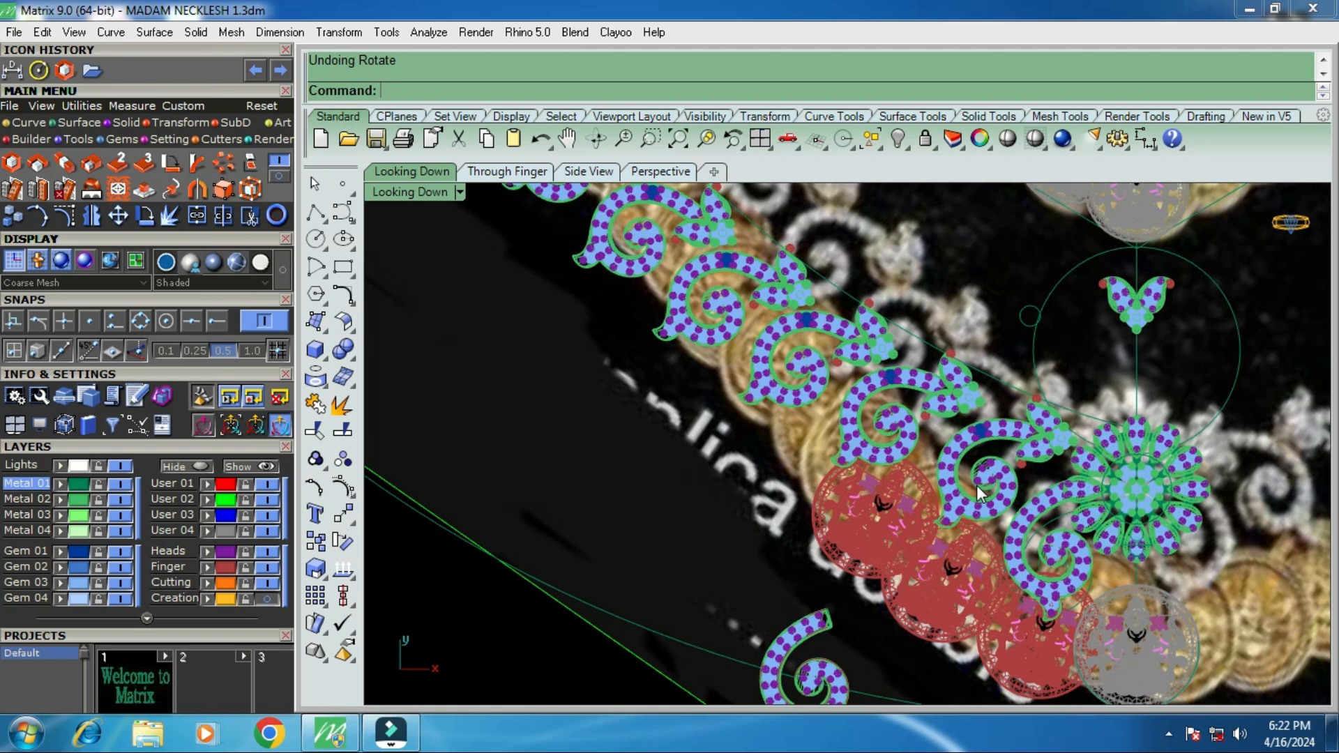
Hide the User 02 layer holding the reference photos and check the lower scrolls against the coins and flower.
{"action": "scroll", "coordinate": [1003, 467], "scroll_direction": "down", "scroll_amount": 3}
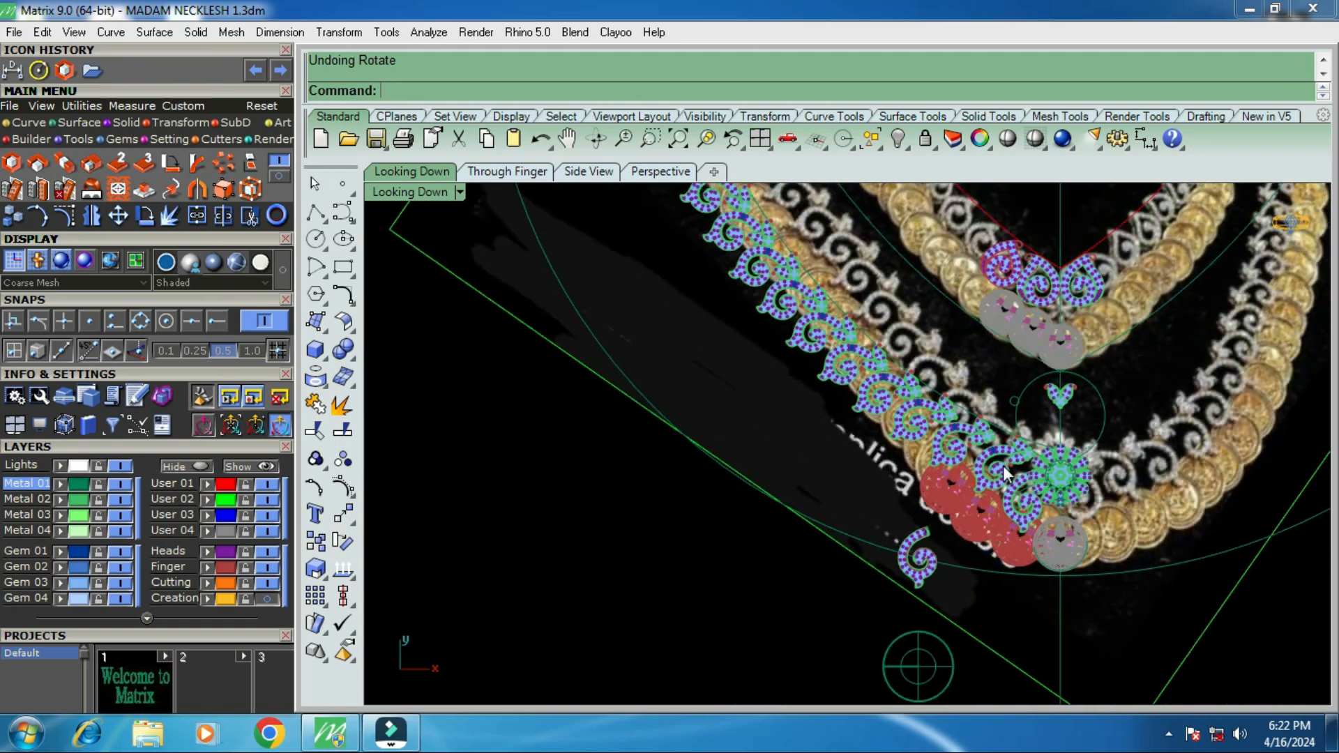
{"action": "left_click", "coordinate": [267, 499]}
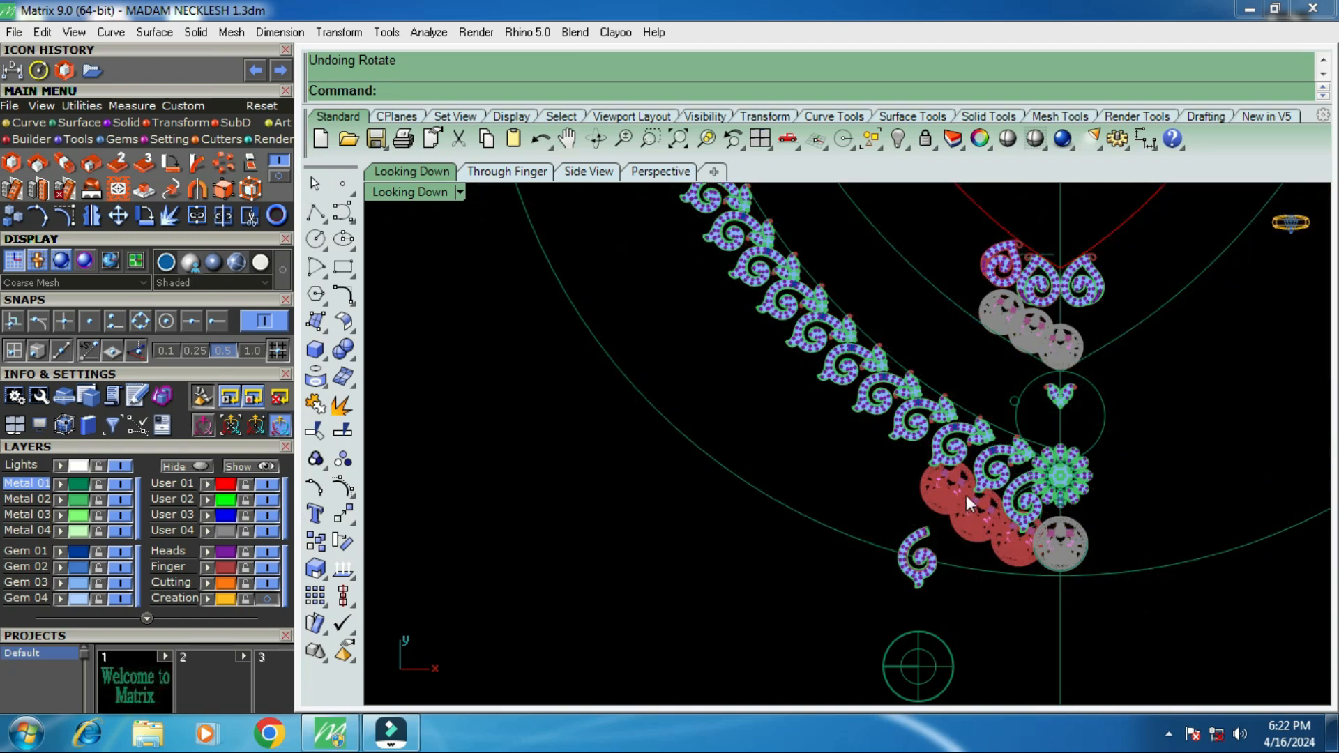
{"action": "scroll", "coordinate": [1012, 486], "scroll_direction": "up", "scroll_amount": 2}
{"action": "scroll", "coordinate": [1012, 486], "scroll_direction": "up", "scroll_amount": 3}
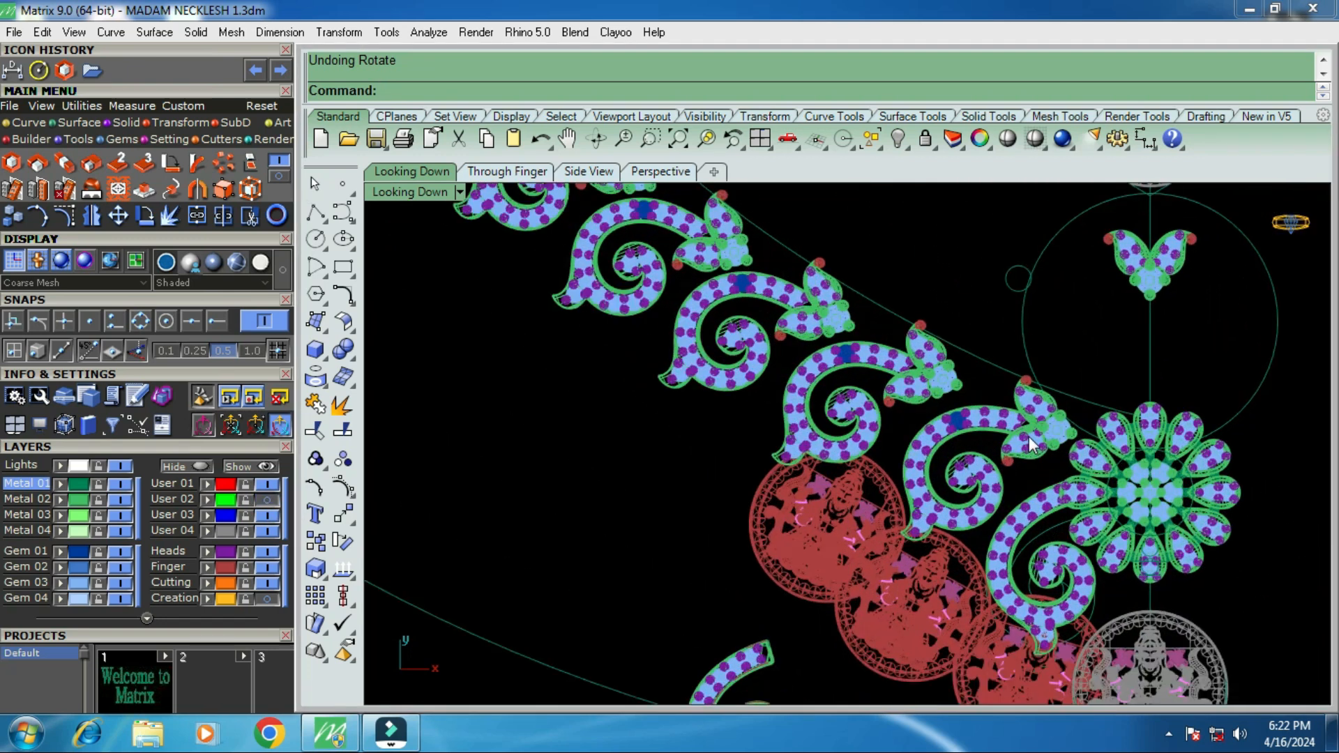
{"action": "scroll", "coordinate": [952, 416], "scroll_direction": "down", "scroll_amount": 4}
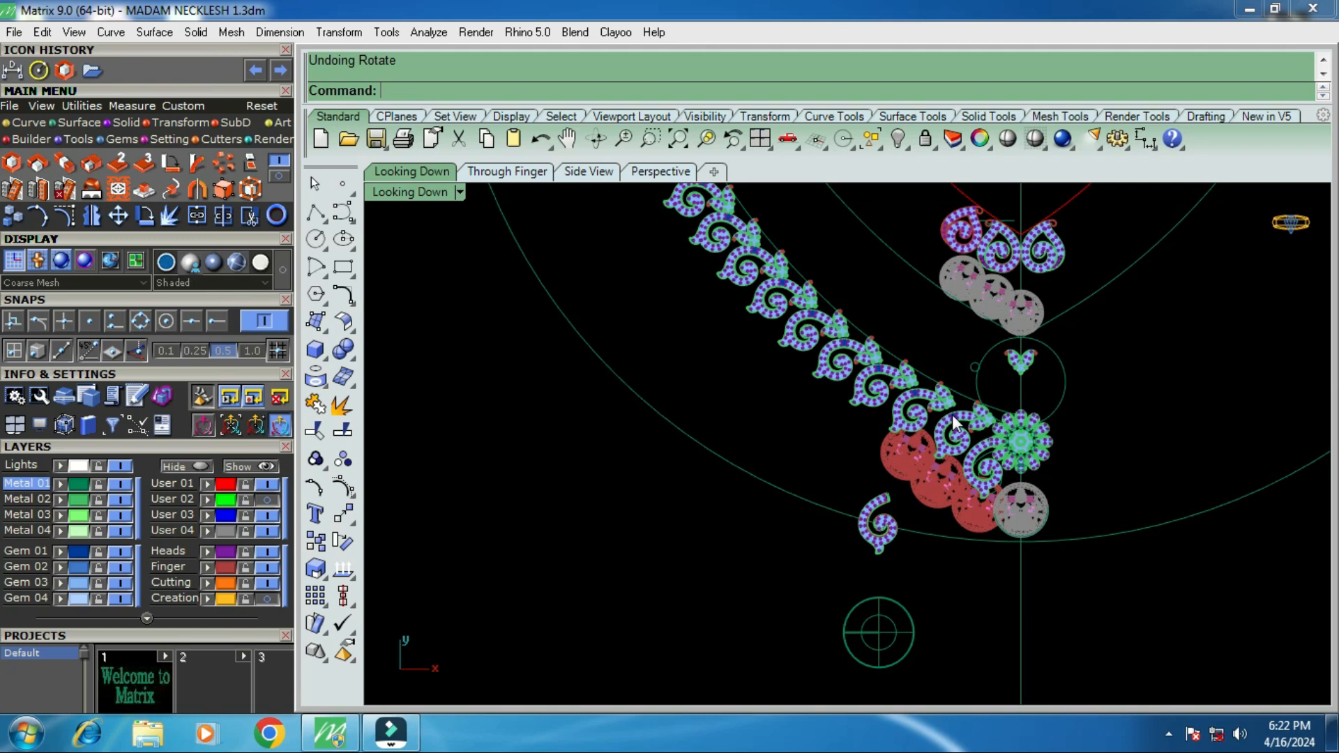
{"action": "scroll", "coordinate": [956, 422], "scroll_direction": "up", "scroll_amount": 3}
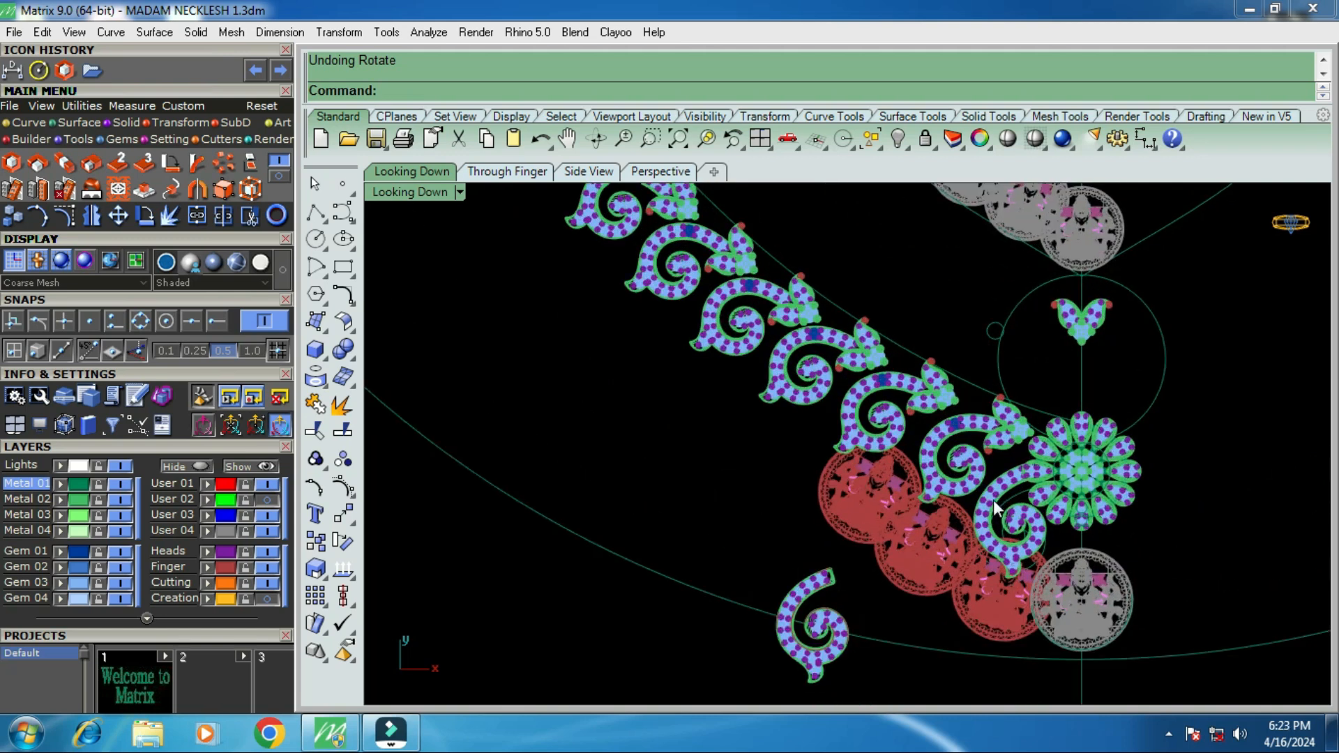
{"action": "scroll", "coordinate": [994, 511], "scroll_direction": "down", "scroll_amount": 1}
{"action": "scroll", "coordinate": [994, 512], "scroll_direction": "down", "scroll_amount": 2}
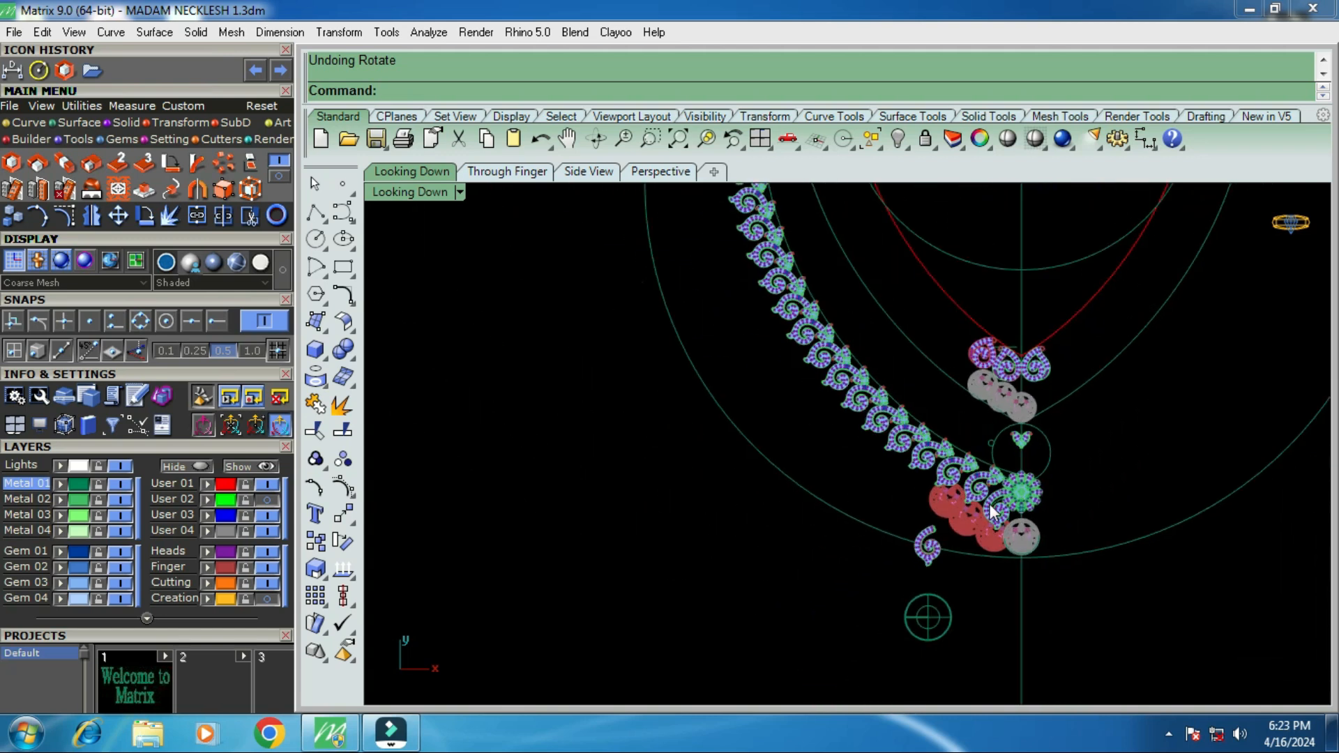
{"action": "scroll", "coordinate": [1011, 454], "scroll_direction": "up", "scroll_amount": 2}
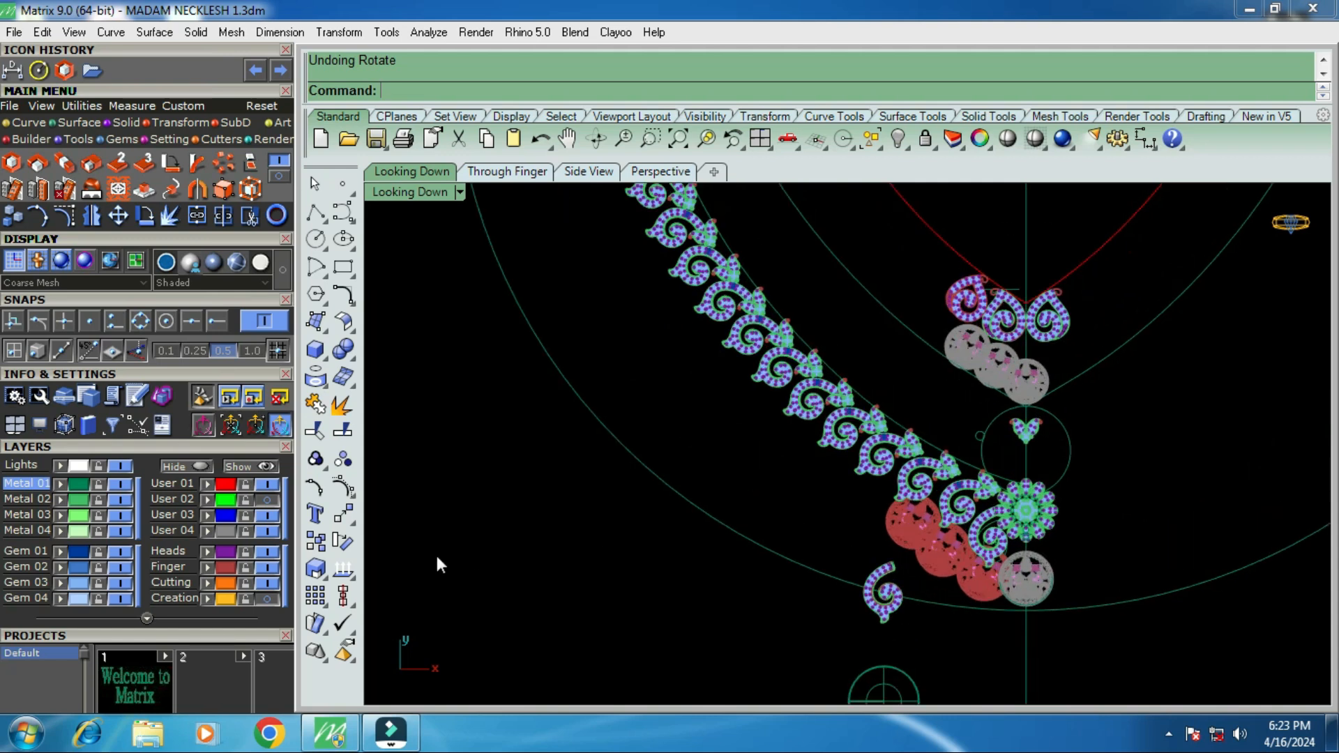
{"action": "left_click", "coordinate": [273, 499]}
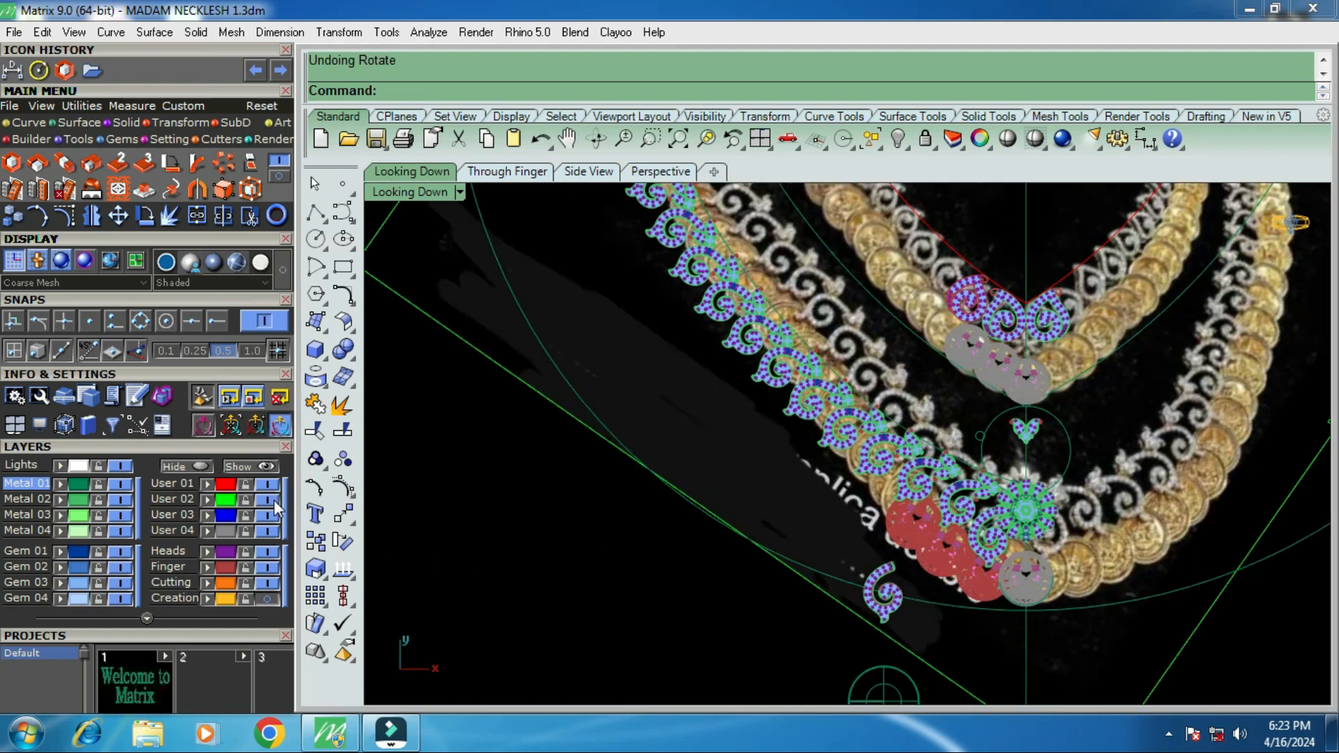
{"action": "left_click", "coordinate": [273, 500]}
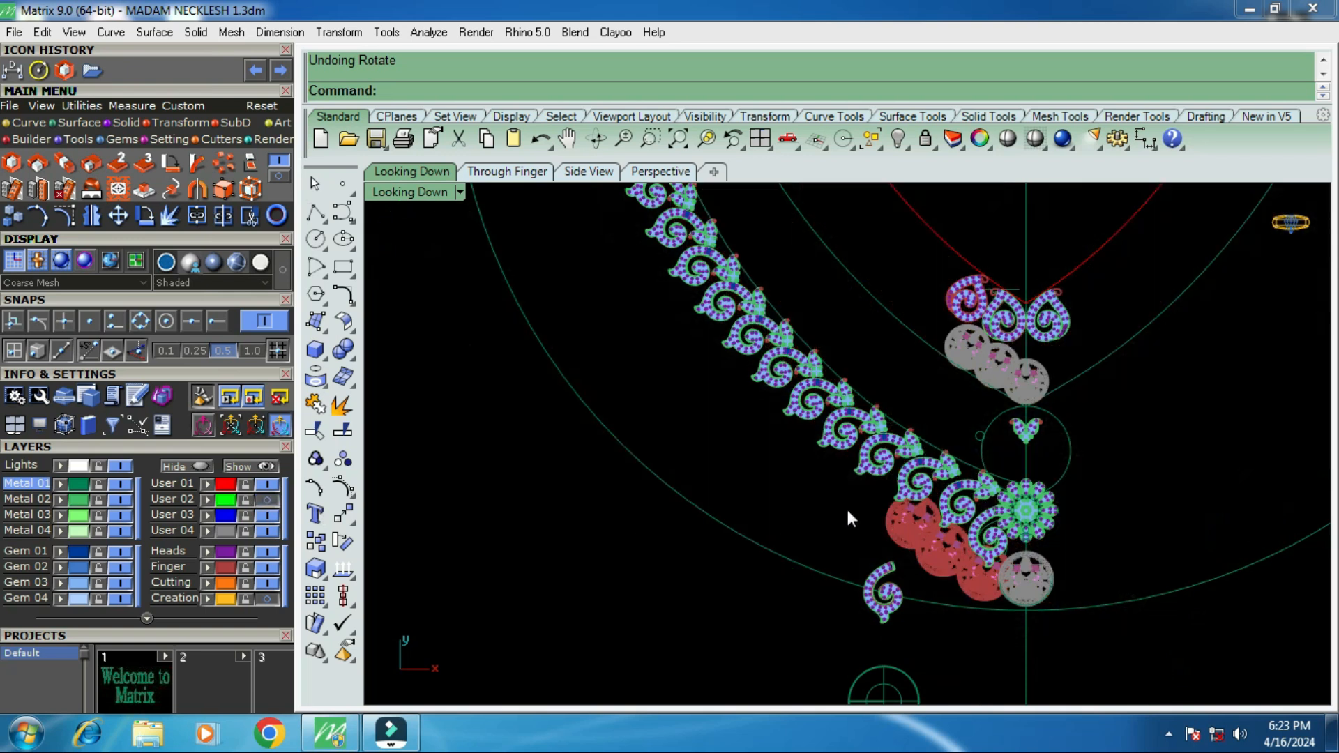
Delete the upper run of scrolls on the outer curve together with the green coin cluster beside it.
{"action": "scroll", "coordinate": [916, 517], "scroll_direction": "down", "scroll_amount": 5}
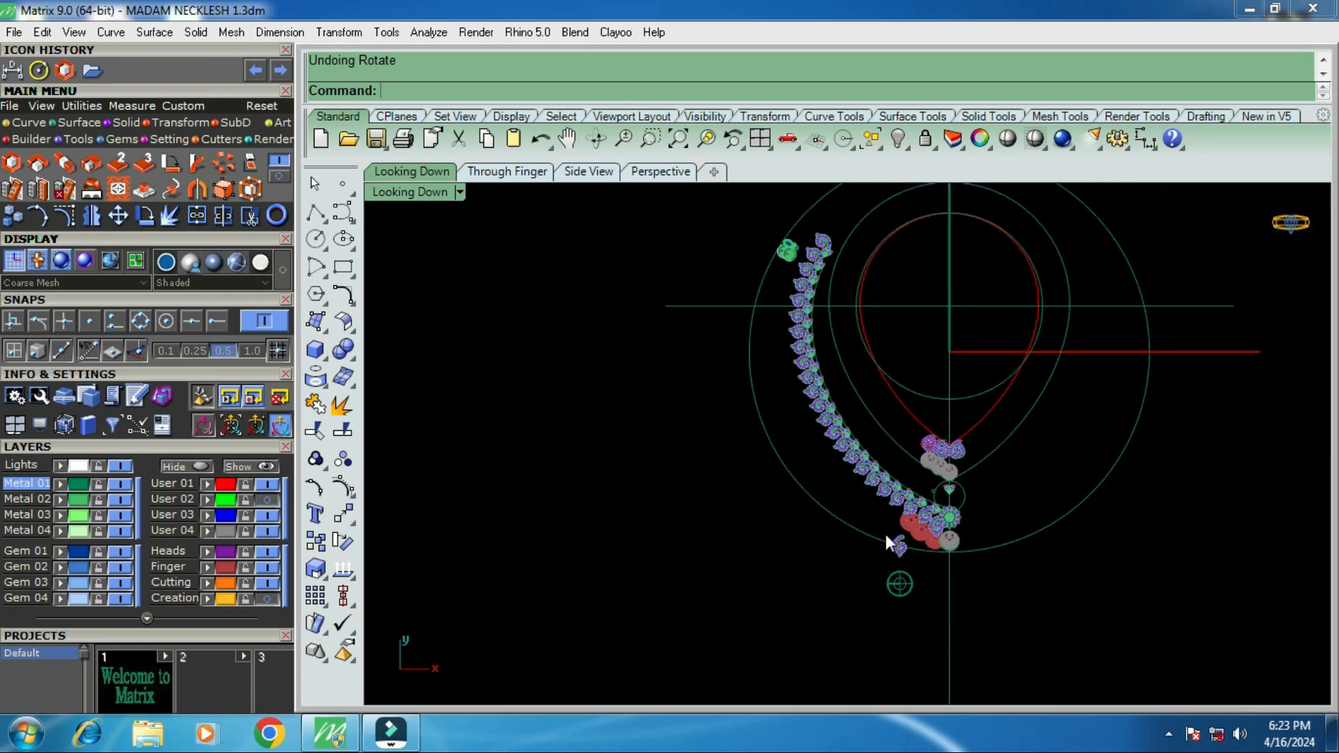
{"action": "scroll", "coordinate": [785, 313], "scroll_direction": "up", "scroll_amount": 3}
{"action": "left_click_drag", "start_coordinate": [744, 238], "coordinate": [920, 591]}
{"action": "key", "text": "Delete"}
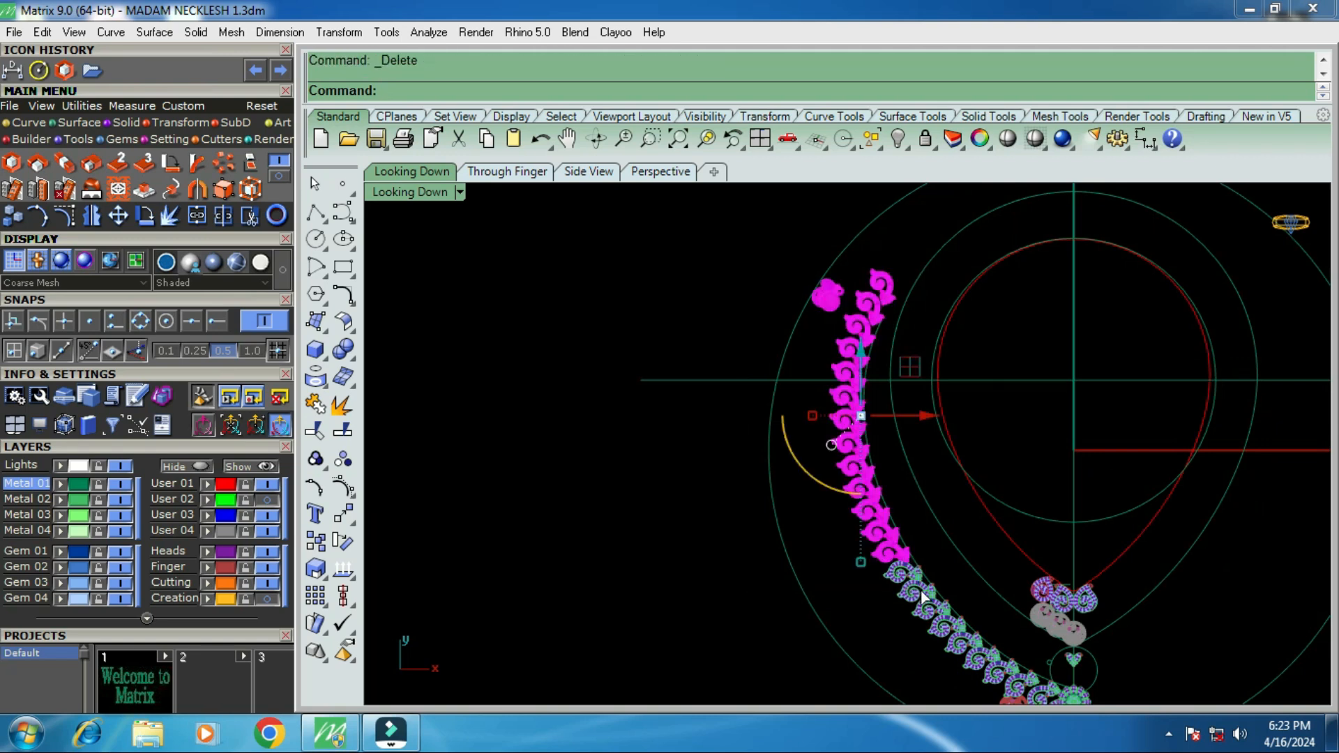
Delete the next five scrolls on the outer curve, keeping those nearest the red coins and center flower.
{"action": "scroll", "coordinate": [867, 371], "scroll_direction": "down", "scroll_amount": 2}
{"action": "scroll", "coordinate": [868, 486], "scroll_direction": "up", "scroll_amount": 2}
{"action": "scroll", "coordinate": [867, 487], "scroll_direction": "up", "scroll_amount": 2}
{"action": "left_click_drag", "start_coordinate": [756, 359], "coordinate": [972, 576]}
{"action": "key", "text": "Delete"}
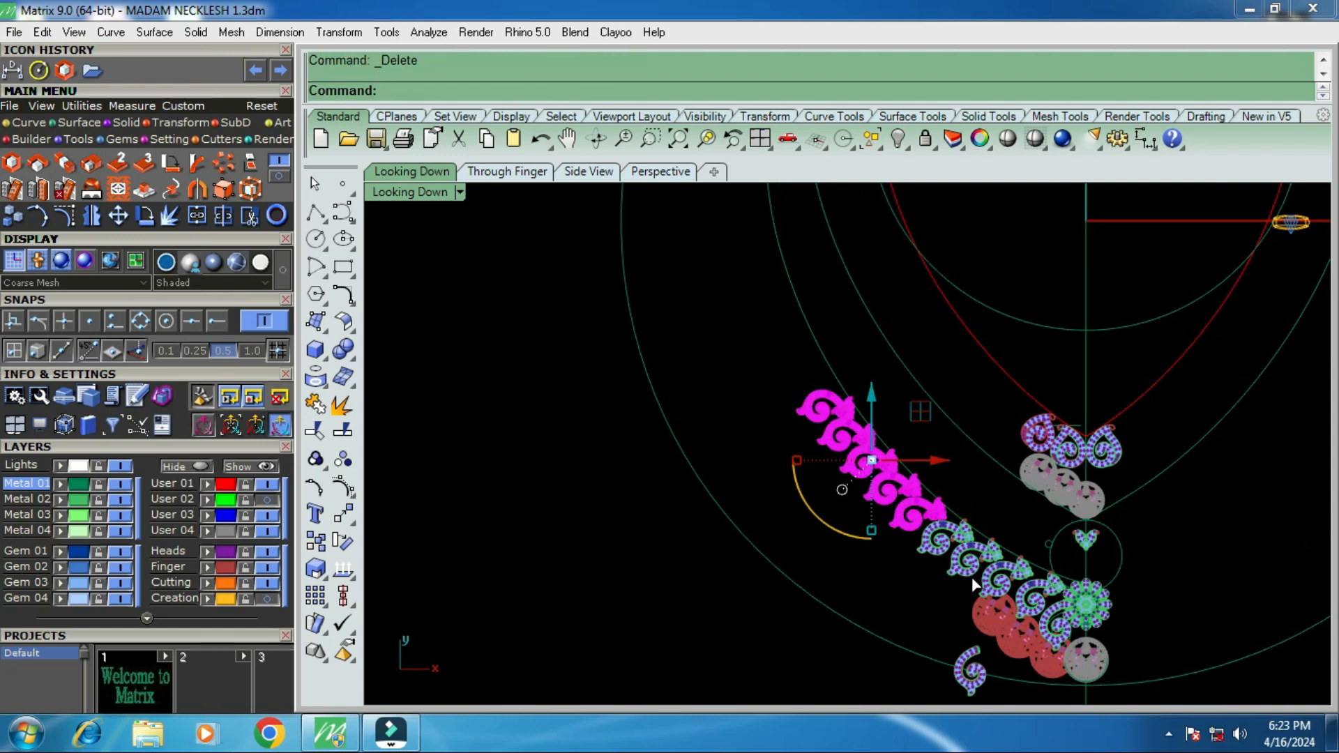
Delete the remaining surplus scrolls on the outer curve, keeping the three nearest the center flower and red coins.
{"action": "scroll", "coordinate": [969, 551], "scroll_direction": "up", "scroll_amount": 4}
{"action": "left_click_drag", "start_coordinate": [865, 429], "coordinate": [781, 572]}
{"action": "key", "text": "Delete"}
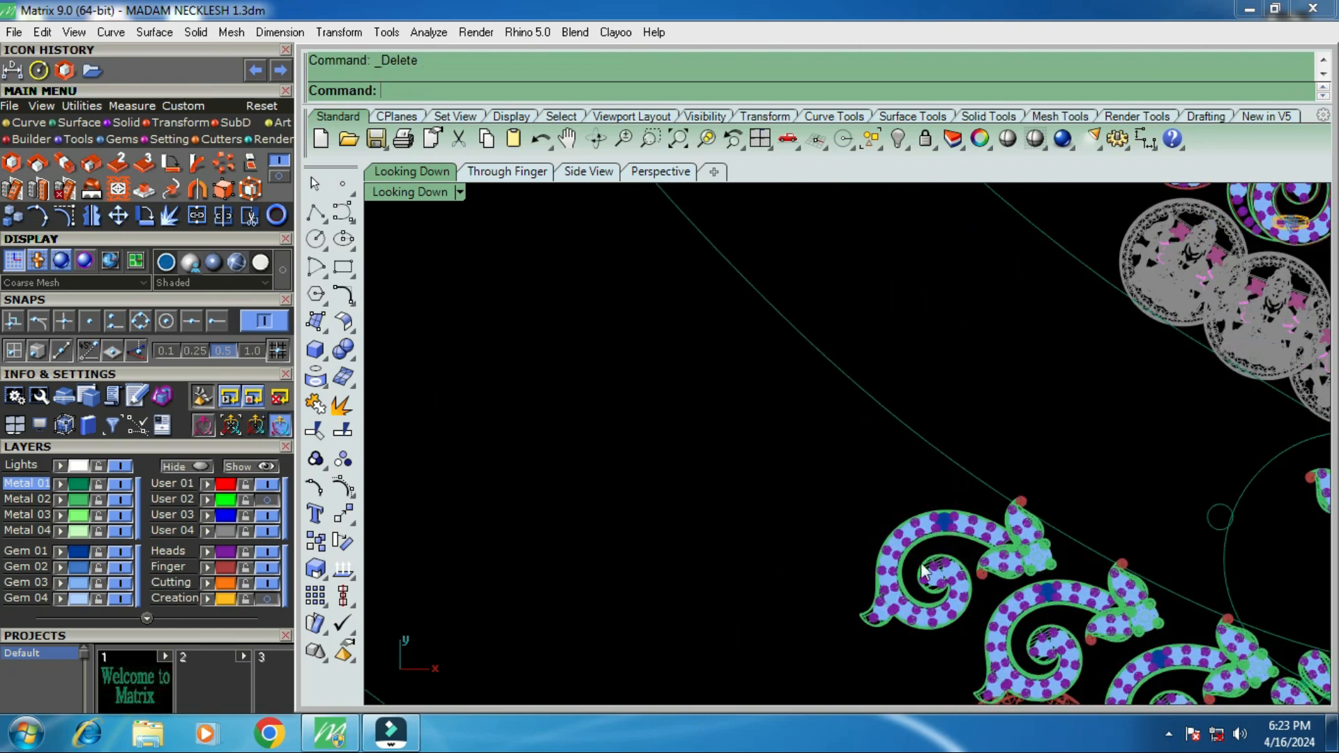
{"action": "left_click", "coordinate": [930, 505]}
{"action": "key", "text": "Delete"}
{"action": "scroll", "coordinate": [939, 491], "scroll_direction": "down", "scroll_amount": 3}
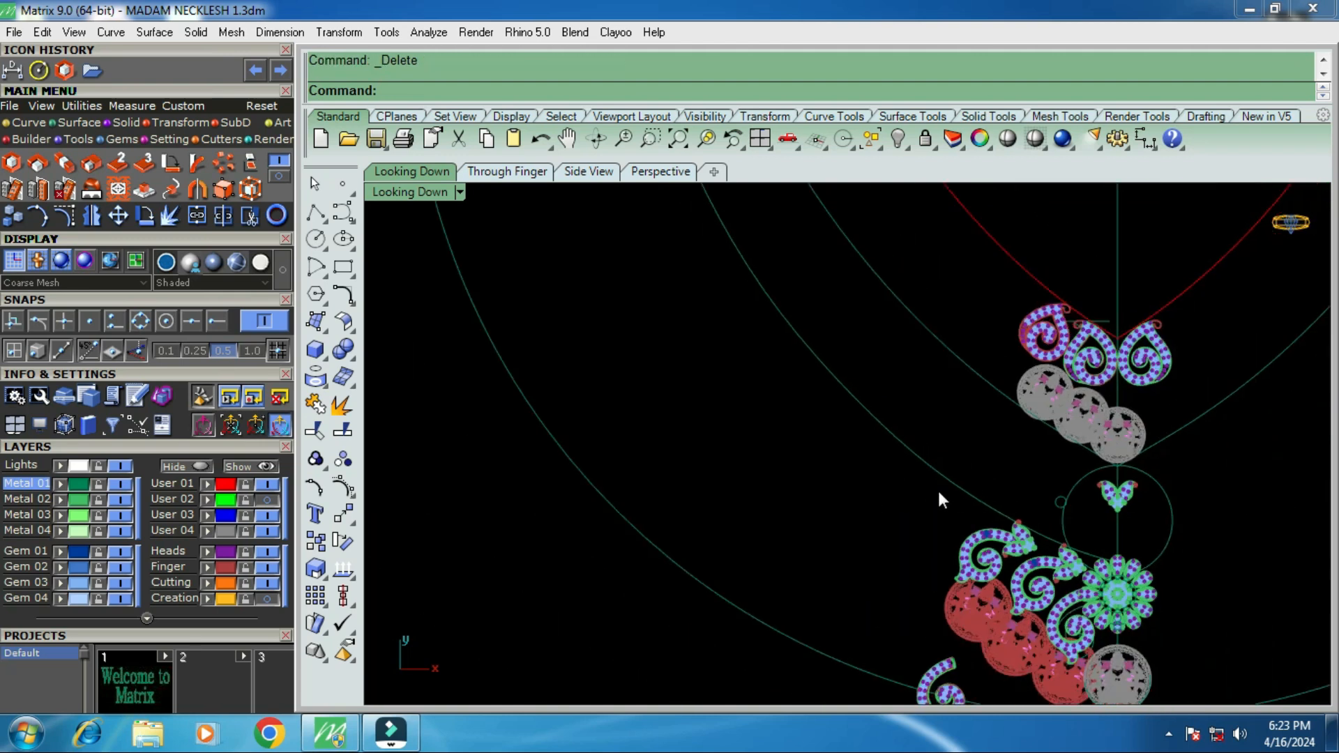
{"action": "scroll", "coordinate": [1012, 518], "scroll_direction": "up", "scroll_amount": 2}
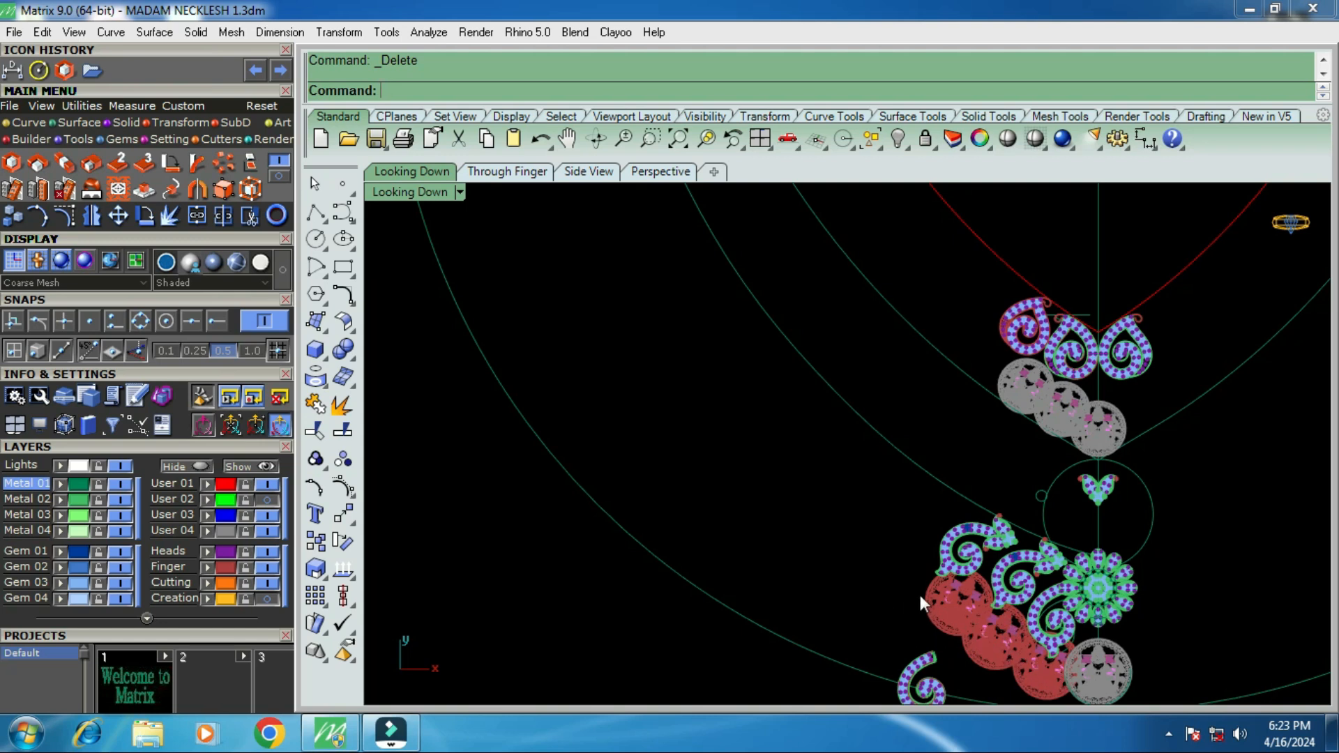
Show the User 02 layer with the reference photos and compare the placed scrolls and coins with the pictured strands.
{"action": "left_click", "coordinate": [266, 500]}
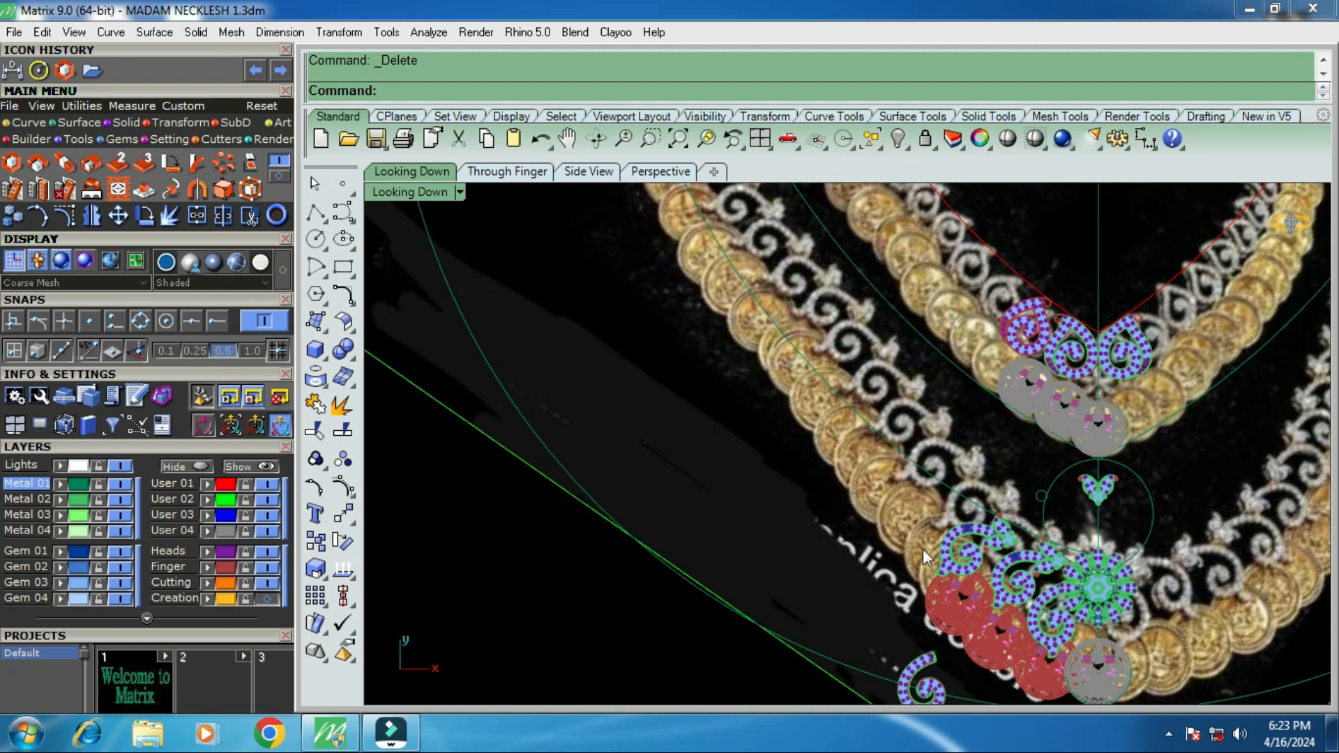
{"action": "scroll", "coordinate": [927, 554], "scroll_direction": "down", "scroll_amount": 3}
{"action": "scroll", "coordinate": [864, 433], "scroll_direction": "down", "scroll_amount": 3}
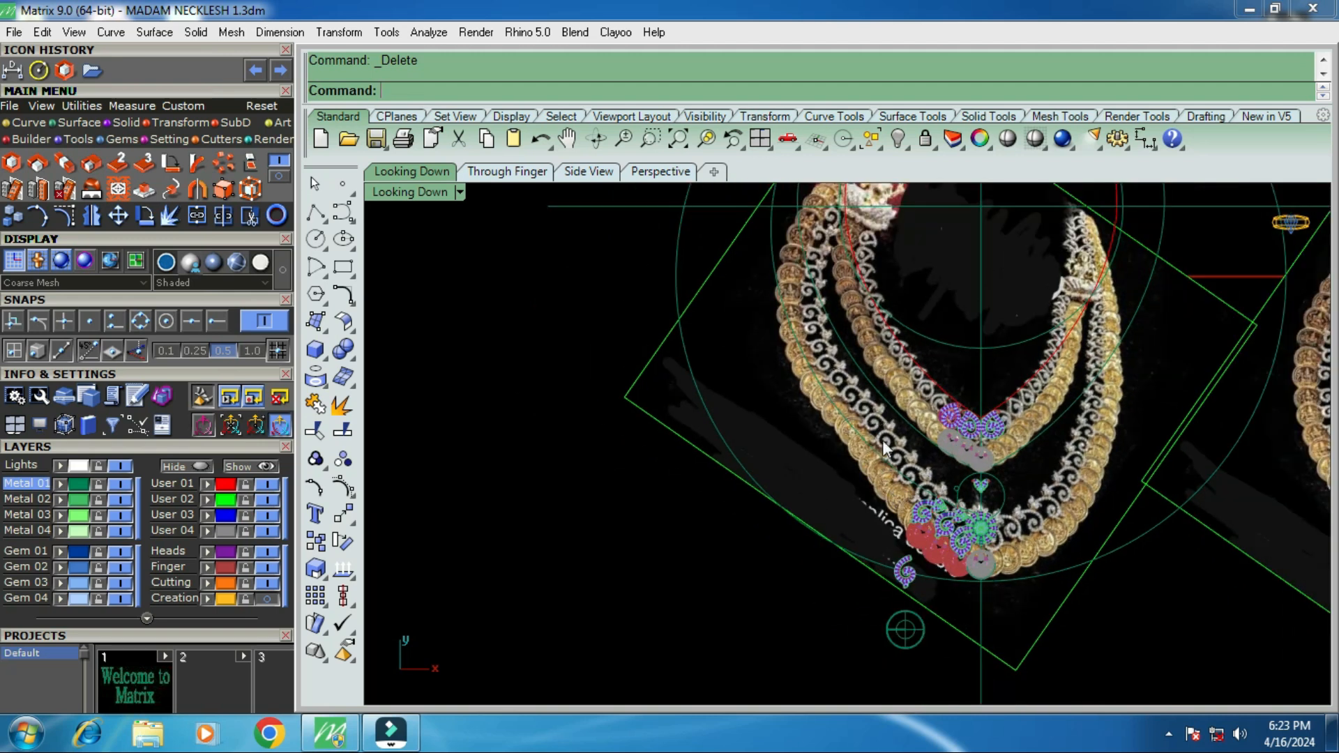
{"action": "scroll", "coordinate": [896, 454], "scroll_direction": "up", "scroll_amount": 1}
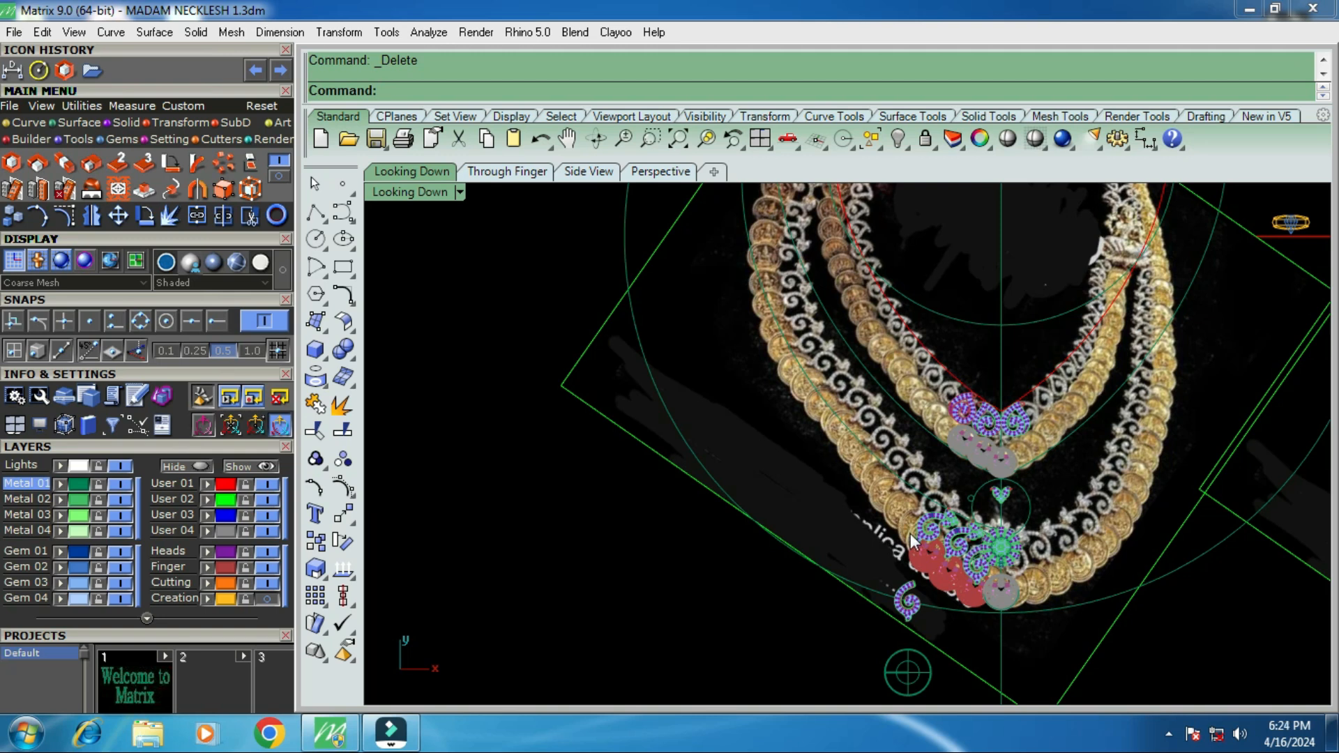
{"action": "scroll", "coordinate": [911, 540], "scroll_direction": "down", "scroll_amount": 2}
{"action": "scroll", "coordinate": [842, 314], "scroll_direction": "up", "scroll_amount": 1}
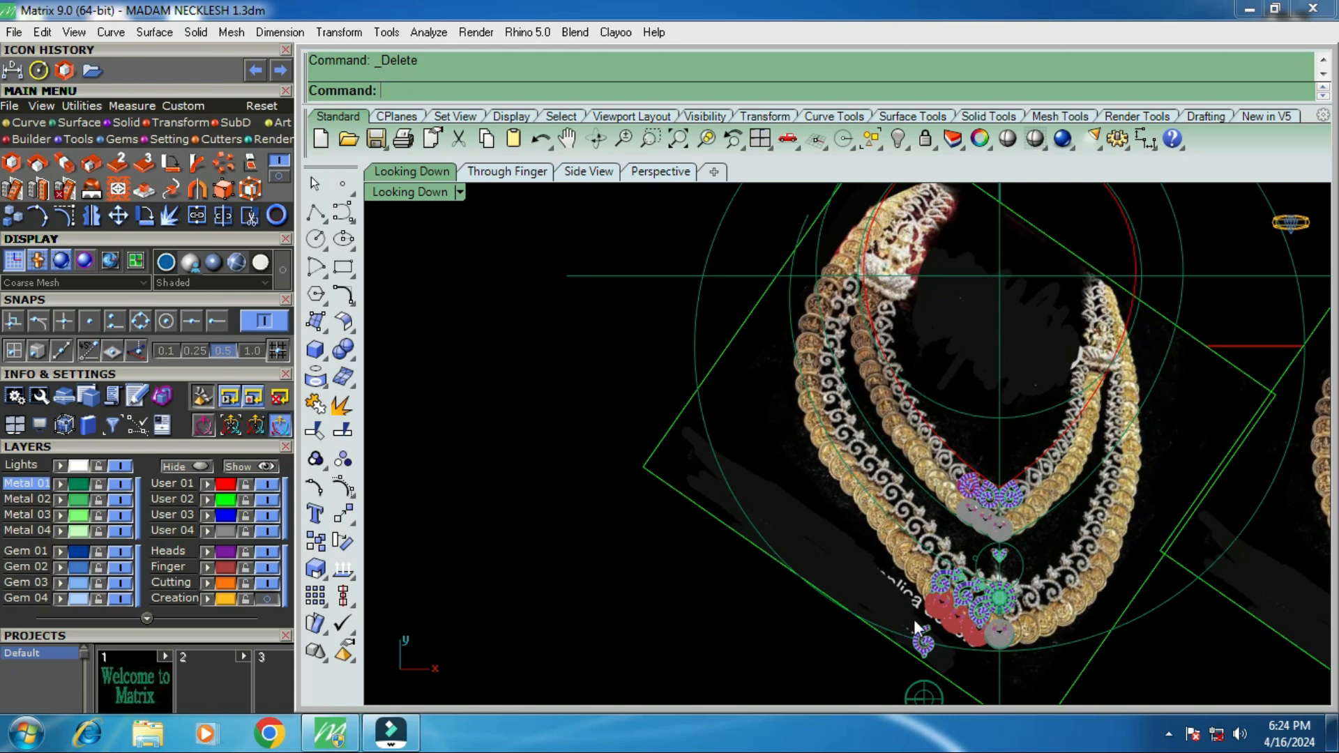
{"action": "scroll", "coordinate": [950, 601], "scroll_direction": "up", "scroll_amount": 3}
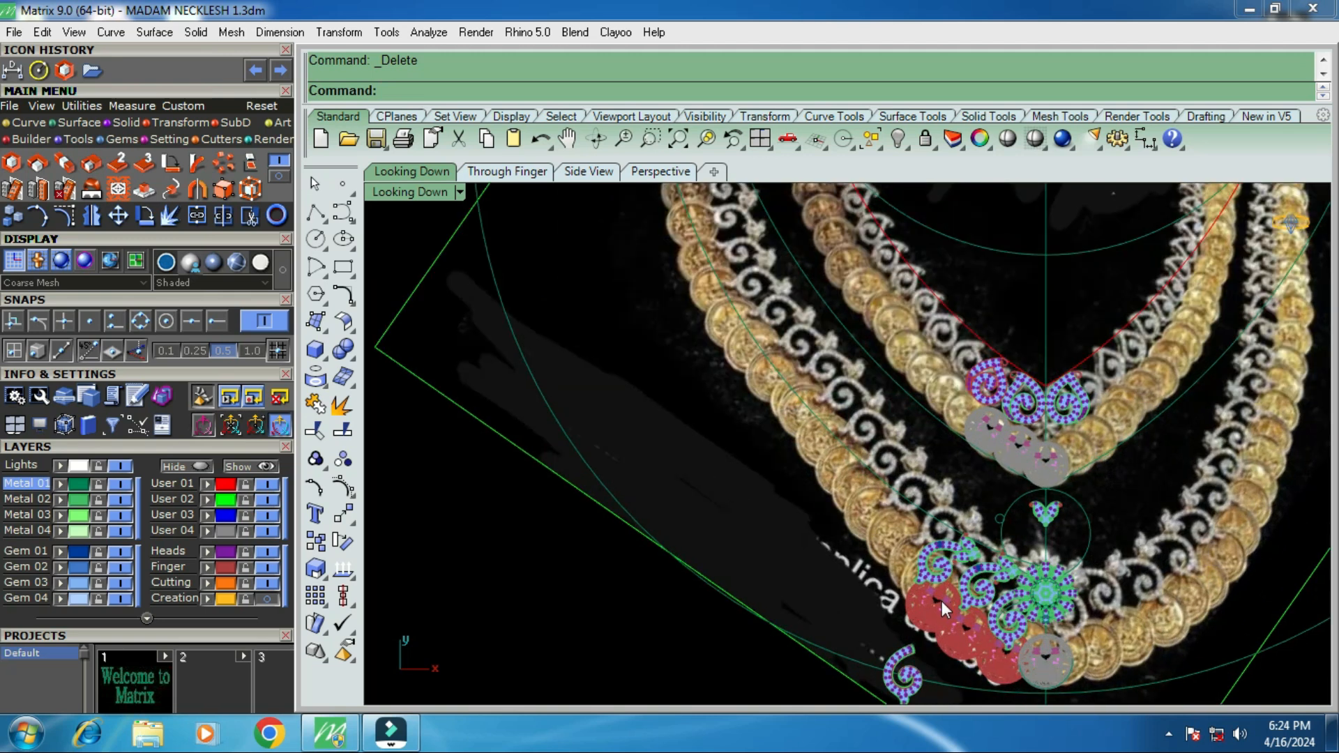
{"action": "scroll", "coordinate": [942, 601], "scroll_direction": "up", "scroll_amount": 3}
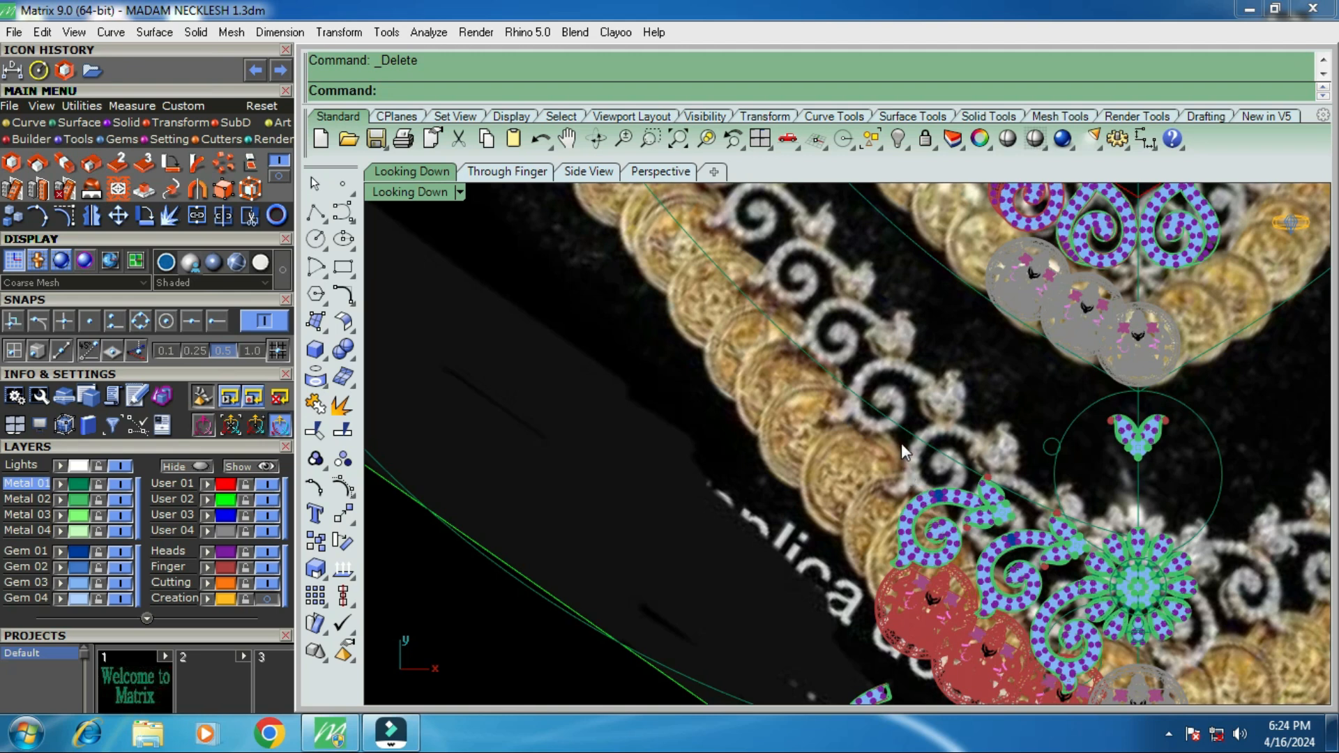
{"action": "scroll", "coordinate": [901, 444], "scroll_direction": "down", "scroll_amount": 2}
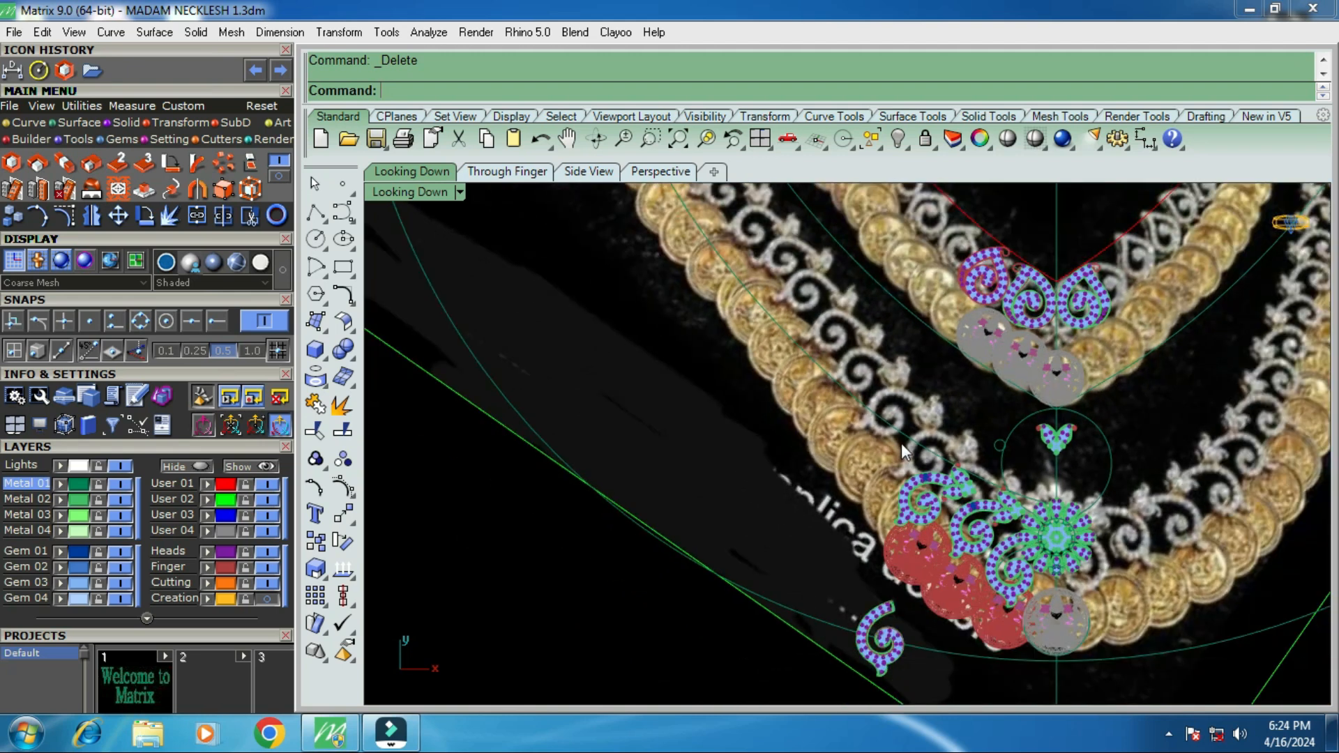
{"action": "left_click", "coordinate": [267, 499]}
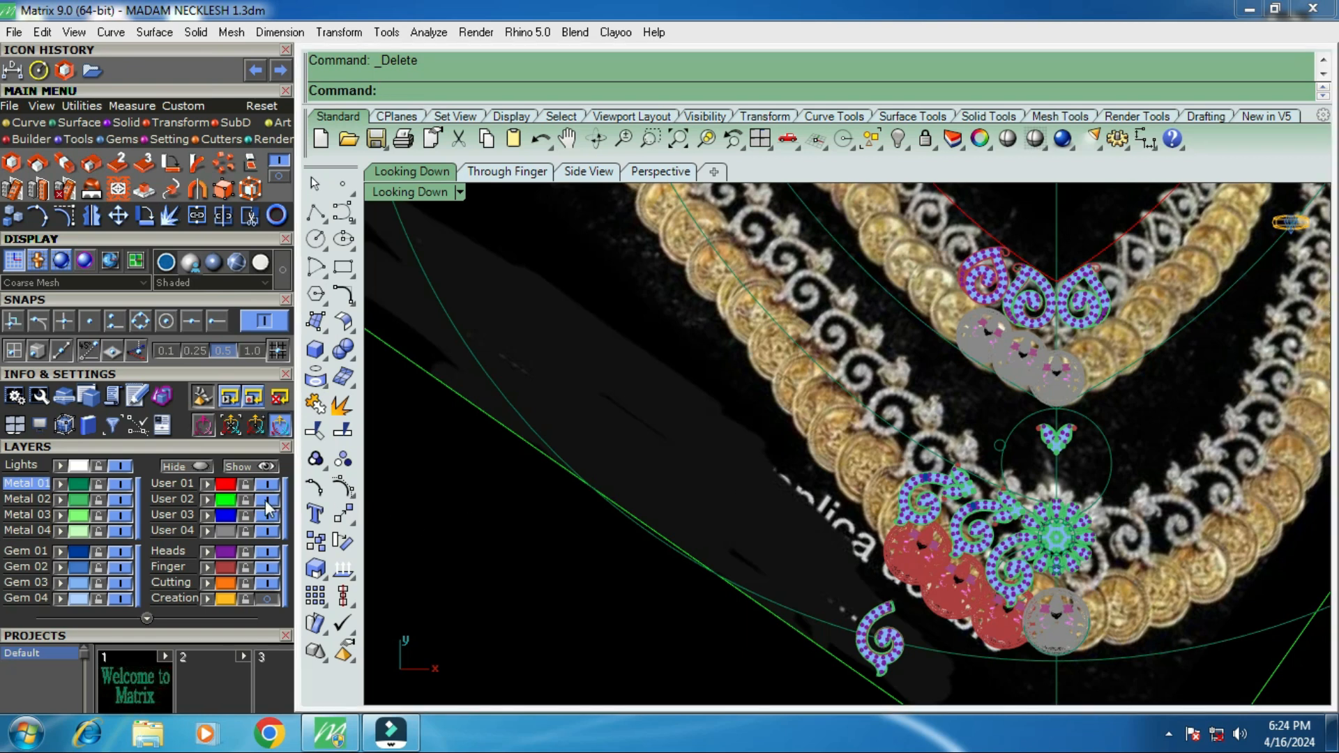
{"action": "scroll", "coordinate": [988, 493], "scroll_direction": "down", "scroll_amount": 2}
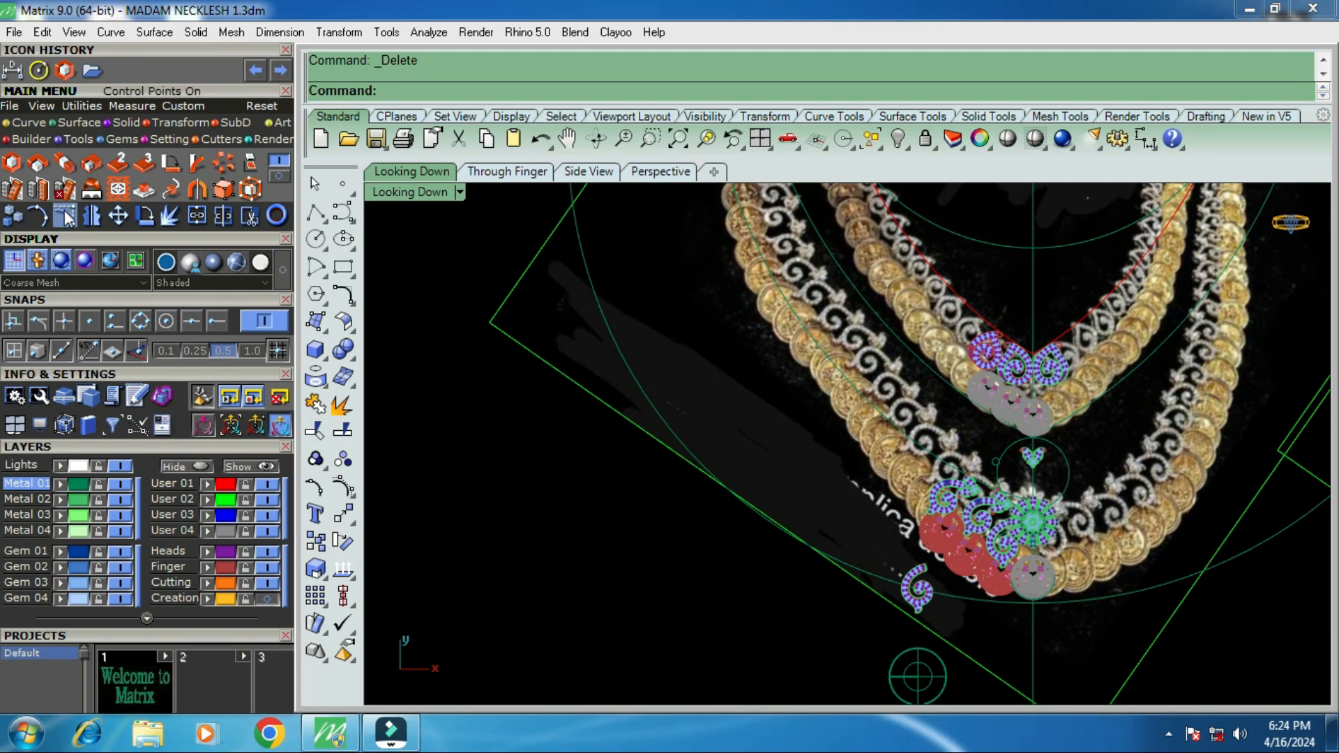
Trace an interpolated curve from the top of the center flower along the right outer scroll strand's inner edge to the clasp and select it.
{"action": "left_click", "coordinate": [28, 122]}
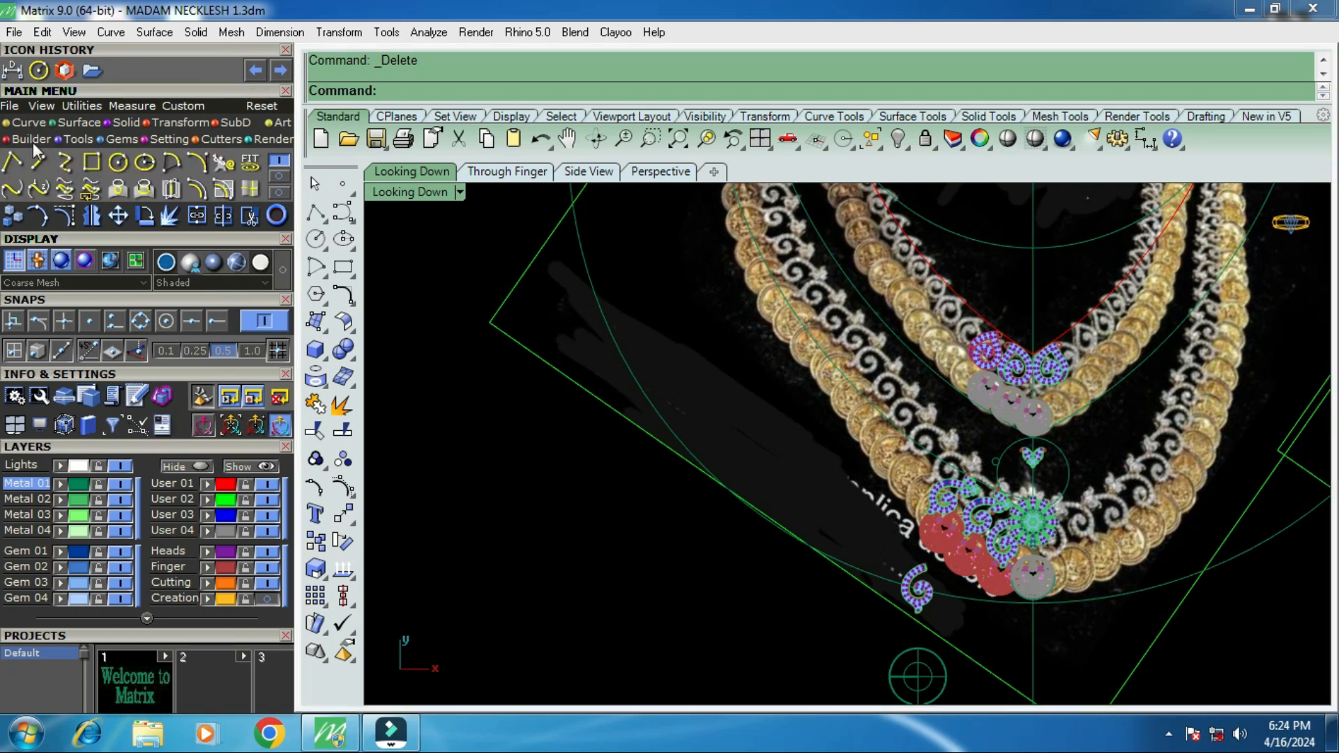
{"action": "left_click", "coordinate": [65, 162]}
{"action": "scroll", "coordinate": [1091, 526], "scroll_direction": "up", "scroll_amount": 4}
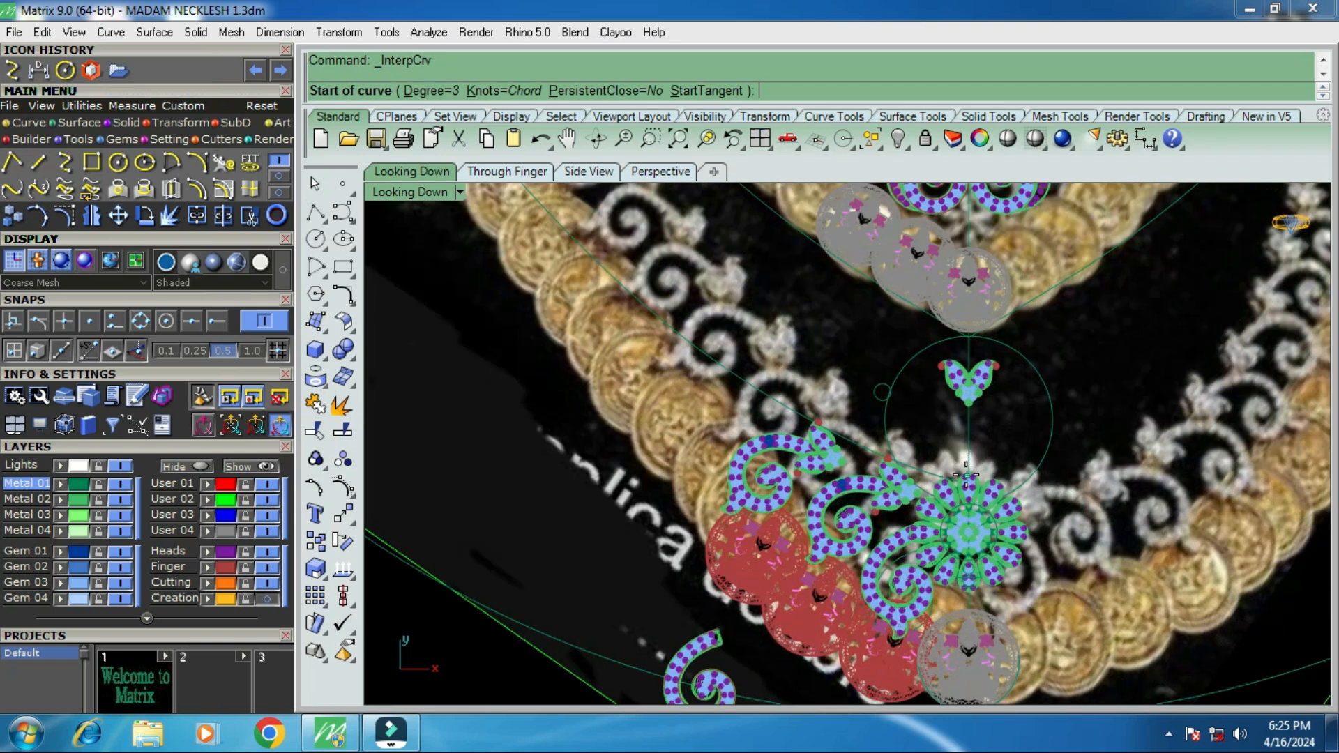
{"action": "left_click", "coordinate": [966, 474]}
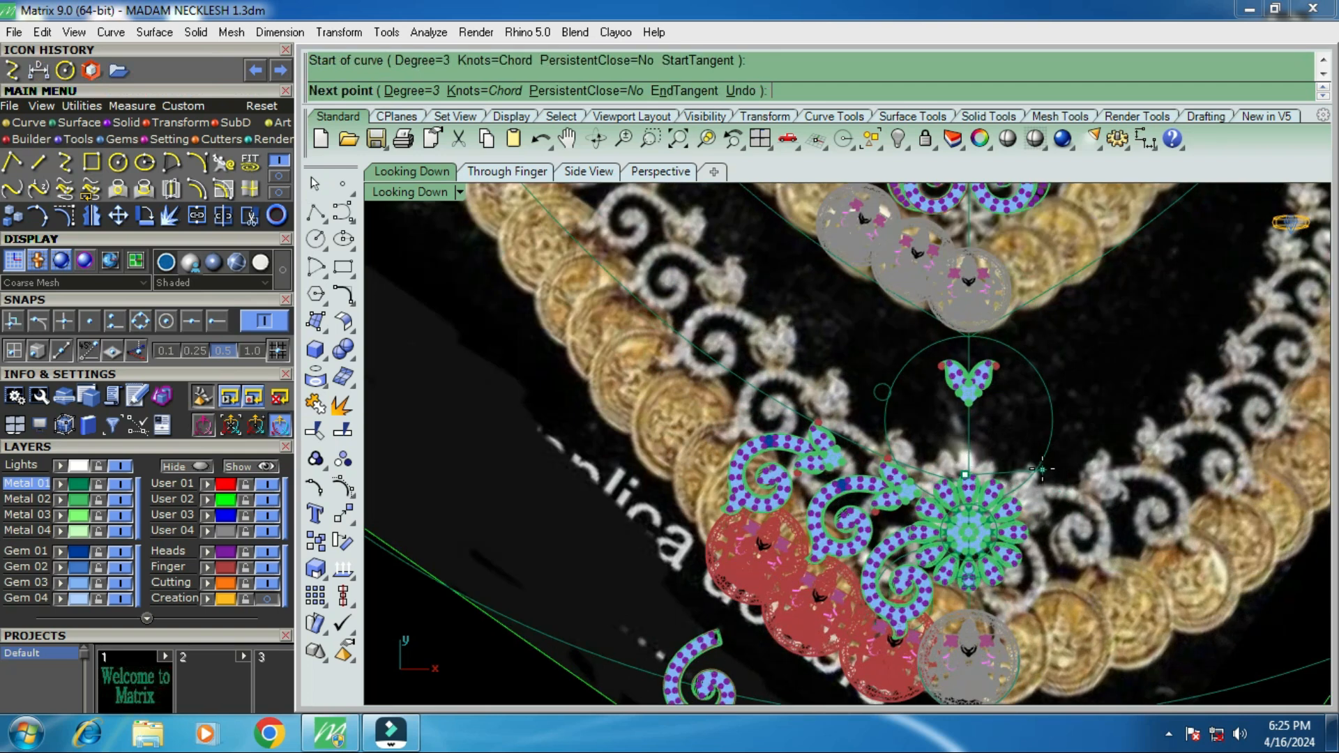
{"action": "left_click", "coordinate": [1041, 468]}
{"action": "left_click", "coordinate": [1114, 440]}
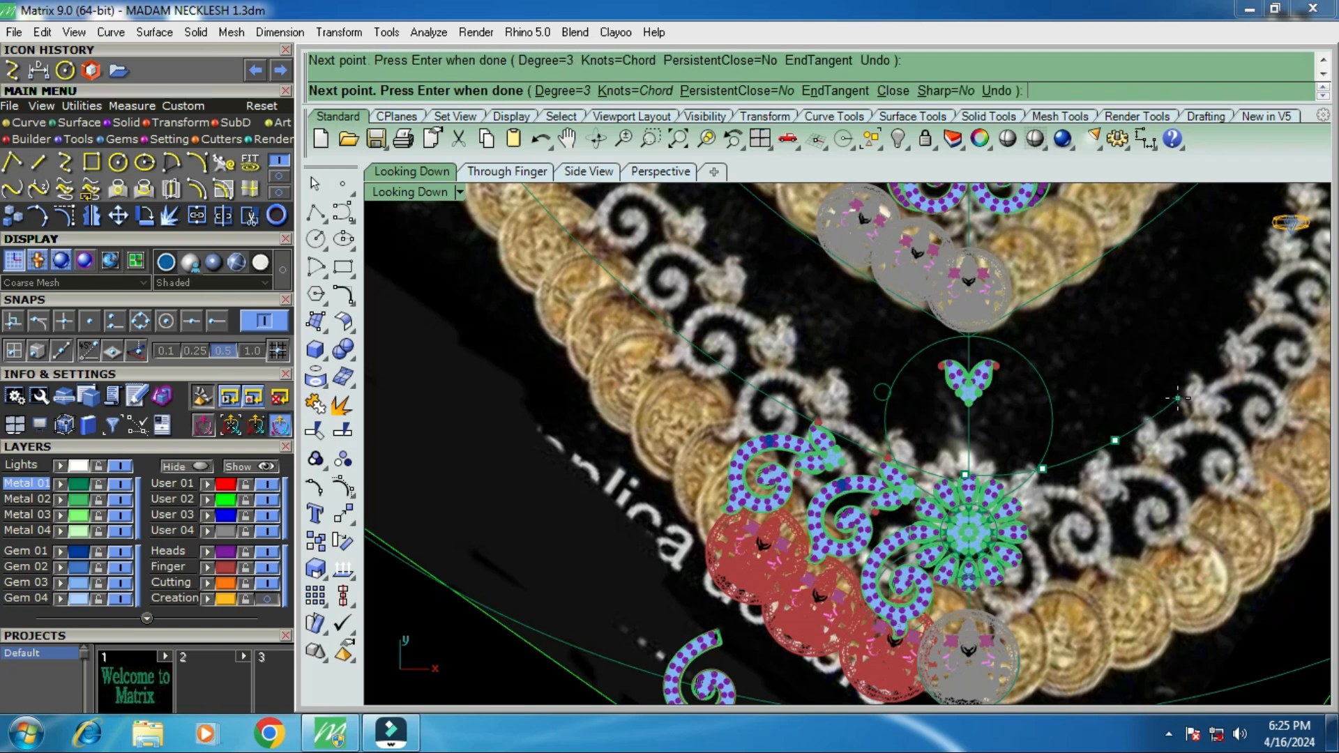
{"action": "left_click", "coordinate": [1178, 385]}
{"action": "scroll", "coordinate": [1220, 360], "scroll_direction": "down", "scroll_amount": 1}
{"action": "scroll", "coordinate": [1218, 360], "scroll_direction": "down", "scroll_amount": 1}
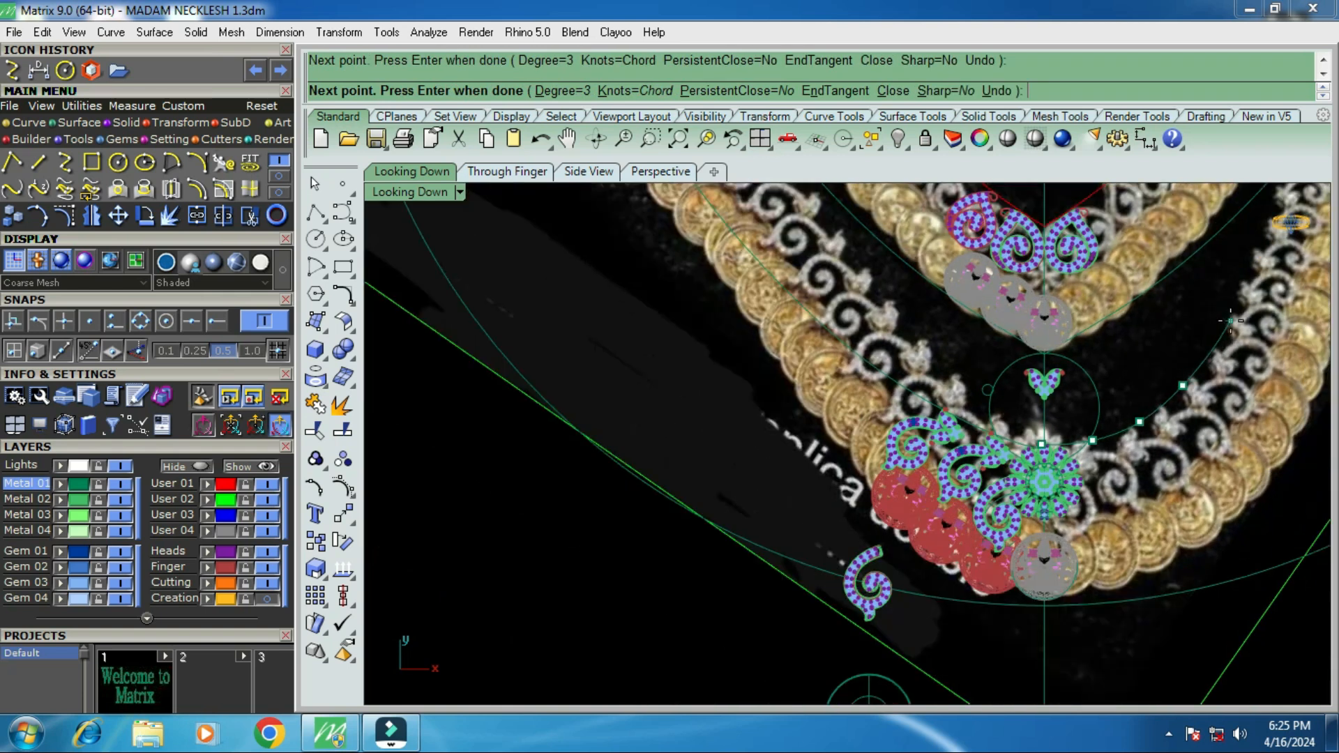
{"action": "scroll", "coordinate": [1233, 315], "scroll_direction": "down", "scroll_amount": 3}
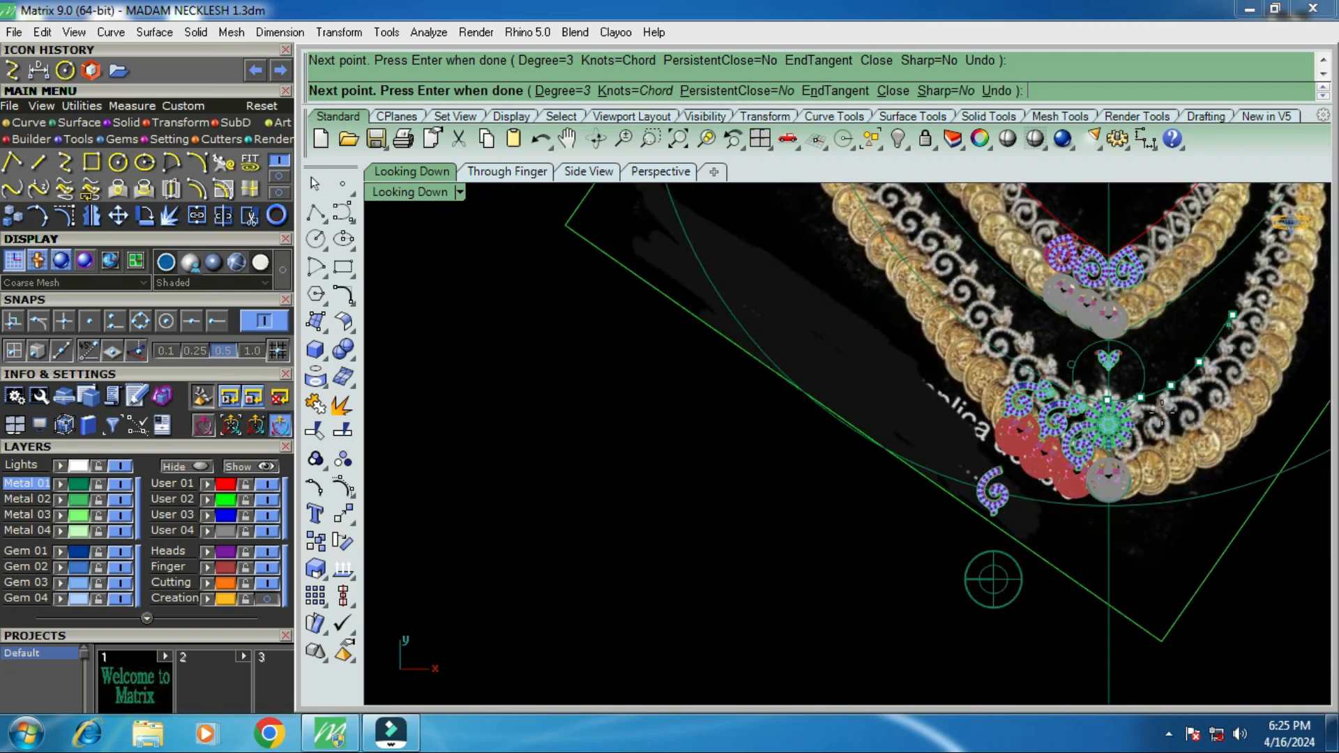
{"action": "scroll", "coordinate": [1207, 333], "scroll_direction": "up", "scroll_amount": 2}
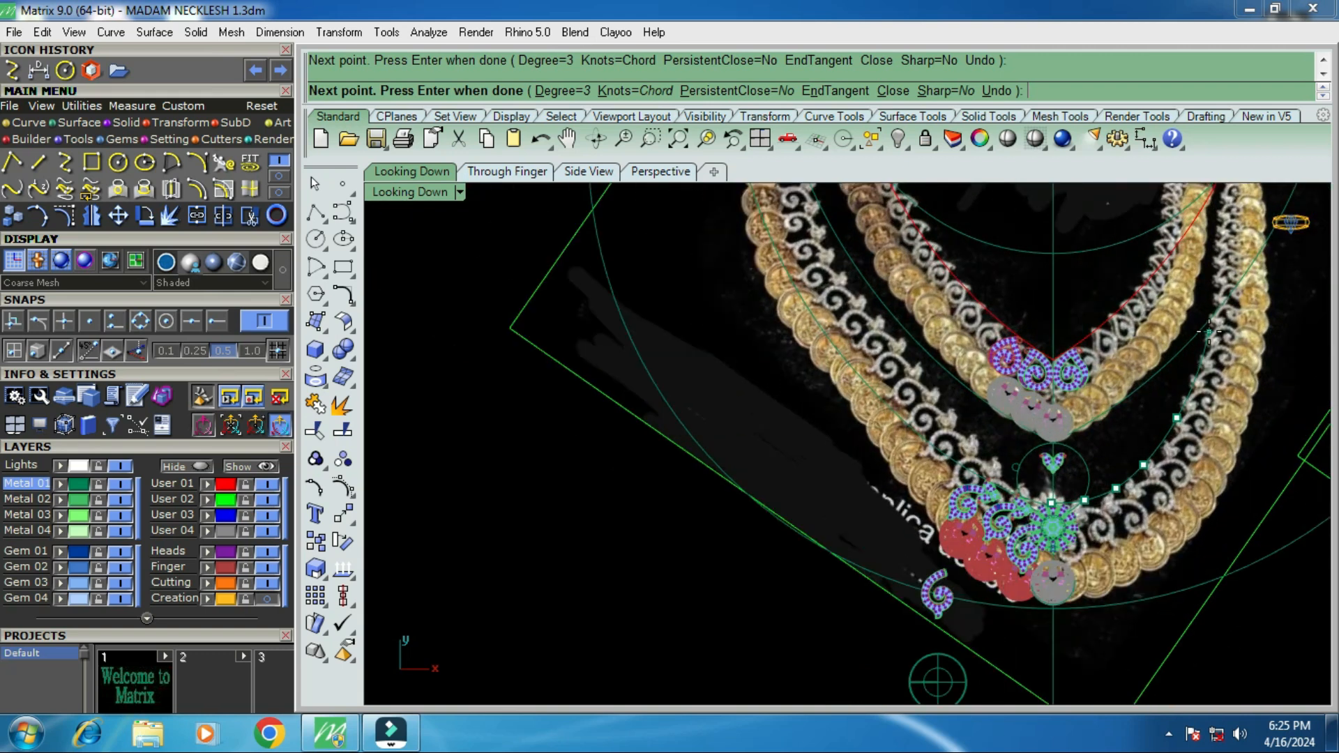
{"action": "scroll", "coordinate": [1208, 331], "scroll_direction": "up", "scroll_amount": 3}
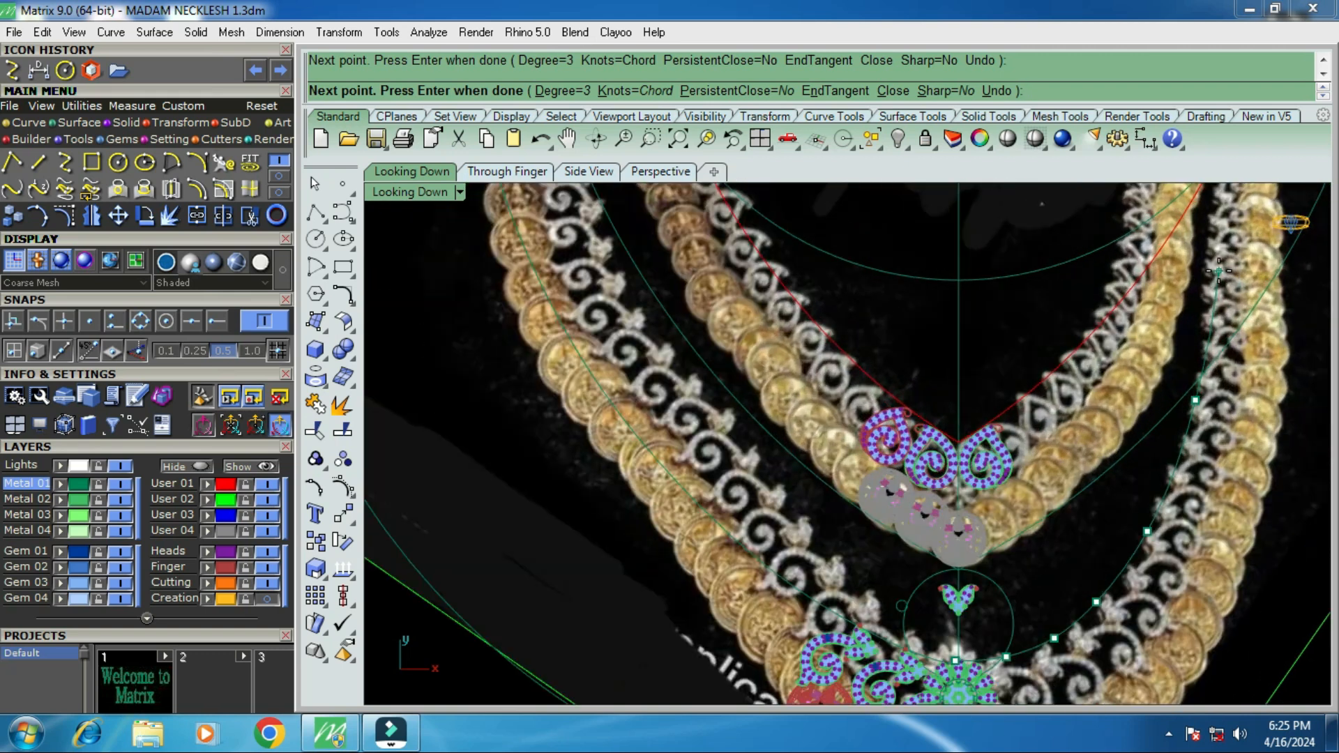
{"action": "scroll", "coordinate": [1219, 275], "scroll_direction": "down", "scroll_amount": 3}
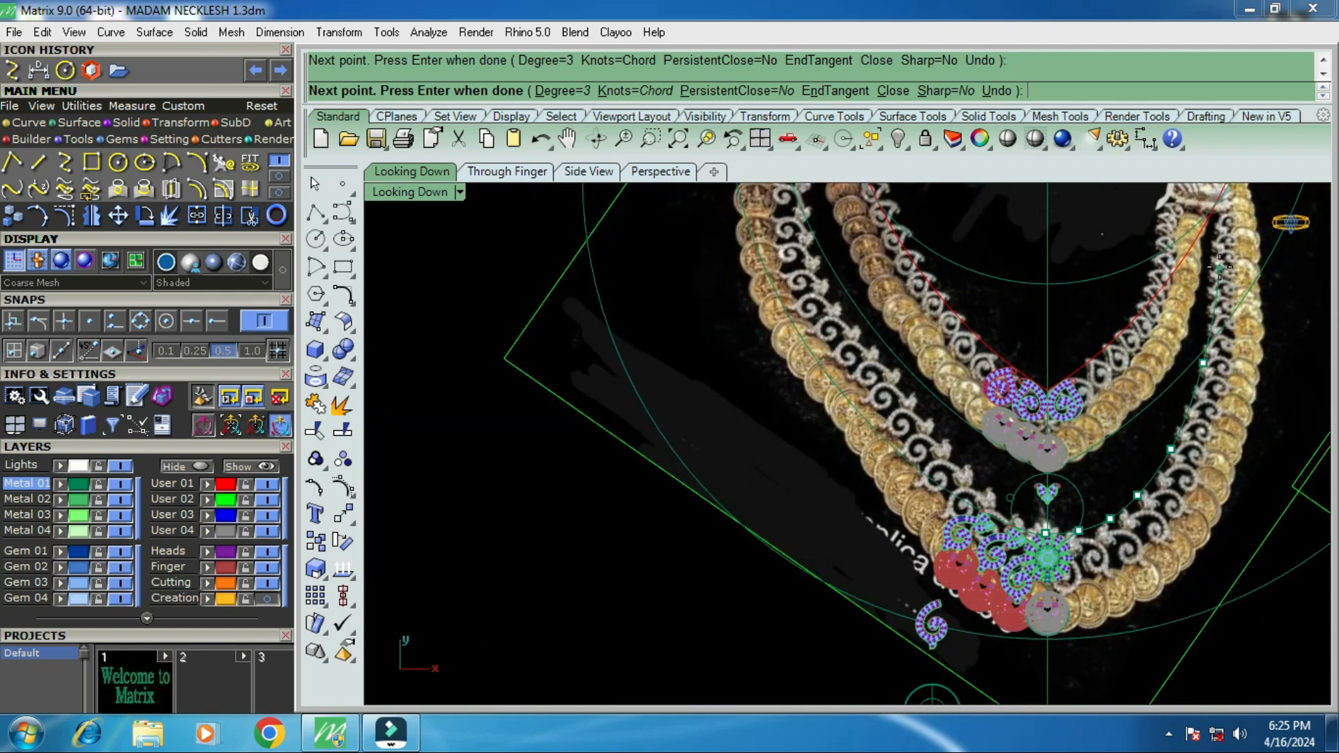
{"action": "scroll", "coordinate": [1221, 213], "scroll_direction": "up", "scroll_amount": 2}
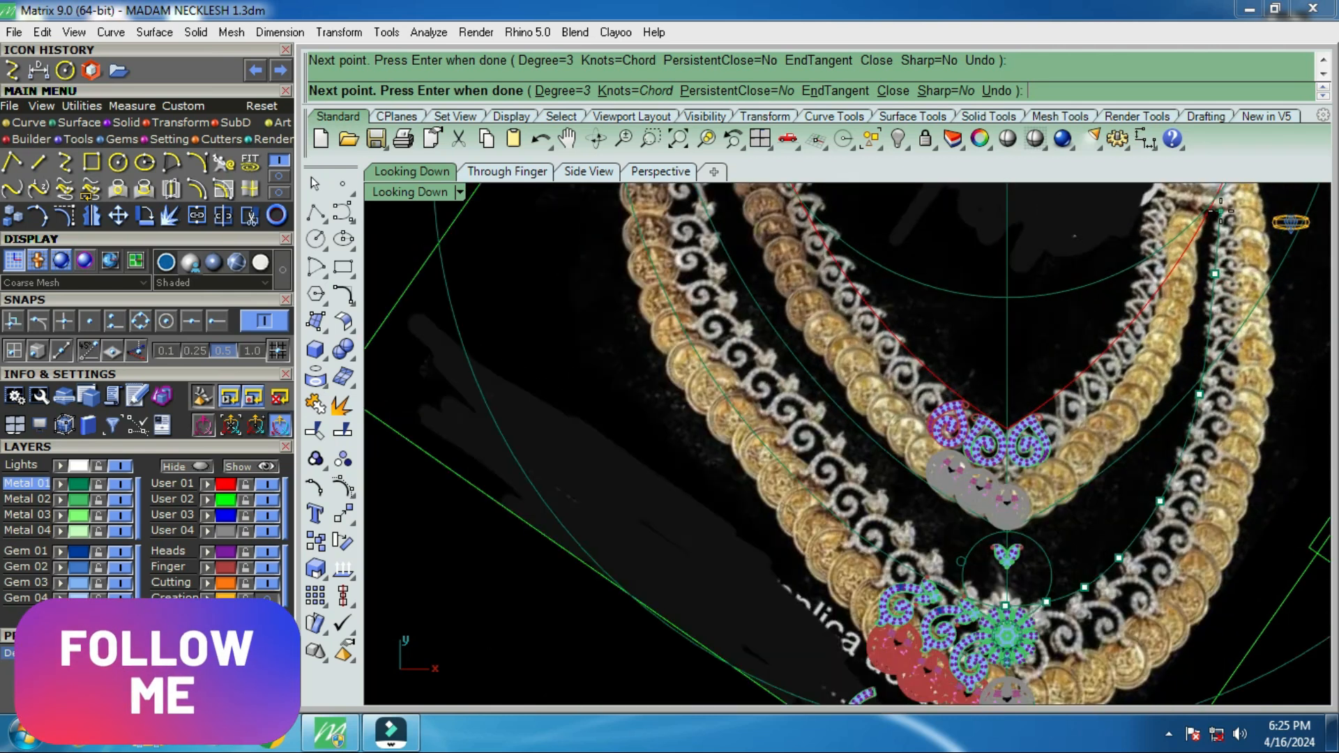
{"action": "left_click", "coordinate": [1220, 210]}
{"action": "right_click", "coordinate": [1220, 212]}
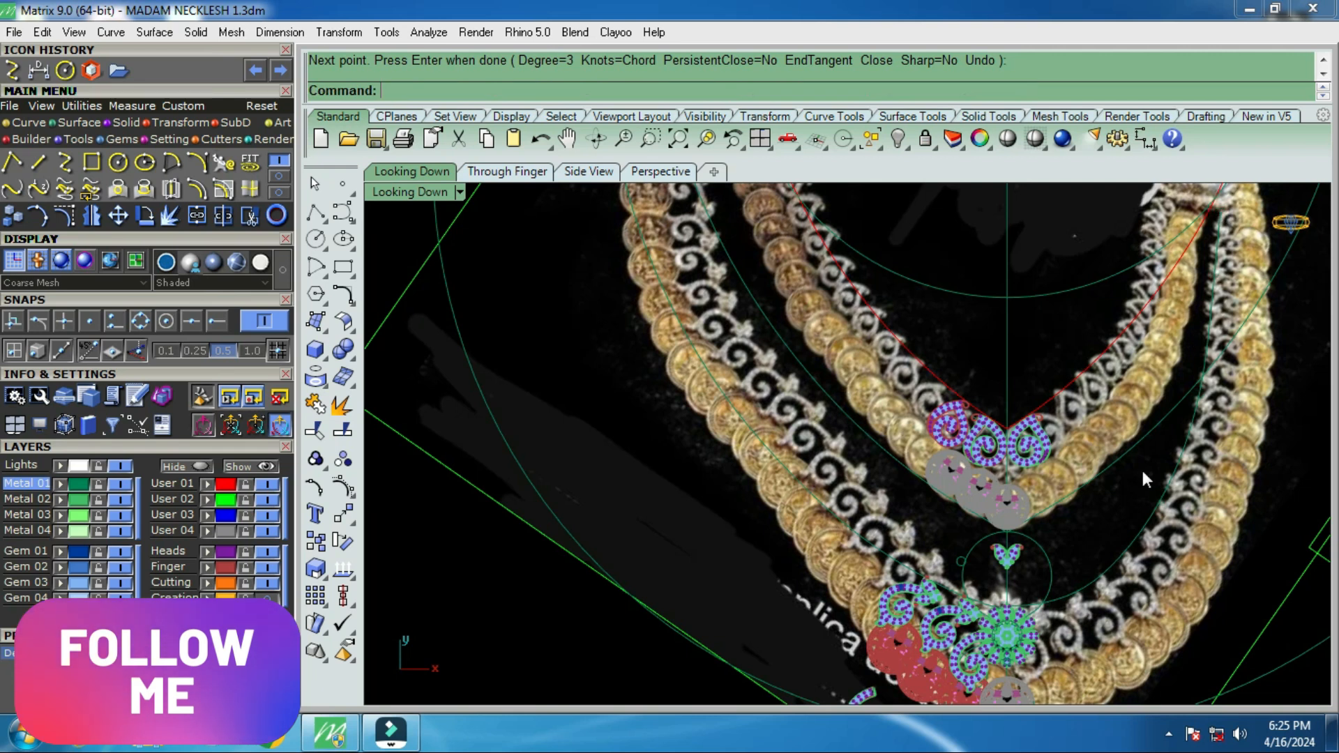
{"action": "left_click", "coordinate": [1120, 547]}
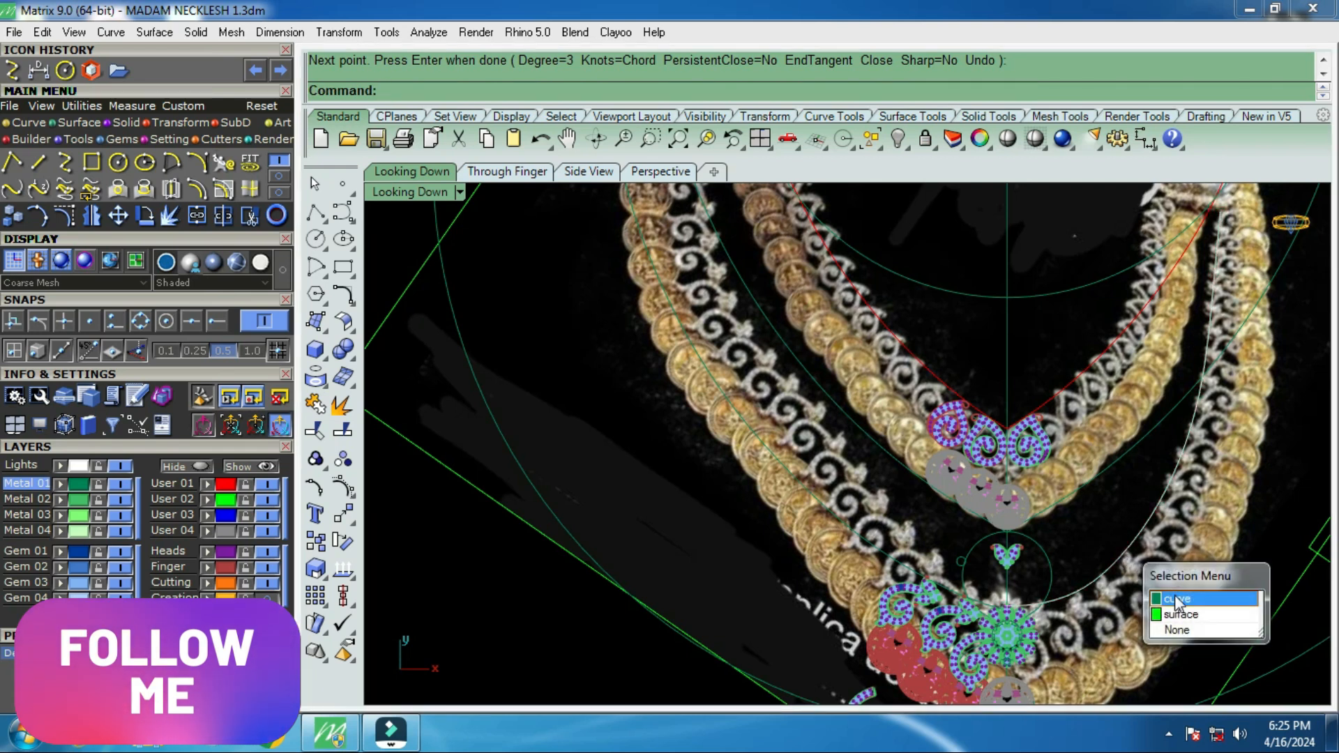
{"action": "left_click", "coordinate": [1171, 605]}
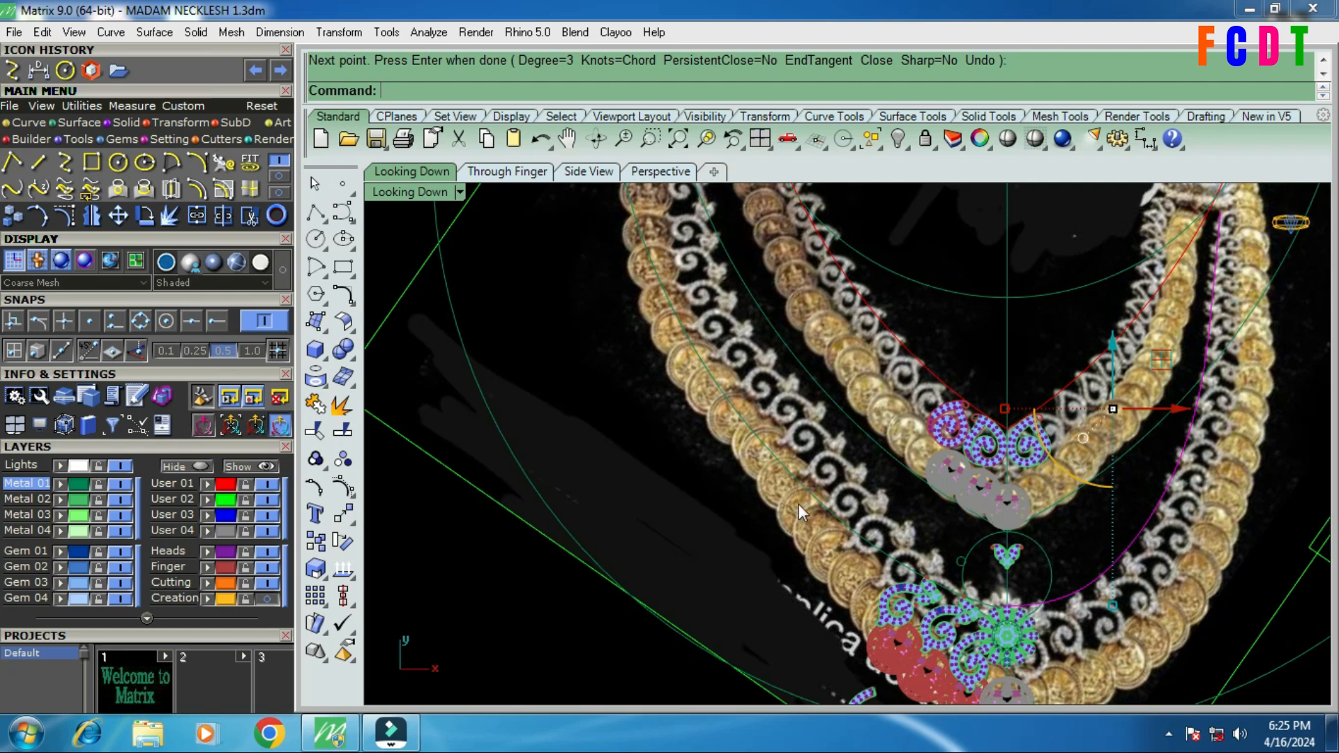
Examine the reference photo's left strands from the lower scrolls to the upper clasp against the guide curves.
{"action": "scroll", "coordinate": [808, 439], "scroll_direction": "up", "scroll_amount": 5}
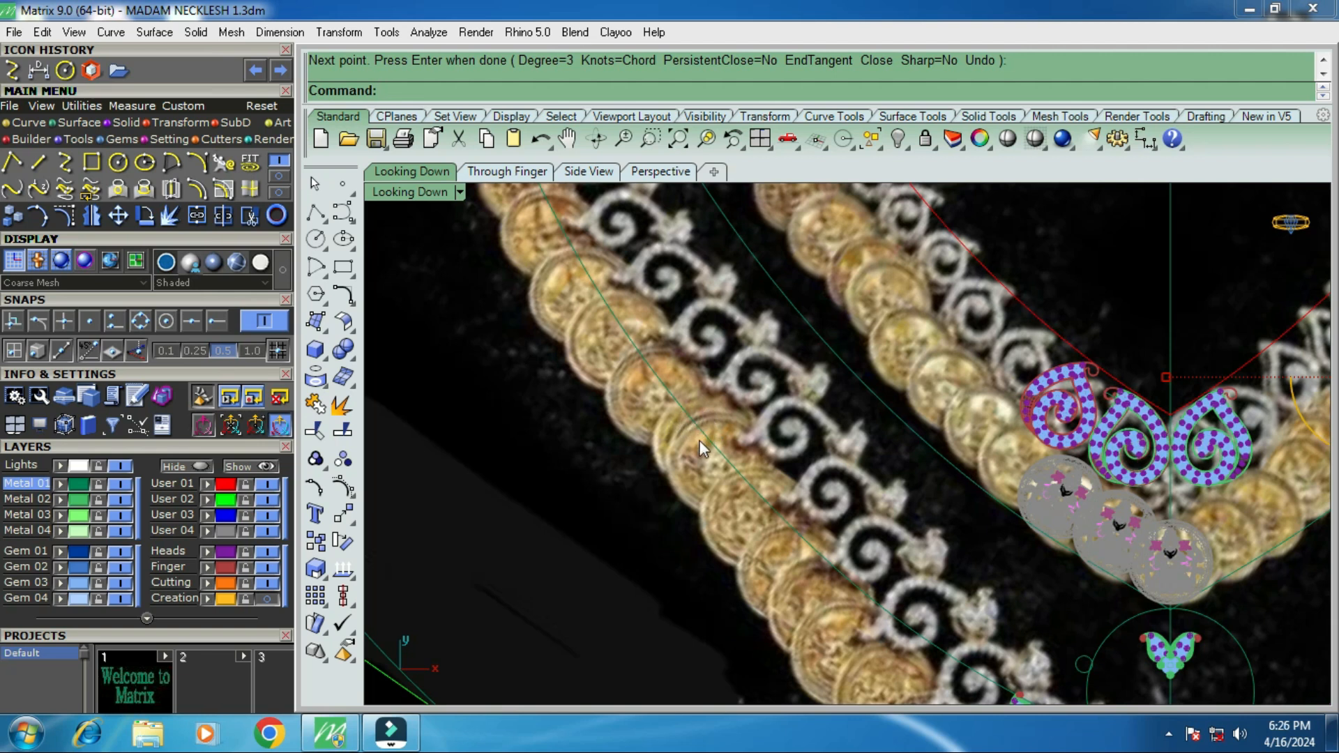
{"action": "scroll", "coordinate": [705, 443], "scroll_direction": "down", "scroll_amount": 3}
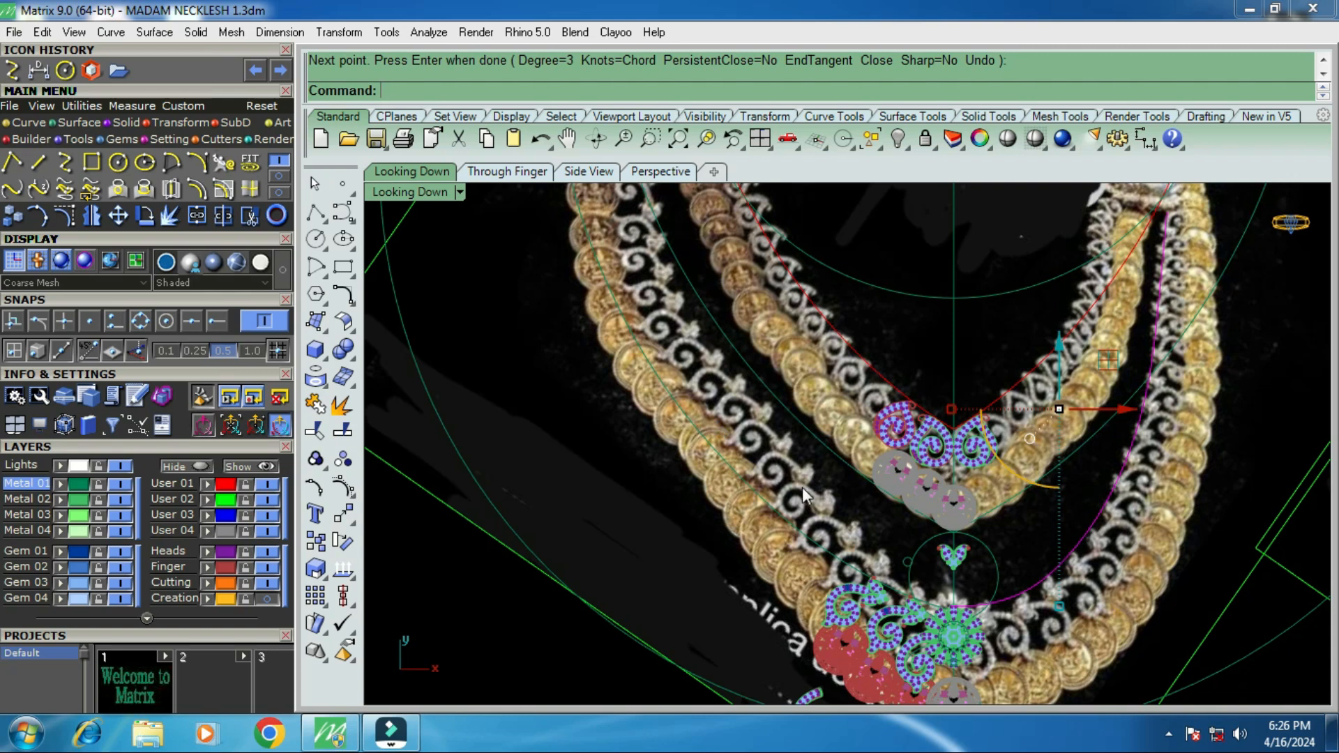
{"action": "scroll", "coordinate": [813, 522], "scroll_direction": "down", "scroll_amount": 2}
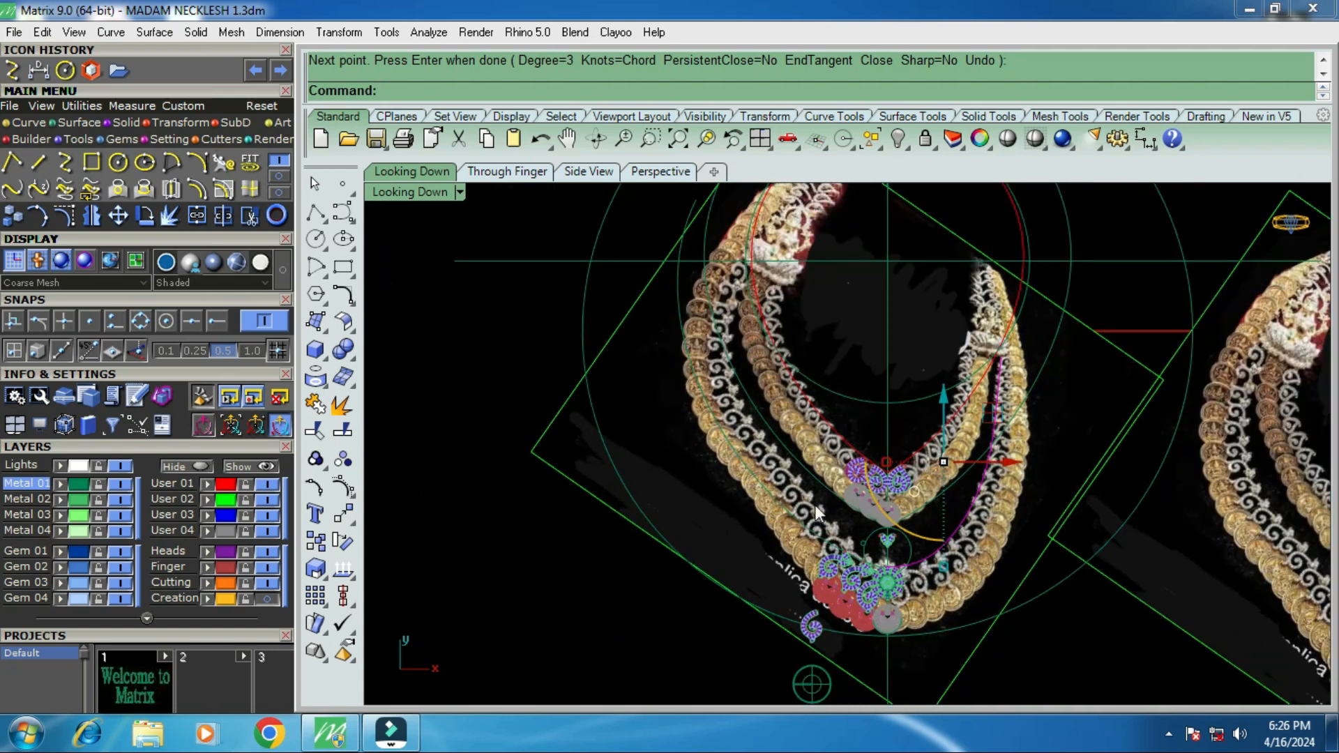
{"action": "scroll", "coordinate": [739, 271], "scroll_direction": "up", "scroll_amount": 3}
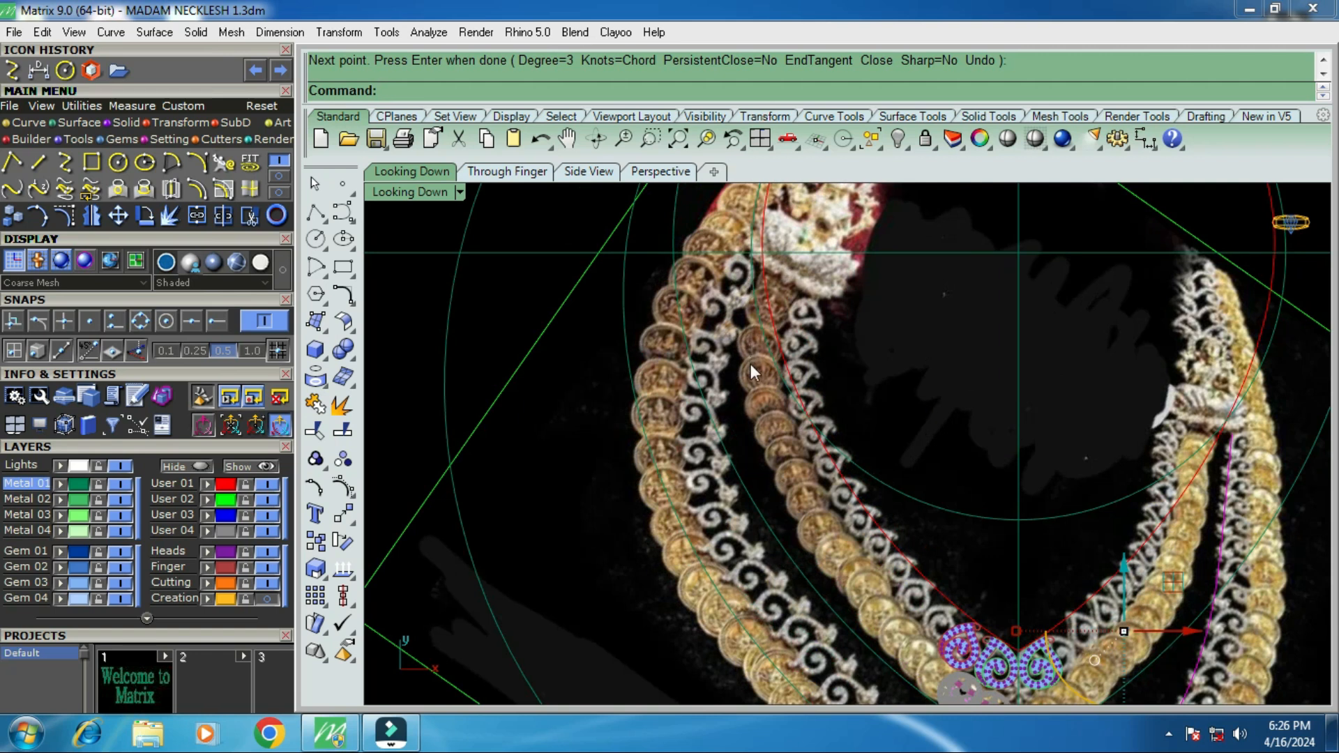
{"action": "scroll", "coordinate": [751, 393], "scroll_direction": "down", "scroll_amount": 2}
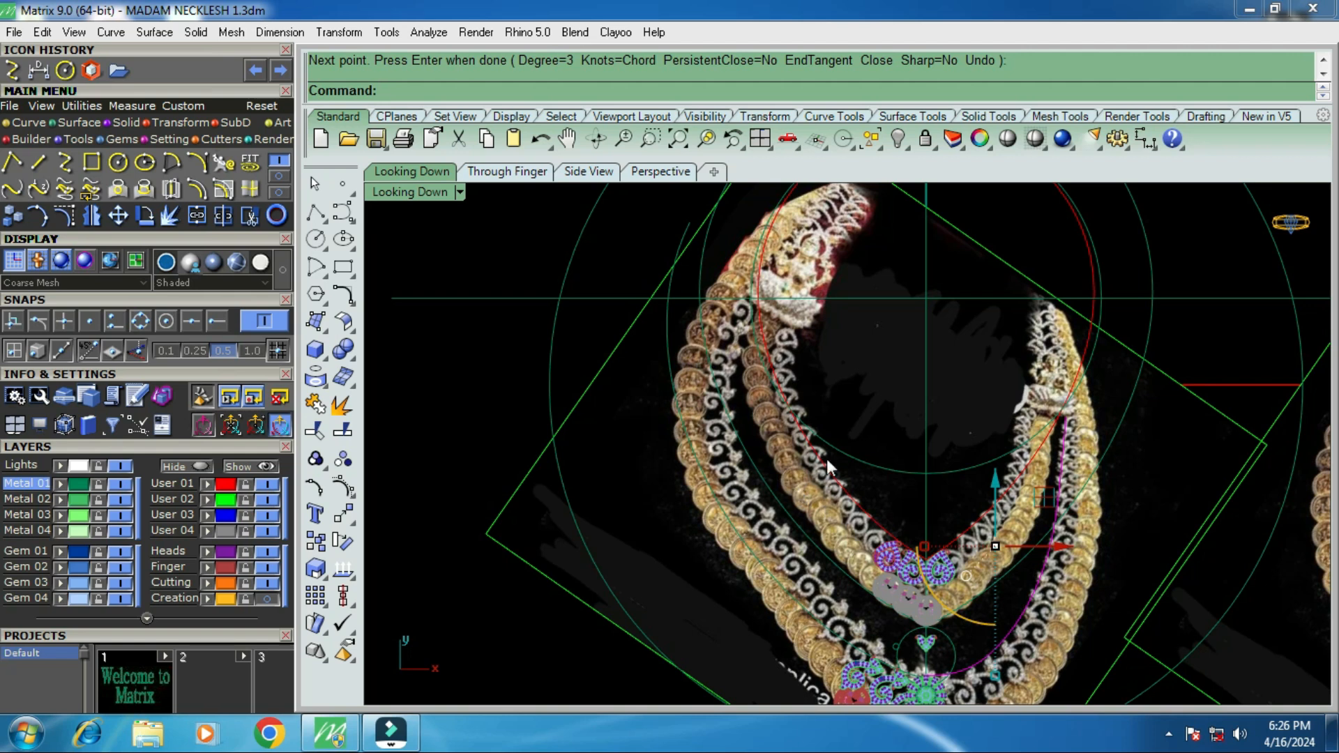
{"action": "scroll", "coordinate": [827, 457], "scroll_direction": "down", "scroll_amount": 4}
{"action": "scroll", "coordinate": [890, 592], "scroll_direction": "up", "scroll_amount": 3}
{"action": "scroll", "coordinate": [890, 592], "scroll_direction": "up", "scroll_amount": 2}
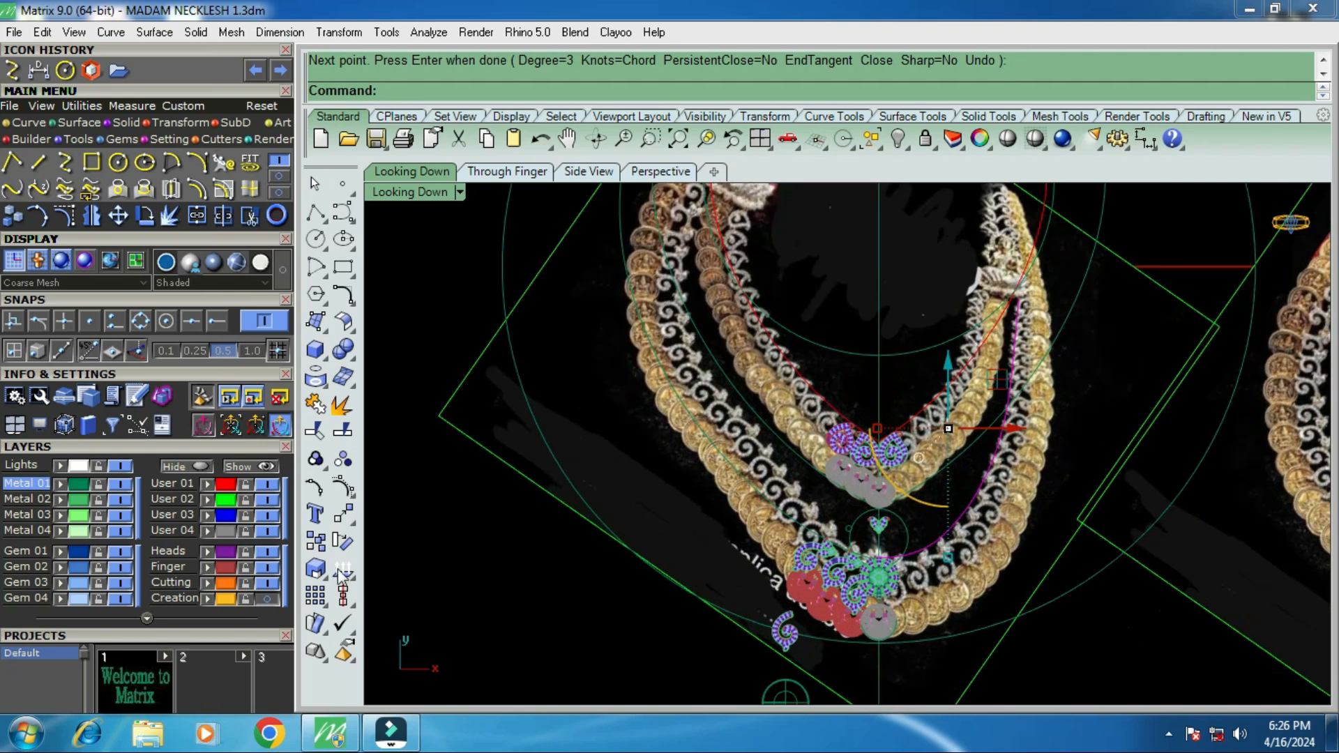
Hide the User 02 layer and rebuild the traced guide curve with 11 points at degree 3, deleting the input.
{"action": "left_click", "coordinate": [267, 499]}
{"action": "scroll", "coordinate": [949, 554], "scroll_direction": "up", "scroll_amount": 2}
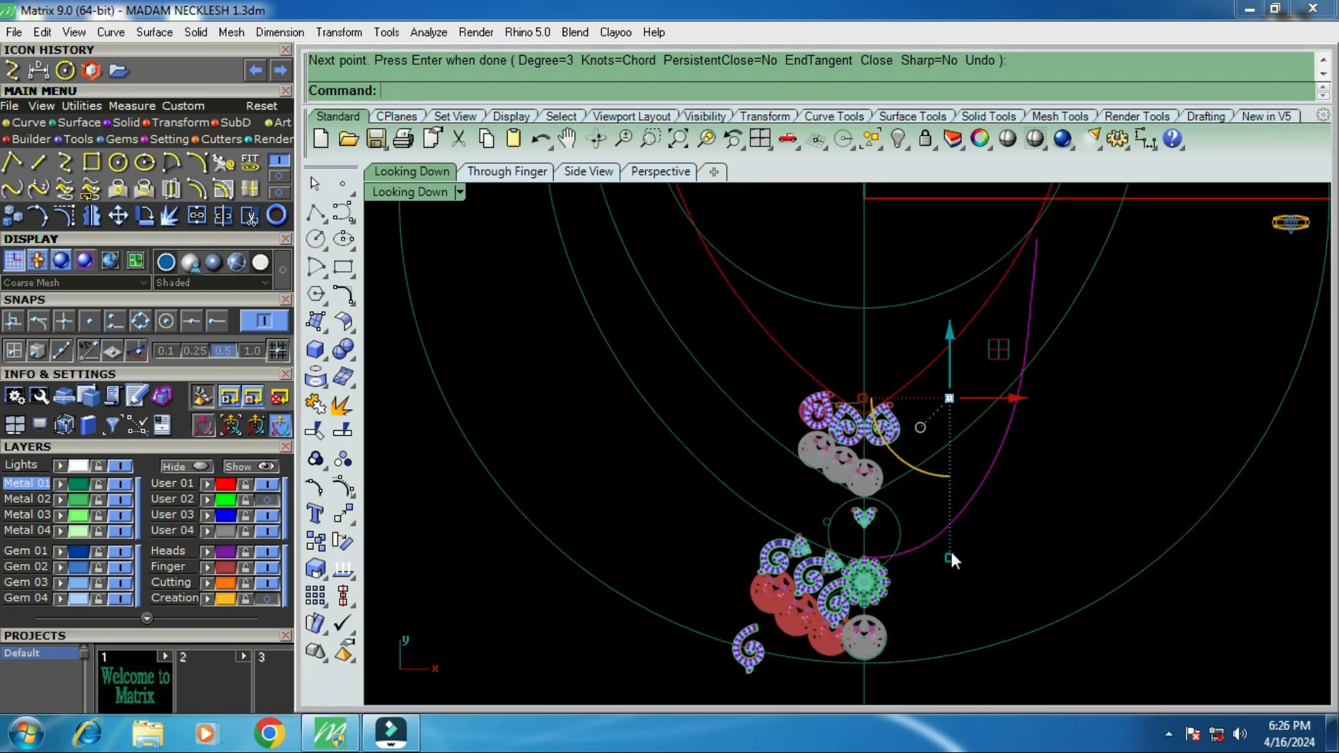
{"action": "type", "text": "Re"}
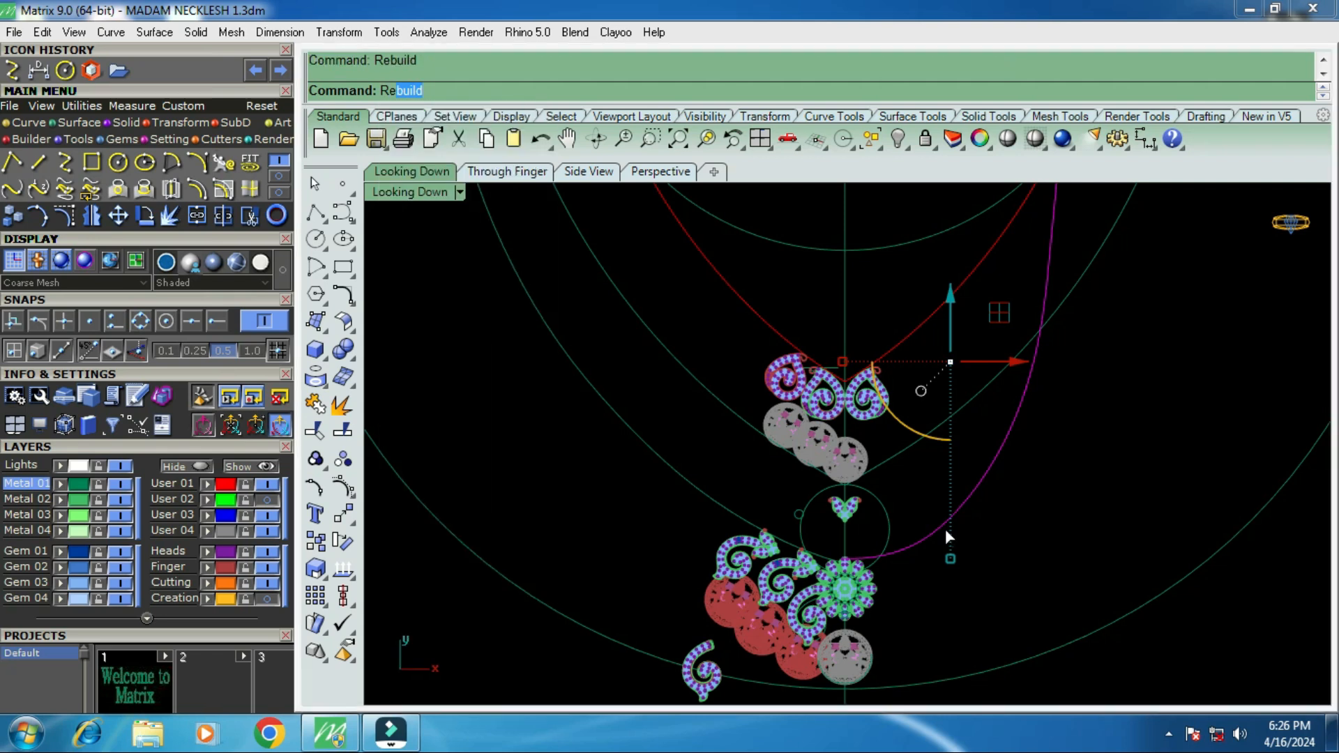
{"action": "key", "text": "Return"}
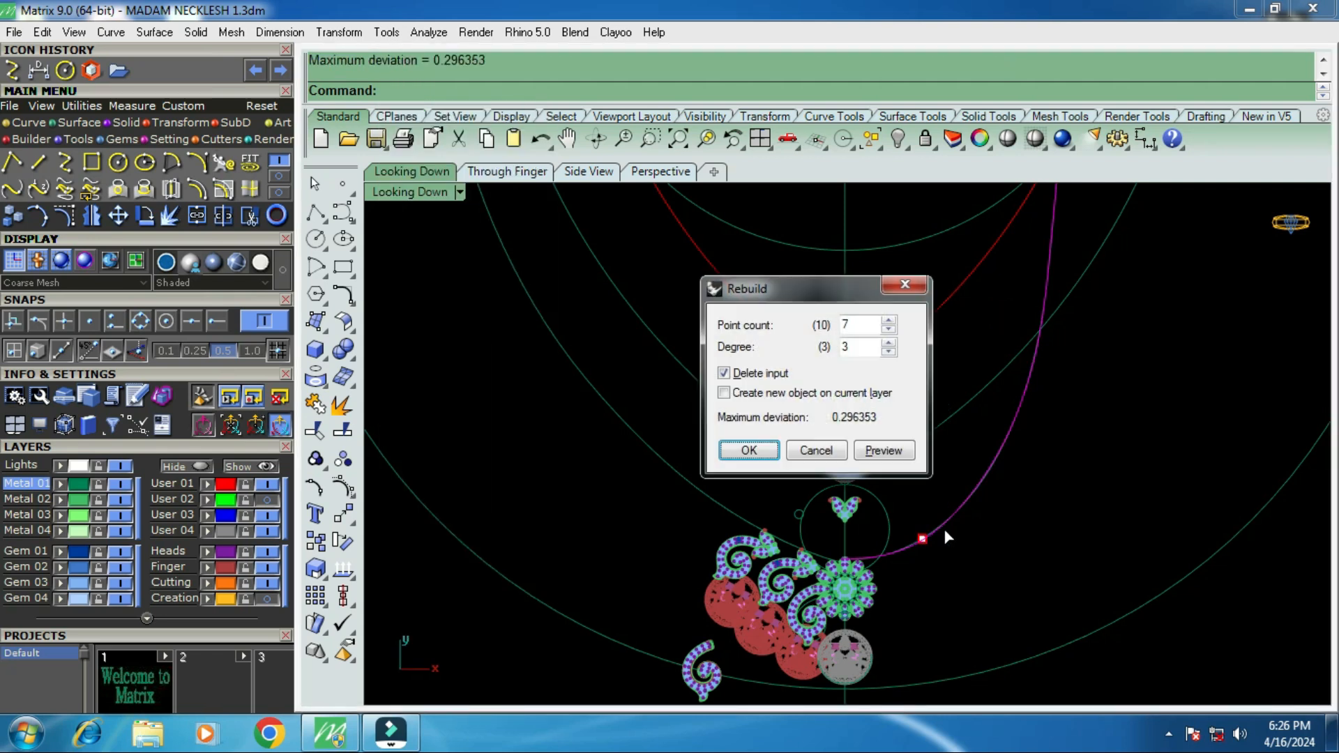
{"action": "type", "text": "7"}
{"action": "key", "text": "BackSpace"}
{"action": "type", "text": "4"}
{"action": "key", "text": "BackSpace"}
{"action": "type", "text": "11"}
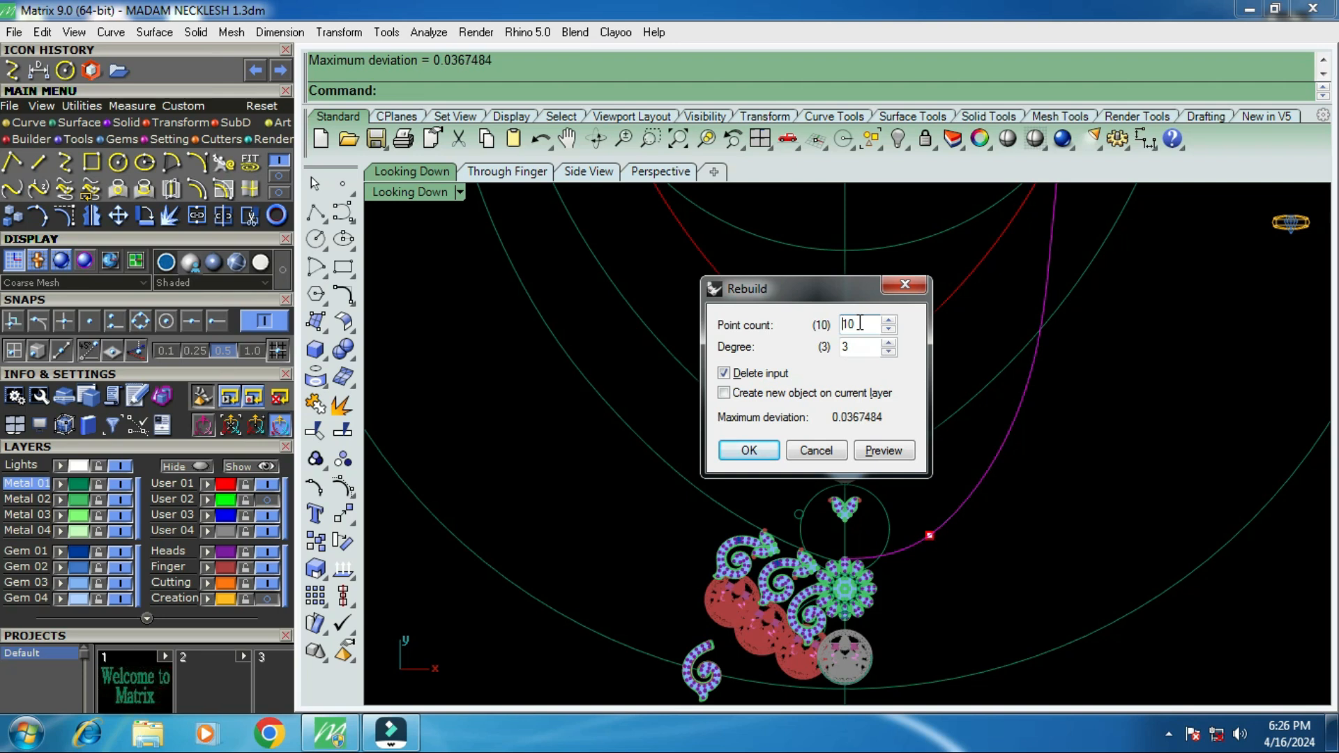
{"action": "left_click", "coordinate": [748, 449]}
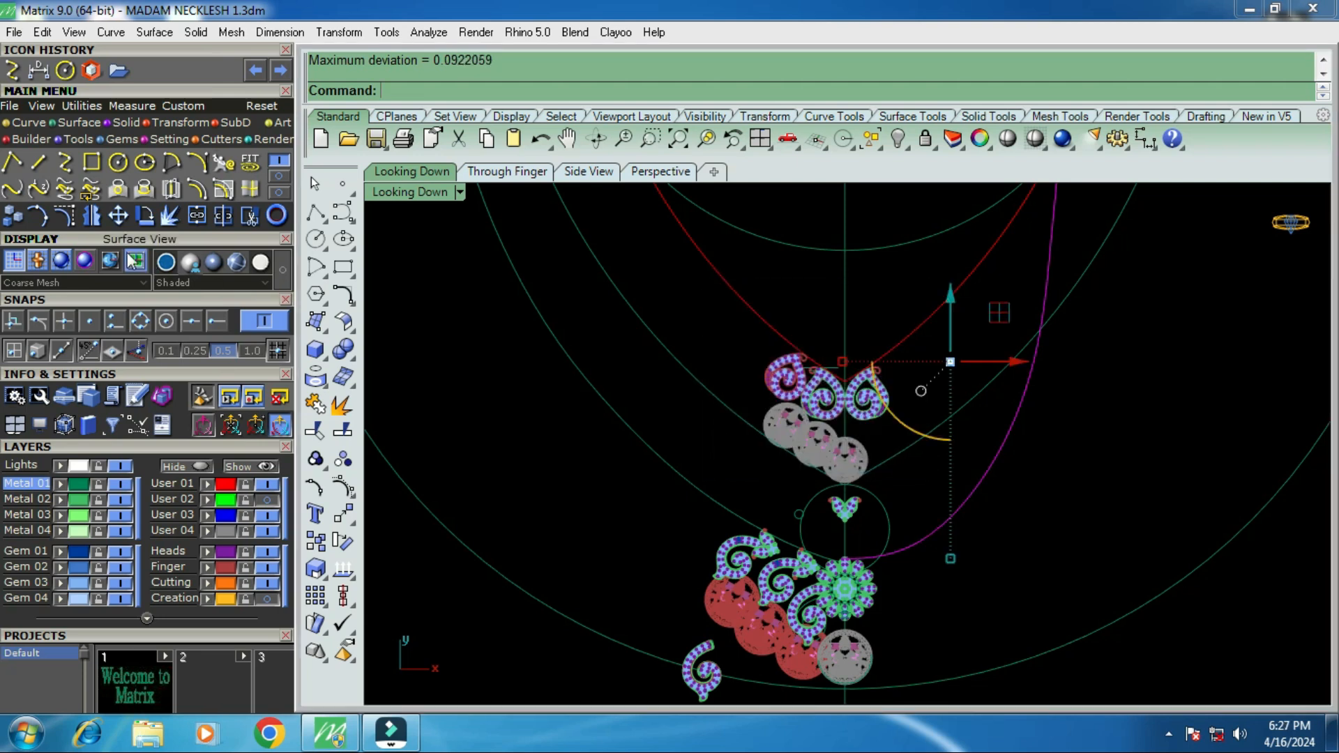
Show the guide curve's control points and nudge the two lower ones beside the center flower slightly upward.
{"action": "left_click", "coordinate": [64, 216]}
{"action": "scroll", "coordinate": [948, 490], "scroll_direction": "down", "scroll_amount": 2}
{"action": "scroll", "coordinate": [914, 558], "scroll_direction": "up", "scroll_amount": 6}
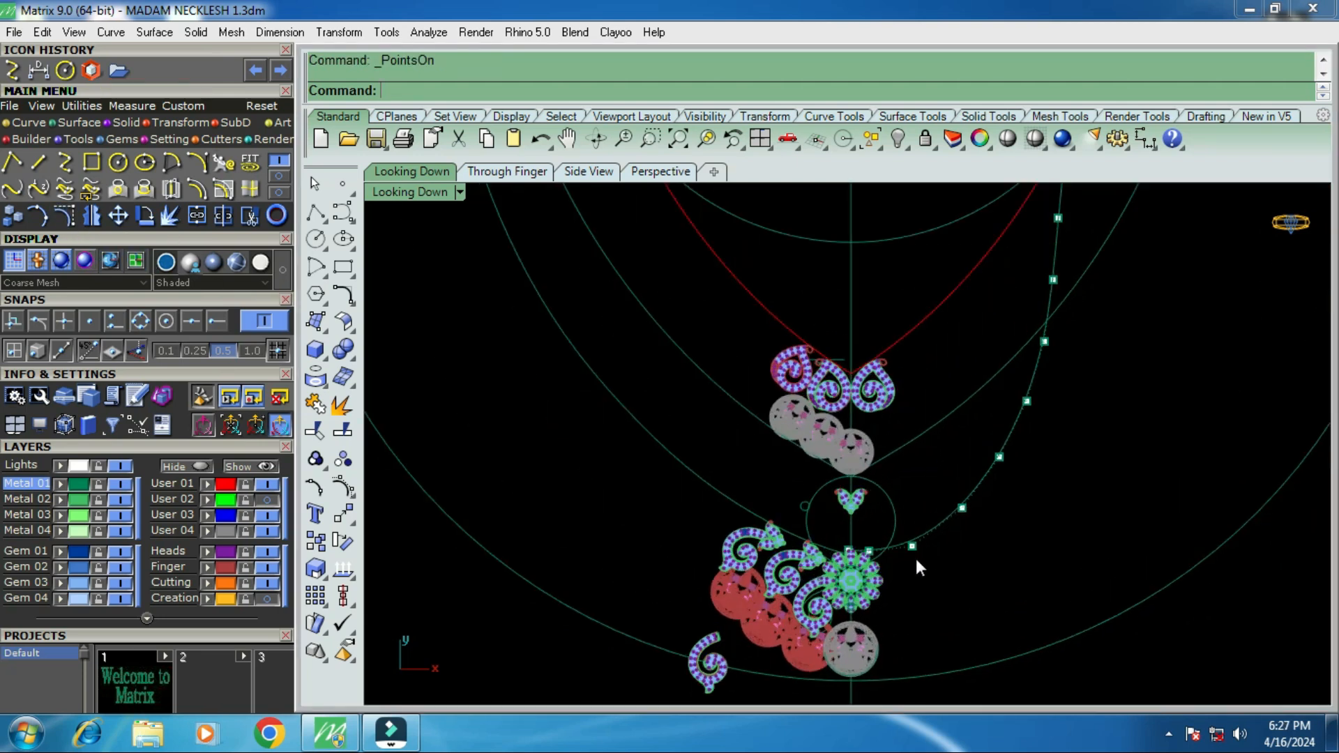
{"action": "left_click_drag", "start_coordinate": [881, 575], "coordinate": [1008, 494]}
{"action": "left_click_drag", "start_coordinate": [923, 474], "coordinate": [942, 461]}
{"action": "scroll", "coordinate": [961, 513], "scroll_direction": "down", "scroll_amount": 12}
{"action": "scroll", "coordinate": [1098, 270], "scroll_direction": "up", "scroll_amount": 4}
{"action": "scroll", "coordinate": [1064, 275], "scroll_direction": "up", "scroll_amount": 3}
Adjust the control points along the guide curve's upper section sideways to smooth its run toward the clasp end.
{"action": "left_click_drag", "start_coordinate": [1006, 249], "coordinate": [1150, 281]}
{"action": "scroll", "coordinate": [1032, 416], "scroll_direction": "up", "scroll_amount": 2}
{"action": "left_click_drag", "start_coordinate": [999, 421], "coordinate": [1136, 351]}
{"action": "scroll", "coordinate": [1036, 350], "scroll_direction": "down", "scroll_amount": 3}
{"action": "left_click_drag", "start_coordinate": [984, 413], "coordinate": [1132, 362]}
{"action": "scroll", "coordinate": [1064, 452], "scroll_direction": "down", "scroll_amount": 3}
{"action": "scroll", "coordinate": [1064, 460], "scroll_direction": "up", "scroll_amount": 2}
{"action": "scroll", "coordinate": [1133, 343], "scroll_direction": "up", "scroll_amount": 6}
{"action": "scroll", "coordinate": [1058, 422], "scroll_direction": "down", "scroll_amount": 6}
{"action": "scroll", "coordinate": [1036, 492], "scroll_direction": "up", "scroll_amount": 3}
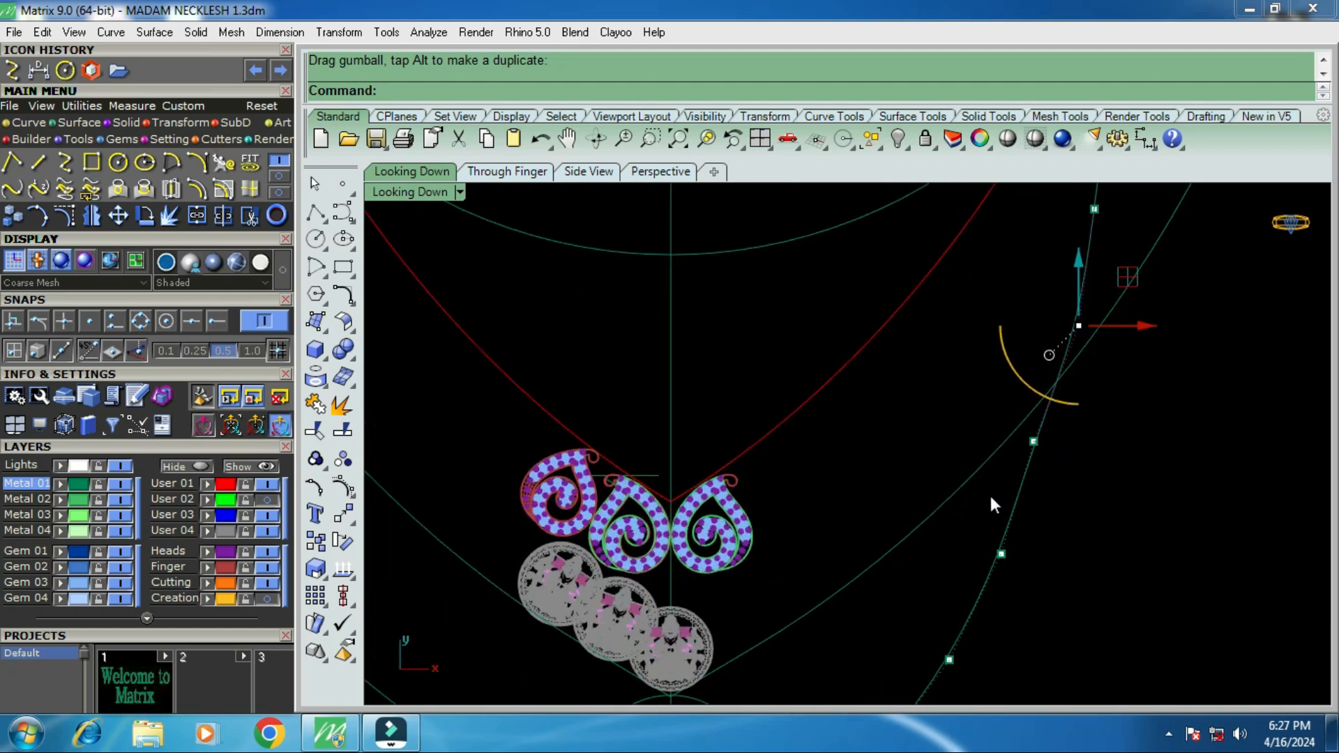
Shift the guide curve's mid-section control points slightly outward, first a single point and then a neighbouring pair.
{"action": "left_click", "coordinate": [1028, 442]}
{"action": "left_click_drag", "start_coordinate": [1100, 442], "coordinate": [1113, 449]}
{"action": "scroll", "coordinate": [1031, 386], "scroll_direction": "down", "scroll_amount": 5}
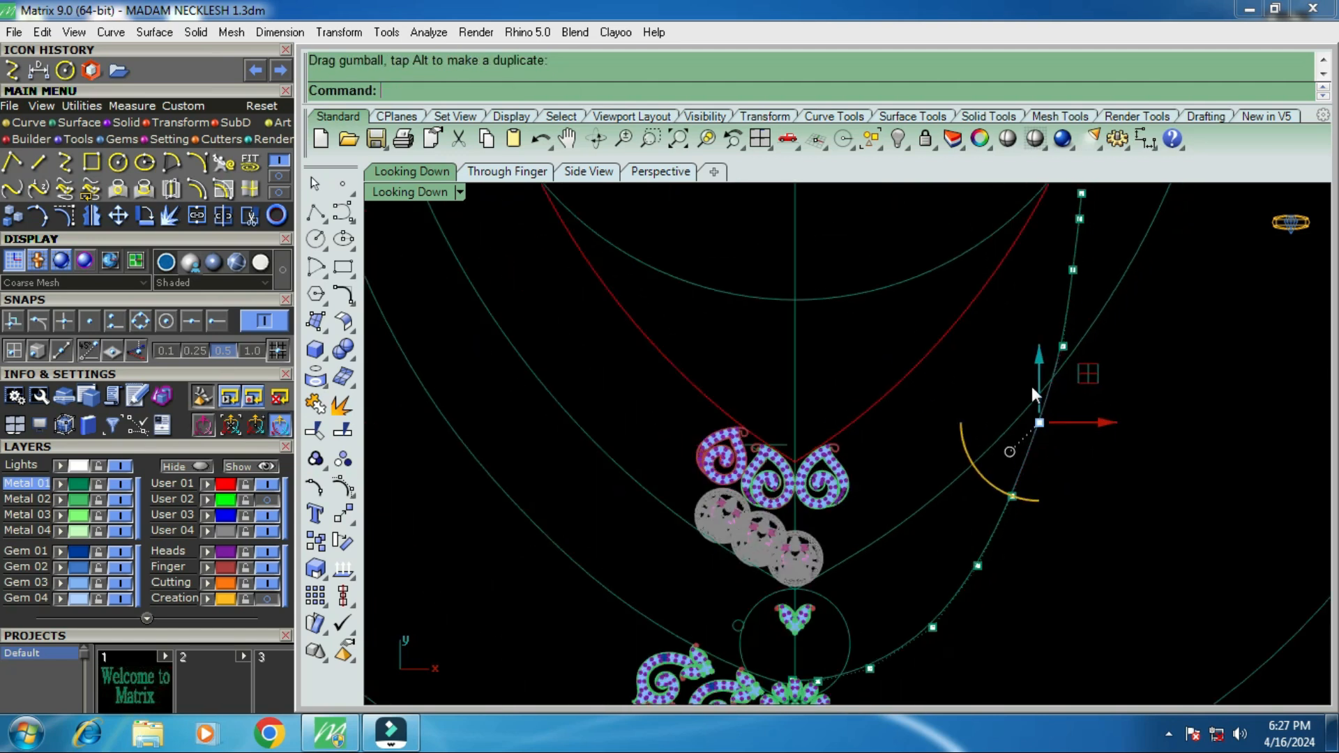
{"action": "scroll", "coordinate": [1024, 457], "scroll_direction": "up", "scroll_amount": 4}
{"action": "left_click_drag", "start_coordinate": [983, 464], "coordinate": [1116, 301]}
{"action": "left_click_drag", "start_coordinate": [1092, 402], "coordinate": [1099, 399]}
{"action": "scroll", "coordinate": [1014, 424], "scroll_direction": "down", "scroll_amount": 3}
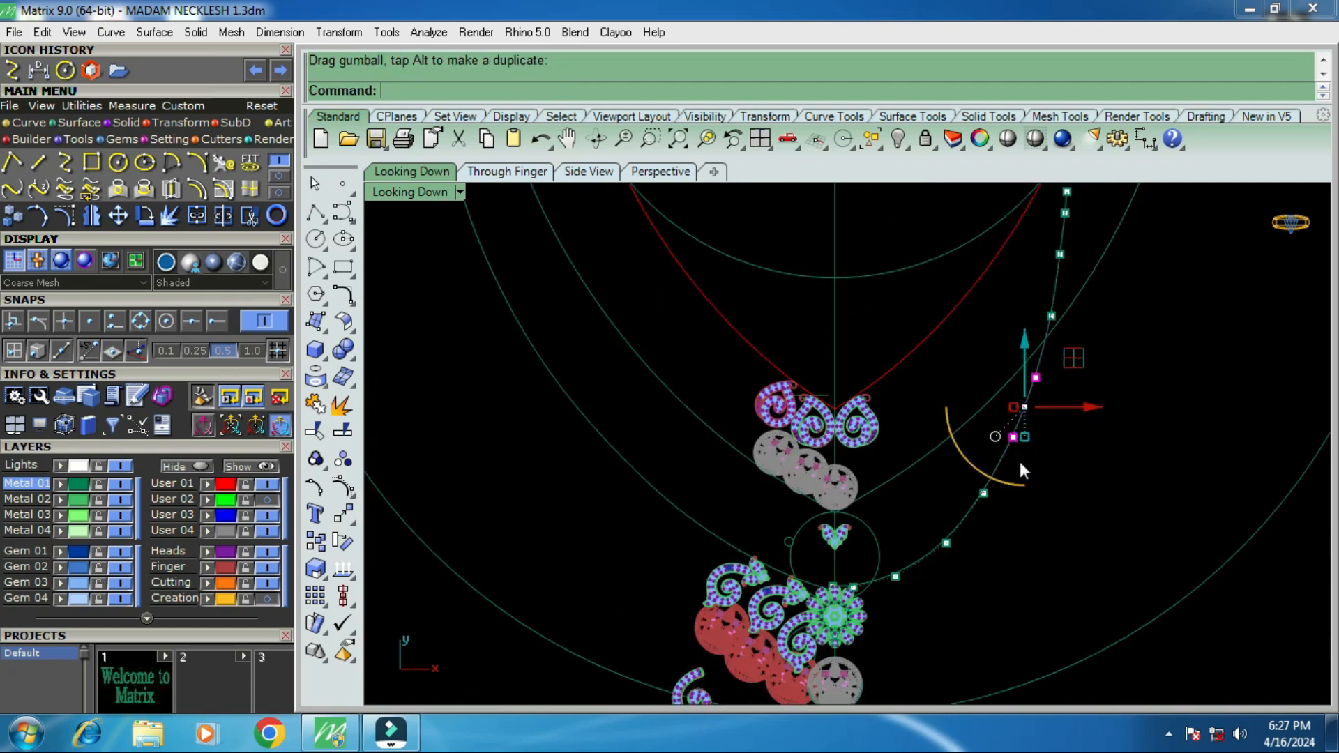
Move the two control points on the lower bend beside the center flower slightly inward with the Move command.
{"action": "scroll", "coordinate": [907, 585], "scroll_direction": "up", "scroll_amount": 4}
{"action": "left_click_drag", "start_coordinate": [869, 592], "coordinate": [986, 478]}
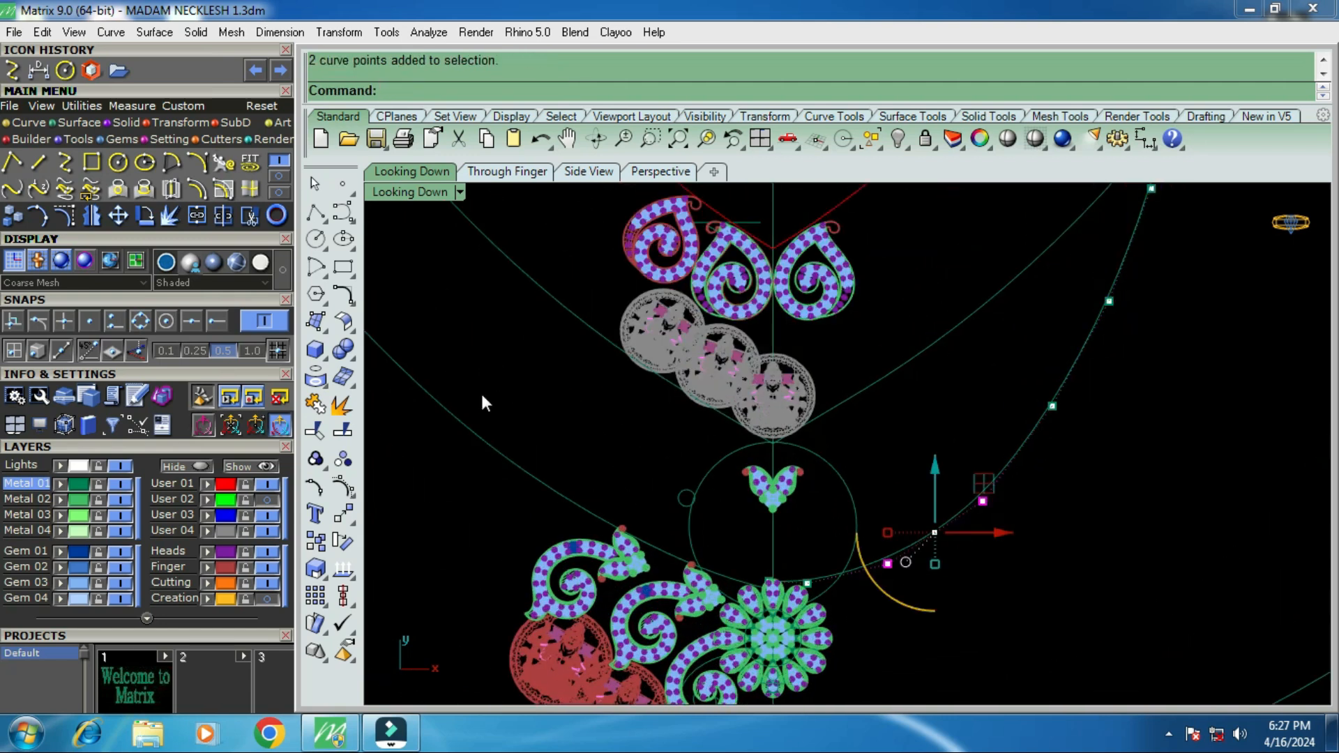
{"action": "left_click", "coordinate": [118, 216]}
{"action": "left_click", "coordinate": [1116, 479]}
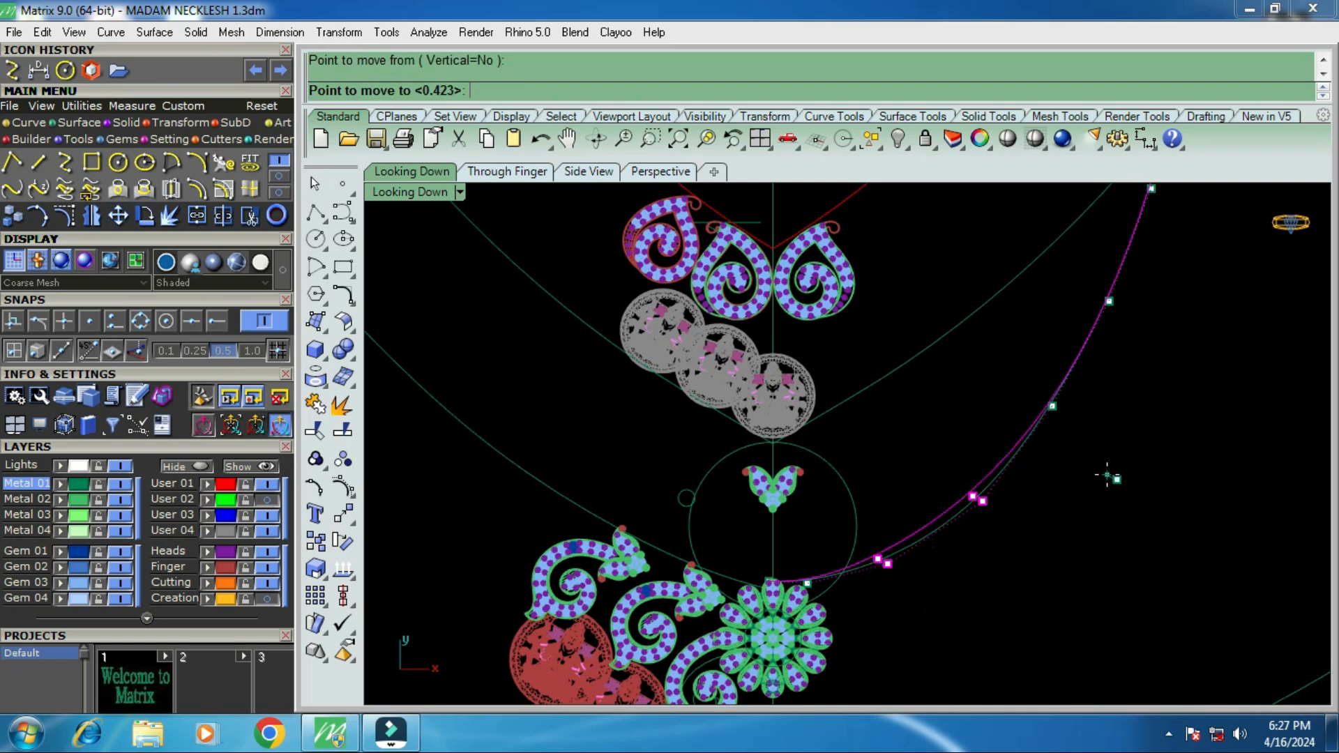
{"action": "left_click", "coordinate": [1106, 476]}
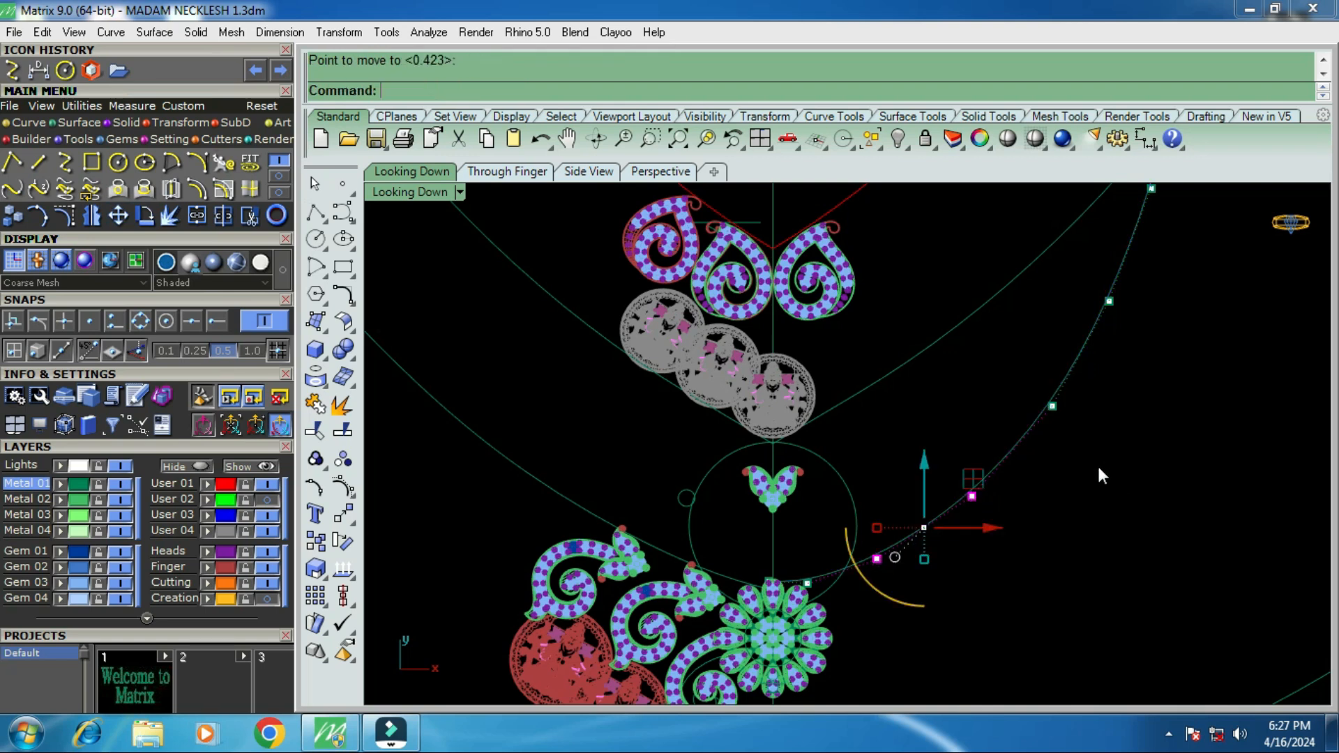
{"action": "scroll", "coordinate": [1018, 459], "scroll_direction": "down", "scroll_amount": 2}
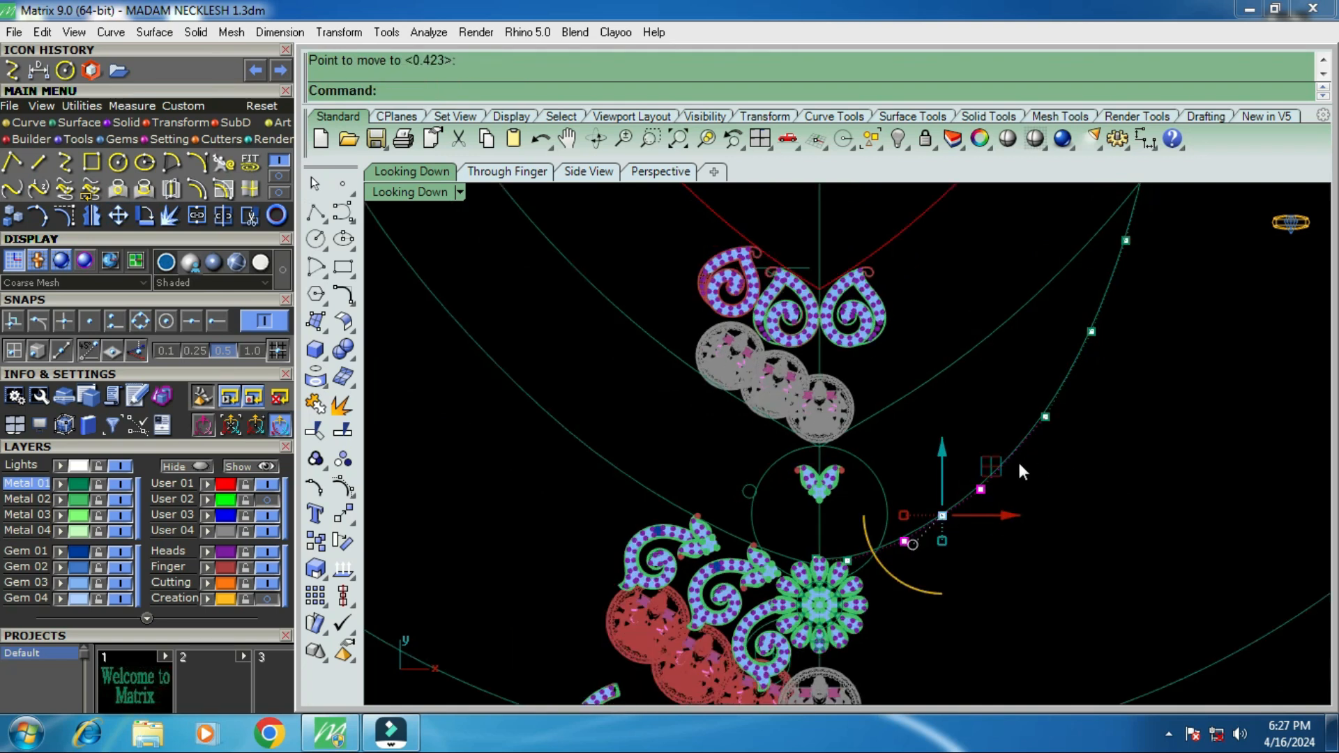
{"action": "scroll", "coordinate": [962, 506], "scroll_direction": "down", "scroll_amount": 1}
{"action": "scroll", "coordinate": [1065, 401], "scroll_direction": "up", "scroll_amount": 5}
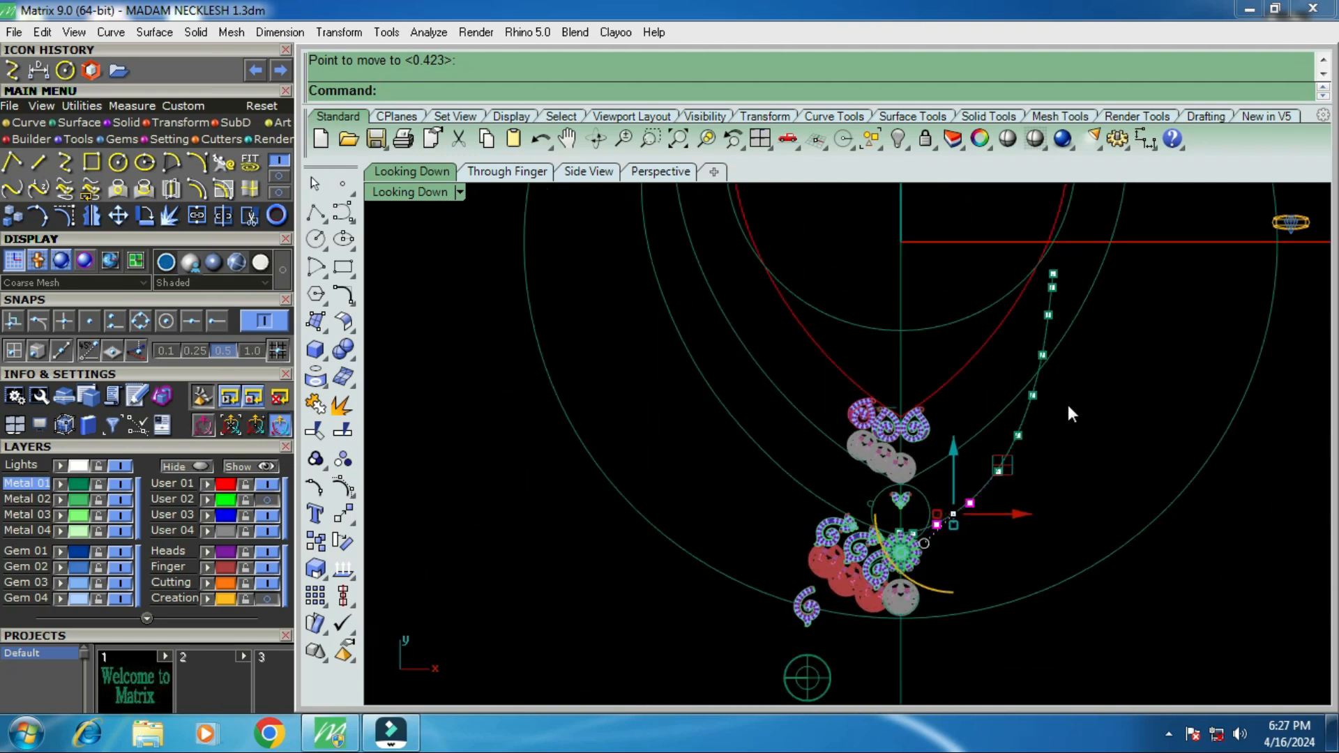
Move the control point below the curve's three topmost points horizontally outward.
{"action": "left_click_drag", "start_coordinate": [987, 402], "coordinate": [1084, 256]}
{"action": "left_click_drag", "start_coordinate": [1098, 322], "coordinate": [1128, 325]}
{"action": "left_click_drag", "start_coordinate": [971, 441], "coordinate": [1105, 466]}
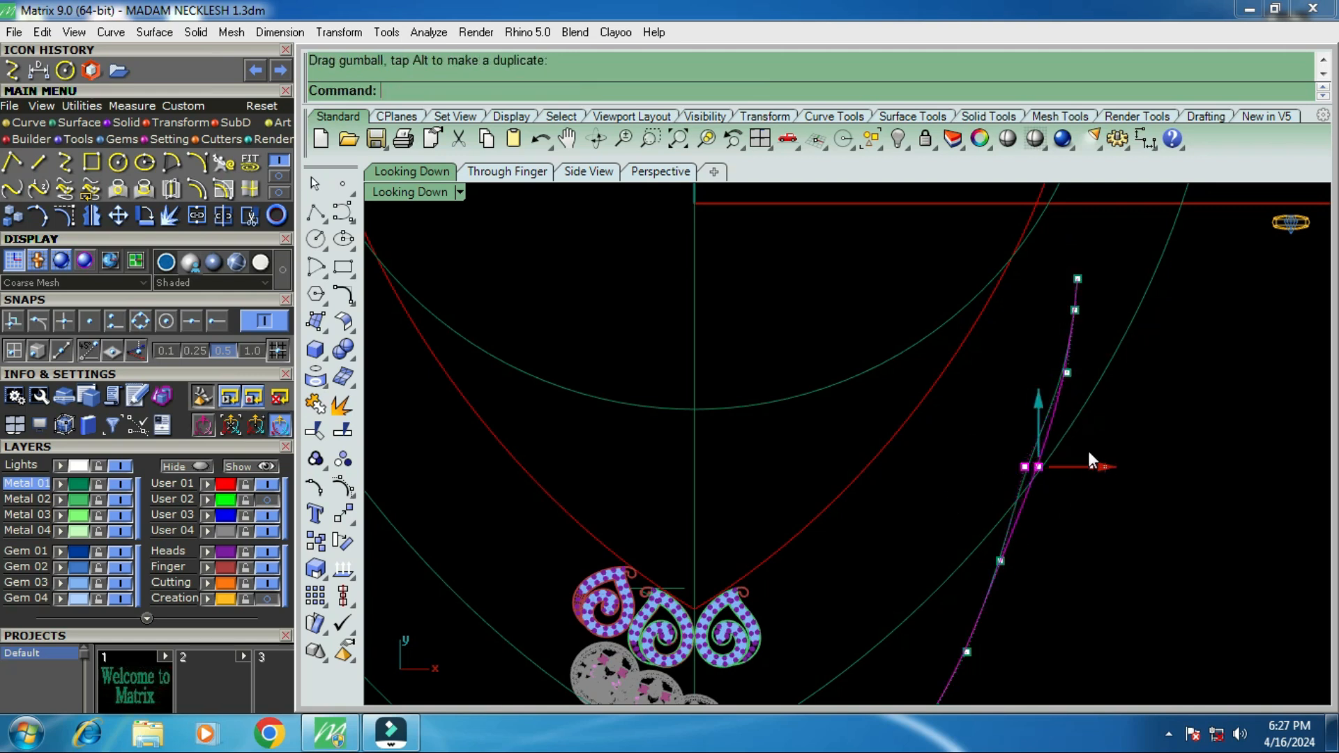
{"action": "scroll", "coordinate": [1087, 450], "scroll_direction": "down", "scroll_amount": 3}
{"action": "scroll", "coordinate": [1014, 488], "scroll_direction": "up", "scroll_amount": 2}
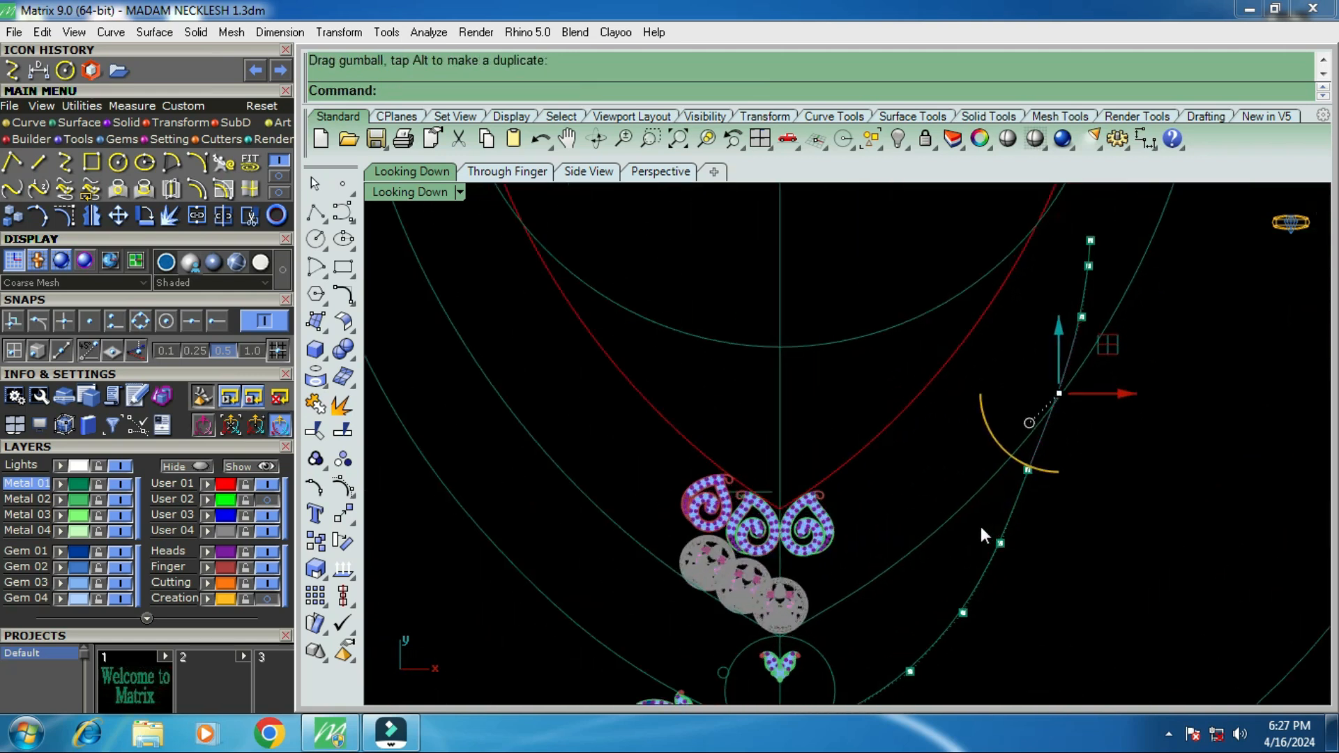
Shift the guide curve's middle control points slightly outward in successive overlapping pairs to even out the bend.
{"action": "left_click_drag", "start_coordinate": [983, 536], "coordinate": [1029, 418]}
{"action": "left_click_drag", "start_coordinate": [1002, 365], "coordinate": [1067, 523]}
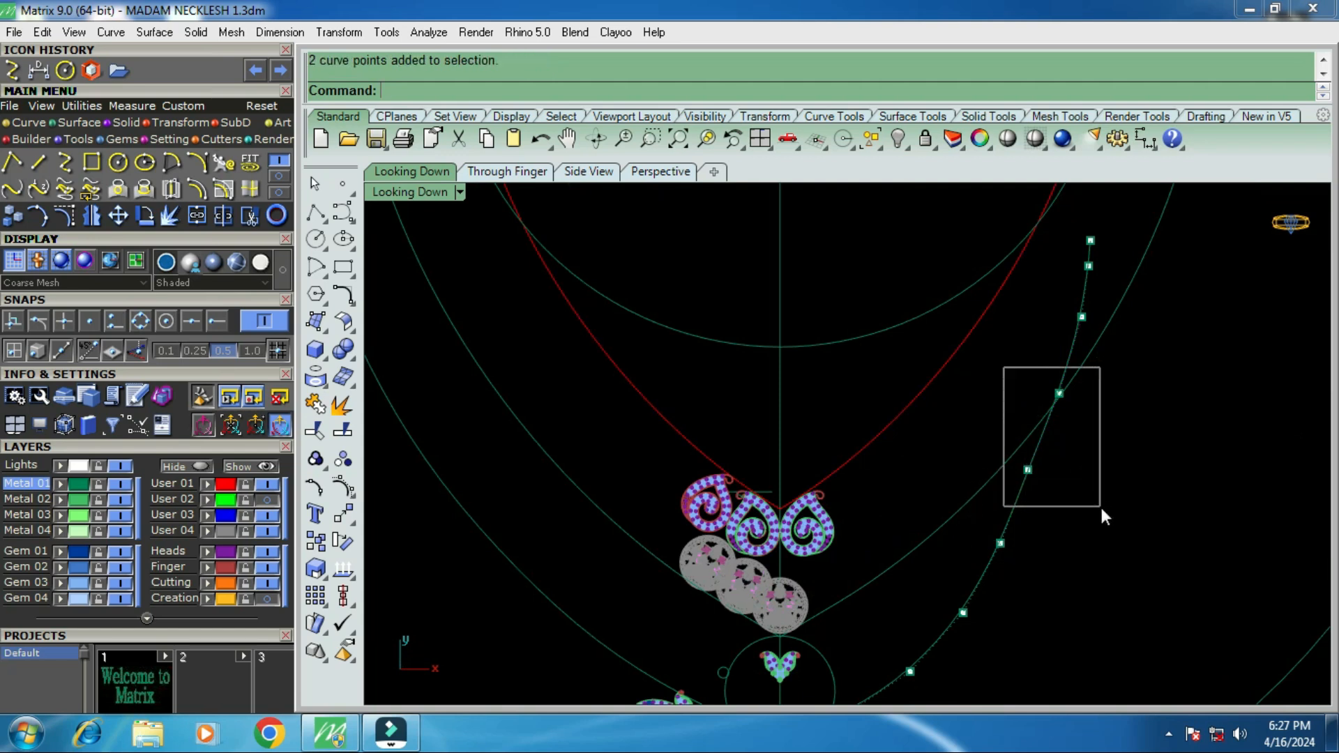
{"action": "scroll", "coordinate": [1088, 440], "scroll_direction": "up", "scroll_amount": 2}
{"action": "left_click_drag", "start_coordinate": [1095, 433], "coordinate": [1104, 439]}
{"action": "scroll", "coordinate": [1050, 429], "scroll_direction": "down", "scroll_amount": 5}
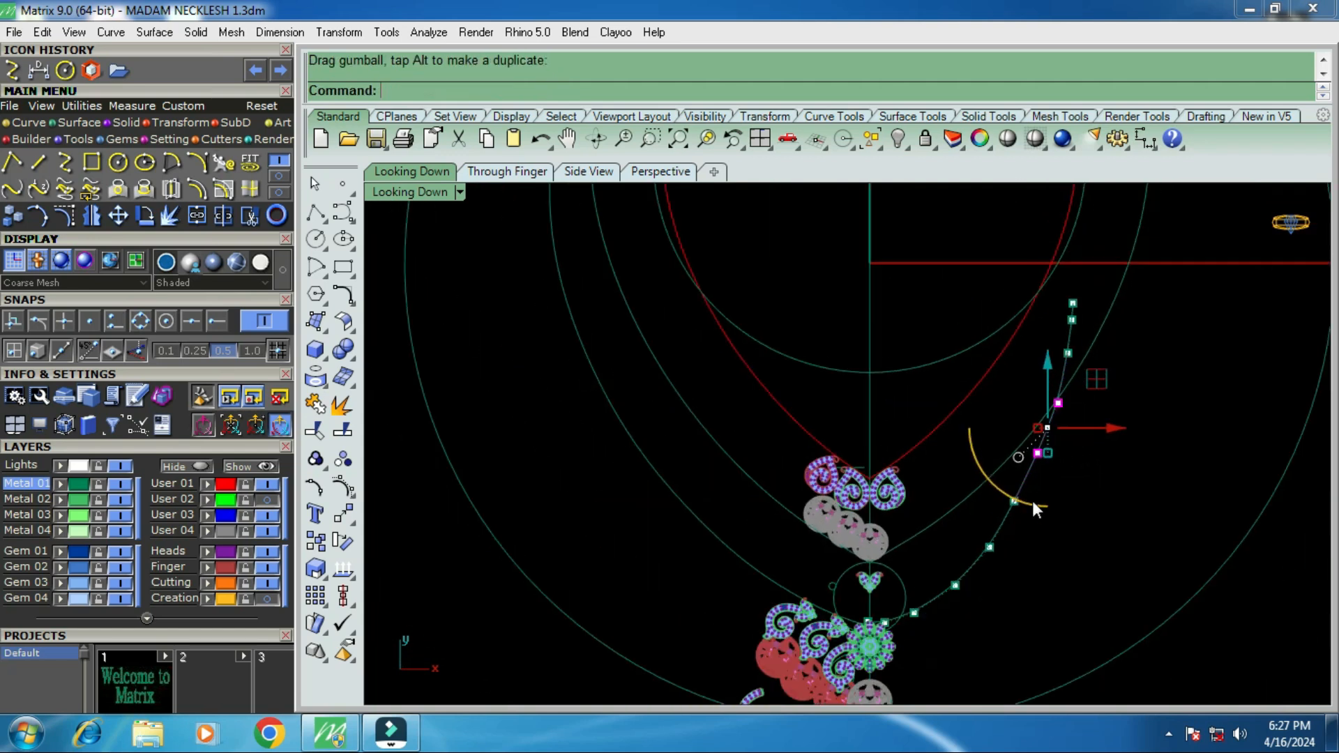
{"action": "scroll", "coordinate": [1027, 505], "scroll_direction": "up", "scroll_amount": 5}
{"action": "left_click_drag", "start_coordinate": [985, 549], "coordinate": [1030, 406]}
{"action": "scroll", "coordinate": [1027, 418], "scroll_direction": "up", "scroll_amount": 3}
{"action": "scroll", "coordinate": [1056, 453], "scroll_direction": "down", "scroll_amount": 3}
{"action": "left_click_drag", "start_coordinate": [1103, 464], "coordinate": [1103, 465]}
{"action": "scroll", "coordinate": [1036, 415], "scroll_direction": "down", "scroll_amount": 2}
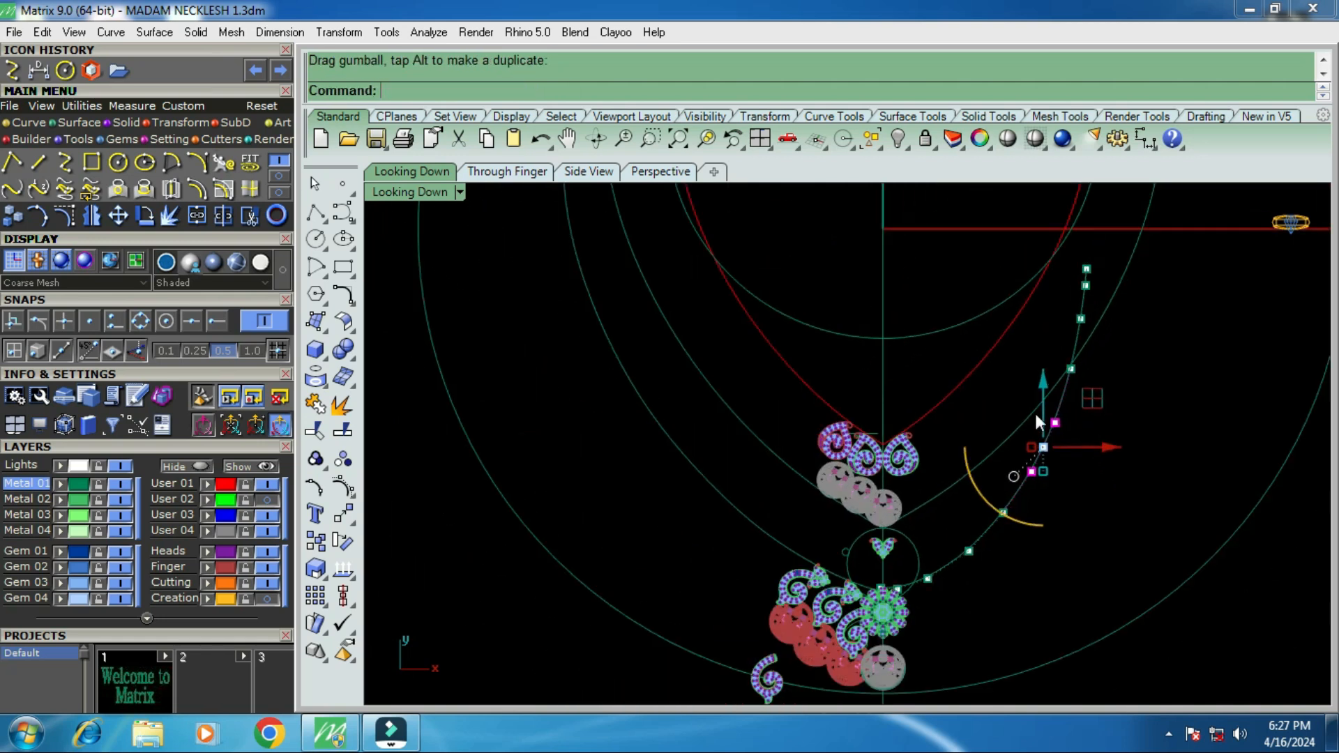
Refine the control point pairs on the lower bend, raising the two nearest the center flower slightly, and finish point editing.
{"action": "scroll", "coordinate": [921, 585], "scroll_direction": "up", "scroll_amount": 4}
{"action": "left_click_drag", "start_coordinate": [917, 596], "coordinate": [1073, 488]}
{"action": "left_click_drag", "start_coordinate": [997, 462], "coordinate": [997, 462]}
{"action": "scroll", "coordinate": [835, 559], "scroll_direction": "up", "scroll_amount": 2}
{"action": "left_click_drag", "start_coordinate": [1030, 617], "coordinate": [1029, 617]}
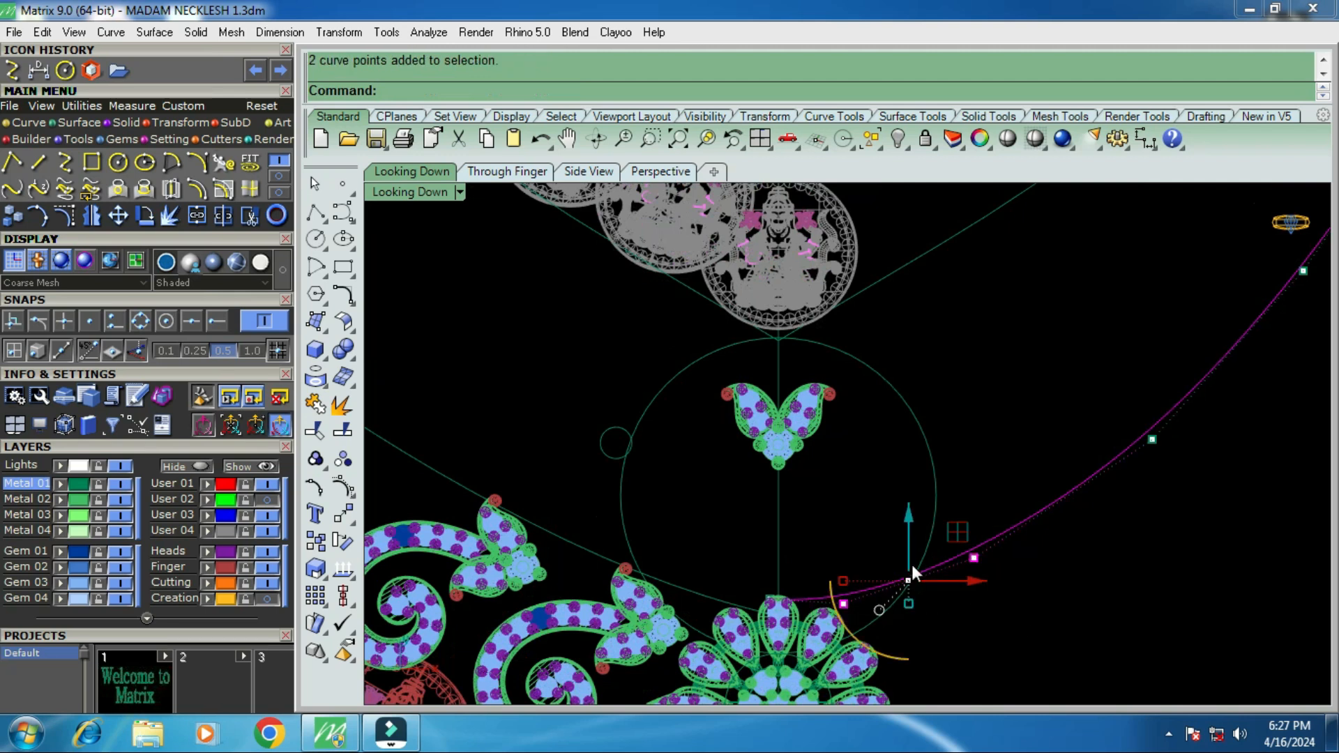
{"action": "left_click_drag", "start_coordinate": [907, 523], "coordinate": [915, 515]}
{"action": "scroll", "coordinate": [906, 518], "scroll_direction": "down", "scroll_amount": 10}
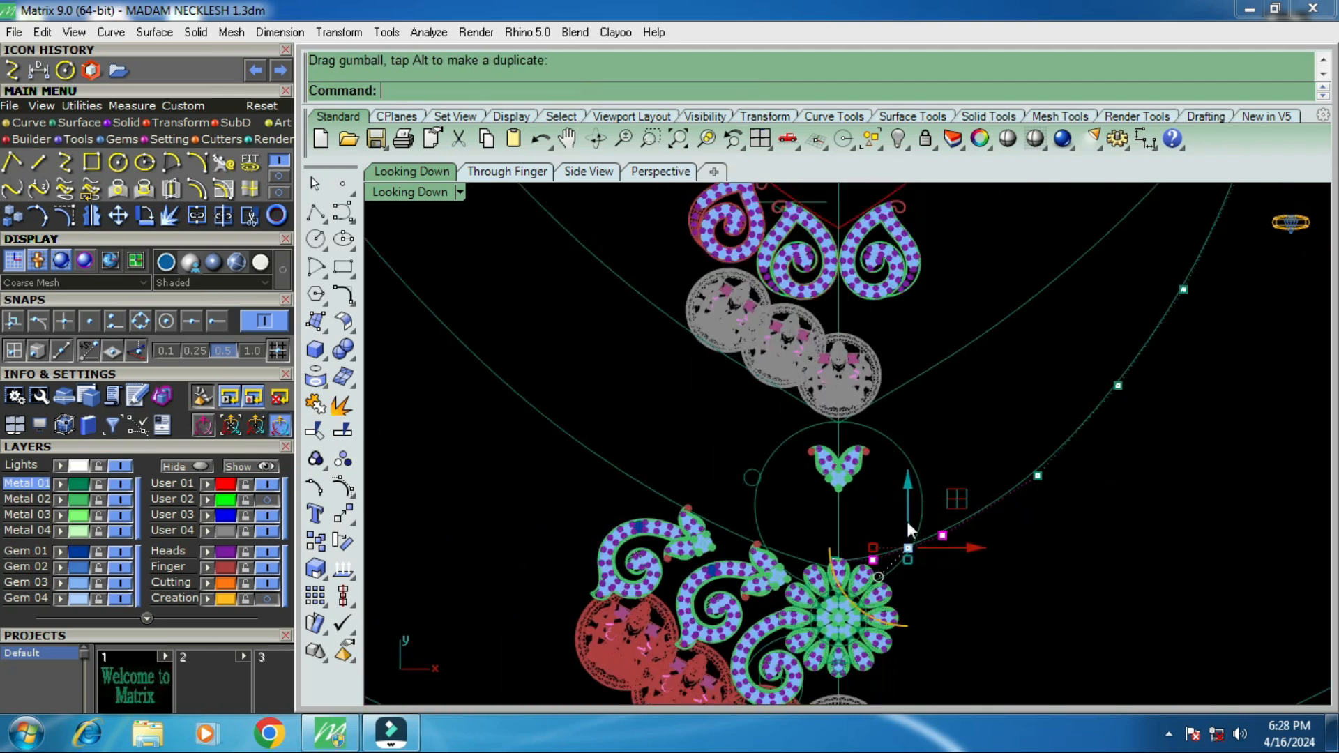
{"action": "key", "text": "Escape"}
{"action": "key", "text": "Escape"}
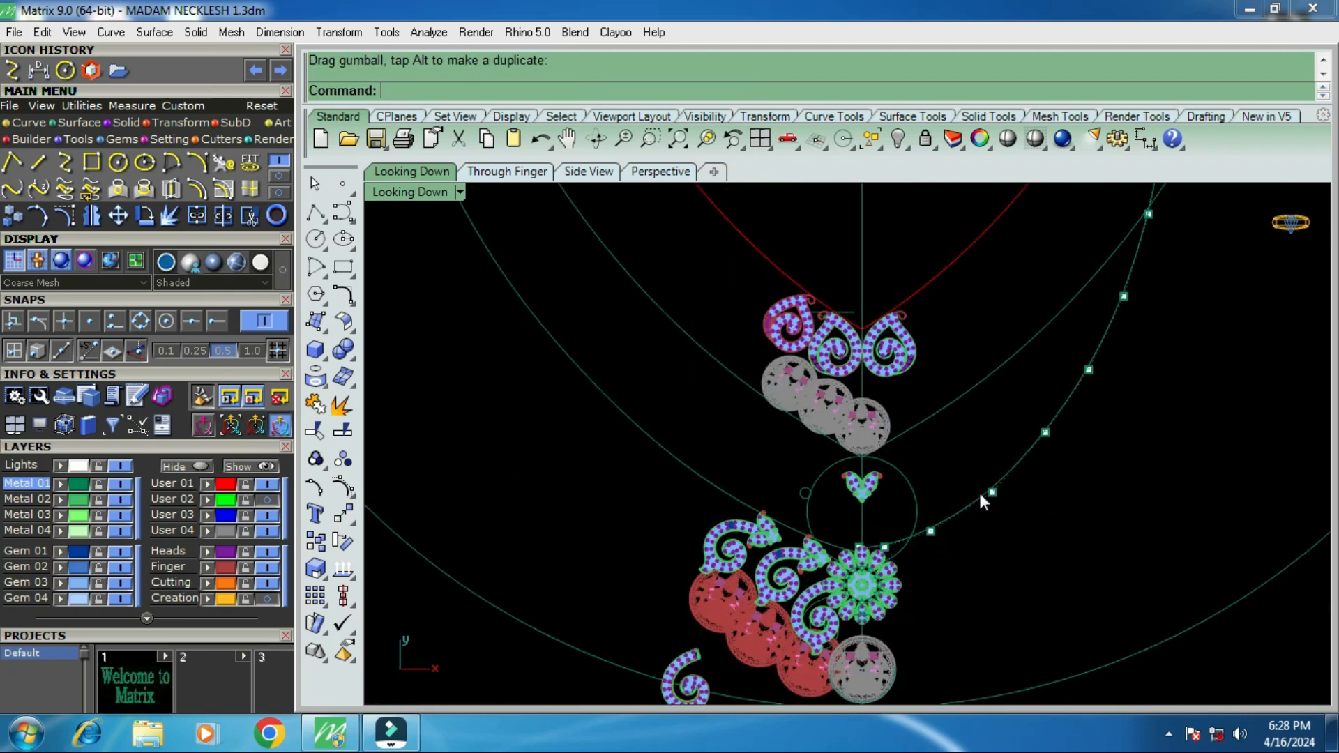
Rebuild the reshaped guide curve with 9 points at degree 3.
{"action": "scroll", "coordinate": [1029, 478], "scroll_direction": "down", "scroll_amount": 3}
{"action": "left_click", "coordinate": [1020, 470]}
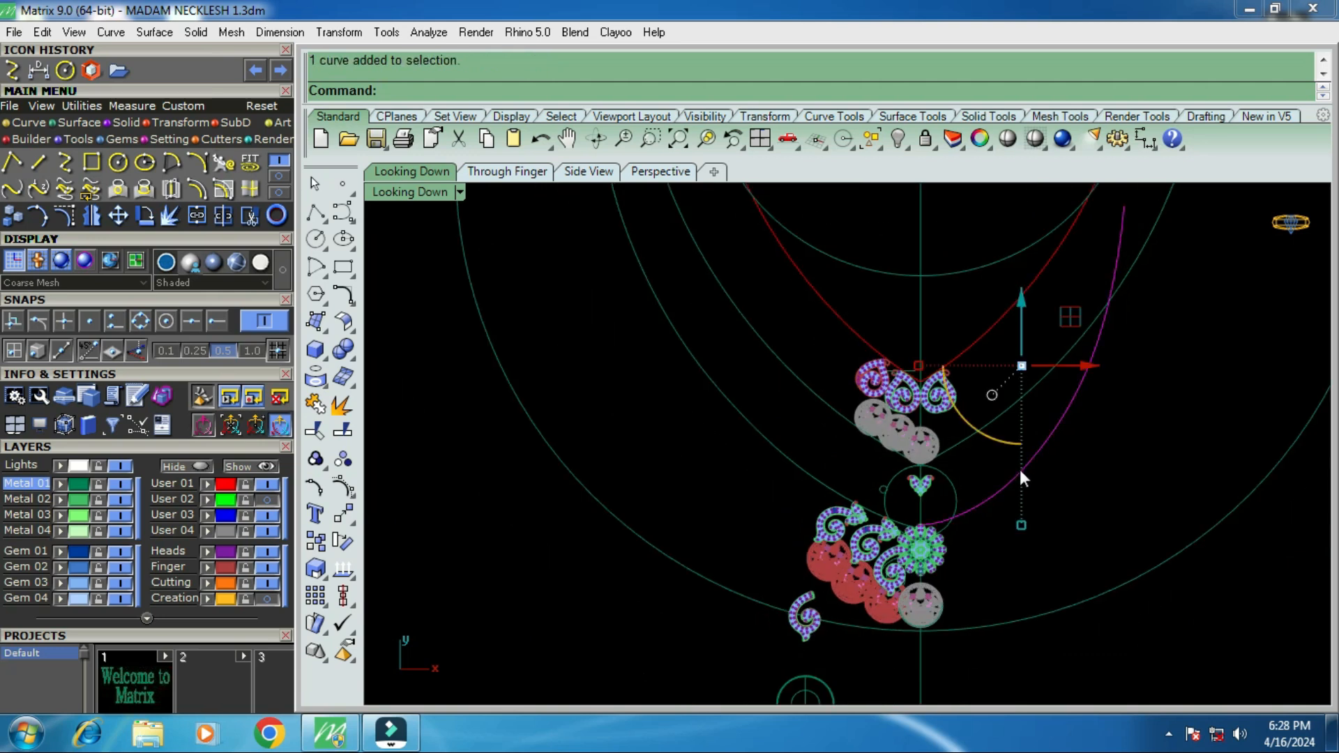
{"action": "type", "text": "rebuild"}
{"action": "key", "text": "Return"}
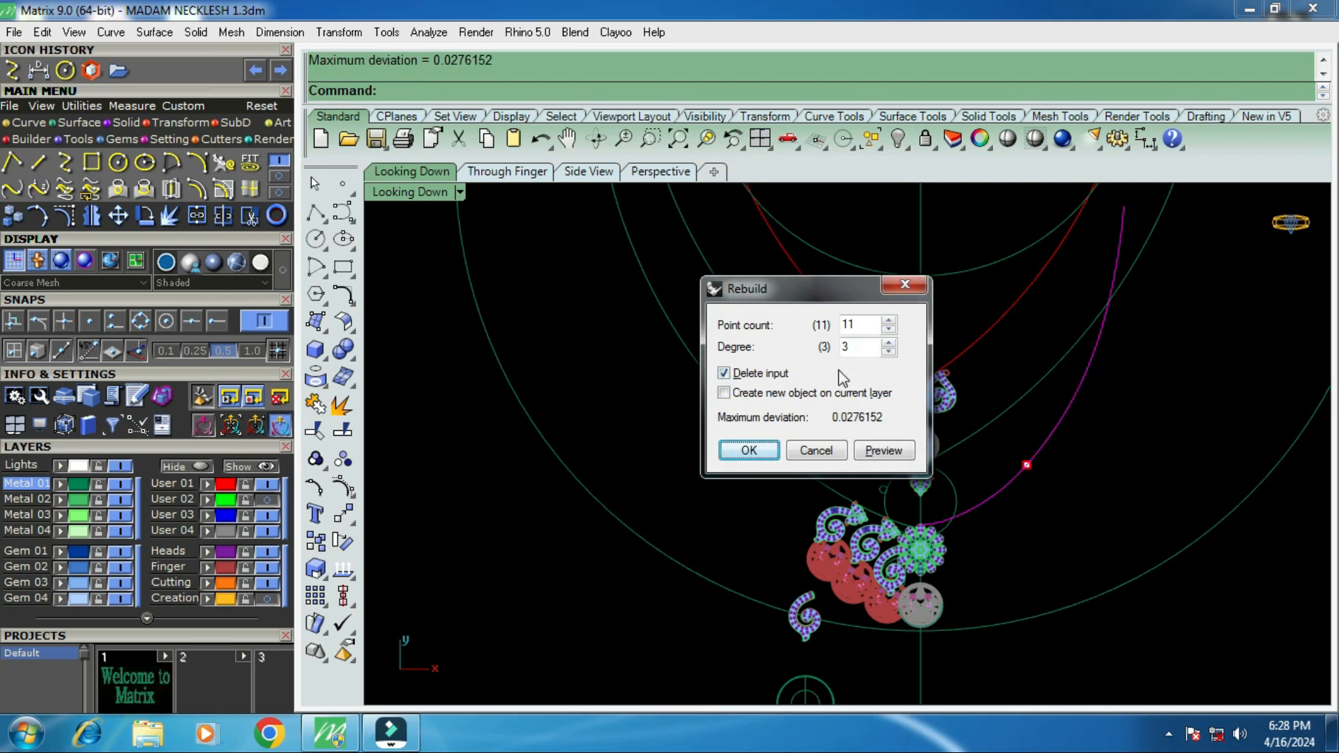
{"action": "double_click", "coordinate": [853, 325]}
{"action": "type", "text": "9"}
{"action": "left_click", "coordinate": [749, 449]}
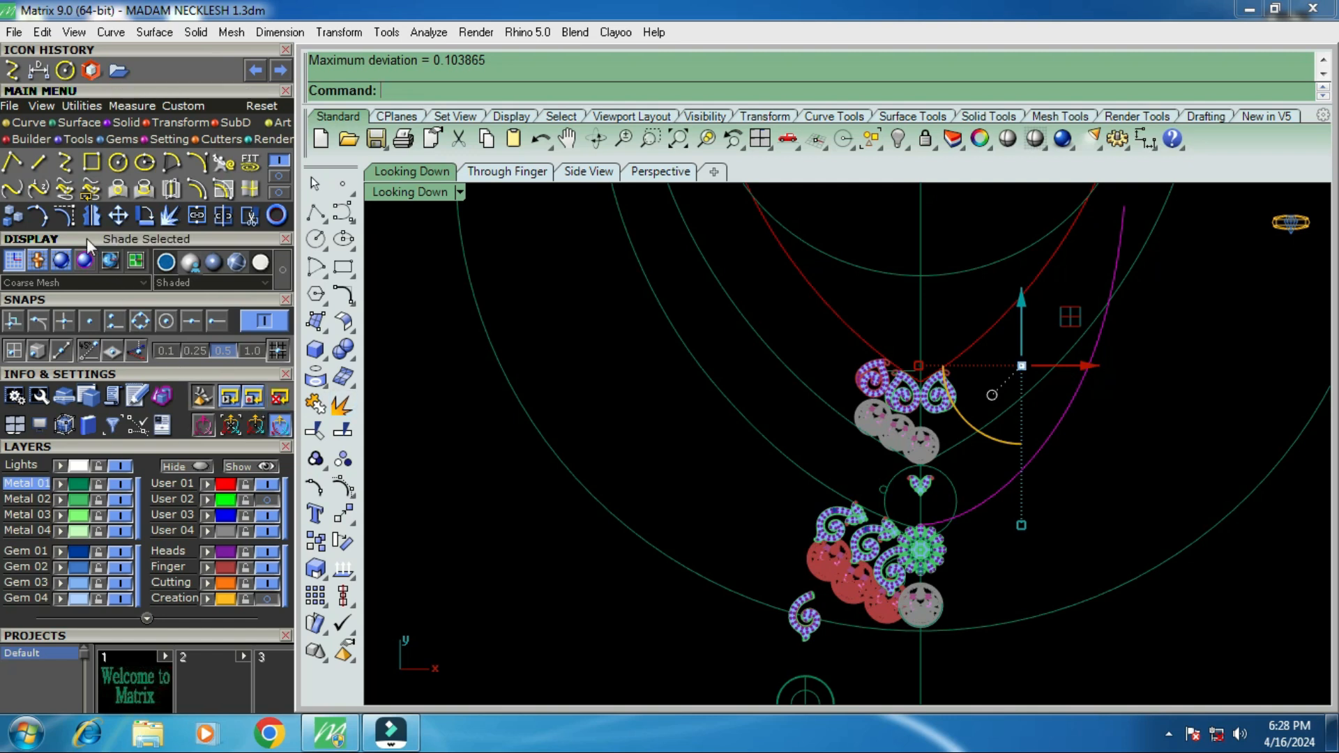
Show the rebuilt curve's control points and move the ones at its upper end outward toward the neighbouring guide curve.
{"action": "left_click", "coordinate": [65, 218]}
{"action": "scroll", "coordinate": [1148, 266], "scroll_direction": "up", "scroll_amount": 5}
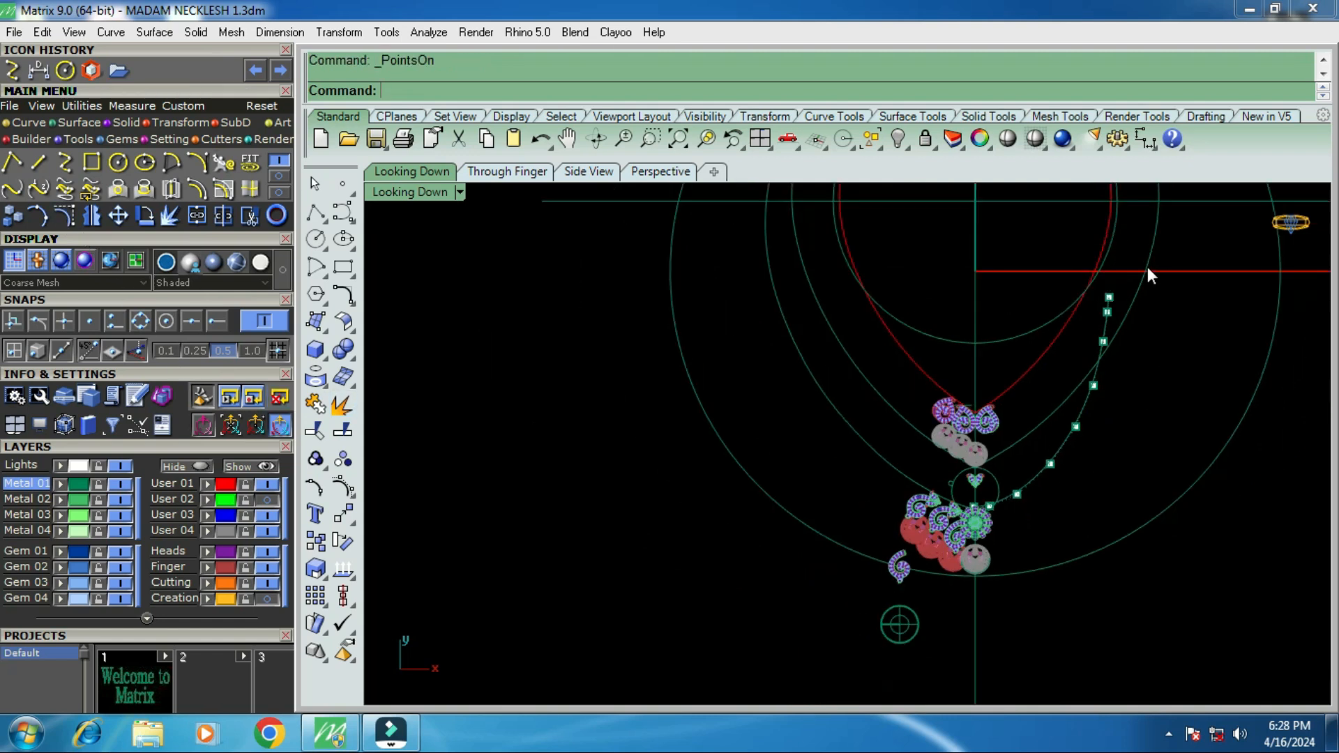
{"action": "left_click_drag", "start_coordinate": [1022, 388], "coordinate": [1133, 286]}
{"action": "left_click_drag", "start_coordinate": [1138, 344], "coordinate": [1175, 377]}
{"action": "scroll", "coordinate": [1074, 408], "scroll_direction": "down", "scroll_amount": 4}
{"action": "scroll", "coordinate": [1039, 435], "scroll_direction": "up", "scroll_amount": 3}
{"action": "left_click", "coordinate": [1147, 382], "text": "shift"}
{"action": "scroll", "coordinate": [1135, 283], "scroll_direction": "up", "scroll_amount": 2}
{"action": "left_click_drag", "start_coordinate": [1108, 286], "coordinate": [1201, 325]}
{"action": "scroll", "coordinate": [1034, 365], "scroll_direction": "down", "scroll_amount": 2}
{"action": "scroll", "coordinate": [998, 535], "scroll_direction": "down", "scroll_amount": 2}
{"action": "scroll", "coordinate": [1020, 521], "scroll_direction": "up", "scroll_amount": 2}
{"action": "scroll", "coordinate": [1019, 523], "scroll_direction": "down", "scroll_amount": 1}
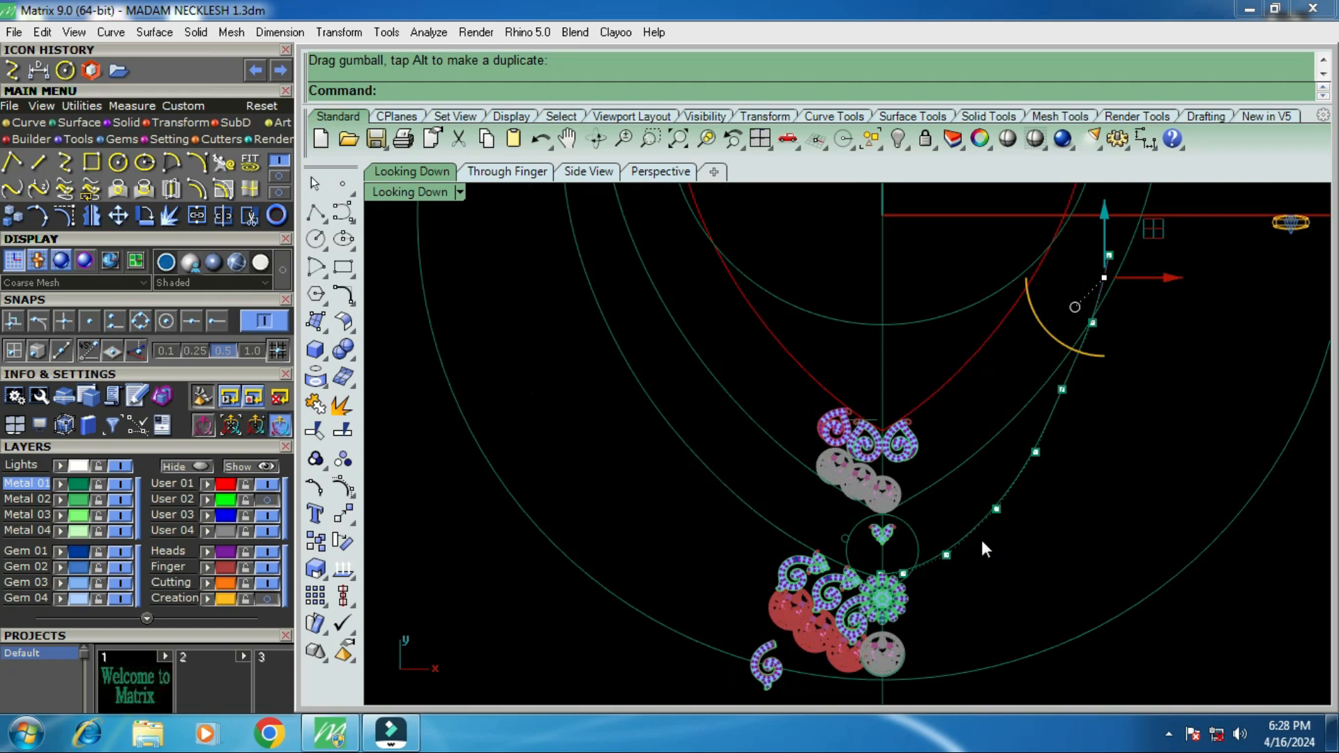
Shift the rebuilt curve's upper-middle control points horizontally outward to smooth the transition below the upper end.
{"action": "scroll", "coordinate": [1053, 327], "scroll_direction": "up", "scroll_amount": 3}
{"action": "left_click_drag", "start_coordinate": [1014, 304], "coordinate": [1159, 449]}
{"action": "left_click_drag", "start_coordinate": [1147, 375], "coordinate": [1160, 378]}
{"action": "left_click_drag", "start_coordinate": [966, 403], "coordinate": [1103, 540]}
{"action": "left_click_drag", "start_coordinate": [1117, 468], "coordinate": [1122, 469]}
{"action": "scroll", "coordinate": [1124, 470], "scroll_direction": "down", "scroll_amount": 4}
{"action": "scroll", "coordinate": [1146, 294], "scroll_direction": "up", "scroll_amount": 4}
{"action": "left_click_drag", "start_coordinate": [1093, 279], "coordinate": [1197, 328]}
{"action": "left_click_drag", "start_coordinate": [1029, 354], "coordinate": [1154, 420]}
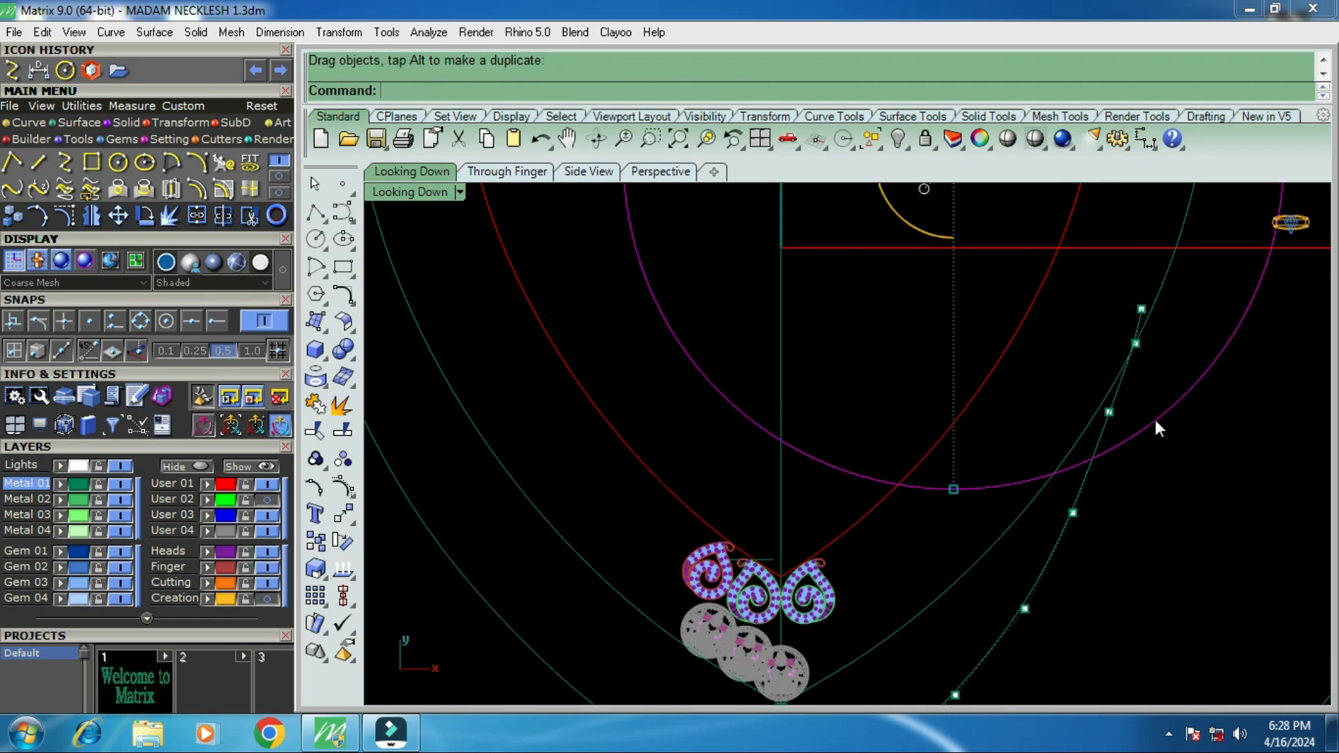
{"action": "key", "text": "ctrl+z"}
{"action": "scroll", "coordinate": [1039, 419], "scroll_direction": "down", "scroll_amount": 3}
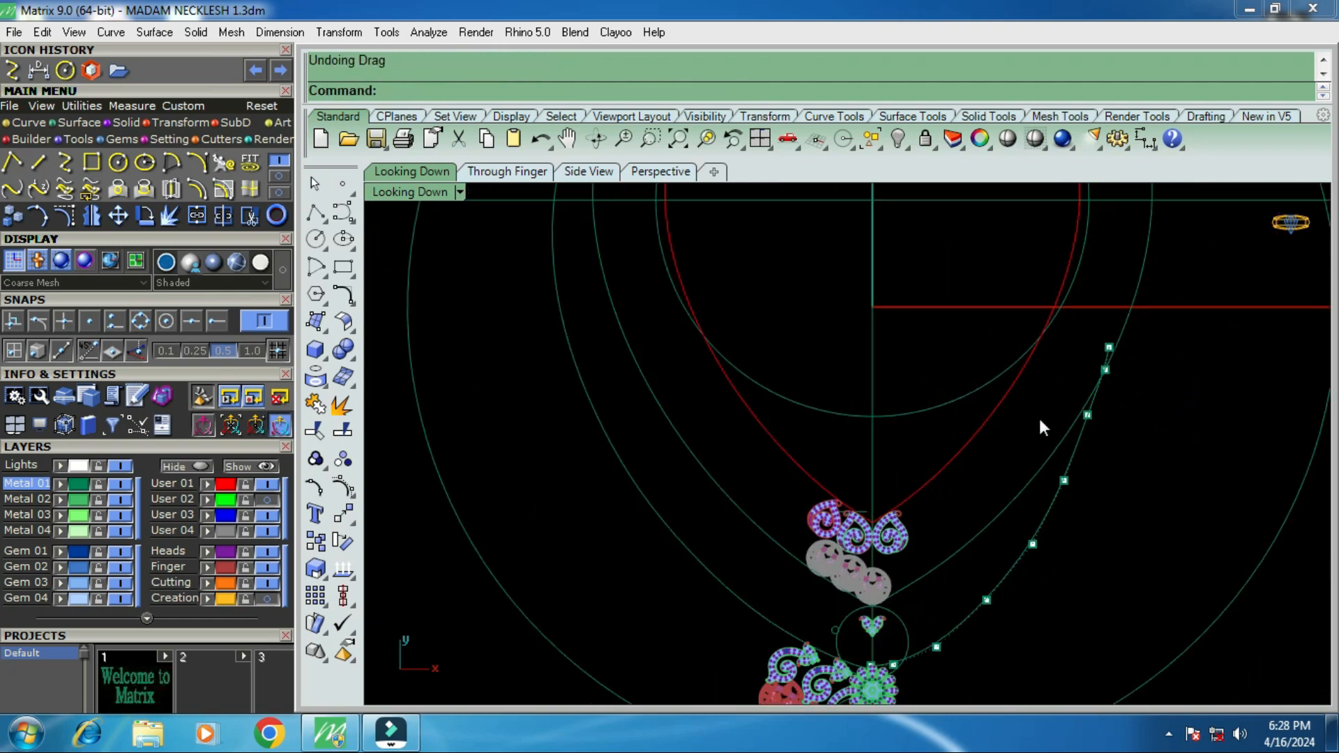
Nudge the single control point on the lower bend between the center flower and mid-curve vertically to smooth the curvature.
{"action": "scroll", "coordinate": [910, 649], "scroll_direction": "up", "scroll_amount": 4}
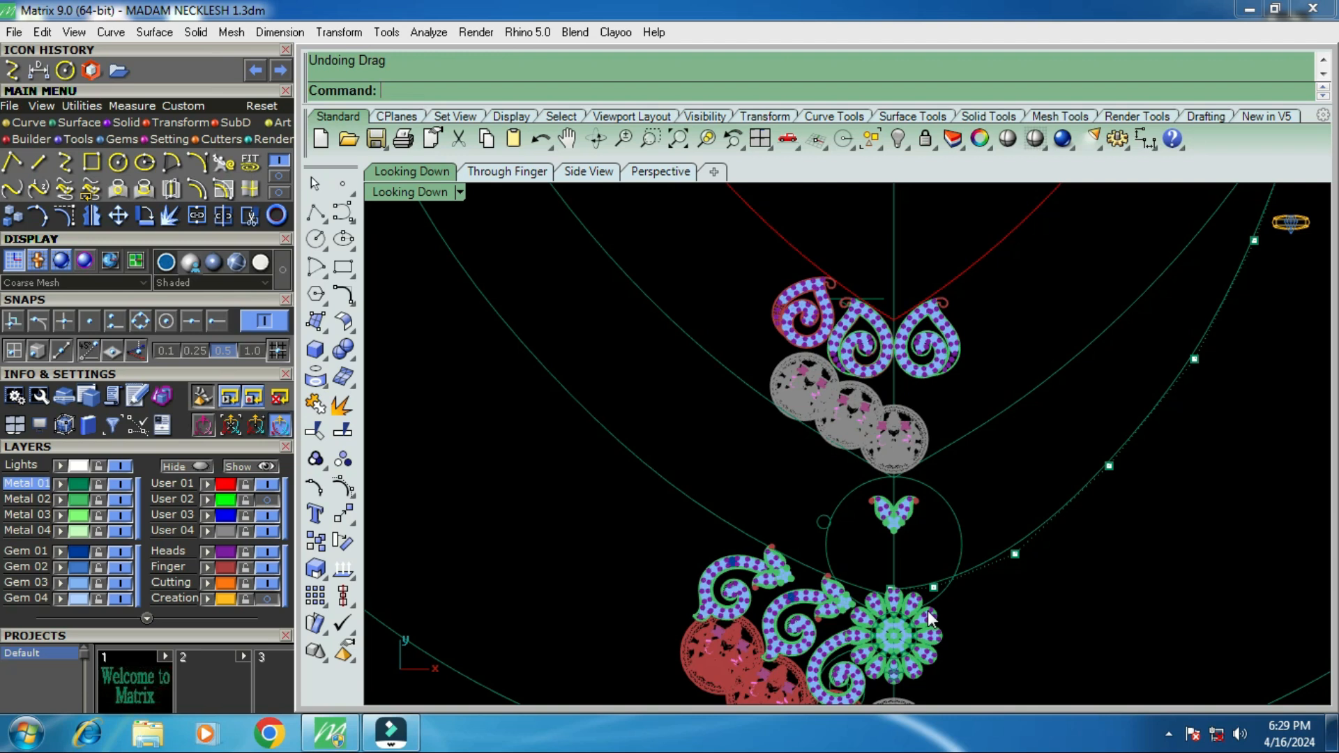
{"action": "scroll", "coordinate": [959, 551], "scroll_direction": "down", "scroll_amount": 5}
{"action": "scroll", "coordinate": [1035, 513], "scroll_direction": "up", "scroll_amount": 5}
{"action": "left_click_drag", "start_coordinate": [1020, 412], "coordinate": [1055, 537]}
{"action": "scroll", "coordinate": [1044, 453], "scroll_direction": "up", "scroll_amount": 3}
{"action": "left_click_drag", "start_coordinate": [1039, 435], "coordinate": [1043, 441]}
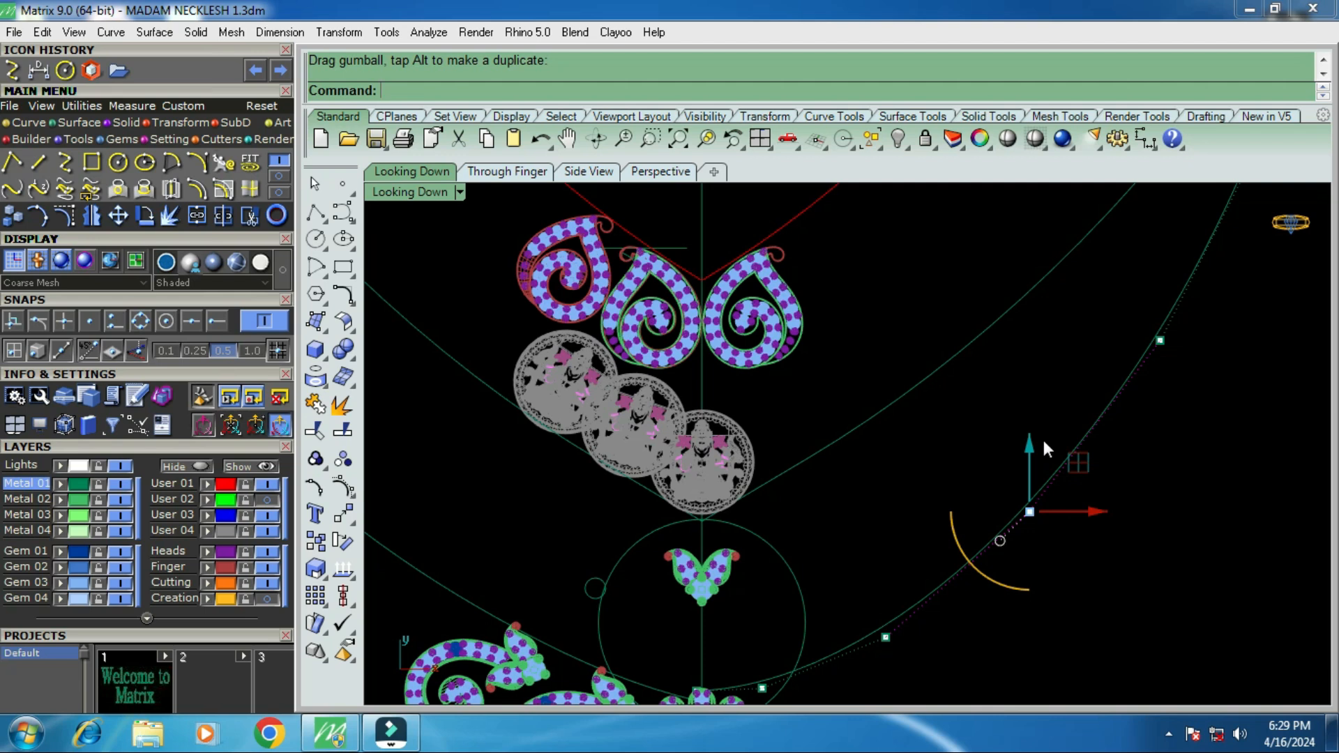
{"action": "scroll", "coordinate": [981, 454], "scroll_direction": "down", "scroll_amount": 3}
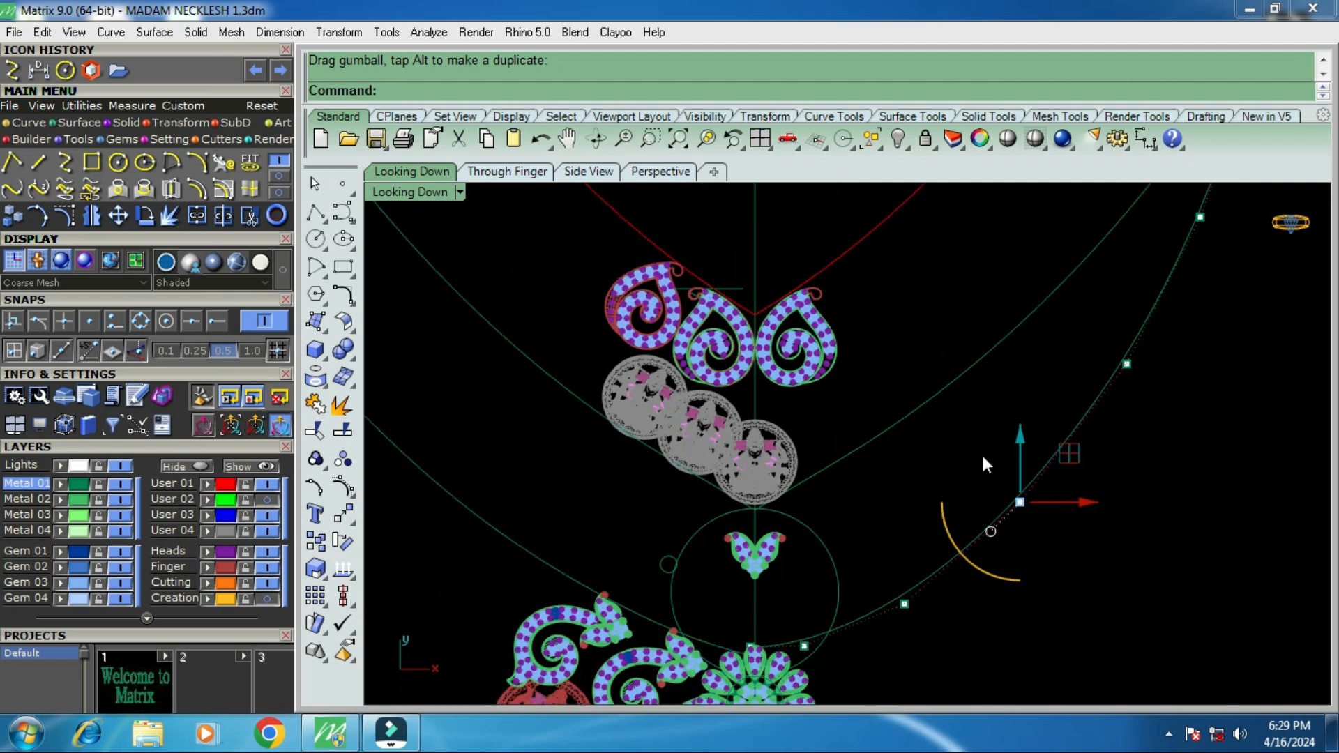
{"action": "scroll", "coordinate": [1090, 379], "scroll_direction": "up", "scroll_amount": 3}
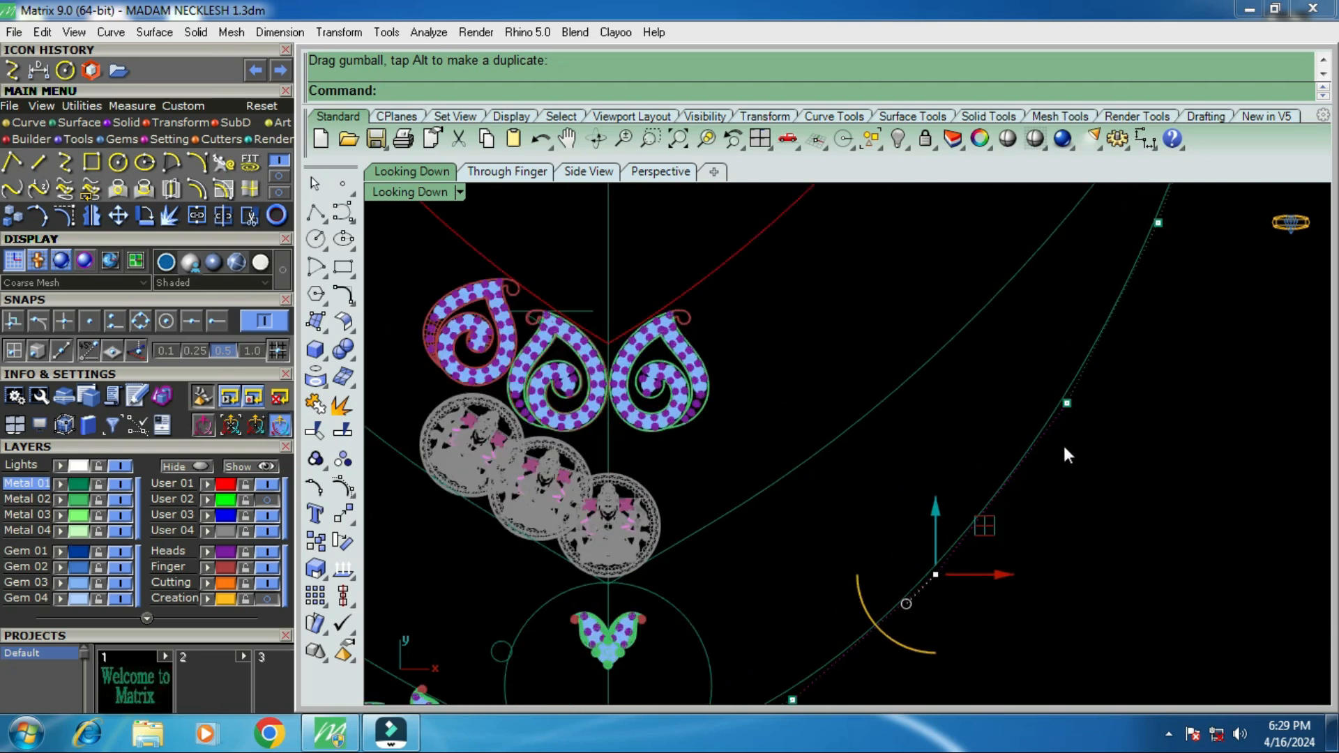
{"action": "scroll", "coordinate": [994, 438], "scroll_direction": "down", "scroll_amount": 4}
Mirror the smoothed guide curve across the vertical centreline, starting the mirror plane at the origin (0) and keeping the original.
{"action": "left_click", "coordinate": [1003, 466]}
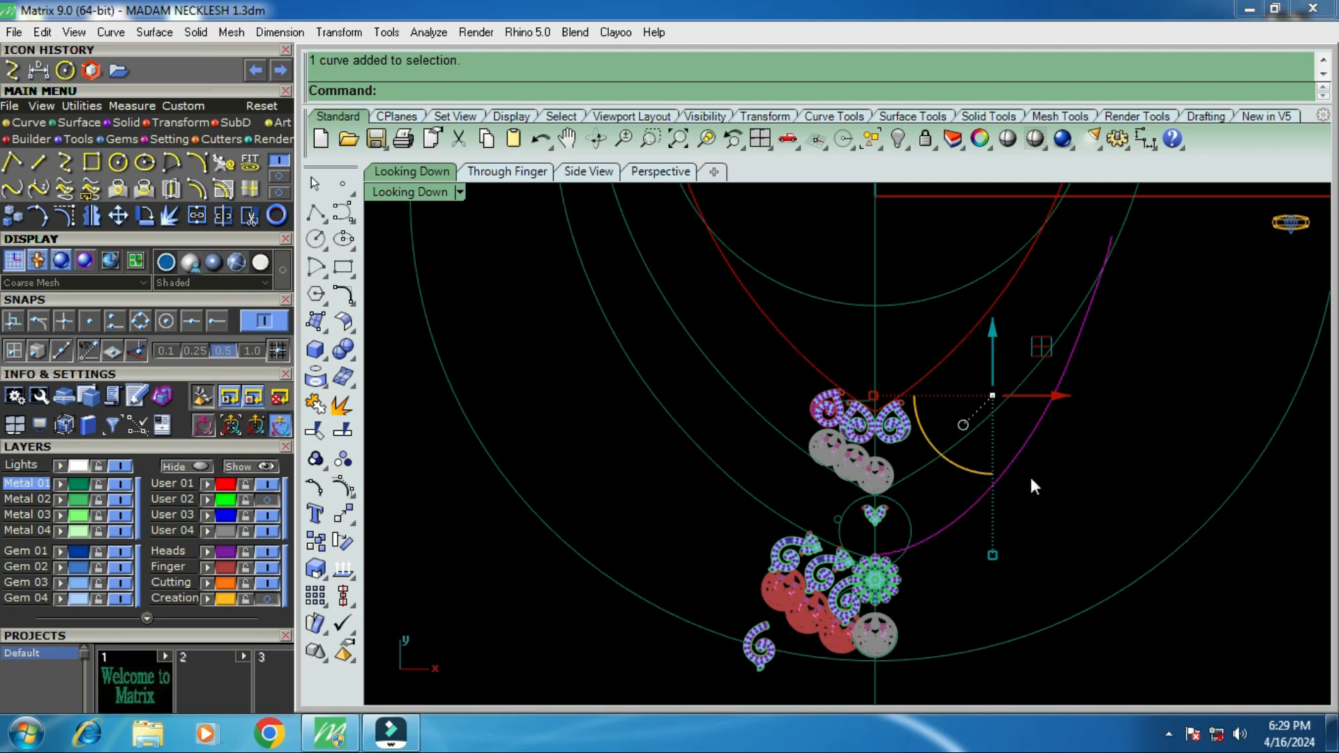
{"action": "left_click", "coordinate": [91, 214]}
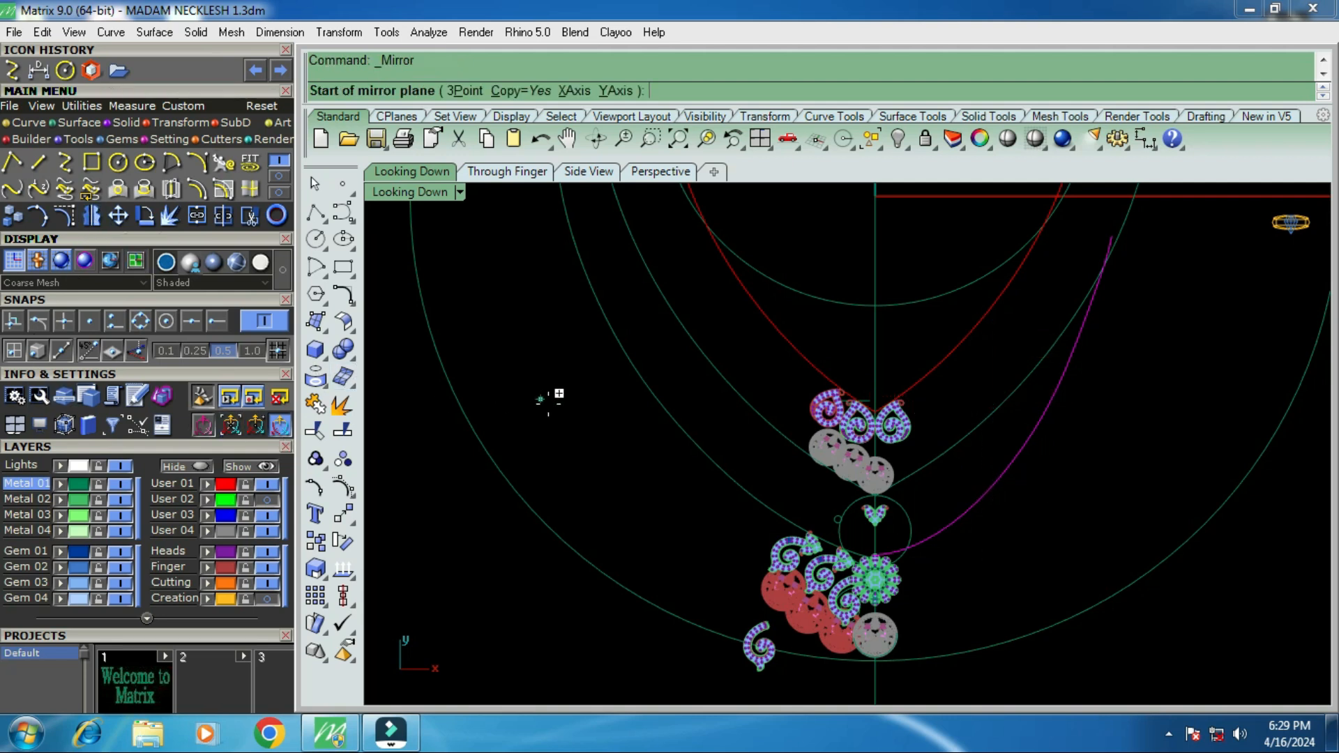
{"action": "type", "text": "0"}
{"action": "key", "text": "Return"}
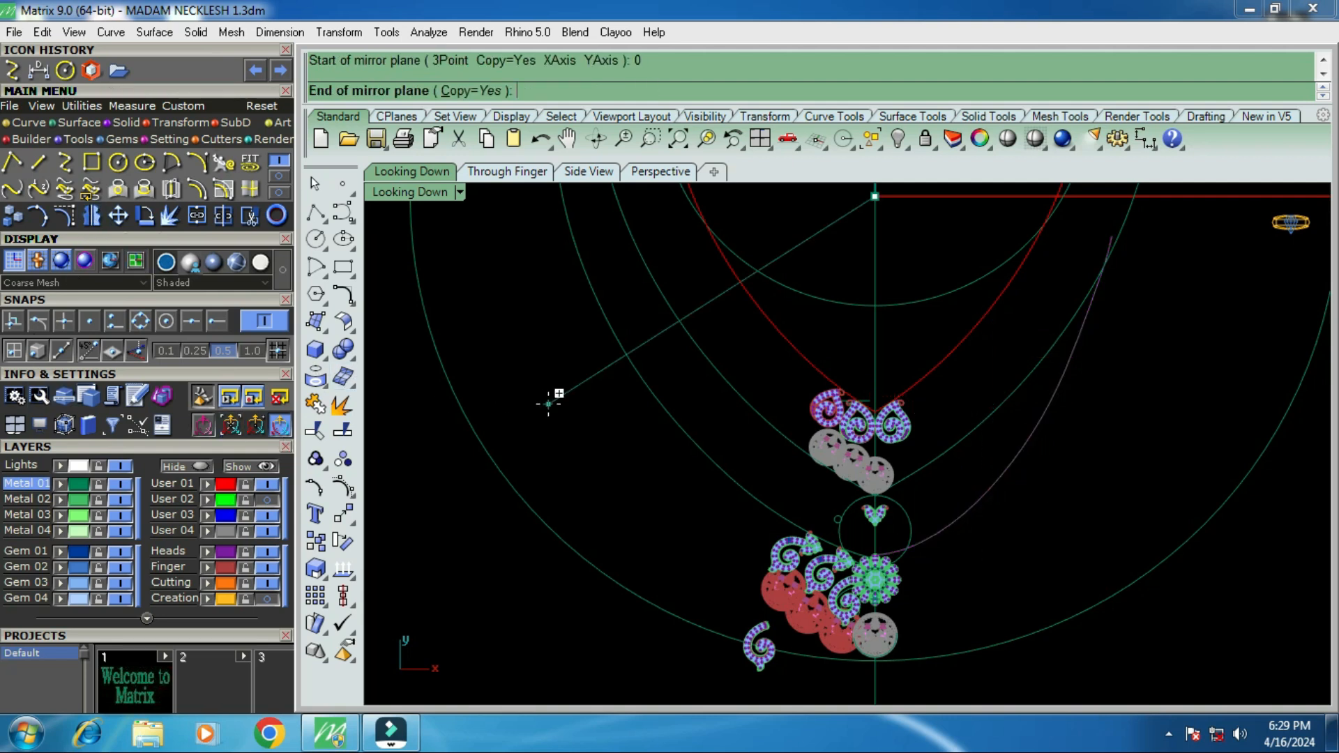
{"action": "left_click", "coordinate": [835, 494]}
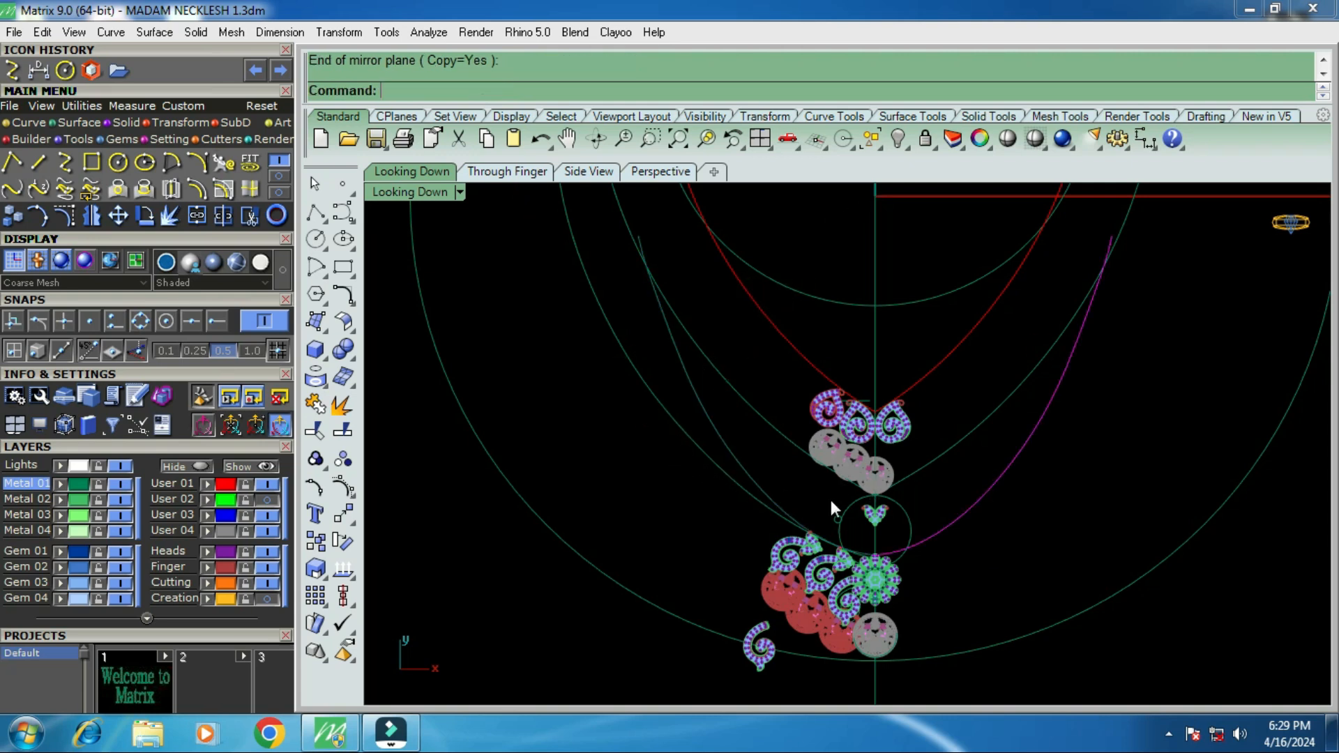
Trim the overlapping lower ends of the two mirrored guide curves at the vertical centreline above the center flower.
{"action": "scroll", "coordinate": [826, 537], "scroll_direction": "up", "scroll_amount": 10}
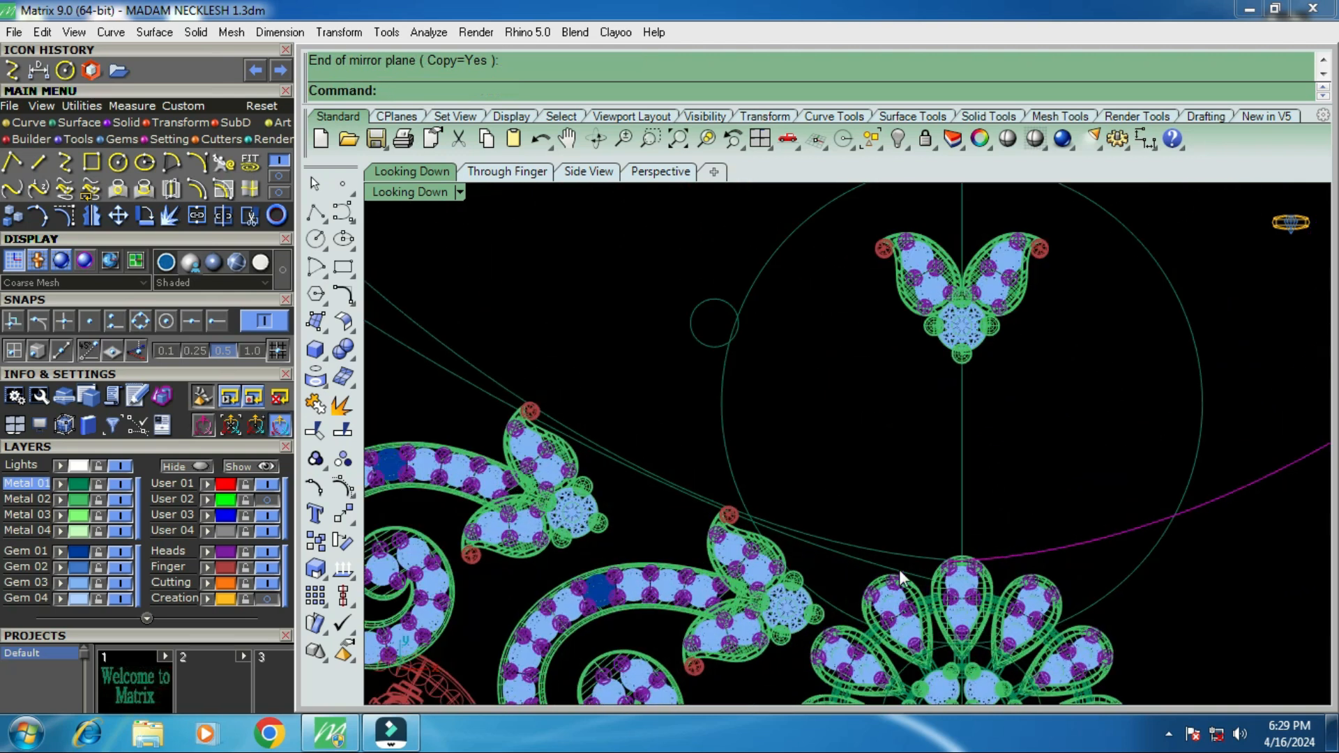
{"action": "left_click", "coordinate": [904, 558]}
{"action": "scroll", "coordinate": [1039, 563], "scroll_direction": "up", "scroll_amount": 3}
{"action": "scroll", "coordinate": [1039, 563], "scroll_direction": "down", "scroll_amount": 6}
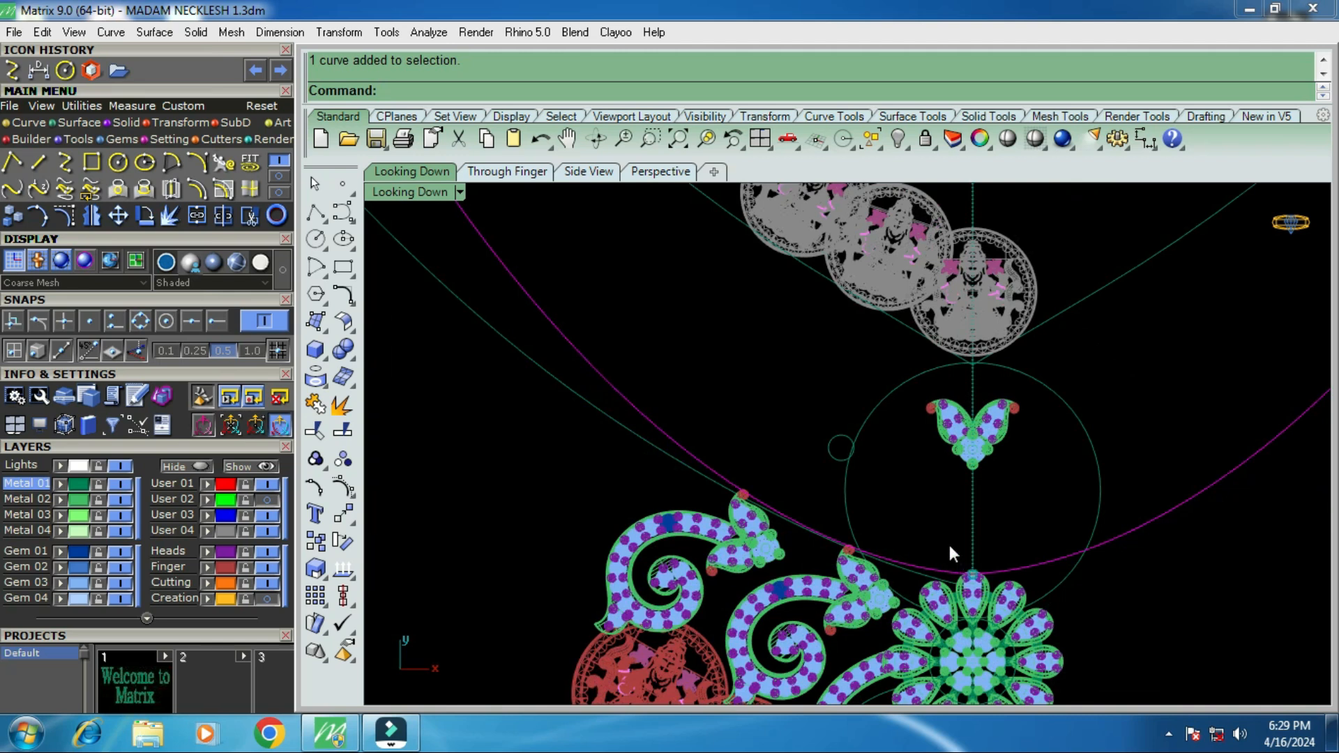
{"action": "scroll", "coordinate": [948, 571], "scroll_direction": "up", "scroll_amount": 6}
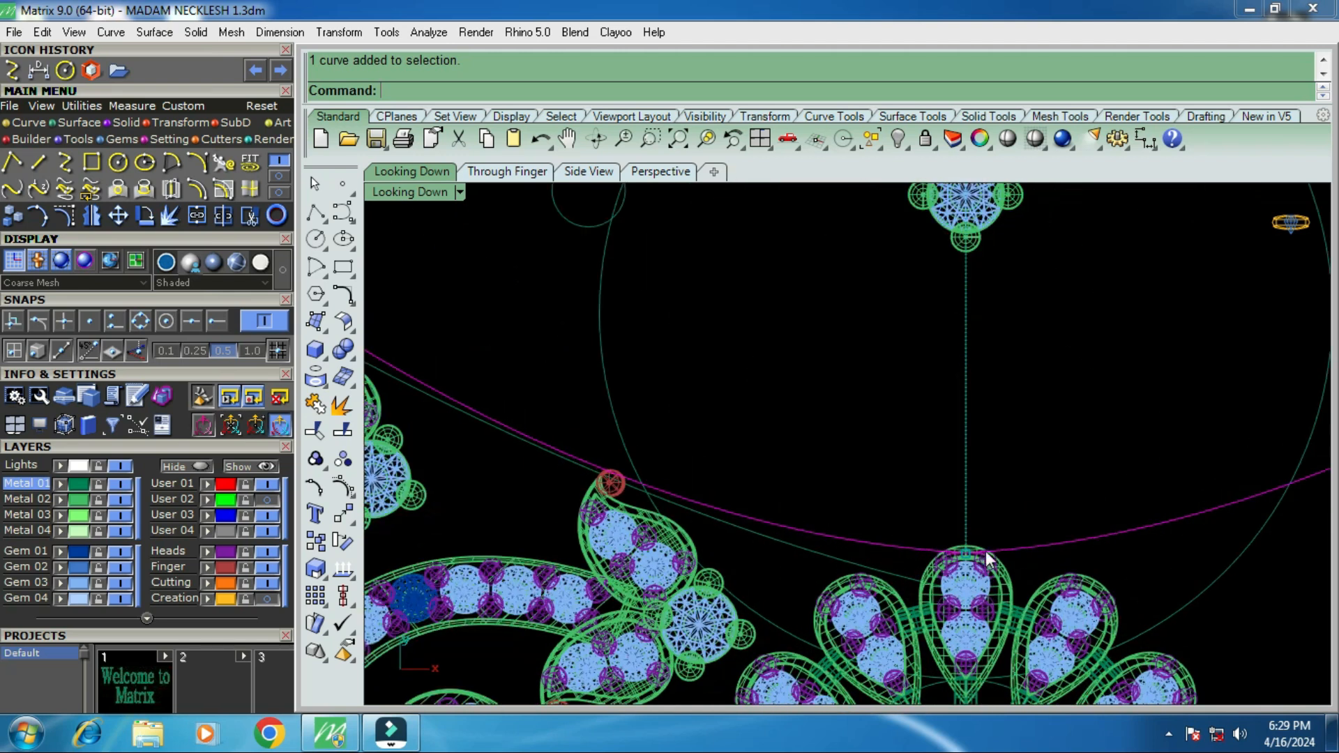
{"action": "scroll", "coordinate": [955, 464], "scroll_direction": "down", "scroll_amount": 2}
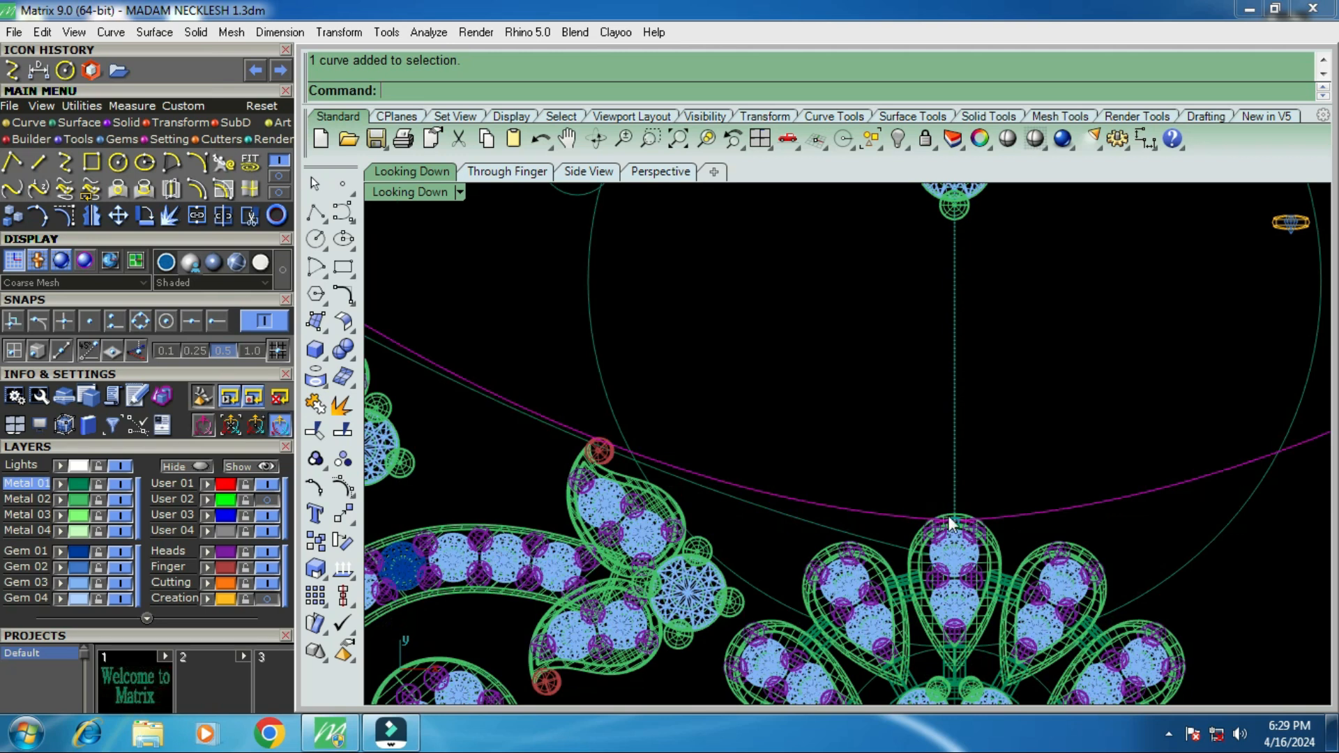
{"action": "scroll", "coordinate": [976, 524], "scroll_direction": "up", "scroll_amount": 6}
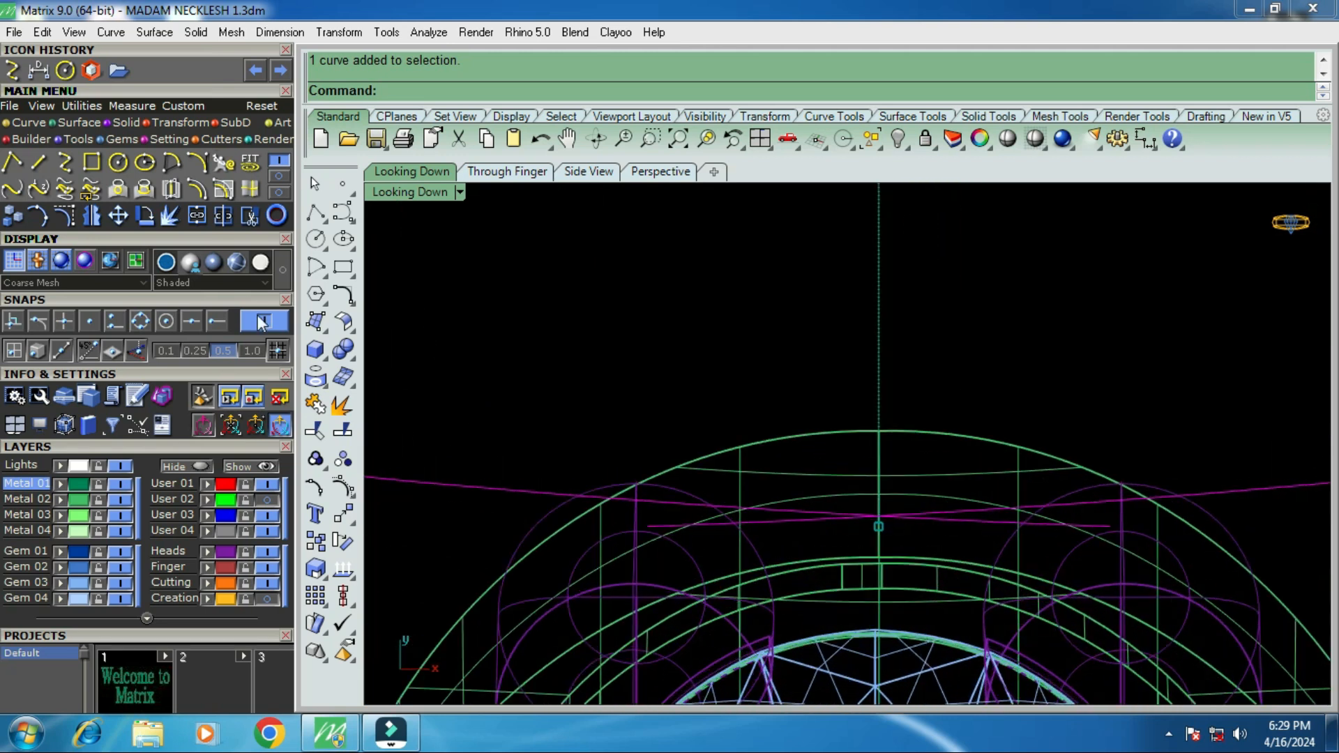
{"action": "left_click", "coordinate": [249, 216]}
{"action": "left_click", "coordinate": [823, 525]}
{"action": "left_click", "coordinate": [945, 521]}
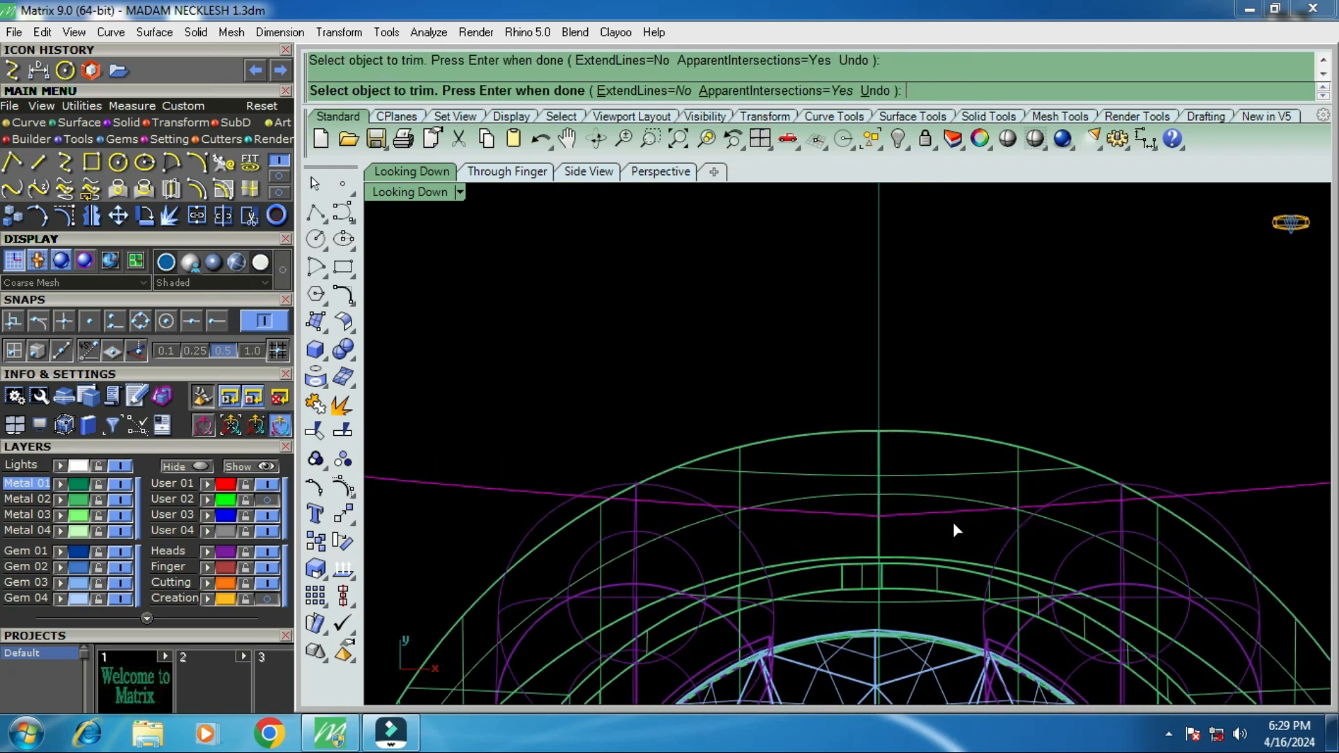
{"action": "scroll", "coordinate": [861, 487], "scroll_direction": "down", "scroll_amount": 5}
{"action": "scroll", "coordinate": [857, 469], "scroll_direction": "down", "scroll_amount": 2}
{"action": "key", "text": "Return"}
Move the center flower together with its adjoining scroll slightly upward along the centreline.
{"action": "scroll", "coordinate": [858, 502], "scroll_direction": "down", "scroll_amount": 2}
{"action": "scroll", "coordinate": [871, 547], "scroll_direction": "up", "scroll_amount": 2}
{"action": "left_click", "coordinate": [875, 553]}
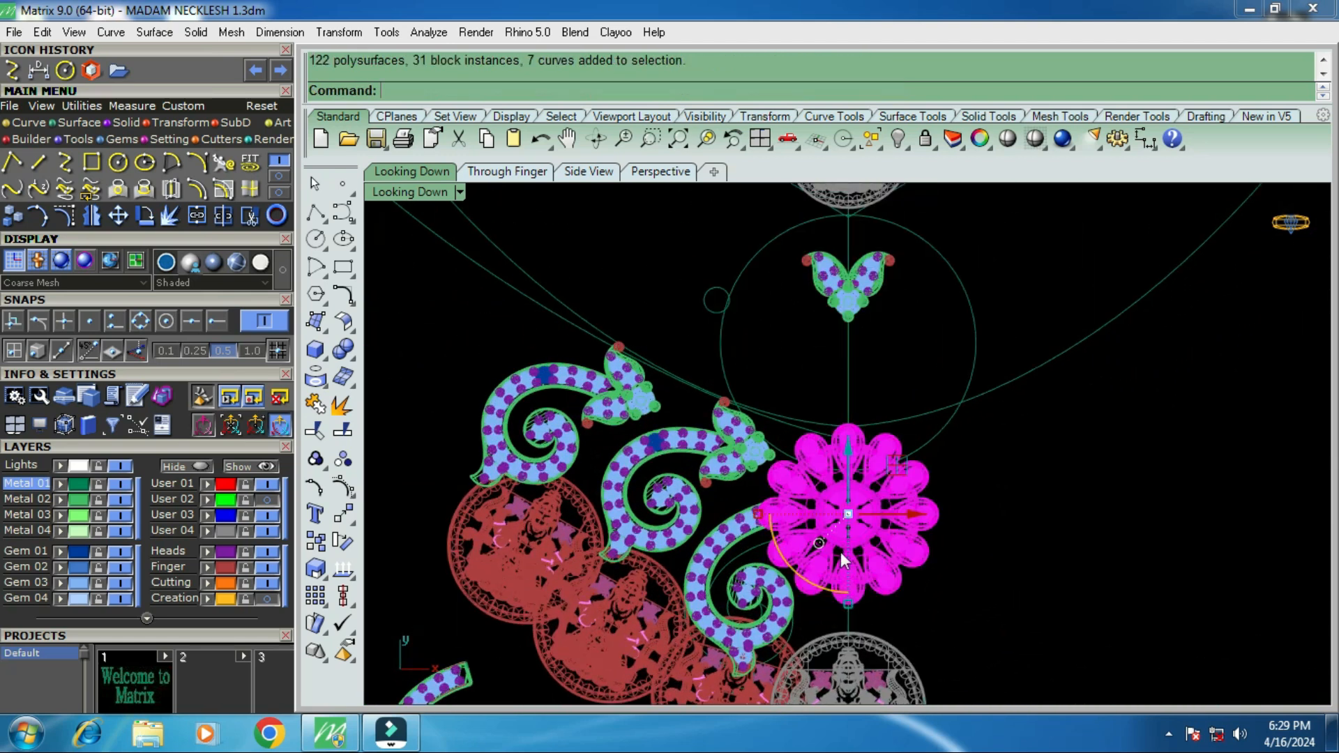
{"action": "scroll", "coordinate": [777, 595], "scroll_direction": "up", "scroll_amount": 2}
{"action": "left_click", "coordinate": [786, 595], "text": "shift"}
{"action": "key", "text": "Escape"}
{"action": "scroll", "coordinate": [782, 587], "scroll_direction": "up", "scroll_amount": 4}
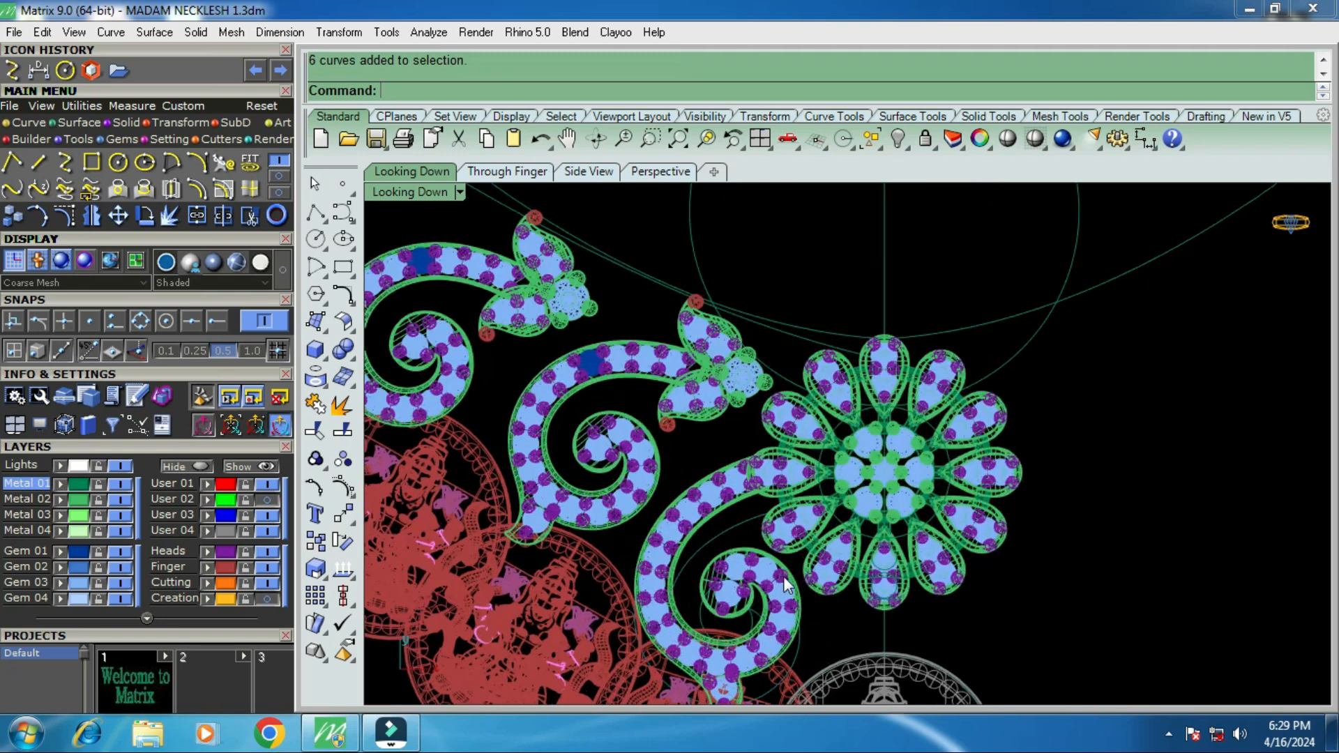
{"action": "left_click", "coordinate": [783, 582]}
{"action": "left_click", "coordinate": [1024, 516], "text": "shift"}
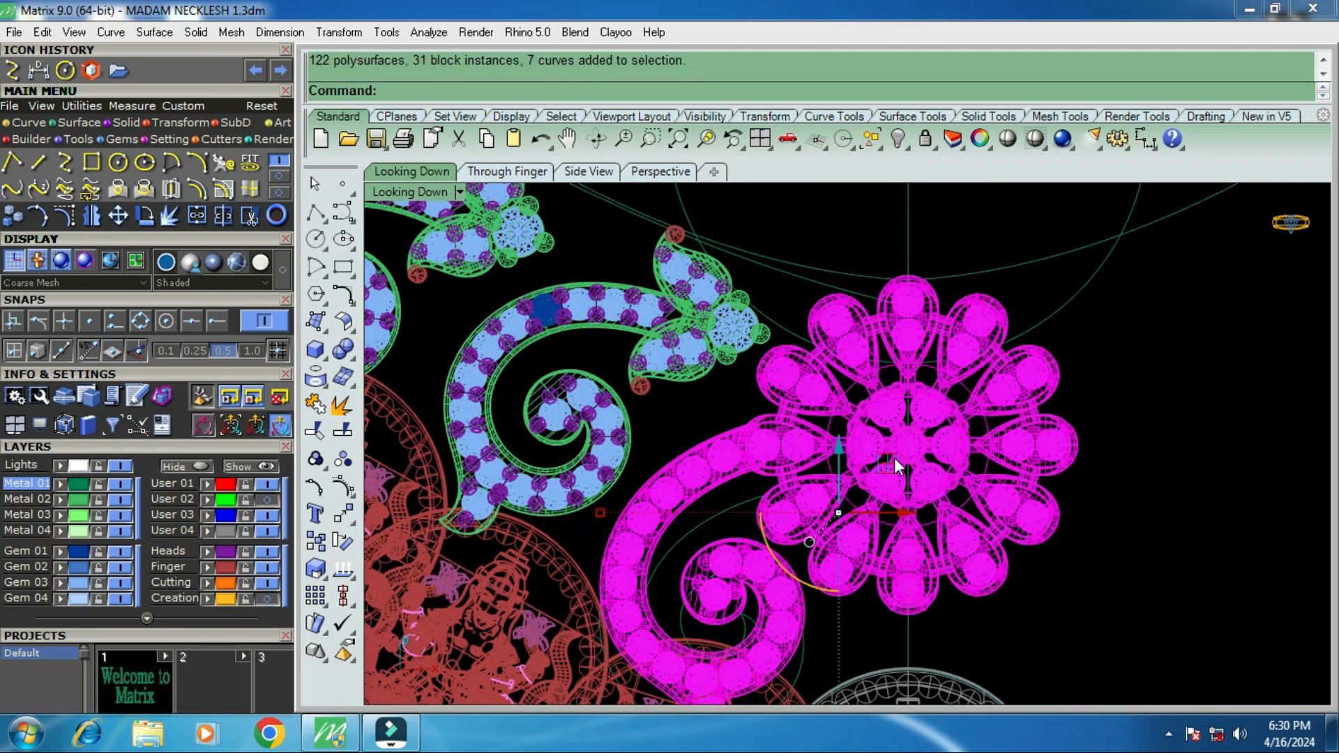
{"action": "left_click_drag", "start_coordinate": [832, 441], "coordinate": [852, 419]}
{"action": "scroll", "coordinate": [910, 425], "scroll_direction": "down", "scroll_amount": 2}
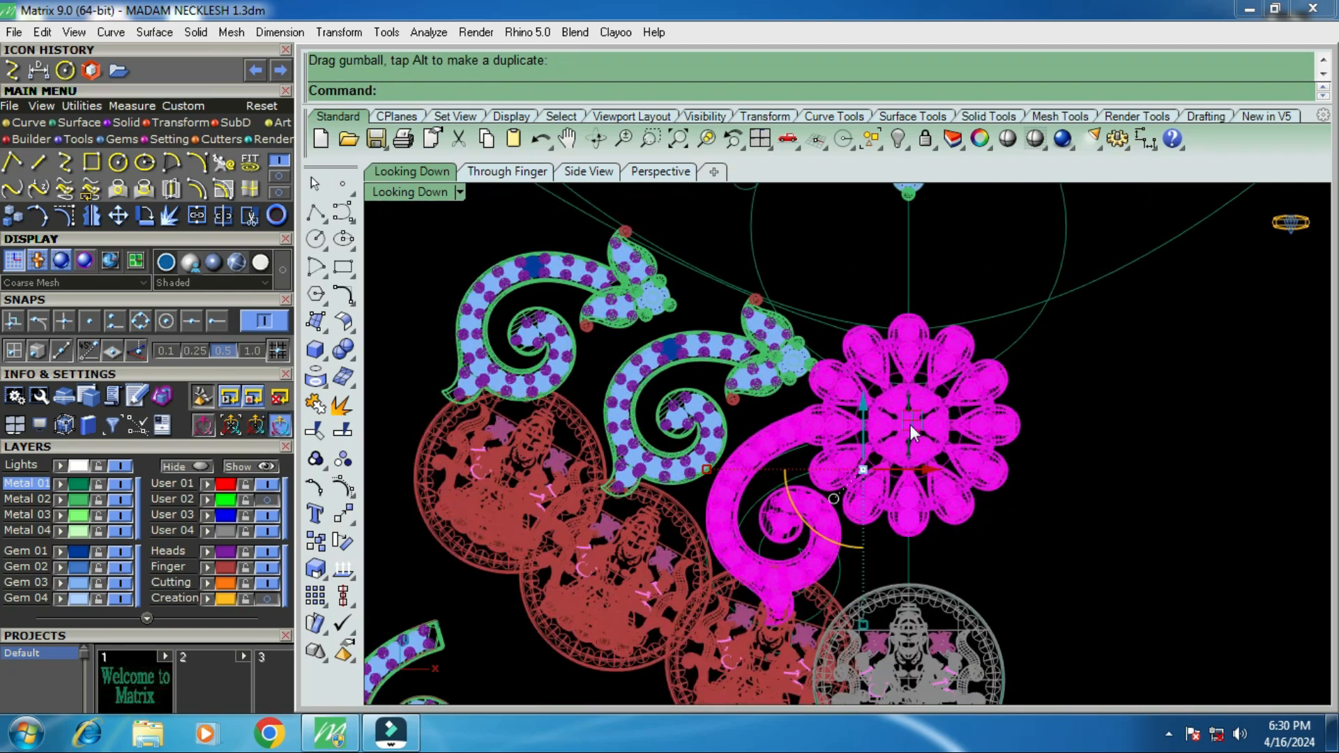
{"action": "key", "text": "Escape"}
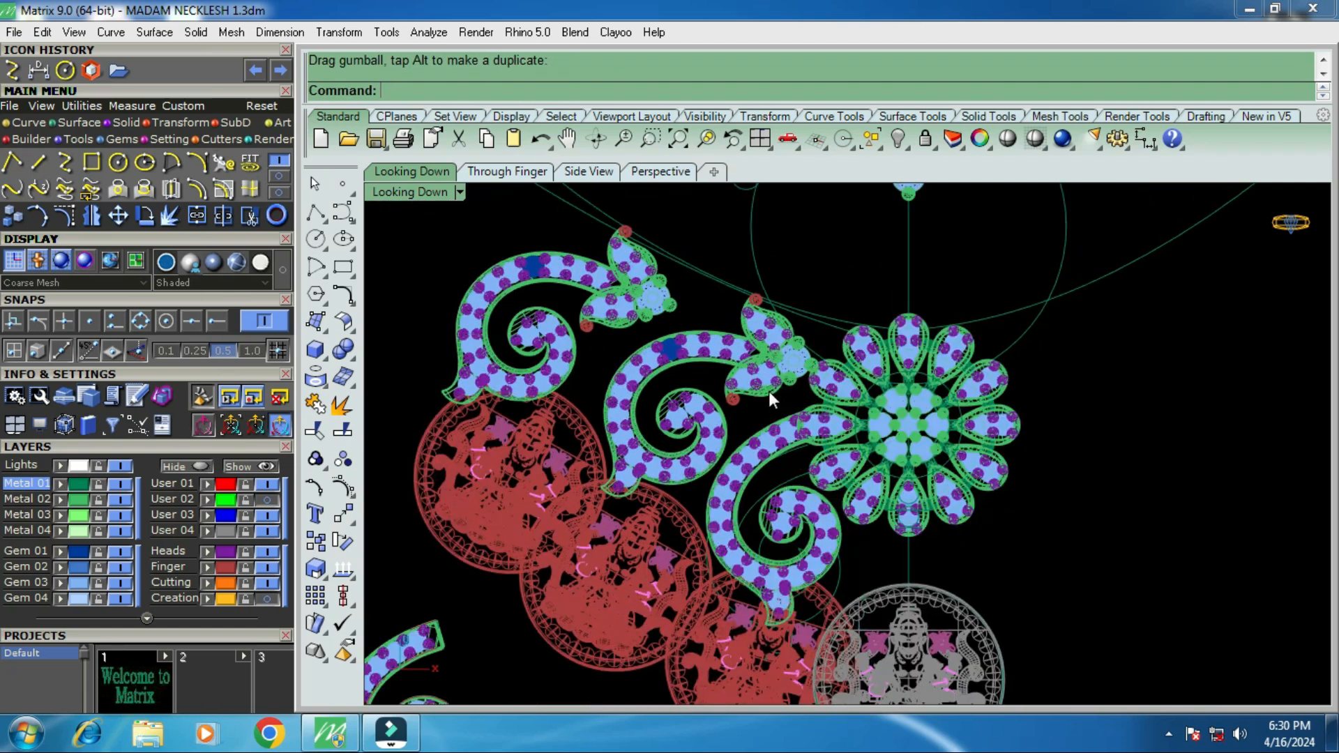
Rotate the middle leaf-tipped scroll slightly about a pivot near its lower end to adjust its angle beside the center flower.
{"action": "left_click", "coordinate": [672, 359]}
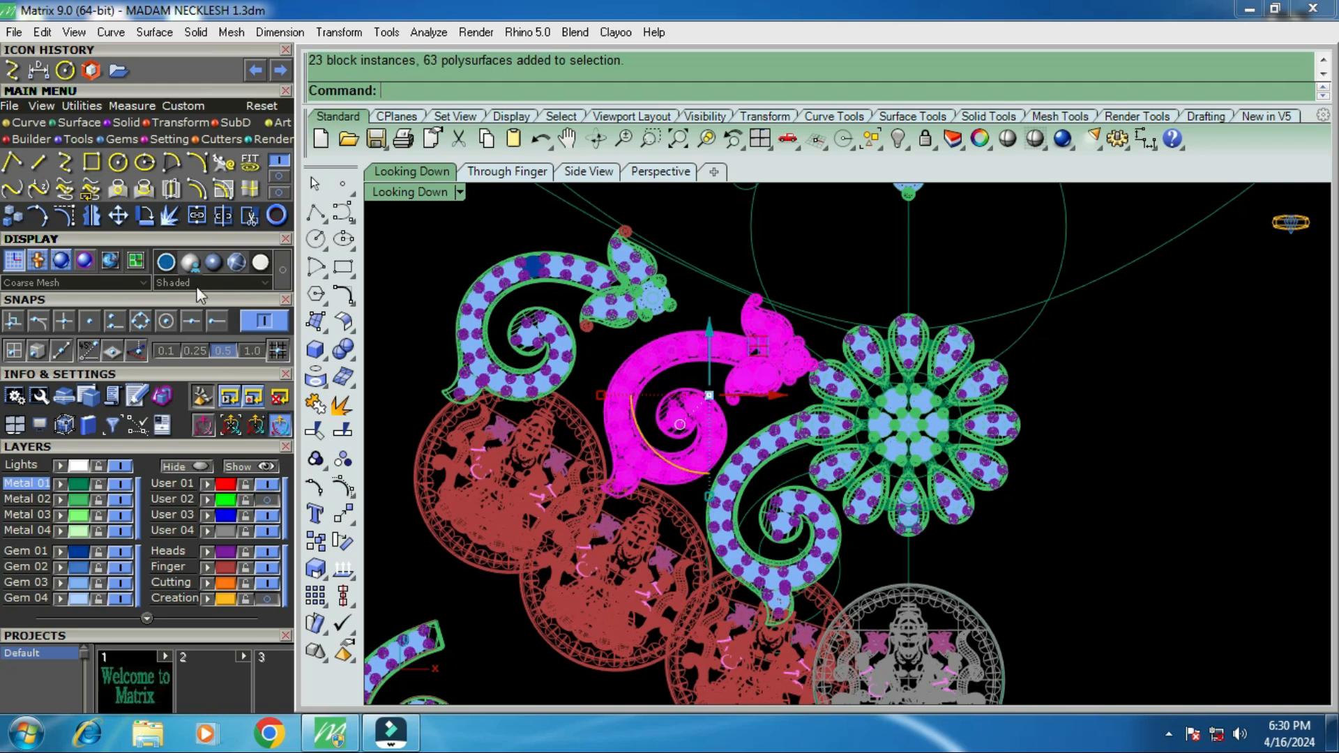
{"action": "left_click", "coordinate": [145, 216]}
{"action": "left_click", "coordinate": [635, 437]}
{"action": "scroll", "coordinate": [834, 365], "scroll_direction": "up", "scroll_amount": 2}
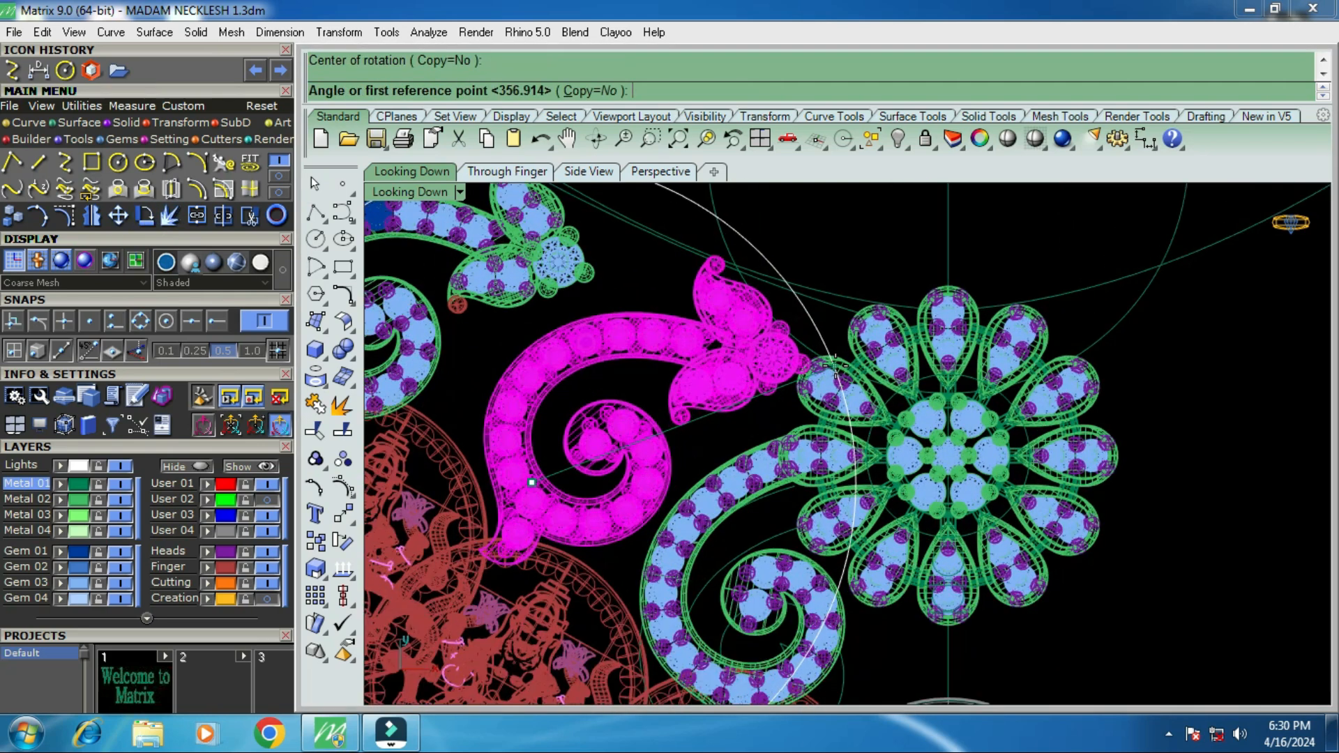
{"action": "scroll", "coordinate": [834, 365], "scroll_direction": "up", "scroll_amount": 2}
{"action": "left_click", "coordinate": [821, 340]}
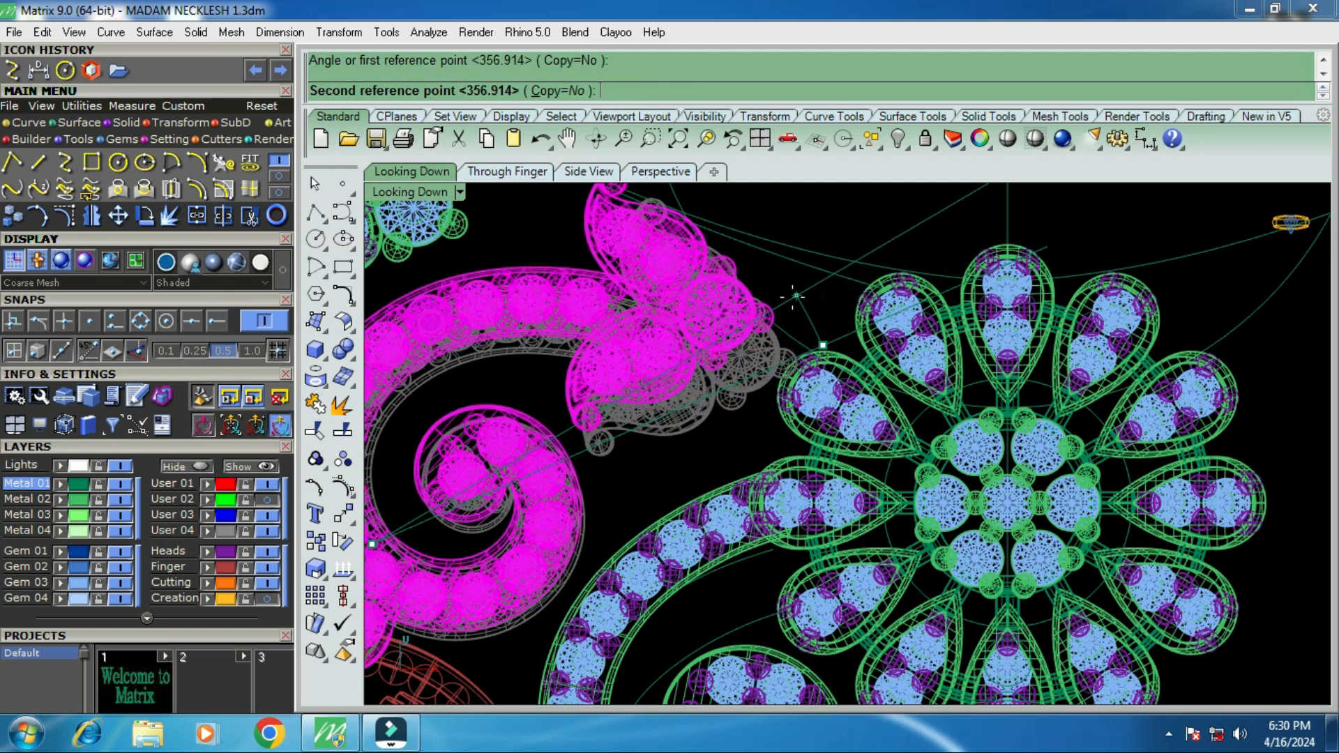
{"action": "left_click", "coordinate": [779, 345]}
{"action": "scroll", "coordinate": [784, 391], "scroll_direction": "down", "scroll_amount": 5}
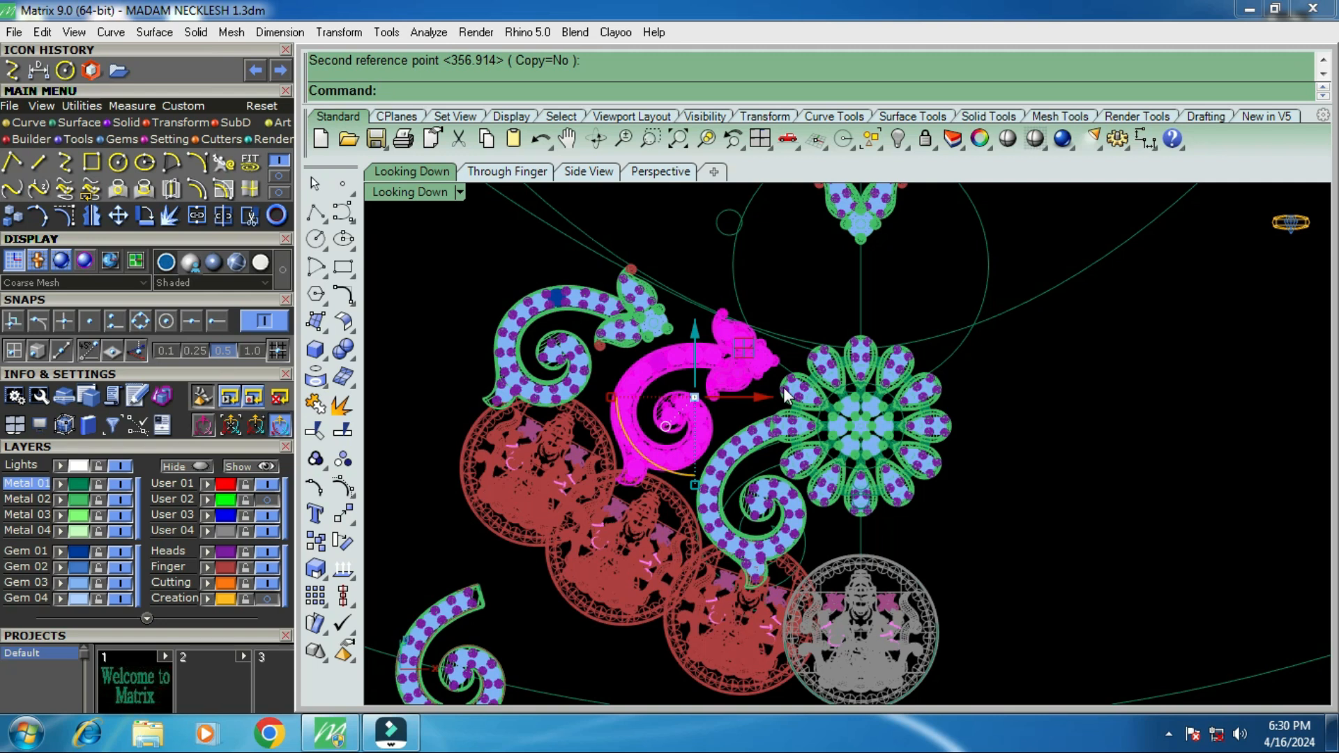
Show the original left guide curve's control points and raise its lower end point on the centreline to the new curve's level.
{"action": "scroll", "coordinate": [846, 517], "scroll_direction": "down", "scroll_amount": 5}
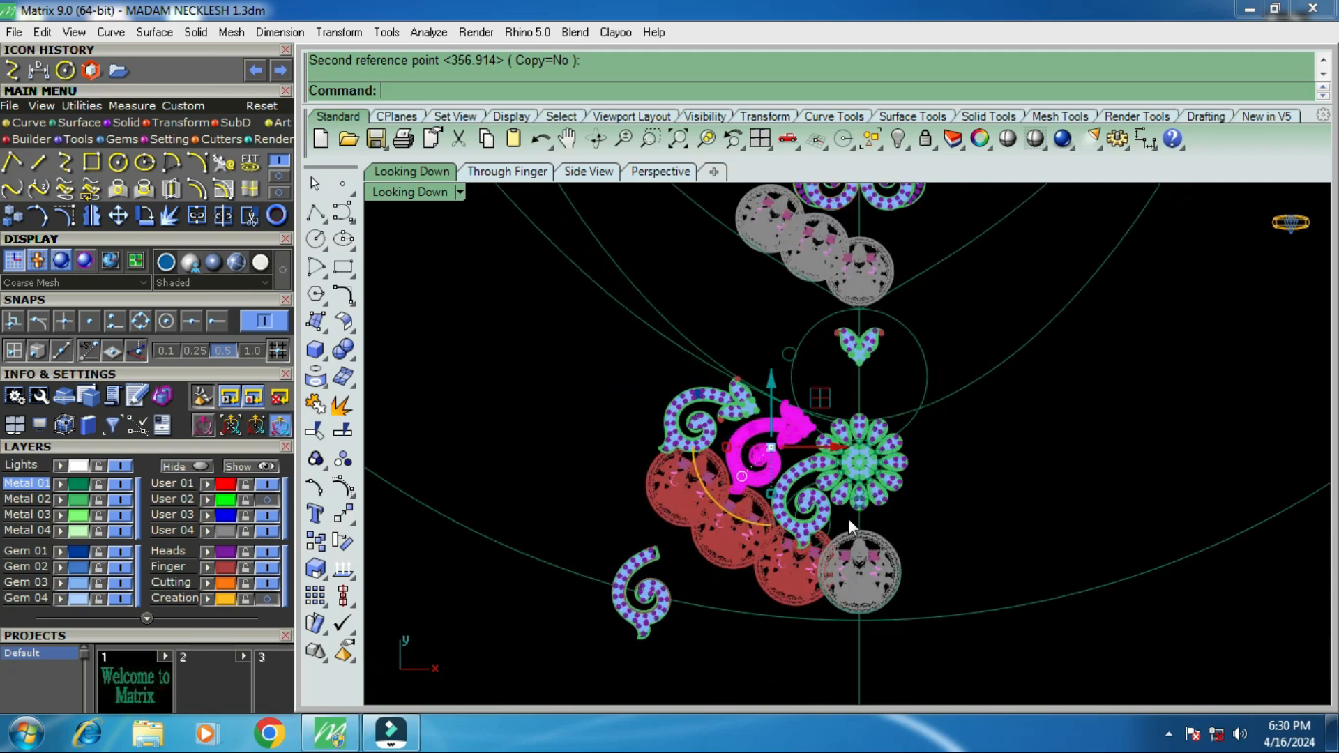
{"action": "scroll", "coordinate": [739, 388], "scroll_direction": "up", "scroll_amount": 4}
{"action": "left_click", "coordinate": [708, 398]}
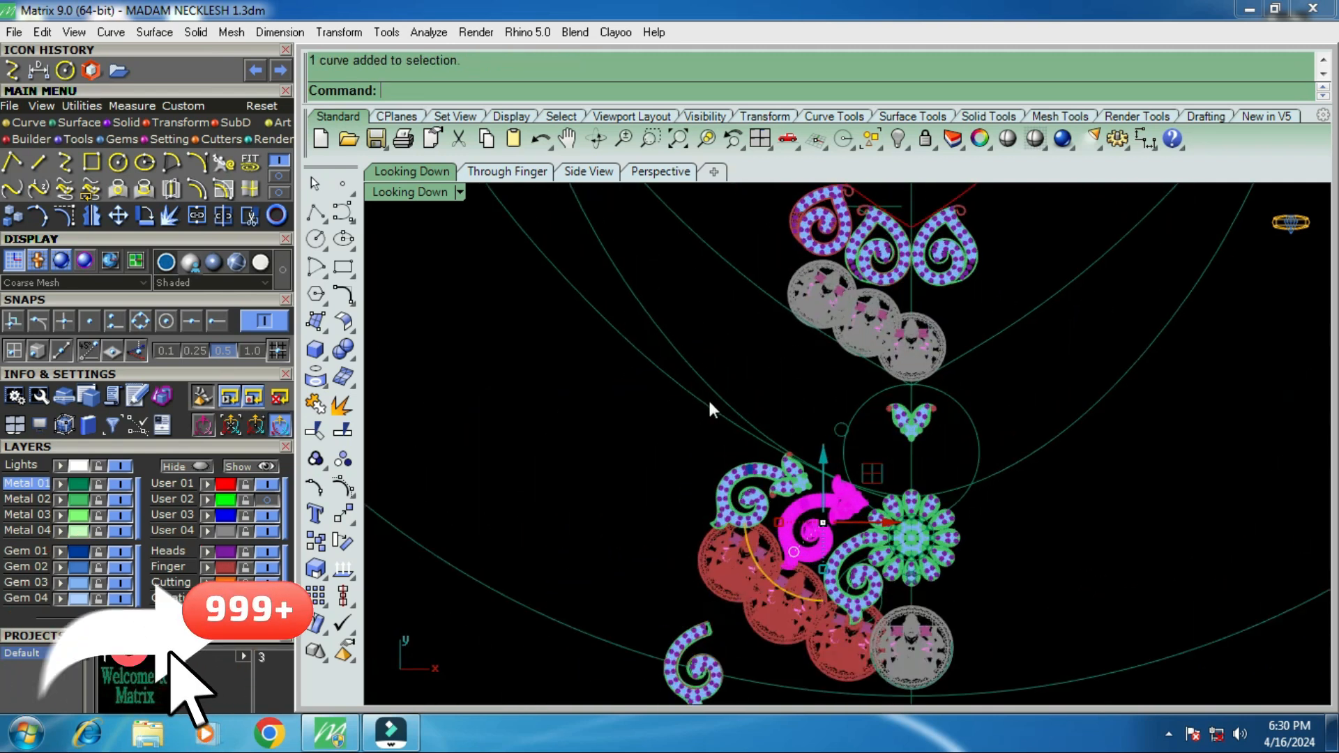
{"action": "scroll", "coordinate": [911, 496], "scroll_direction": "up", "scroll_amount": 2}
{"action": "scroll", "coordinate": [912, 502], "scroll_direction": "up", "scroll_amount": 3}
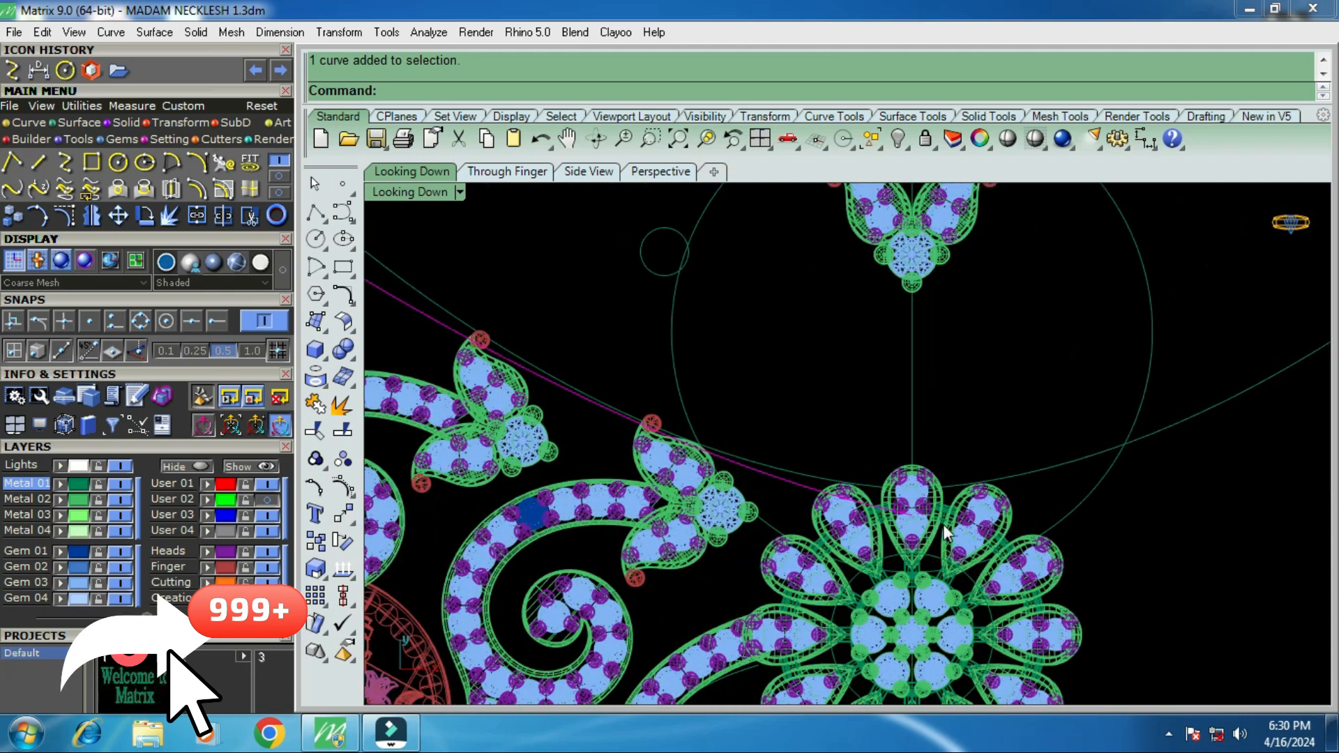
{"action": "left_click", "coordinate": [68, 216]}
{"action": "scroll", "coordinate": [865, 439], "scroll_direction": "up", "scroll_amount": 3}
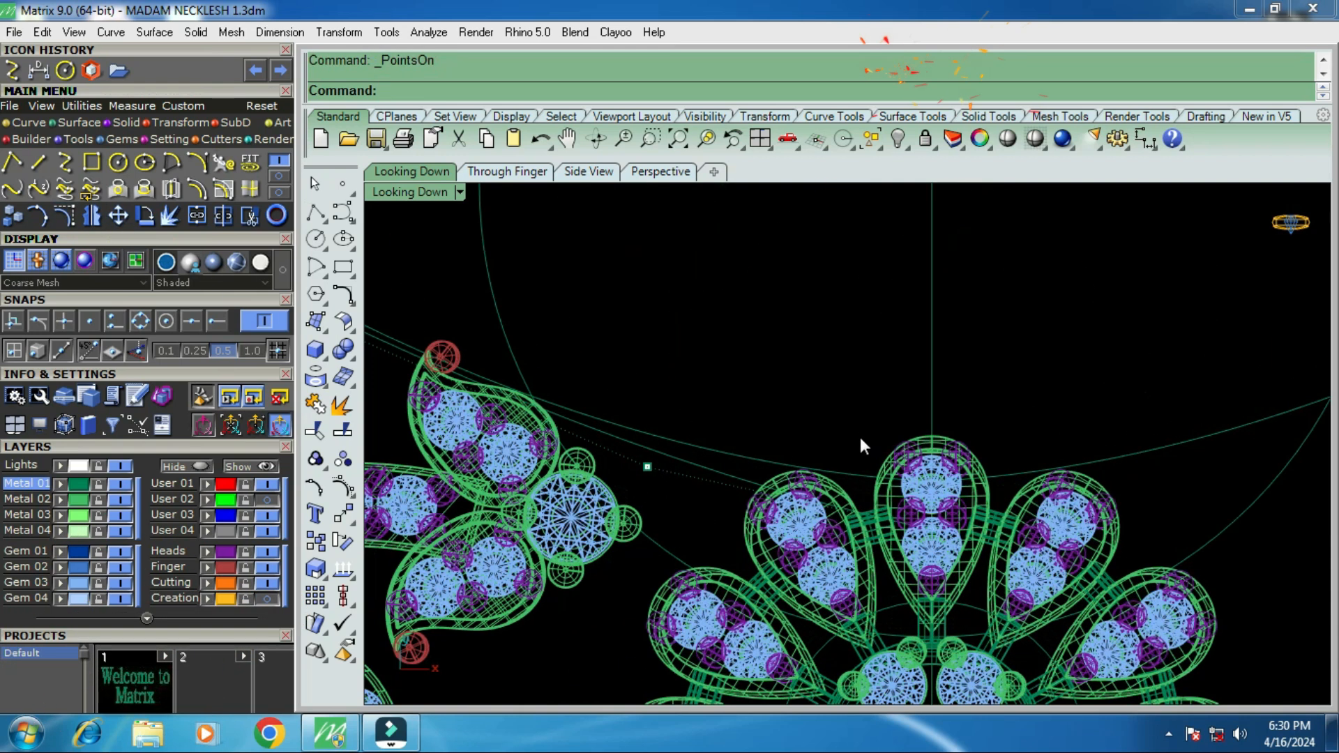
{"action": "left_click_drag", "start_coordinate": [852, 402], "coordinate": [974, 532]}
{"action": "left_click_drag", "start_coordinate": [930, 476], "coordinate": [939, 419]}
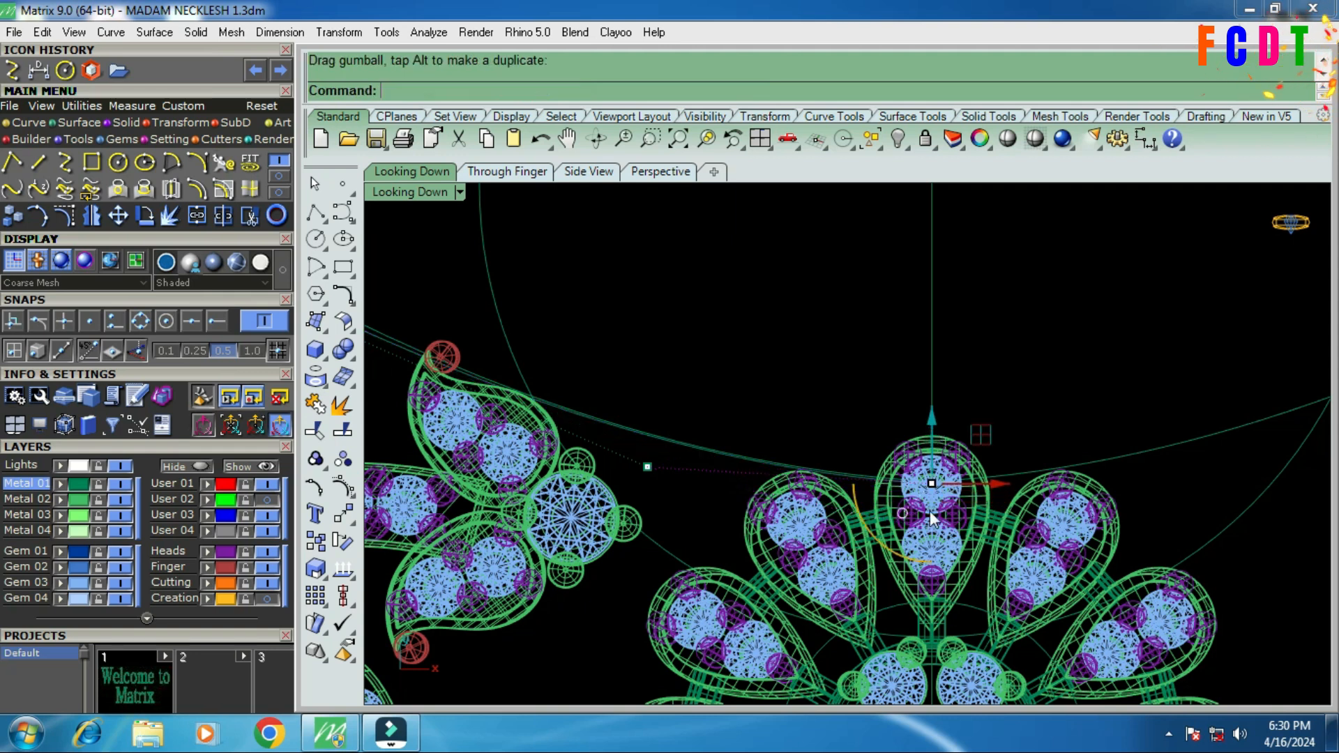
Delete the newly traced guide curve and its mirrored copy, keeping the original left guide curve.
{"action": "scroll", "coordinate": [794, 517], "scroll_direction": "down", "scroll_amount": 5}
{"action": "scroll", "coordinate": [758, 516], "scroll_direction": "down", "scroll_amount": 3}
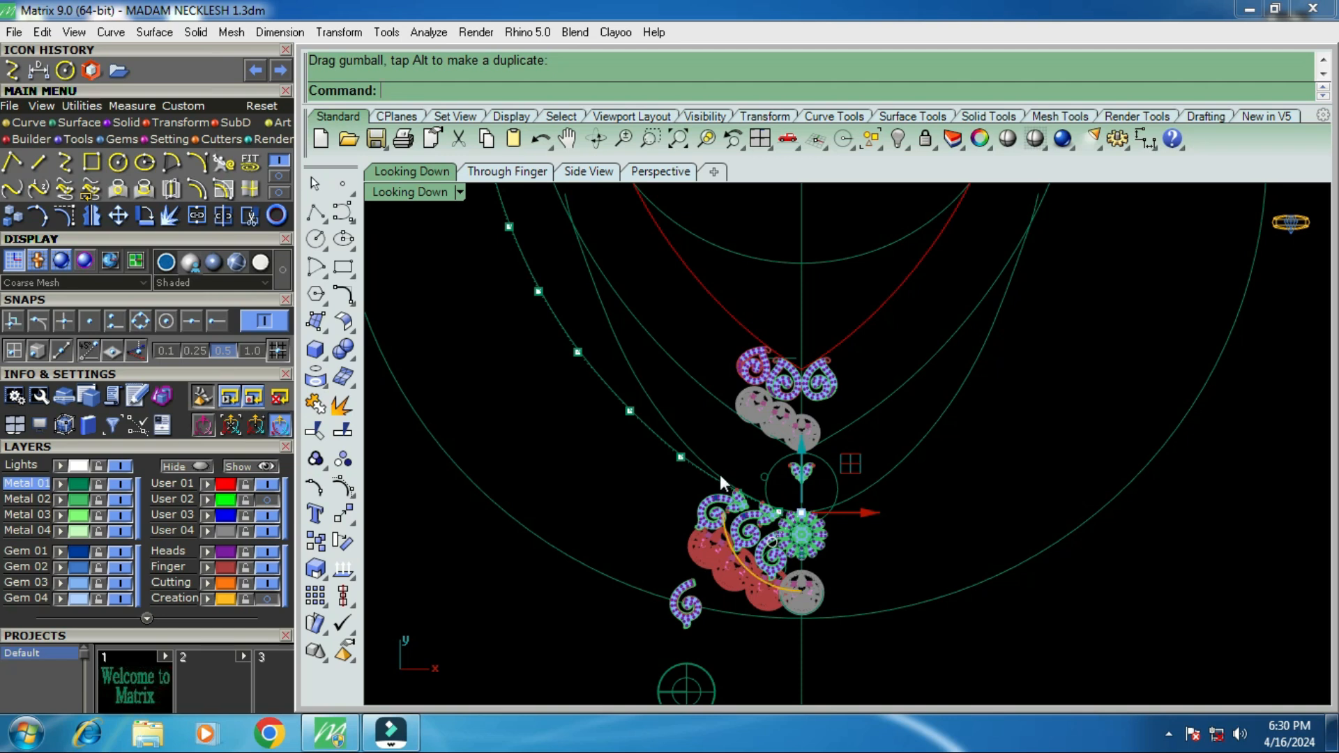
{"action": "scroll", "coordinate": [711, 467], "scroll_direction": "down", "scroll_amount": 2}
{"action": "scroll", "coordinate": [686, 450], "scroll_direction": "up", "scroll_amount": 2}
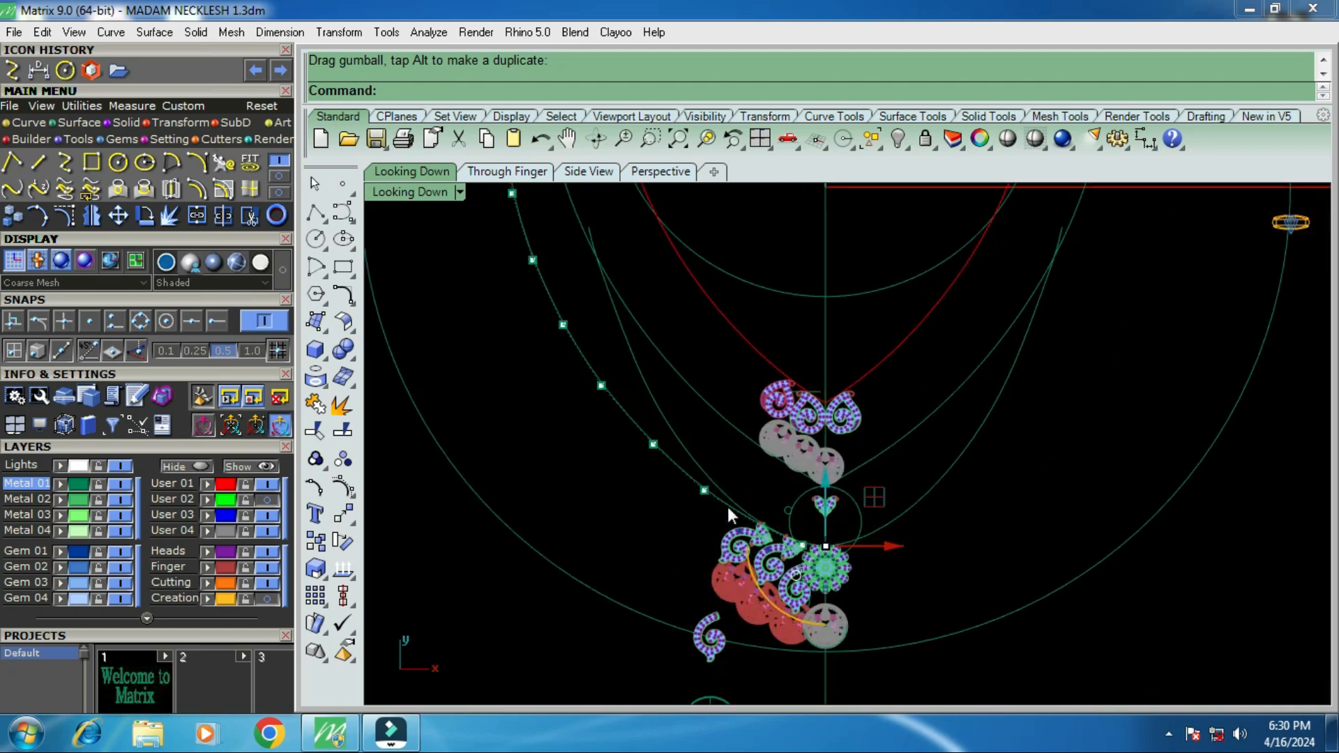
{"action": "scroll", "coordinate": [655, 446], "scroll_direction": "up", "scroll_amount": 2}
{"action": "left_click_drag", "start_coordinate": [492, 307], "coordinate": [647, 467]}
{"action": "scroll", "coordinate": [718, 476], "scroll_direction": "down", "scroll_amount": 3}
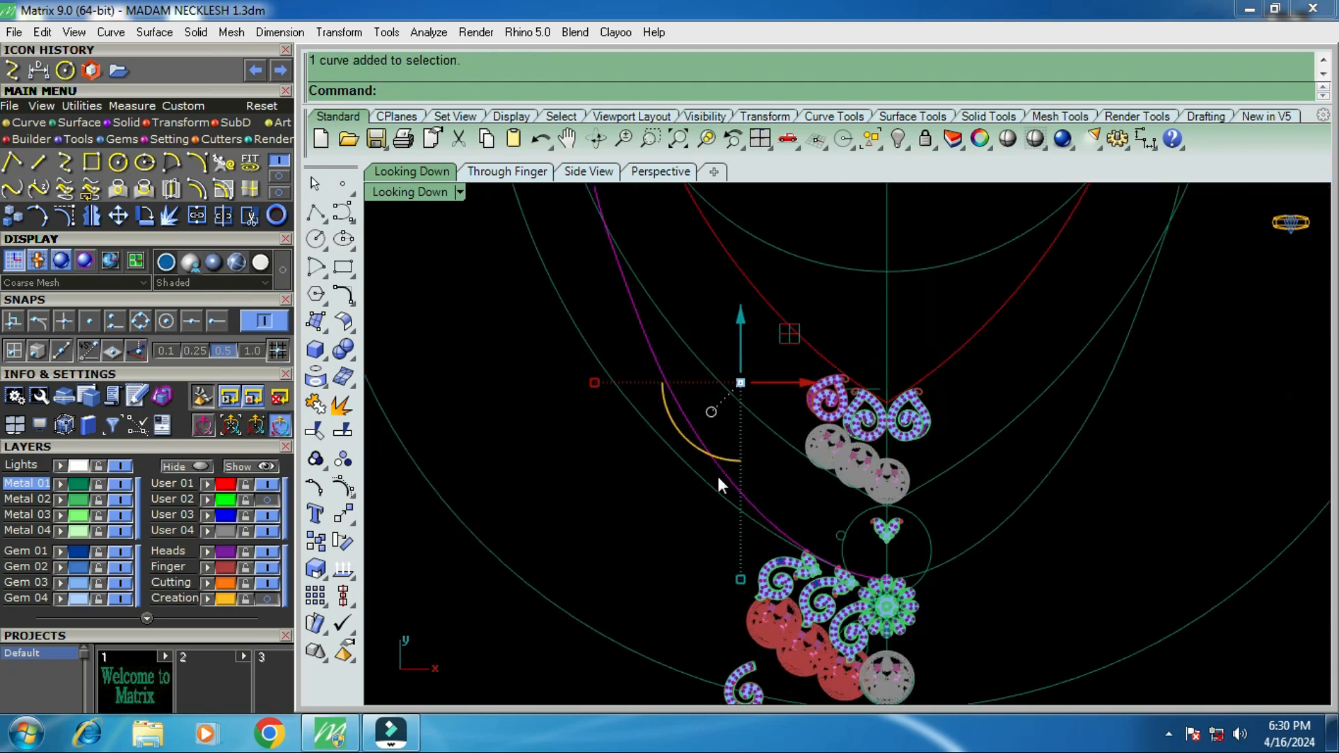
{"action": "scroll", "coordinate": [717, 475], "scroll_direction": "up", "scroll_amount": 2}
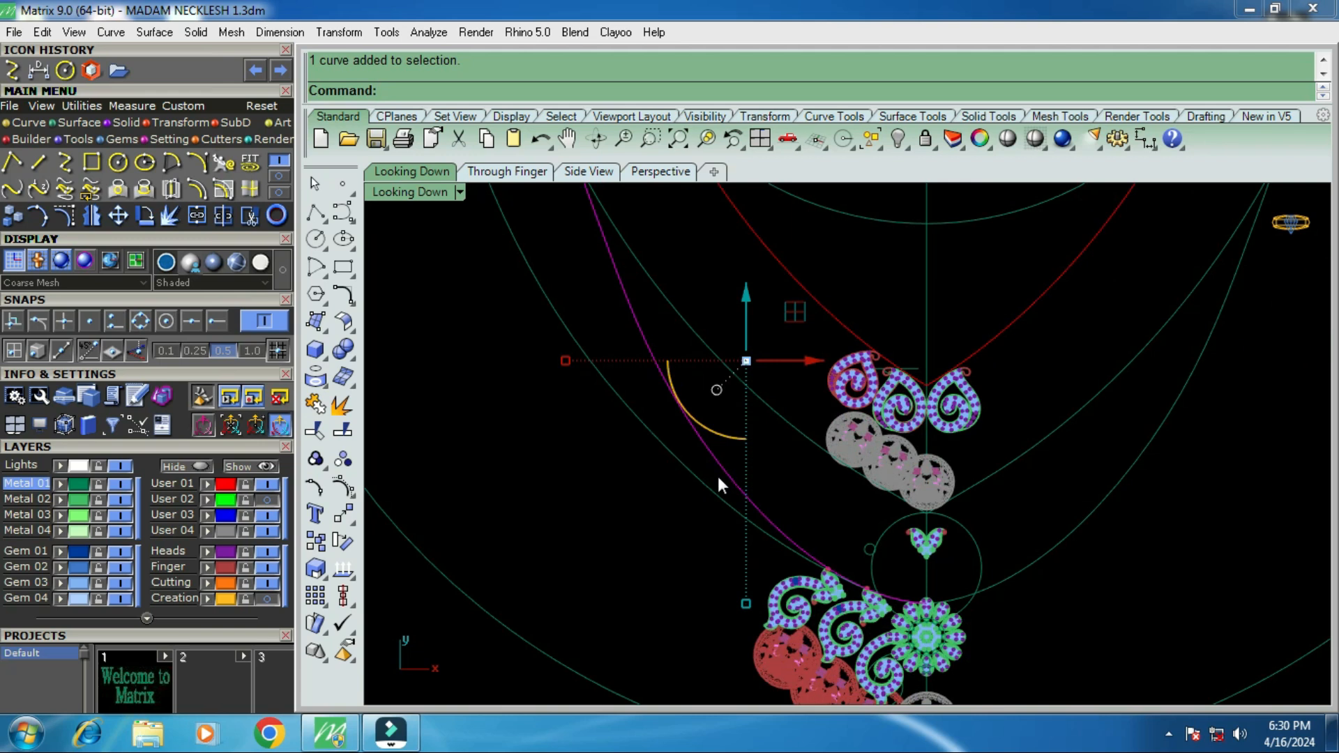
{"action": "key", "text": "Delete"}
{"action": "left_click", "coordinate": [1038, 558]}
{"action": "key", "text": "Delete"}
{"action": "scroll", "coordinate": [935, 541], "scroll_direction": "down", "scroll_amount": 2}
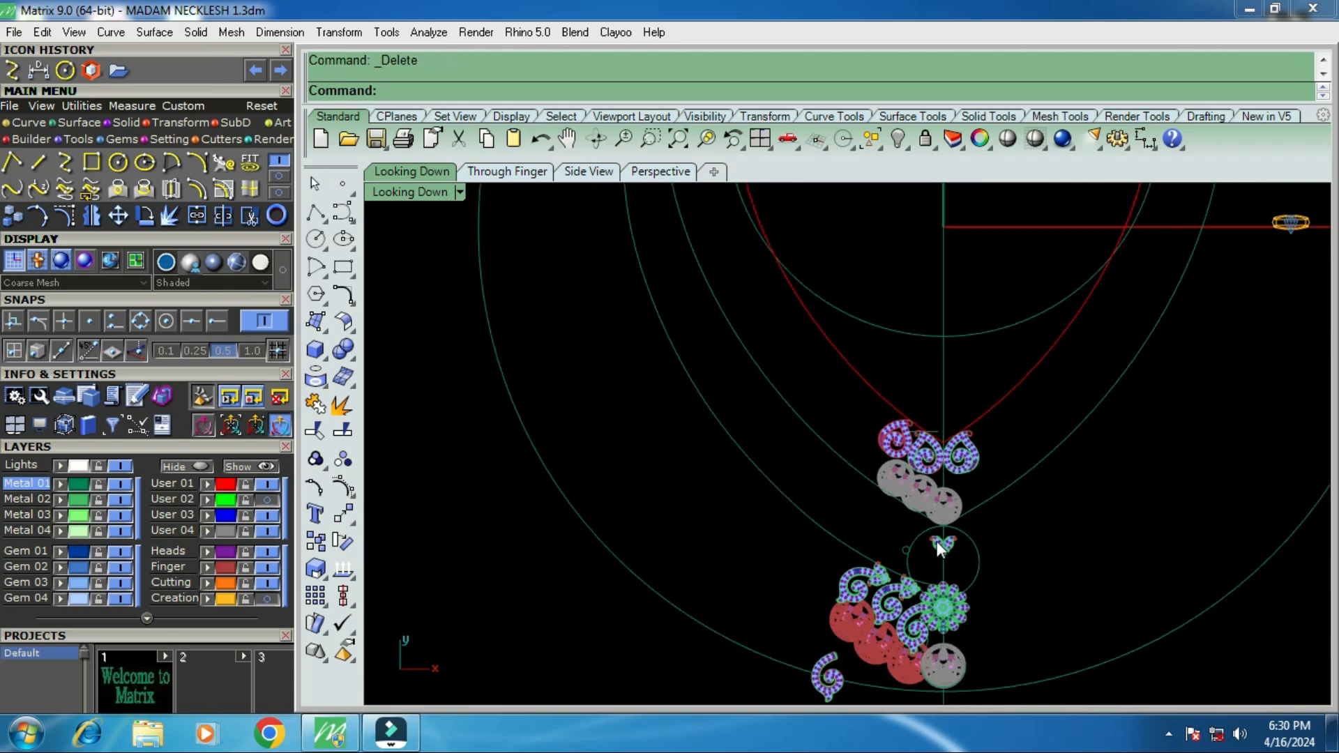
Show the left guide curve's control points and nudge the two just above the scrolls to smooth the lower bend.
{"action": "left_click", "coordinate": [836, 534]}
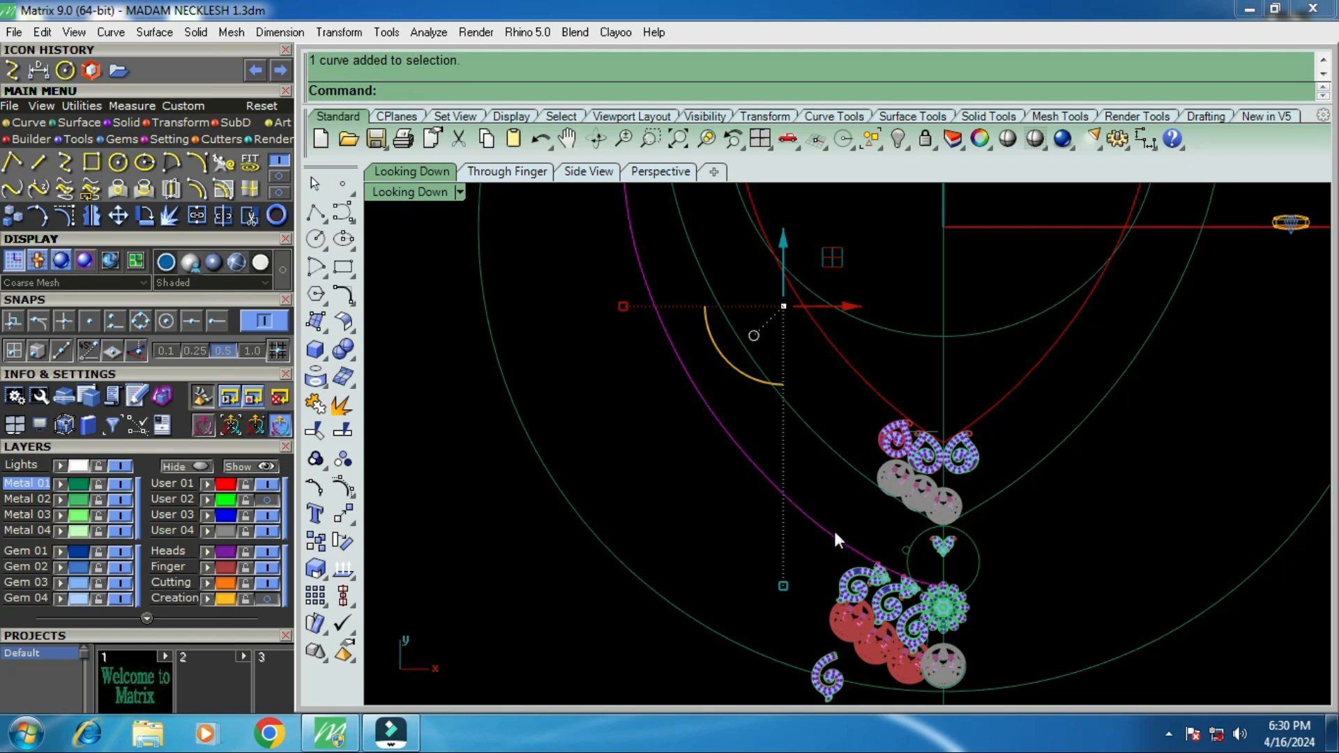
{"action": "scroll", "coordinate": [860, 537], "scroll_direction": "up", "scroll_amount": 1}
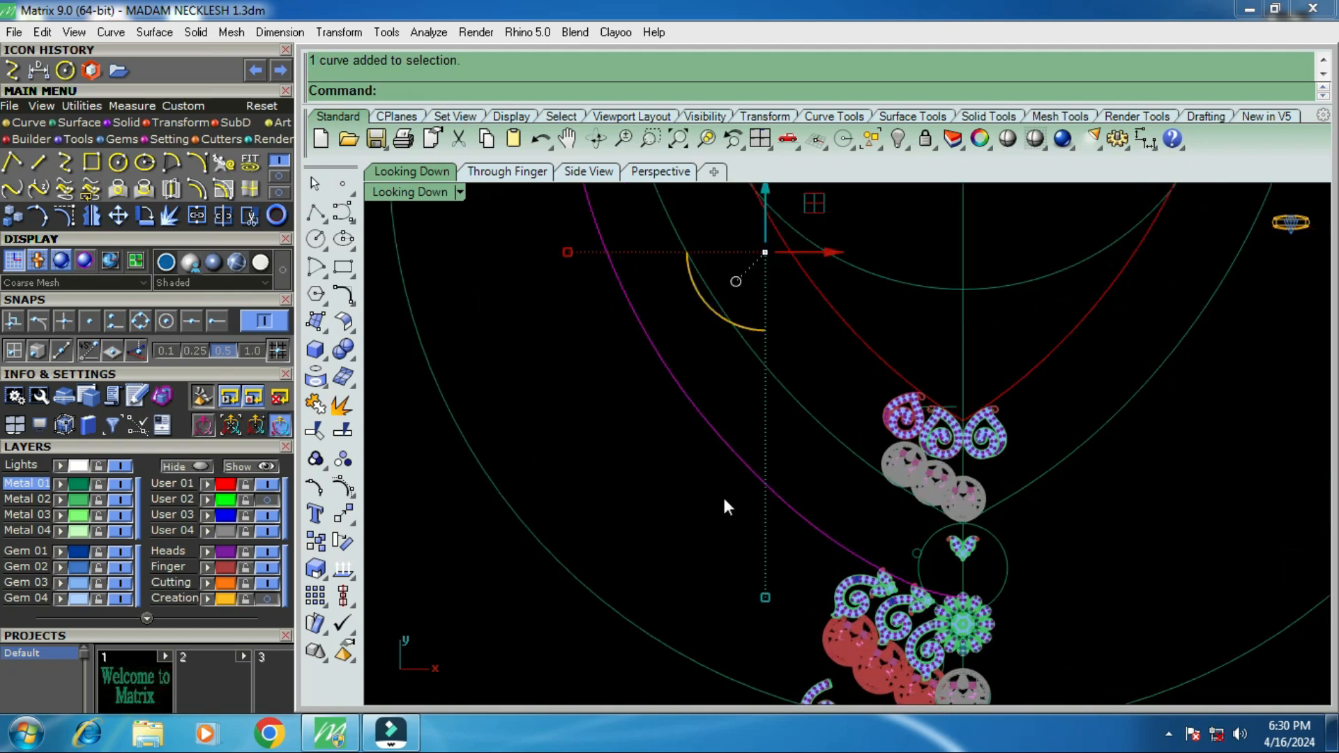
{"action": "left_click", "coordinate": [65, 217]}
{"action": "scroll", "coordinate": [813, 528], "scroll_direction": "up", "scroll_amount": 2}
{"action": "left_click_drag", "start_coordinate": [776, 465], "coordinate": [941, 627]}
{"action": "scroll", "coordinate": [868, 541], "scroll_direction": "up", "scroll_amount": 1}
{"action": "scroll", "coordinate": [867, 541], "scroll_direction": "up", "scroll_amount": 2}
{"action": "left_click_drag", "start_coordinate": [831, 474], "coordinate": [834, 480]}
{"action": "scroll", "coordinate": [912, 530], "scroll_direction": "down", "scroll_amount": 2}
{"action": "scroll", "coordinate": [913, 530], "scroll_direction": "down", "scroll_amount": 2}
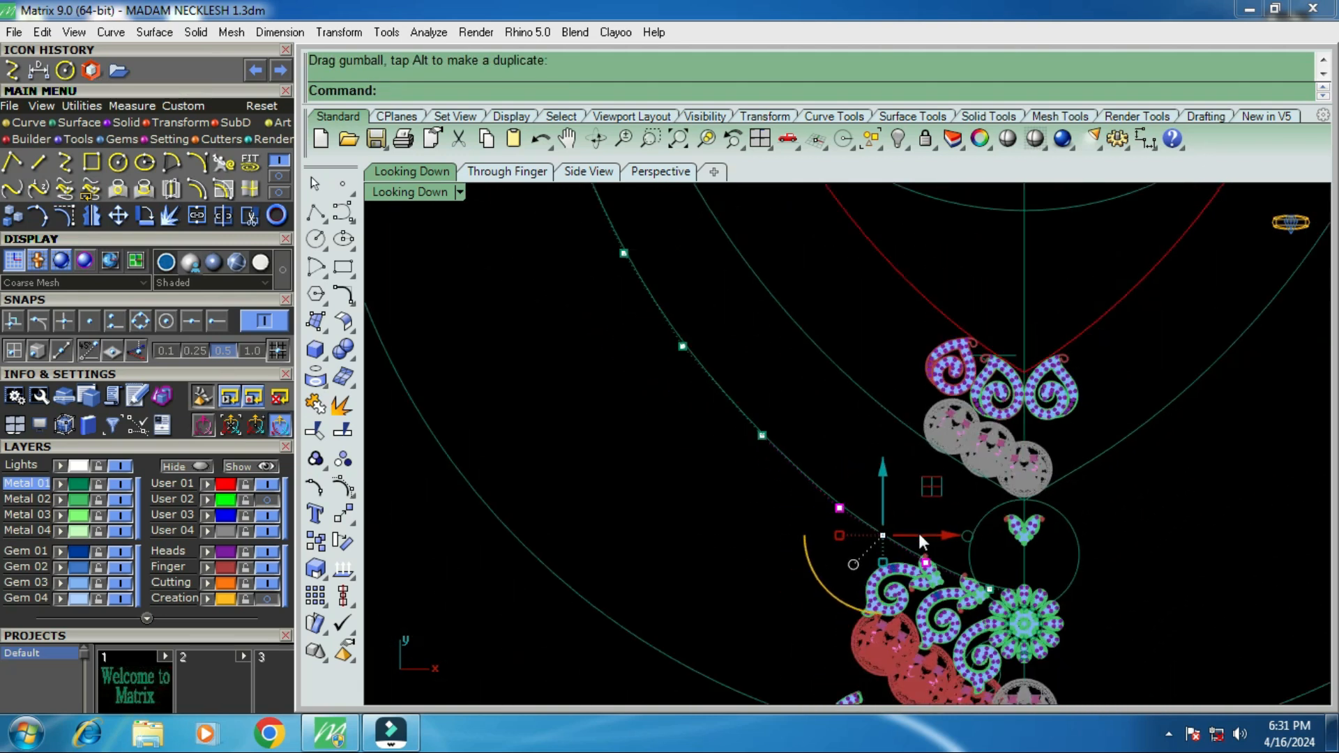
Nudge the next pair of control points further up the left guide curve to even out its lower-middle section.
{"action": "scroll", "coordinate": [801, 478], "scroll_direction": "down", "scroll_amount": 1}
{"action": "scroll", "coordinate": [721, 396], "scroll_direction": "up", "scroll_amount": 2}
{"action": "left_click_drag", "start_coordinate": [712, 404], "coordinate": [872, 557]}
{"action": "scroll", "coordinate": [798, 429], "scroll_direction": "up", "scroll_amount": 2}
{"action": "left_click_drag", "start_coordinate": [782, 427], "coordinate": [928, 579]}
{"action": "scroll", "coordinate": [814, 457], "scroll_direction": "down", "scroll_amount": 5}
{"action": "left_click", "coordinate": [841, 520]}
{"action": "scroll", "coordinate": [841, 520], "scroll_direction": "up", "scroll_amount": 2}
{"action": "scroll", "coordinate": [851, 475], "scroll_direction": "up", "scroll_amount": 2}
{"action": "left_click_drag", "start_coordinate": [856, 474], "coordinate": [856, 474]}
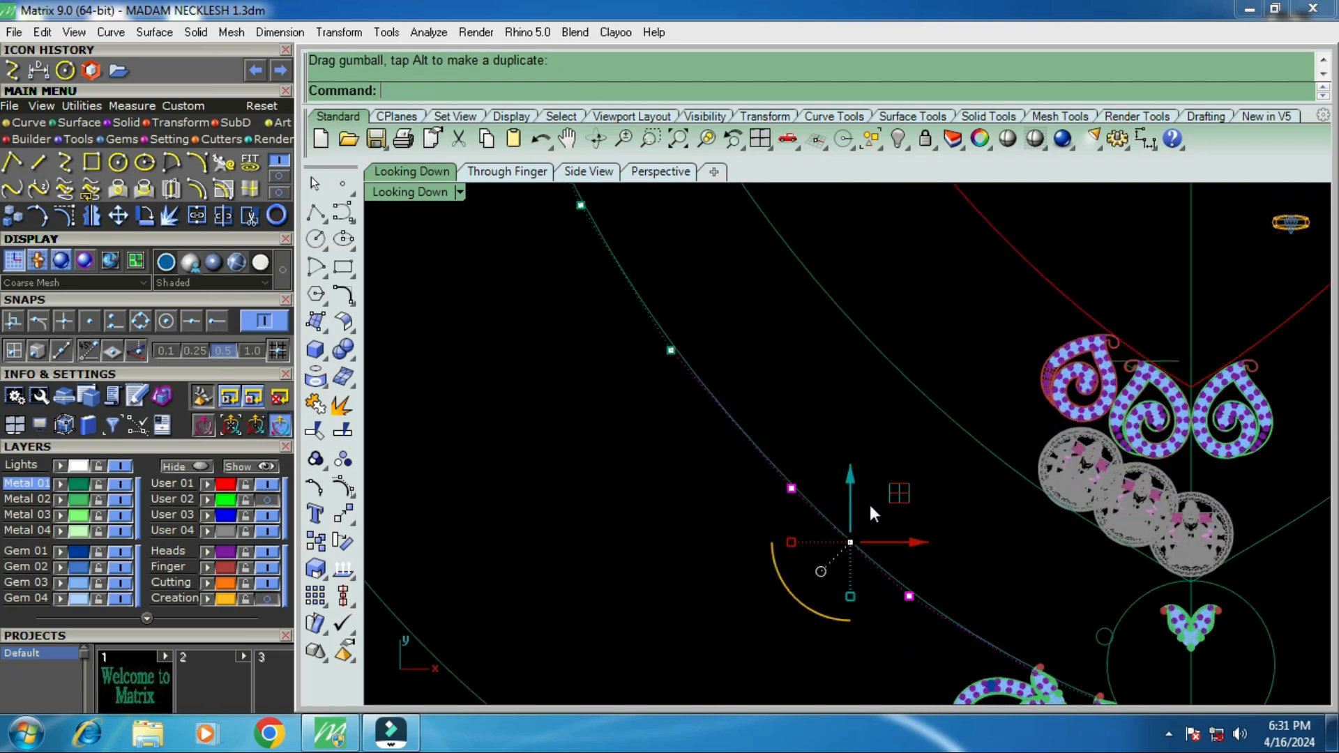
{"action": "left_click", "coordinate": [869, 505]}
Adjust the control points higher up the left guide curve to smooth its side, and hide the control points.
{"action": "scroll", "coordinate": [868, 505], "scroll_direction": "down", "scroll_amount": 10}
{"action": "scroll", "coordinate": [747, 336], "scroll_direction": "up", "scroll_amount": 2}
{"action": "scroll", "coordinate": [747, 337], "scroll_direction": "down", "scroll_amount": 2}
{"action": "left_click_drag", "start_coordinate": [707, 337], "coordinate": [805, 460]}
{"action": "scroll", "coordinate": [834, 450], "scroll_direction": "up", "scroll_amount": 2}
{"action": "scroll", "coordinate": [835, 450], "scroll_direction": "up", "scroll_amount": 2}
{"action": "left_click", "coordinate": [806, 462]}
{"action": "scroll", "coordinate": [795, 481], "scroll_direction": "down", "scroll_amount": 3}
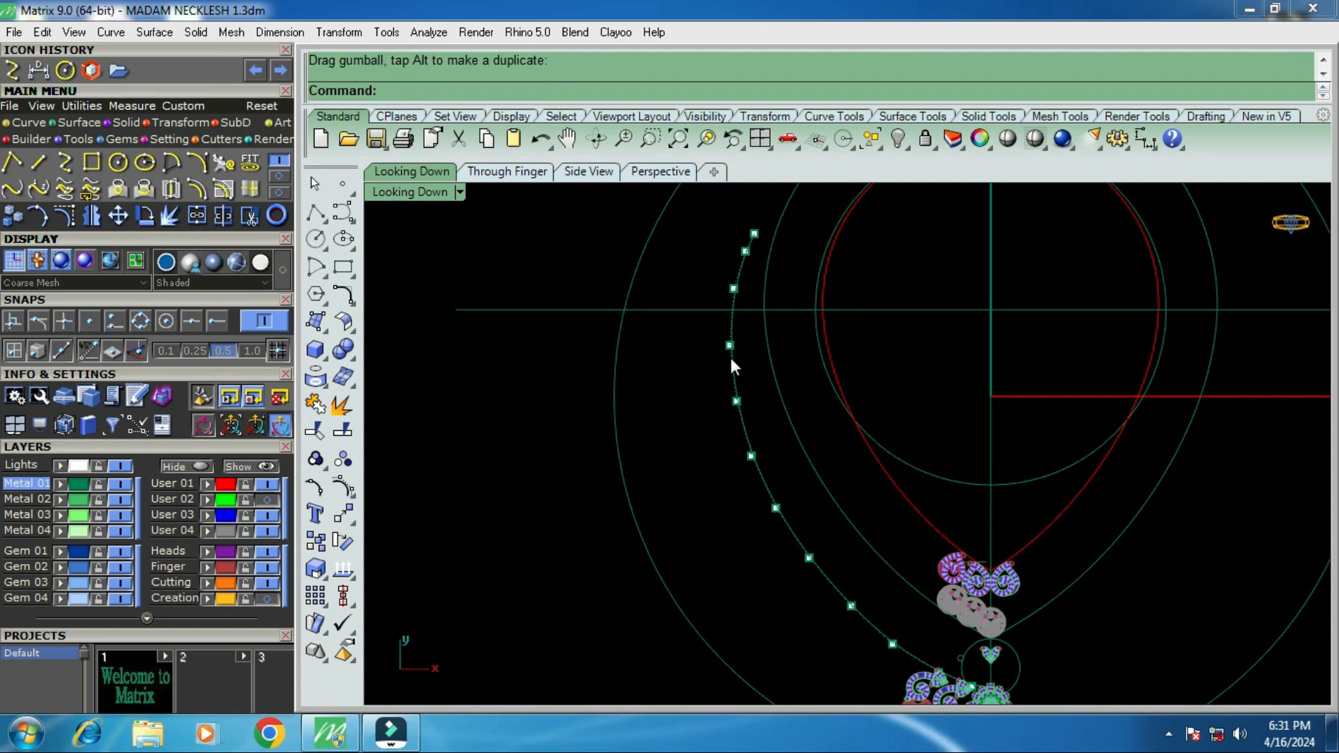
{"action": "scroll", "coordinate": [889, 575], "scroll_direction": "up", "scroll_amount": 6}
{"action": "scroll", "coordinate": [880, 543], "scroll_direction": "down", "scroll_amount": 3}
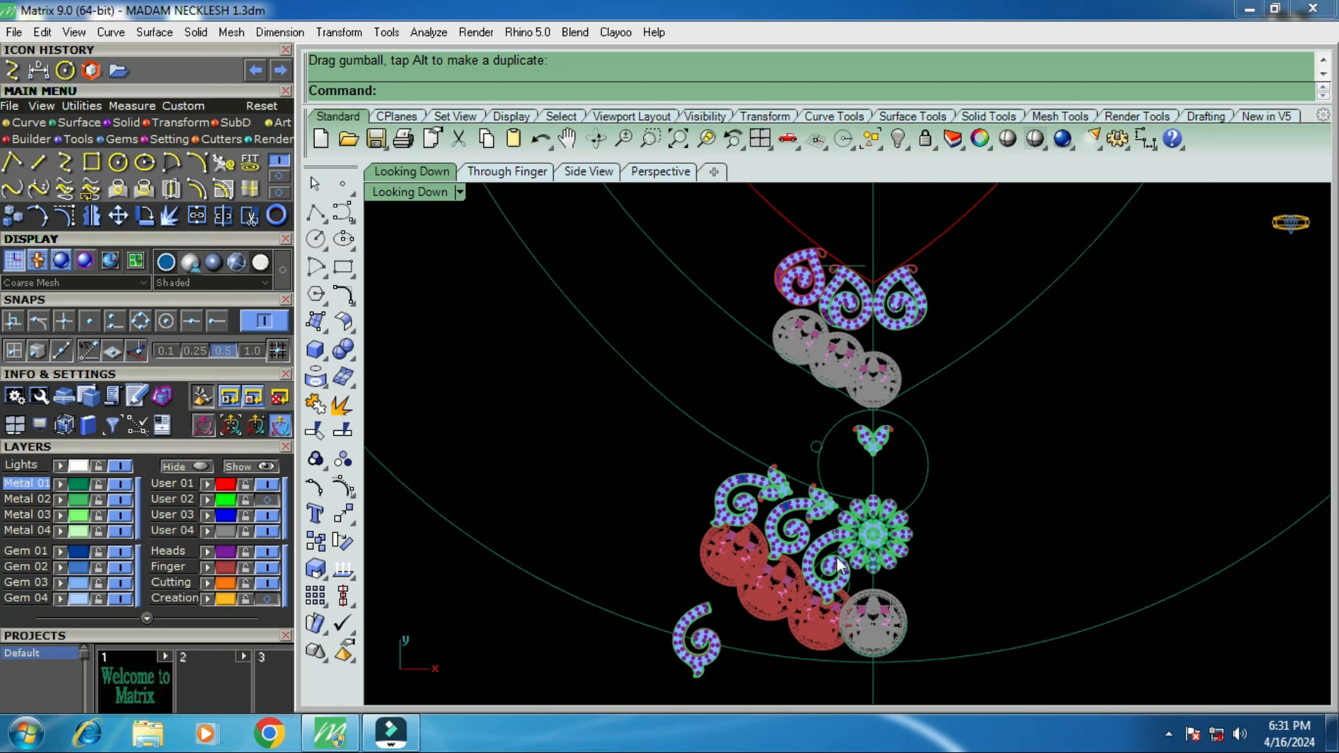
Turn on the User 02 layer to show the necklace reference photo behind the model.
{"action": "scroll", "coordinate": [833, 551], "scroll_direction": "up", "scroll_amount": 4}
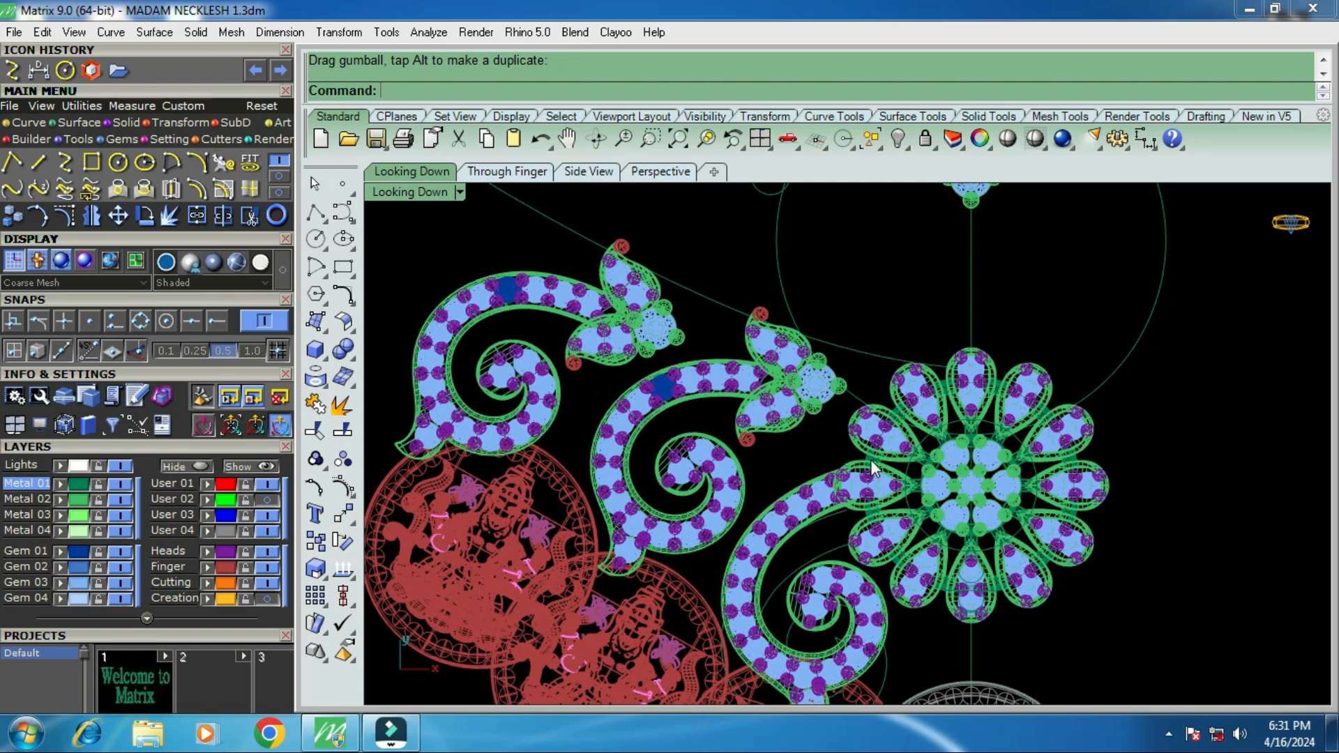
{"action": "scroll", "coordinate": [870, 450], "scroll_direction": "down", "scroll_amount": 3}
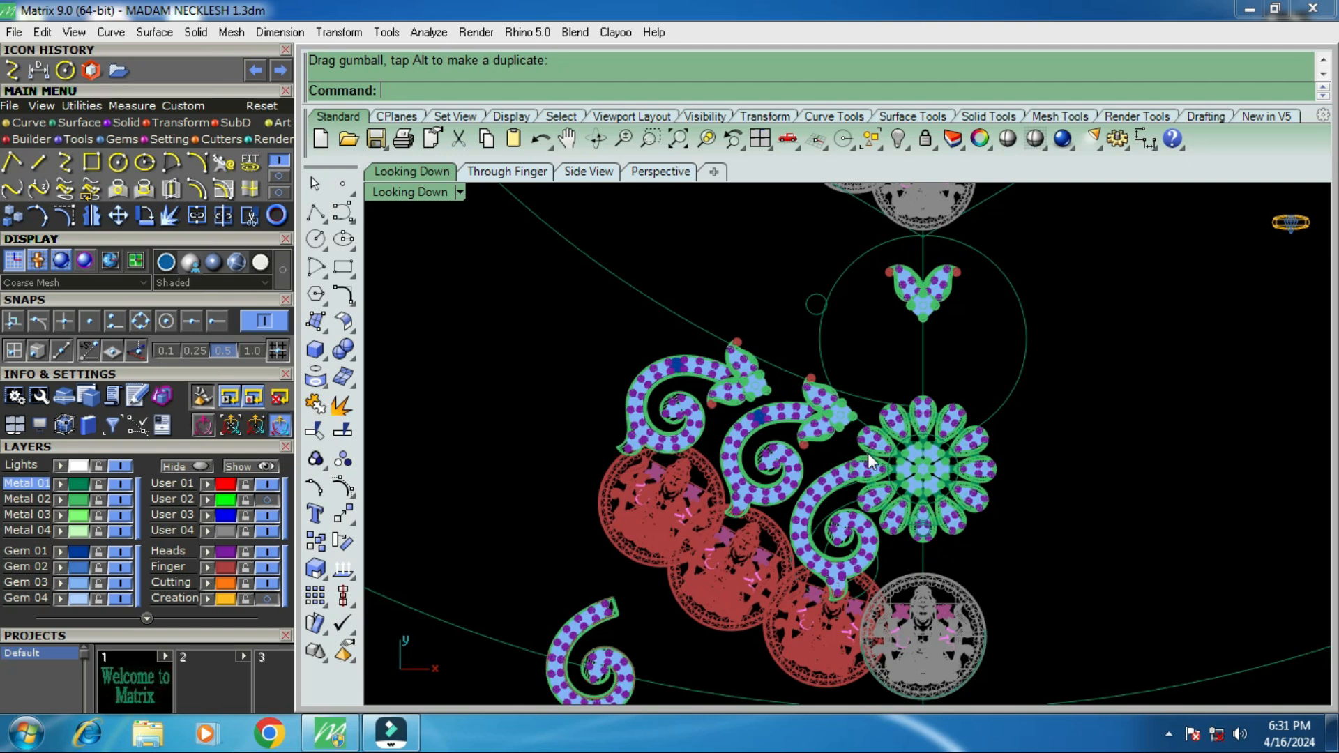
{"action": "left_click", "coordinate": [267, 499]}
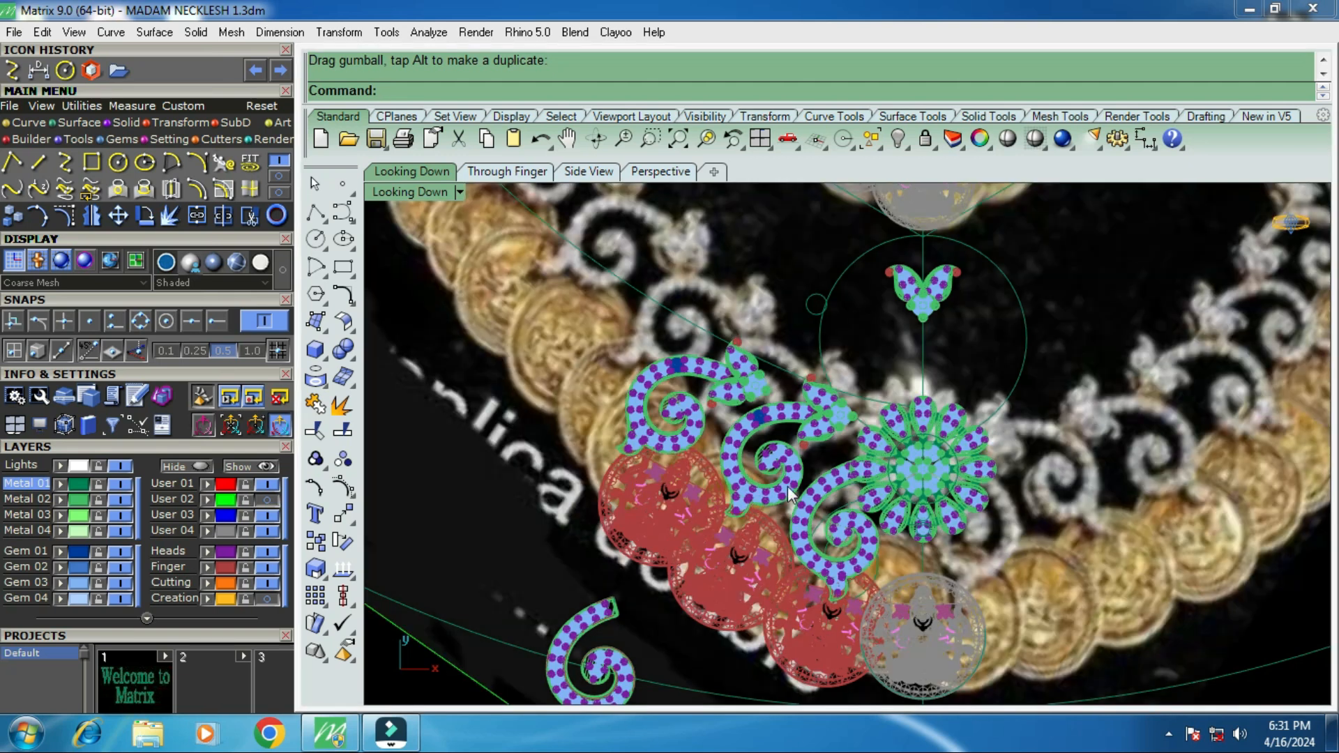
Compare the center flower and the neighboring scrolls with their arrangement in the reference photos.
{"action": "scroll", "coordinate": [781, 464], "scroll_direction": "down", "scroll_amount": 5}
{"action": "scroll", "coordinate": [780, 464], "scroll_direction": "down", "scroll_amount": 4}
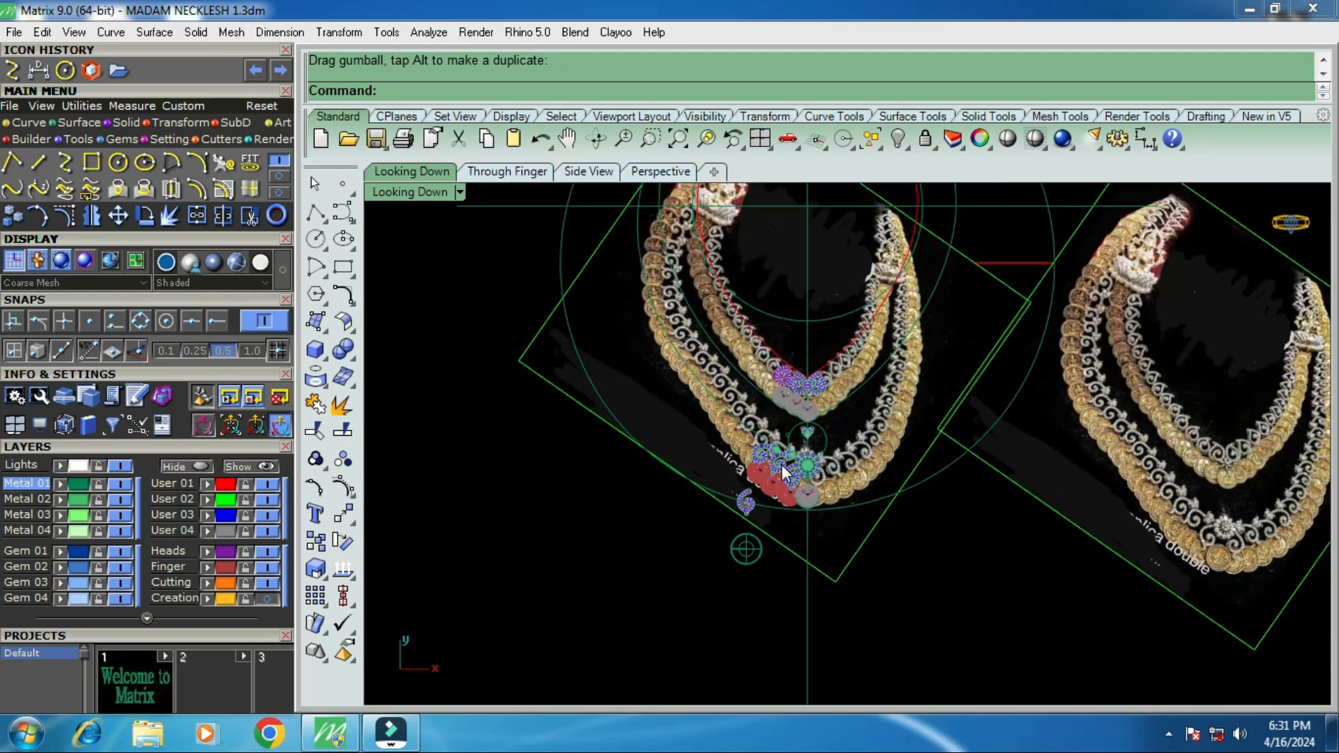
{"action": "scroll", "coordinate": [1220, 533], "scroll_direction": "up", "scroll_amount": 6}
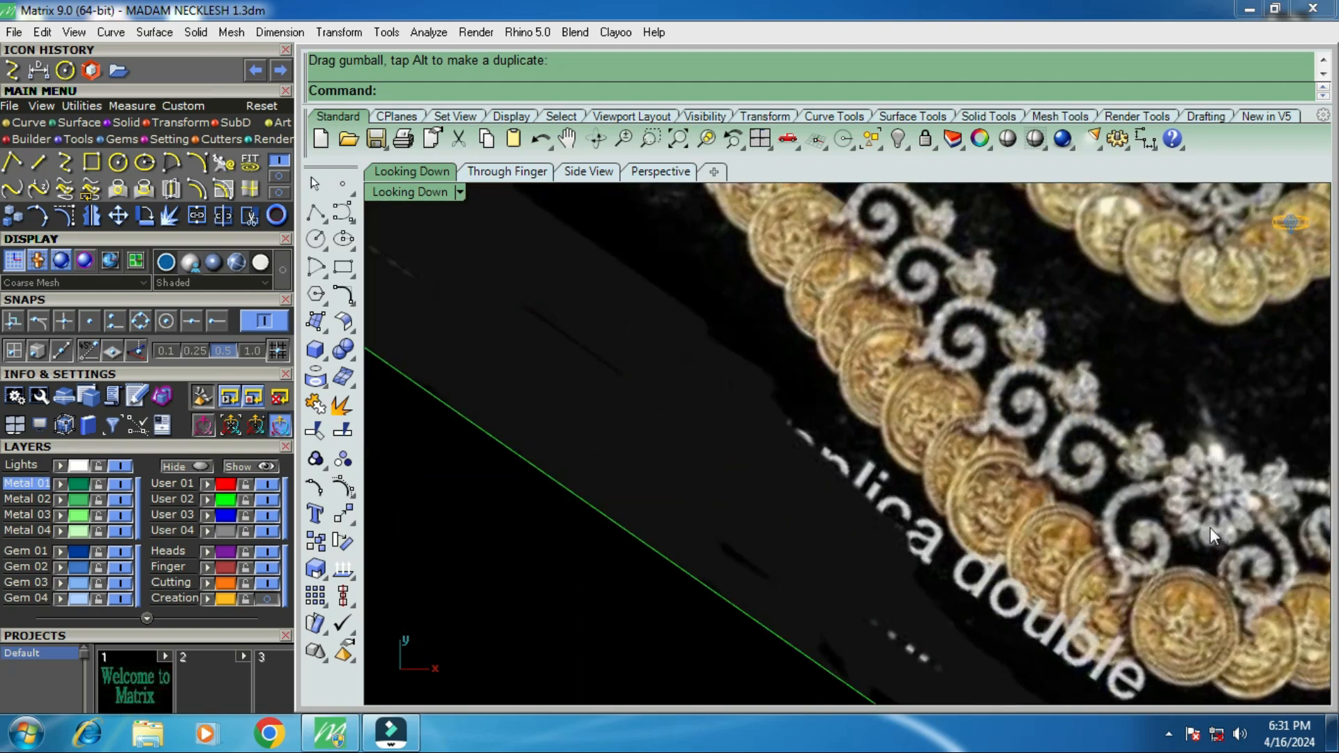
{"action": "scroll", "coordinate": [1210, 527], "scroll_direction": "up", "scroll_amount": 2}
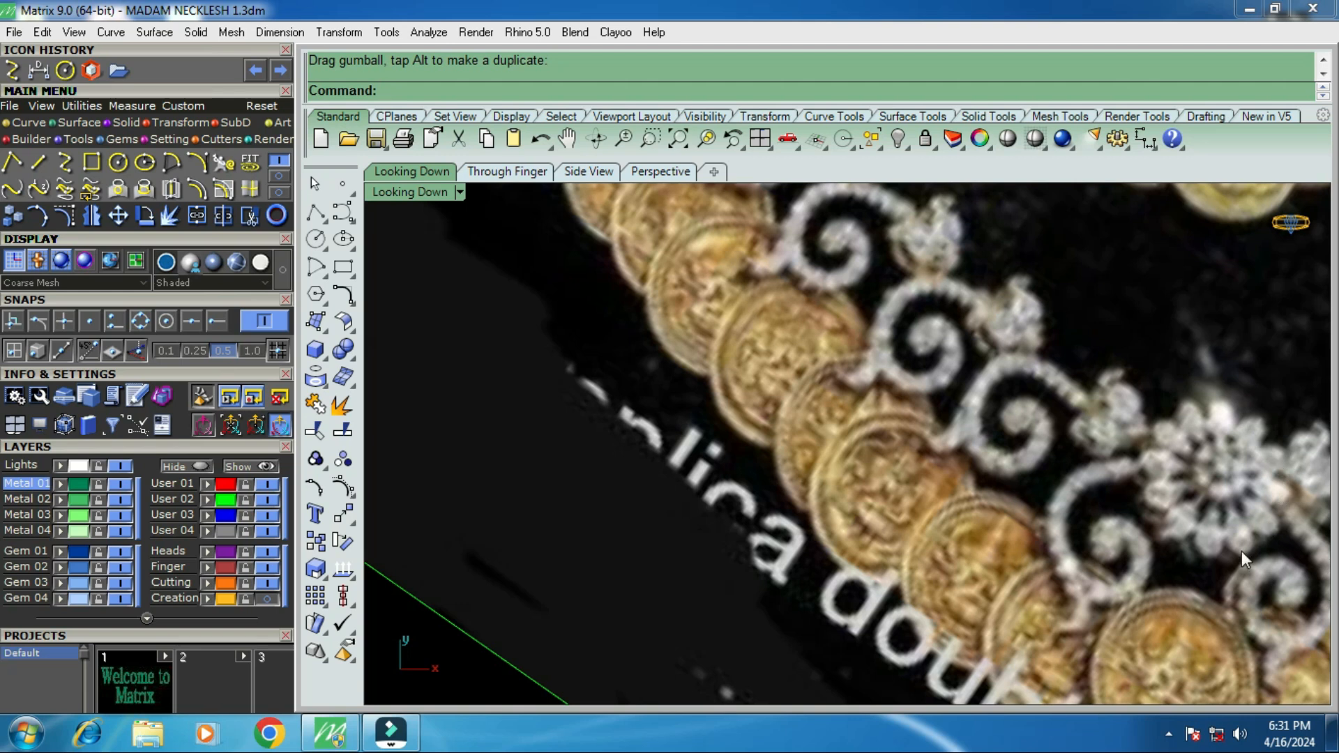
{"action": "scroll", "coordinate": [1138, 504], "scroll_direction": "down", "scroll_amount": 6}
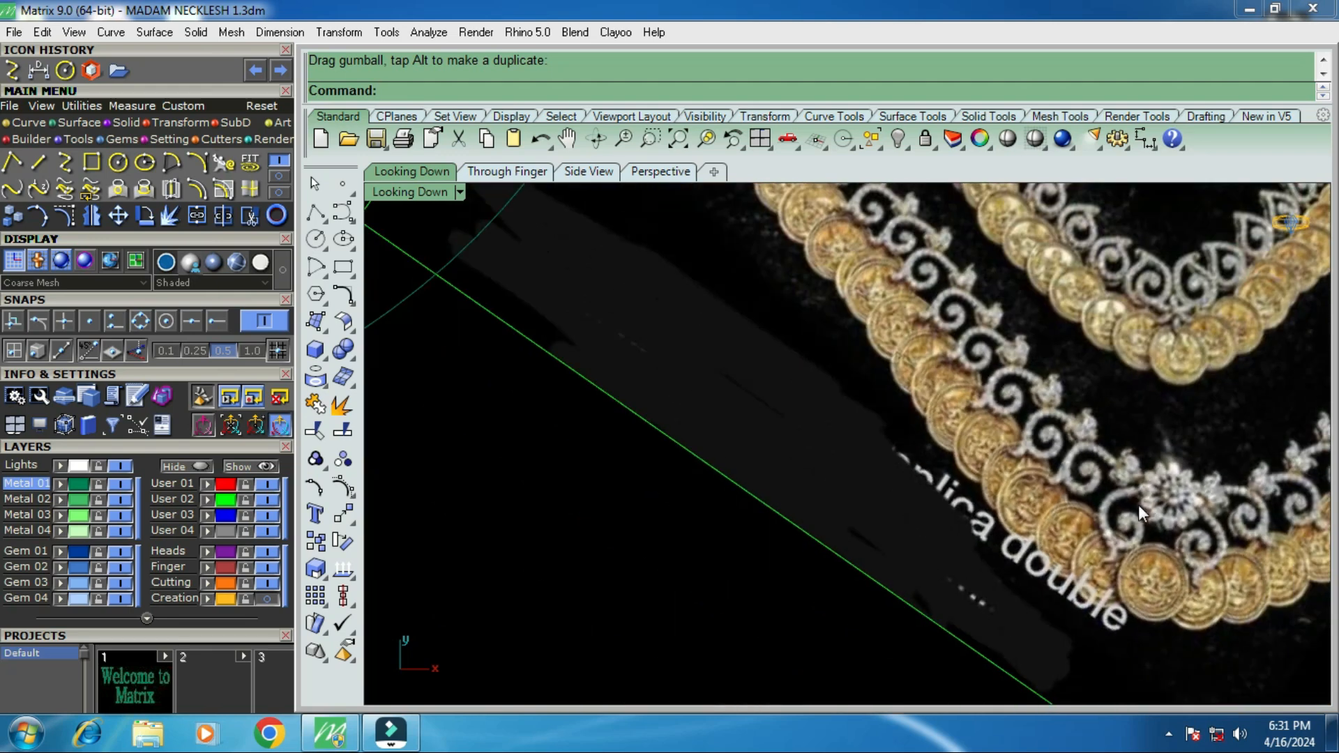
{"action": "scroll", "coordinate": [810, 471], "scroll_direction": "up", "scroll_amount": 2}
{"action": "scroll", "coordinate": [810, 470], "scroll_direction": "up", "scroll_amount": 6}
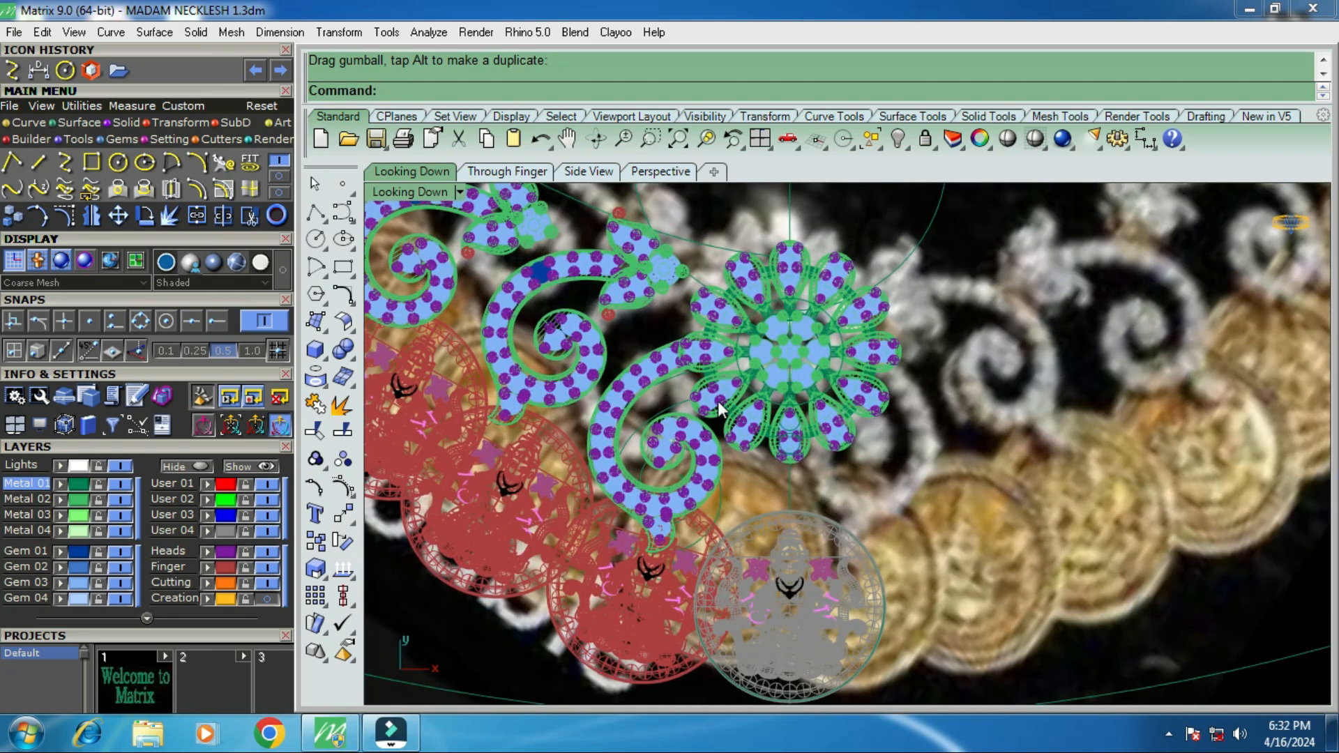
{"action": "scroll", "coordinate": [751, 433], "scroll_direction": "down", "scroll_amount": 2}
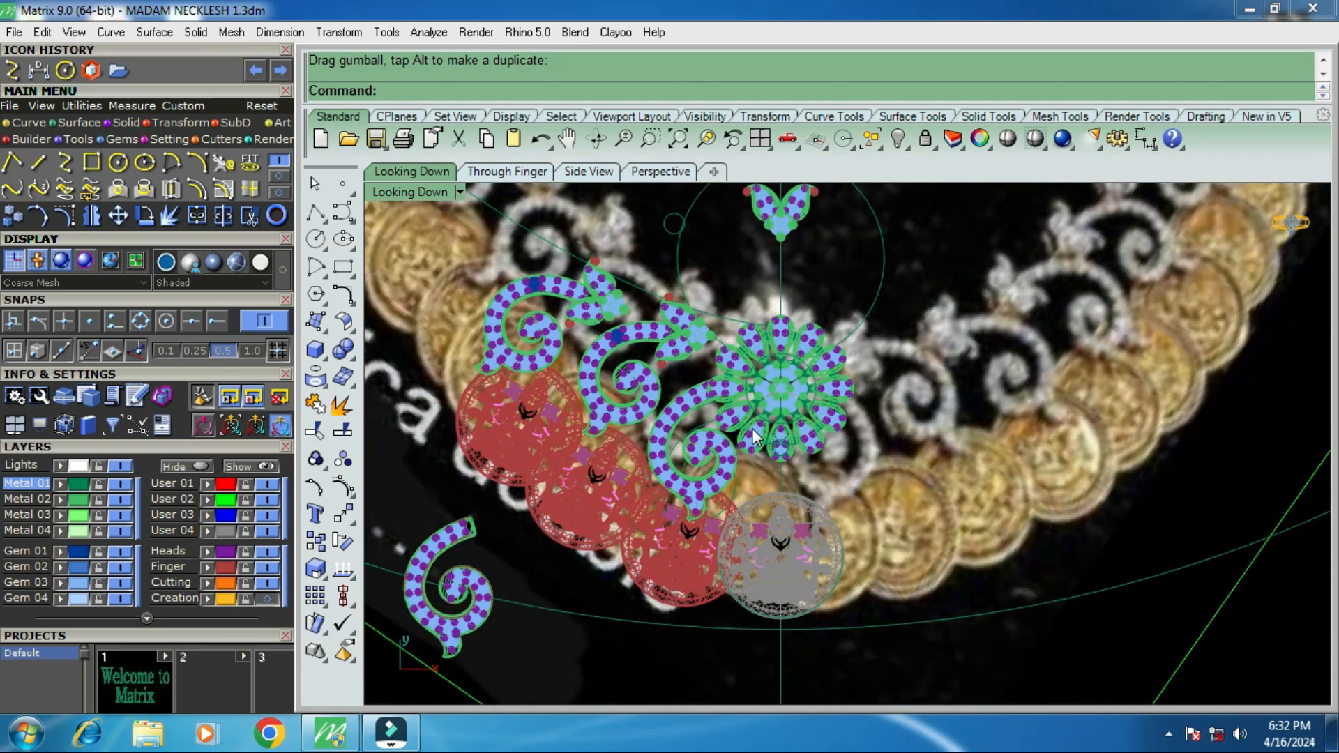
{"action": "scroll", "coordinate": [753, 435], "scroll_direction": "down", "scroll_amount": 2}
{"action": "scroll", "coordinate": [728, 399], "scroll_direction": "up", "scroll_amount": 5}
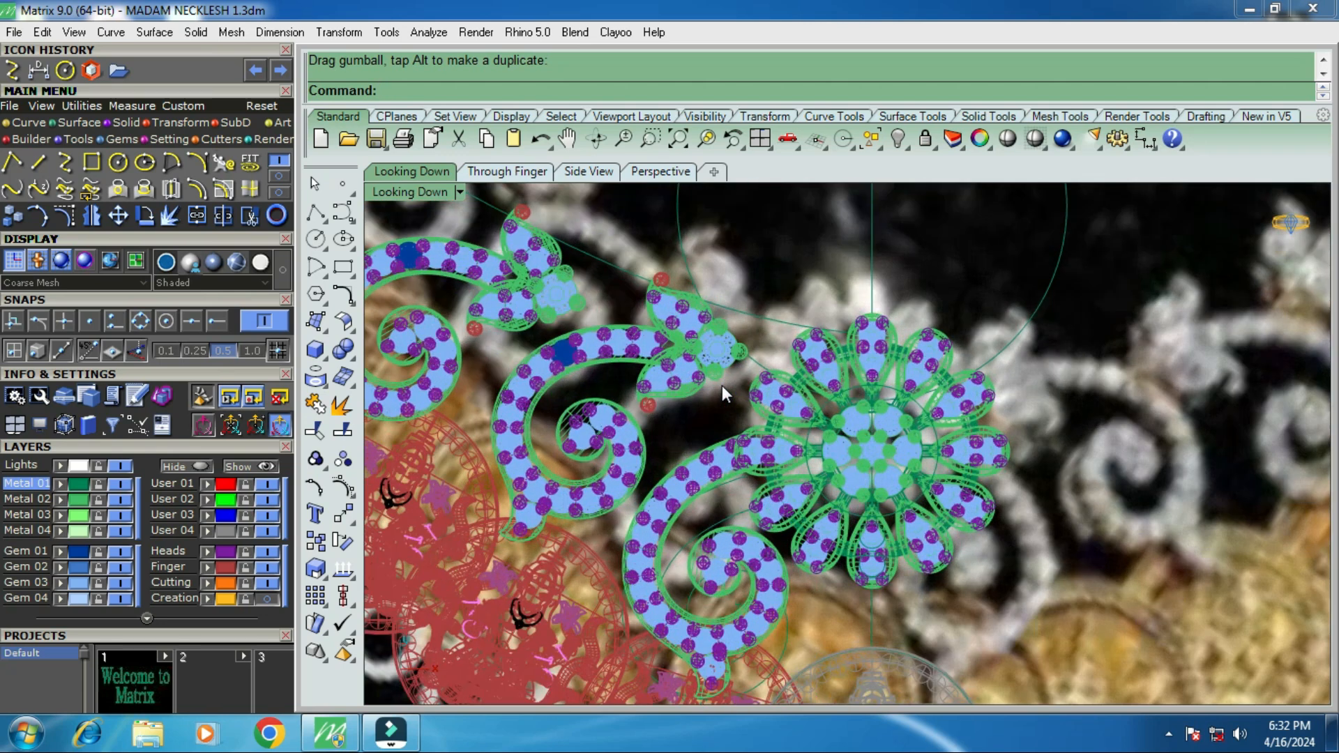
{"action": "scroll", "coordinate": [725, 365], "scroll_direction": "down", "scroll_amount": 2}
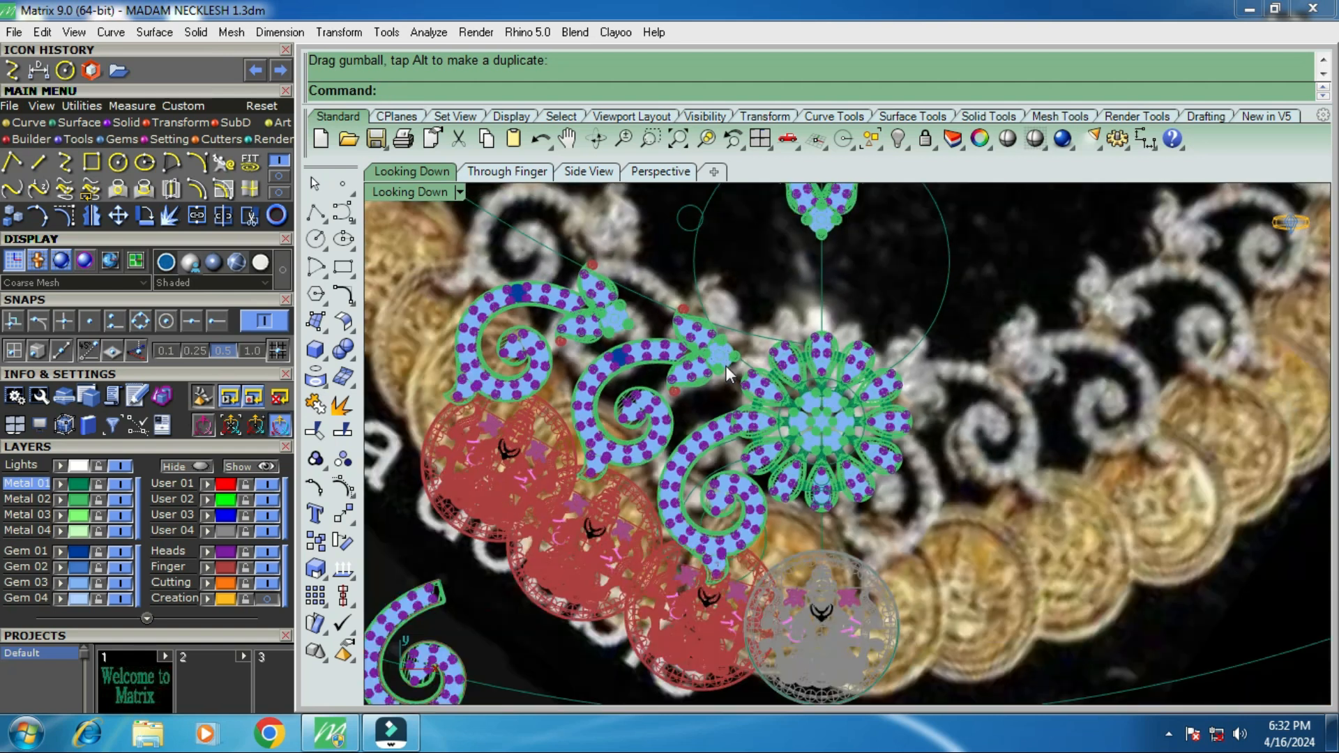
Select the middle scroll and examine how the matching scroll meets the flower in the reference photos.
{"action": "scroll", "coordinate": [714, 367], "scroll_direction": "up", "scroll_amount": 3}
{"action": "left_click", "coordinate": [708, 366]}
{"action": "left_click", "coordinate": [778, 436]}
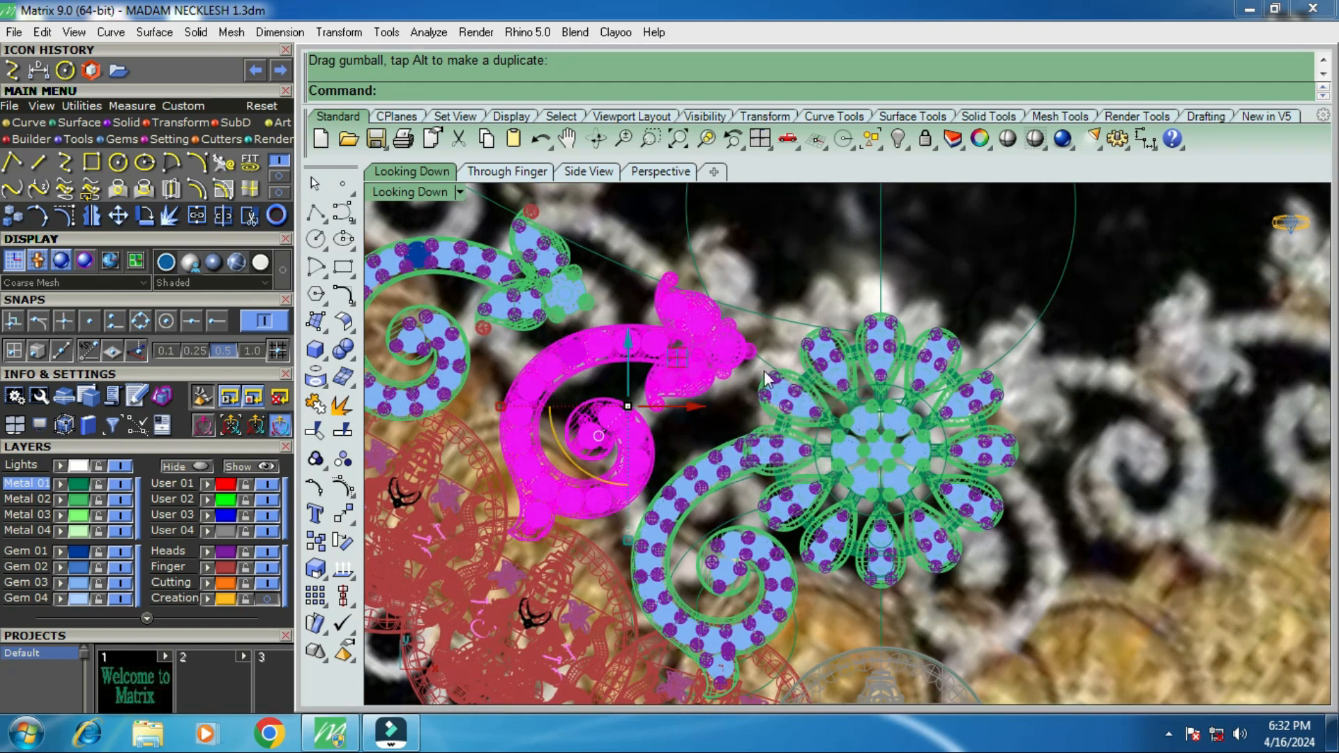
{"action": "scroll", "coordinate": [763, 369], "scroll_direction": "down", "scroll_amount": 4}
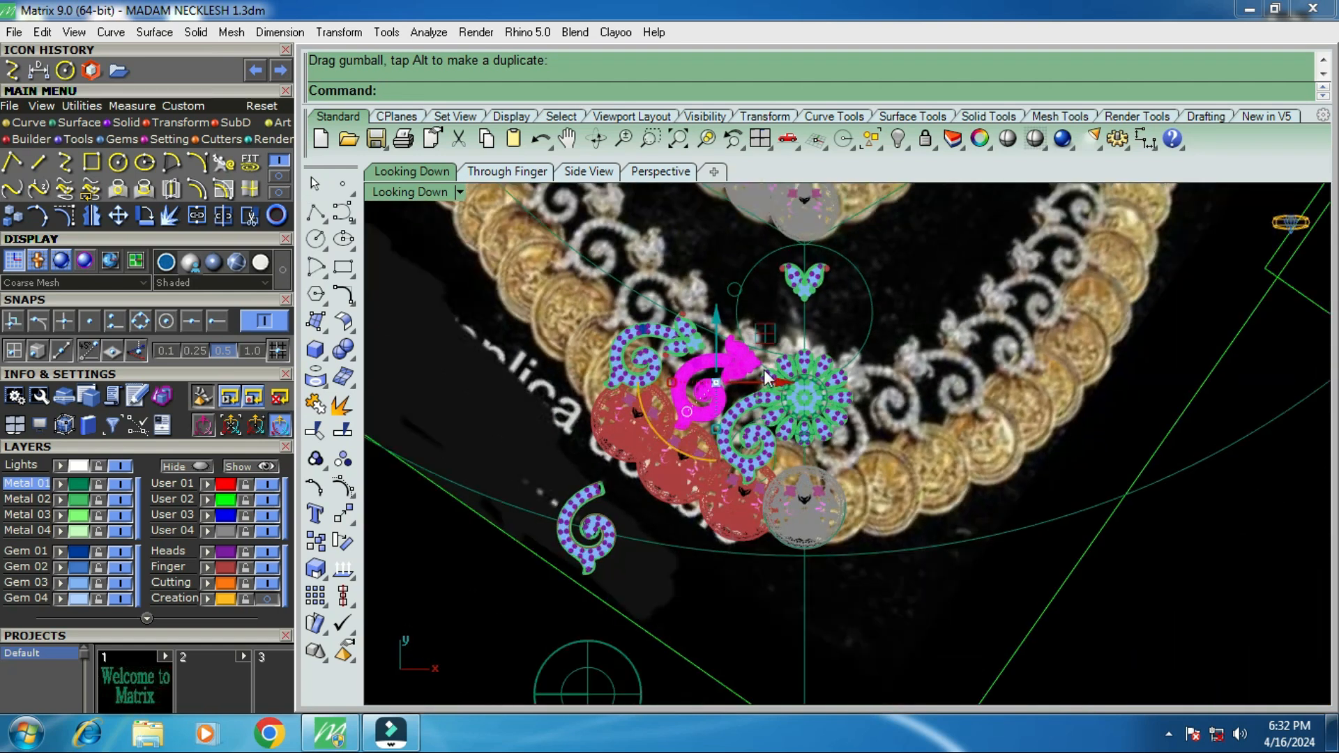
{"action": "scroll", "coordinate": [763, 370], "scroll_direction": "up", "scroll_amount": 5}
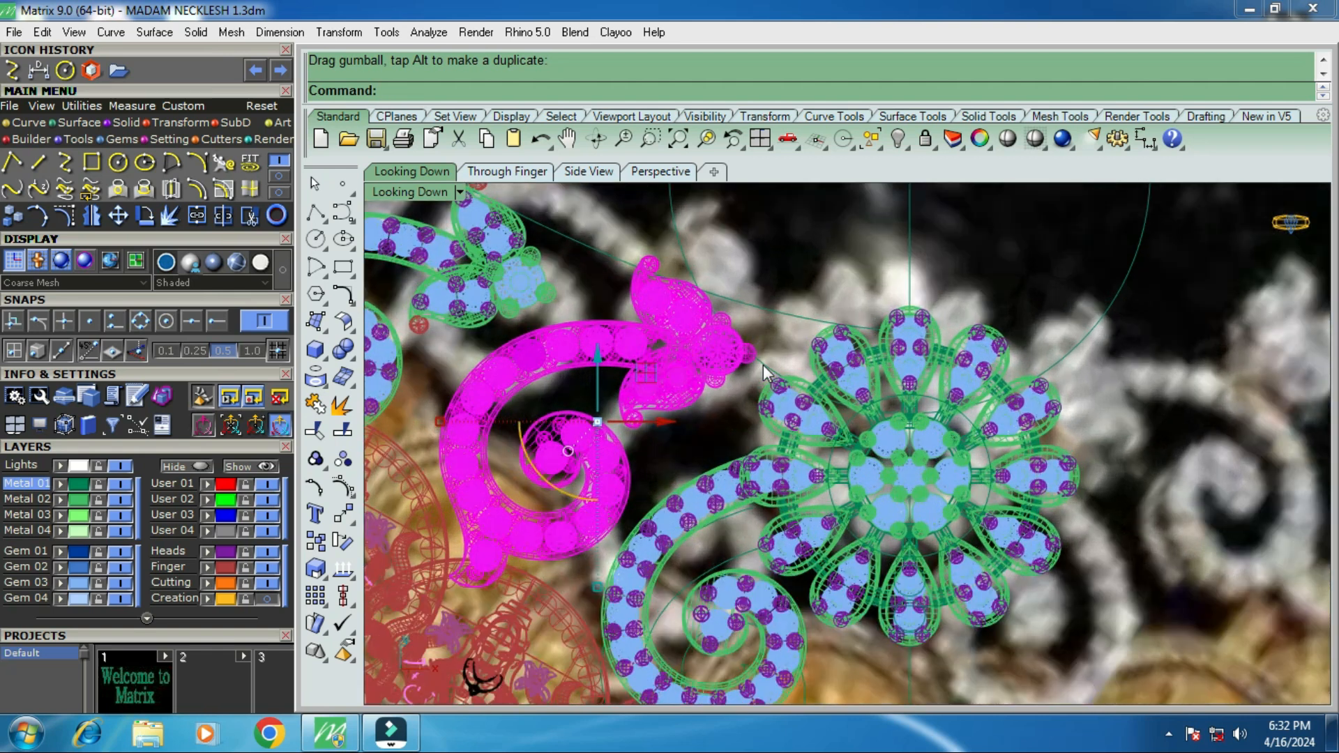
{"action": "scroll", "coordinate": [763, 365], "scroll_direction": "down", "scroll_amount": 3}
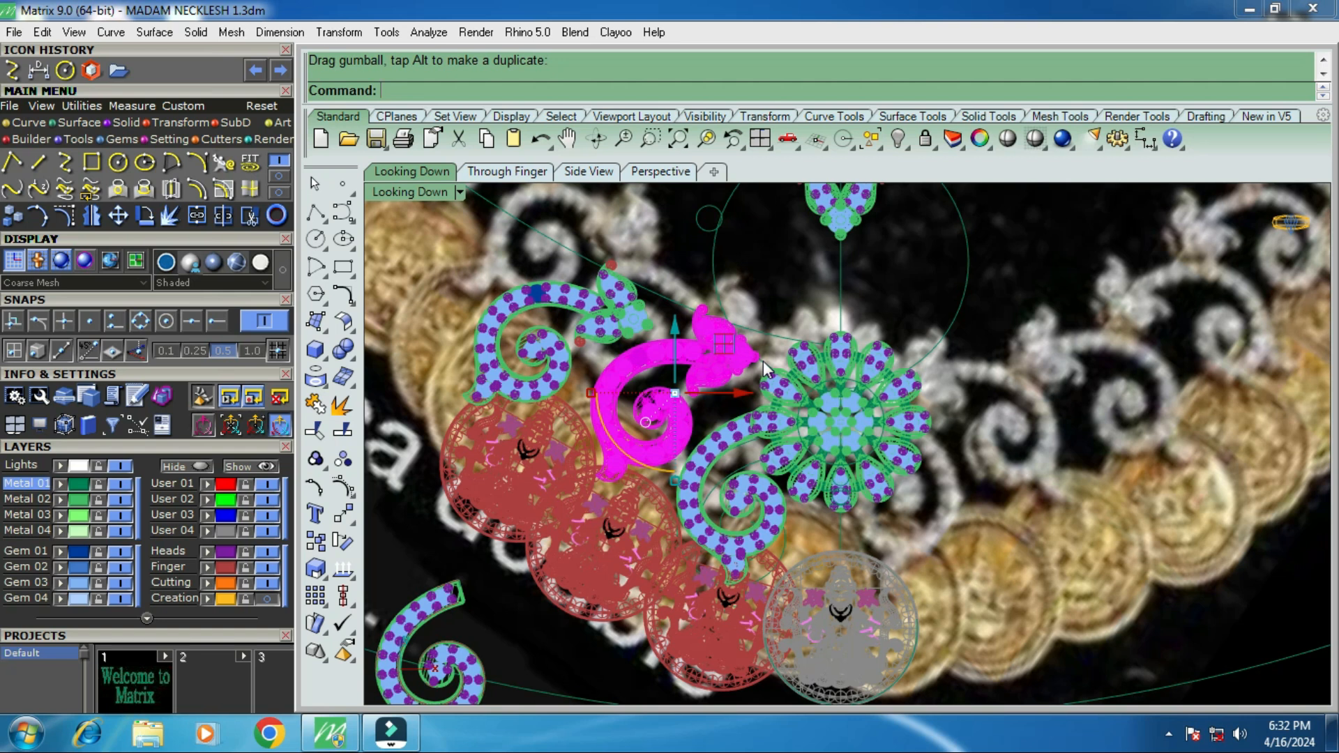
{"action": "scroll", "coordinate": [827, 455], "scroll_direction": "down", "scroll_amount": 2}
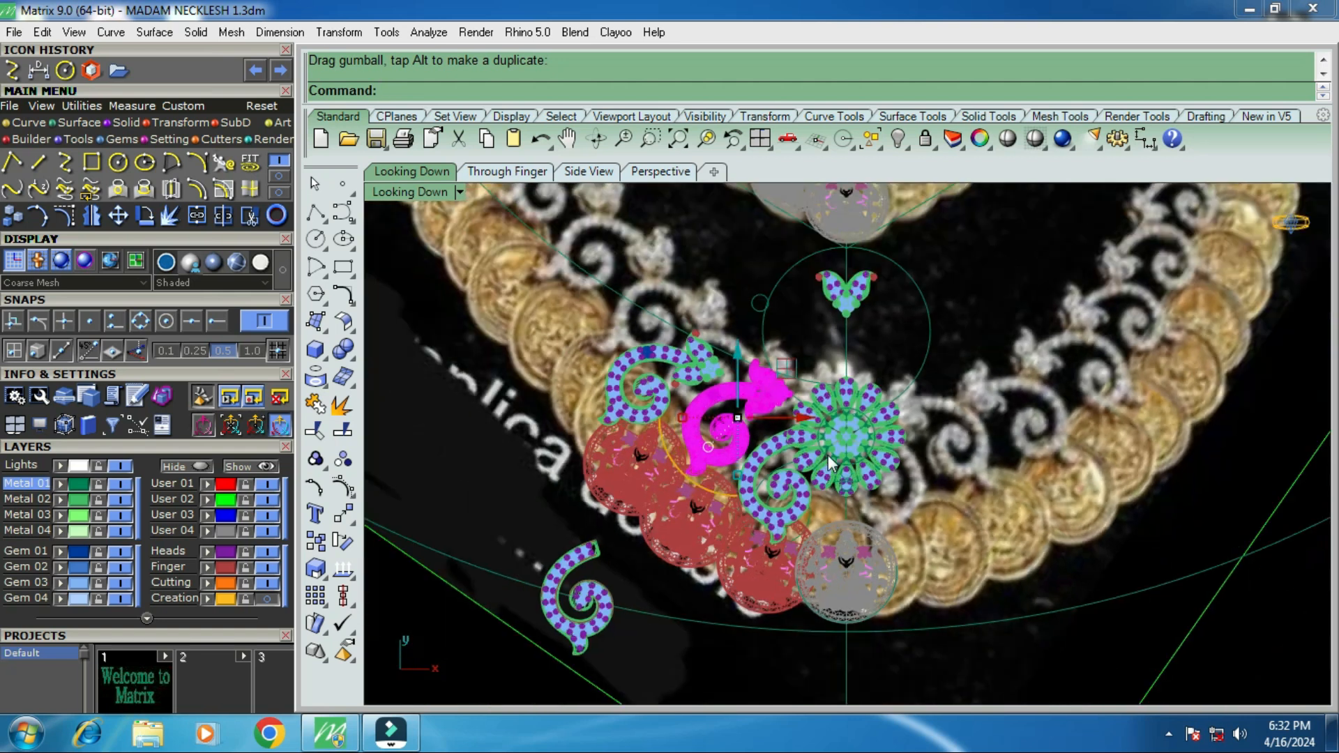
{"action": "scroll", "coordinate": [824, 453], "scroll_direction": "down", "scroll_amount": 4}
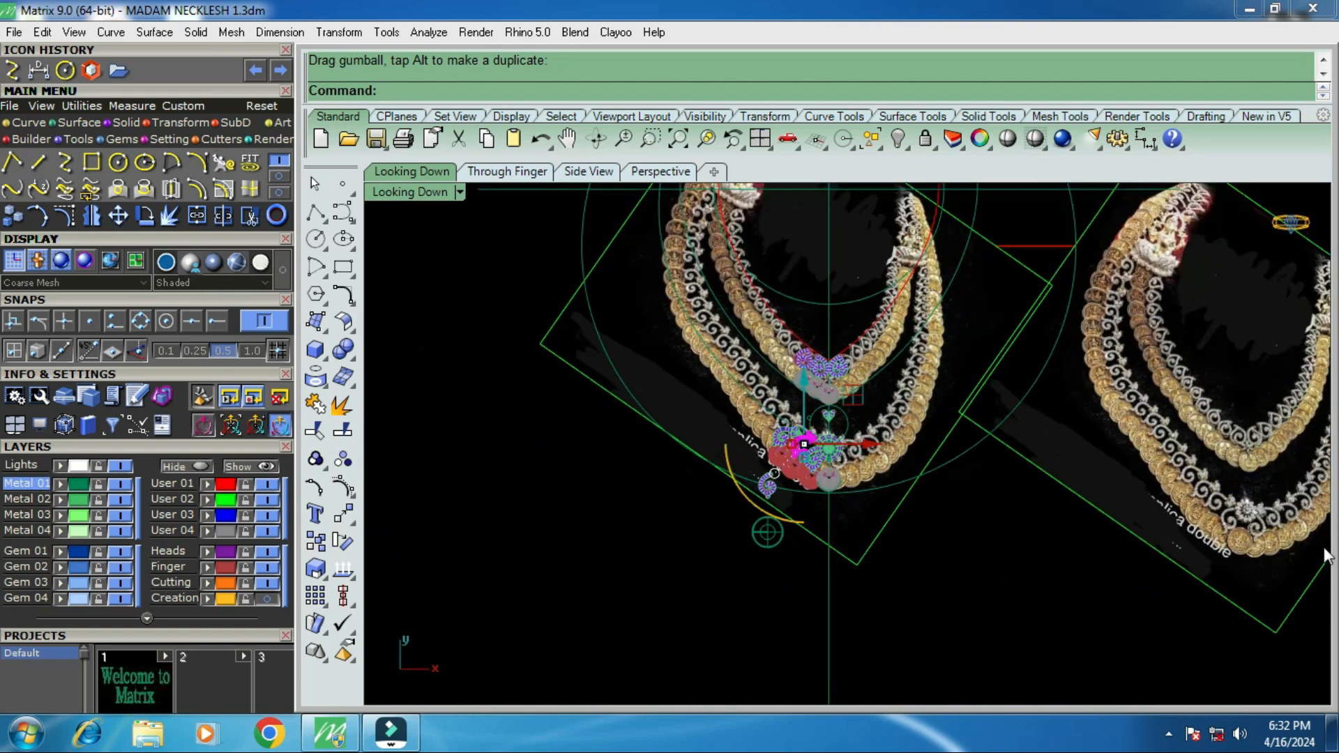
{"action": "scroll", "coordinate": [1244, 521], "scroll_direction": "up", "scroll_amount": 5}
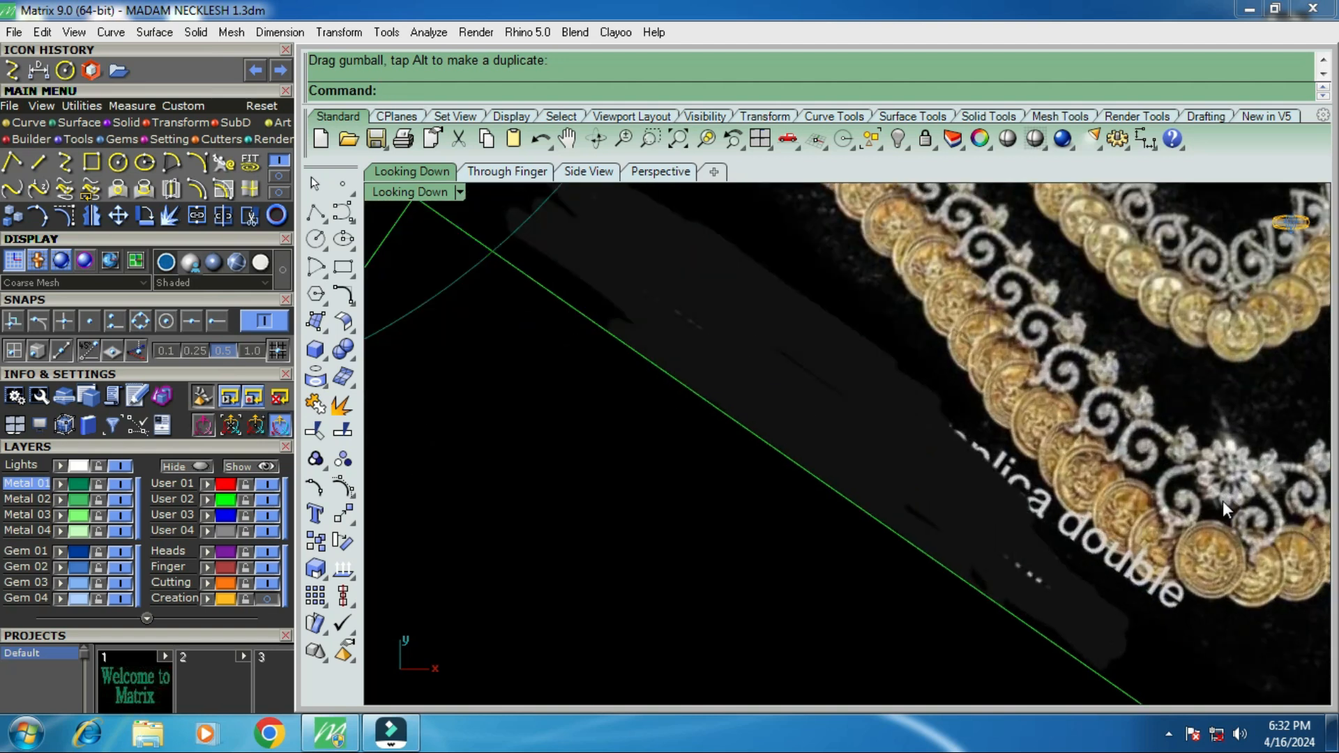
{"action": "scroll", "coordinate": [1228, 534], "scroll_direction": "down", "scroll_amount": 4}
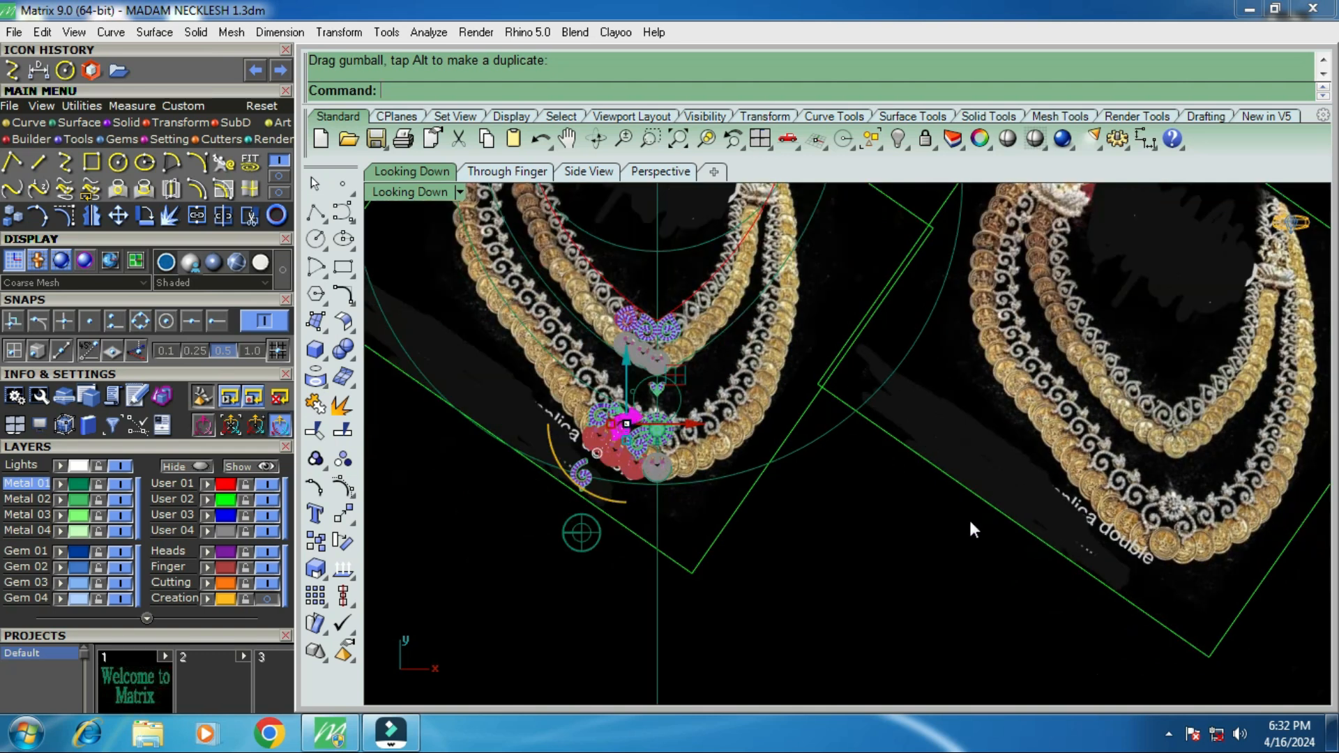
{"action": "scroll", "coordinate": [682, 433], "scroll_direction": "up", "scroll_amount": 5}
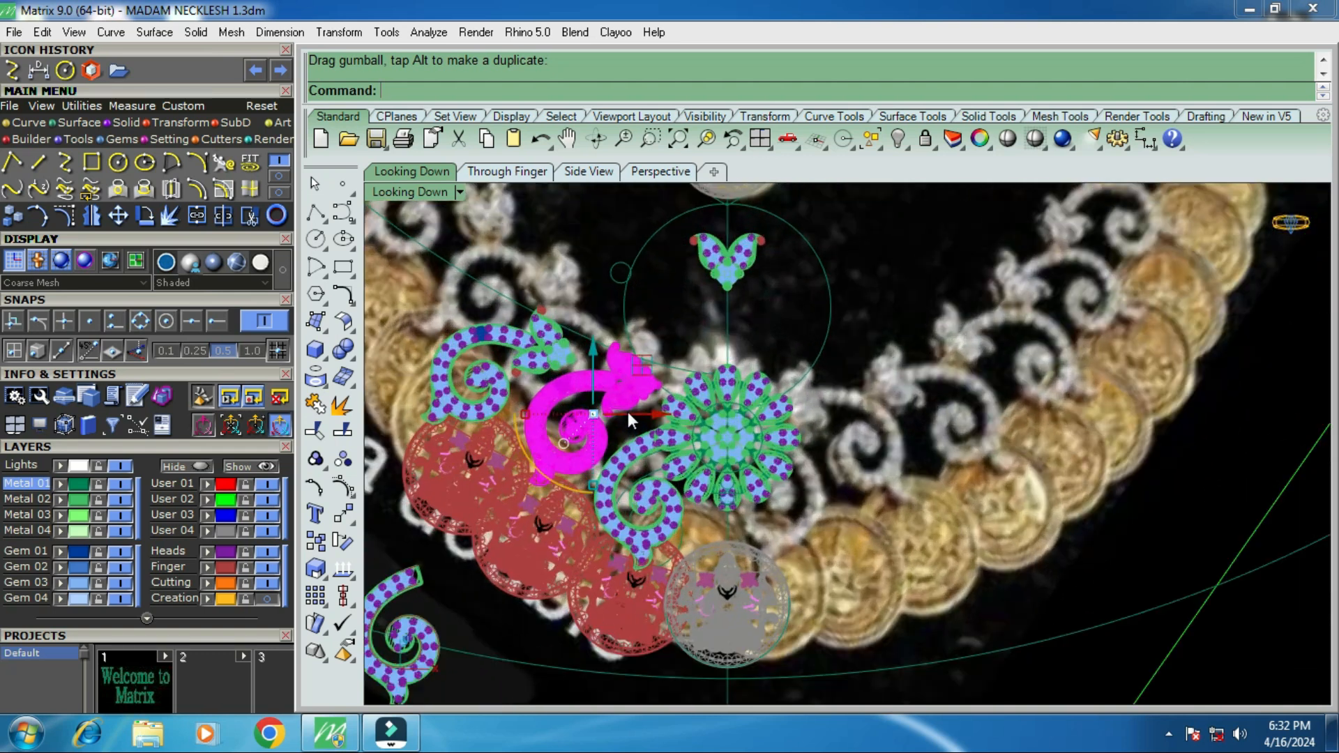
Select the lowest scroll's group and move it straight down, clear of the center flower's petals.
{"action": "left_click", "coordinate": [698, 574]}
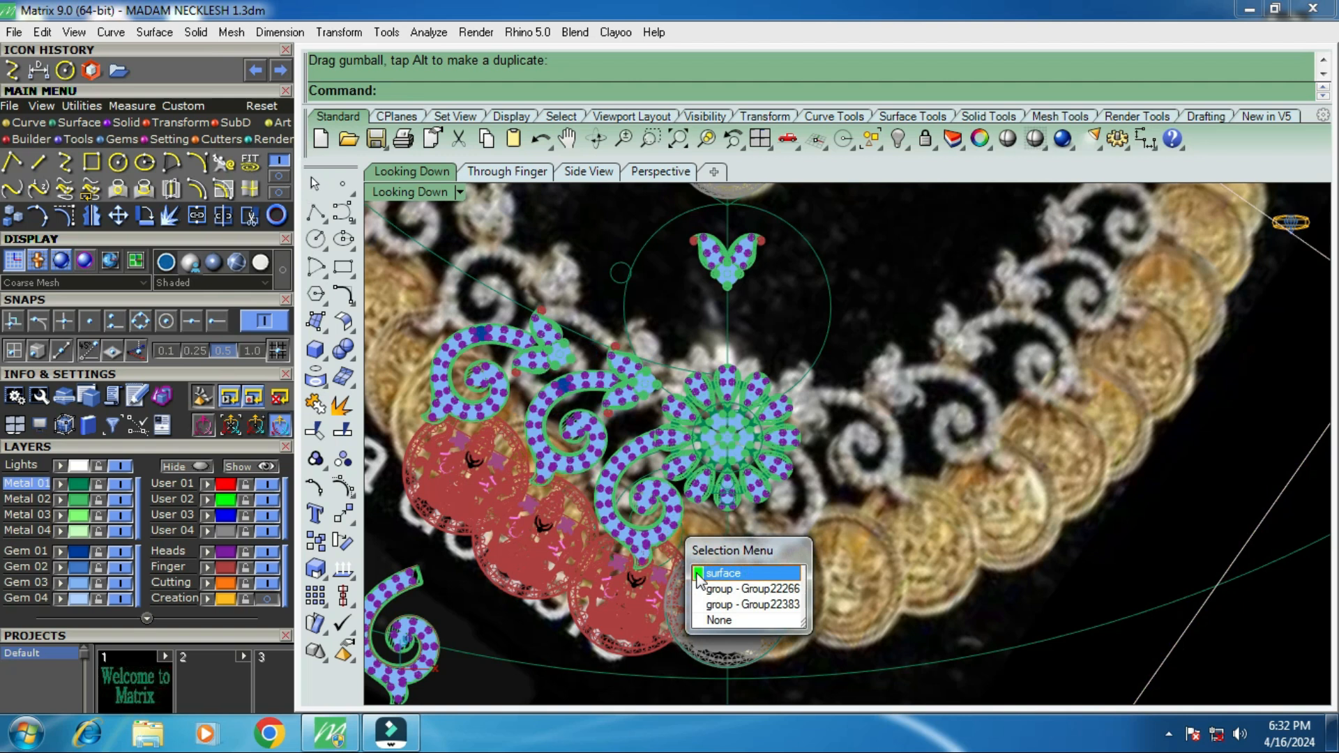
{"action": "left_click", "coordinate": [739, 604]}
{"action": "left_click_drag", "start_coordinate": [640, 442], "coordinate": [648, 487]}
Move the middle scroll slightly down and toward the center flower.
{"action": "scroll", "coordinate": [636, 394], "scroll_direction": "up", "scroll_amount": 4}
{"action": "left_click", "coordinate": [636, 393]}
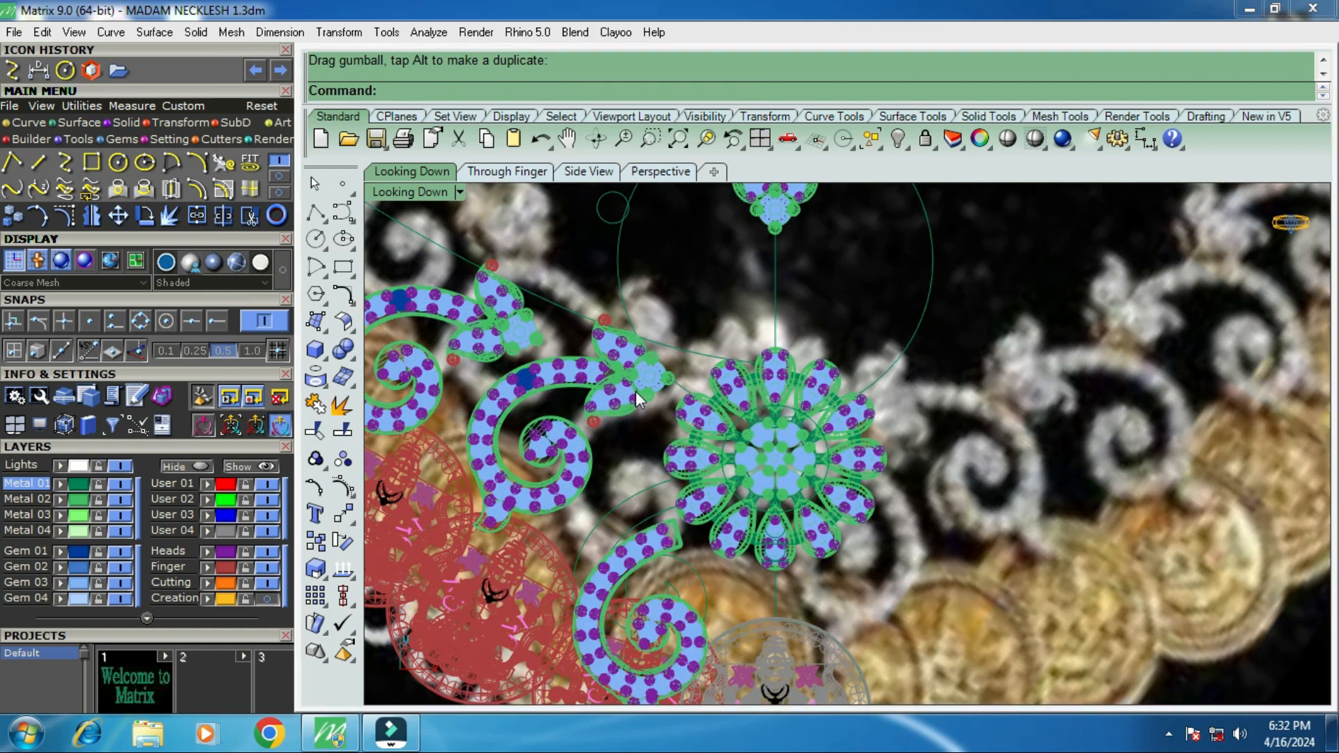
{"action": "left_click", "coordinate": [690, 459]}
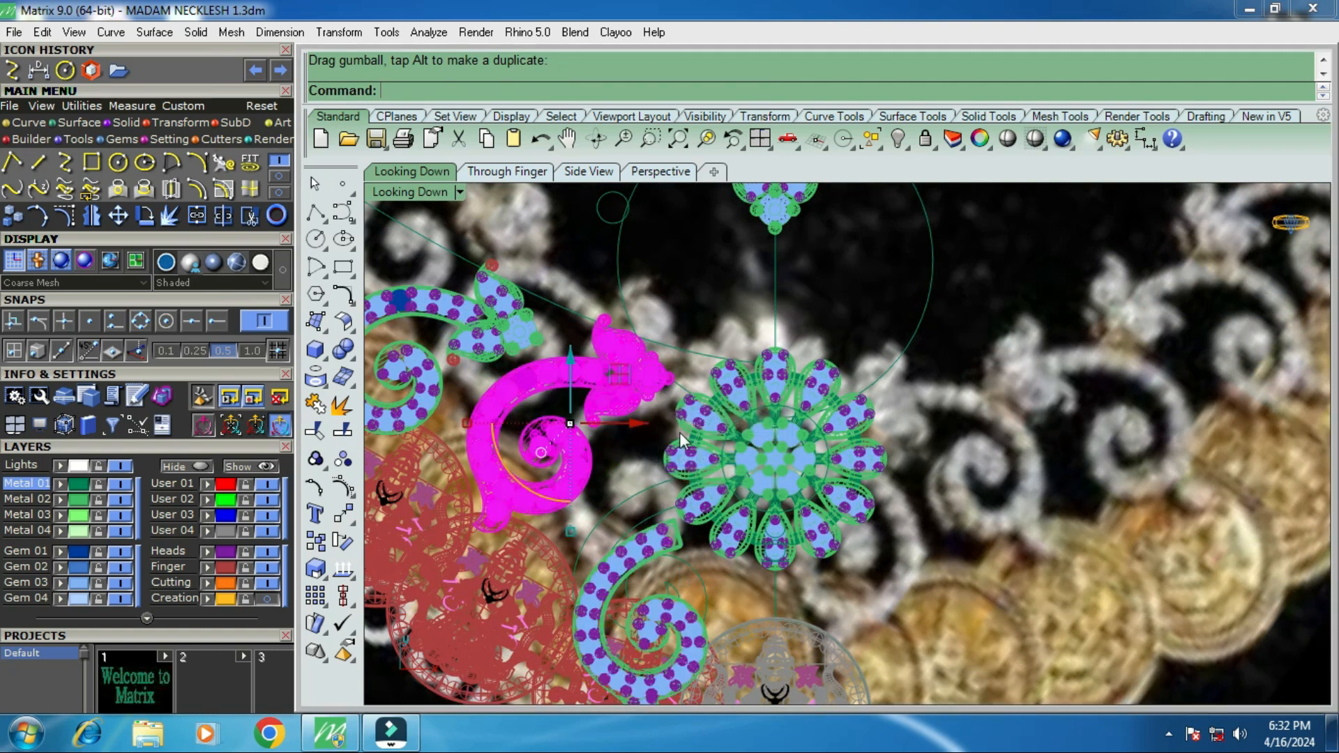
{"action": "left_click_drag", "start_coordinate": [569, 359], "coordinate": [587, 369]}
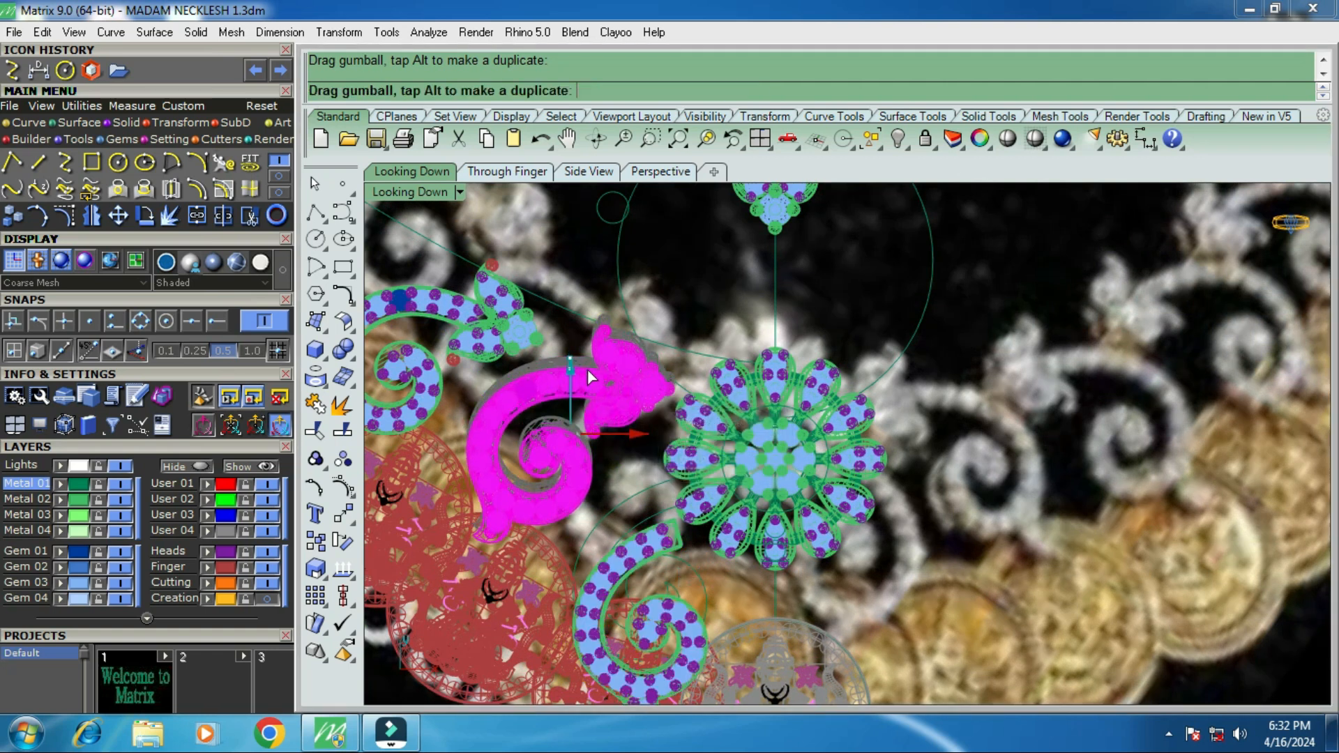
{"action": "left_click_drag", "start_coordinate": [636, 433], "coordinate": [655, 433]}
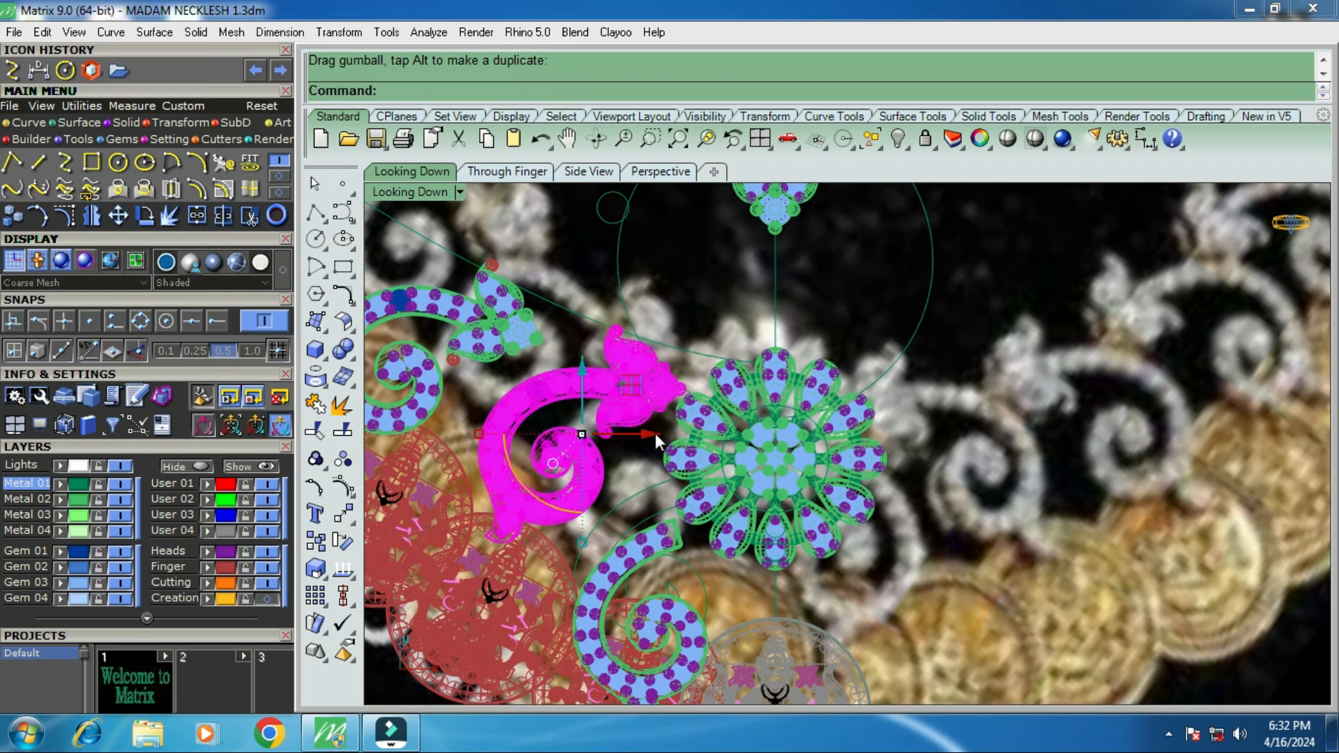
Rotate the middle scroll about 7.5 degrees counterclockwise around a point beside its leaf tip near the flower.
{"action": "left_click", "coordinate": [145, 217]}
{"action": "left_click", "coordinate": [665, 405]}
{"action": "left_click", "coordinate": [570, 469]}
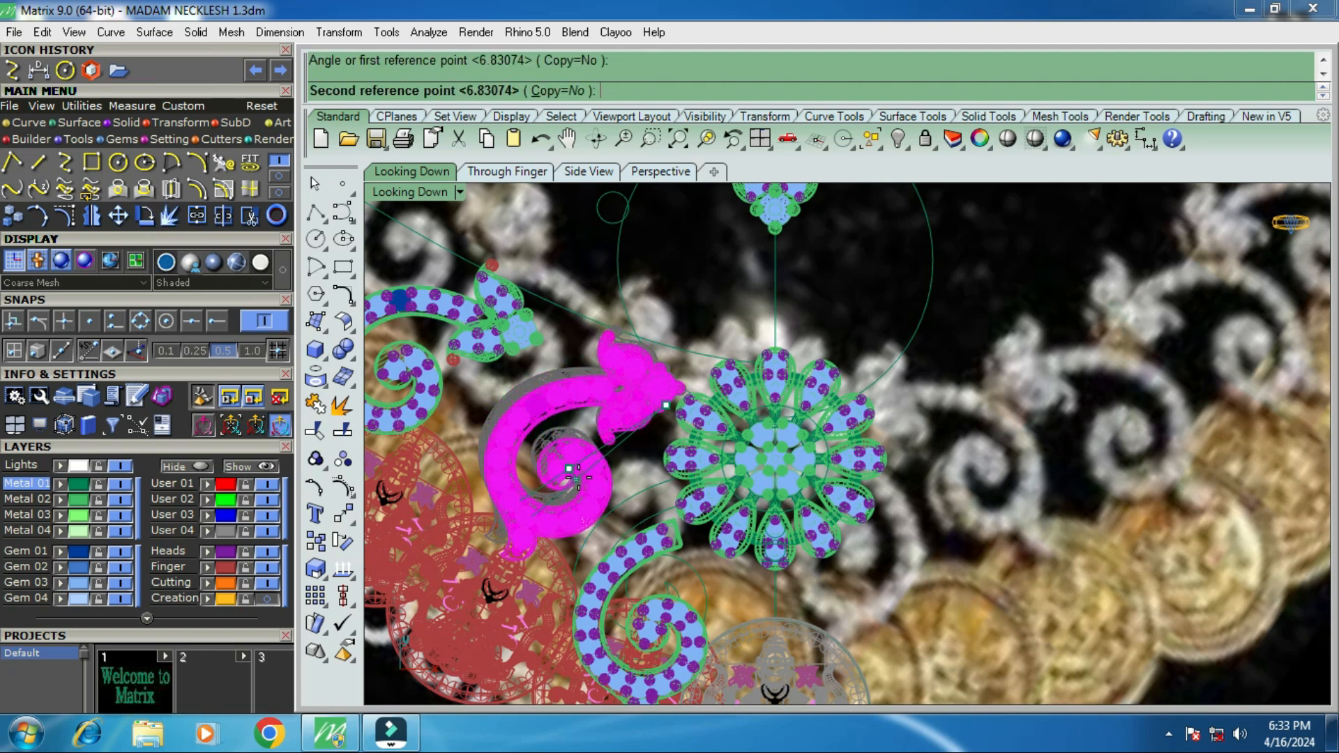
{"action": "left_click", "coordinate": [579, 479]}
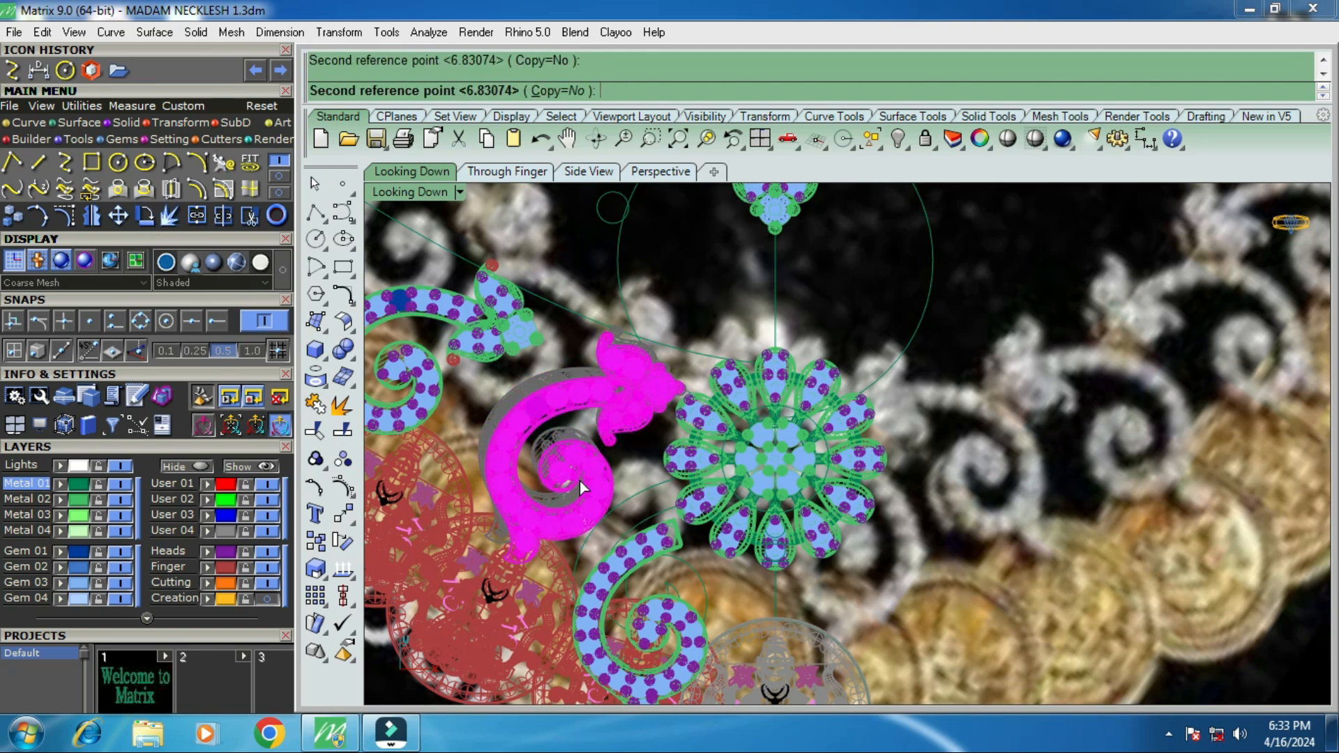
Rotate the middle scroll about 3.5 degrees counterclockwise around a point on the lower edge of its spiral.
{"action": "right_click", "coordinate": [648, 494]}
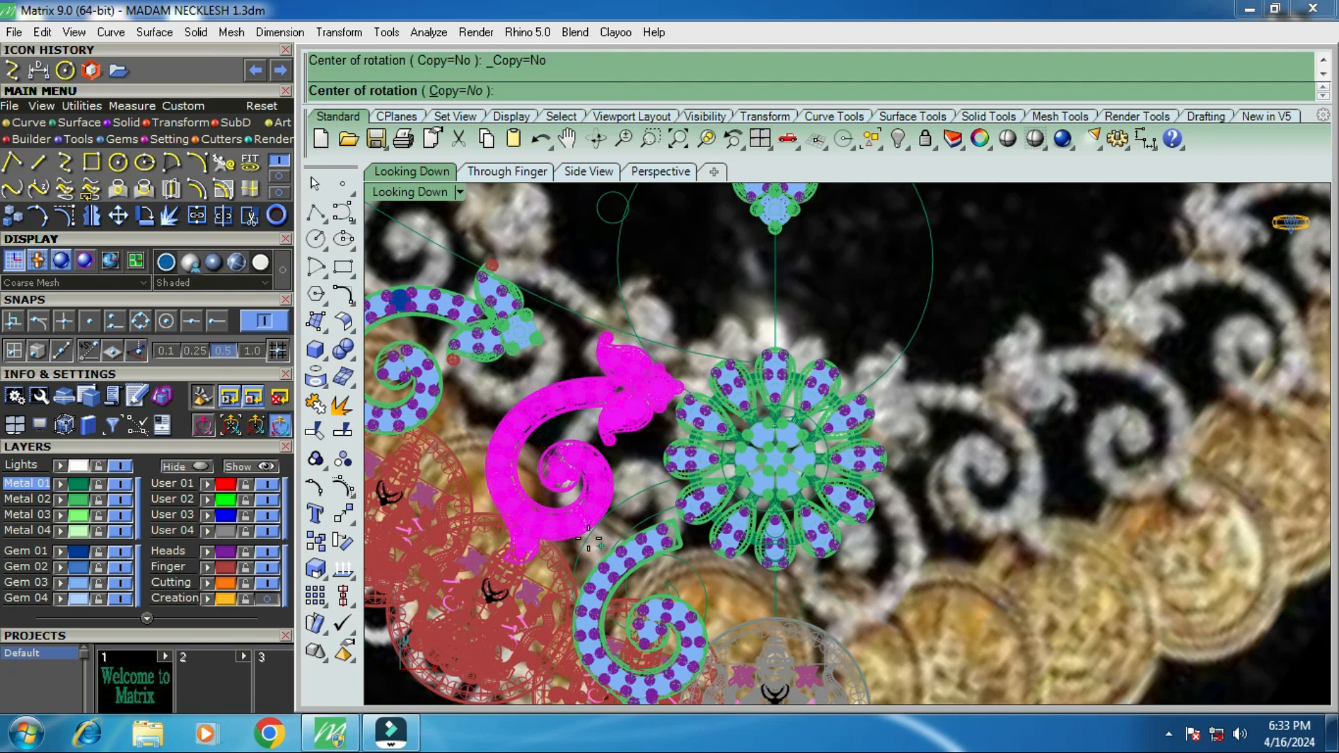
{"action": "left_click", "coordinate": [571, 524]}
{"action": "scroll", "coordinate": [655, 438], "scroll_direction": "up", "scroll_amount": 3}
{"action": "left_click", "coordinate": [658, 431]}
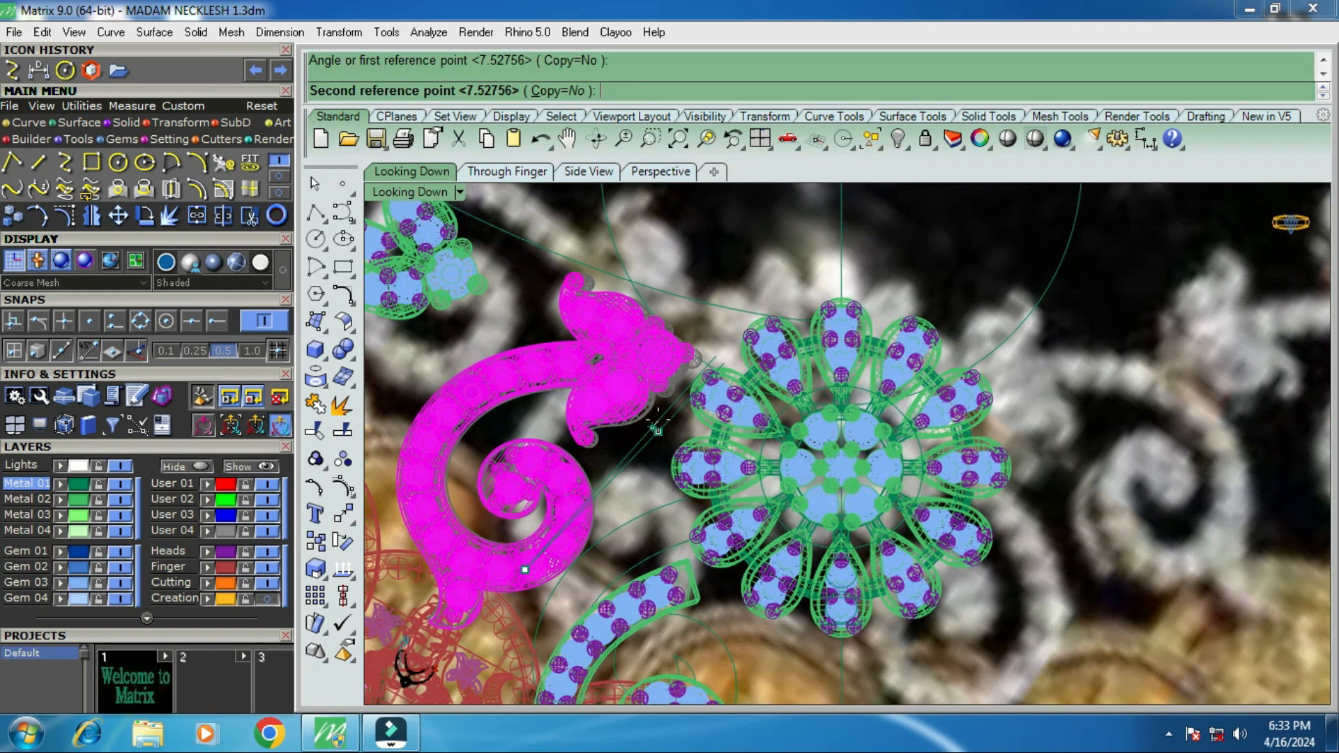
{"action": "left_click", "coordinate": [658, 418]}
Rotate the middle scroll slightly further counterclockwise around its leaf tip, swinging the spiral toward the flower.
{"action": "right_click", "coordinate": [658, 416]}
{"action": "left_click", "coordinate": [682, 350]}
{"action": "left_click", "coordinate": [584, 499]}
{"action": "left_click", "coordinate": [609, 500]}
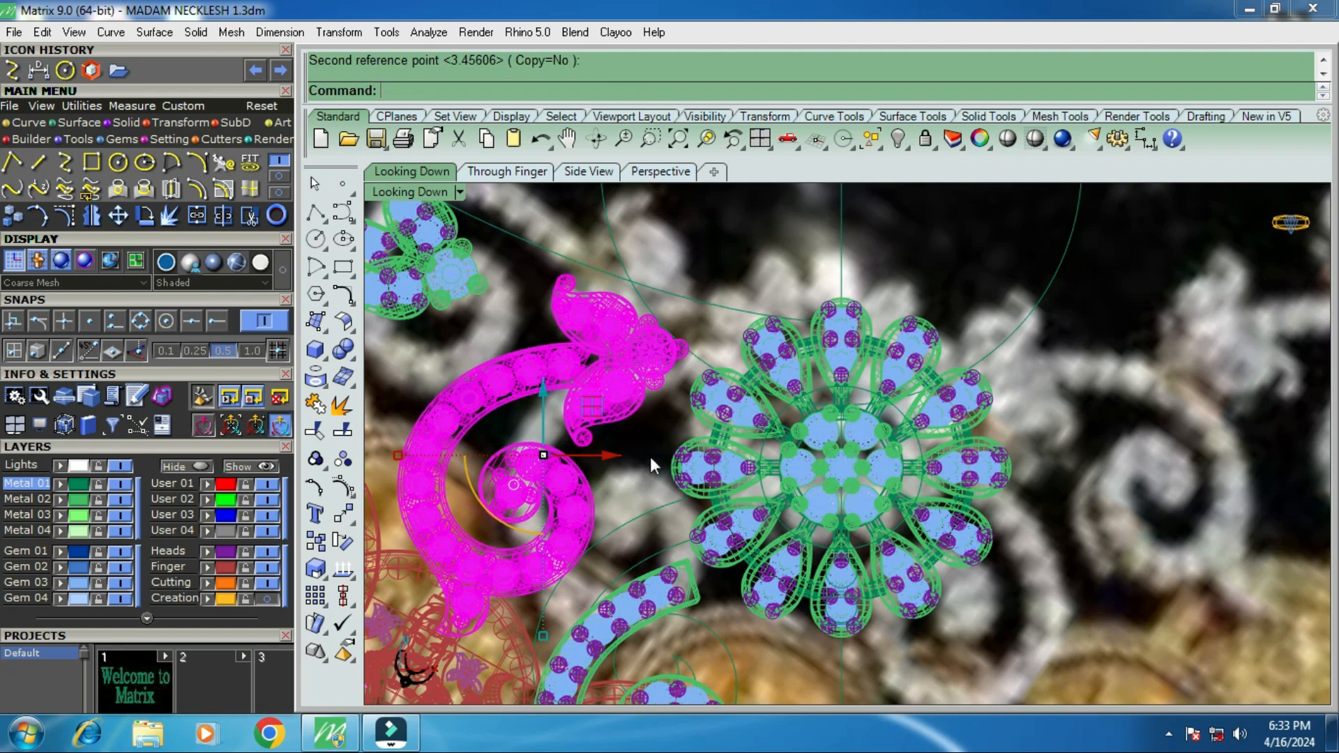
Move the middle scroll down and toward the flower so its leaf tip meets the upper-left petal.
{"action": "type", "text": "m"}
{"action": "key", "text": "Return"}
{"action": "scroll", "coordinate": [650, 408], "scroll_direction": "up", "scroll_amount": 4}
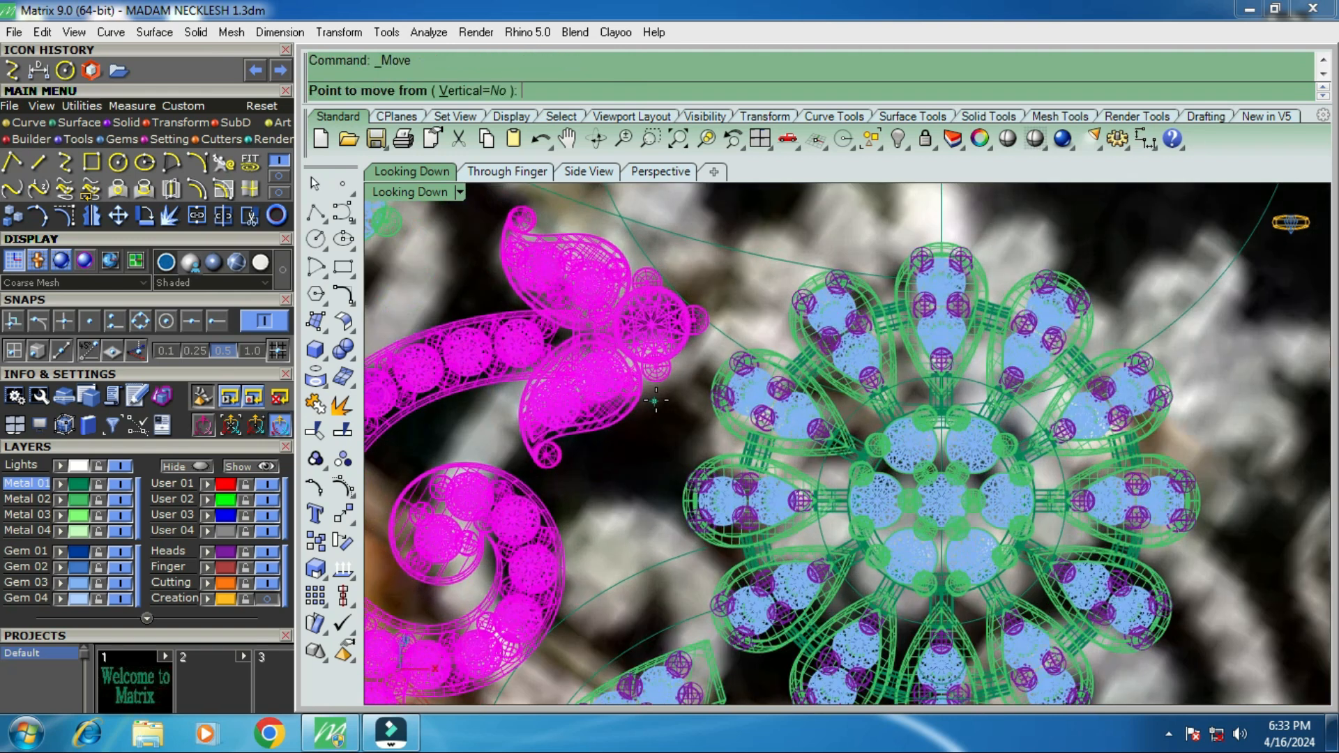
{"action": "left_click", "coordinate": [656, 400]}
{"action": "scroll", "coordinate": [682, 410], "scroll_direction": "down", "scroll_amount": 2}
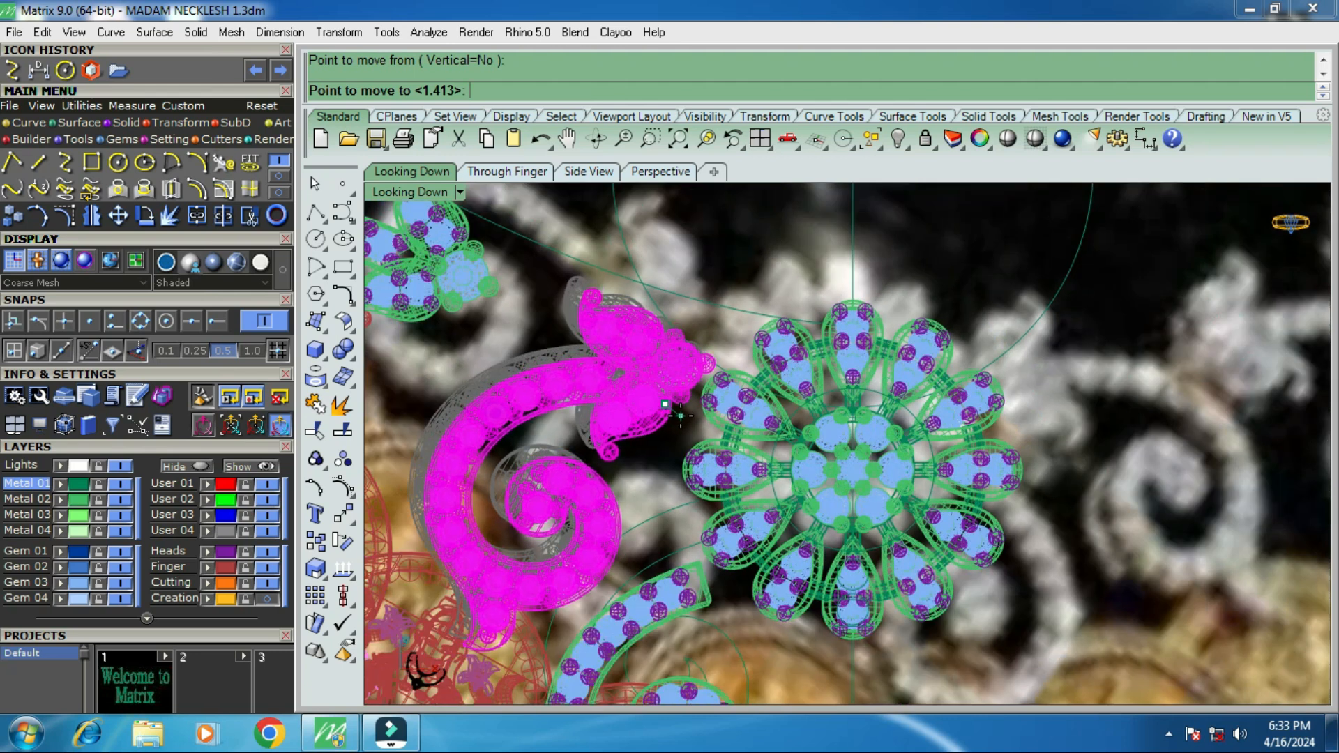
{"action": "left_click", "coordinate": [683, 413]}
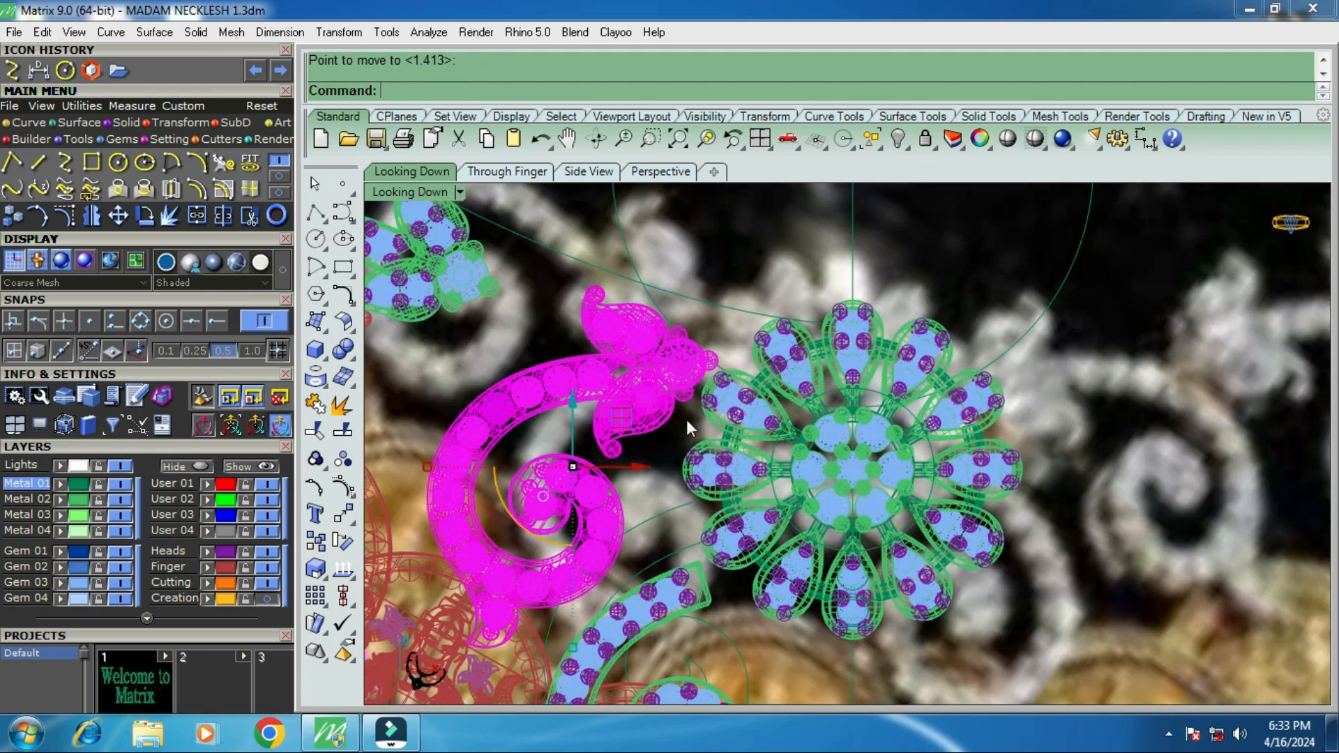
{"action": "scroll", "coordinate": [689, 411], "scroll_direction": "down", "scroll_amount": 2}
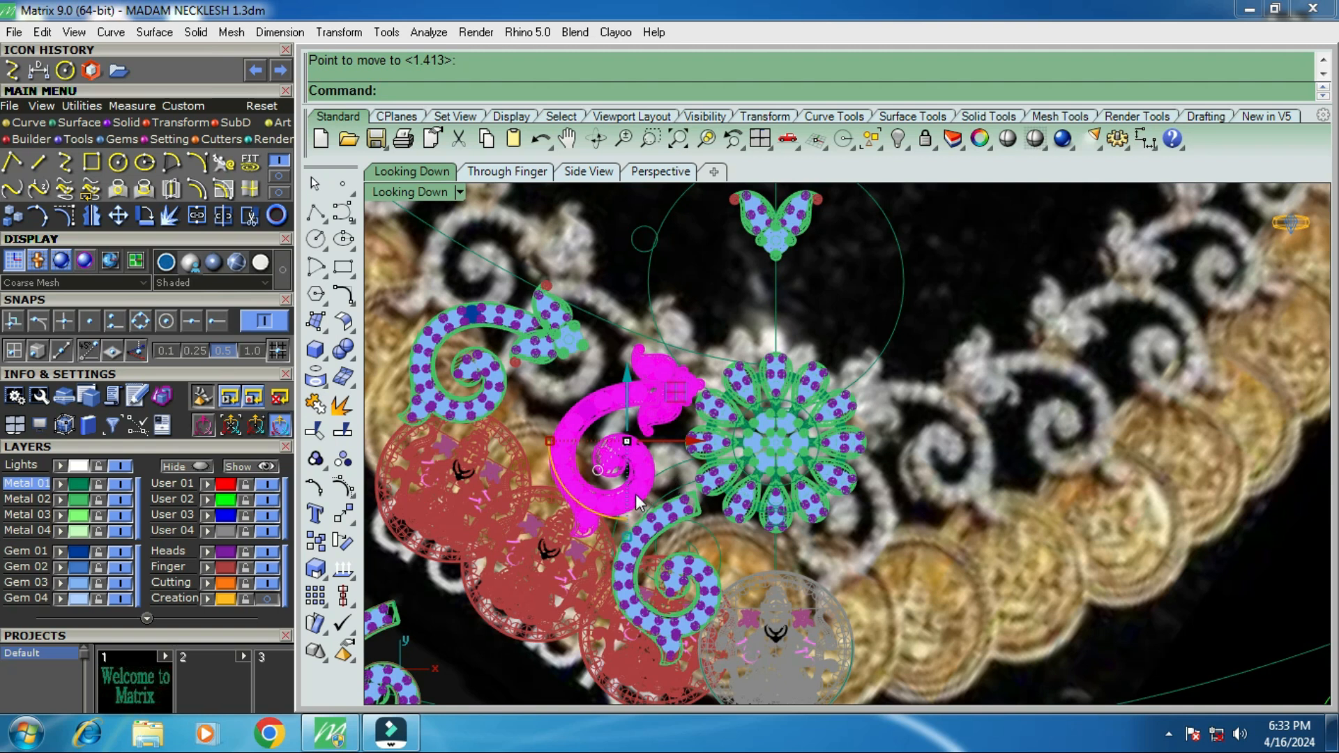
{"action": "scroll", "coordinate": [660, 541], "scroll_direction": "up", "scroll_amount": 2}
{"action": "scroll", "coordinate": [699, 508], "scroll_direction": "down", "scroll_amount": 2}
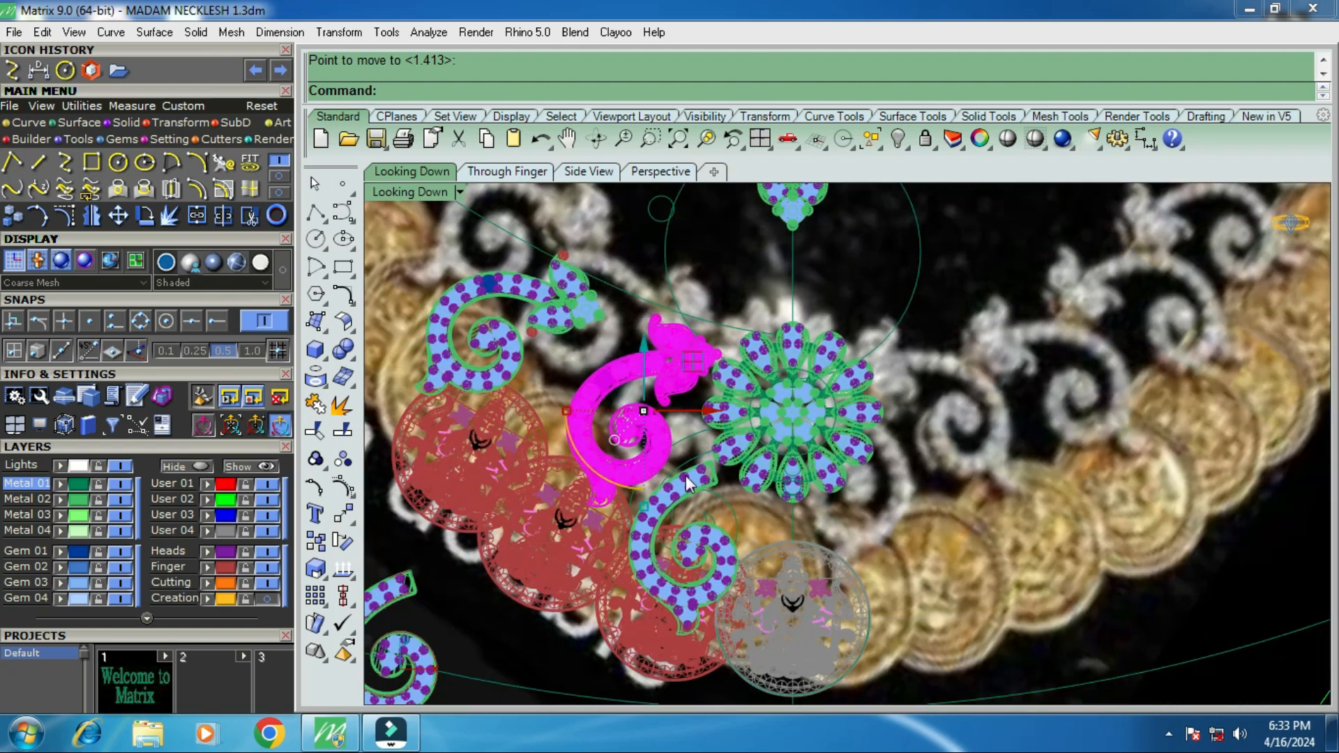
Rotate the middle scroll about 3.3 degrees clockwise around its leaf tip beside the flower.
{"action": "scroll", "coordinate": [690, 480], "scroll_direction": "up", "scroll_amount": 2}
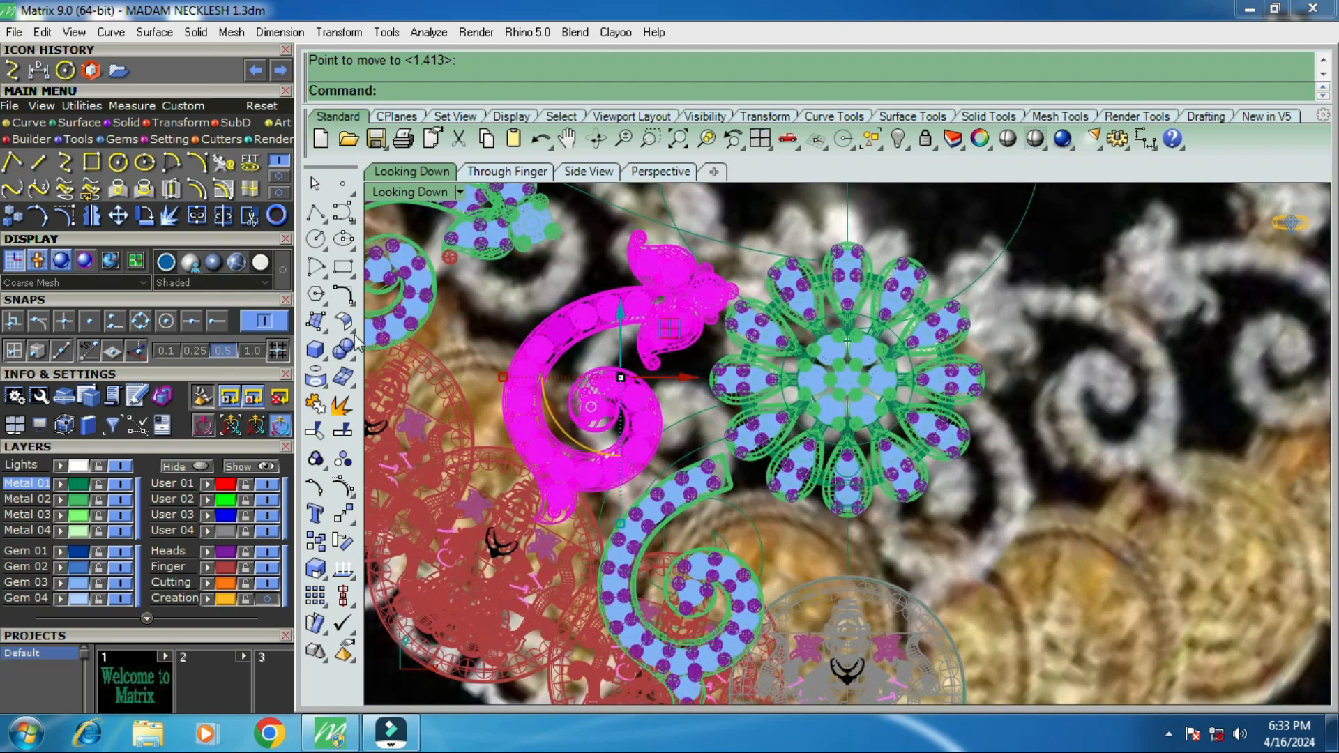
{"action": "left_click", "coordinate": [145, 217]}
{"action": "left_click", "coordinate": [729, 305]}
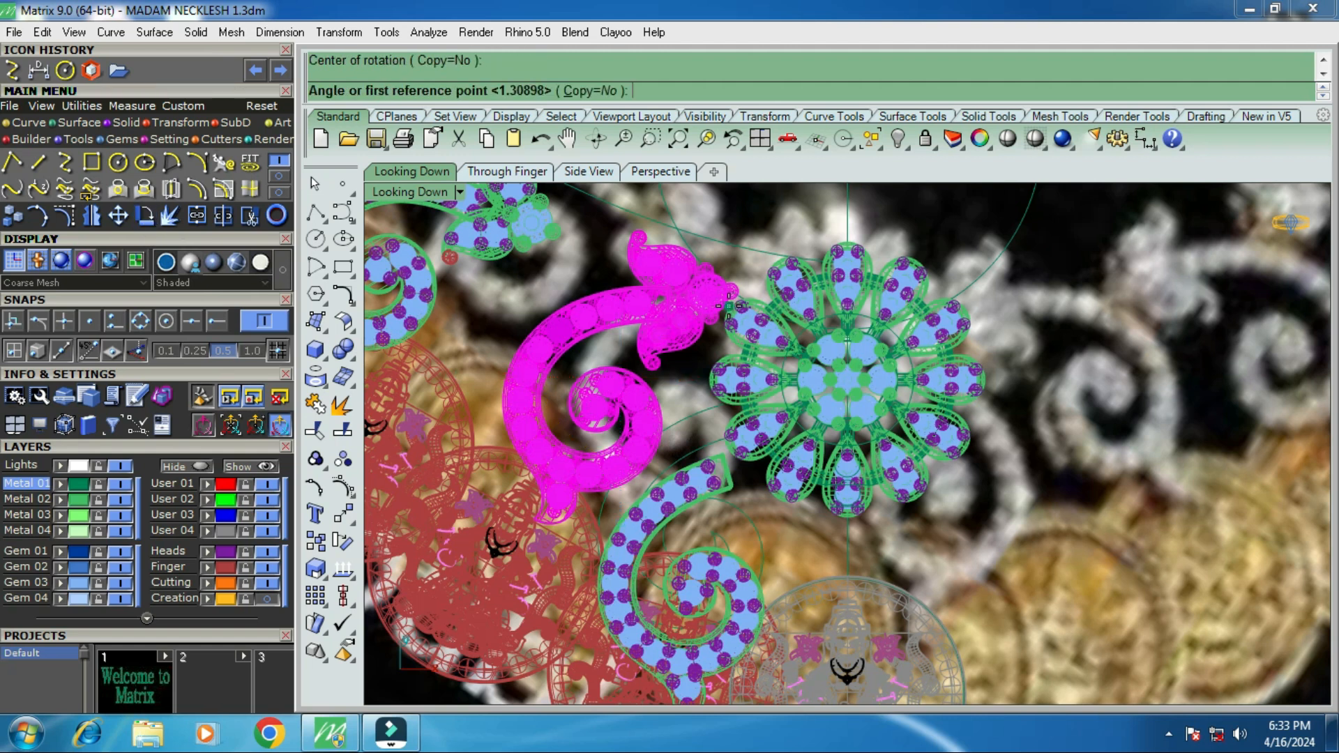
{"action": "left_click", "coordinate": [534, 450]}
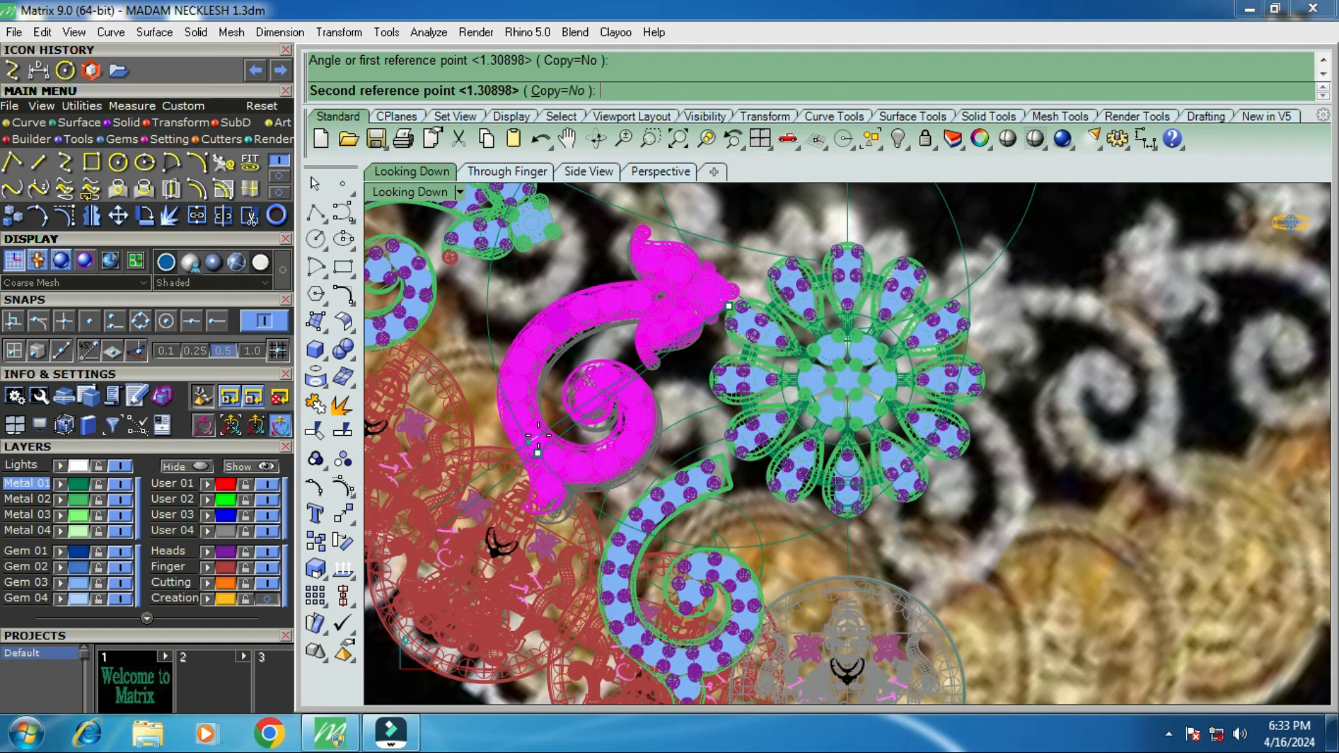
{"action": "left_click", "coordinate": [544, 437]}
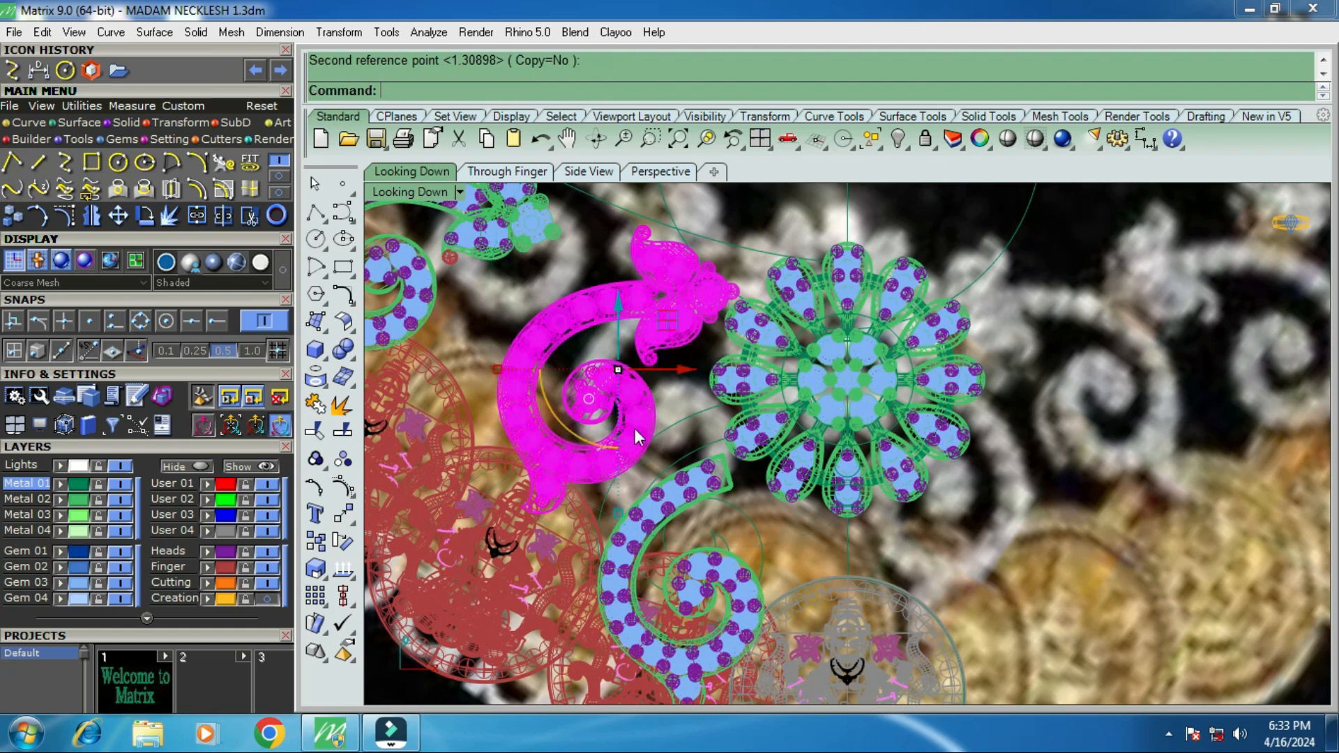
Nudge the middle scroll about 0.15 units up and toward the flower's upper-left petal.
{"action": "left_click", "coordinate": [118, 216]}
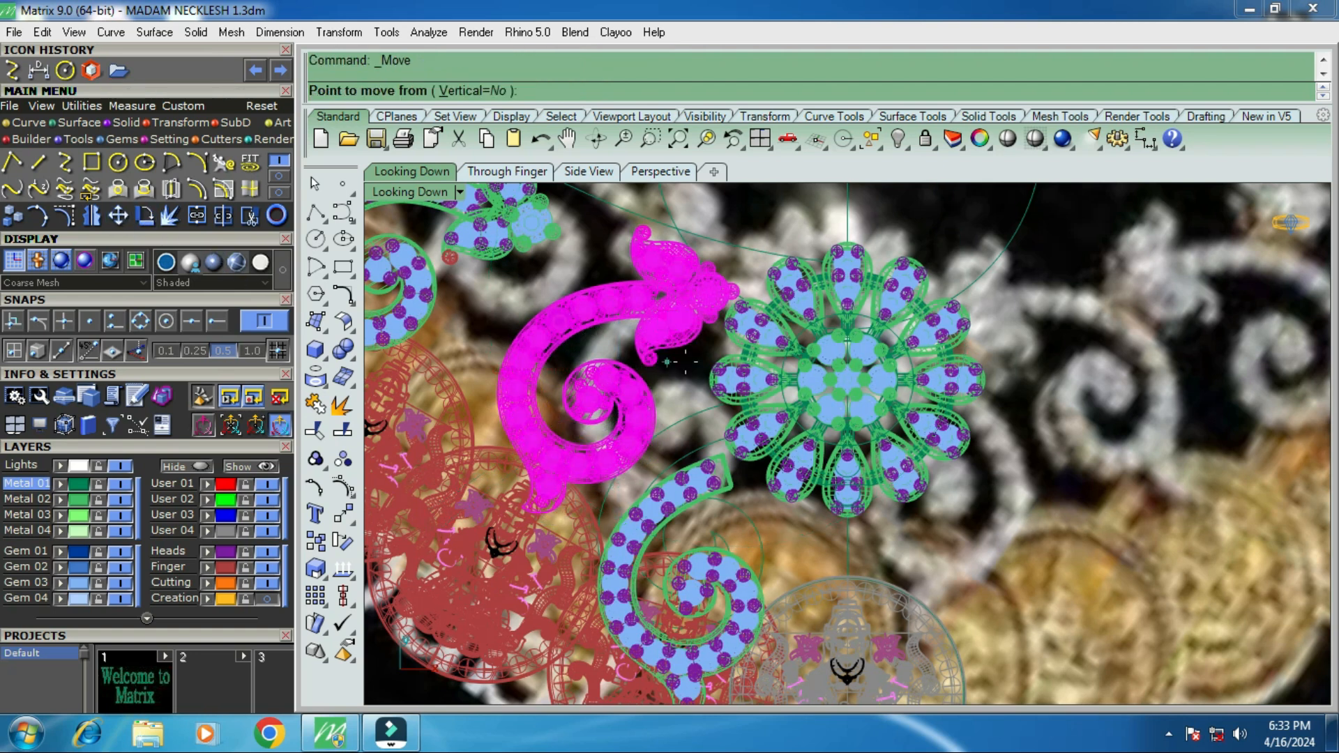
{"action": "scroll", "coordinate": [691, 360], "scroll_direction": "up", "scroll_amount": 4}
{"action": "left_click", "coordinate": [692, 358]}
{"action": "left_click", "coordinate": [694, 354]}
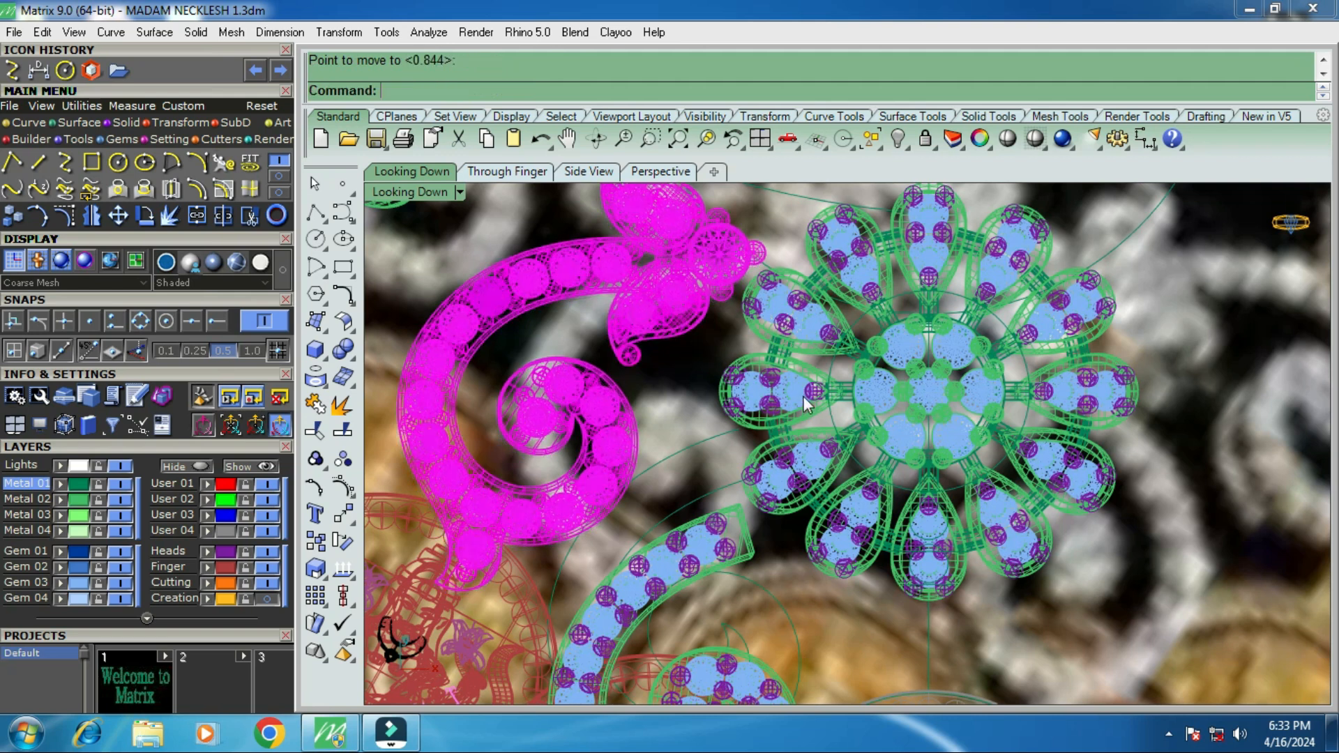
{"action": "scroll", "coordinate": [795, 394], "scroll_direction": "down", "scroll_amount": 4}
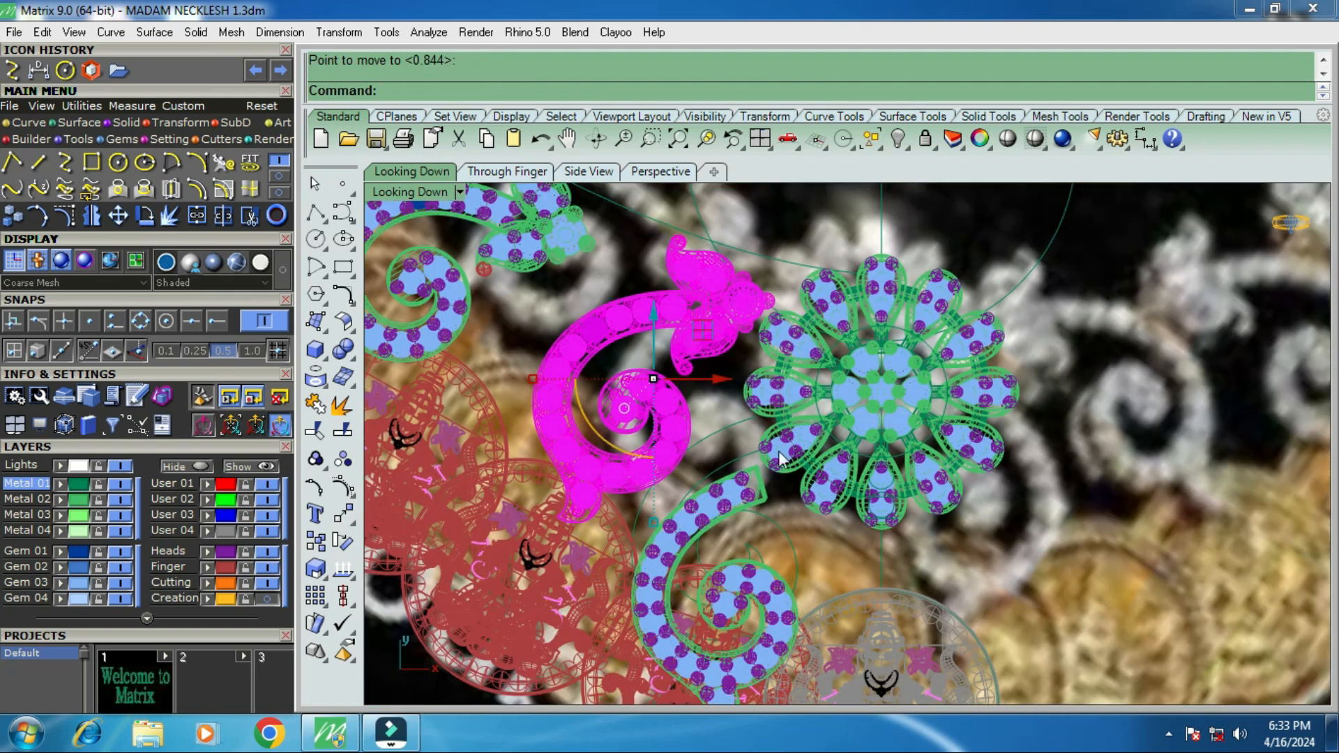
Move the lower scroll group straight up so its open end reaches the flower's lower-left petals.
{"action": "left_click", "coordinate": [749, 500]}
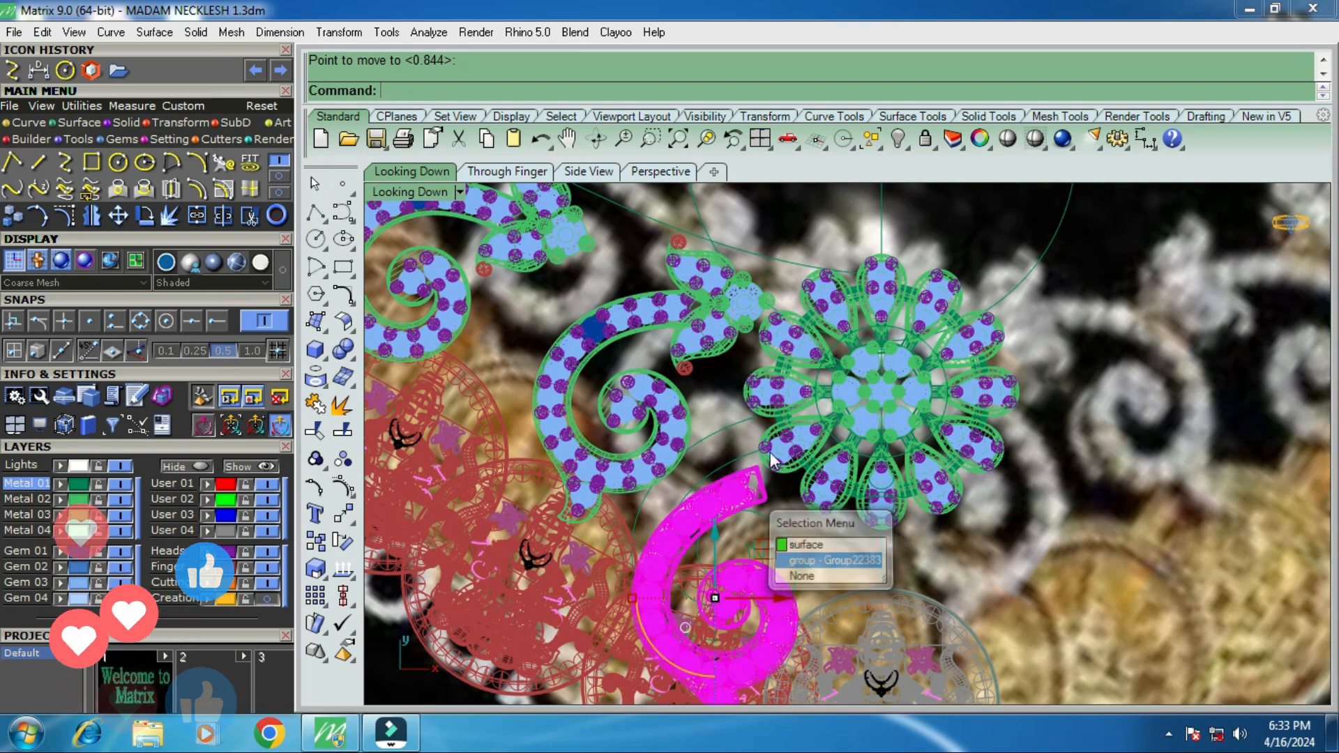
{"action": "left_click", "coordinate": [806, 558]}
{"action": "scroll", "coordinate": [764, 437], "scroll_direction": "down", "scroll_amount": 3}
{"action": "scroll", "coordinate": [764, 436], "scroll_direction": "down", "scroll_amount": 3}
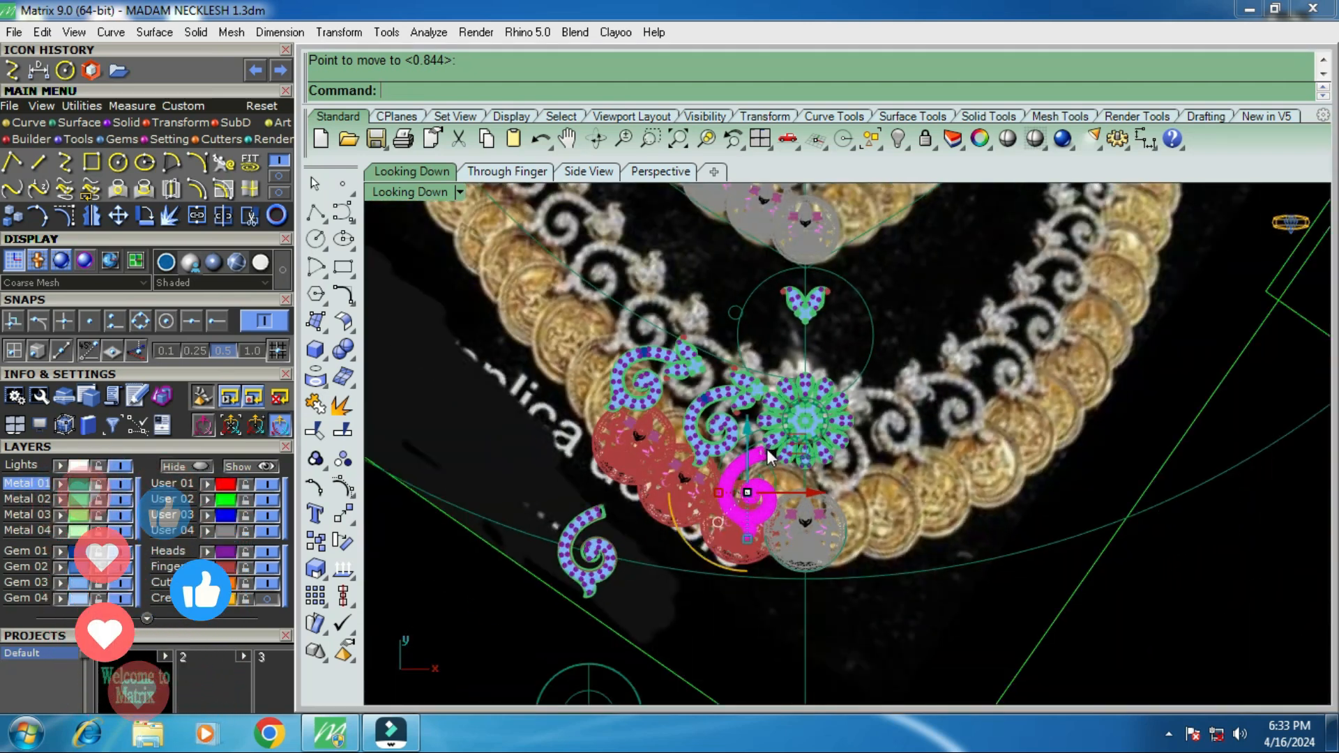
{"action": "scroll", "coordinate": [776, 458], "scroll_direction": "up", "scroll_amount": 3}
{"action": "scroll", "coordinate": [779, 458], "scroll_direction": "up", "scroll_amount": 2}
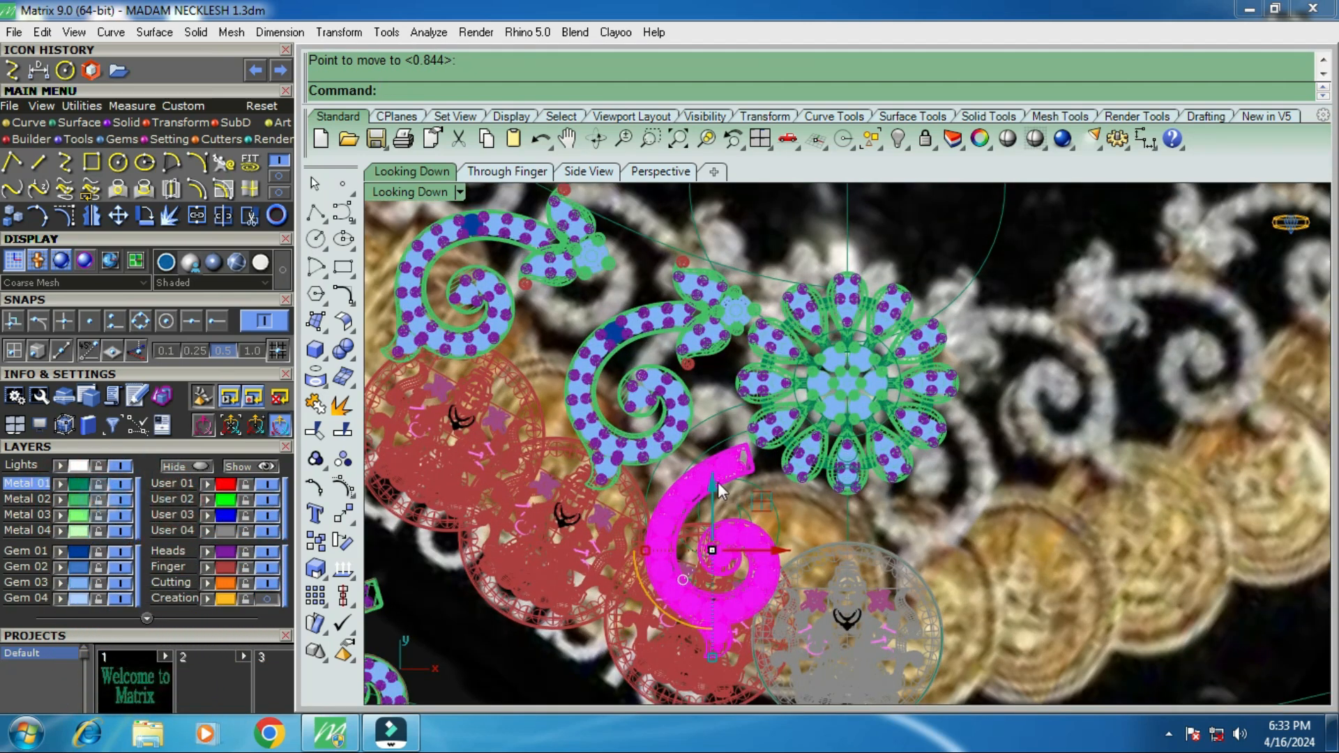
{"action": "left_click_drag", "start_coordinate": [718, 479], "coordinate": [774, 465]}
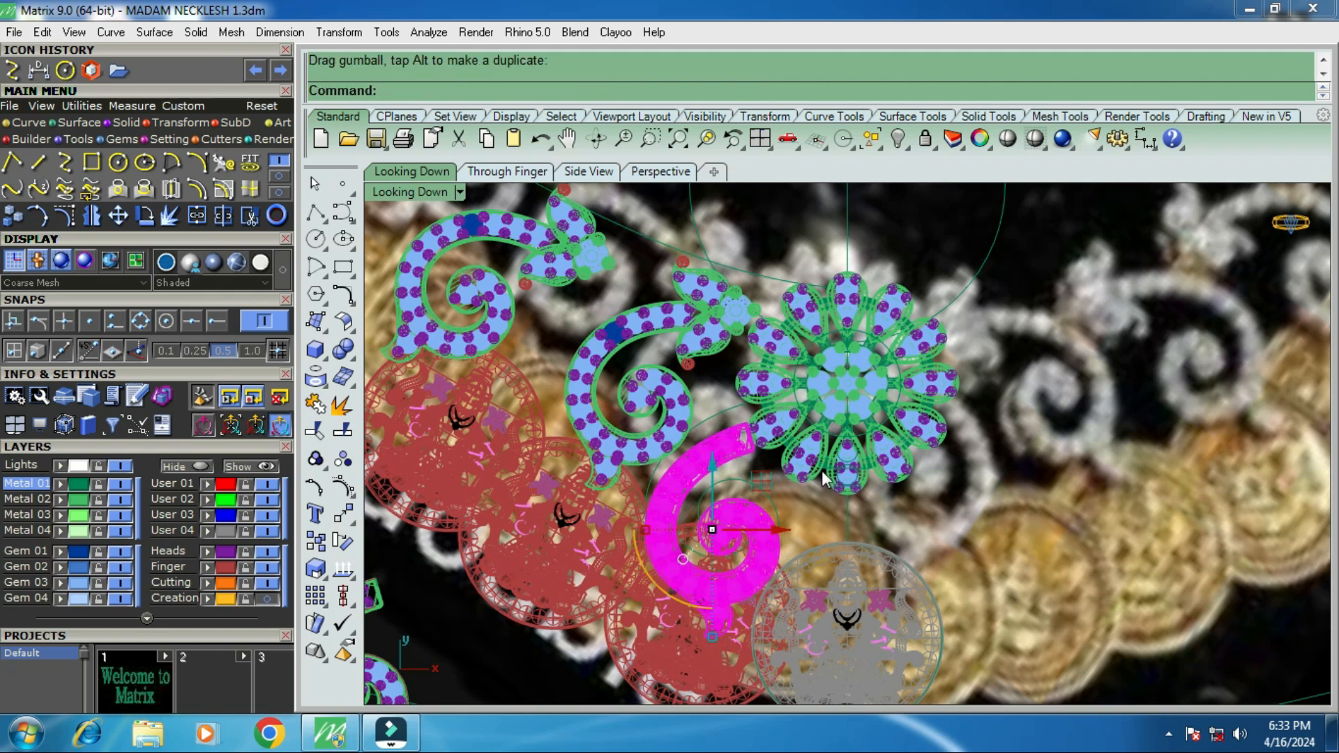
{"action": "scroll", "coordinate": [820, 481], "scroll_direction": "down", "scroll_amount": 2}
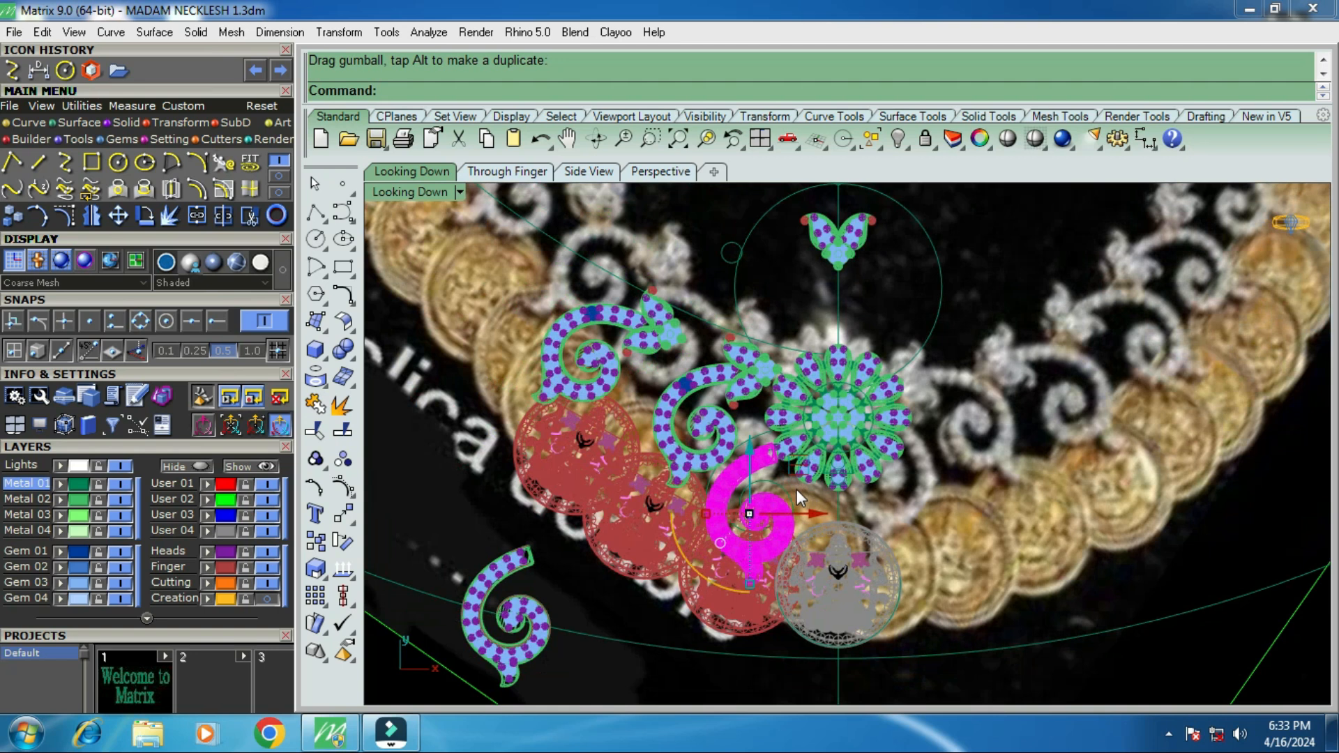
{"action": "scroll", "coordinate": [778, 508], "scroll_direction": "up", "scroll_amount": 1}
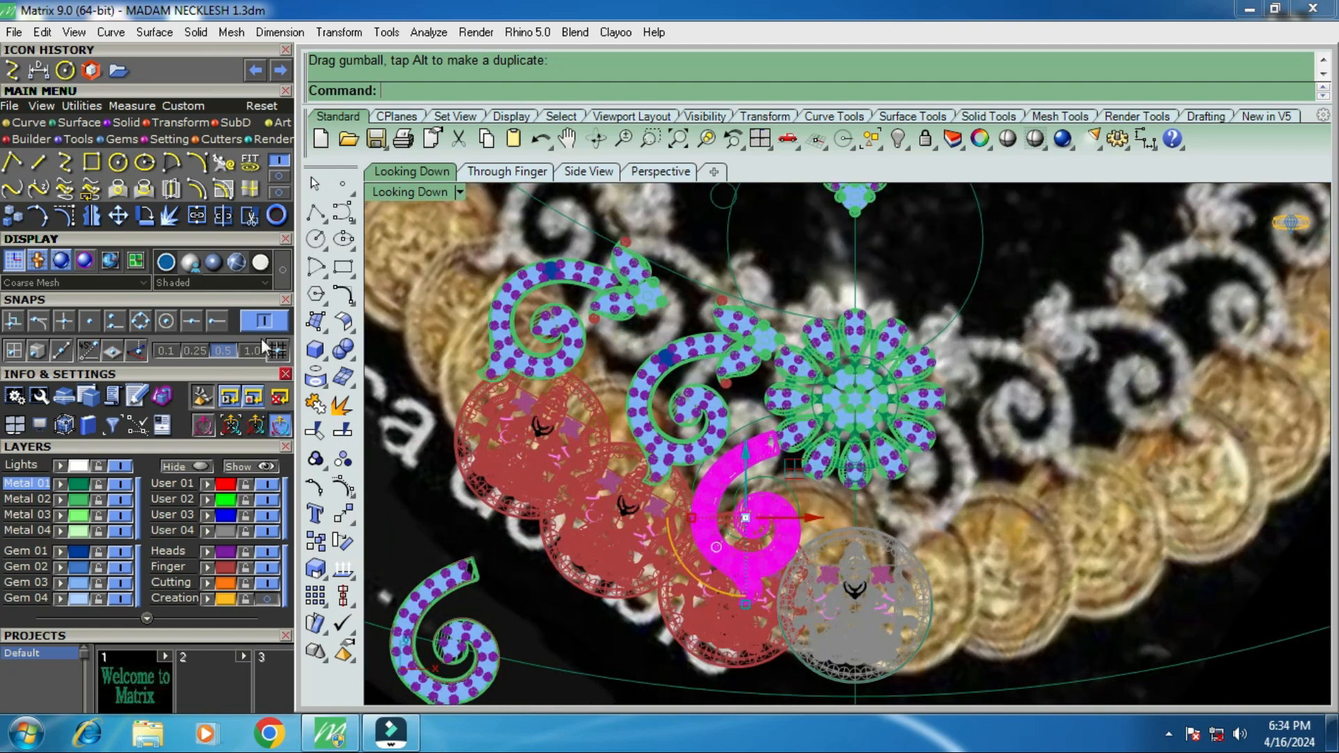
Move the lower scroll about 1.85 units right and slightly up, and nudge it about 0.25 units further toward the flower.
{"action": "left_click", "coordinate": [118, 215]}
{"action": "scroll", "coordinate": [746, 506], "scroll_direction": "up", "scroll_amount": 2}
{"action": "left_click", "coordinate": [760, 509]}
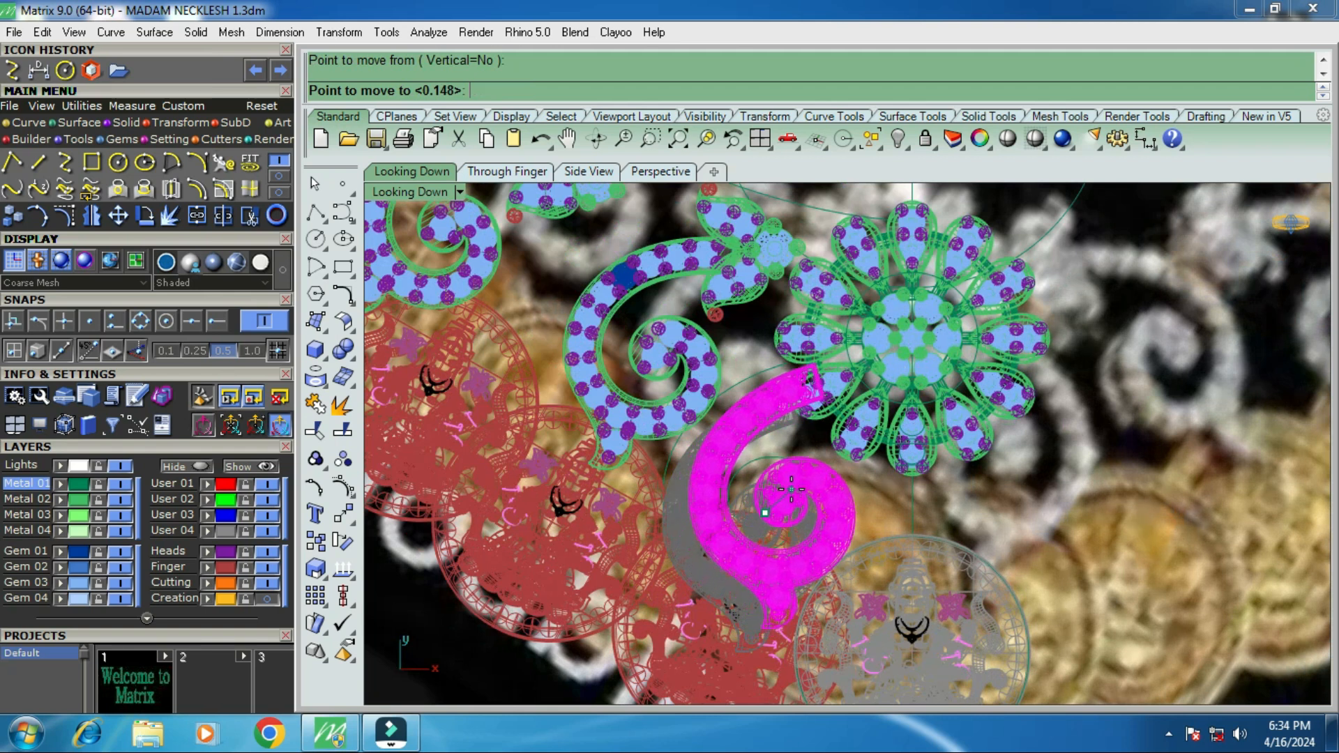
{"action": "left_click", "coordinate": [794, 496]}
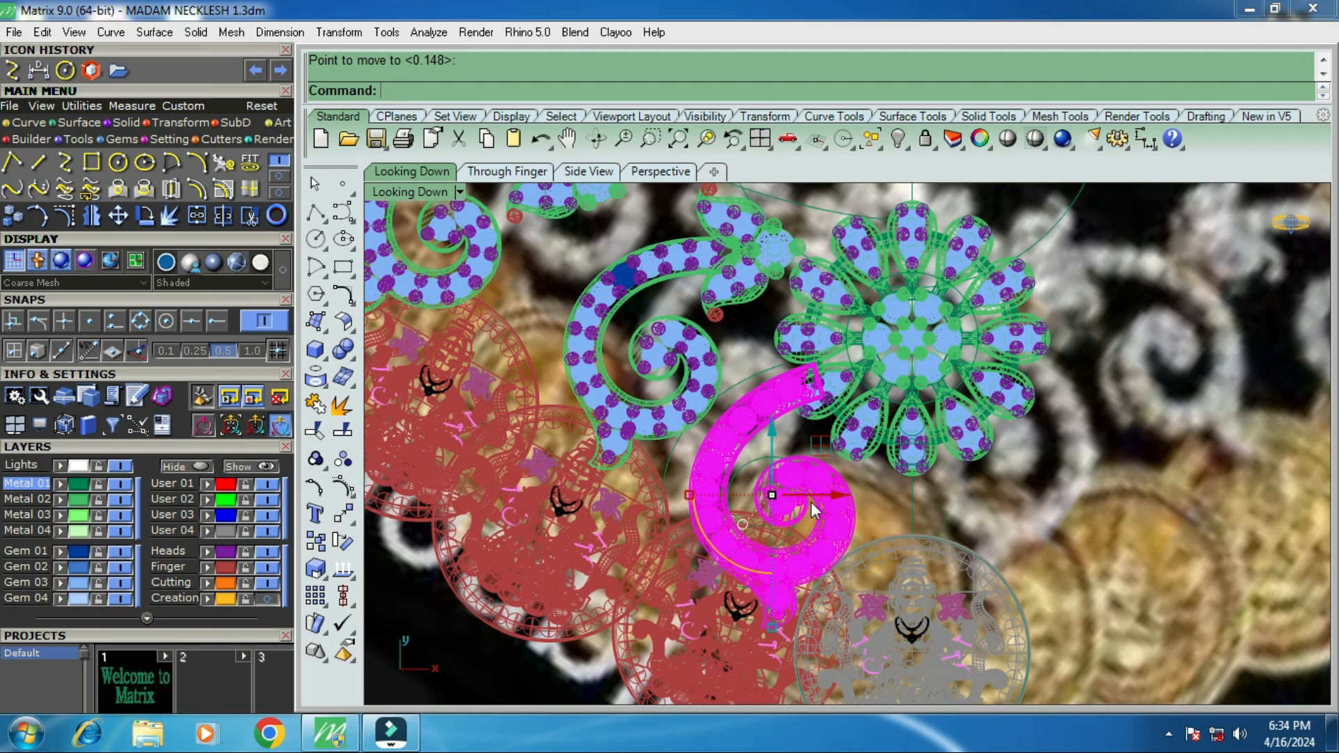
{"action": "right_click", "coordinate": [812, 501]}
{"action": "left_click", "coordinate": [812, 482]}
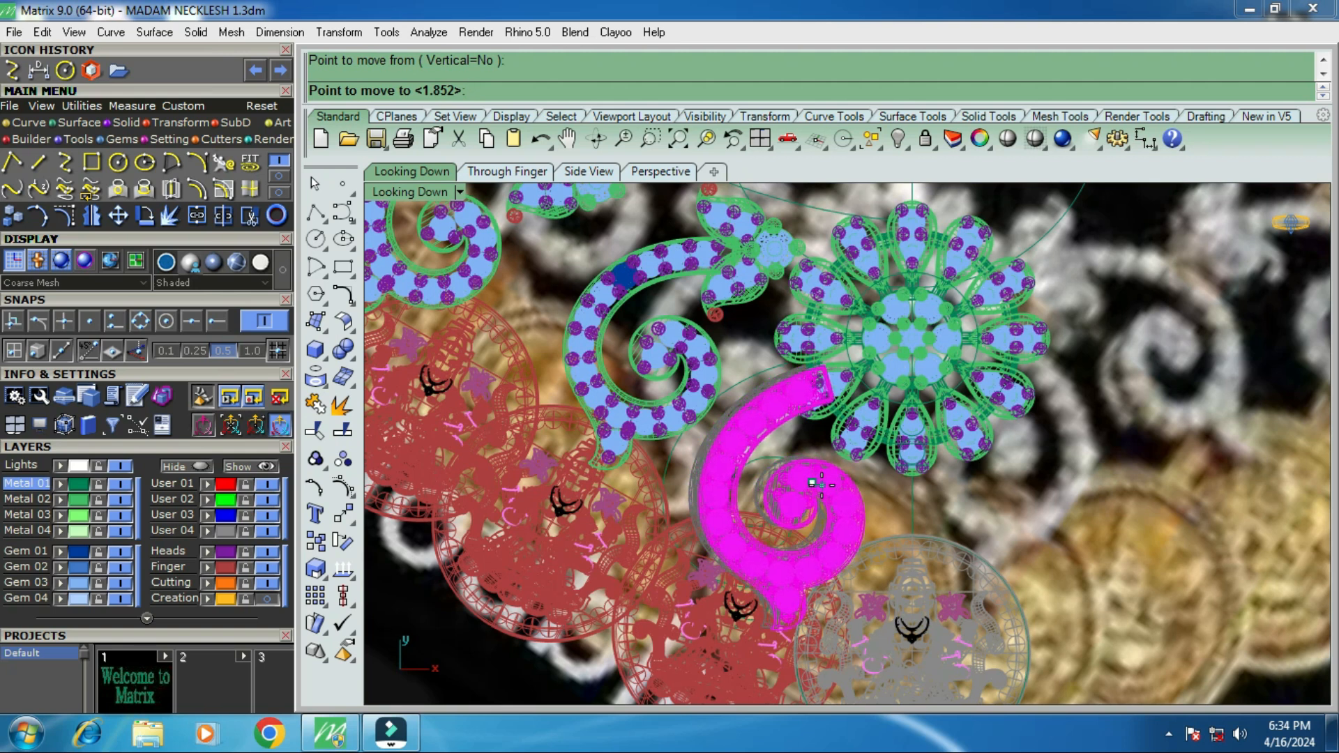
{"action": "left_click", "coordinate": [812, 483]}
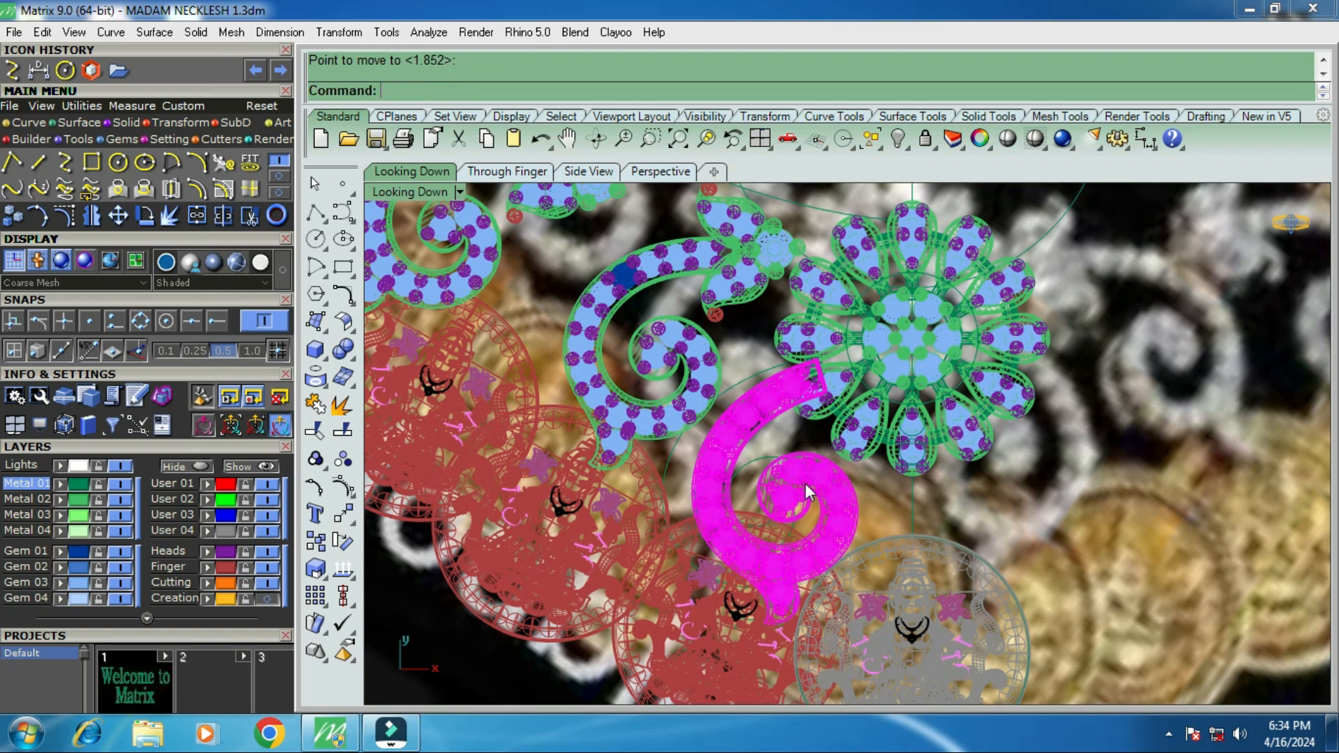
Rotate the lower scroll about 2.6 degrees counterclockwise around a point inside its spiral.
{"action": "scroll", "coordinate": [807, 501], "scroll_direction": "down", "scroll_amount": 1}
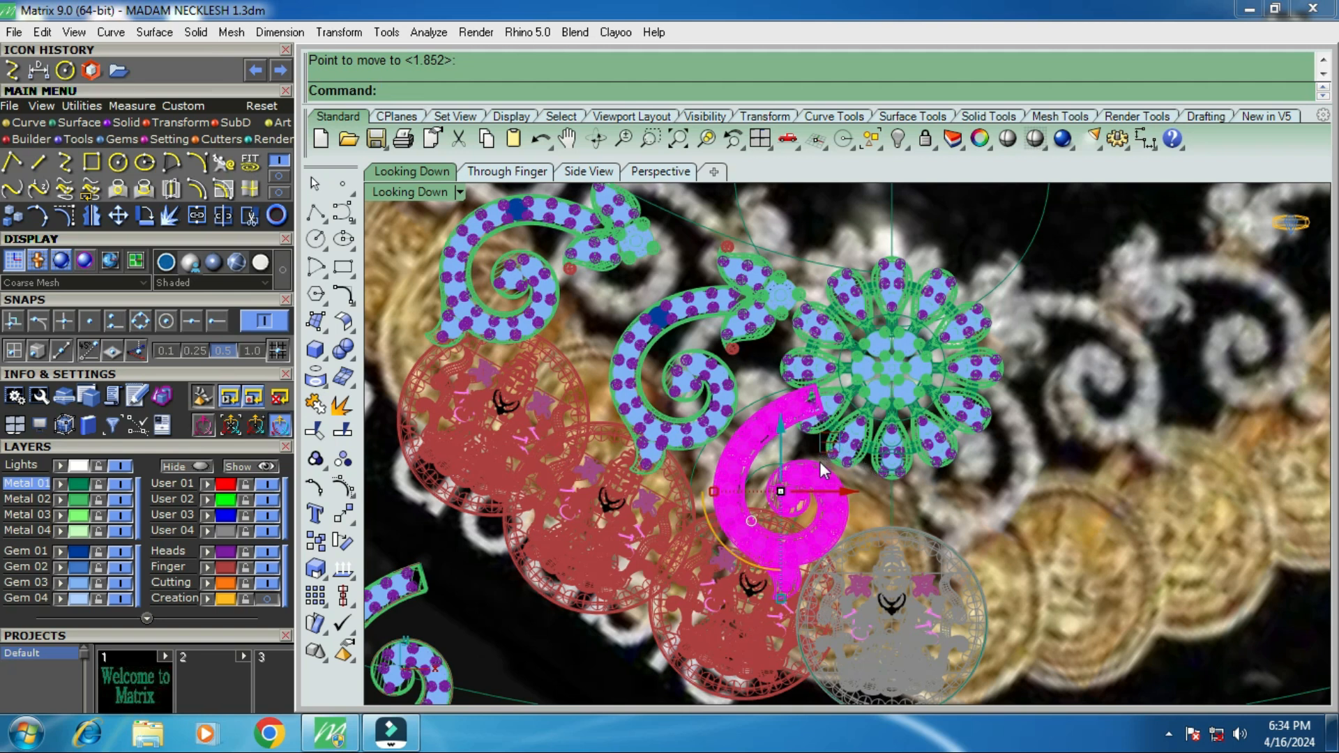
{"action": "left_click", "coordinate": [145, 216]}
{"action": "left_click", "coordinate": [791, 503]}
{"action": "left_click", "coordinate": [795, 488]}
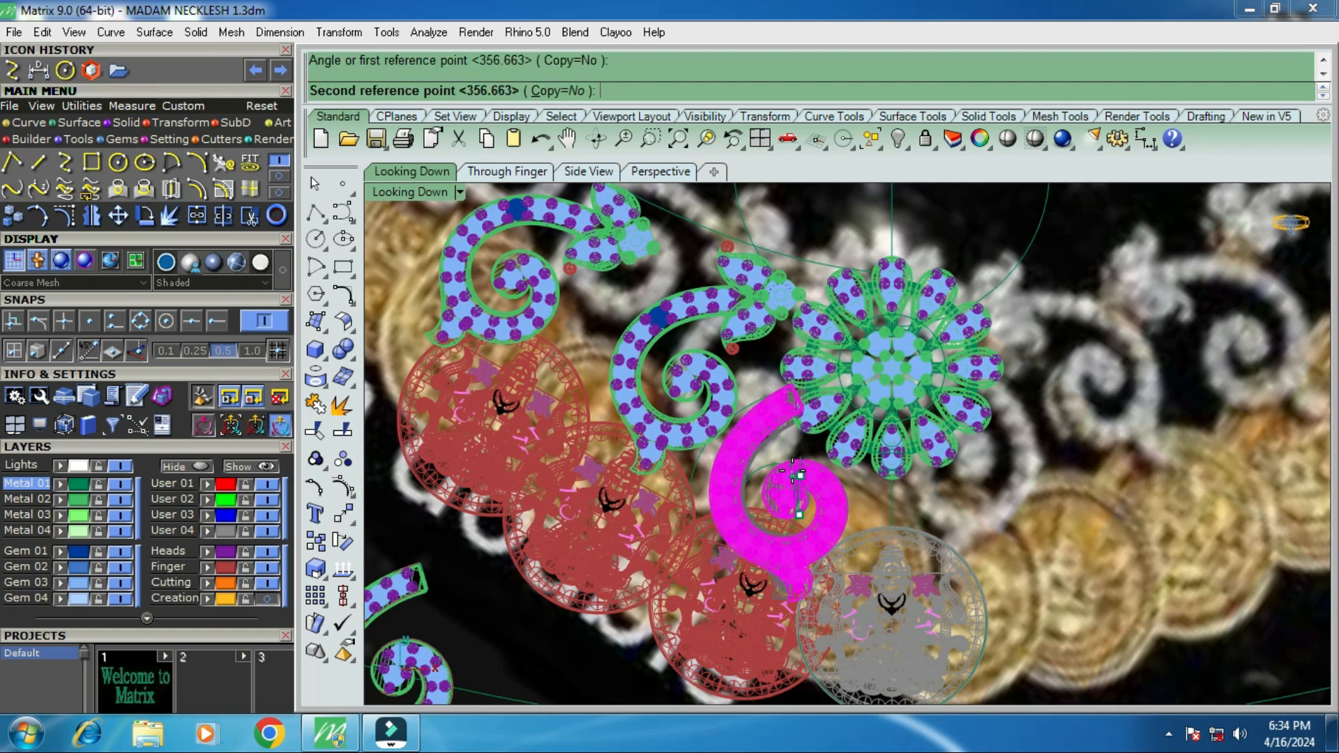
{"action": "left_click", "coordinate": [801, 472]}
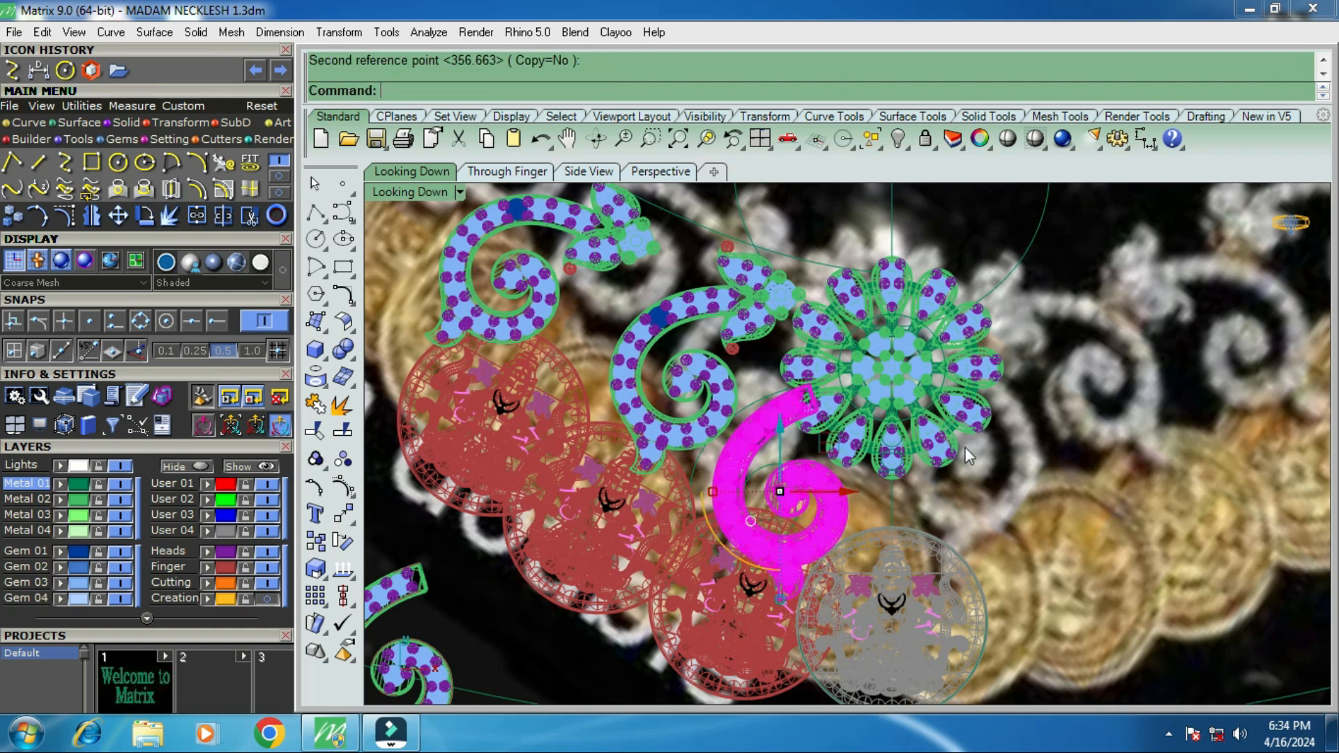
Compare with the reference photo and move the lower scroll about 0.89 units down and away from the flower.
{"action": "scroll", "coordinate": [788, 406], "scroll_direction": "down", "scroll_amount": 6}
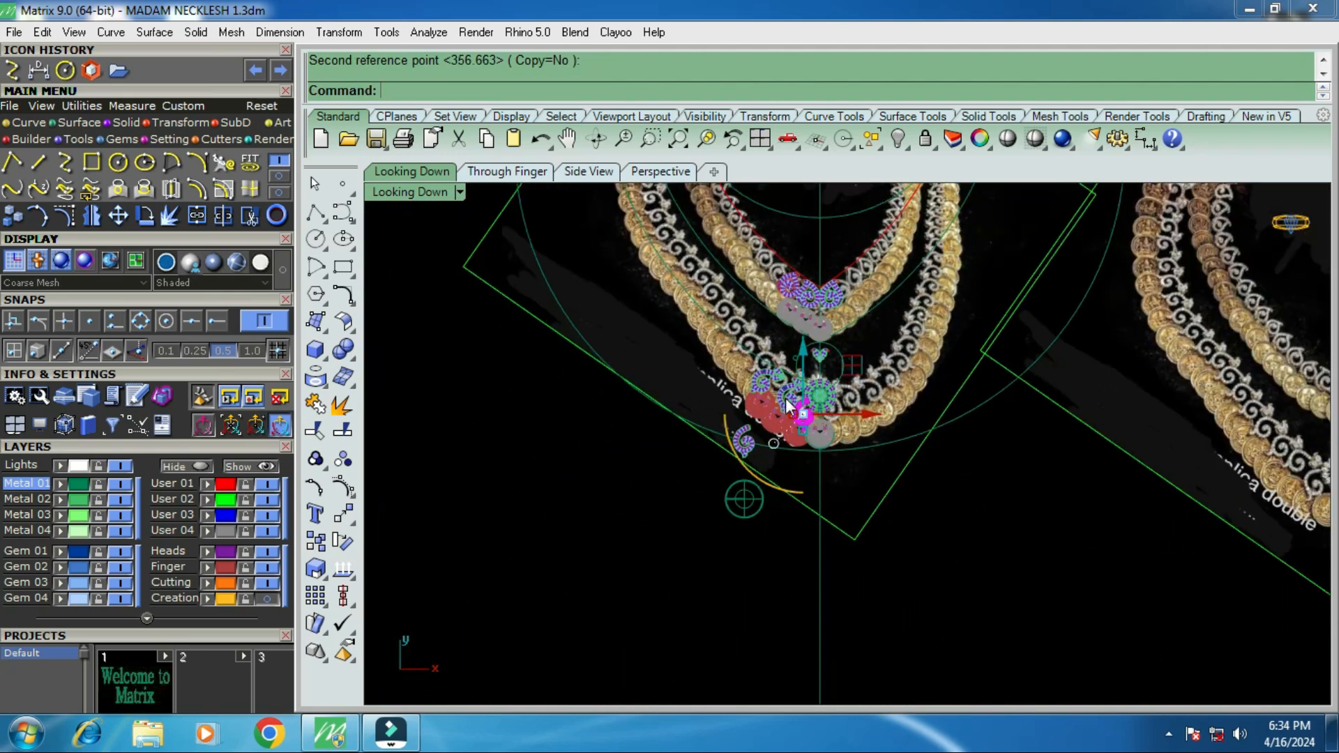
{"action": "scroll", "coordinate": [1135, 475], "scroll_direction": "down", "scroll_amount": 2}
{"action": "scroll", "coordinate": [1158, 453], "scroll_direction": "up", "scroll_amount": 10}
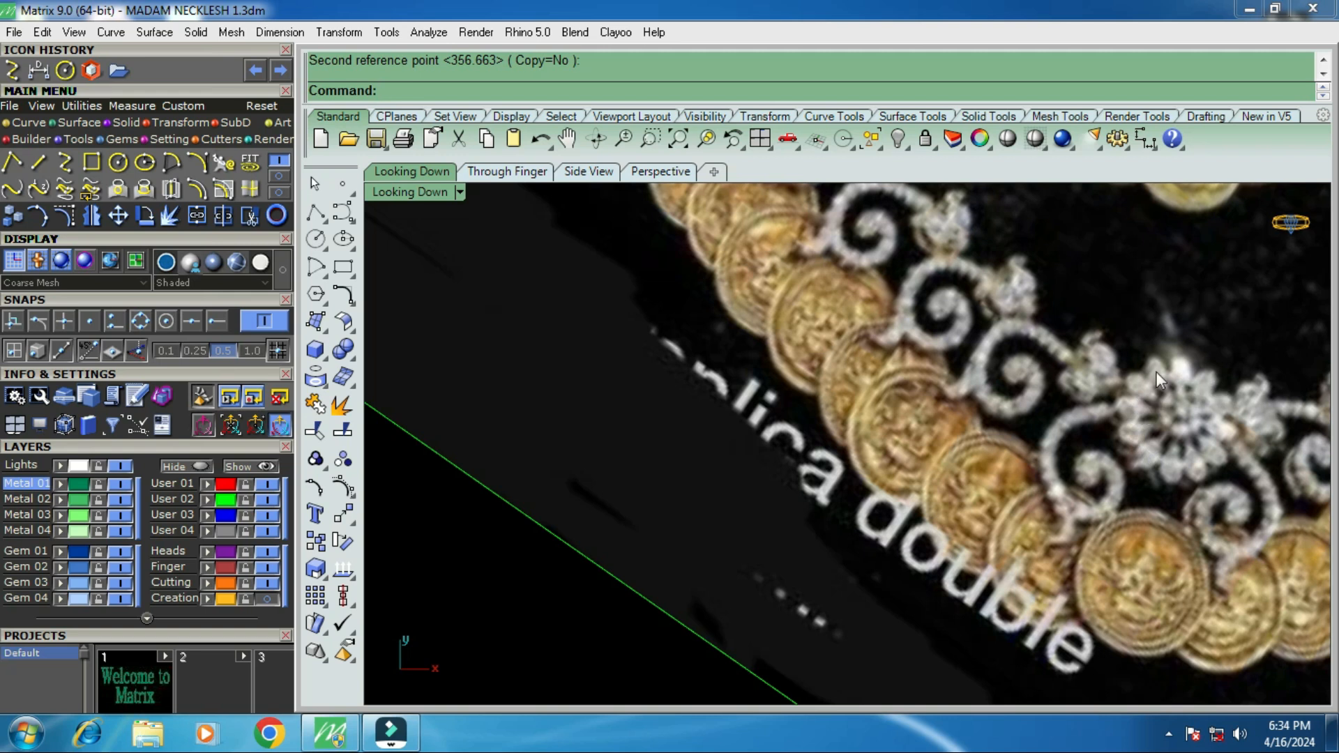
{"action": "scroll", "coordinate": [1143, 404], "scroll_direction": "down", "scroll_amount": 5}
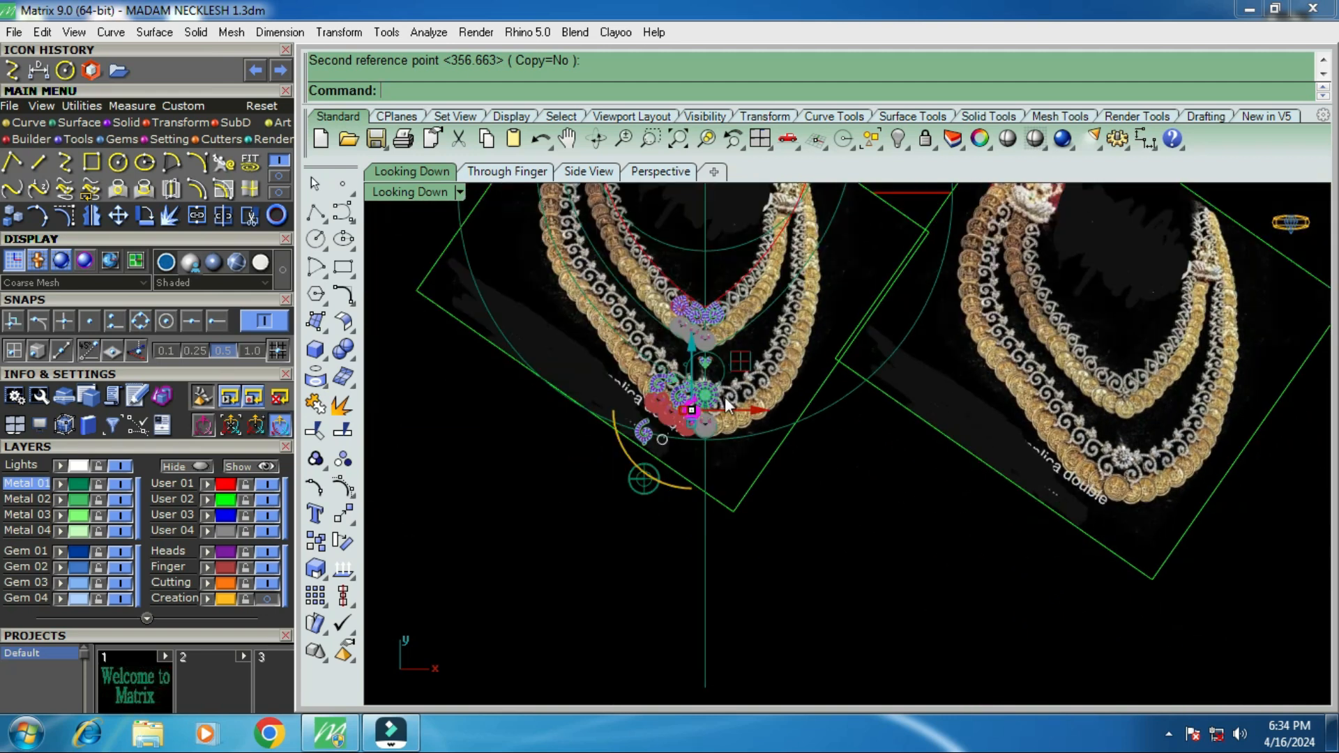
{"action": "scroll", "coordinate": [725, 396], "scroll_direction": "up", "scroll_amount": 8}
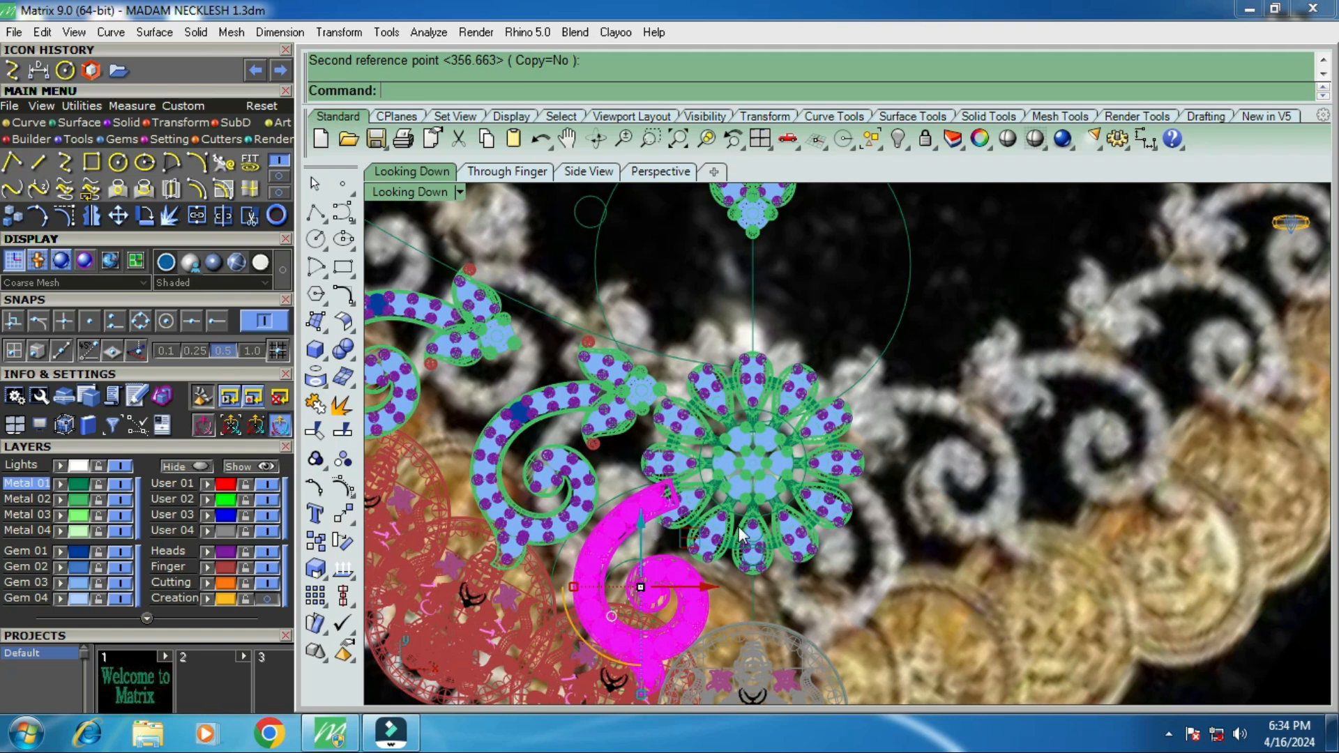
{"action": "left_click", "coordinate": [118, 216]}
{"action": "scroll", "coordinate": [707, 551], "scroll_direction": "up", "scroll_amount": 3}
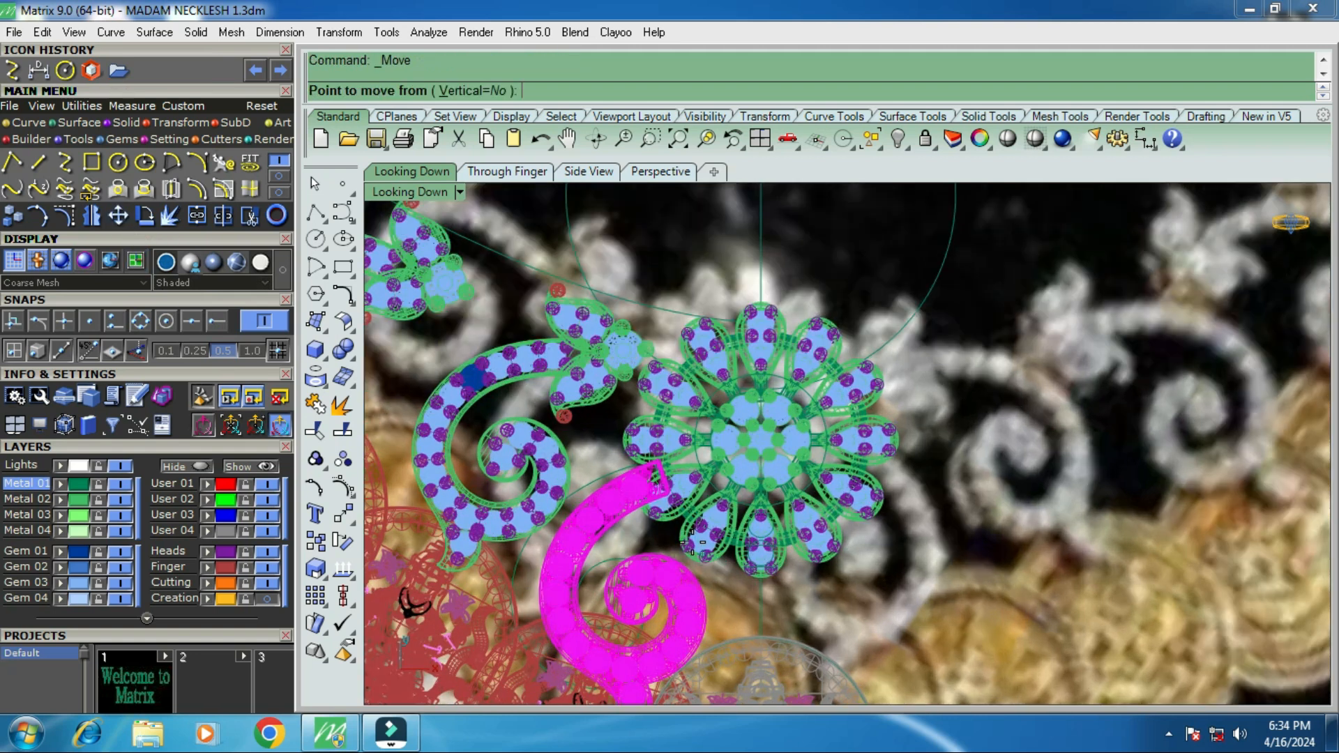
{"action": "left_click", "coordinate": [691, 554]}
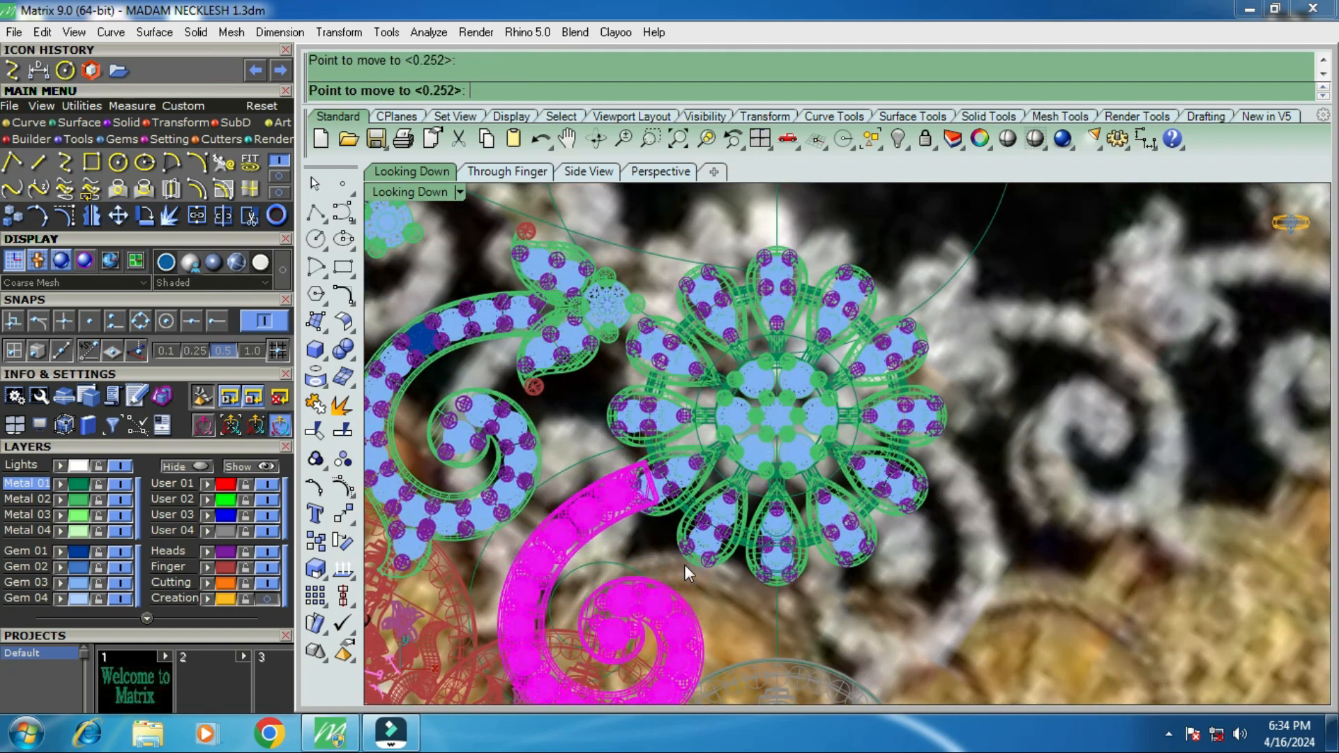
{"action": "left_click", "coordinate": [684, 563]}
{"action": "scroll", "coordinate": [650, 401], "scroll_direction": "down", "scroll_amount": 4}
{"action": "scroll", "coordinate": [649, 398], "scroll_direction": "up", "scroll_amount": 3}
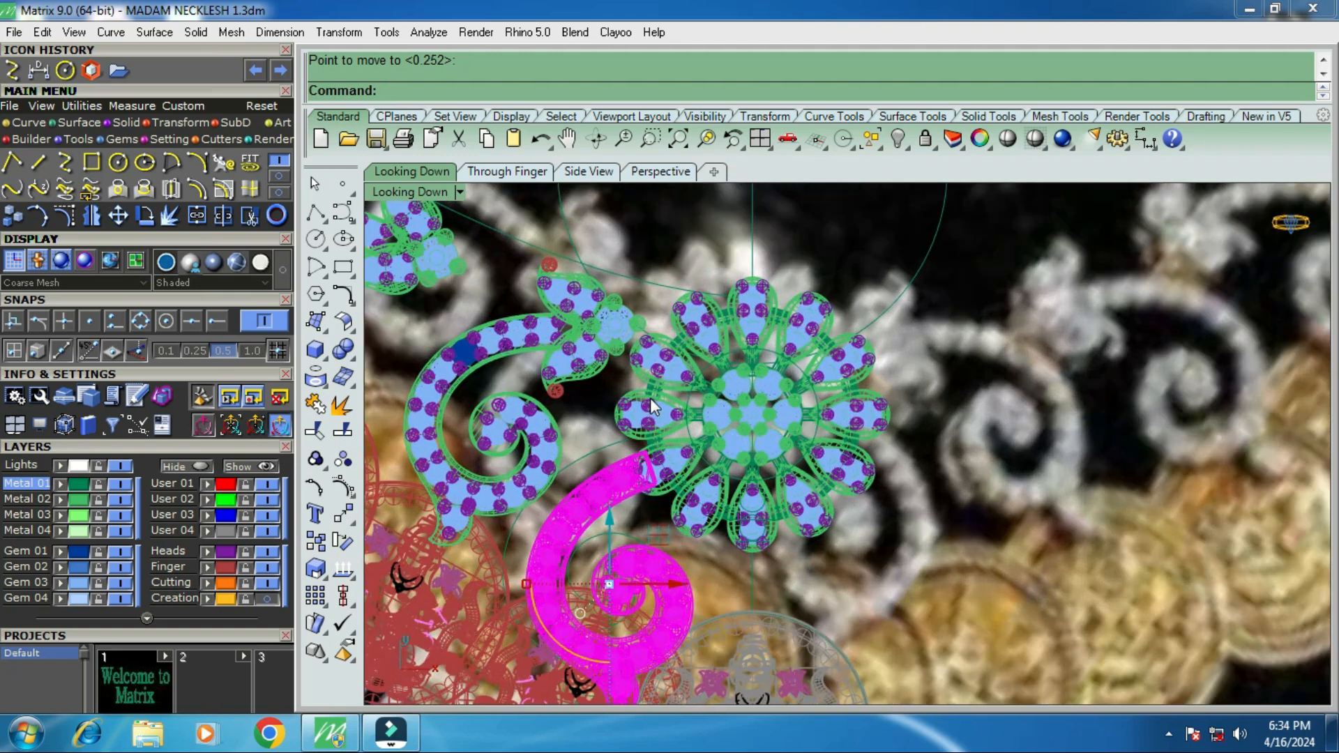
Move the lower scroll up and slightly left so its open end meets the flower's left petal.
{"action": "right_click", "coordinate": [646, 486]}
{"action": "left_click", "coordinate": [646, 486]}
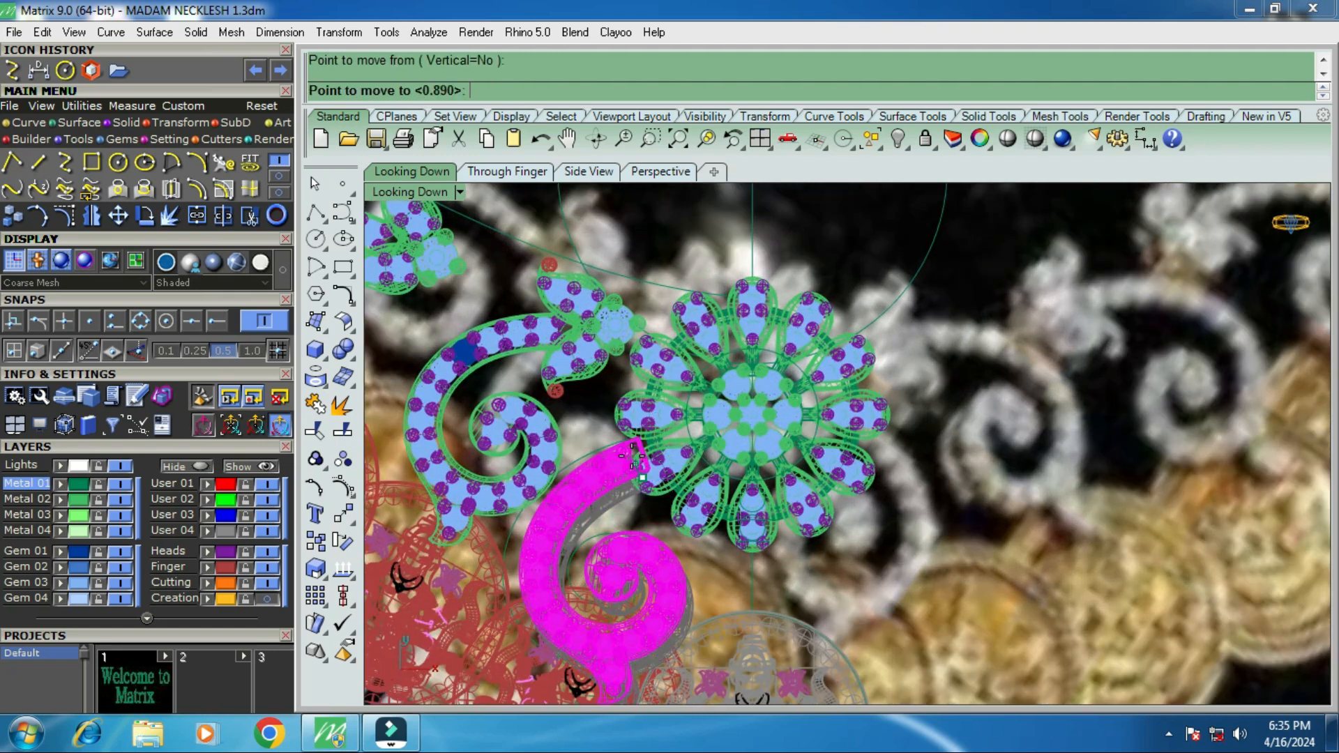
{"action": "left_click", "coordinate": [645, 450]}
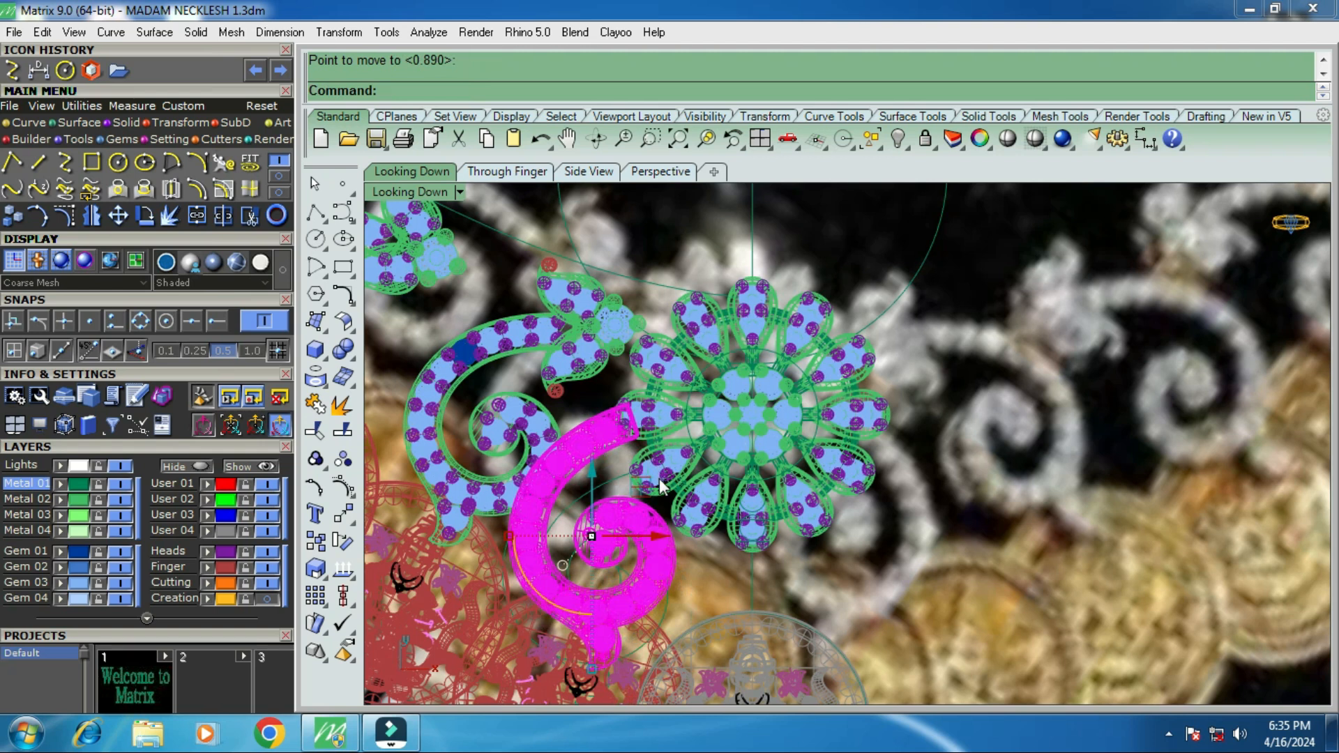
Rotate the lower scroll slightly counterclockwise around its open end at the left petal, and deselect it.
{"action": "left_click", "coordinate": [145, 216]}
{"action": "left_click", "coordinate": [620, 423]}
{"action": "left_click", "coordinate": [607, 557]}
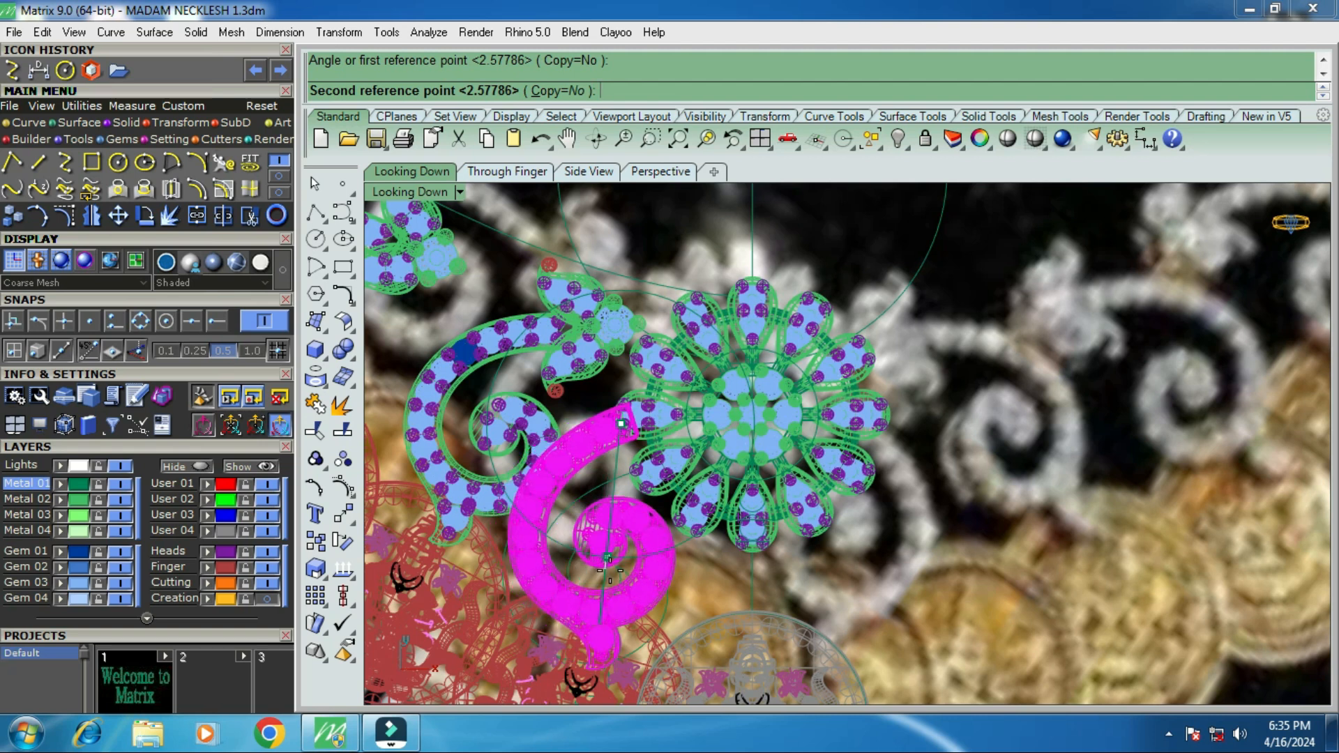
{"action": "left_click", "coordinate": [612, 571]}
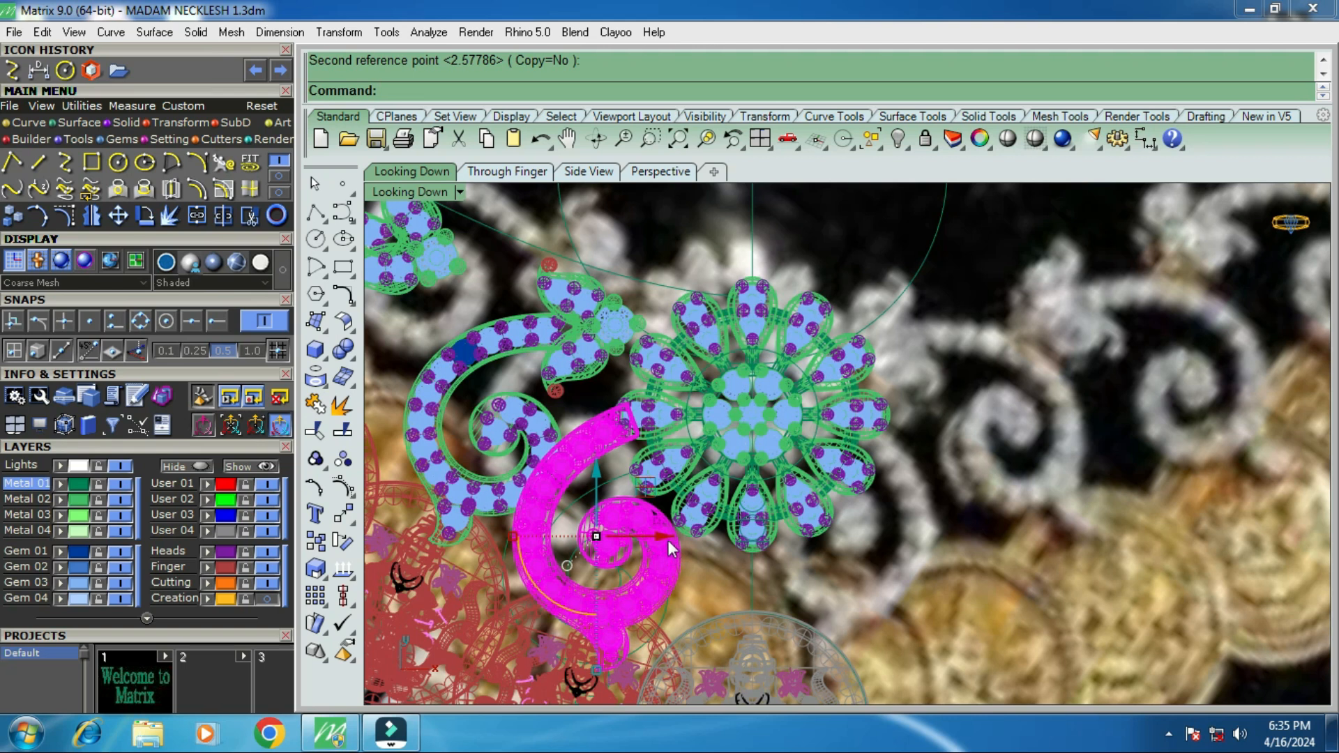
{"action": "scroll", "coordinate": [652, 522], "scroll_direction": "down", "scroll_amount": 4}
{"action": "scroll", "coordinate": [597, 382], "scroll_direction": "up", "scroll_amount": 4}
{"action": "key", "text": "Escape"}
{"action": "left_click", "coordinate": [621, 402]}
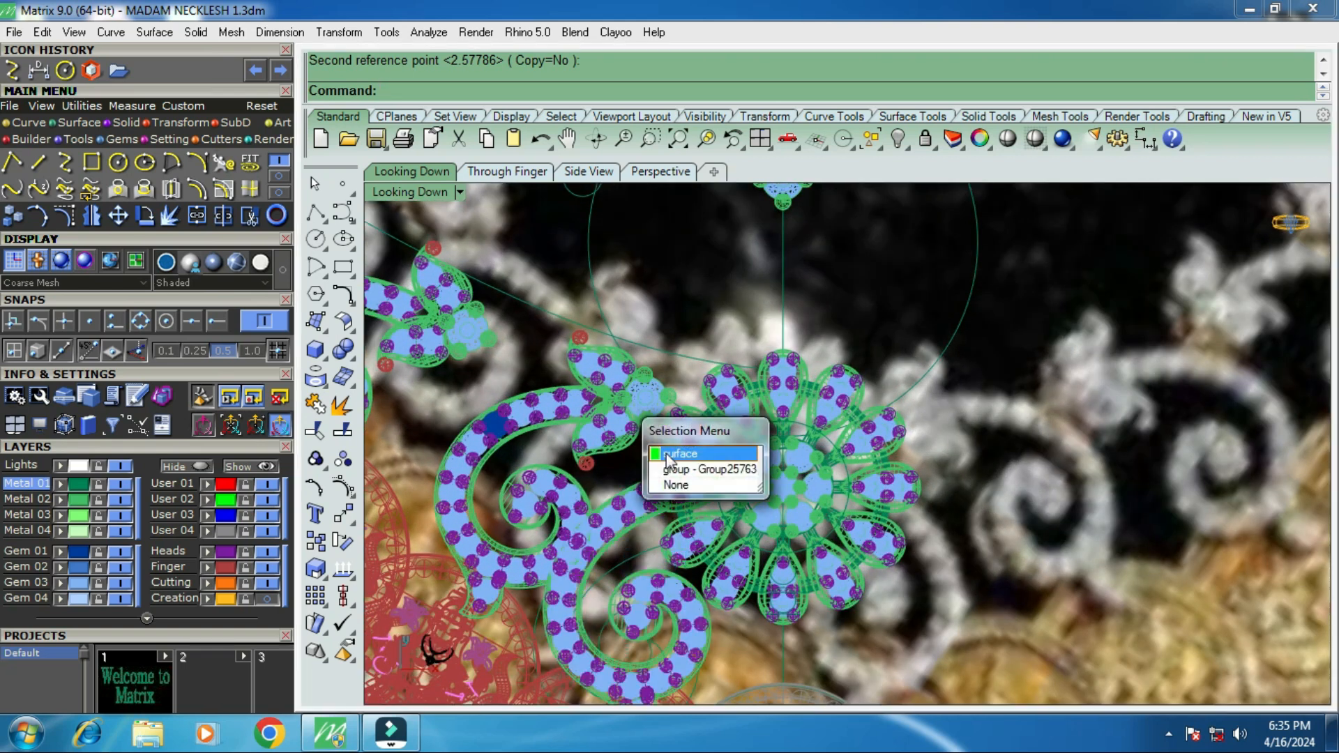
{"action": "left_click", "coordinate": [673, 468]}
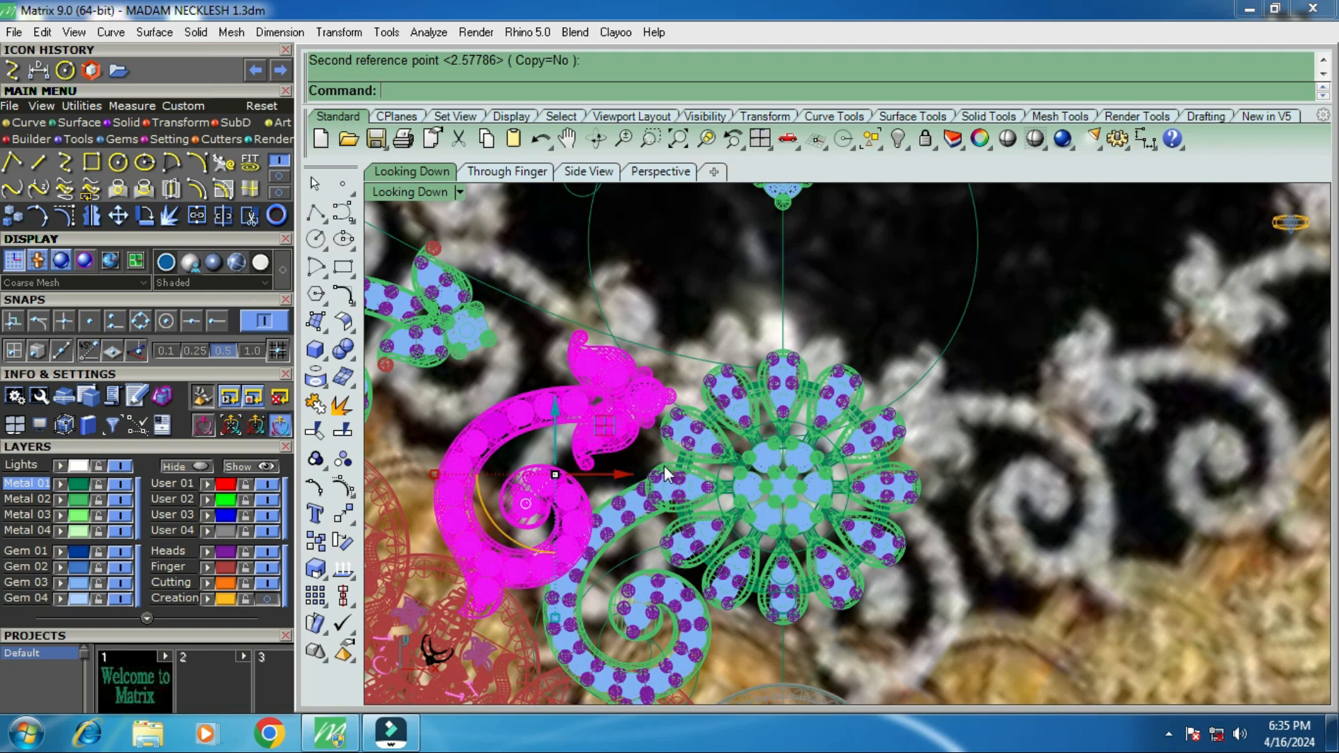
{"action": "scroll", "coordinate": [719, 431], "scroll_direction": "down", "scroll_amount": 4}
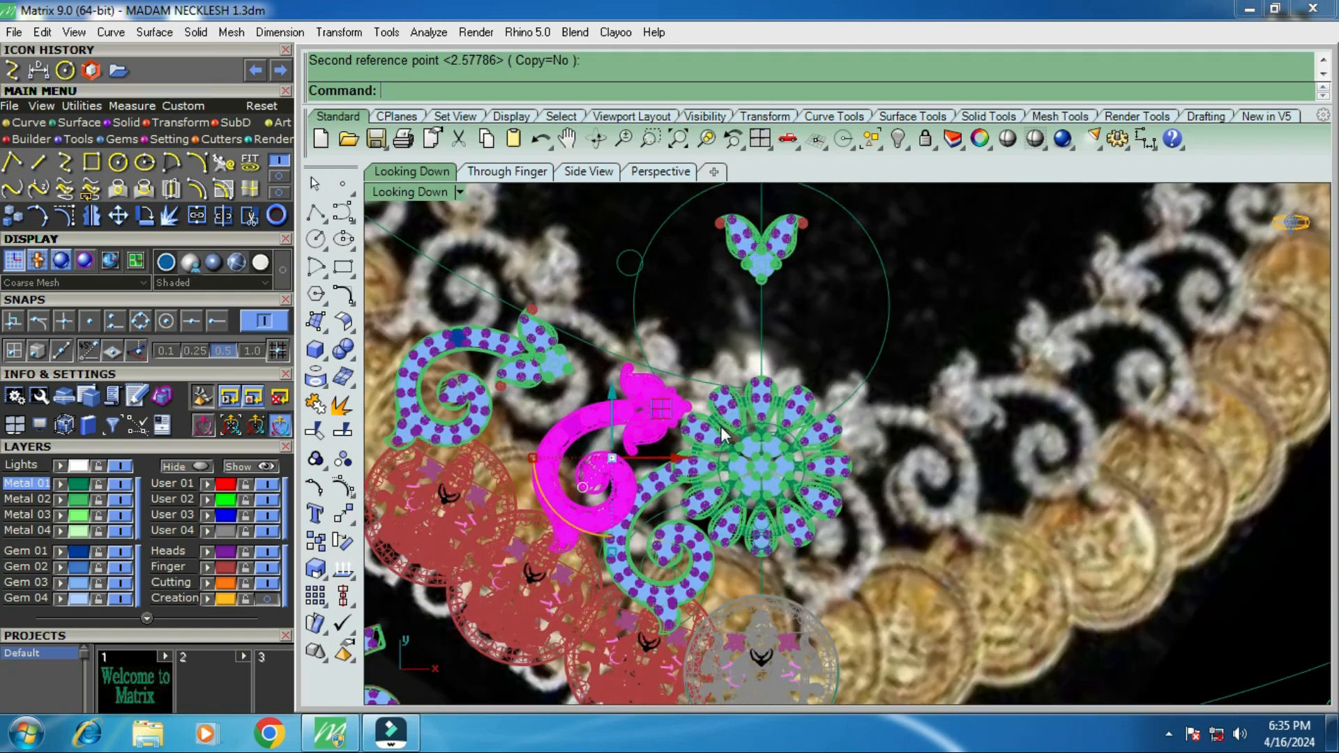
{"action": "key", "text": "Escape"}
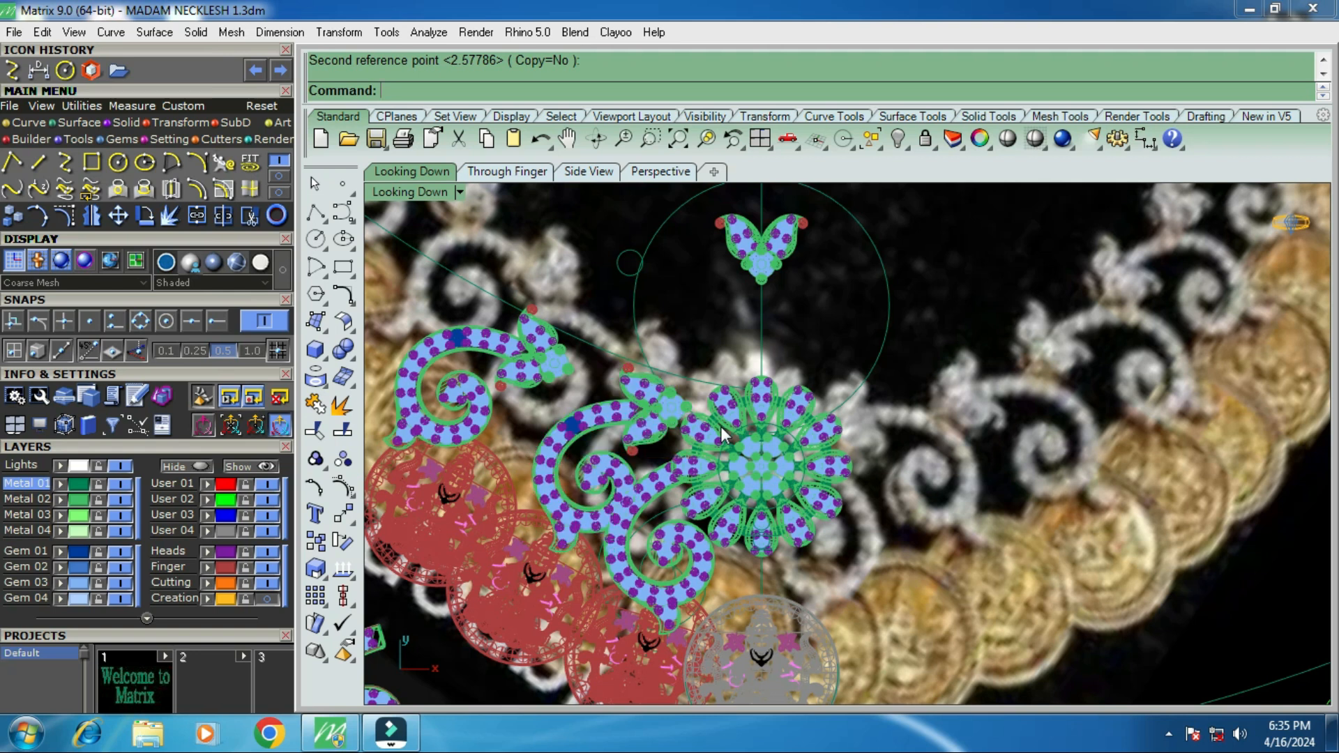
Ungroup the scroll beside the flower so its curl and its leaf motif are separate pieces.
{"action": "scroll", "coordinate": [609, 425], "scroll_direction": "up", "scroll_amount": 4}
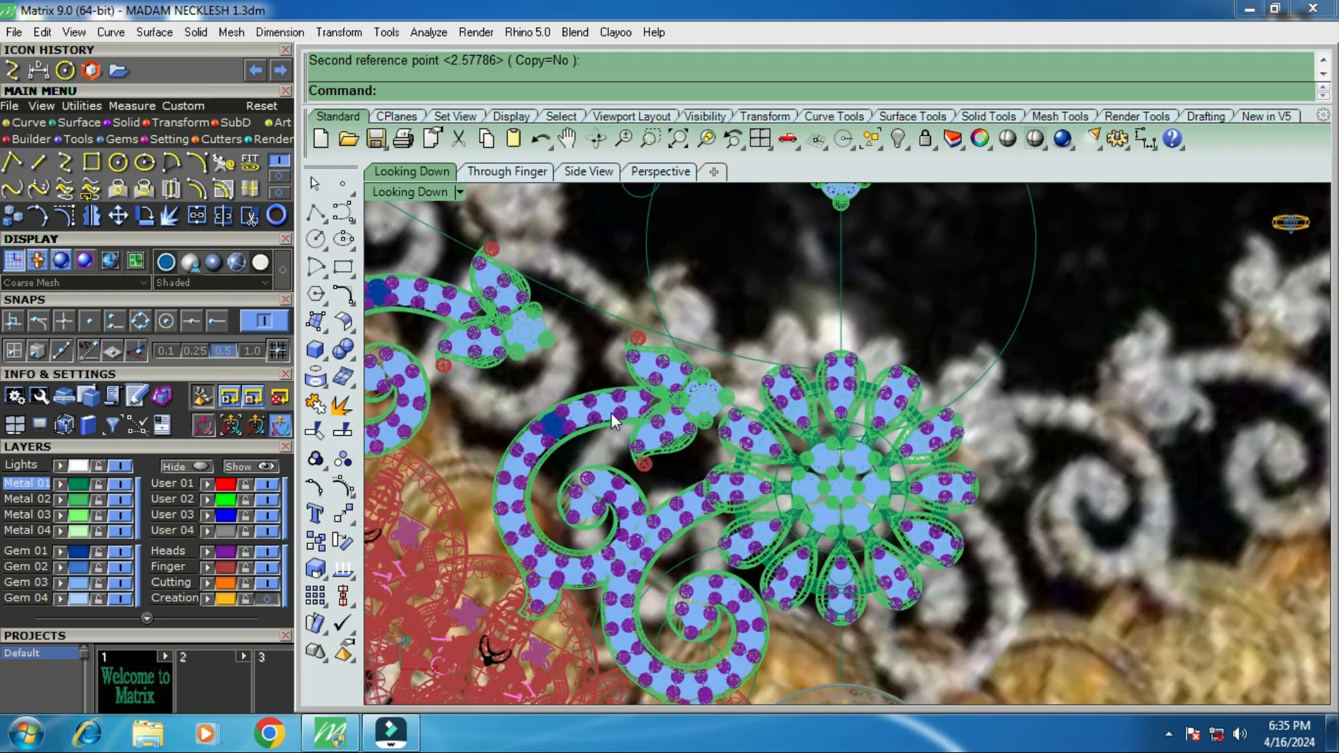
{"action": "left_click", "coordinate": [611, 415]}
{"action": "left_click", "coordinate": [672, 472]}
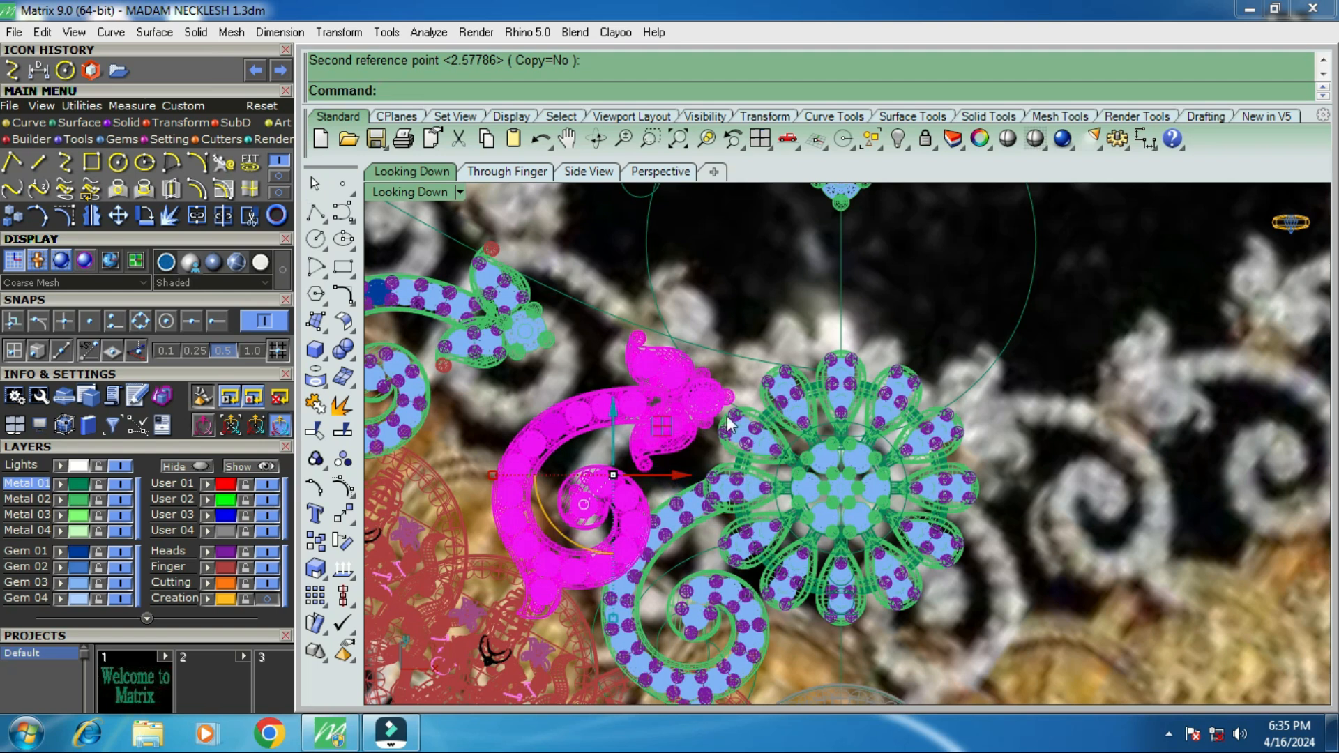
{"action": "scroll", "coordinate": [736, 423], "scroll_direction": "down", "scroll_amount": 3}
{"action": "scroll", "coordinate": [636, 465], "scroll_direction": "up", "scroll_amount": 3}
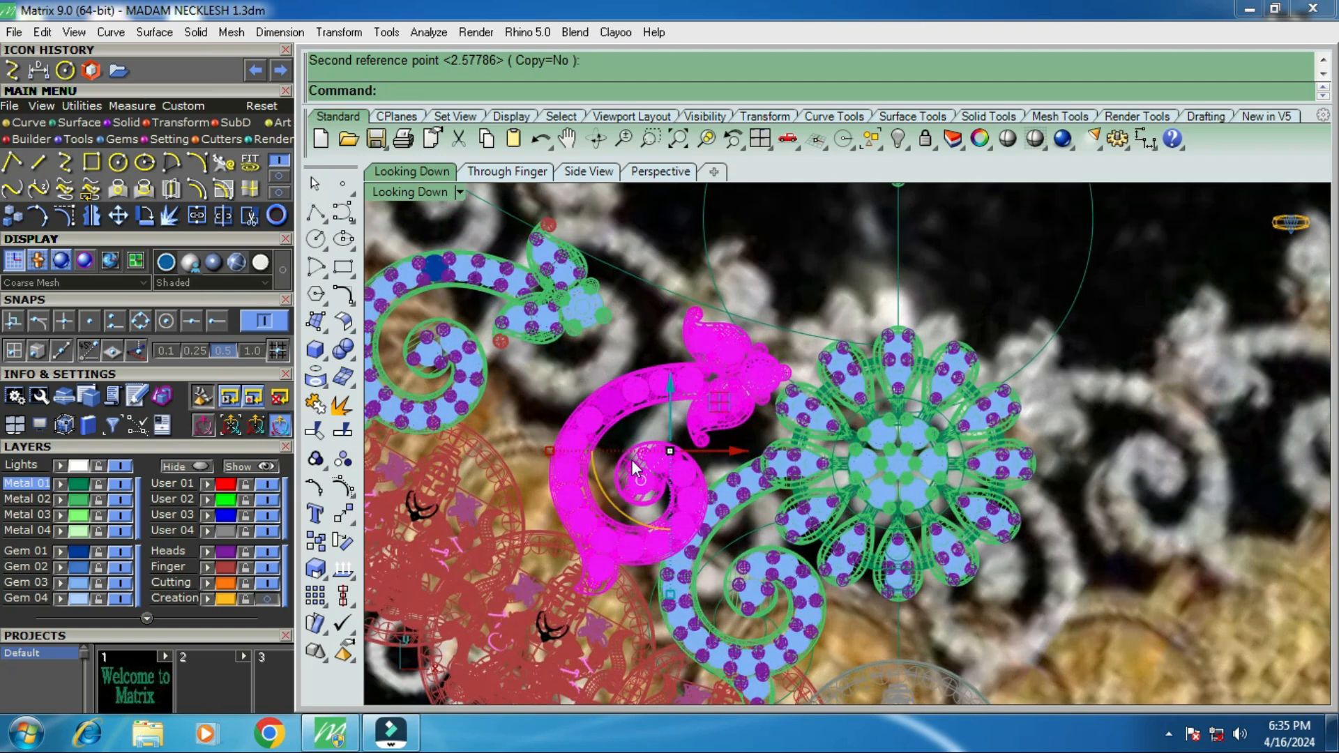
{"action": "type", "text": "U"}
{"action": "left_click", "coordinate": [410, 188]}
{"action": "left_click", "coordinate": [702, 454]}
Rotate the separated scroll about 14.4 degrees clockwise around its end at the leaf motif, and deselect it.
{"action": "left_click", "coordinate": [650, 388]}
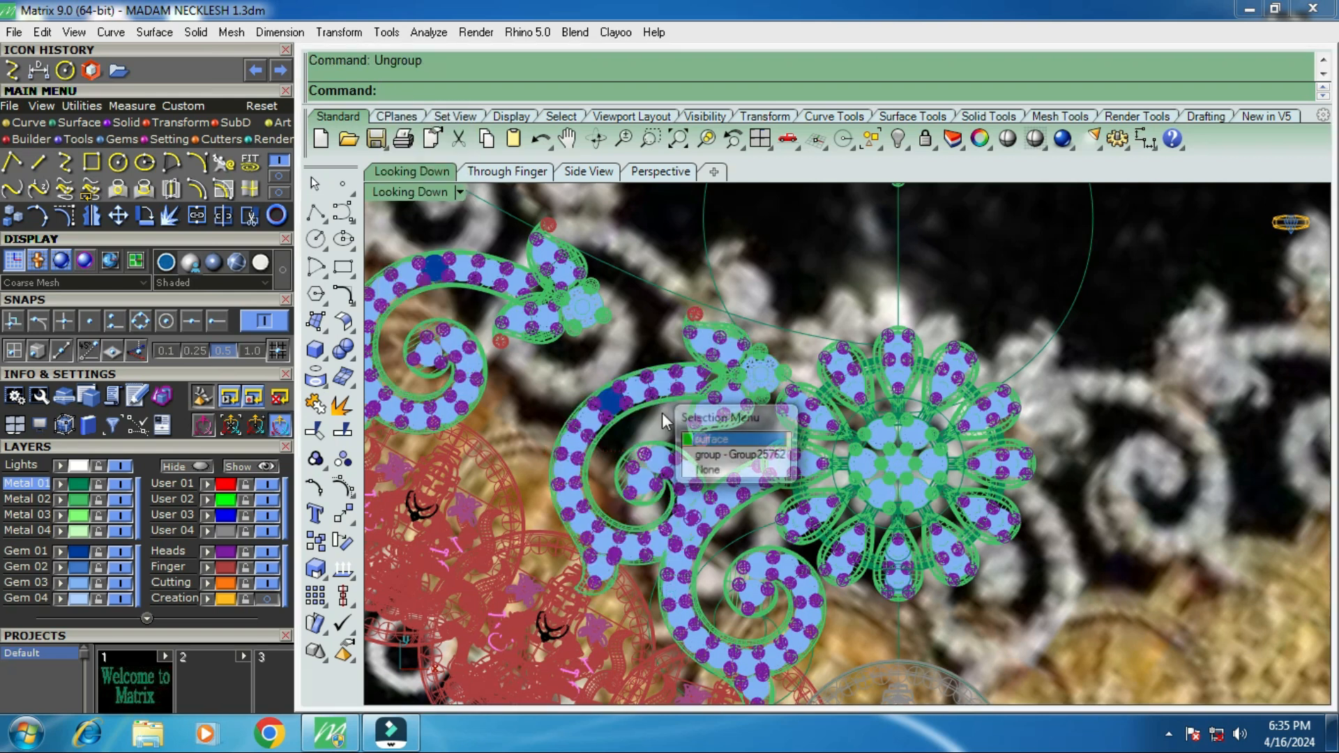
{"action": "left_click", "coordinate": [705, 457]}
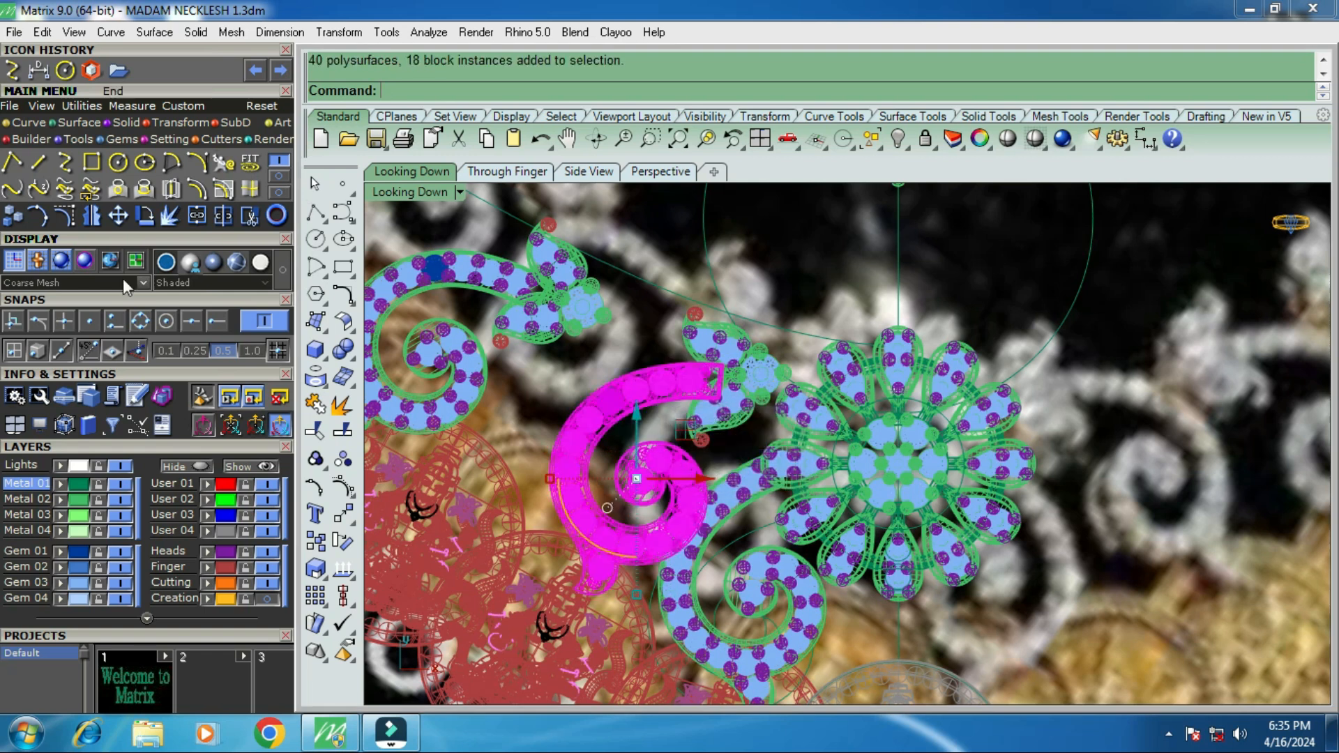
{"action": "left_click", "coordinate": [146, 218]}
{"action": "left_click", "coordinate": [708, 385]}
{"action": "left_click", "coordinate": [621, 540]}
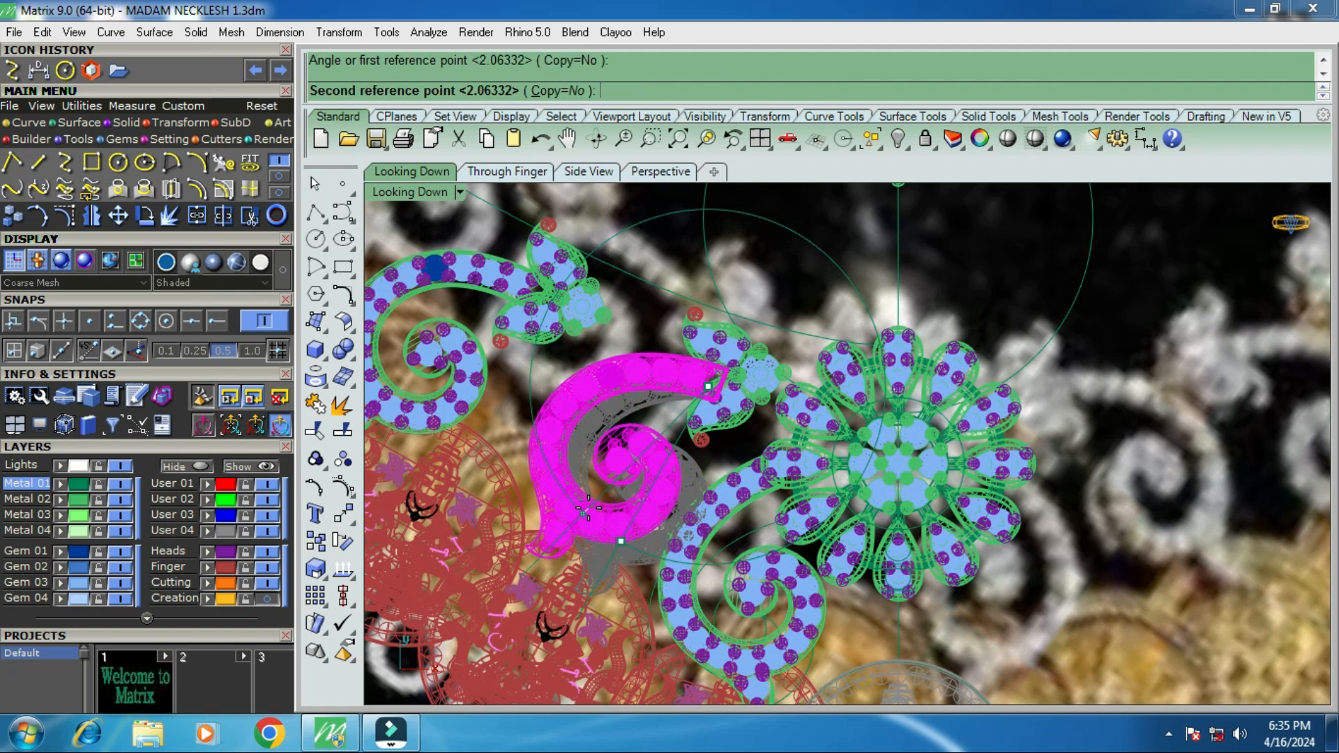
{"action": "scroll", "coordinate": [586, 511], "scroll_direction": "down", "scroll_amount": 2}
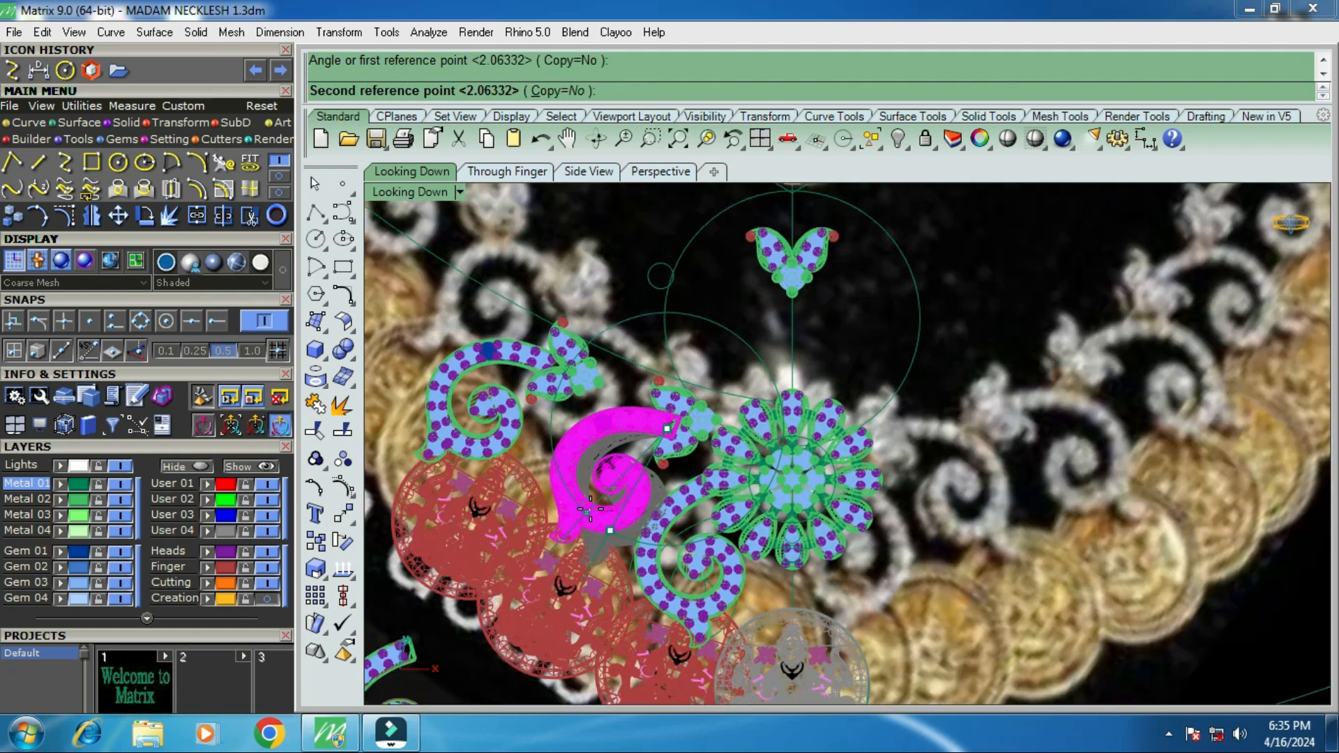
{"action": "scroll", "coordinate": [585, 511], "scroll_direction": "up", "scroll_amount": 2}
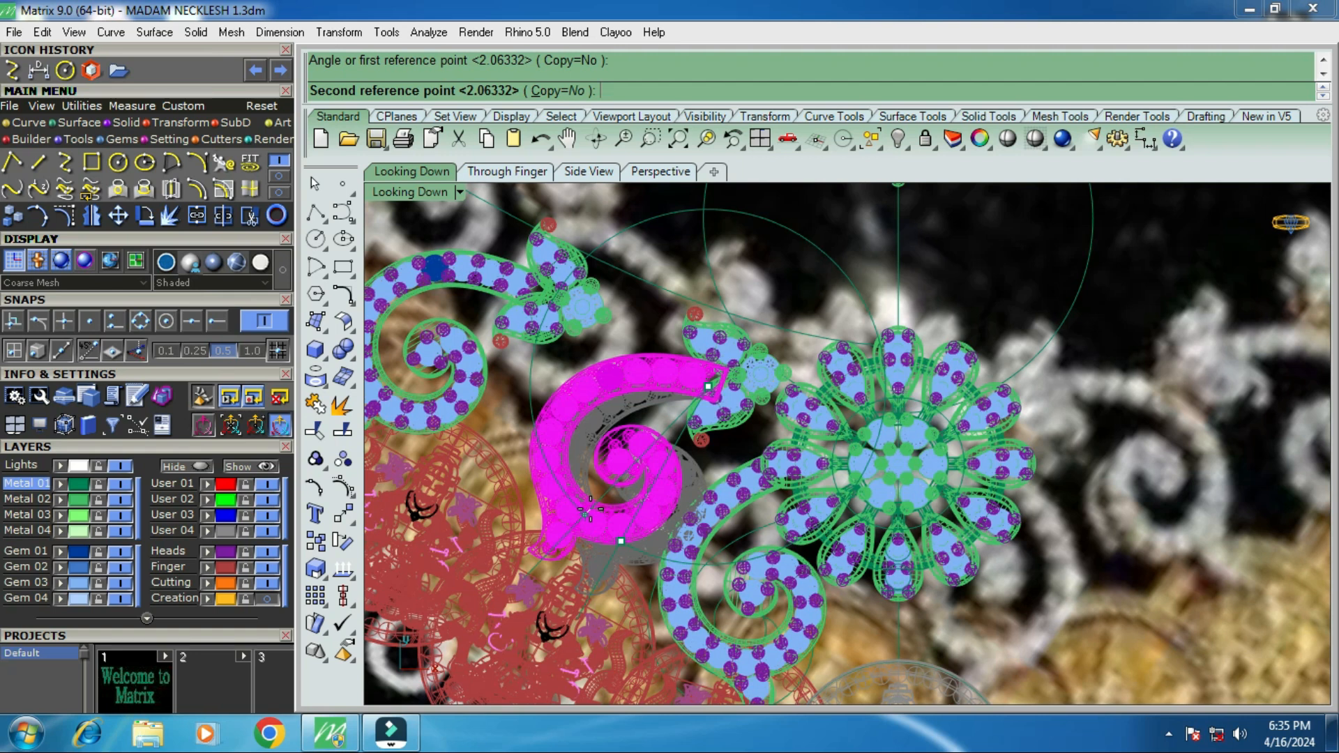
{"action": "left_click", "coordinate": [586, 511]}
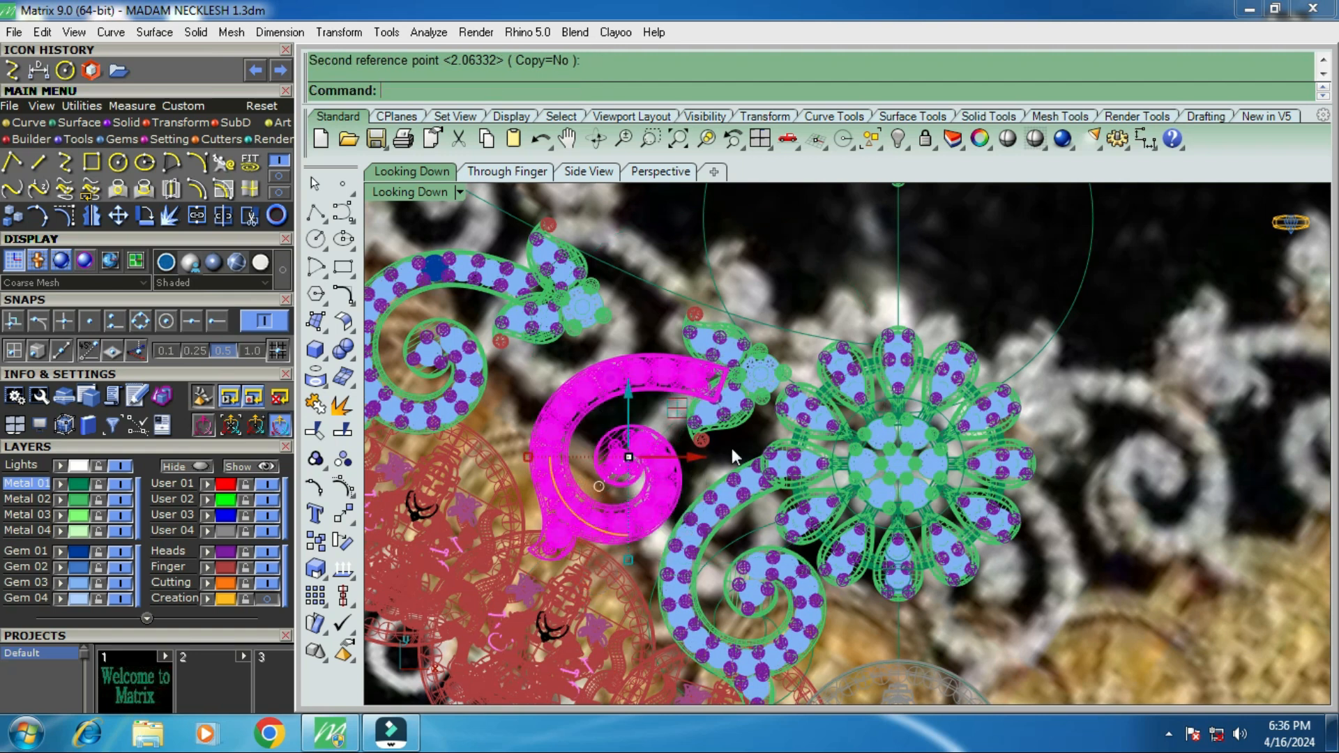
{"action": "key", "text": "Escape"}
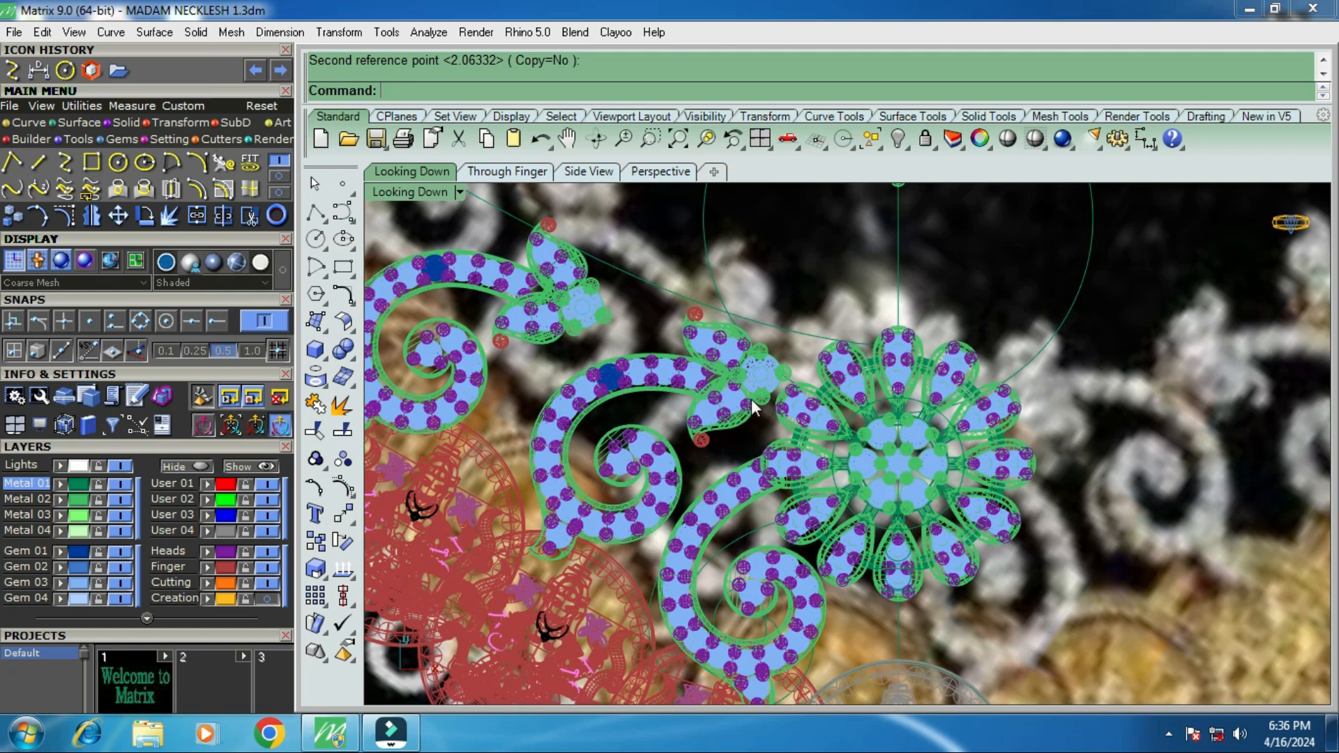
Rotate the scroll slightly counterclockwise around a point near its lower tip so its open end fits between the leaves.
{"action": "scroll", "coordinate": [730, 392], "scroll_direction": "up", "scroll_amount": 5}
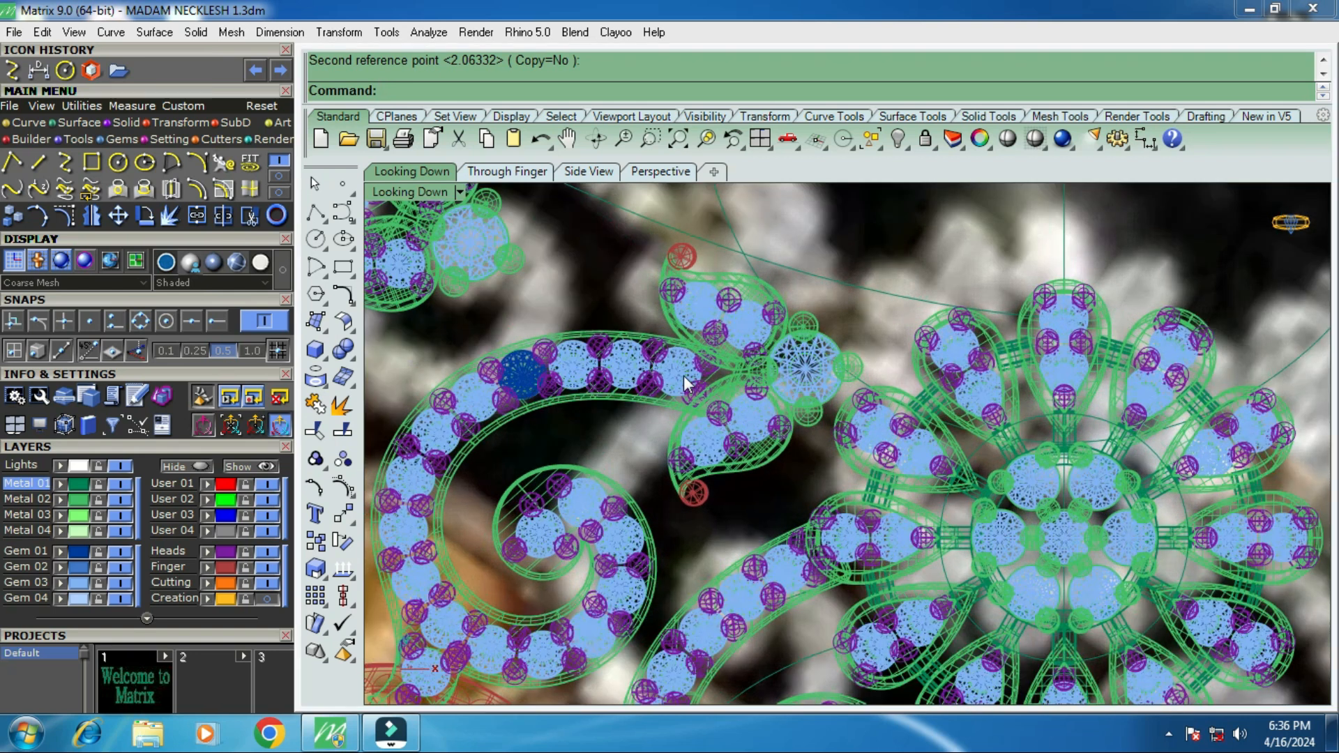
{"action": "left_click", "coordinate": [683, 375]}
{"action": "left_click", "coordinate": [747, 443]}
{"action": "scroll", "coordinate": [739, 431], "scroll_direction": "down", "scroll_amount": 4}
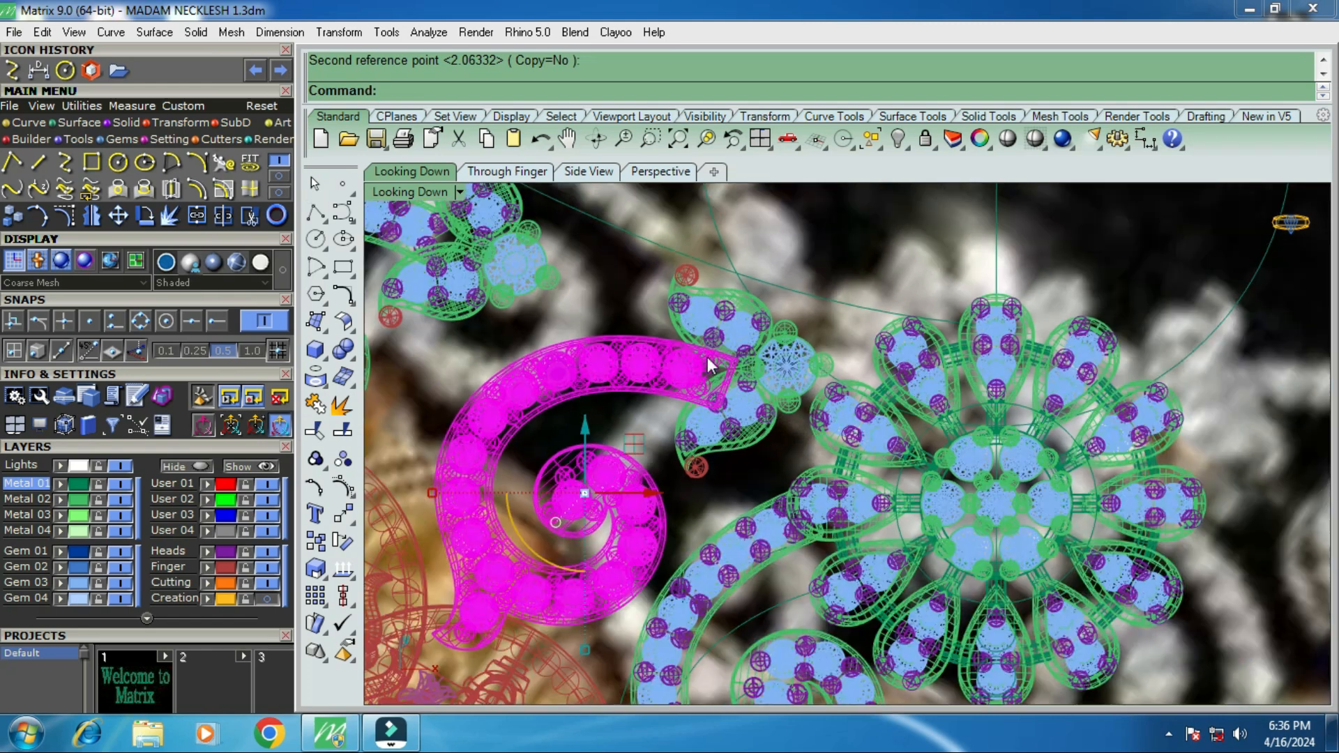
{"action": "left_click", "coordinate": [145, 216]}
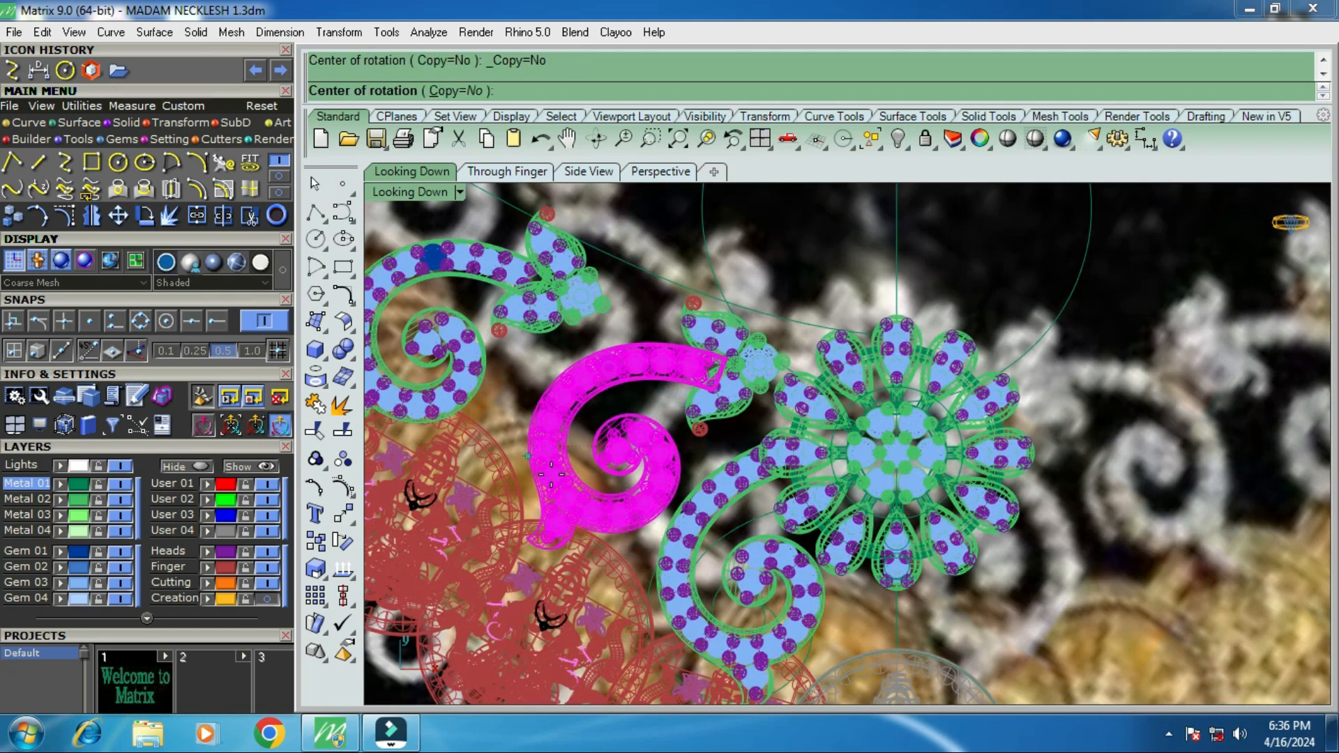
{"action": "left_click", "coordinate": [582, 504]}
{"action": "scroll", "coordinate": [736, 361], "scroll_direction": "up", "scroll_amount": 3}
{"action": "left_click", "coordinate": [738, 356]}
{"action": "scroll", "coordinate": [732, 362], "scroll_direction": "up", "scroll_amount": 1}
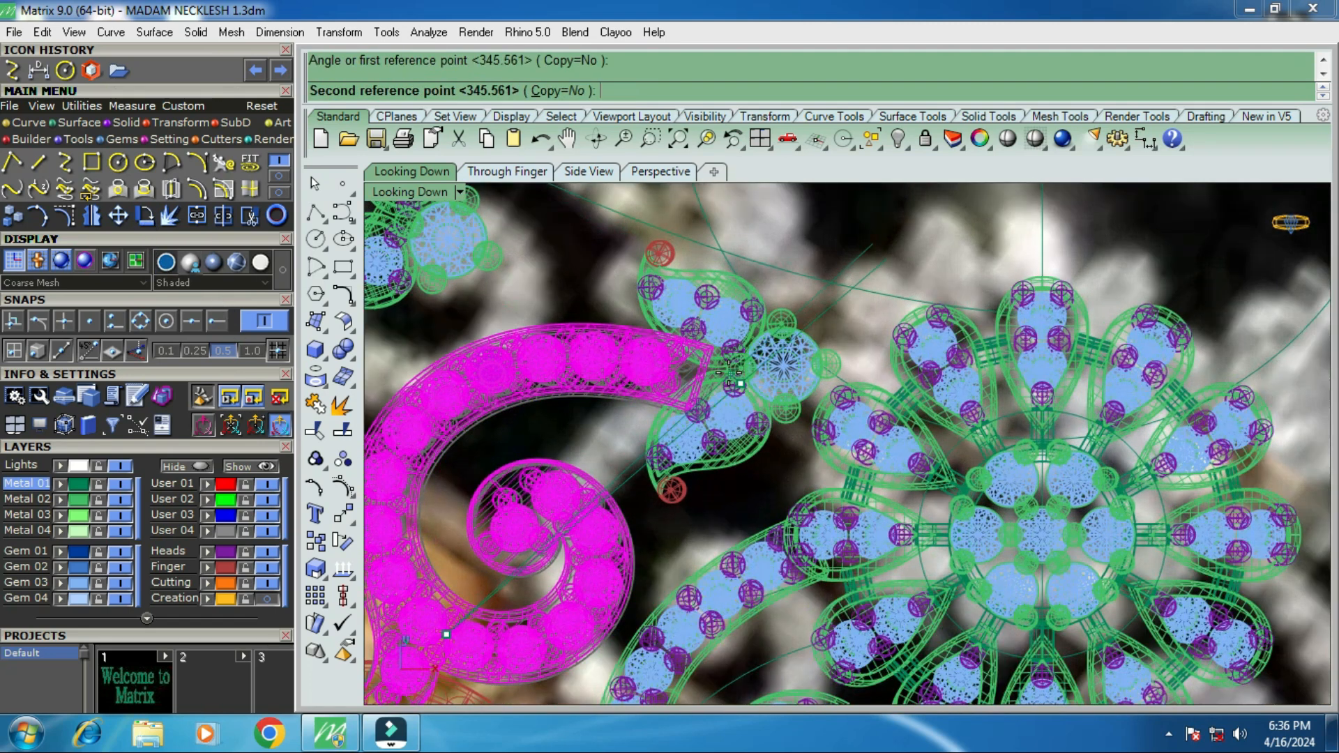
{"action": "left_click", "coordinate": [725, 380]}
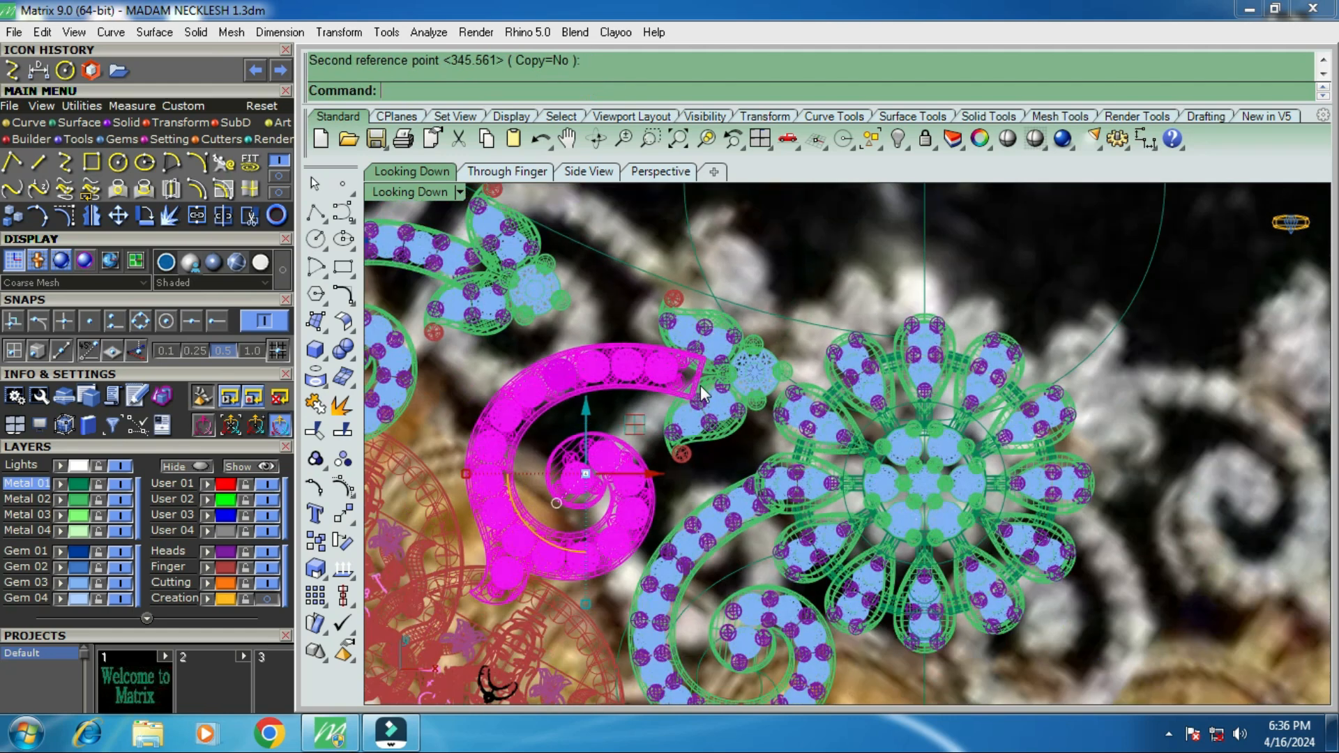
Hide the reference photo by turning off the User 02 layer, and deselect the scroll.
{"action": "scroll", "coordinate": [700, 385], "scroll_direction": "down", "scroll_amount": 2}
{"action": "scroll", "coordinate": [701, 386], "scroll_direction": "down", "scroll_amount": 5}
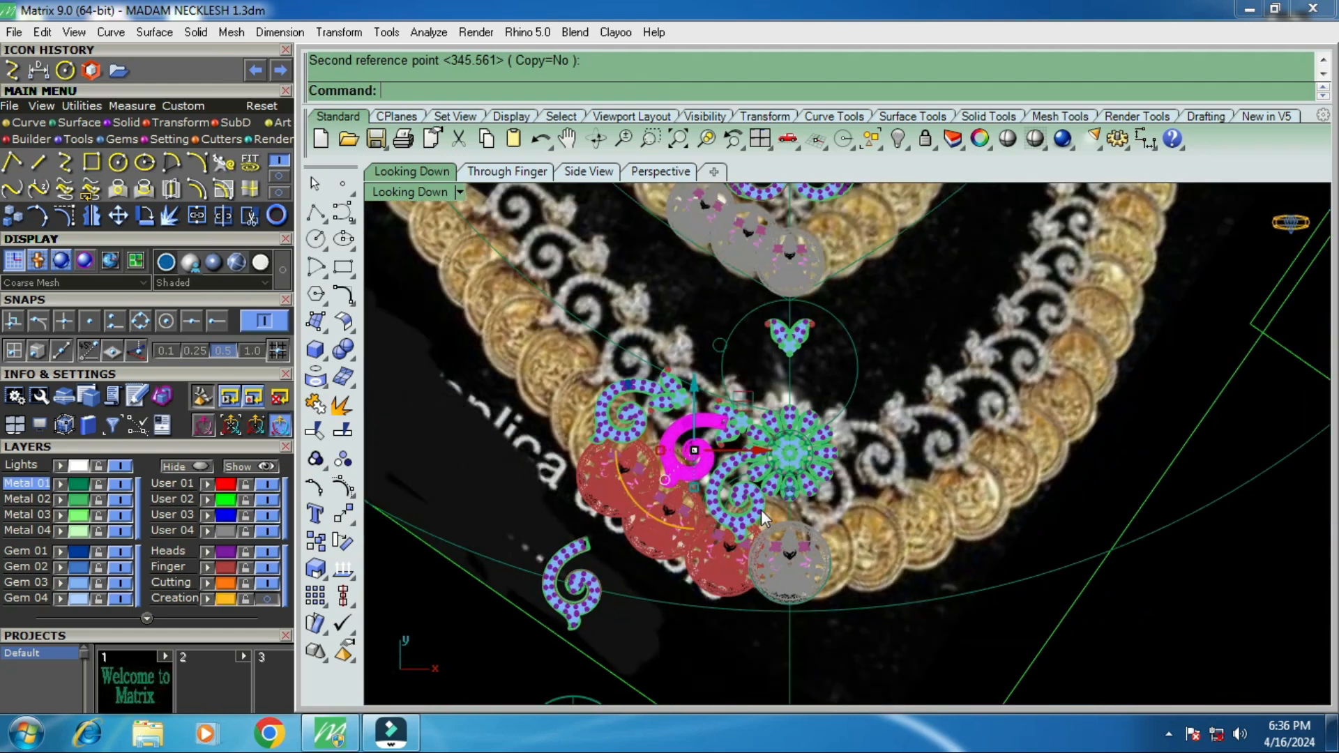
{"action": "left_click", "coordinate": [272, 499]}
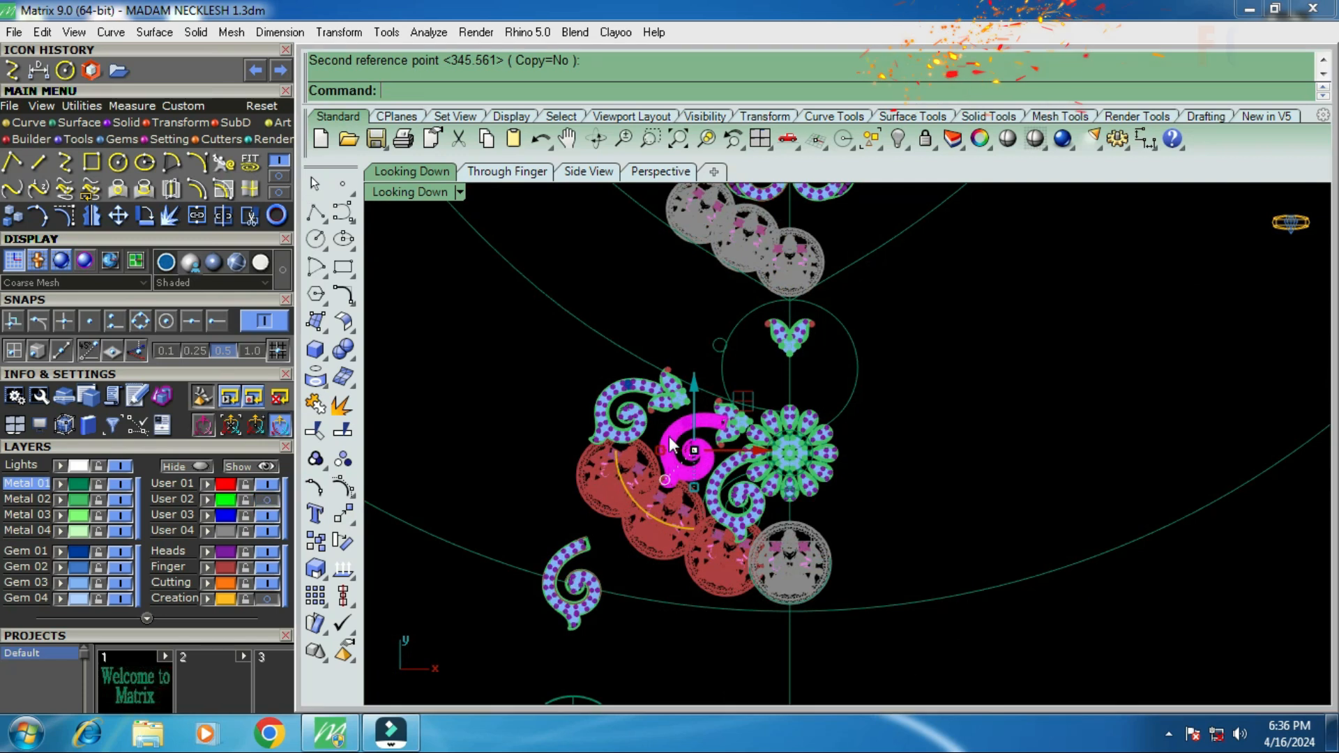
{"action": "scroll", "coordinate": [693, 412], "scroll_direction": "up", "scroll_amount": 4}
{"action": "scroll", "coordinate": [777, 443], "scroll_direction": "down", "scroll_amount": 2}
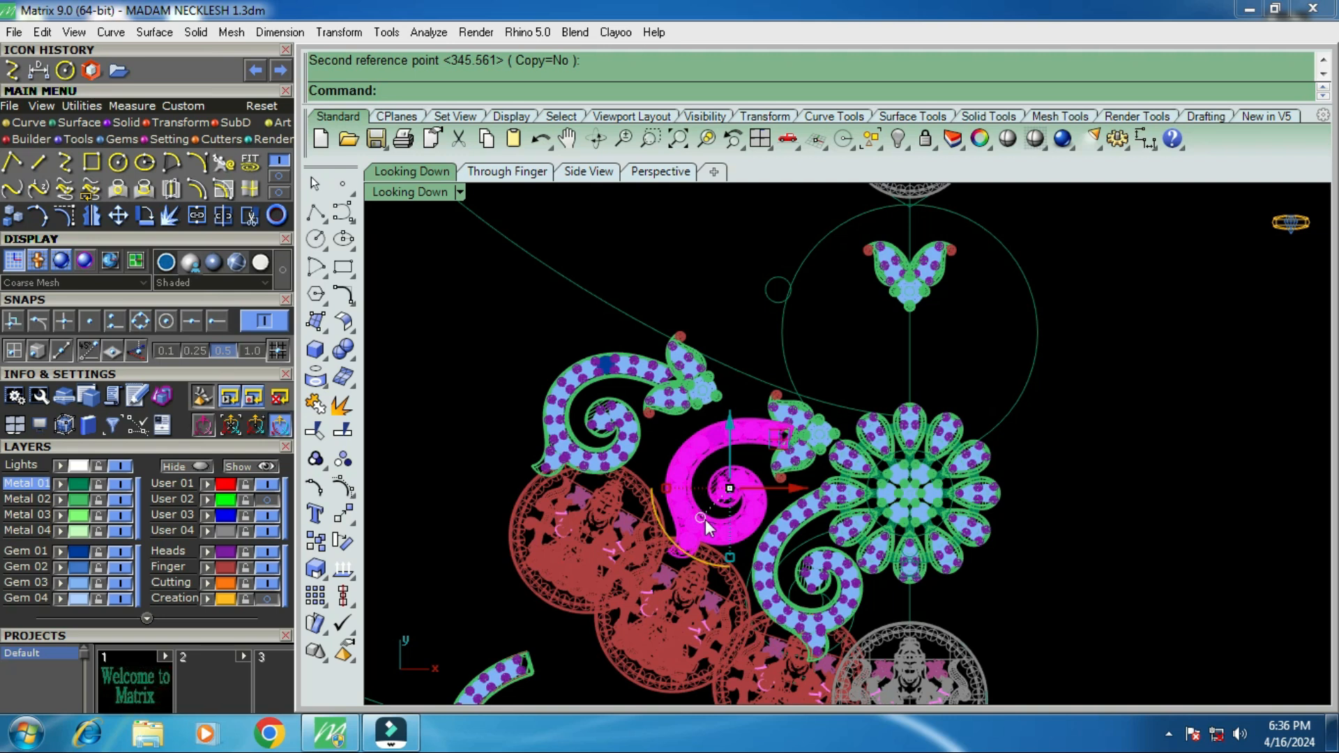
{"action": "scroll", "coordinate": [696, 517], "scroll_direction": "up", "scroll_amount": 3}
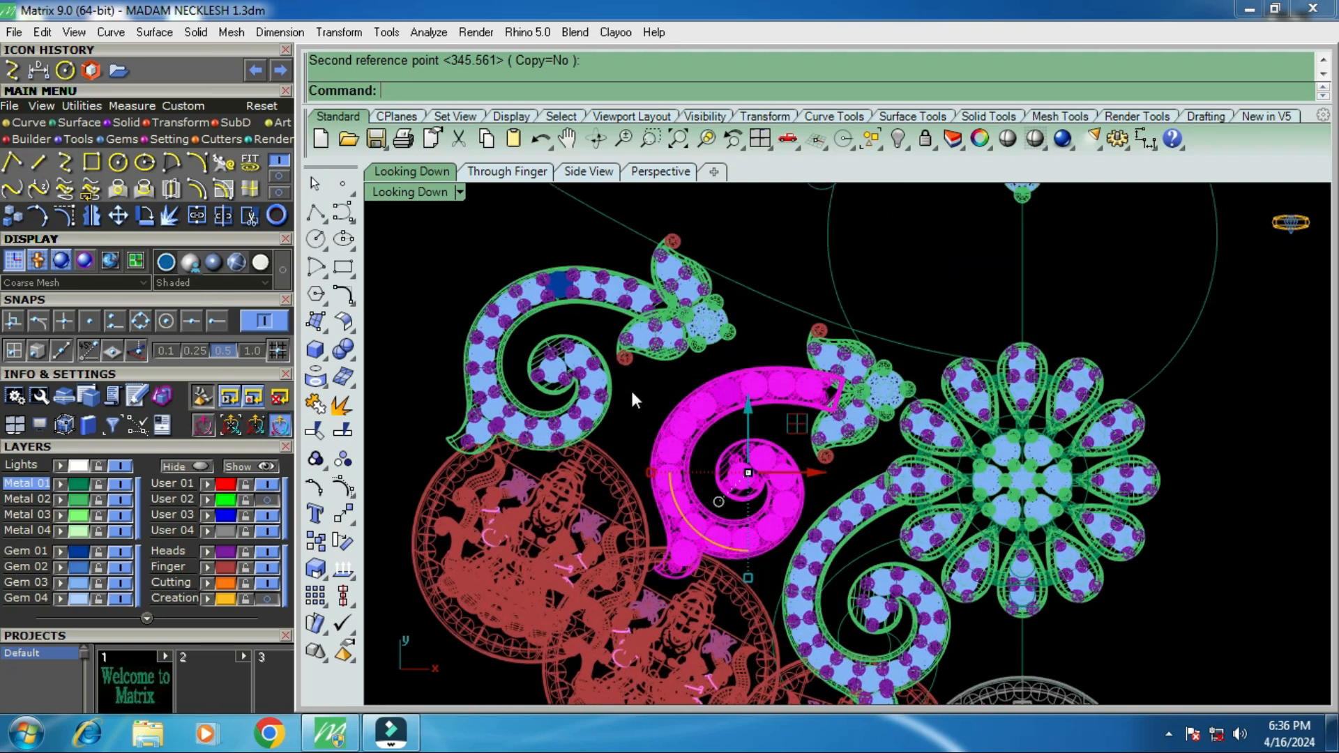
{"action": "scroll", "coordinate": [650, 401], "scroll_direction": "down", "scroll_amount": 3}
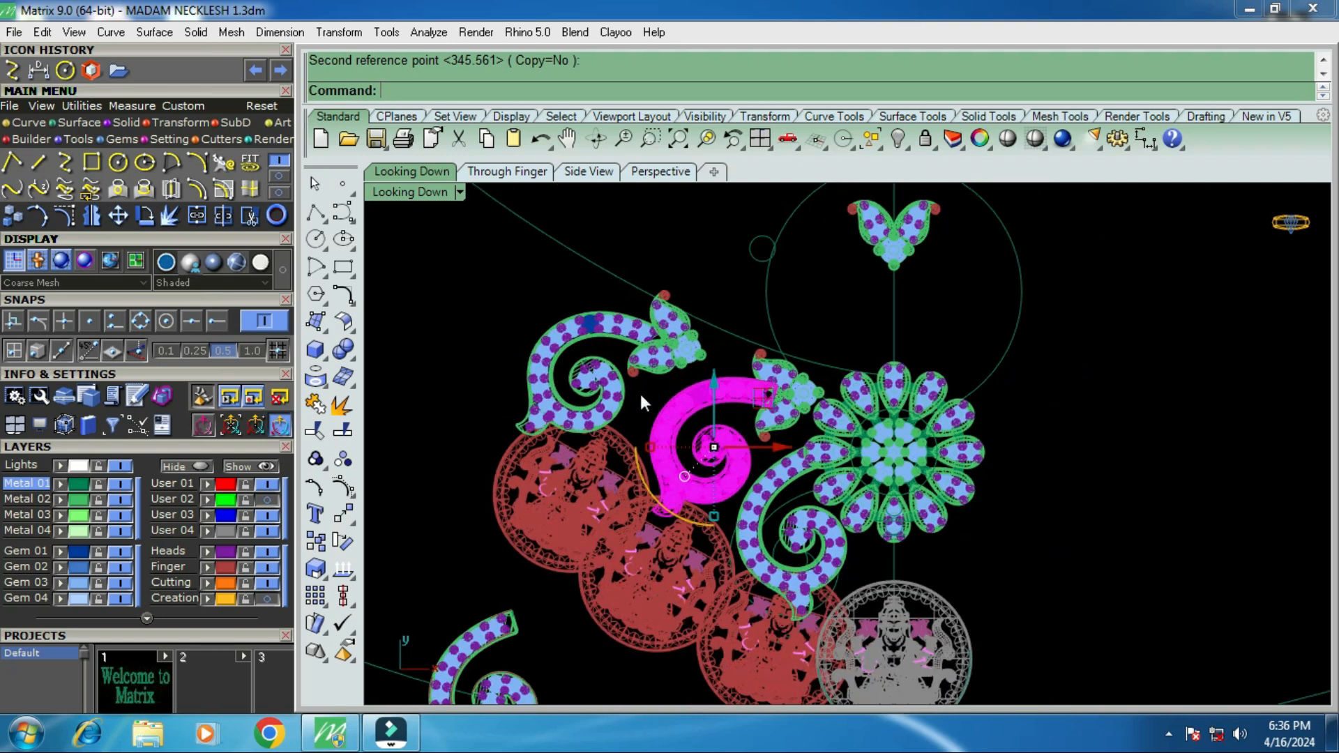
{"action": "key", "text": "Escape"}
Delete the outermost scroll on the strand together with its leaf motif and coin.
{"action": "left_click", "coordinate": [582, 442]}
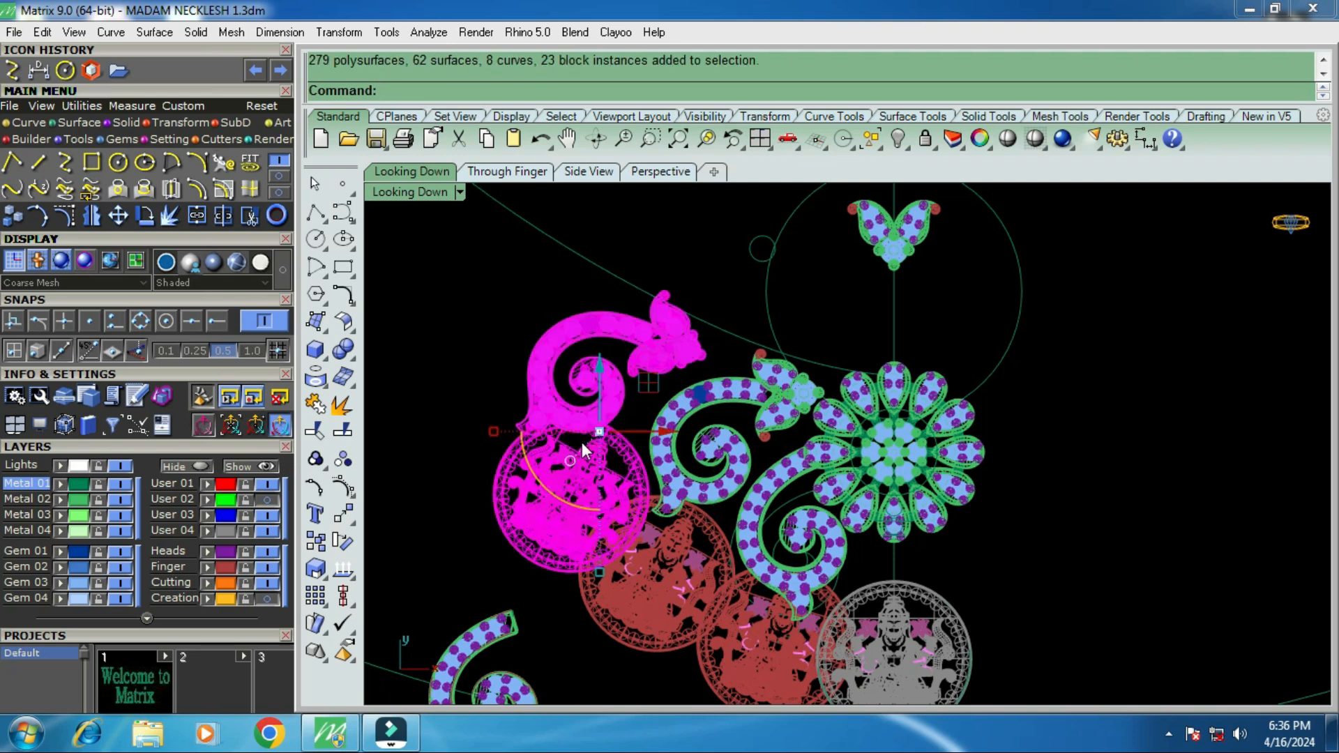
{"action": "key", "text": "Delete"}
{"action": "scroll", "coordinate": [722, 380], "scroll_direction": "up", "scroll_amount": 1}
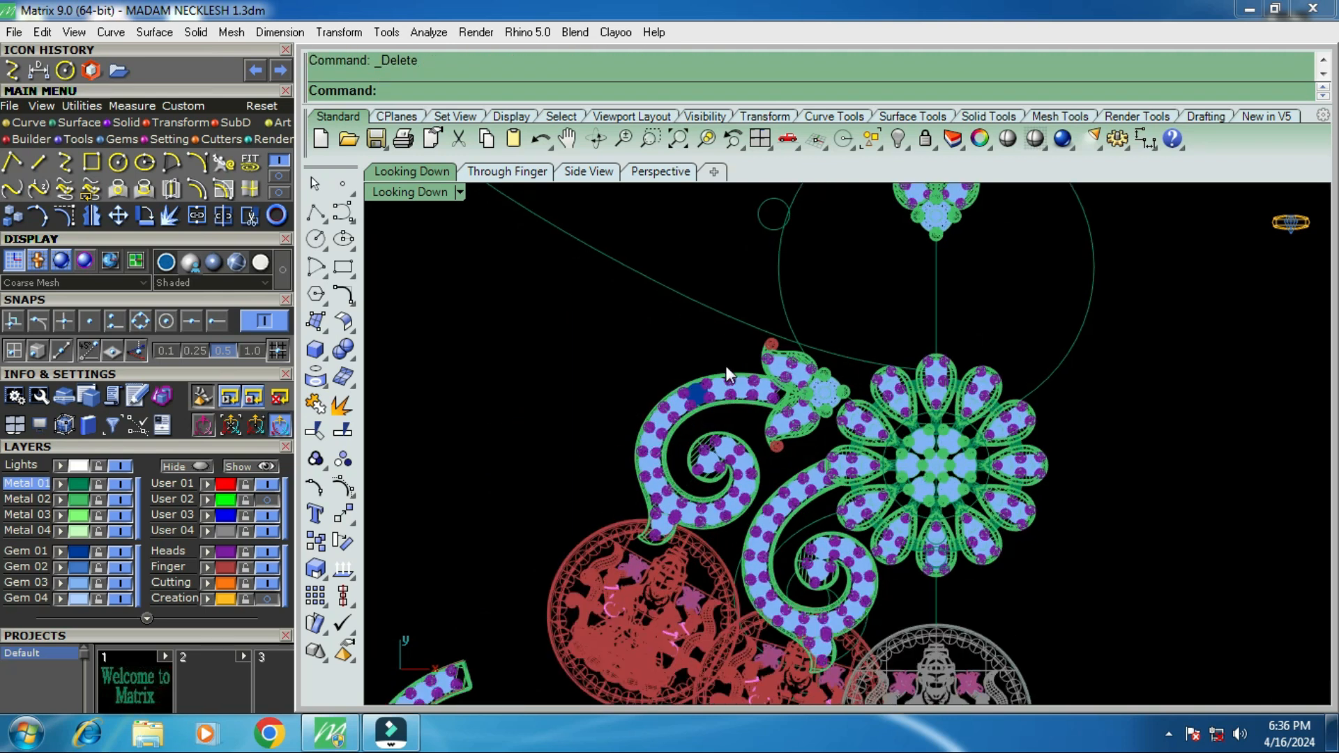
{"action": "left_click", "coordinate": [591, 558]}
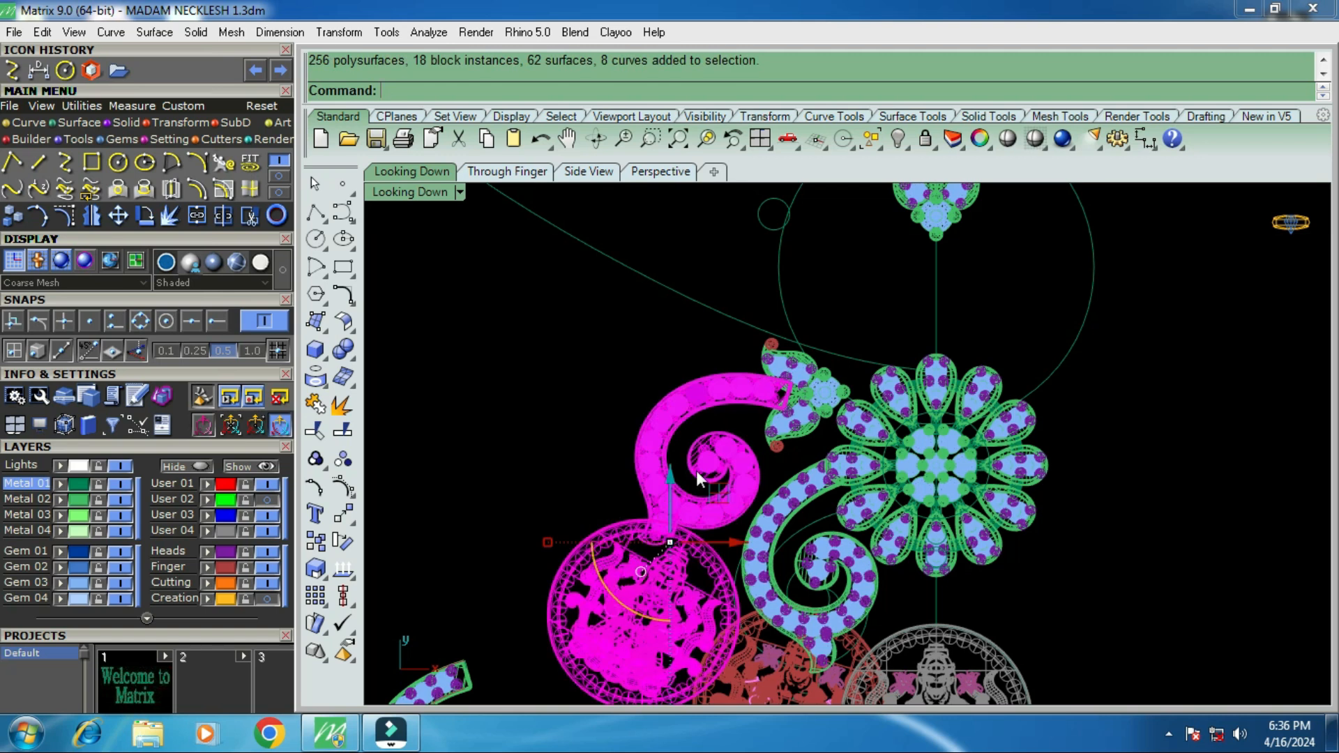
{"action": "left_click", "coordinate": [805, 412], "text": "shift"}
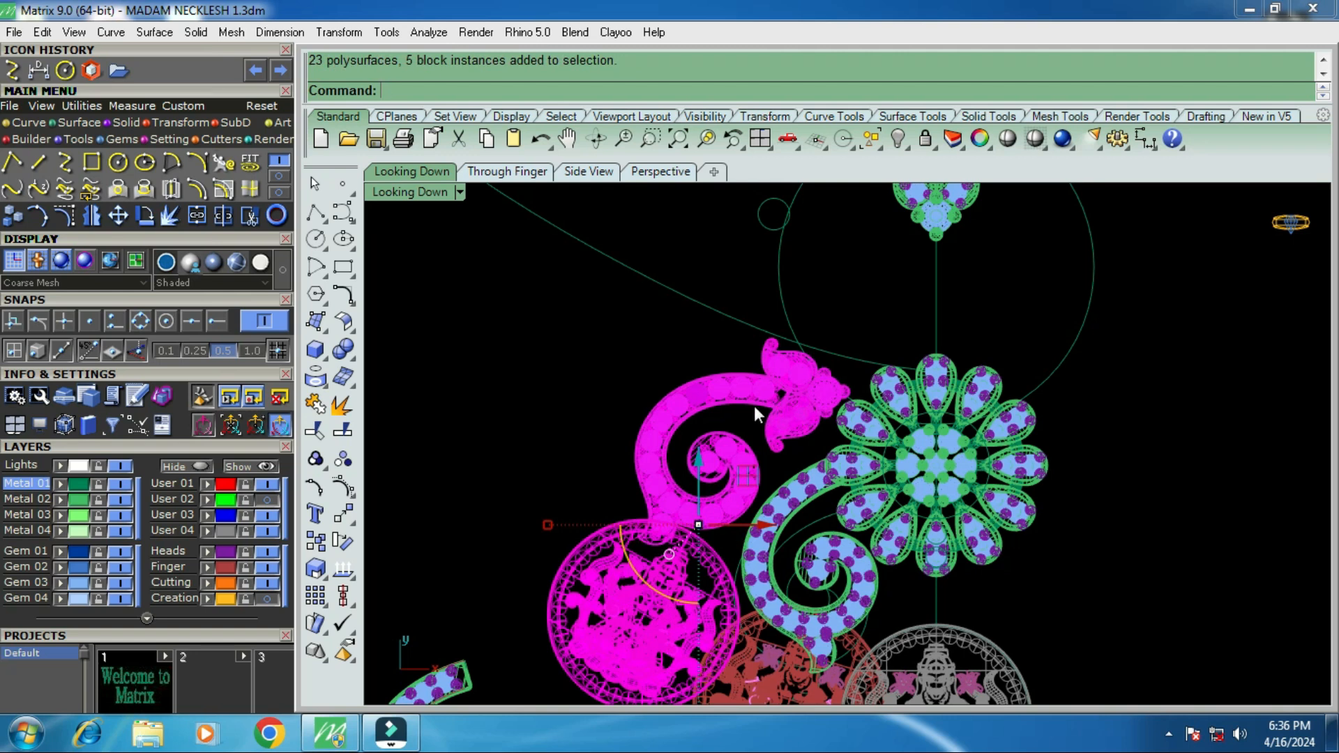
{"action": "scroll", "coordinate": [751, 409], "scroll_direction": "down", "scroll_amount": 2}
{"action": "scroll", "coordinate": [783, 609], "scroll_direction": "down", "scroll_amount": 1}
{"action": "scroll", "coordinate": [760, 583], "scroll_direction": "up", "scroll_amount": 3}
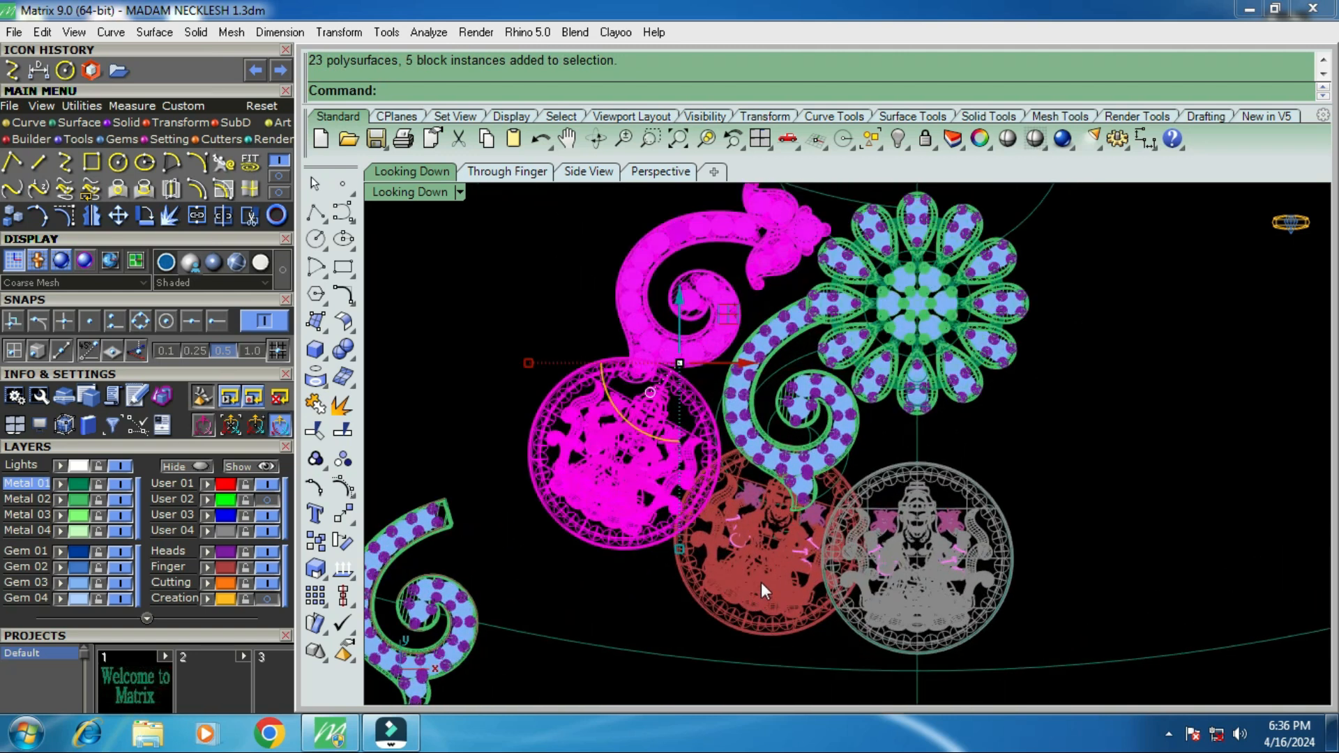
Move the coin under the adjusted scroll slightly to the right, toward the flower's lower scroll.
{"action": "left_click", "coordinate": [679, 426]}
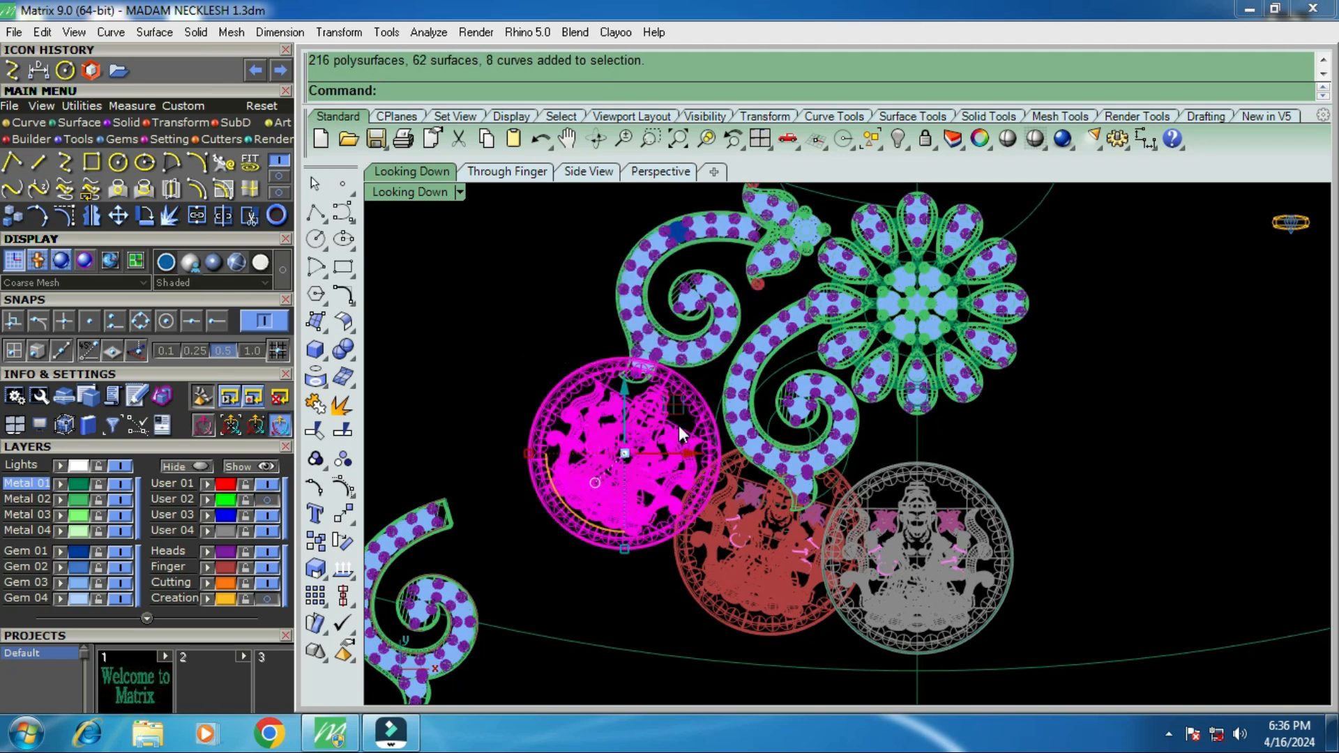
{"action": "type", "text": "m"}
{"action": "key", "text": "Return"}
{"action": "scroll", "coordinate": [679, 425], "scroll_direction": "up", "scroll_amount": 4}
{"action": "left_click", "coordinate": [683, 425]}
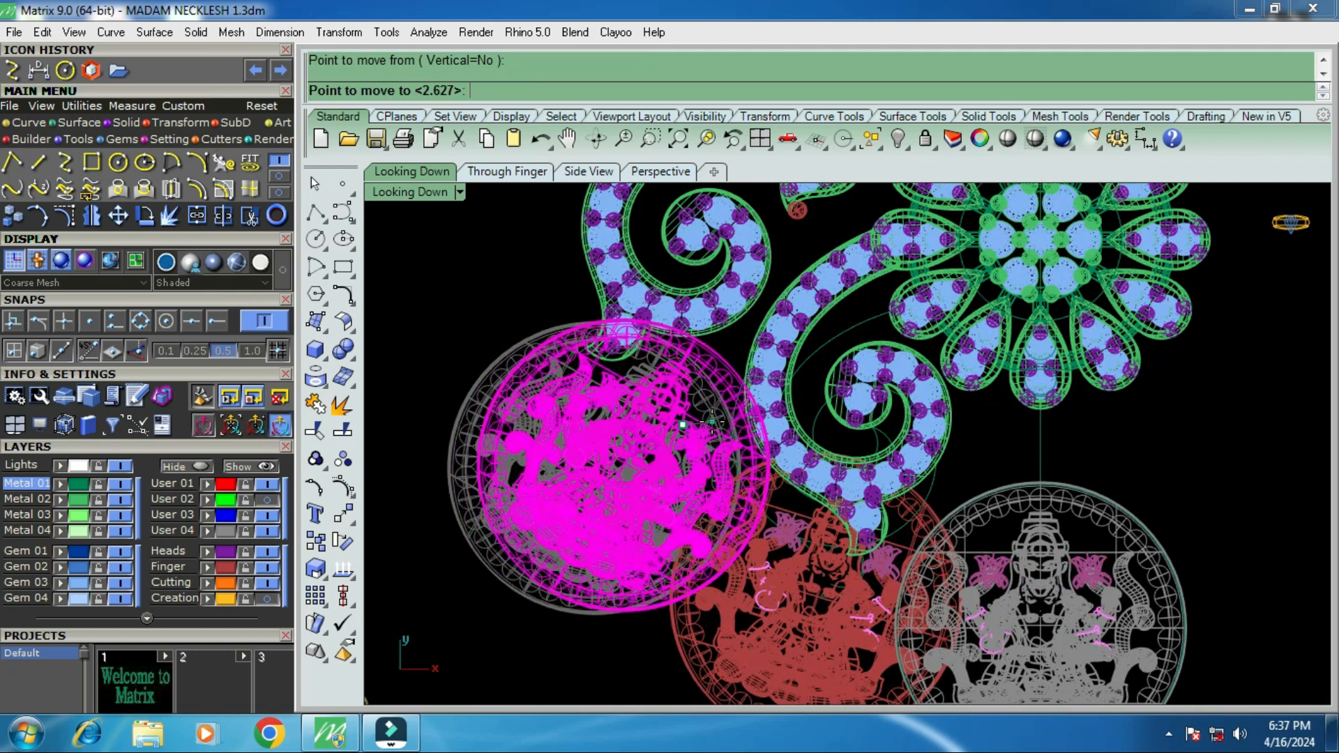
{"action": "left_click", "coordinate": [721, 425]}
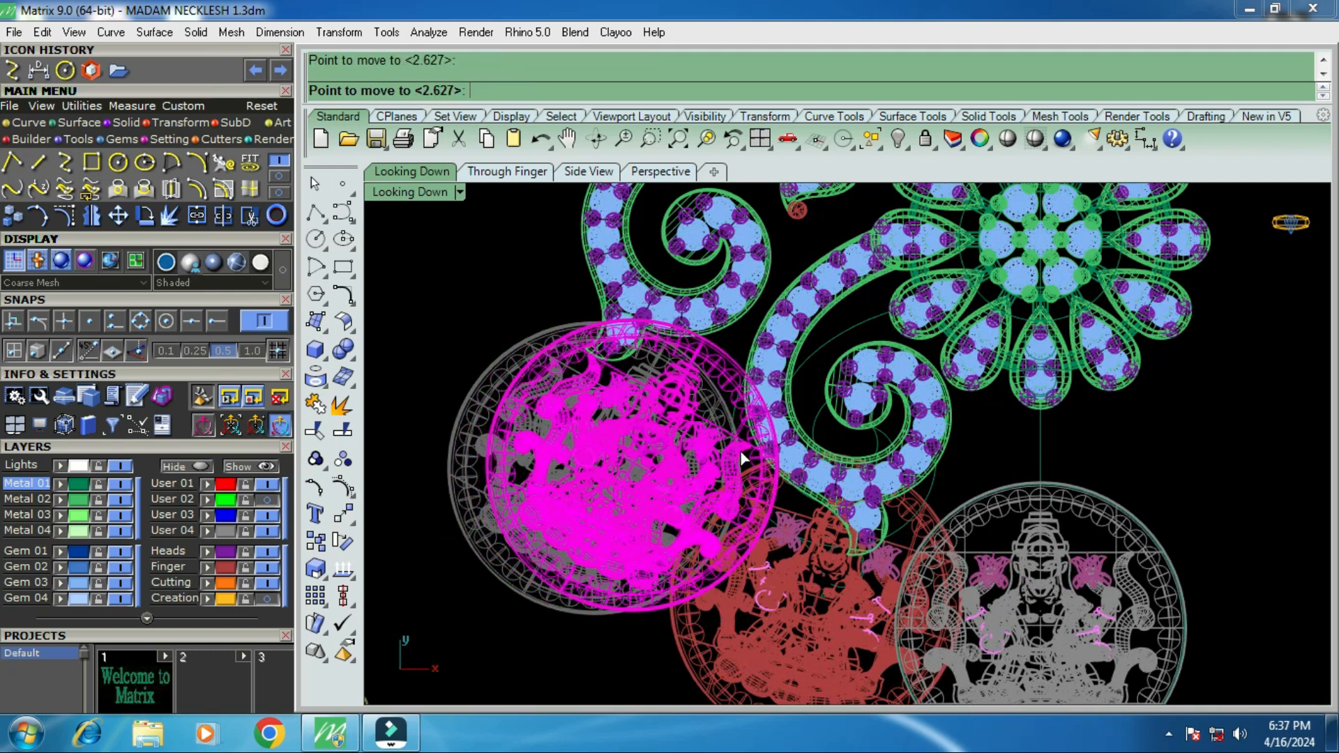
{"action": "scroll", "coordinate": [787, 496], "scroll_direction": "down", "scroll_amount": 5}
{"action": "scroll", "coordinate": [722, 453], "scroll_direction": "up", "scroll_amount": 1}
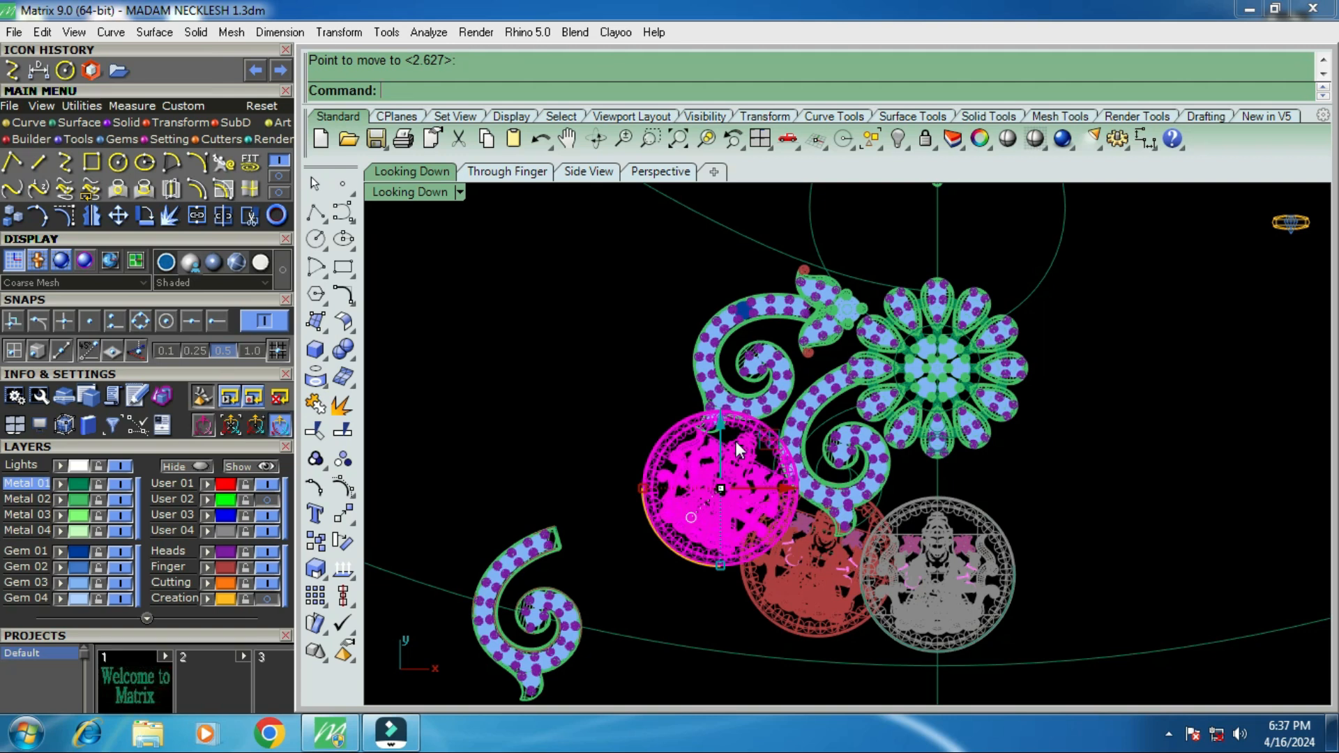
{"action": "scroll", "coordinate": [737, 450], "scroll_direction": "down", "scroll_amount": 2}
{"action": "scroll", "coordinate": [752, 366], "scroll_direction": "up", "scroll_amount": 4}
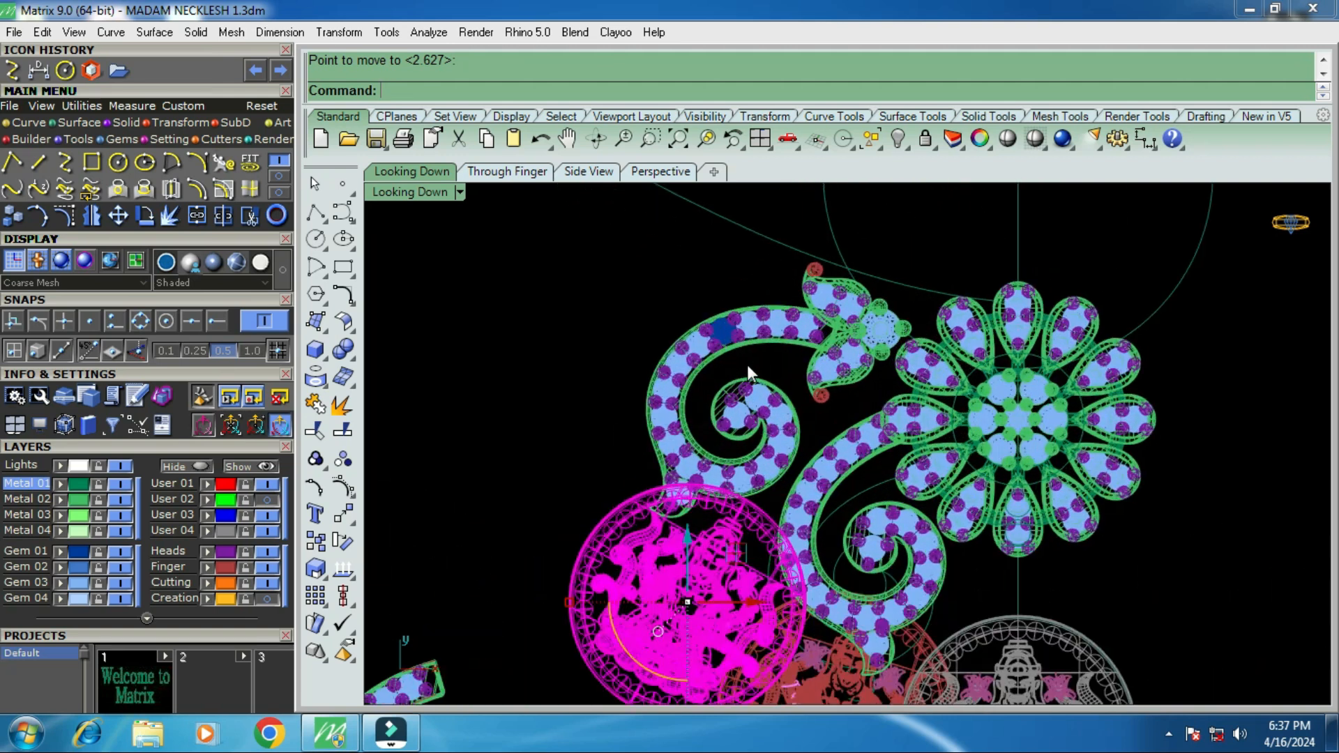
{"action": "left_click_drag", "start_coordinate": [763, 364], "coordinate": [636, 508]}
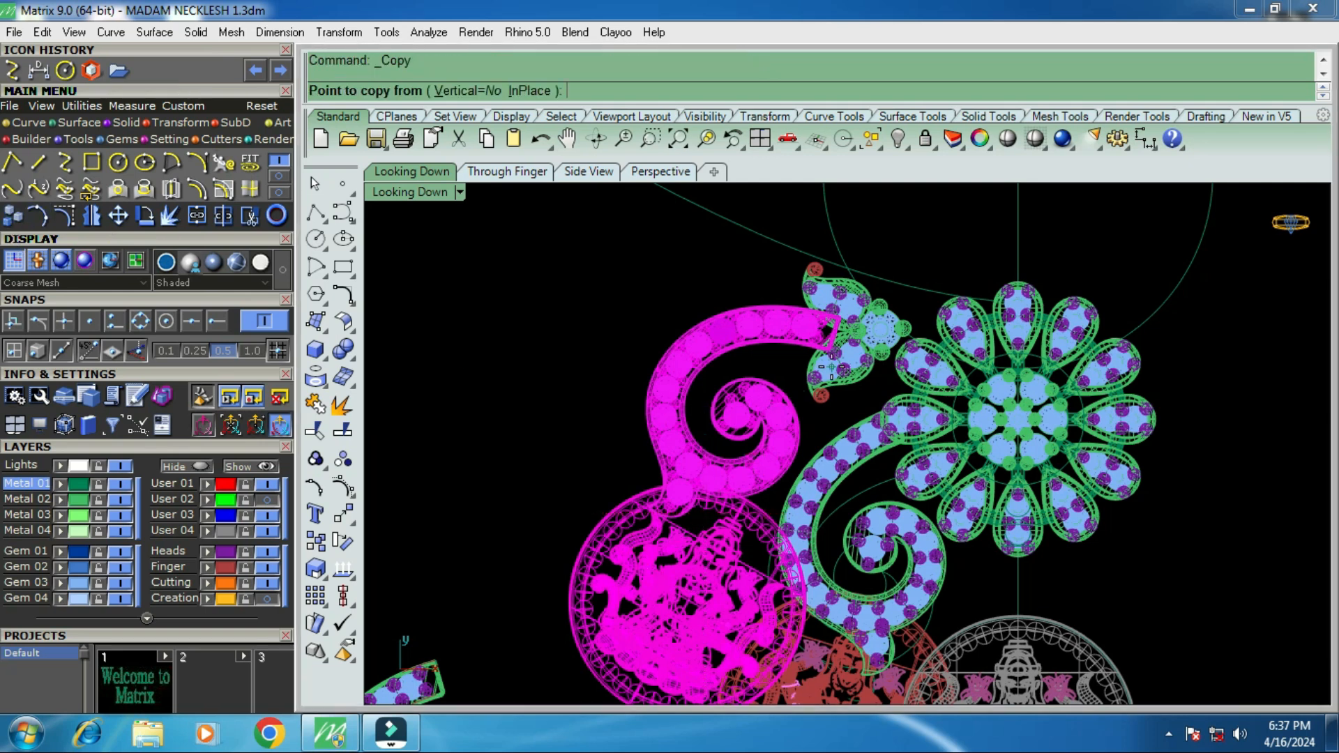
{"action": "key", "text": "Escape"}
{"action": "key", "text": "Escape"}
Copy the adjusted scroll with its leaf motif and coin up and to the left, placing one copy along the guide curve.
{"action": "scroll", "coordinate": [852, 357], "scroll_direction": "up", "scroll_amount": 2}
{"action": "left_click", "coordinate": [850, 358]}
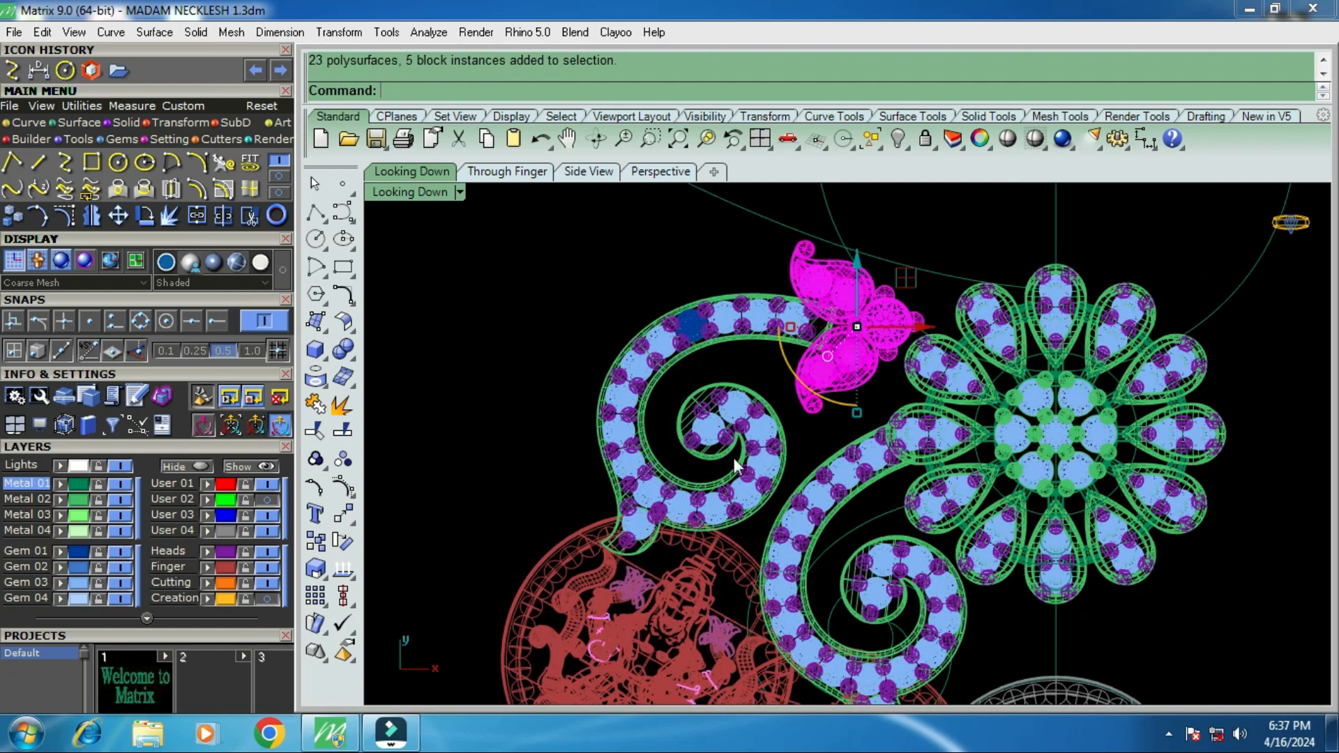
{"action": "left_click", "coordinate": [662, 525], "text": "shift"}
{"action": "left_click", "coordinate": [660, 545], "text": "shift"}
{"action": "scroll", "coordinate": [730, 373], "scroll_direction": "down", "scroll_amount": 3}
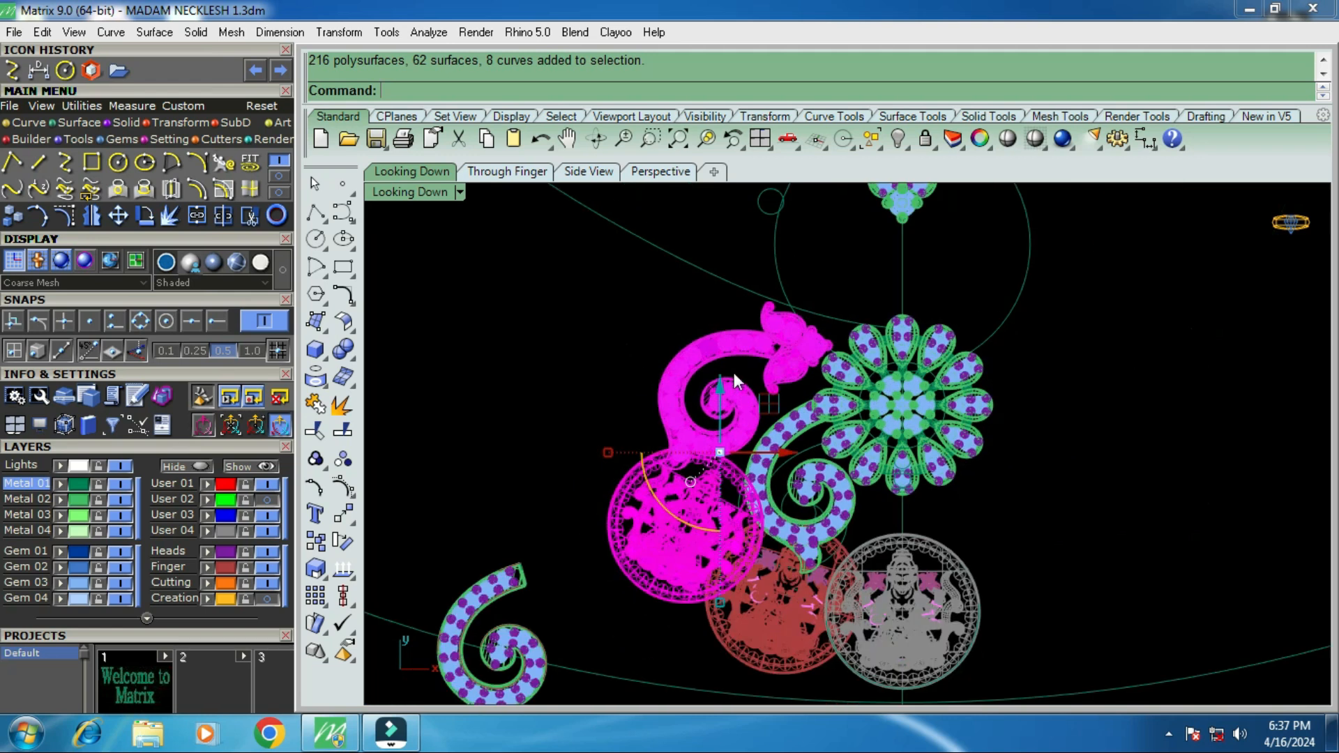
{"action": "left_click", "coordinate": [12, 217]}
{"action": "left_click", "coordinate": [732, 371]}
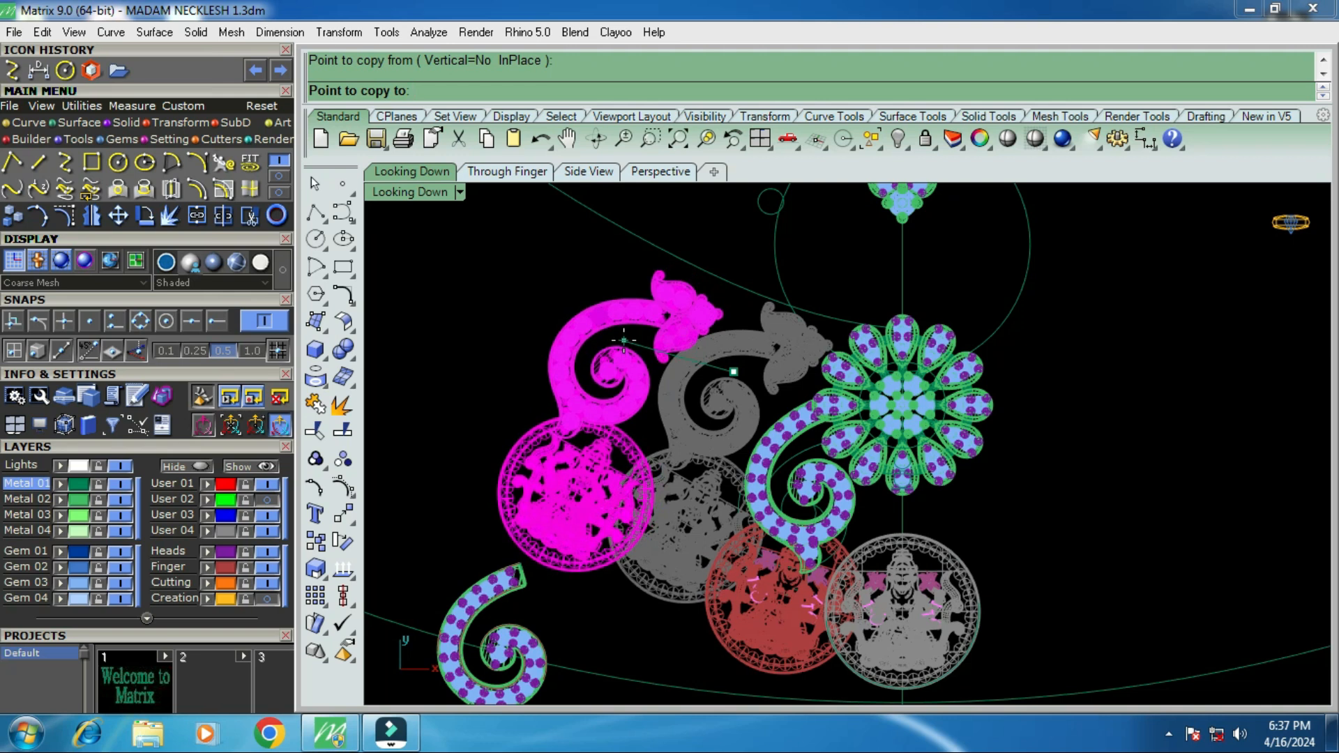
{"action": "left_click", "coordinate": [624, 340]}
{"action": "key", "text": "Return"}
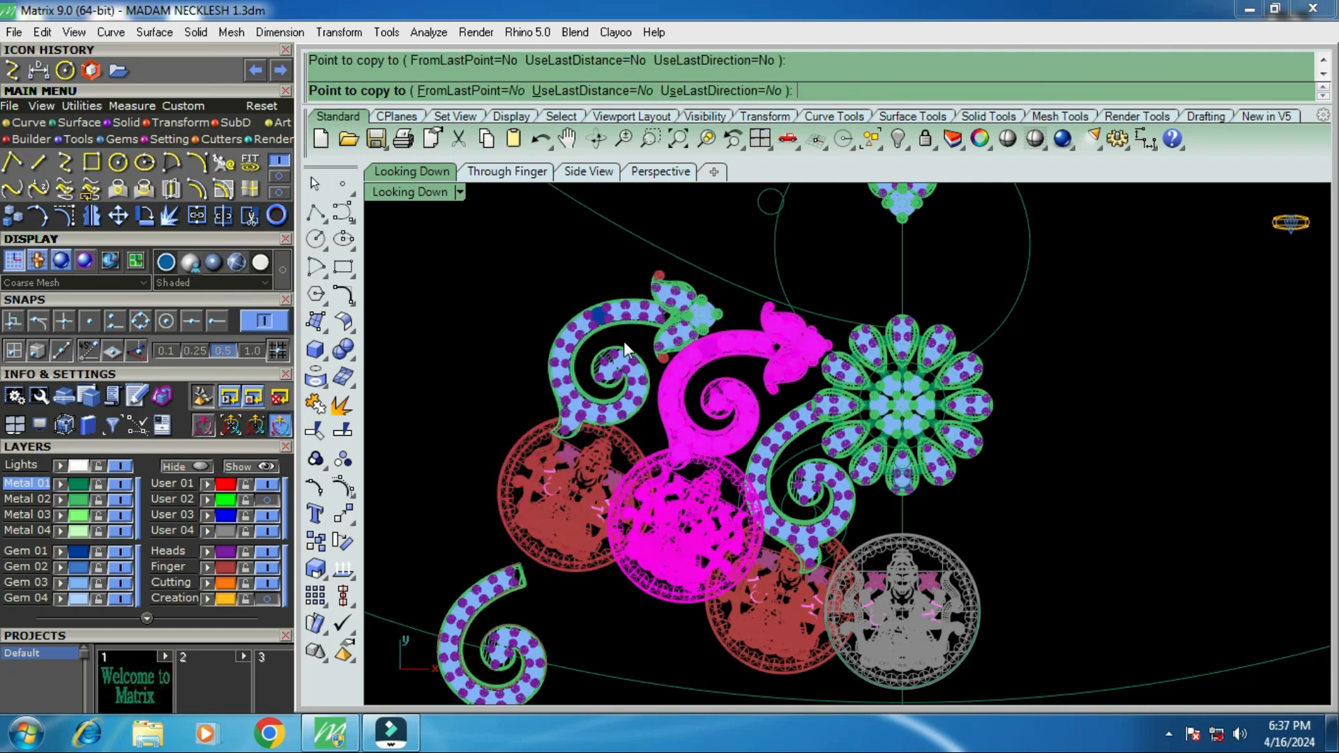
Try to rotate the copied scroll with its leaf motif and coin clockwise about the leaf tip.
{"action": "scroll", "coordinate": [620, 327], "scroll_direction": "up", "scroll_amount": 1}
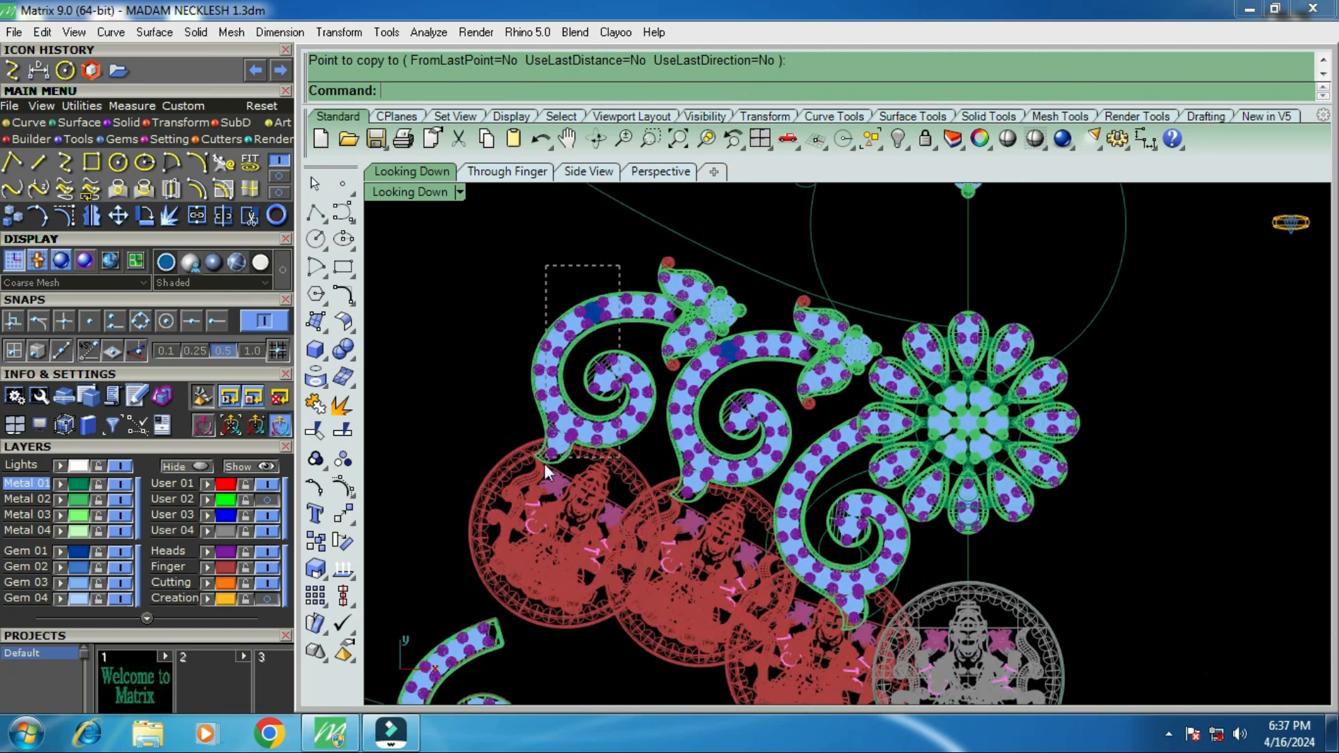
{"action": "left_click_drag", "start_coordinate": [544, 463], "coordinate": [548, 479]}
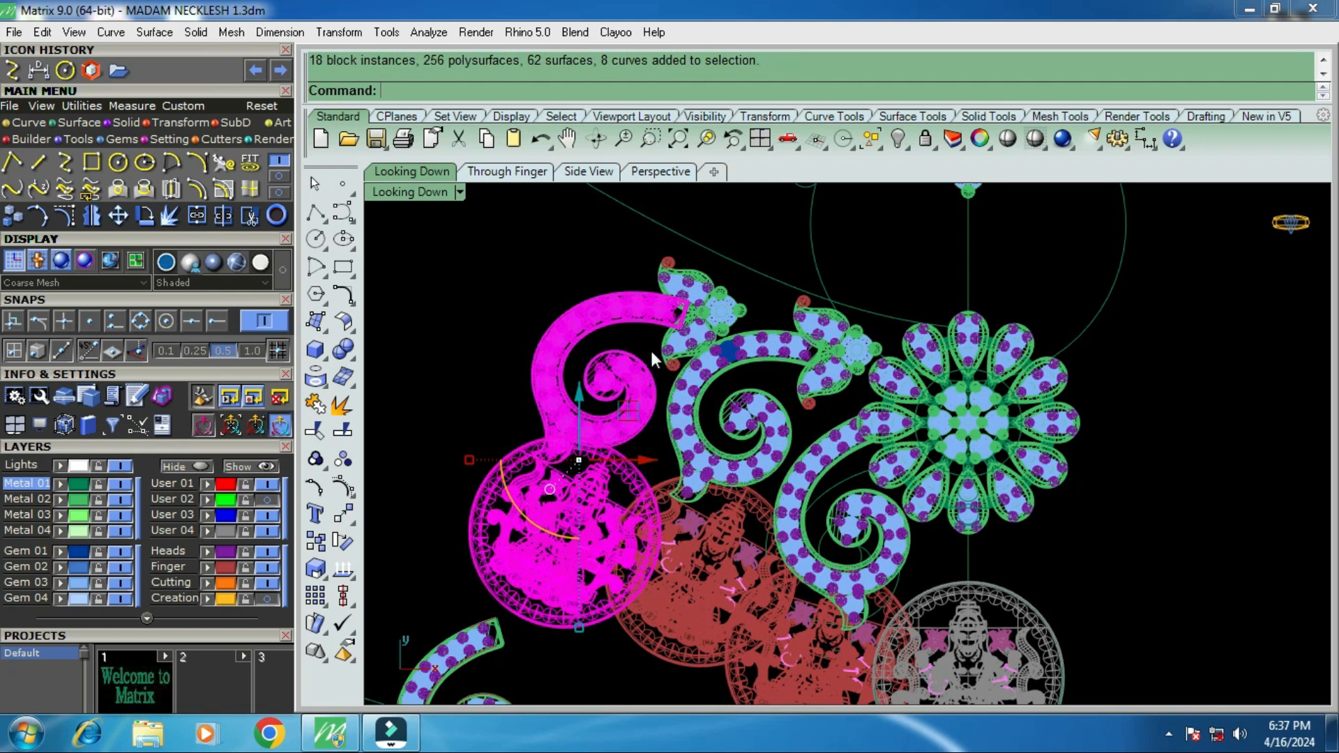
{"action": "left_click", "coordinate": [679, 314]}
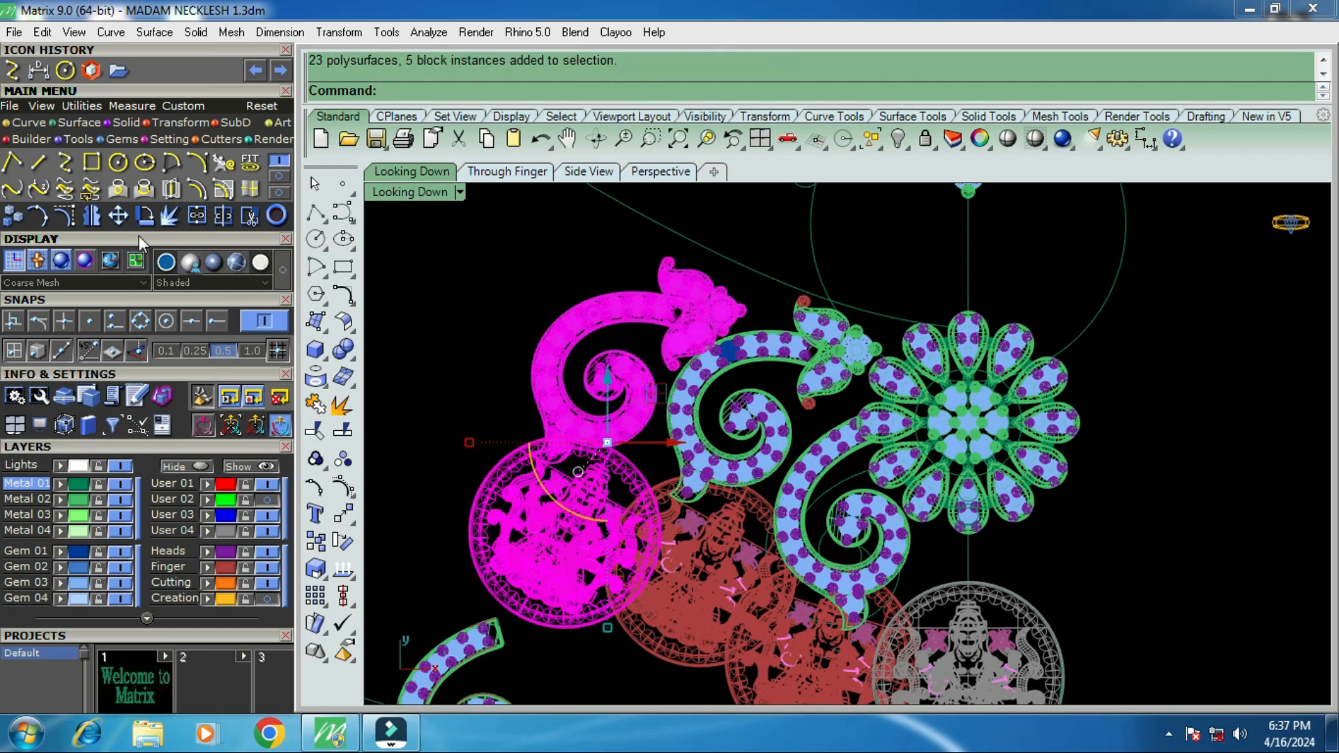
{"action": "left_click", "coordinate": [145, 218]}
{"action": "left_click", "coordinate": [734, 316]}
{"action": "left_click", "coordinate": [633, 423]}
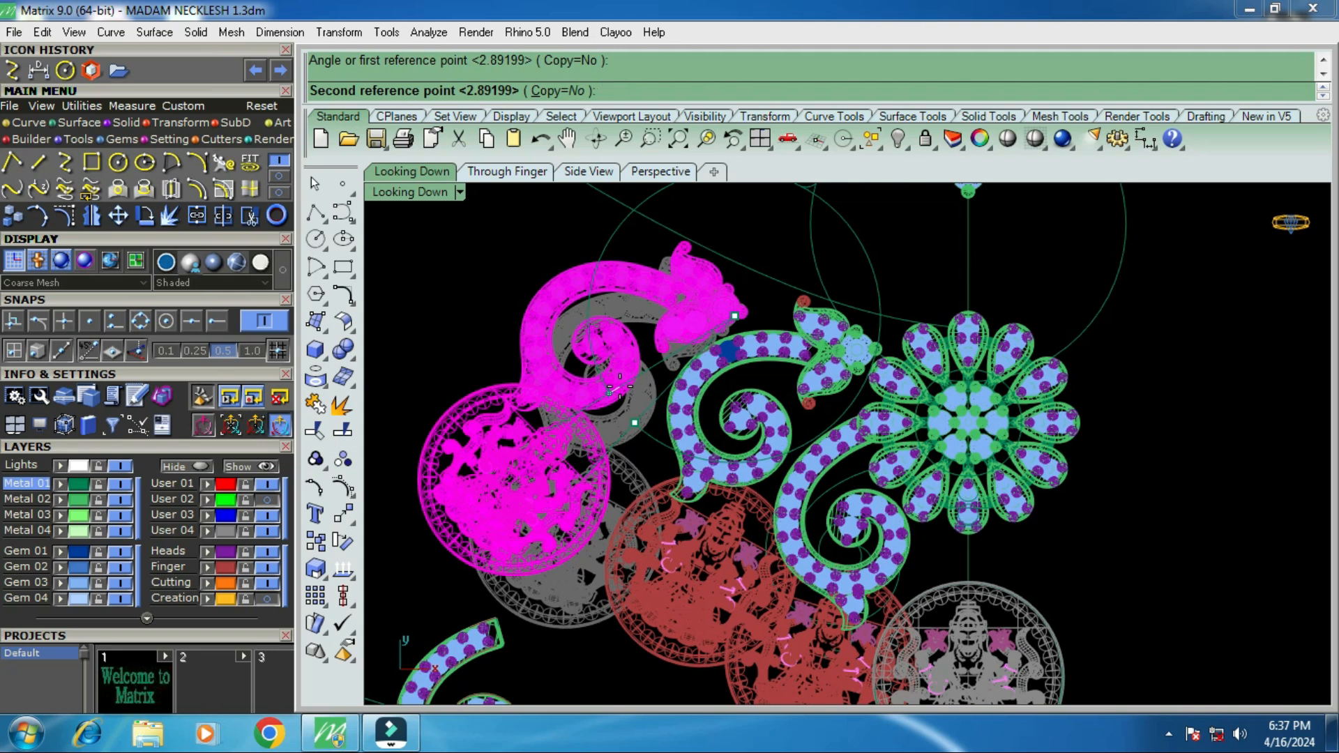
{"action": "left_click", "coordinate": [620, 386]}
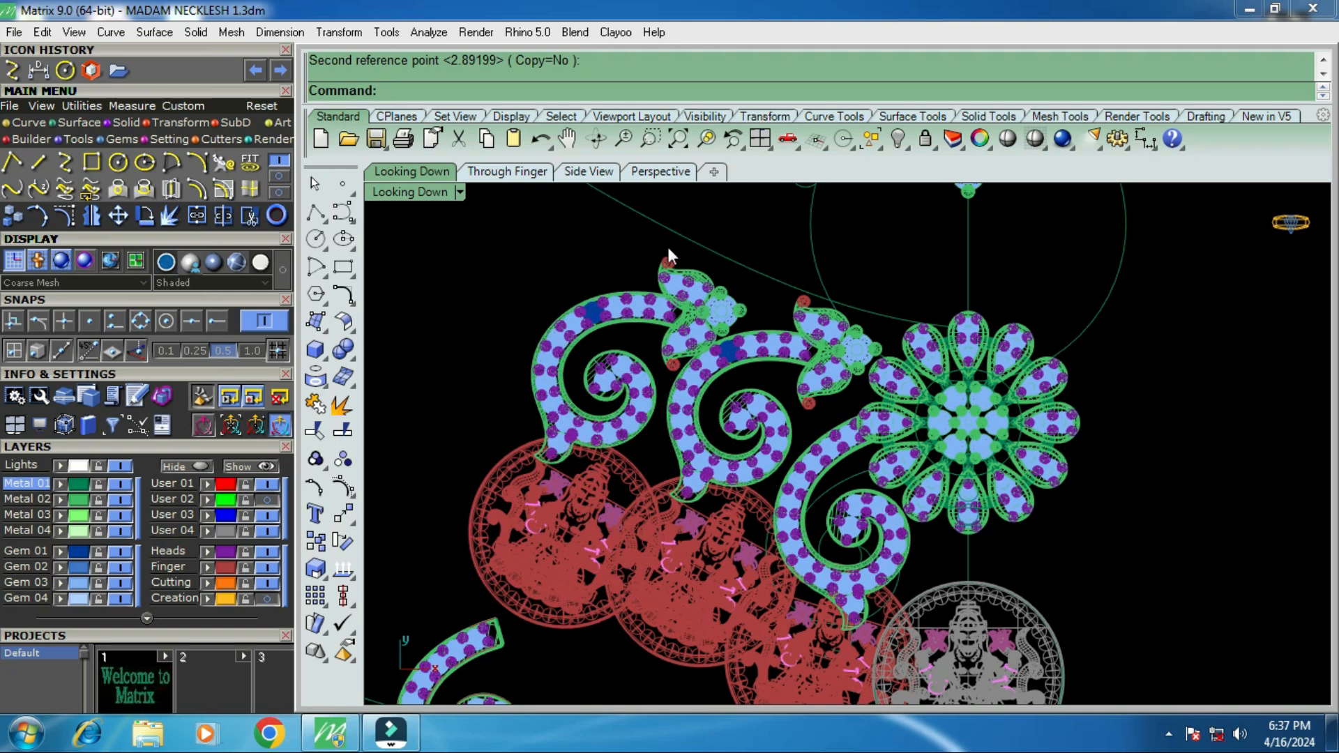
Select the outer scroll, leaf and coin copy again and rotate it slightly clockwise about its leaf motif.
{"action": "scroll", "coordinate": [667, 246], "scroll_direction": "up", "scroll_amount": 3}
{"action": "left_click_drag", "start_coordinate": [582, 363], "coordinate": [568, 392]}
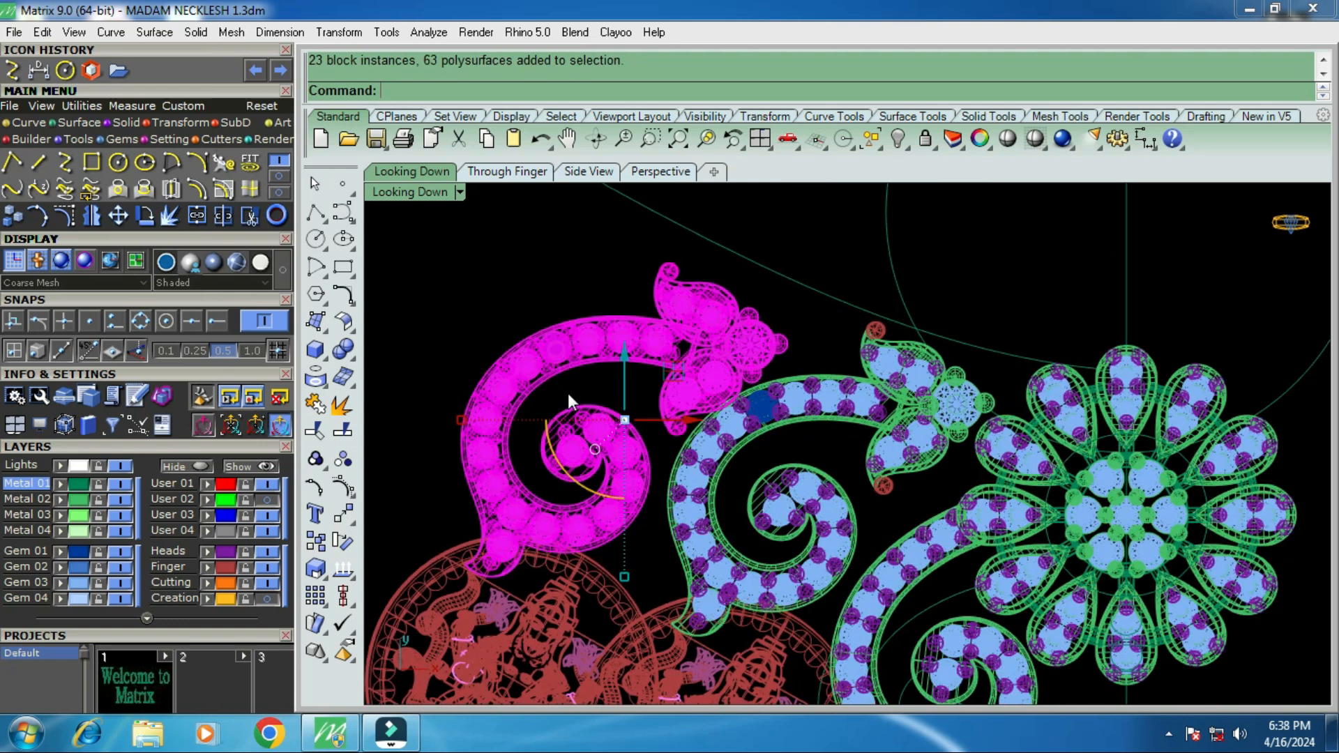
{"action": "left_click", "coordinate": [555, 541], "text": "shift"}
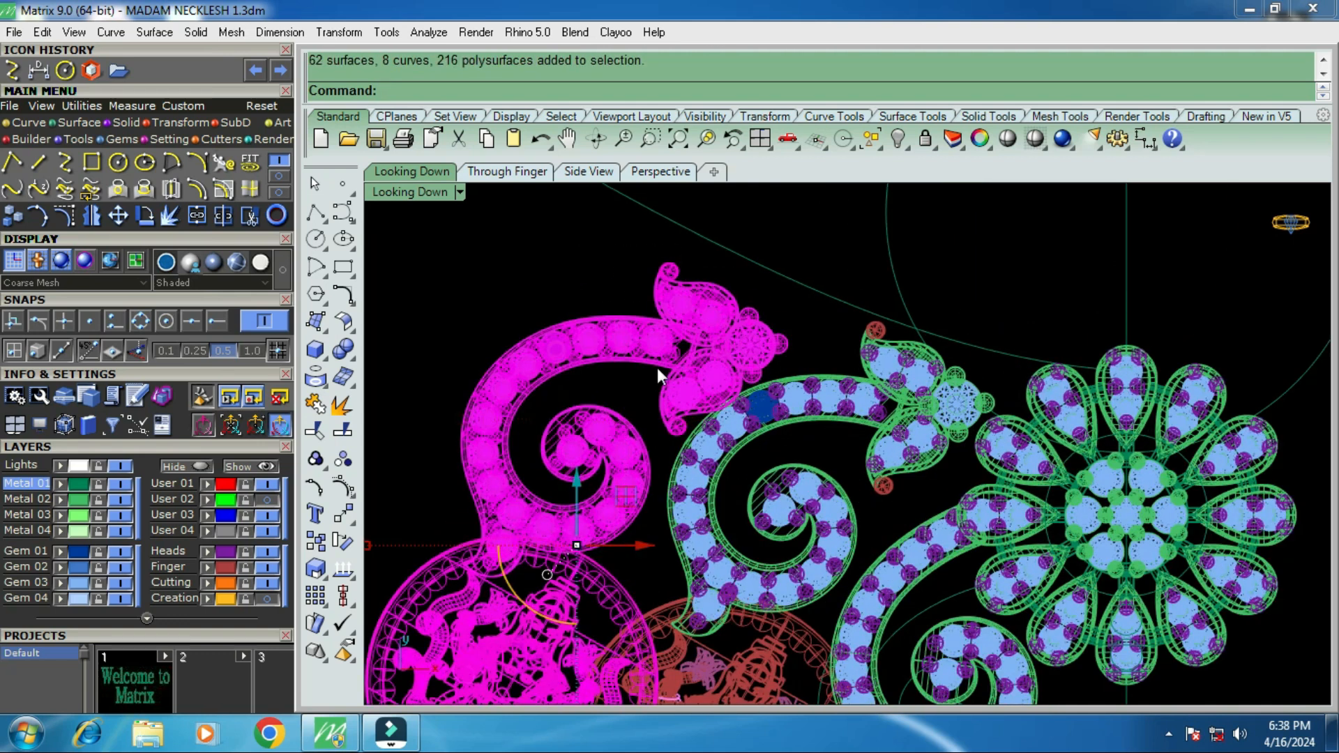
{"action": "scroll", "coordinate": [657, 368], "scroll_direction": "down", "scroll_amount": 6}
{"action": "left_click", "coordinate": [144, 218]}
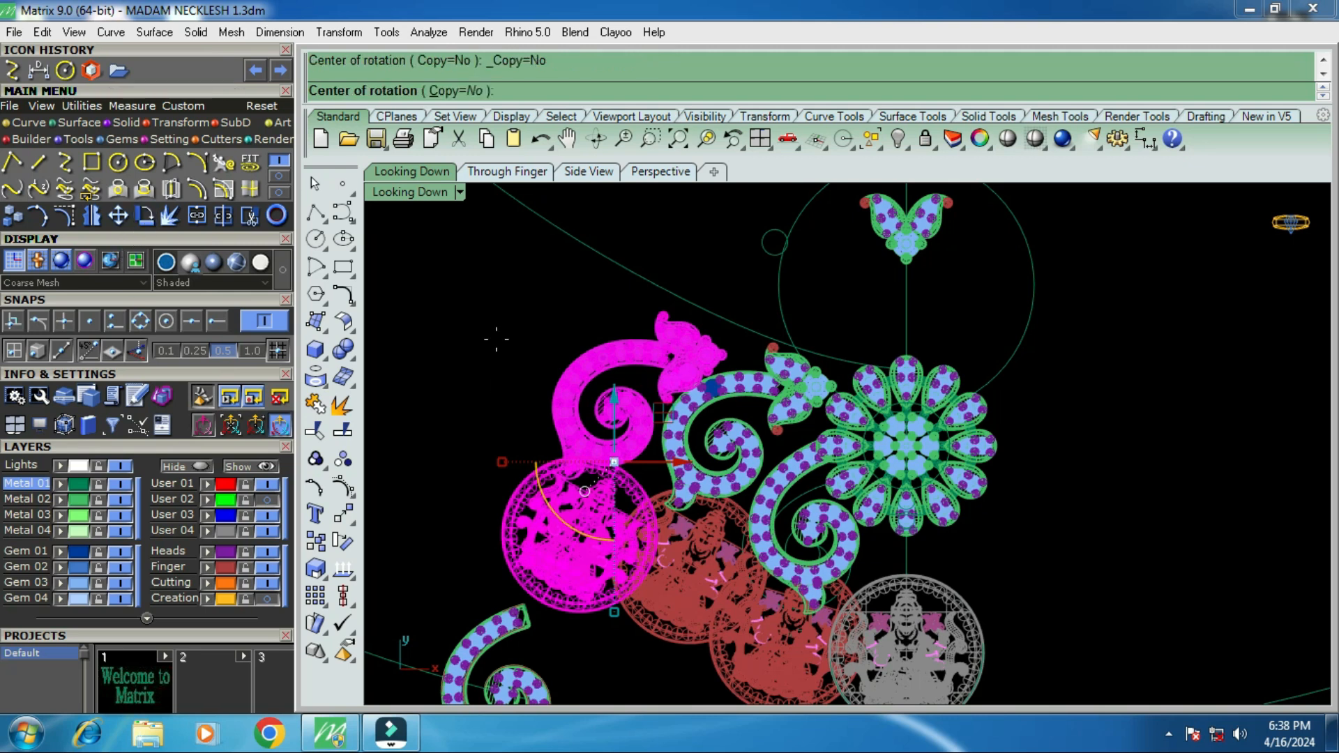
{"action": "left_click", "coordinate": [699, 360]}
{"action": "left_click", "coordinate": [648, 483]}
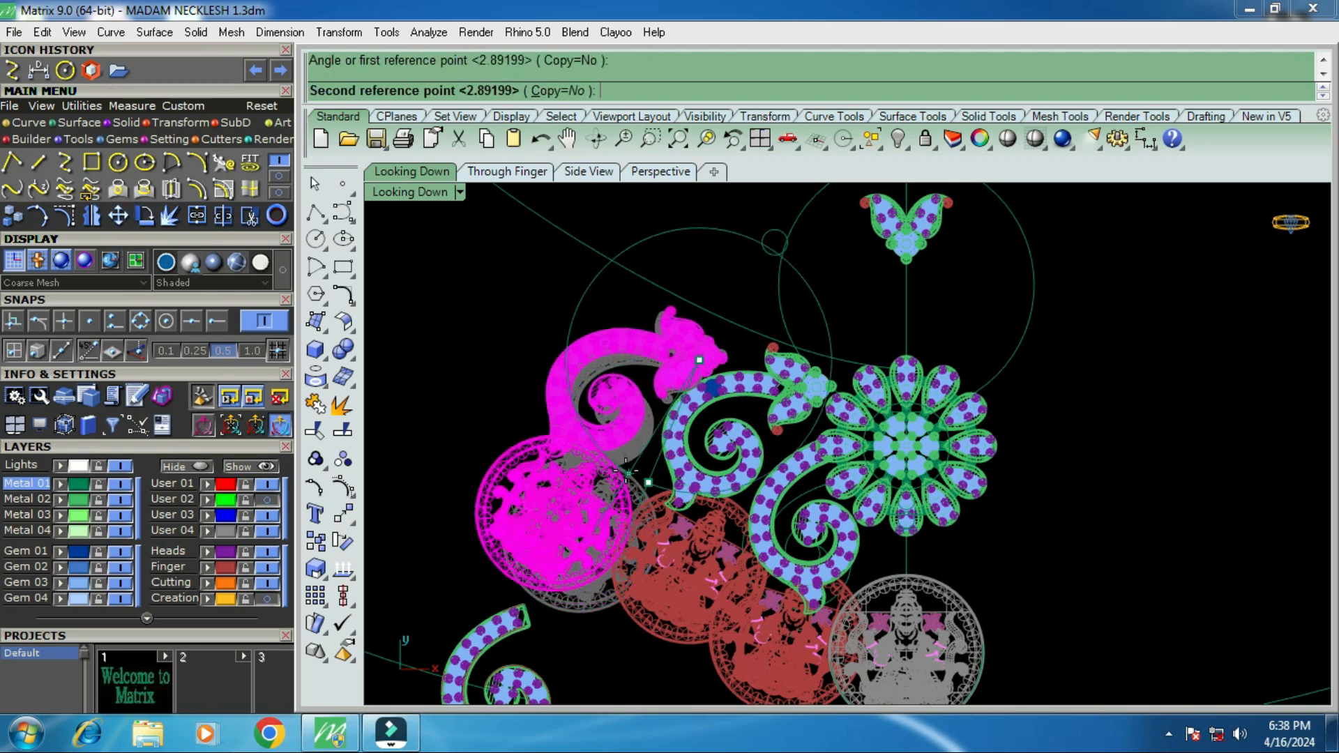
{"action": "left_click", "coordinate": [645, 450]}
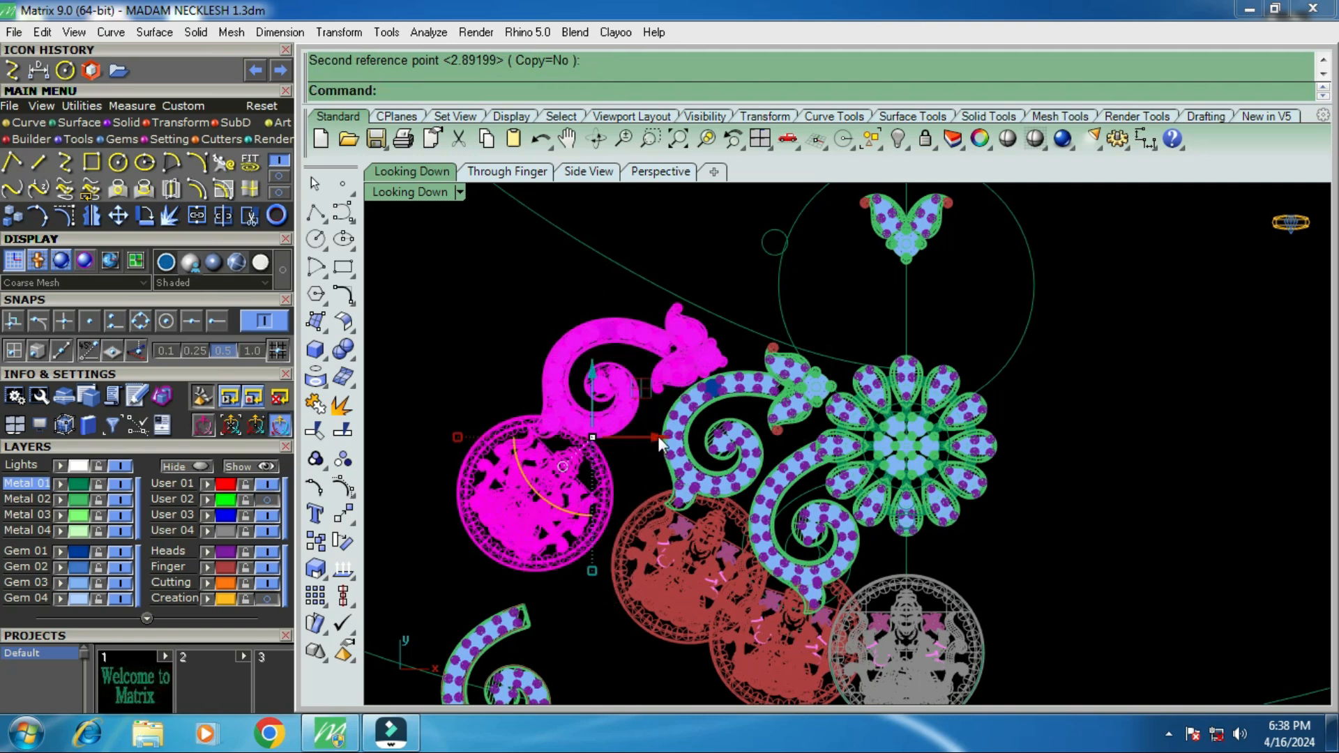
Rotate the outer copy a little further clockwise about its leaf tip to follow the guide curve.
{"action": "scroll", "coordinate": [696, 370], "scroll_direction": "up", "scroll_amount": 4}
{"action": "right_click", "coordinate": [699, 369]}
{"action": "left_click", "coordinate": [729, 360]}
{"action": "left_click", "coordinate": [588, 443]}
{"action": "left_click", "coordinate": [544, 452]}
Move the rotated outer copy slightly so its leaf tip sits close to the neighboring scroll.
{"action": "left_click", "coordinate": [118, 216]}
{"action": "left_click", "coordinate": [657, 375]}
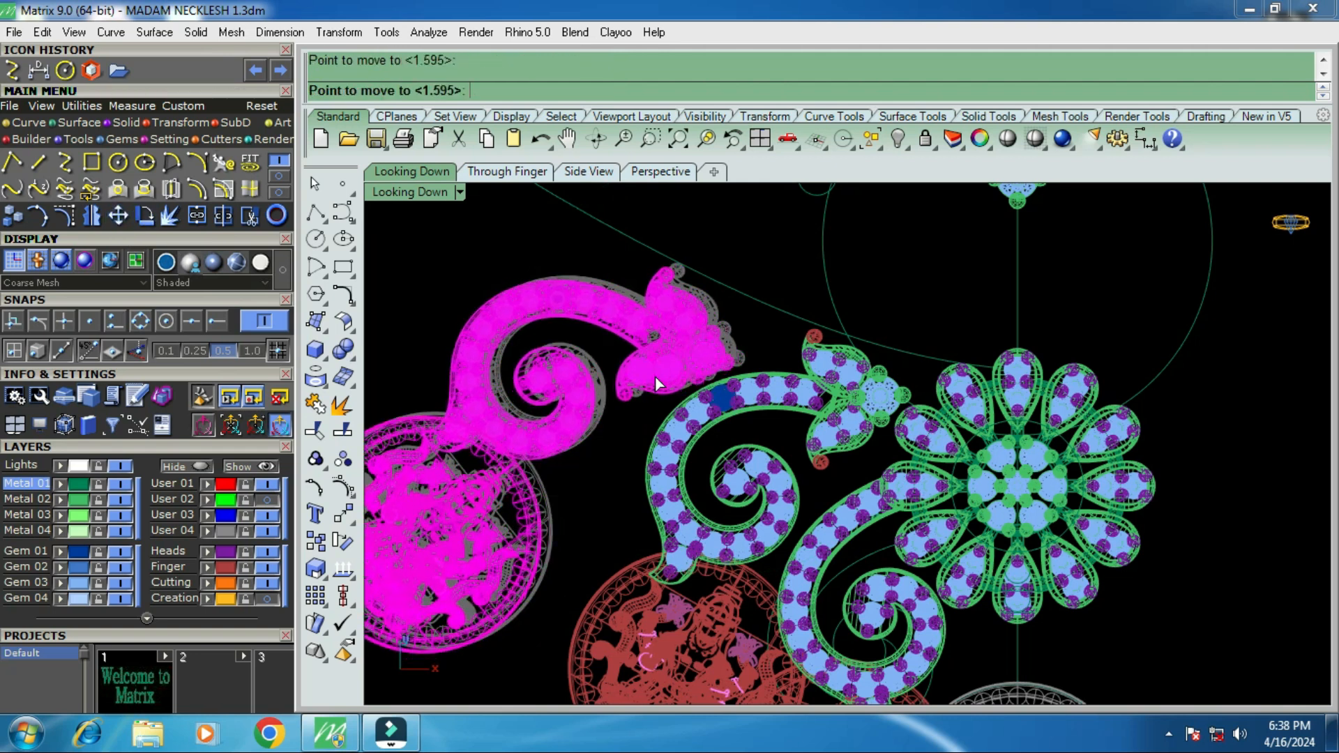
{"action": "left_click", "coordinate": [693, 379]}
Delete the rotated outer copy of the scroll, leaf motif and coin.
{"action": "scroll", "coordinate": [736, 363], "scroll_direction": "down", "scroll_amount": 2}
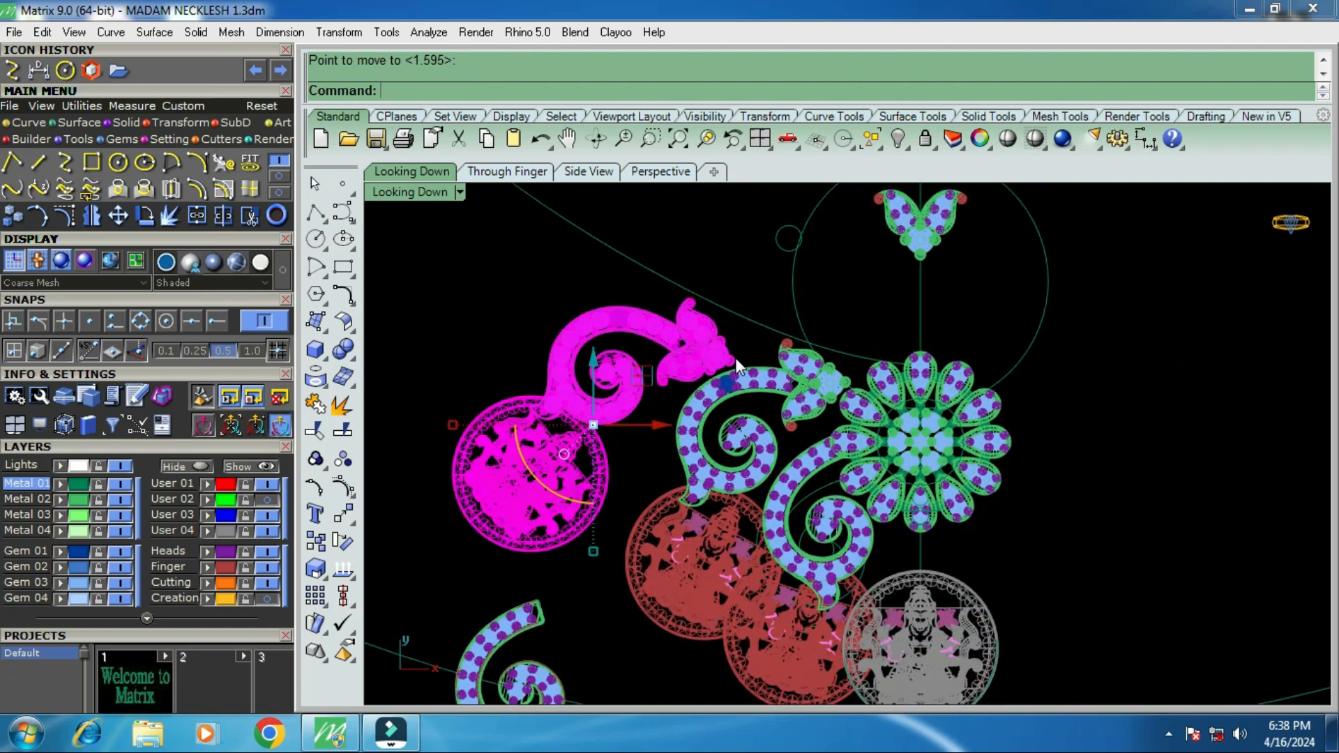
{"action": "scroll", "coordinate": [737, 366], "scroll_direction": "down", "scroll_amount": 2}
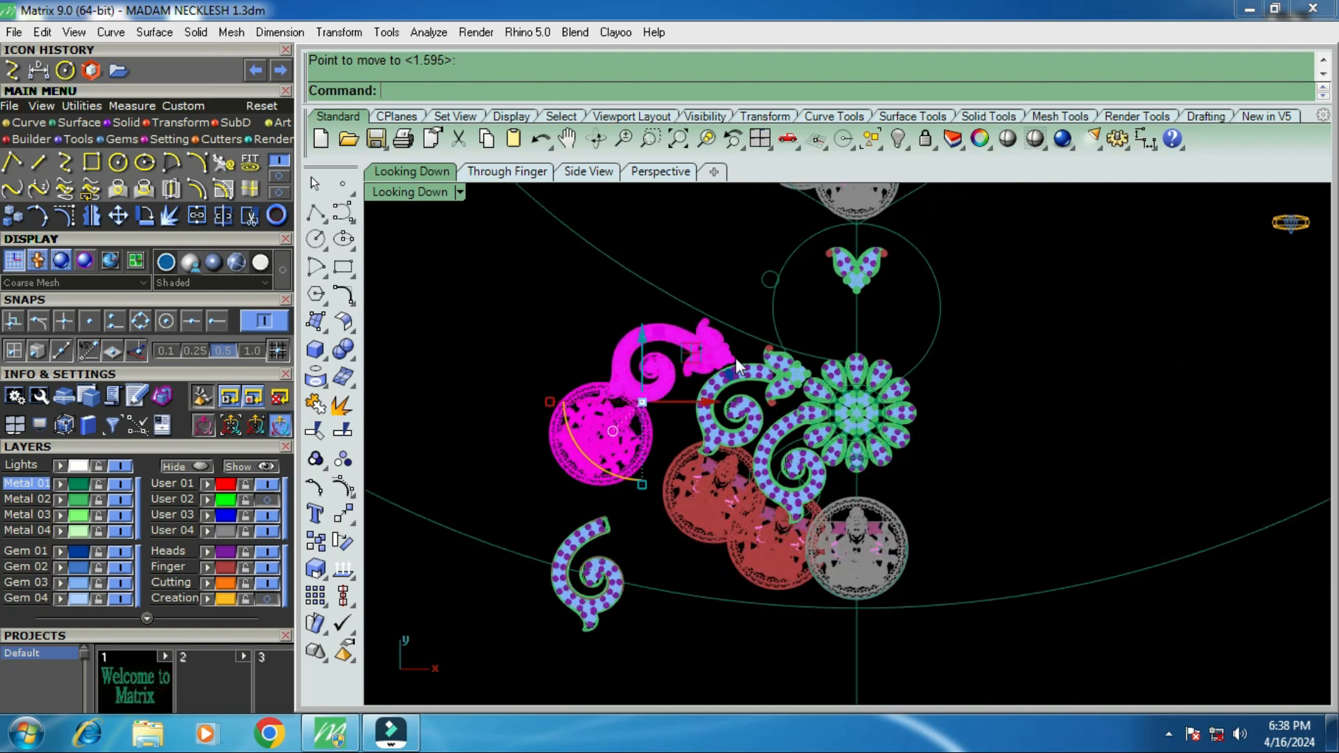
{"action": "key", "text": "Delete"}
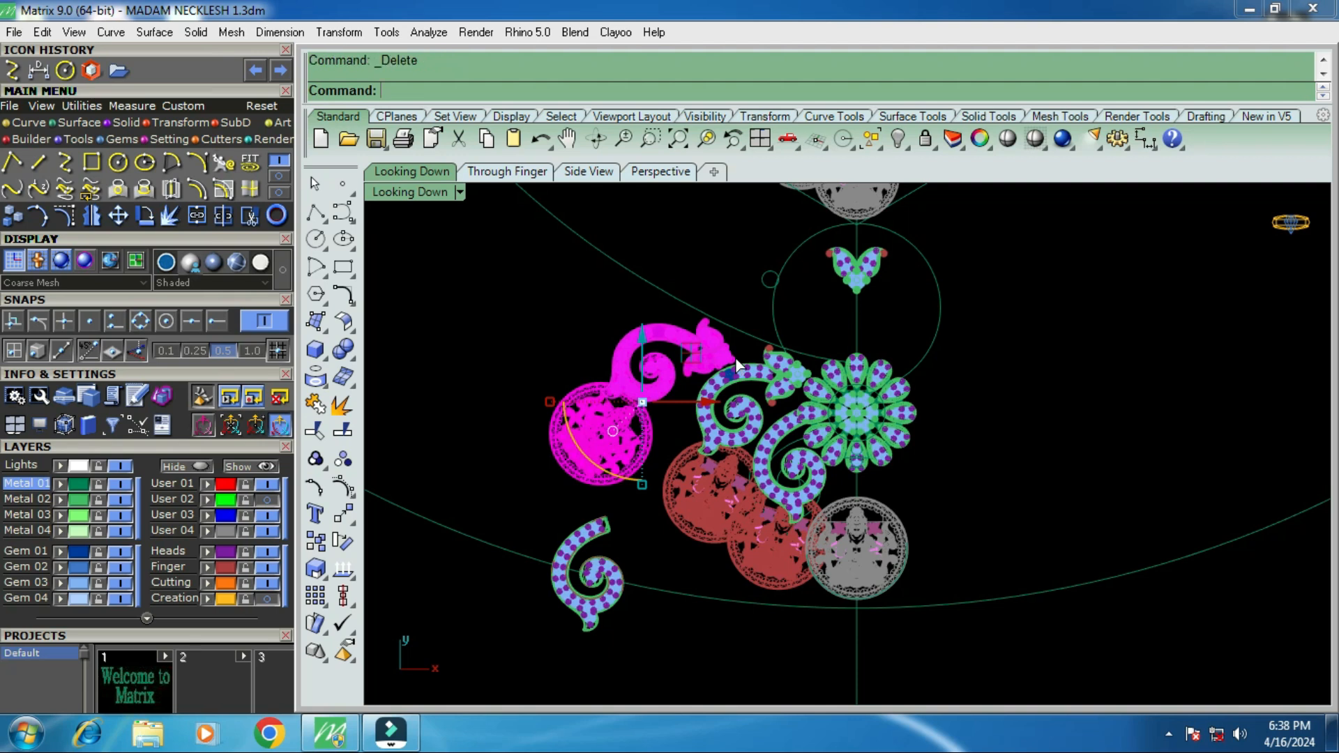
Group the remaining upper scroll beside the flower with its leaf motif and coin.
{"action": "scroll", "coordinate": [721, 362], "scroll_direction": "up", "scroll_amount": 2}
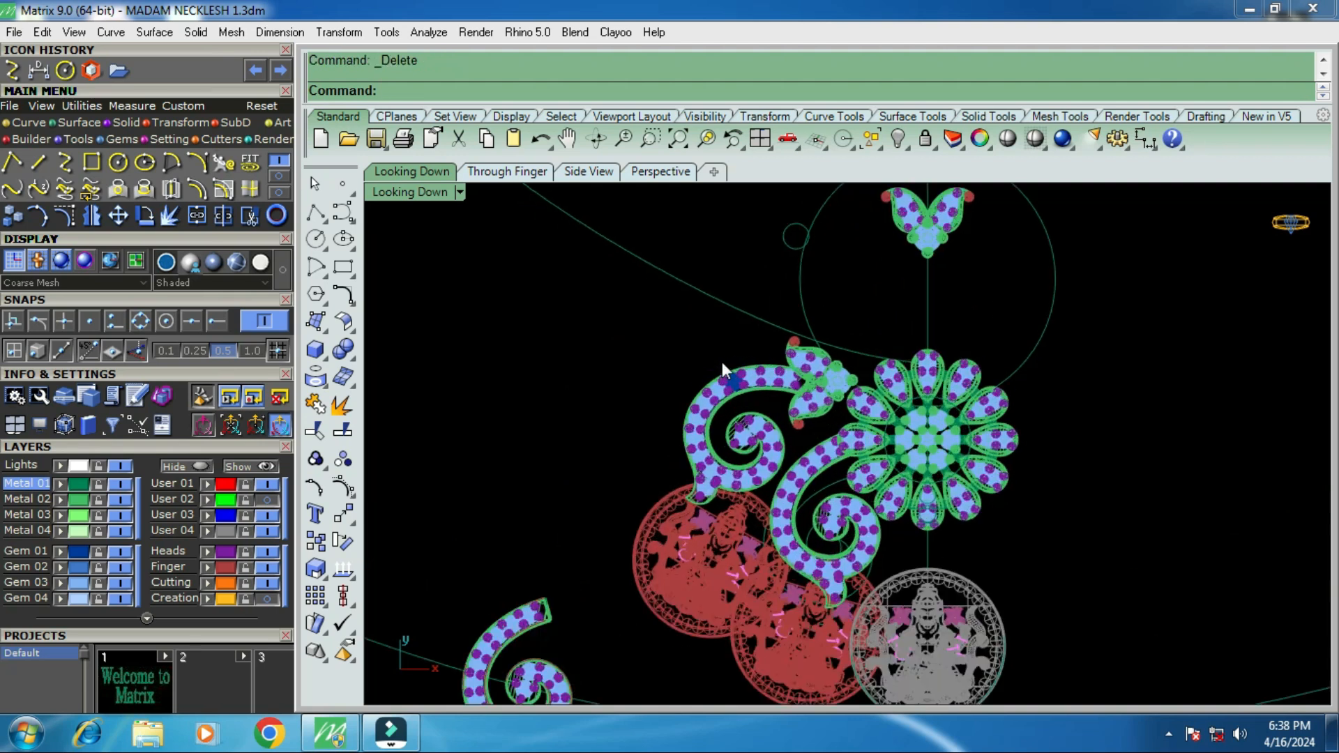
{"action": "left_click", "coordinate": [650, 544]}
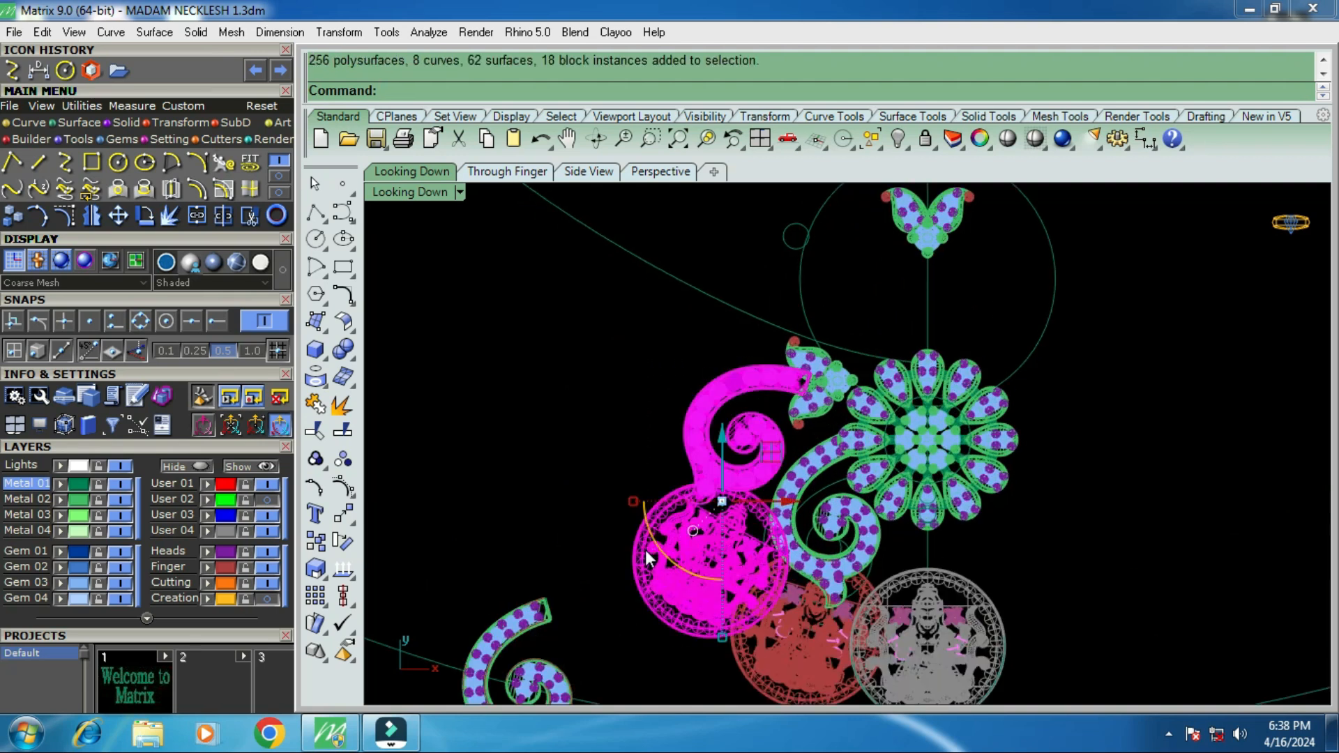
{"action": "left_click", "coordinate": [799, 412], "text": "shift"}
{"action": "key", "text": "ctrl+g"}
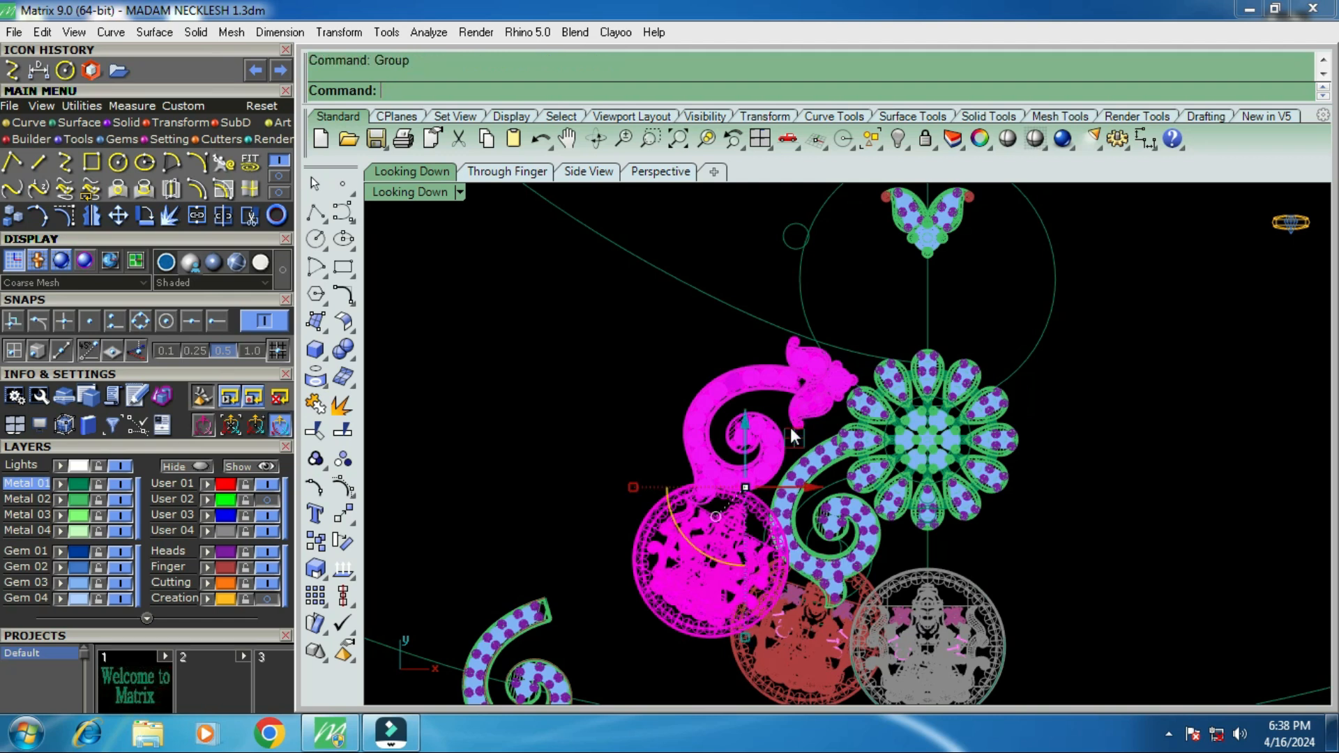
Array the grouped unit along the guide curve with ArrayCrv, using 22 items and Freeform orientation.
{"action": "type", "text": "A"}
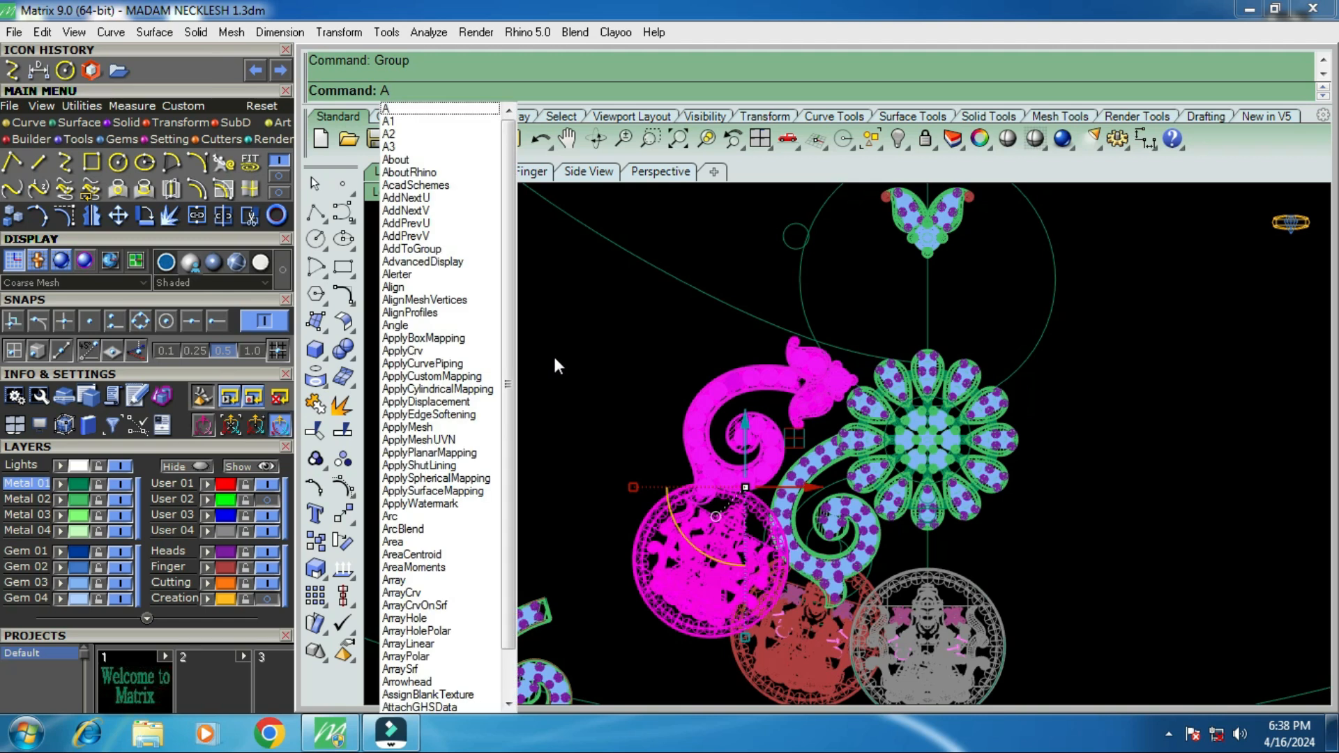
{"action": "left_click", "coordinate": [426, 592]}
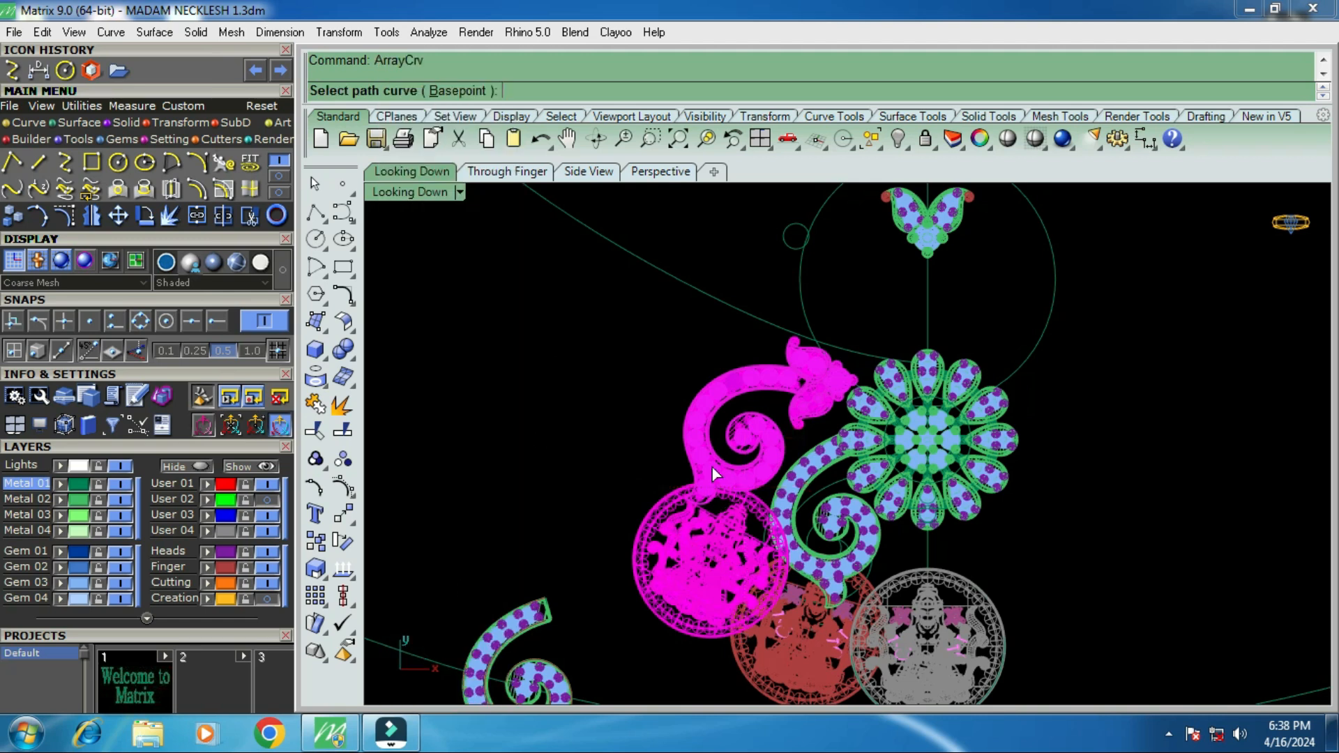
{"action": "left_click", "coordinate": [764, 325]}
{"action": "left_click", "coordinate": [767, 465]}
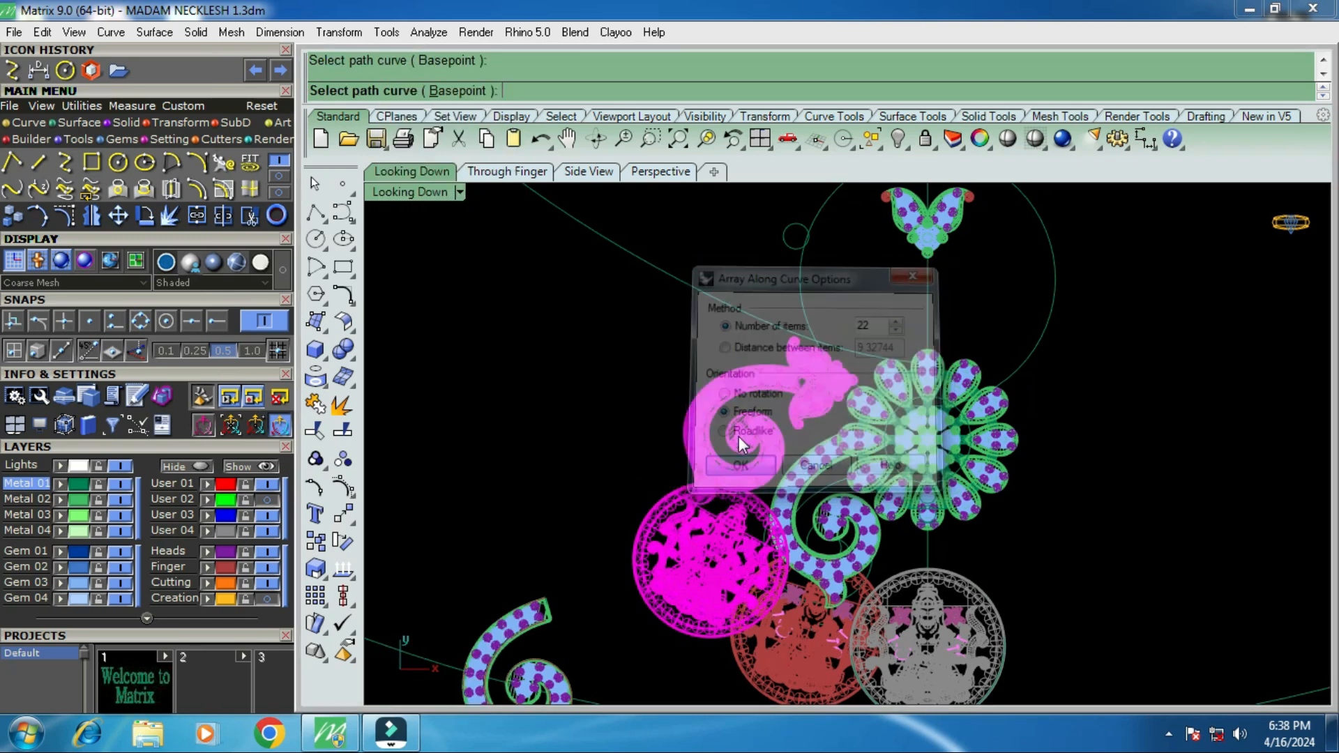
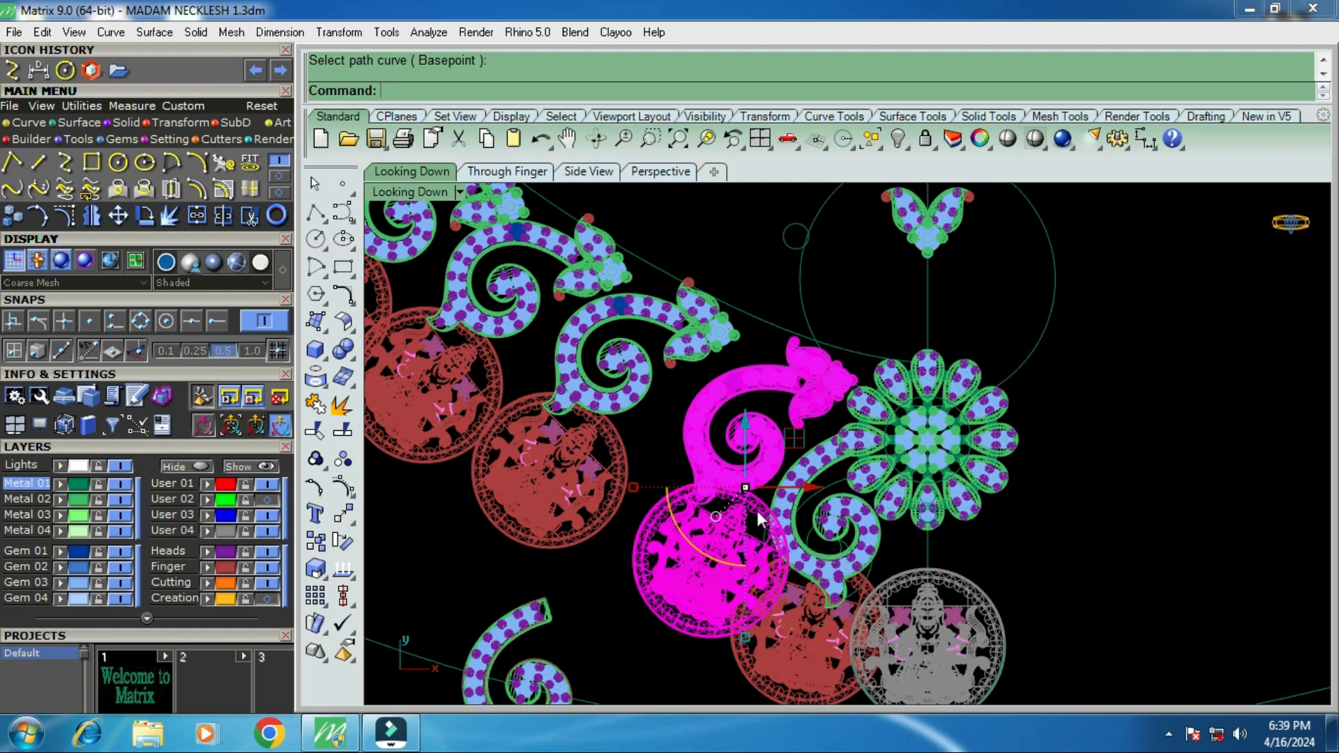
Check the spacing of the arrayed coins and scrolls along the strand, and undo the array.
{"action": "scroll", "coordinate": [756, 510], "scroll_direction": "down", "scroll_amount": 2}
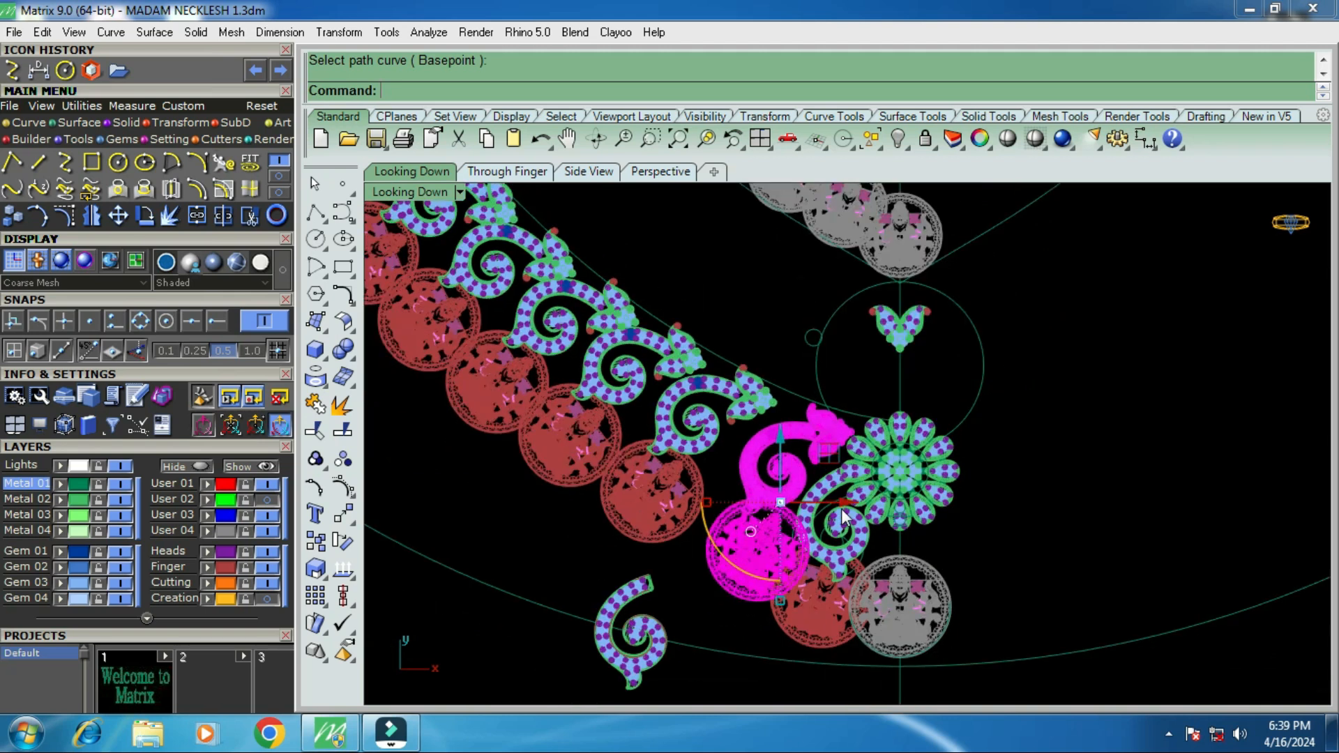
{"action": "scroll", "coordinate": [842, 516], "scroll_direction": "down", "scroll_amount": 1}
{"action": "scroll", "coordinate": [842, 516], "scroll_direction": "down", "scroll_amount": 1}
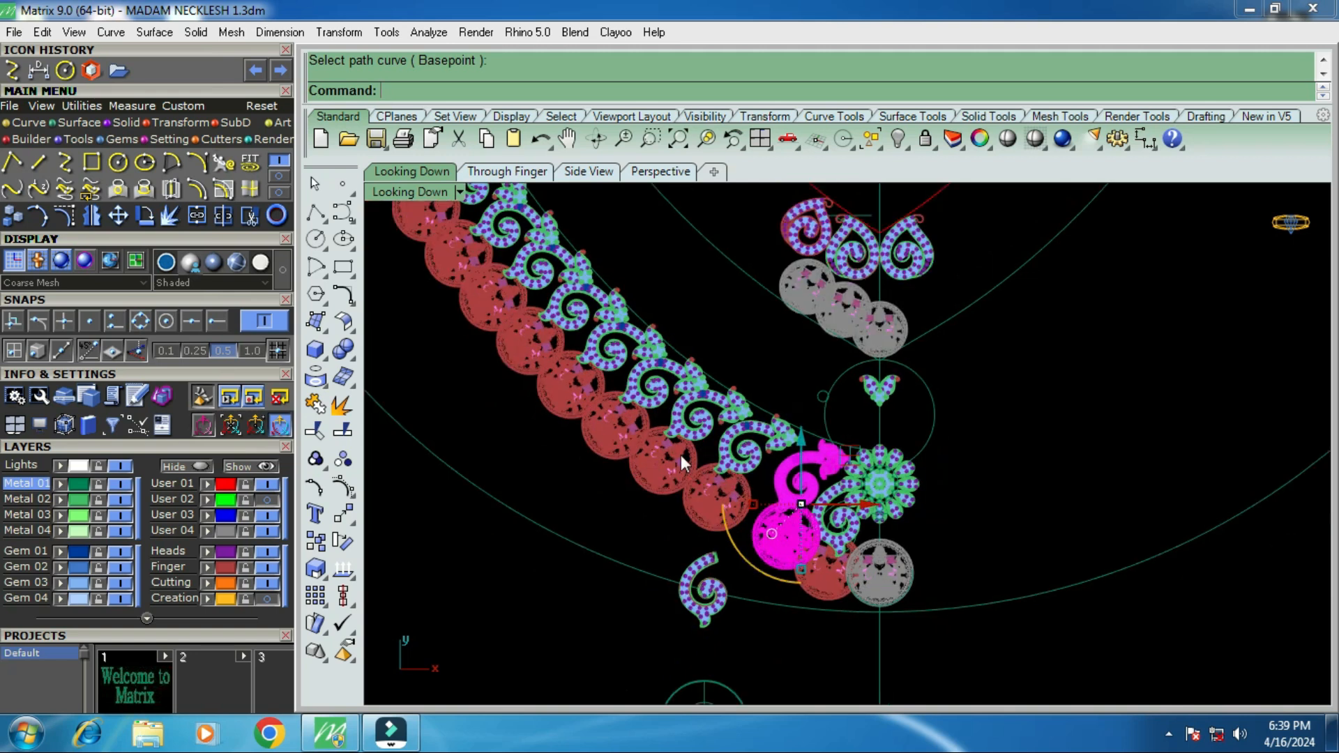
{"action": "scroll", "coordinate": [704, 462], "scroll_direction": "up", "scroll_amount": 3}
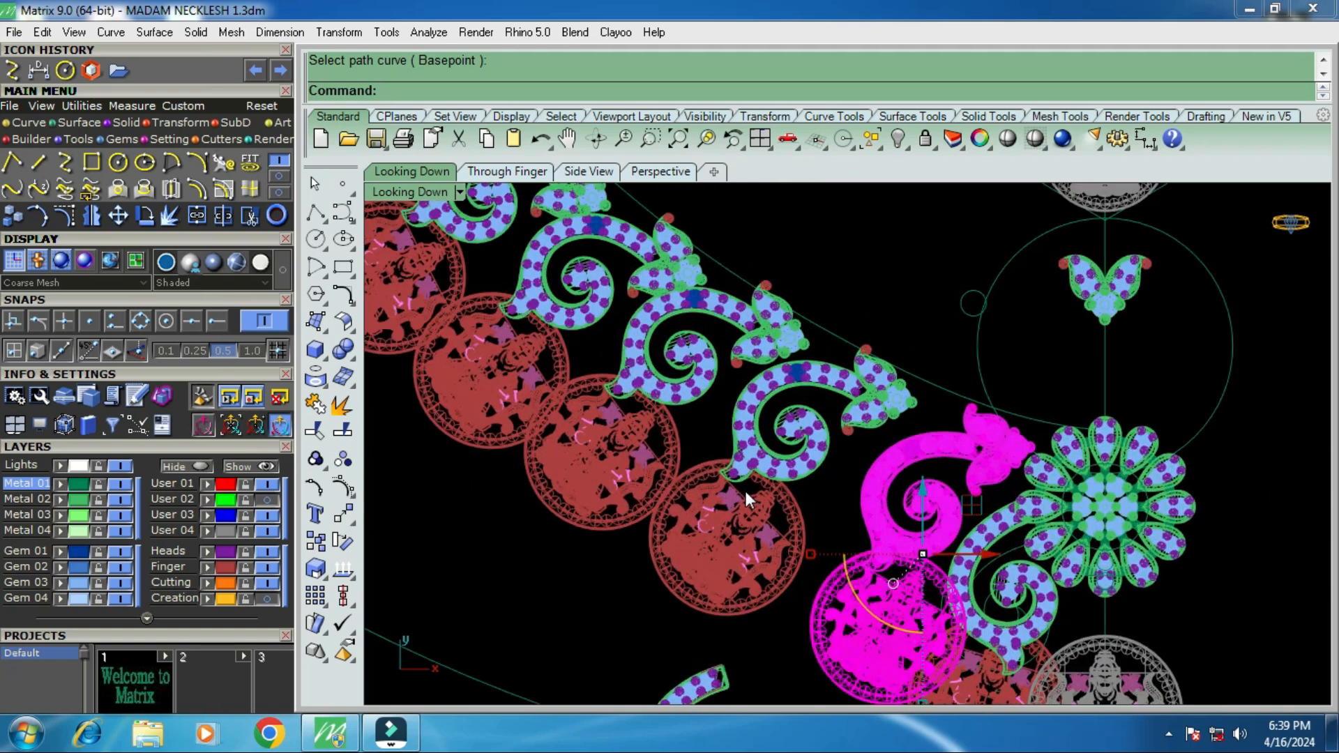
{"action": "key", "text": "ctrl+z"}
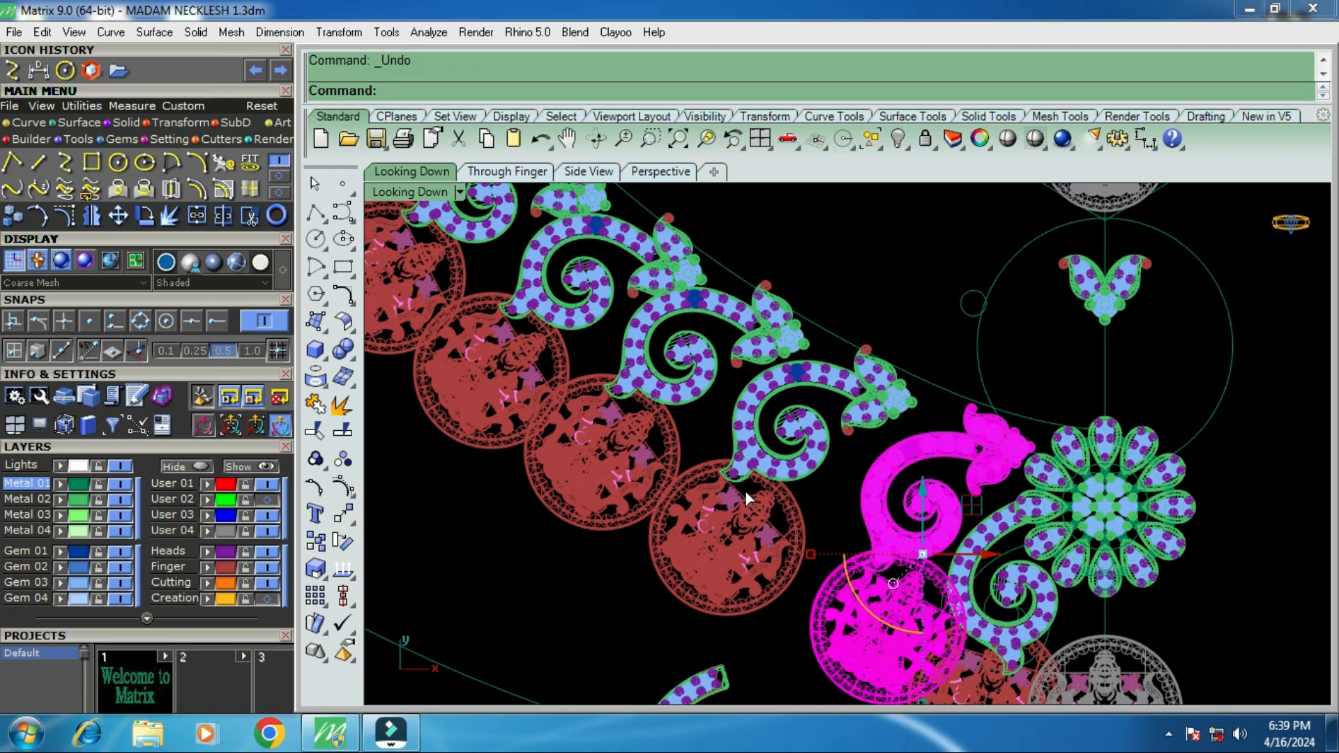
{"action": "scroll", "coordinate": [875, 598], "scroll_direction": "up", "scroll_amount": 2}
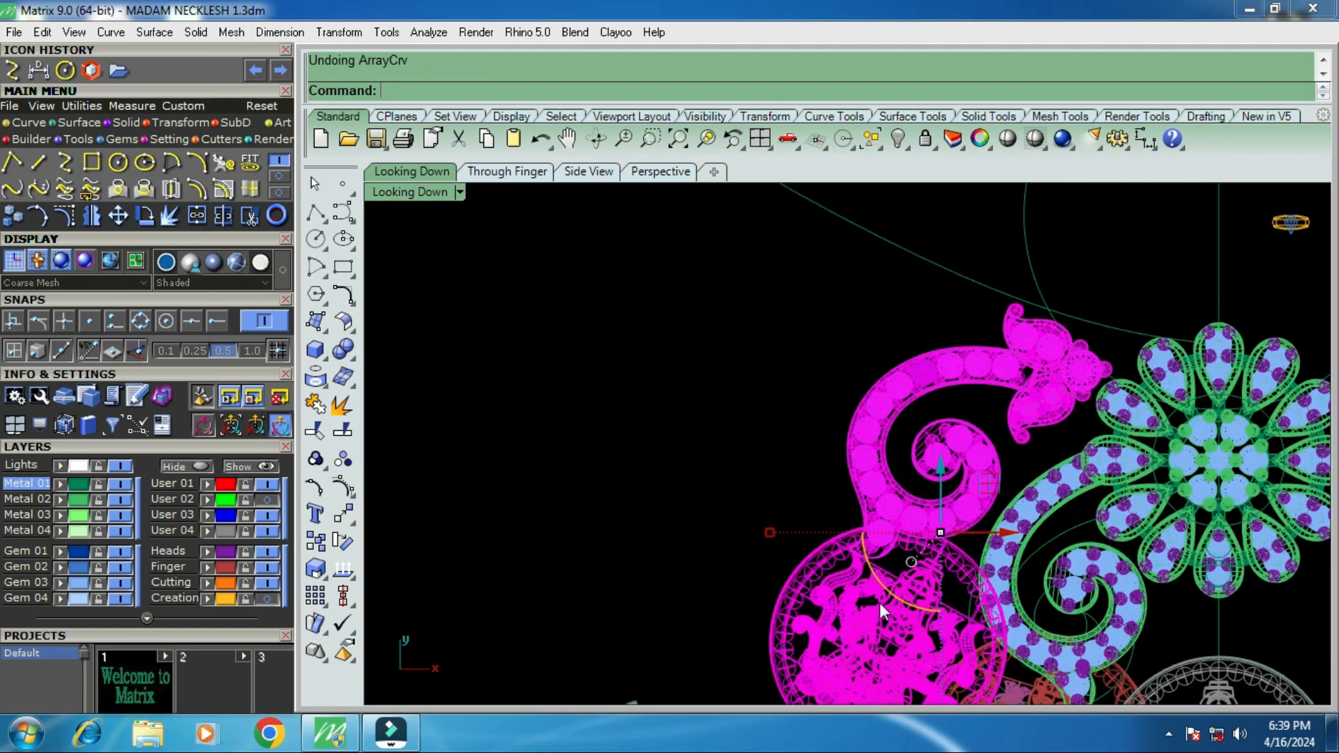
{"action": "scroll", "coordinate": [886, 593], "scroll_direction": "down", "scroll_amount": 1}
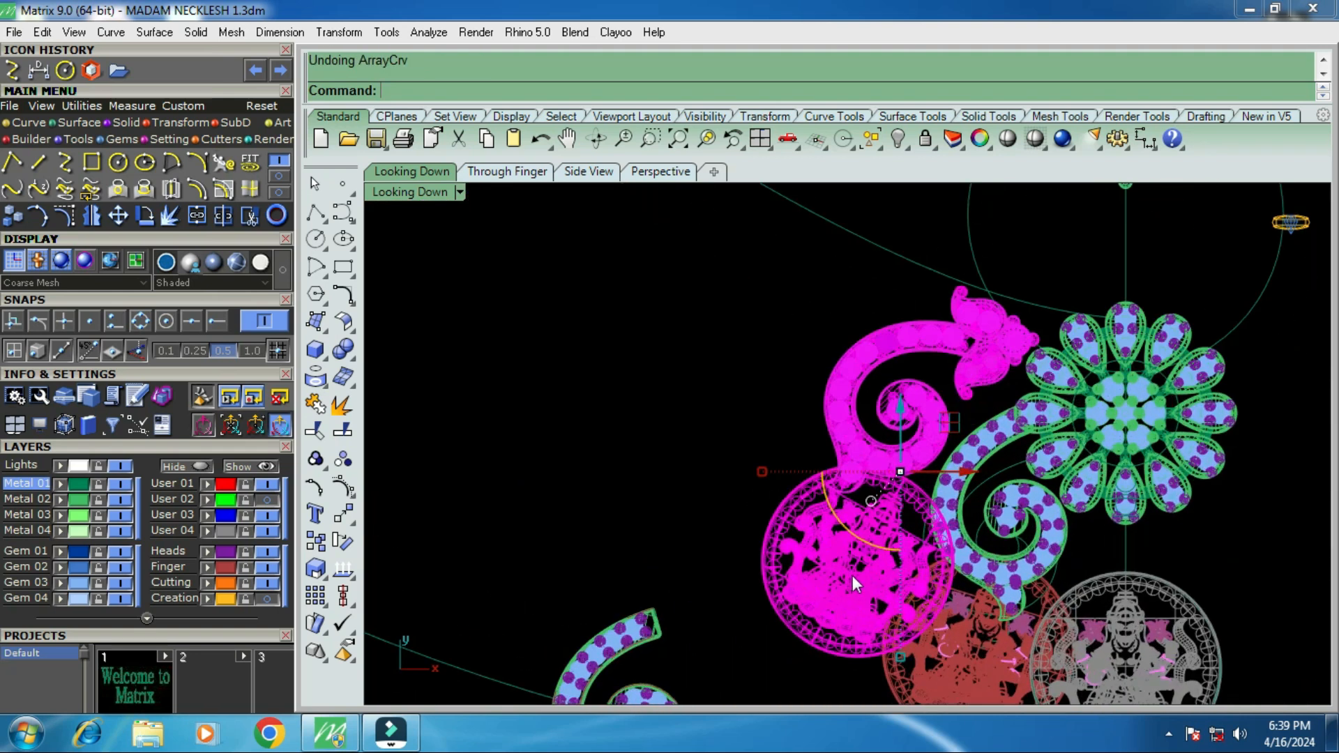
Ungroup the upper scroll, leaf motif and coin unit beside the flower.
{"action": "key", "text": "ctrl+a"}
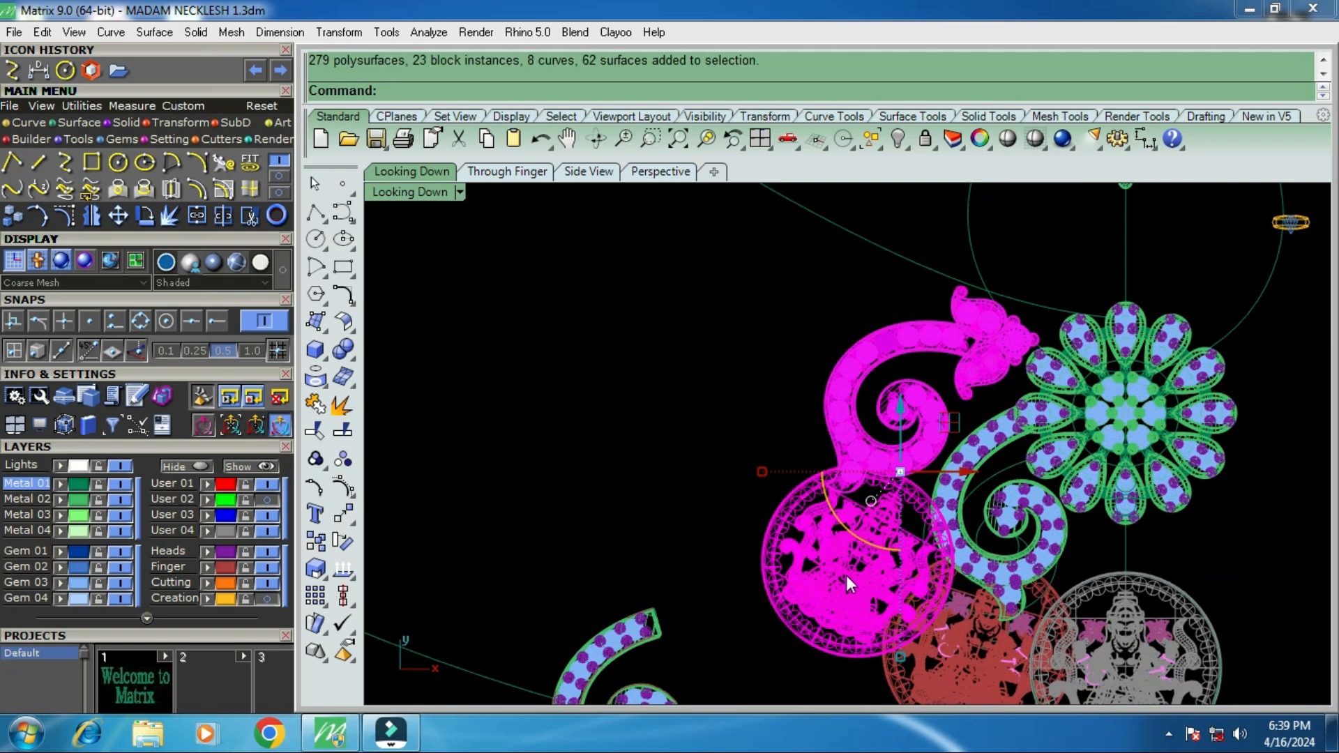
{"action": "scroll", "coordinate": [874, 484], "scroll_direction": "down", "scroll_amount": 3}
{"action": "scroll", "coordinate": [893, 516], "scroll_direction": "up", "scroll_amount": 3}
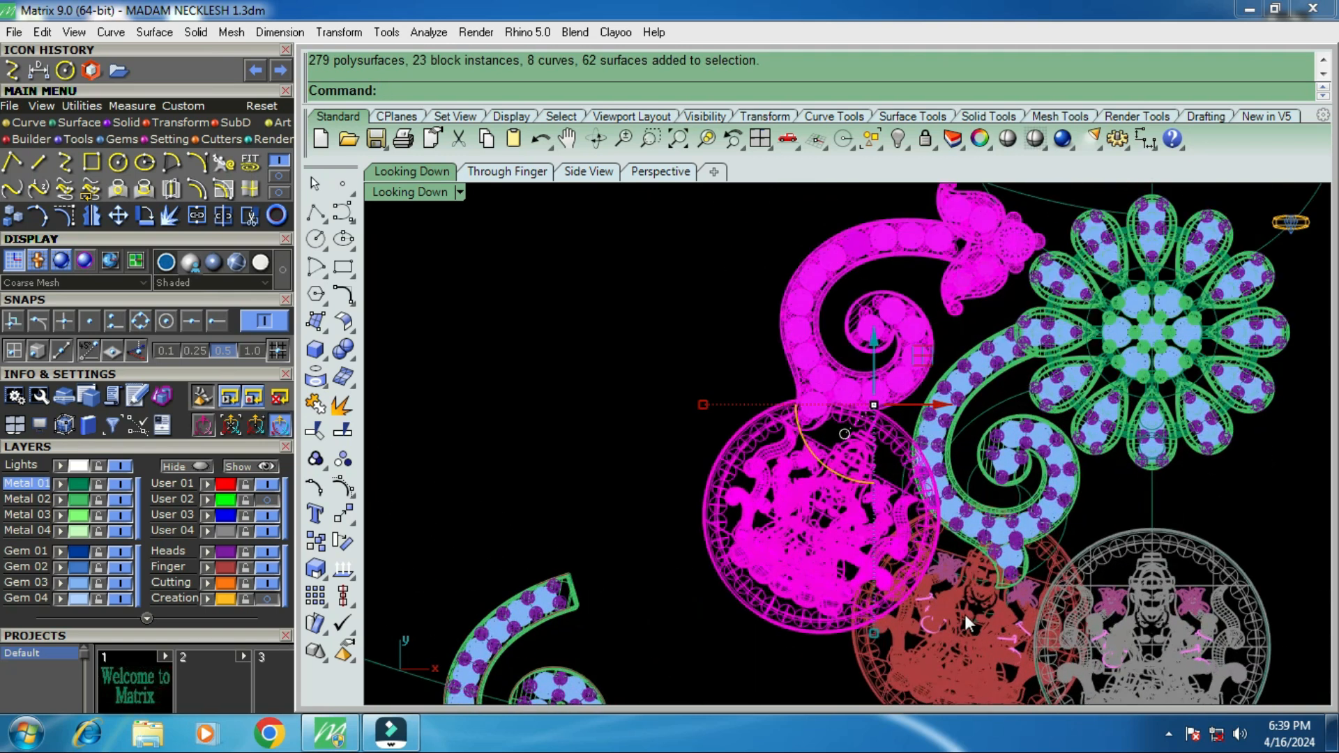
{"action": "left_click", "coordinate": [964, 614]}
{"action": "scroll", "coordinate": [974, 597], "scroll_direction": "down", "scroll_amount": 3}
{"action": "scroll", "coordinate": [970, 545], "scroll_direction": "up", "scroll_amount": 3}
{"action": "left_click_drag", "start_coordinate": [969, 543], "coordinate": [983, 547]}
{"action": "left_click", "coordinate": [773, 471]}
{"action": "scroll", "coordinate": [806, 450], "scroll_direction": "up", "scroll_amount": 3}
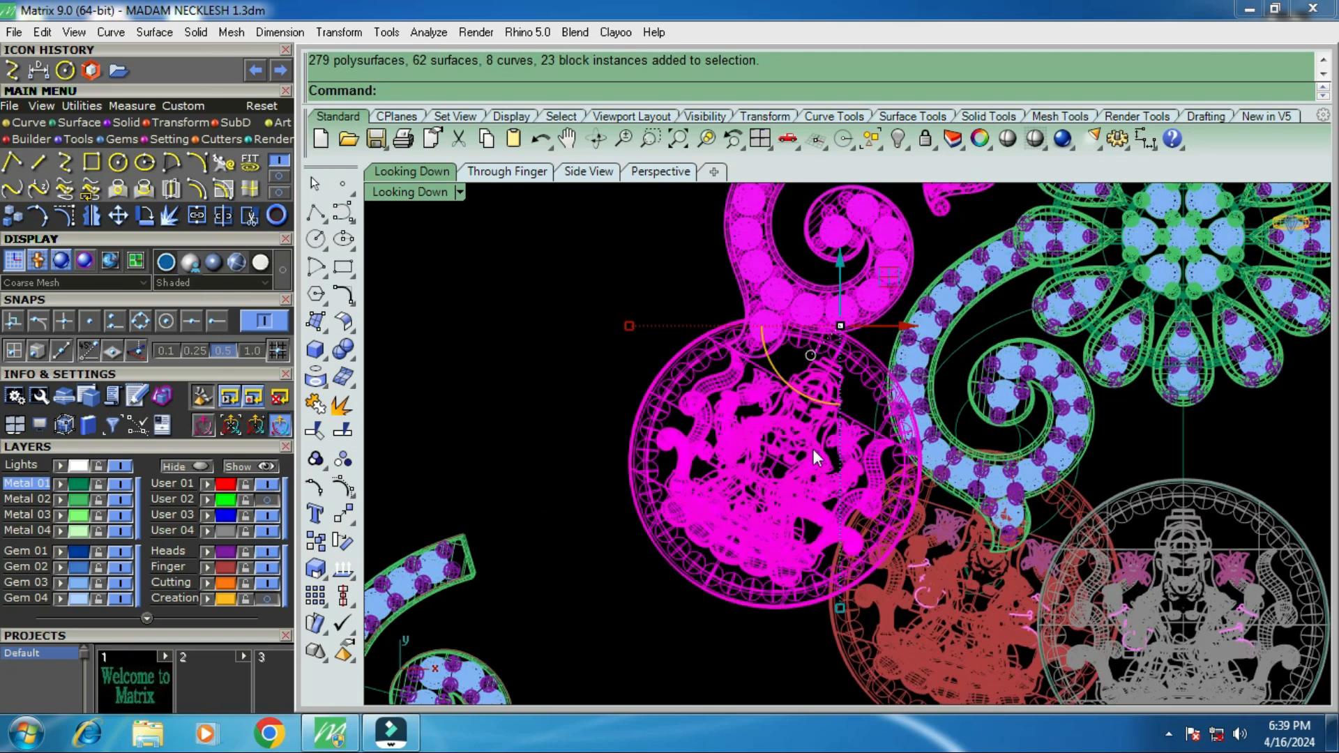
{"action": "type", "text": "U"}
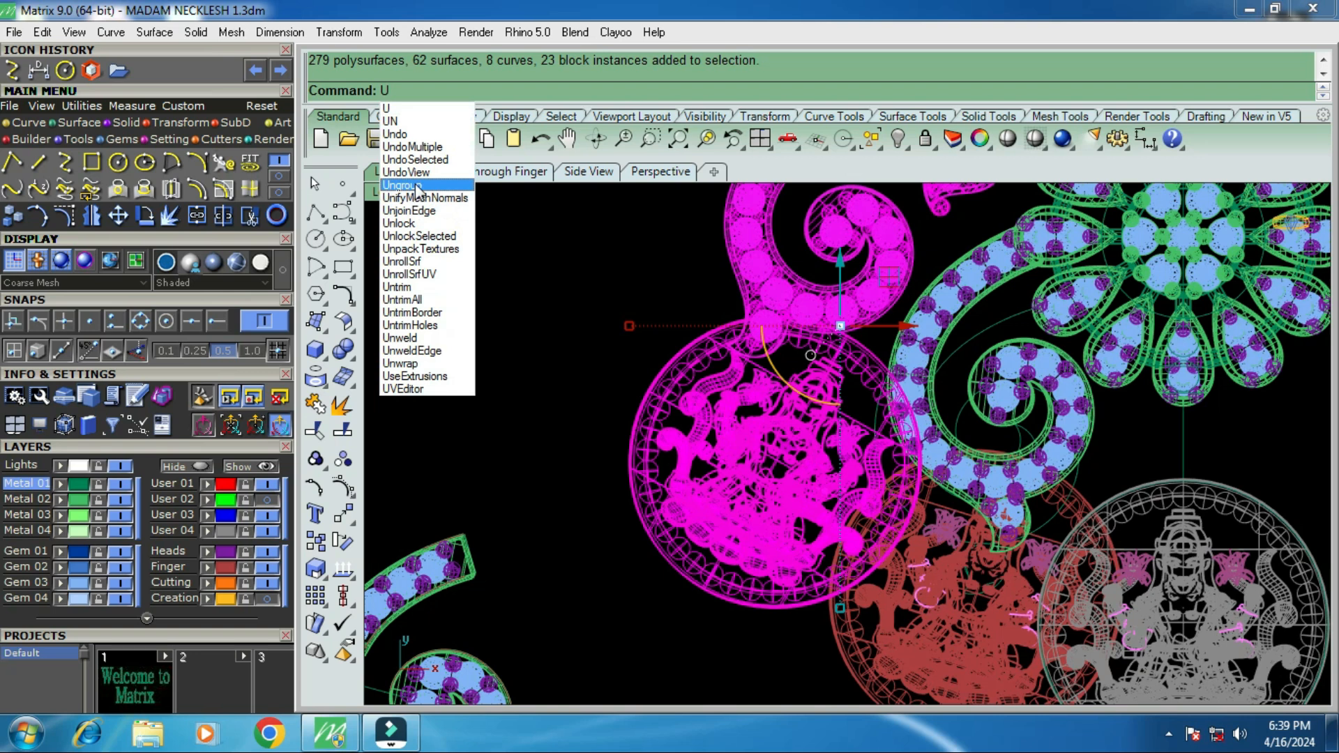
{"action": "left_click", "coordinate": [416, 185]}
Move the coin under the upper scroll slightly to the right, toward the flower's lower scroll.
{"action": "left_click", "coordinate": [782, 445]}
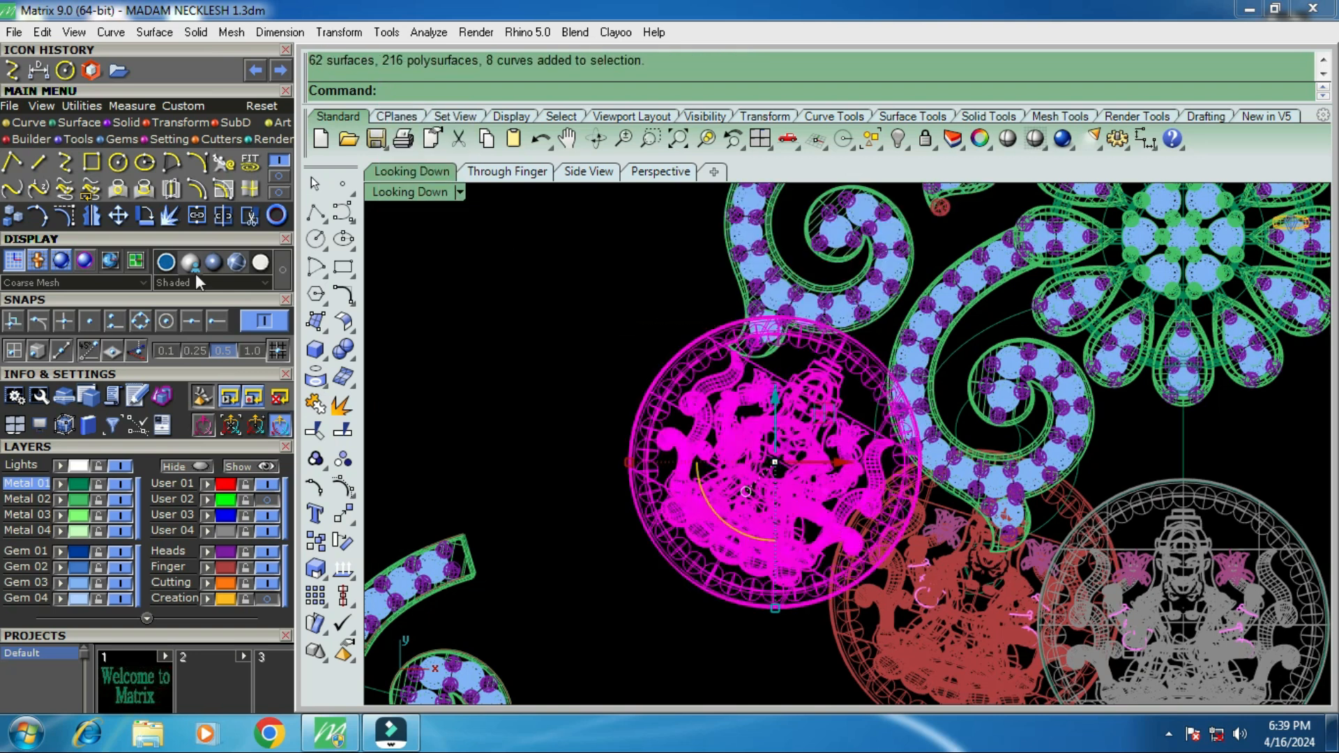
{"action": "left_click", "coordinate": [117, 215]}
{"action": "scroll", "coordinate": [788, 446], "scroll_direction": "up", "scroll_amount": 3}
{"action": "left_click", "coordinate": [798, 441]}
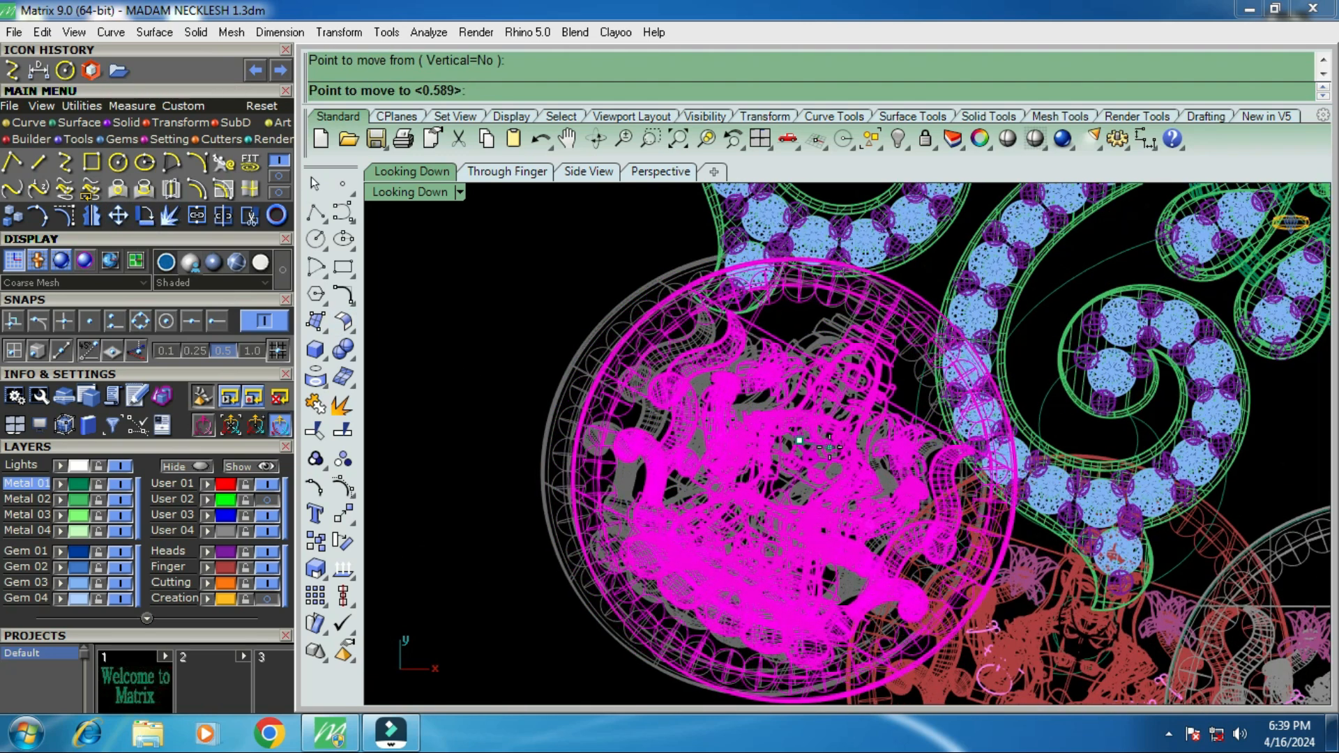
{"action": "left_click", "coordinate": [828, 448]}
{"action": "scroll", "coordinate": [828, 440], "scroll_direction": "down", "scroll_amount": 4}
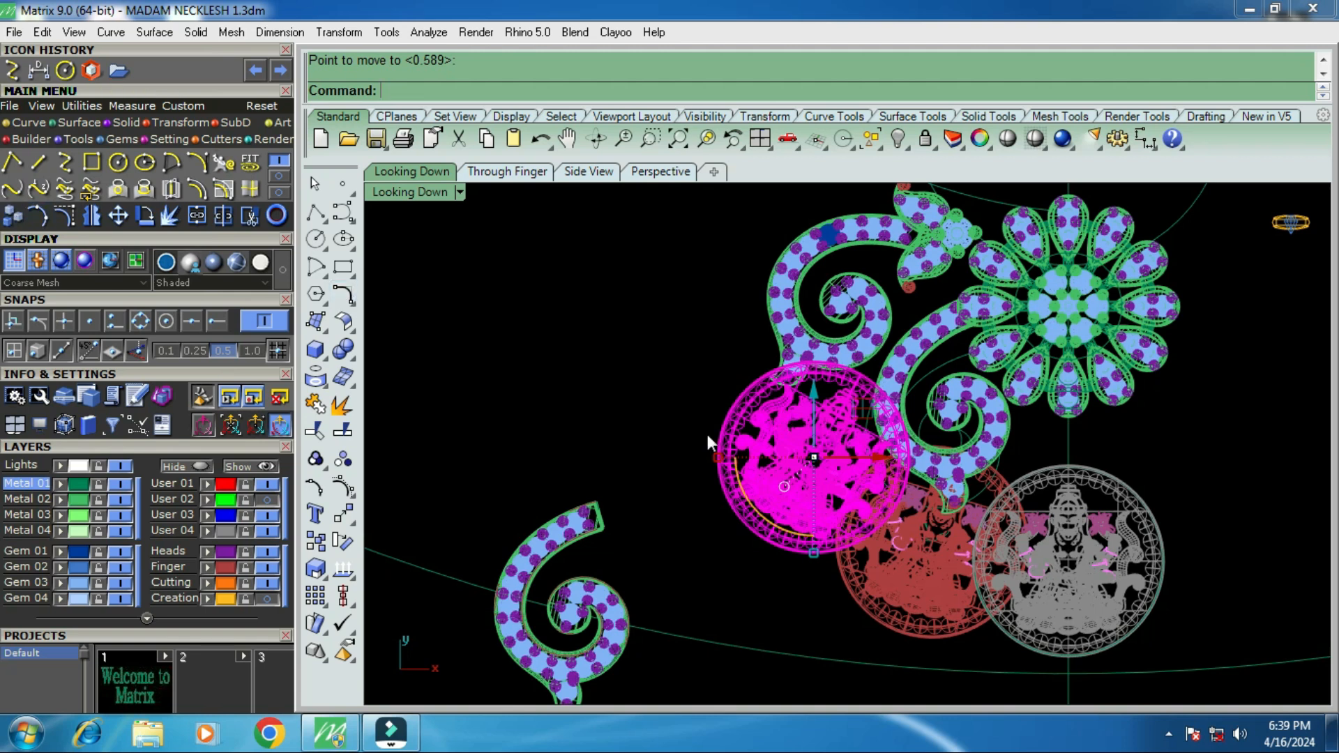
Copy the selected coin up and to the left, placing the duplicate so it partly overlaps the original beside the upper scroll.
{"action": "left_click", "coordinate": [13, 216]}
{"action": "left_click", "coordinate": [815, 433]}
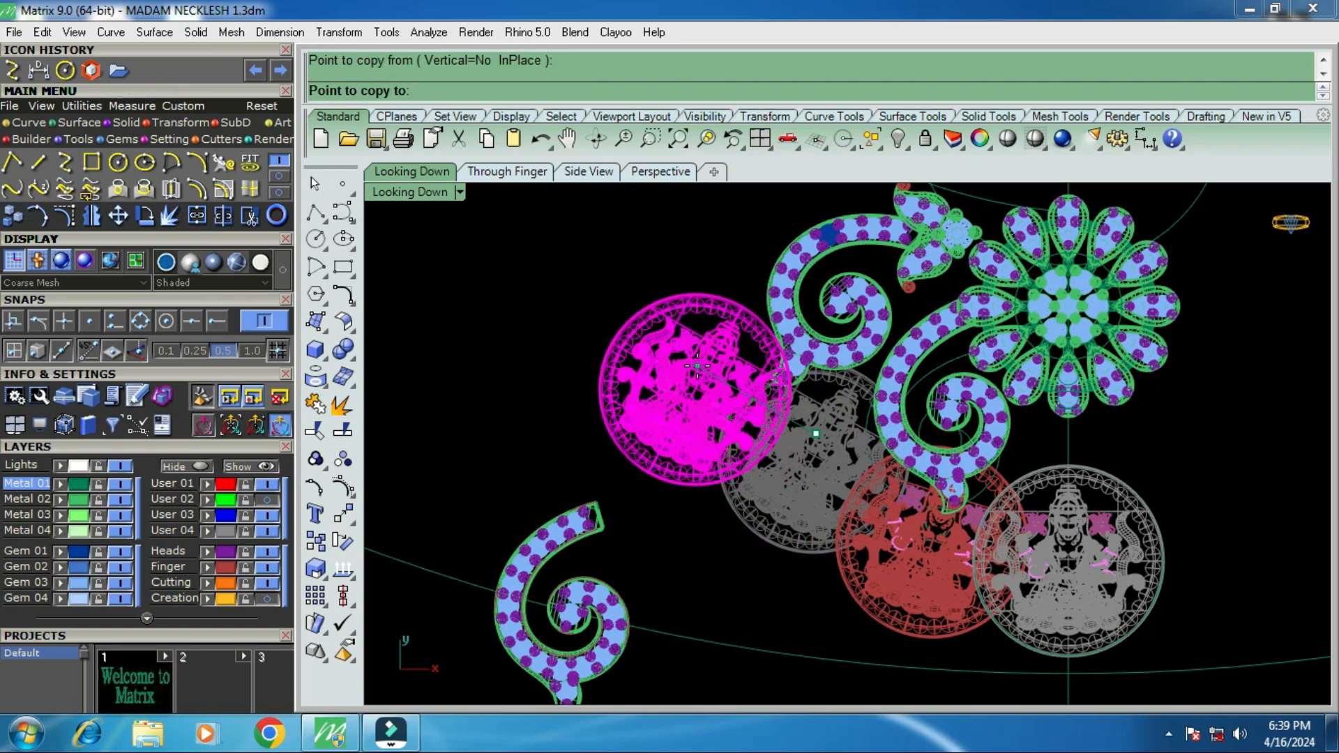
{"action": "left_click", "coordinate": [697, 365]}
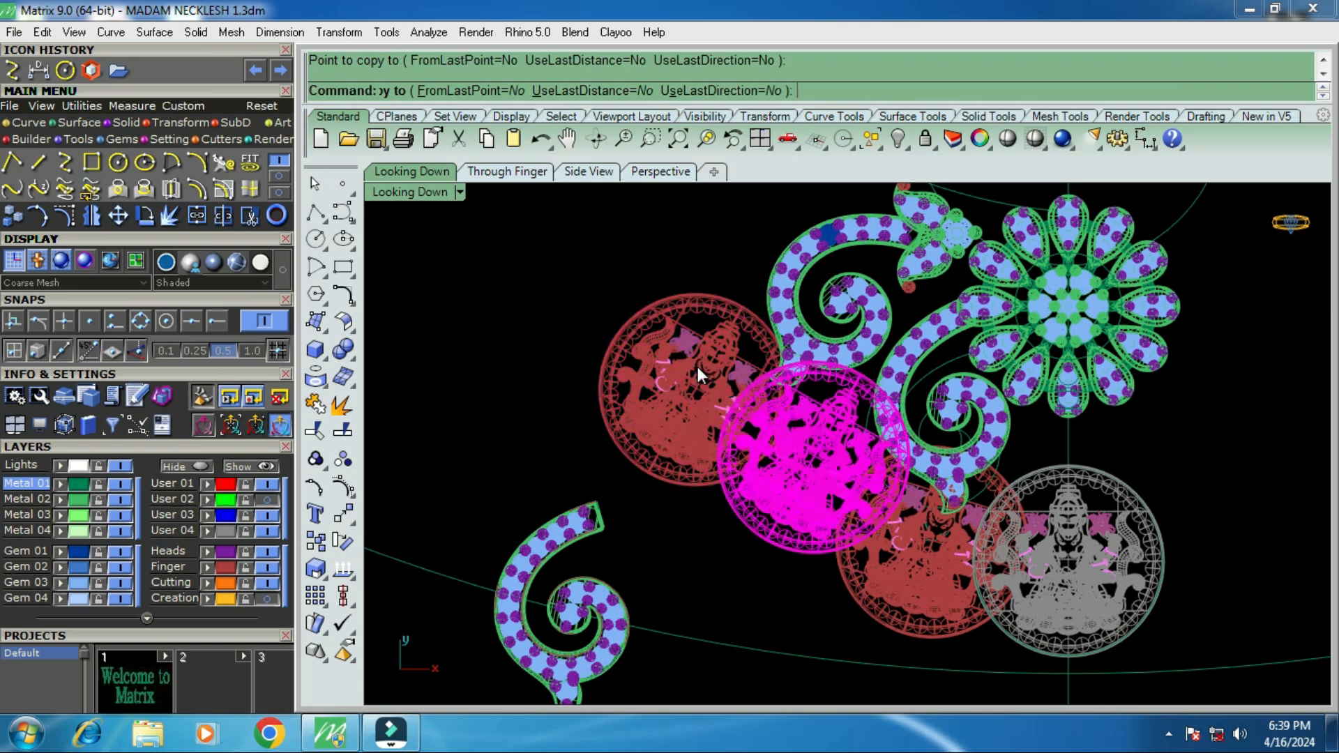
{"action": "key", "text": "Return"}
Group the upper scroll, its leaf motif and the two coins below it into one unit.
{"action": "scroll", "coordinate": [814, 317], "scroll_direction": "up", "scroll_amount": 3}
{"action": "left_click_drag", "start_coordinate": [826, 325], "coordinate": [708, 503]}
{"action": "scroll", "coordinate": [718, 499], "scroll_direction": "down", "scroll_amount": 3}
{"action": "scroll", "coordinate": [729, 495], "scroll_direction": "down", "scroll_amount": 2}
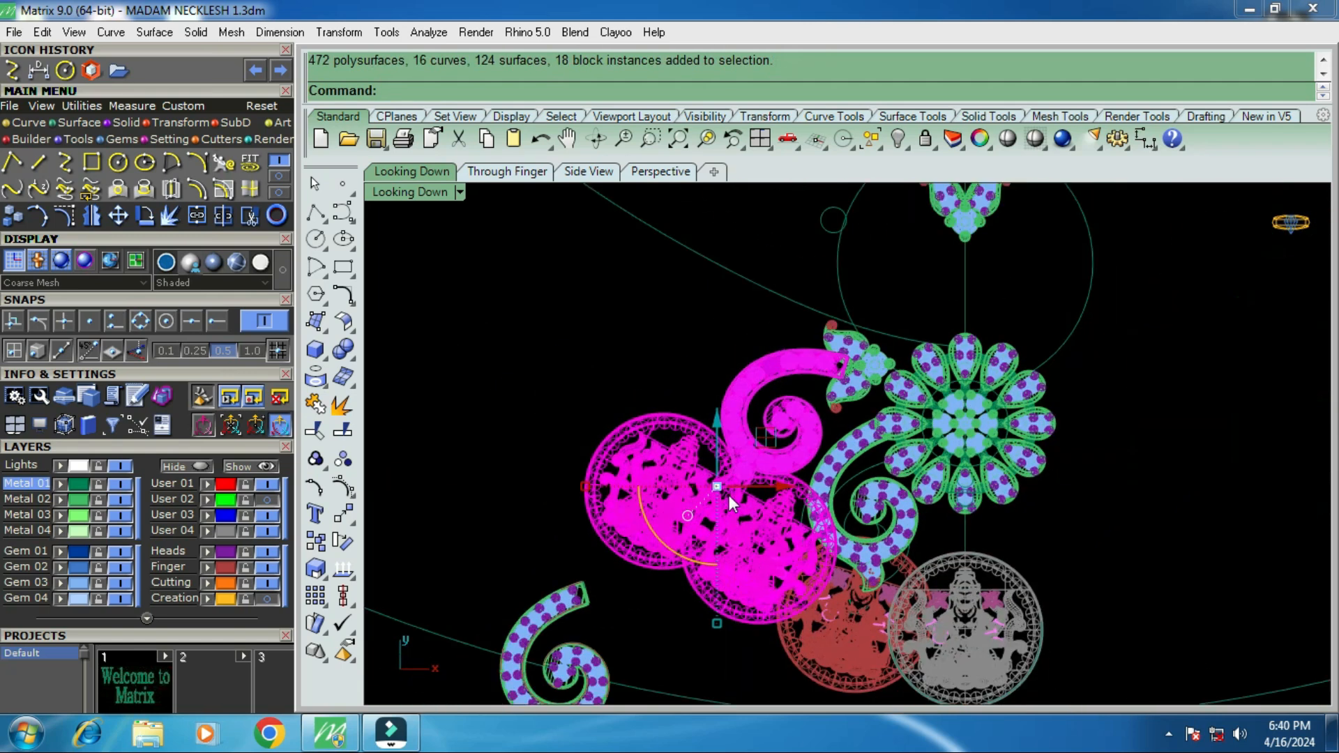
{"action": "scroll", "coordinate": [730, 515], "scroll_direction": "up", "scroll_amount": 3}
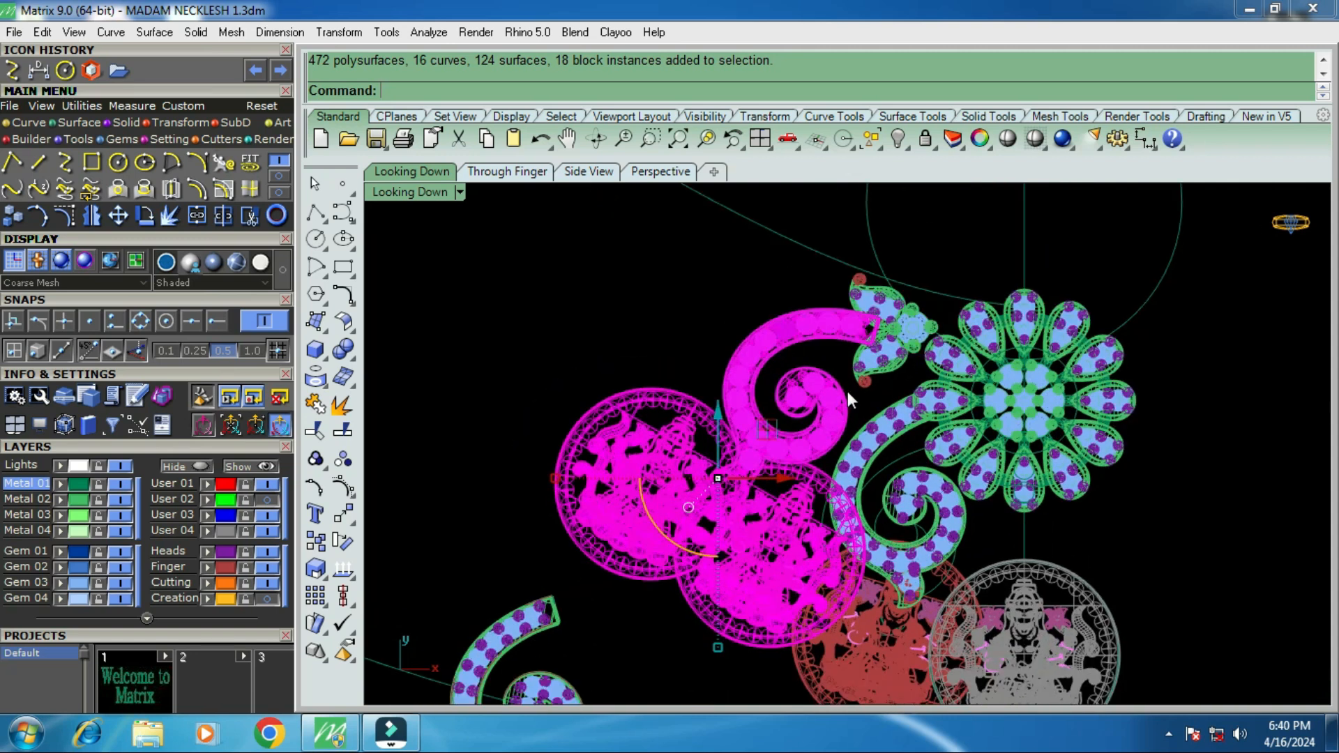
{"action": "left_click", "coordinate": [871, 366], "text": "shift"}
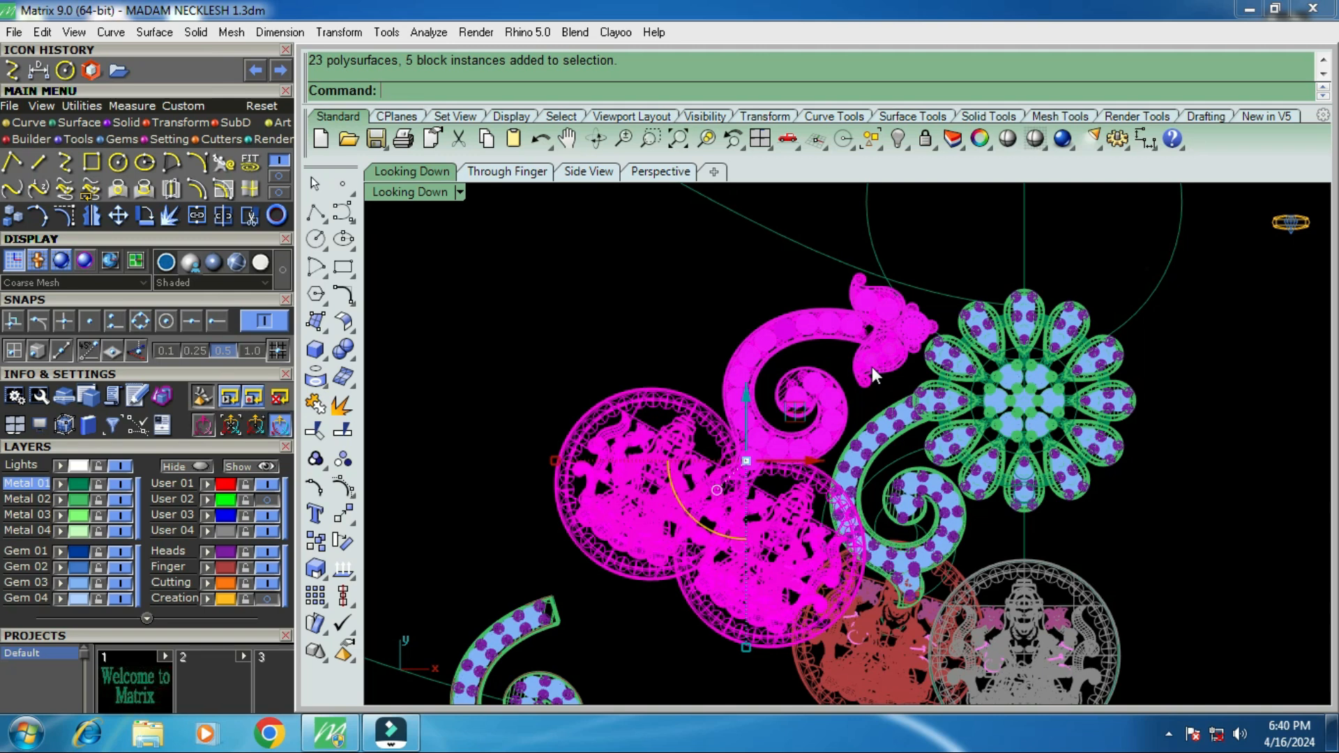
{"action": "key", "text": "ctrl+g"}
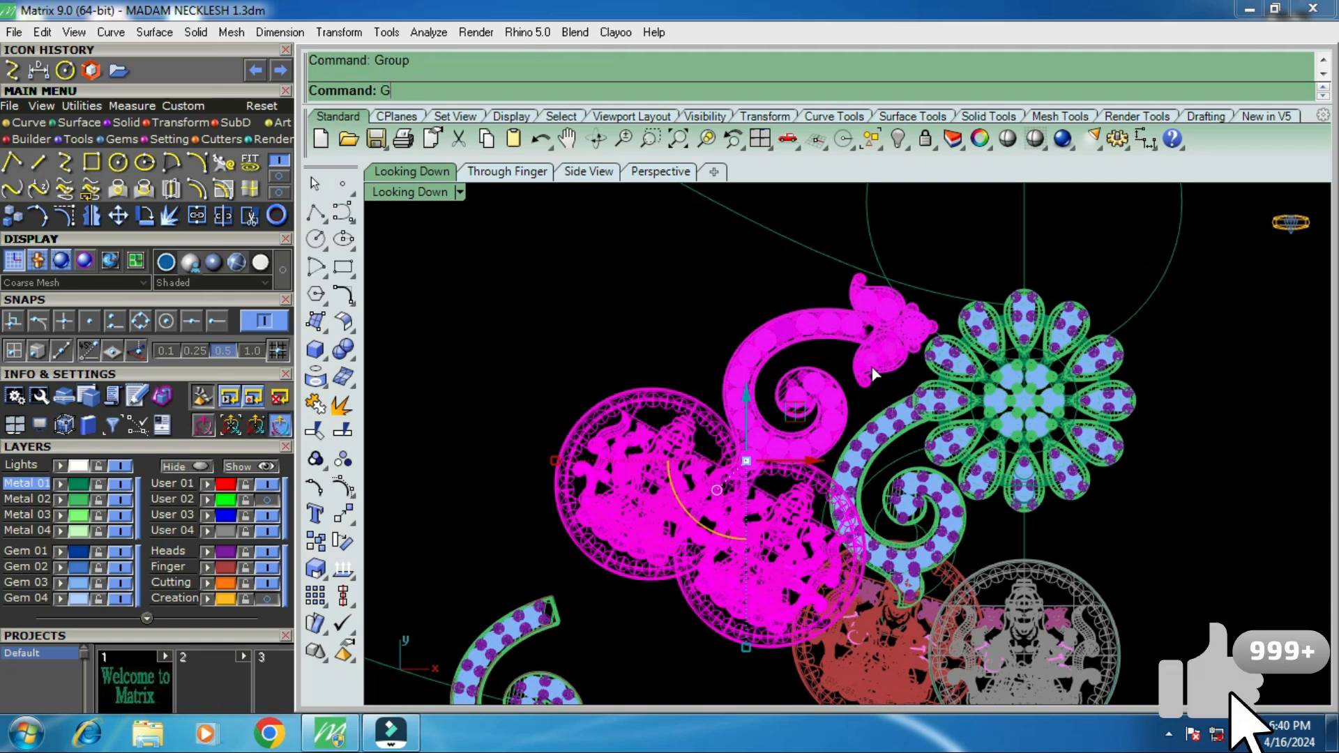
Array the grouped two-coin unit along the guide curve with ArrayCrv, using 22 items and Freeform orientation.
{"action": "type", "text": "A"}
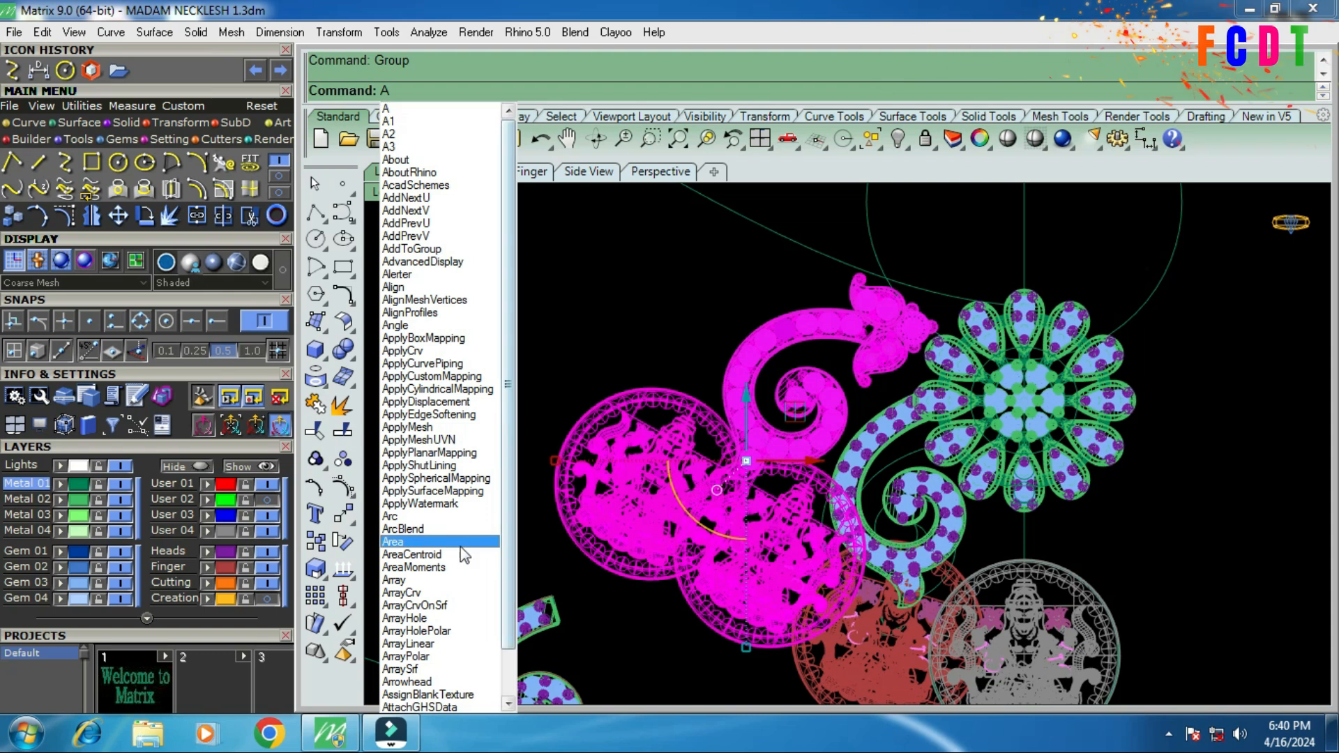
{"action": "left_click", "coordinate": [417, 593]}
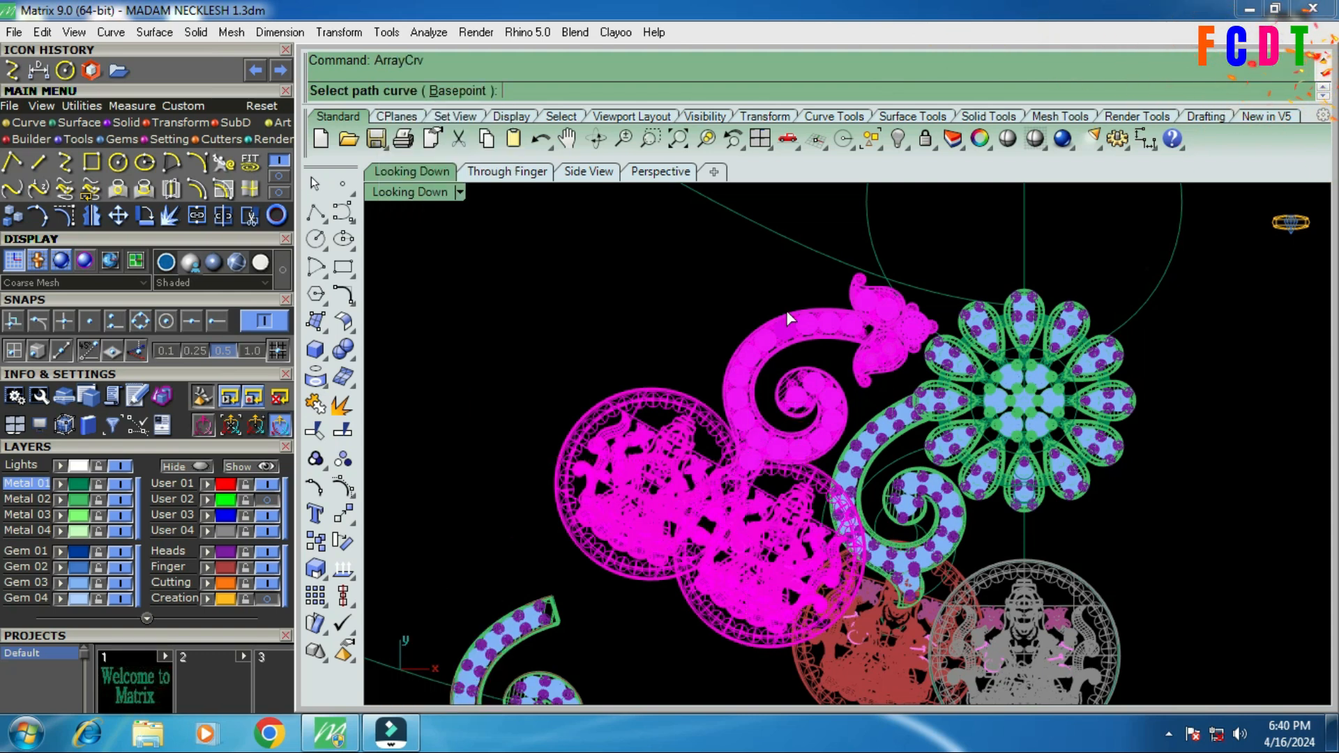
{"action": "left_click", "coordinate": [809, 249]}
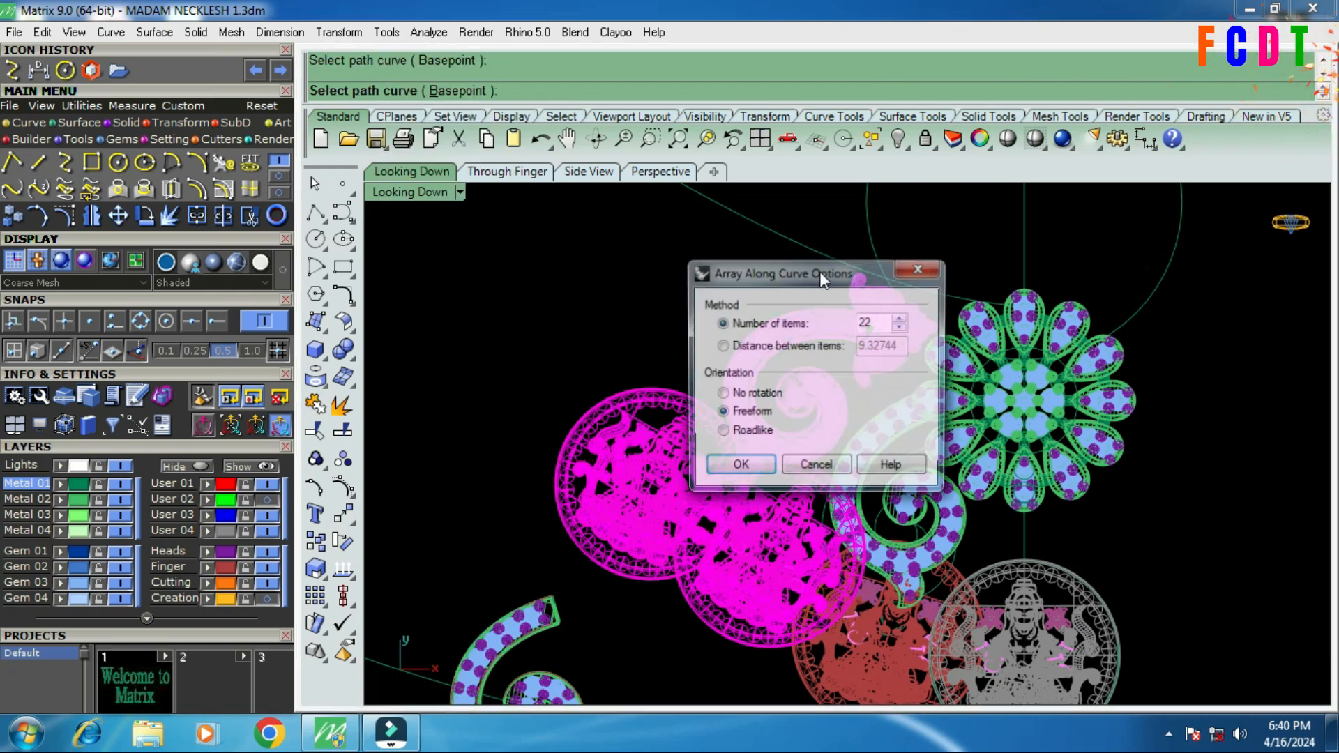
{"action": "left_click", "coordinate": [742, 464]}
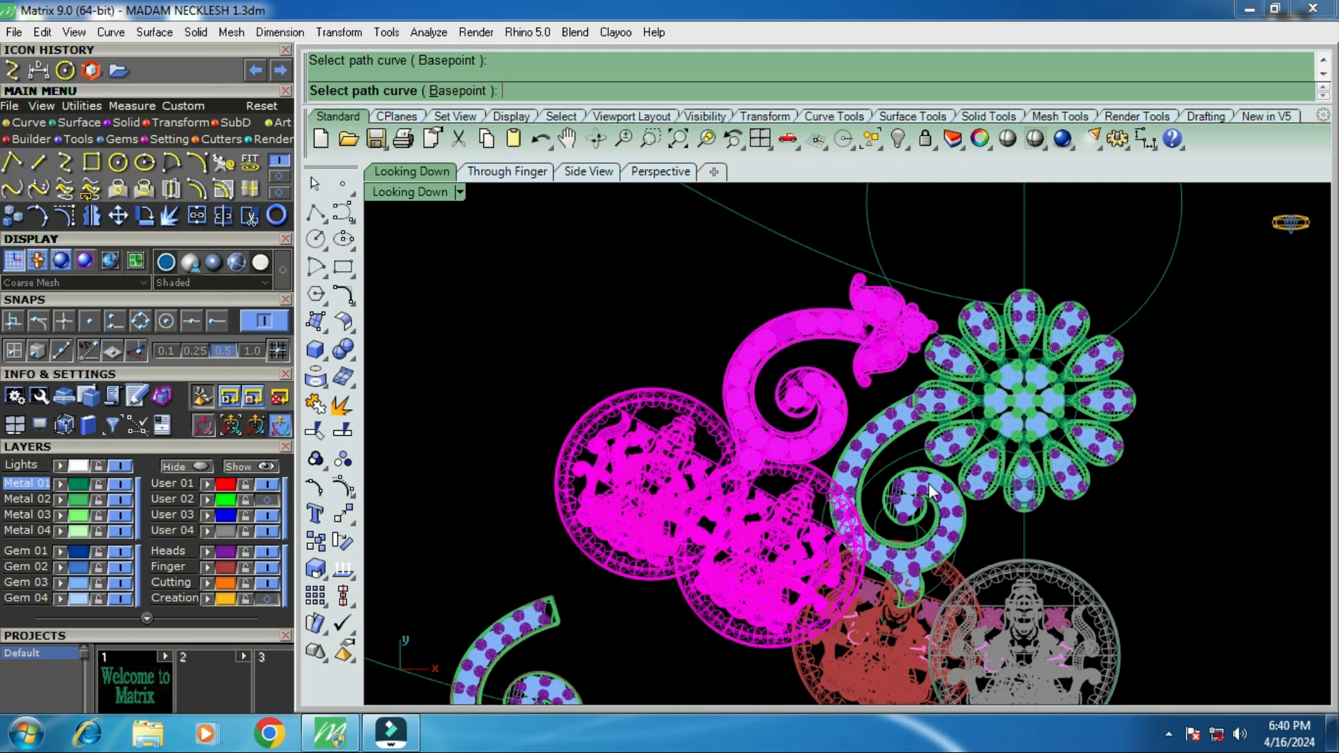
{"action": "left_click", "coordinate": [1048, 475]}
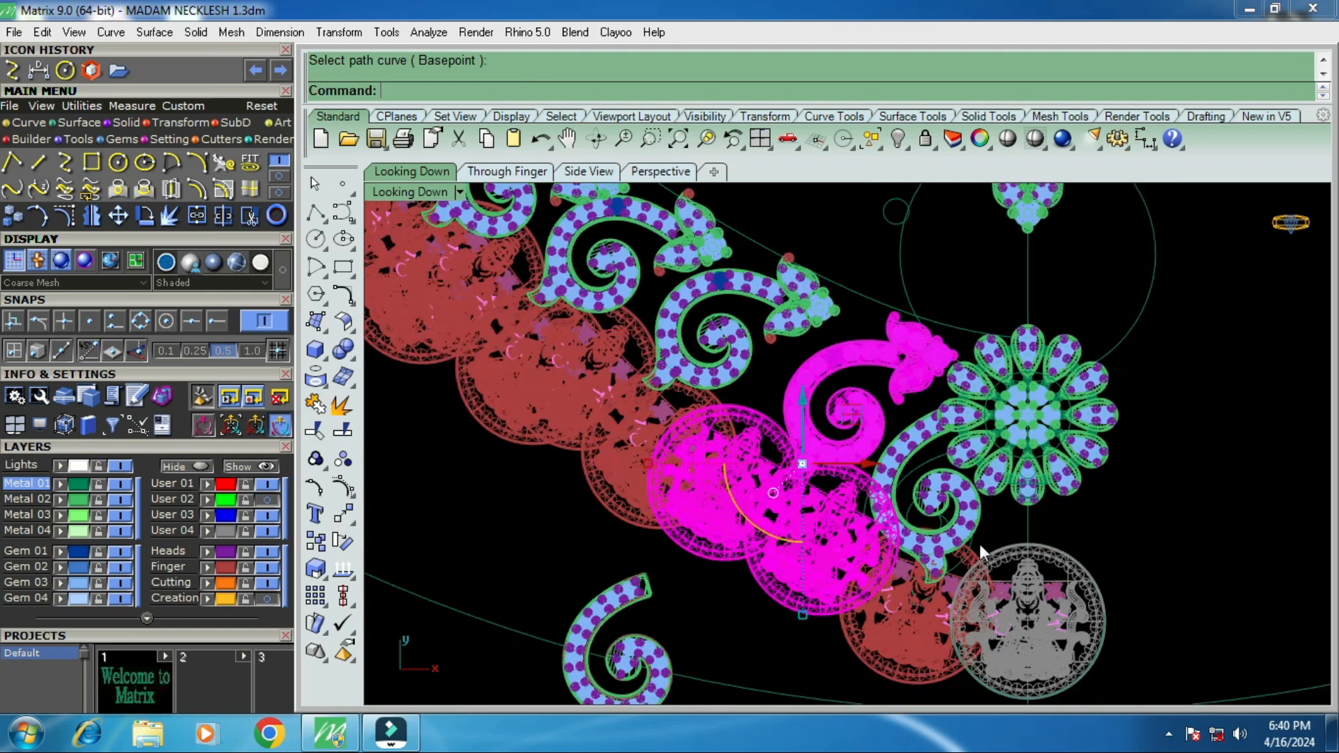
Inspect how the arrayed two-coin units overlap along the strand, and undo the array.
{"action": "scroll", "coordinate": [994, 550], "scroll_direction": "down", "scroll_amount": 2}
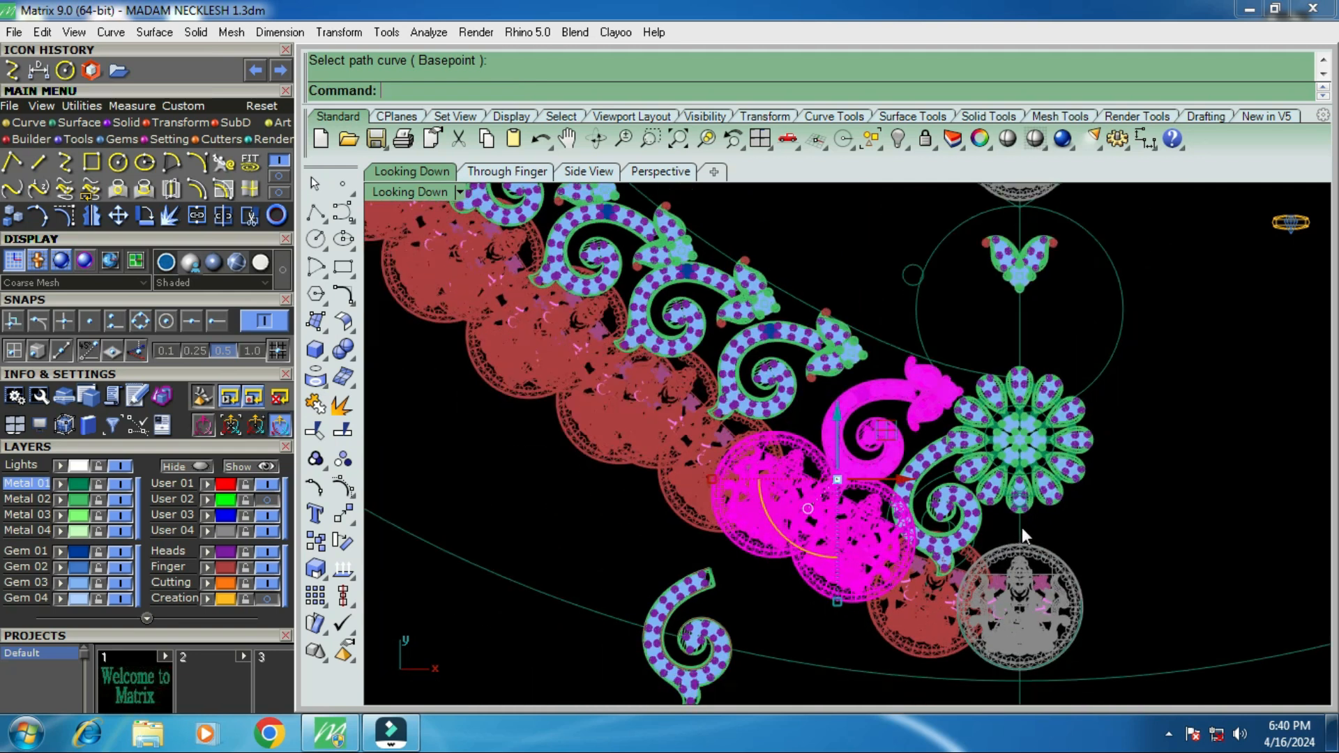
{"action": "scroll", "coordinate": [1002, 540], "scroll_direction": "down", "scroll_amount": 2}
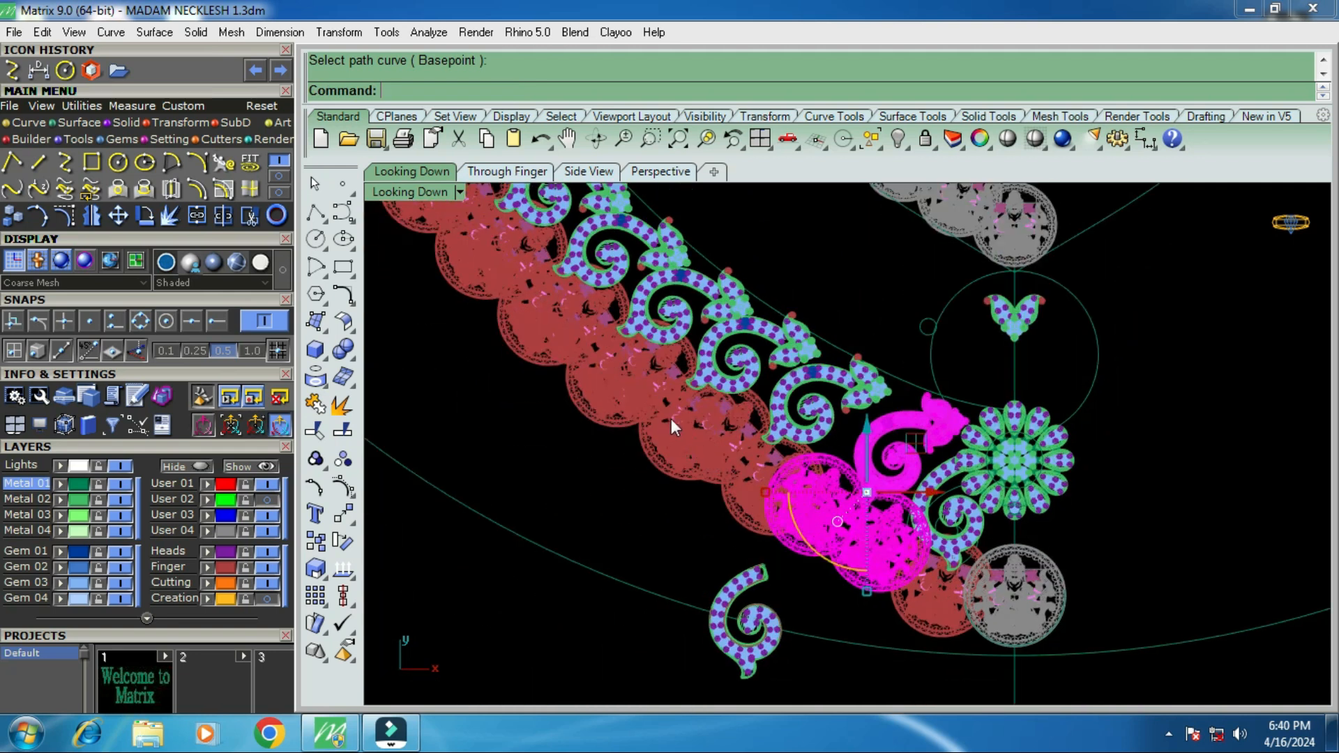
{"action": "scroll", "coordinate": [679, 413], "scroll_direction": "up", "scroll_amount": 2}
{"action": "scroll", "coordinate": [707, 399], "scroll_direction": "up", "scroll_amount": 3}
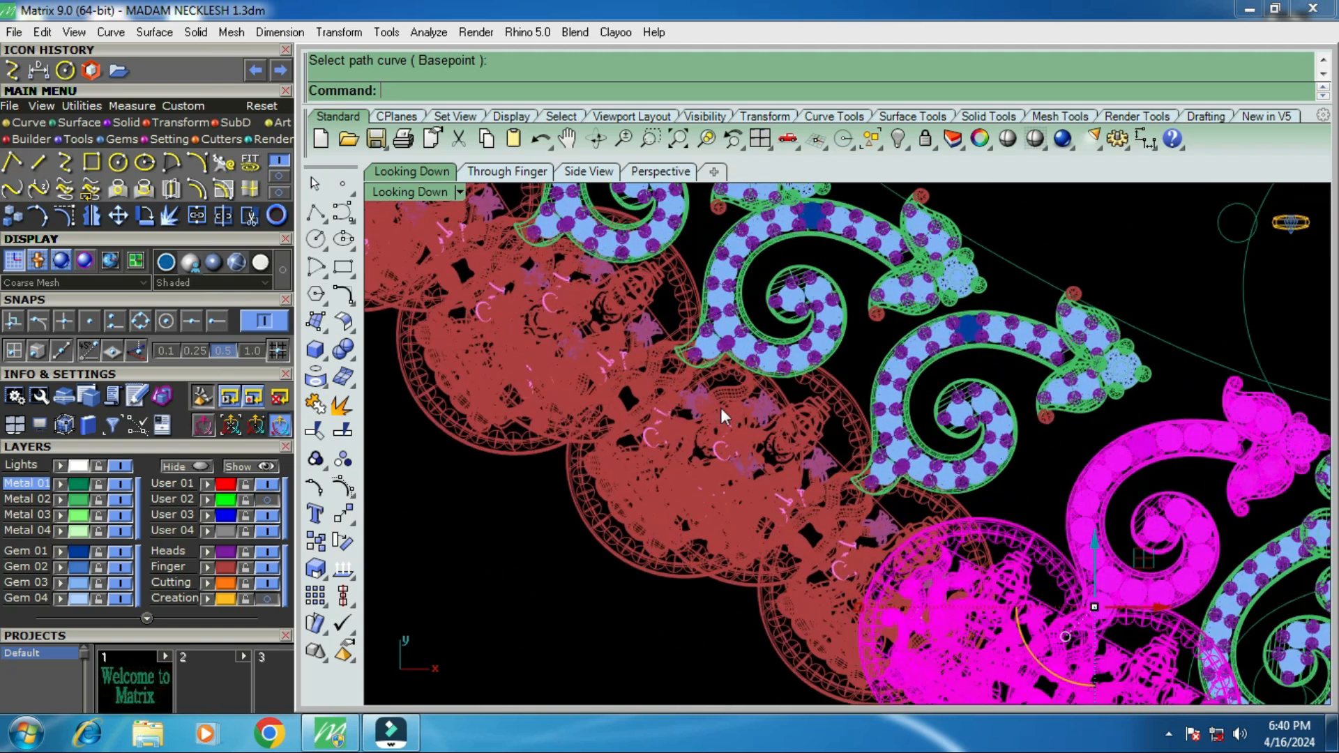
{"action": "left_click", "coordinate": [853, 417]}
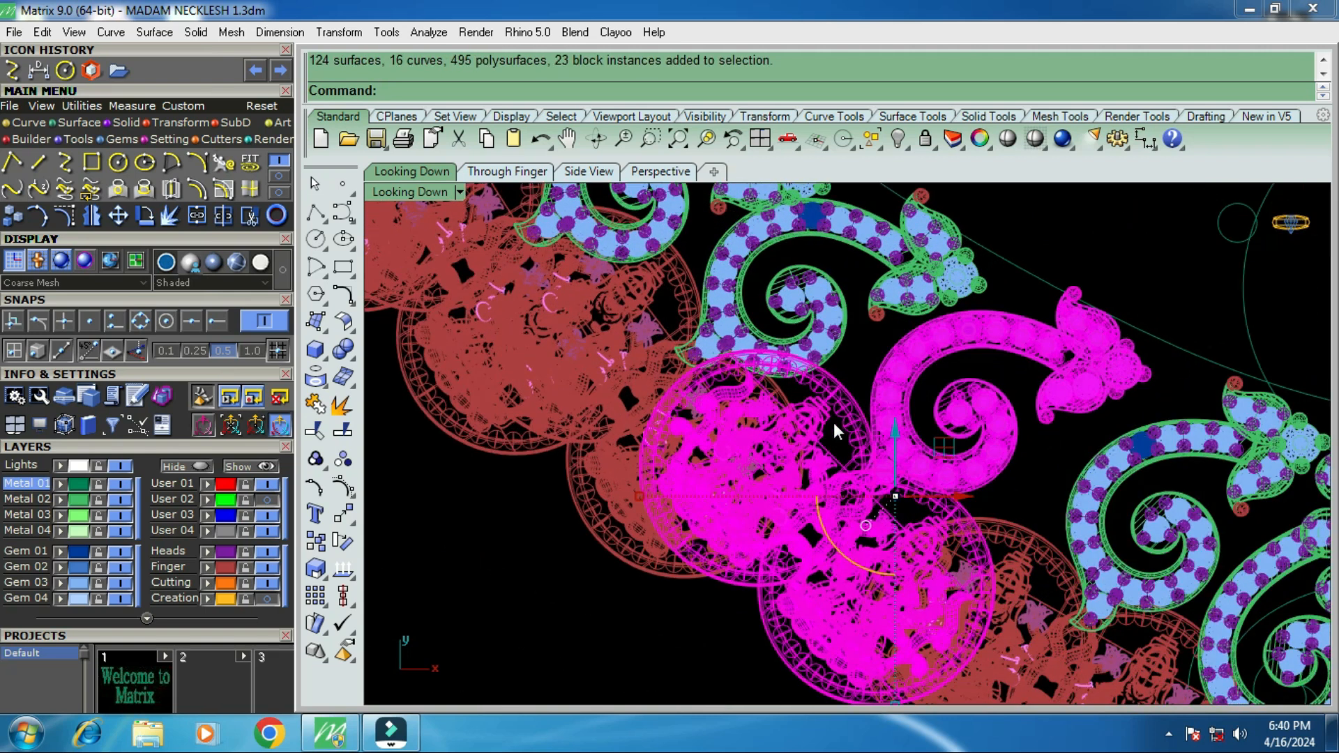
{"action": "left_click", "coordinate": [637, 534]}
{"action": "scroll", "coordinate": [648, 529], "scroll_direction": "down", "scroll_amount": 1}
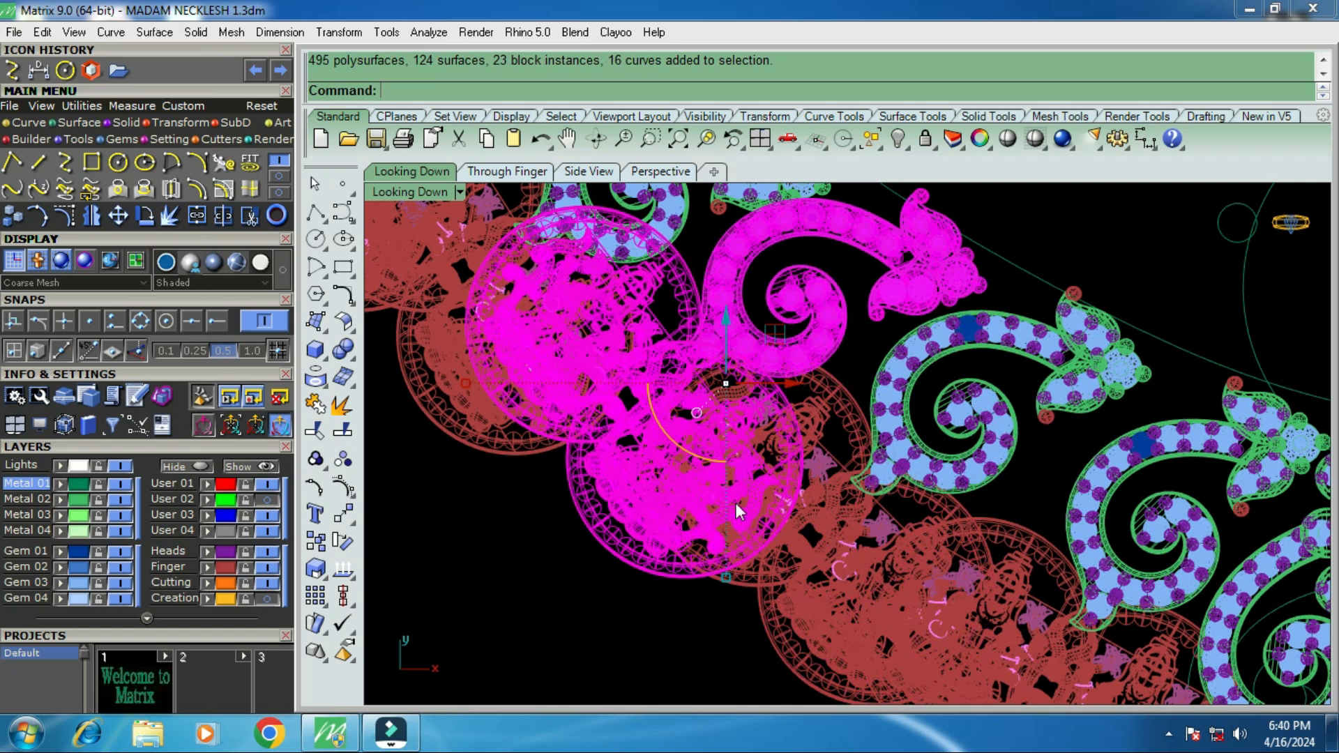
{"action": "scroll", "coordinate": [749, 499], "scroll_direction": "down", "scroll_amount": 1}
{"action": "scroll", "coordinate": [749, 499], "scroll_direction": "down", "scroll_amount": 1}
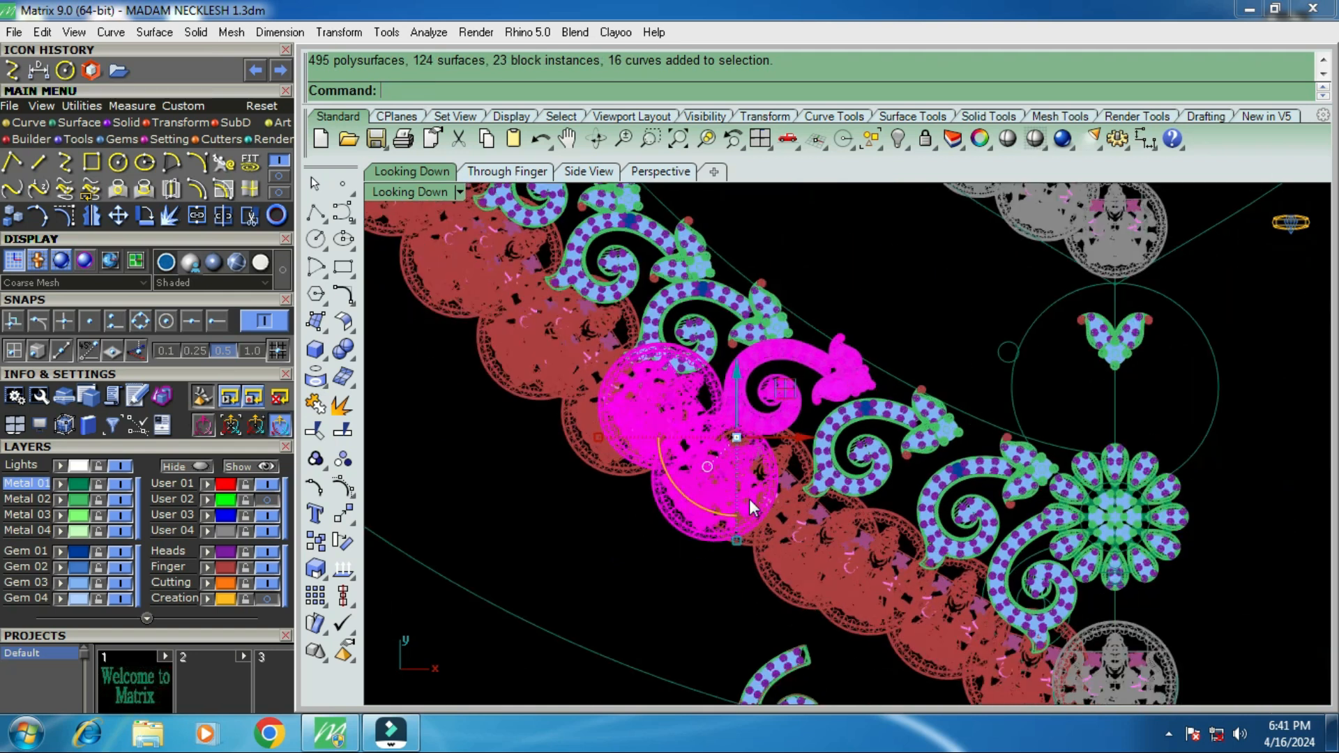
{"action": "scroll", "coordinate": [748, 499], "scroll_direction": "down", "scroll_amount": 1}
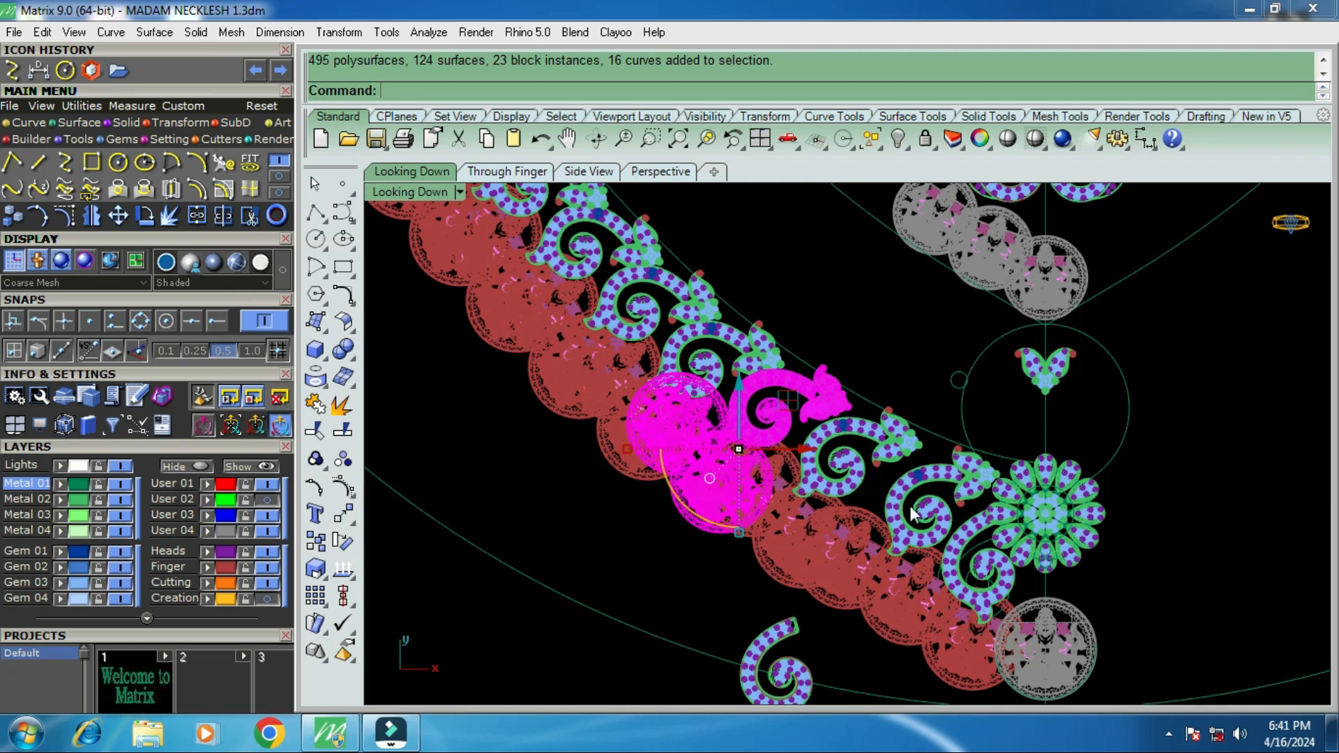
{"action": "scroll", "coordinate": [913, 516], "scroll_direction": "down", "scroll_amount": 2}
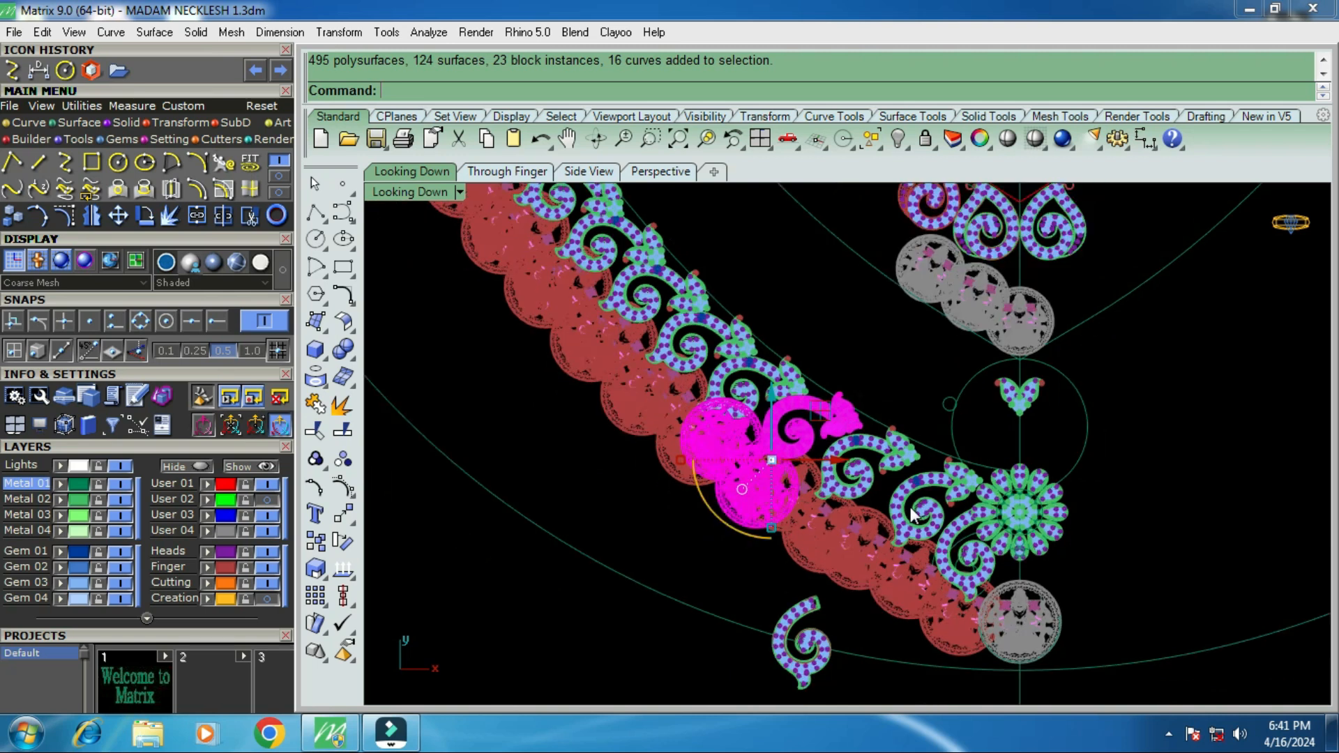
{"action": "scroll", "coordinate": [913, 516], "scroll_direction": "down", "scroll_amount": 2}
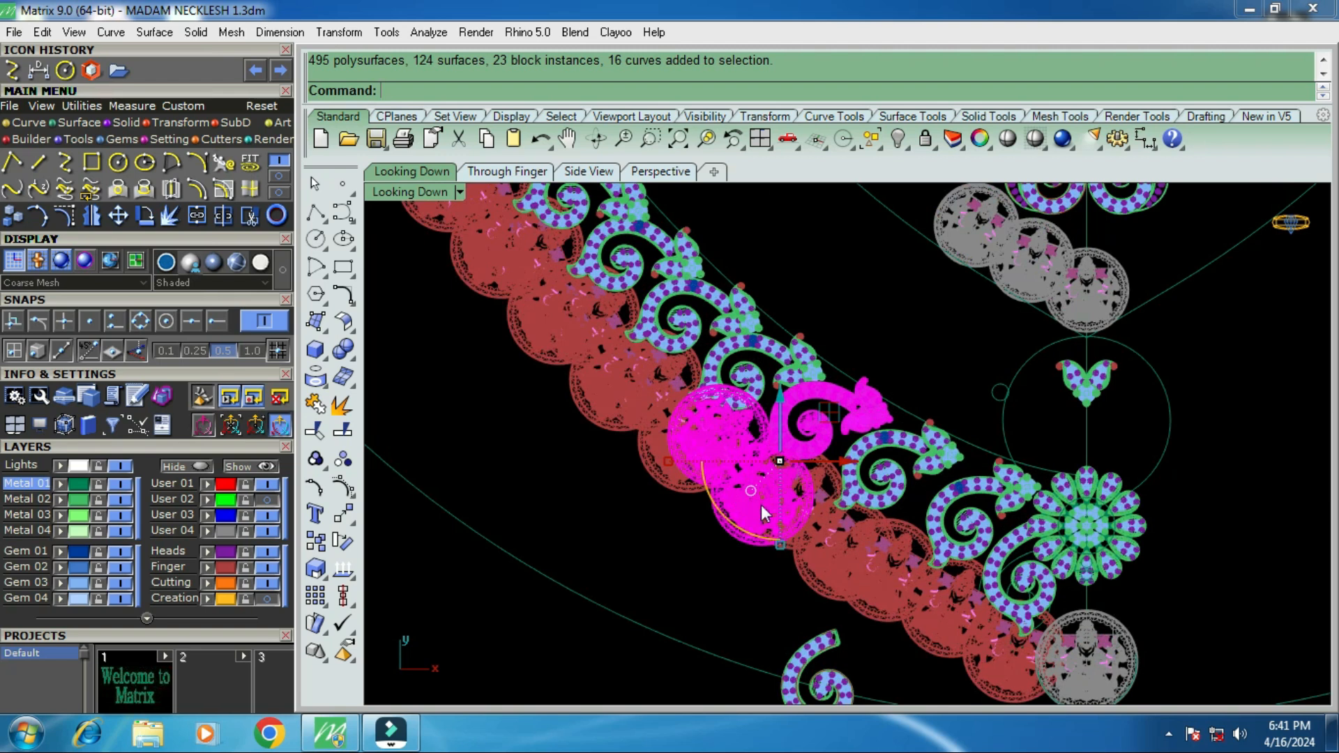
{"action": "key", "text": "ctrl+z"}
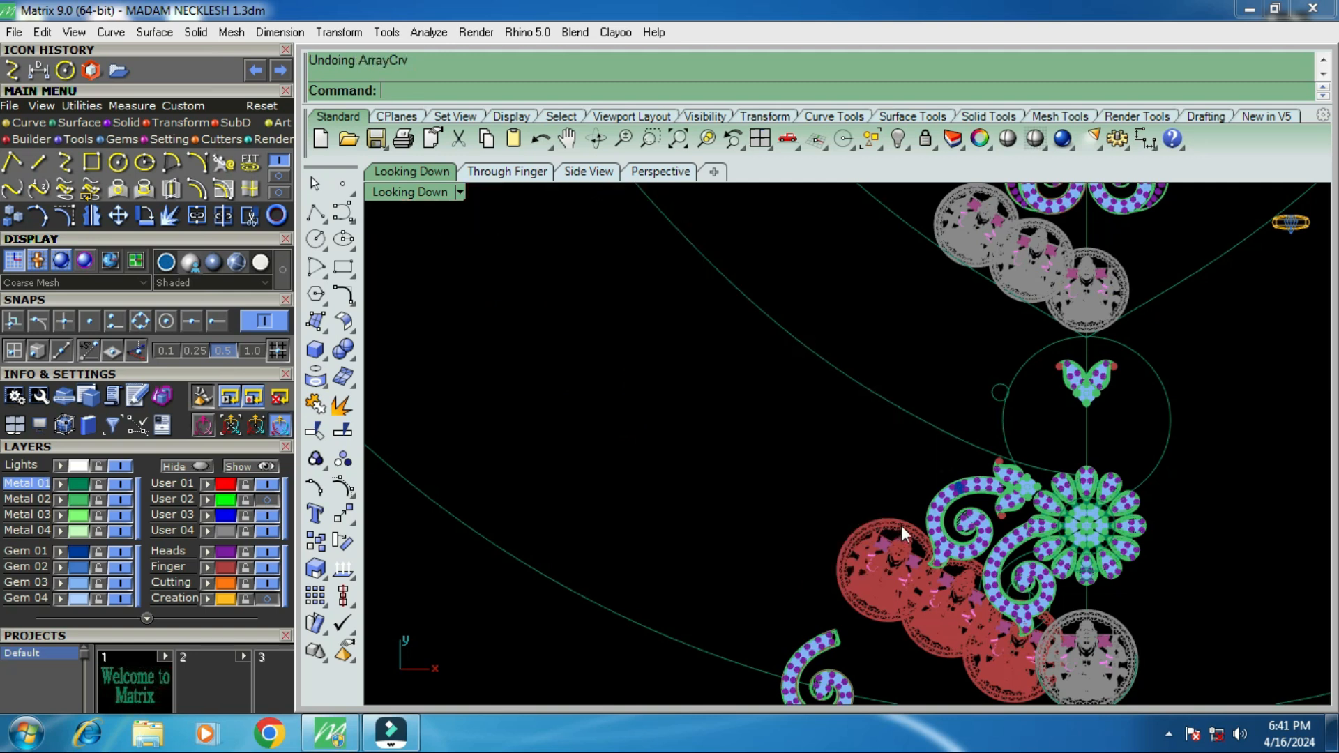
Show the User 02 layer and compare the modeled coins and scrolls with both strands of the reference necklace photo.
{"action": "left_click", "coordinate": [268, 500]}
{"action": "scroll", "coordinate": [802, 484], "scroll_direction": "down", "scroll_amount": 4}
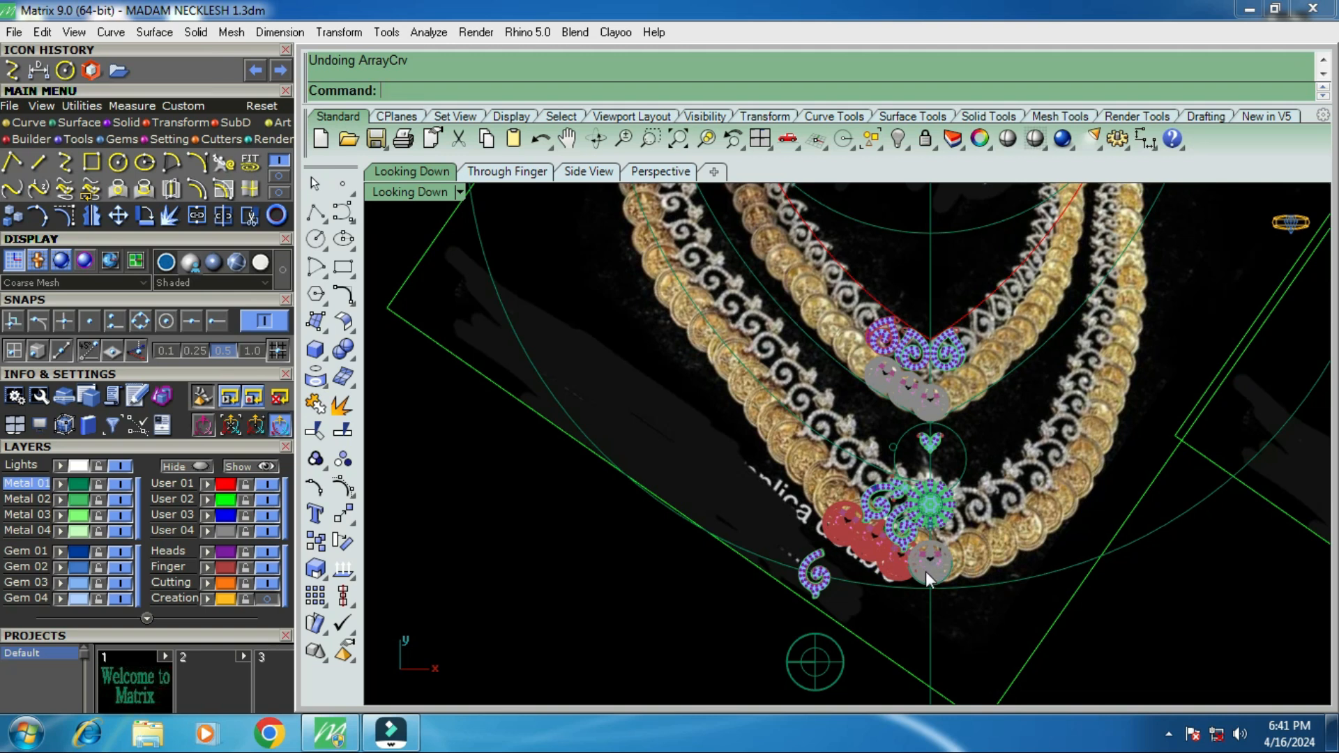
{"action": "scroll", "coordinate": [884, 487], "scroll_direction": "up", "scroll_amount": 2}
{"action": "scroll", "coordinate": [882, 488], "scroll_direction": "up", "scroll_amount": 1}
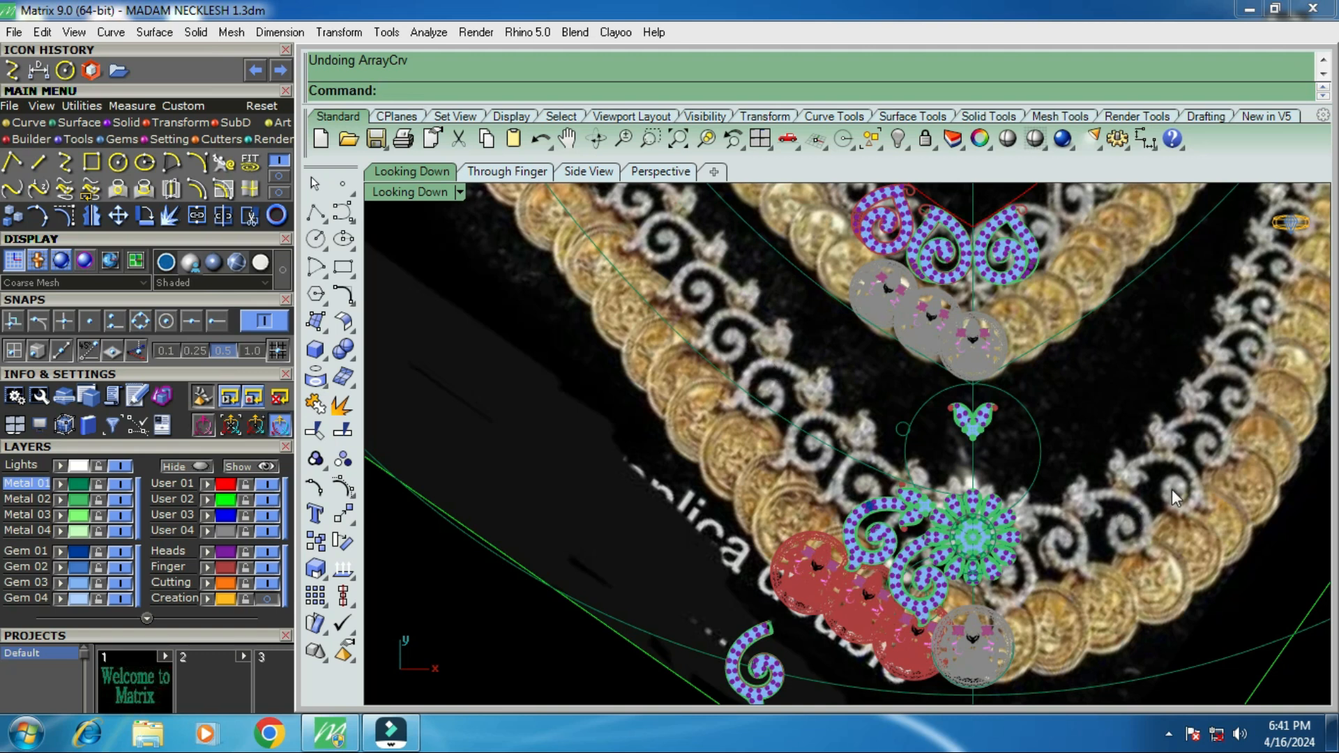
{"action": "scroll", "coordinate": [1148, 481], "scroll_direction": "down", "scroll_amount": 2}
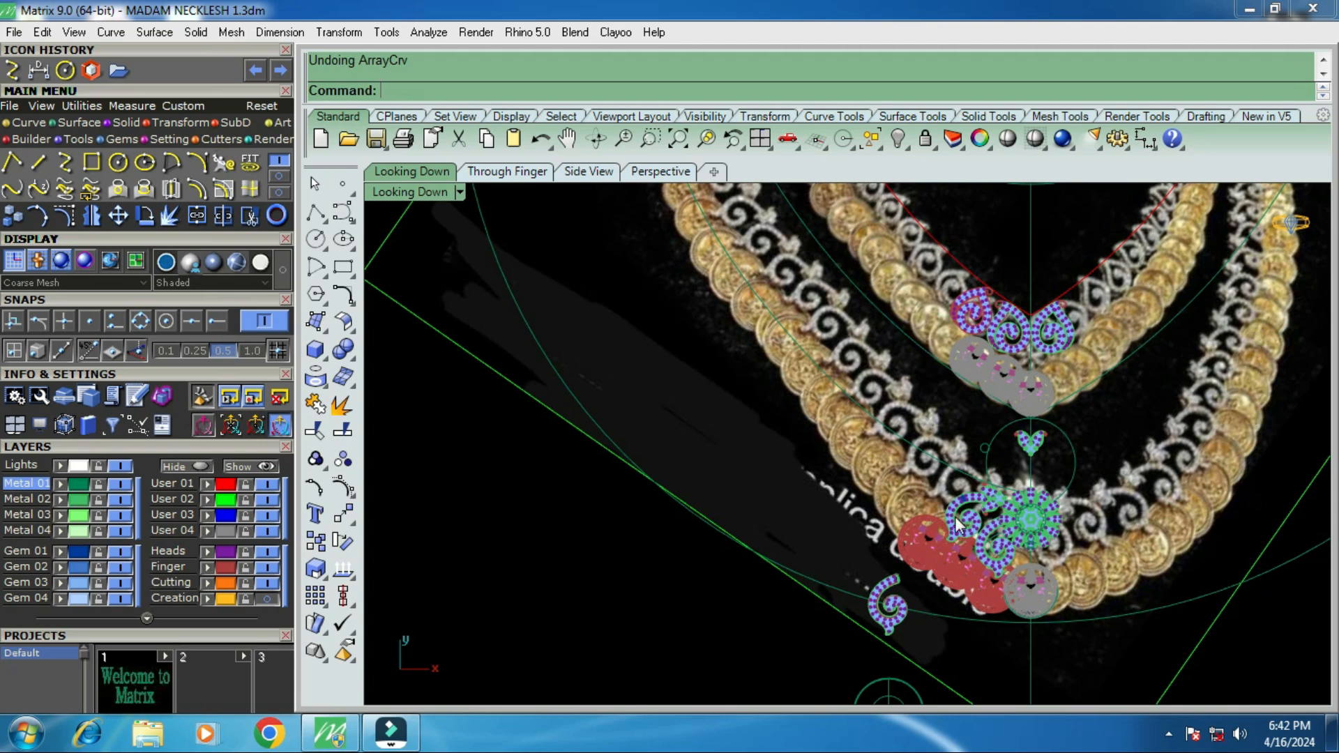
{"action": "scroll", "coordinate": [906, 534], "scroll_direction": "down", "scroll_amount": 3}
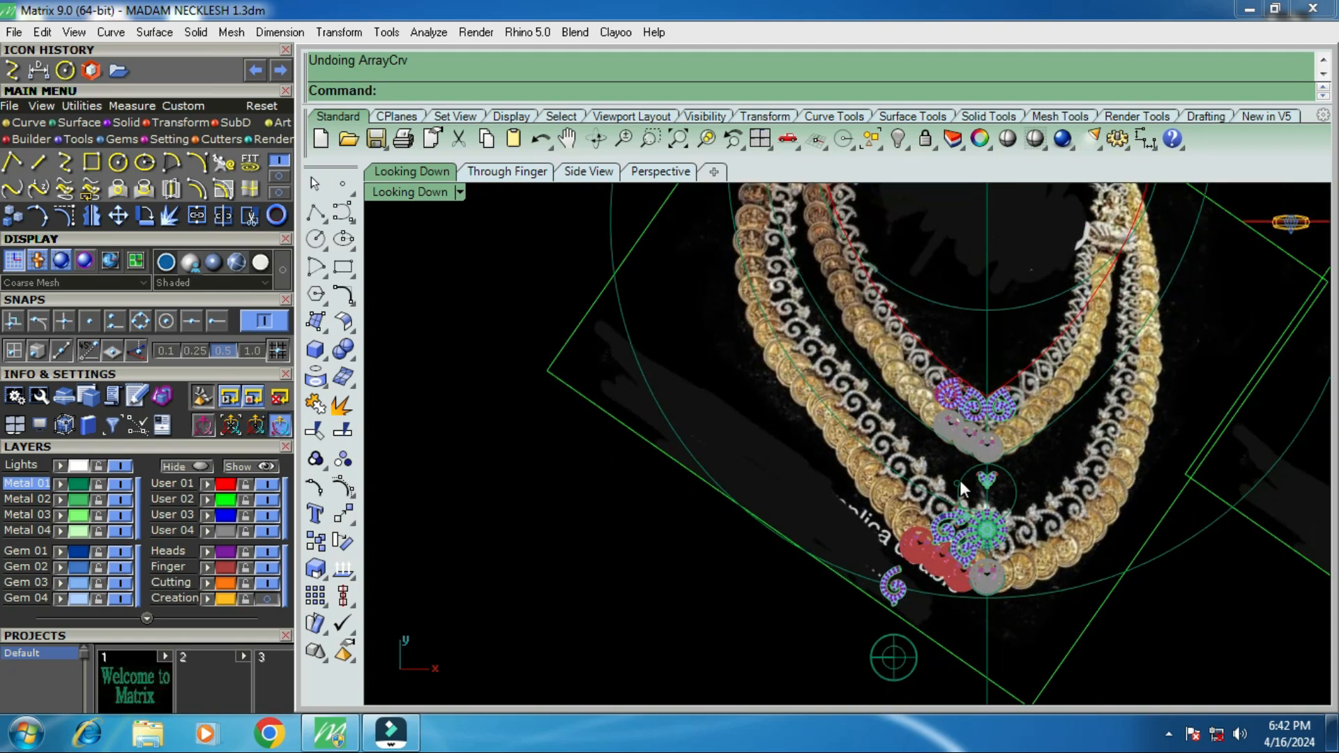
{"action": "scroll", "coordinate": [951, 537], "scroll_direction": "up", "scroll_amount": 2}
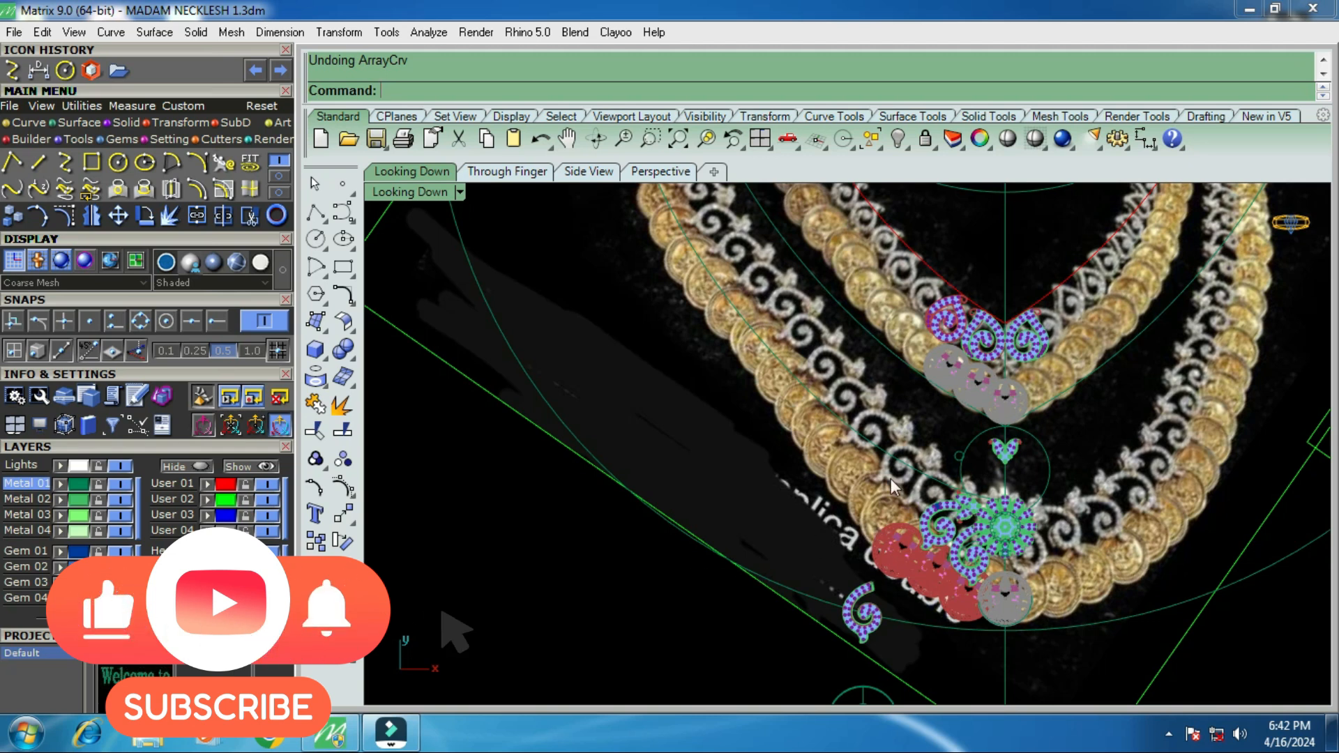
{"action": "scroll", "coordinate": [944, 529], "scroll_direction": "down", "scroll_amount": 5}
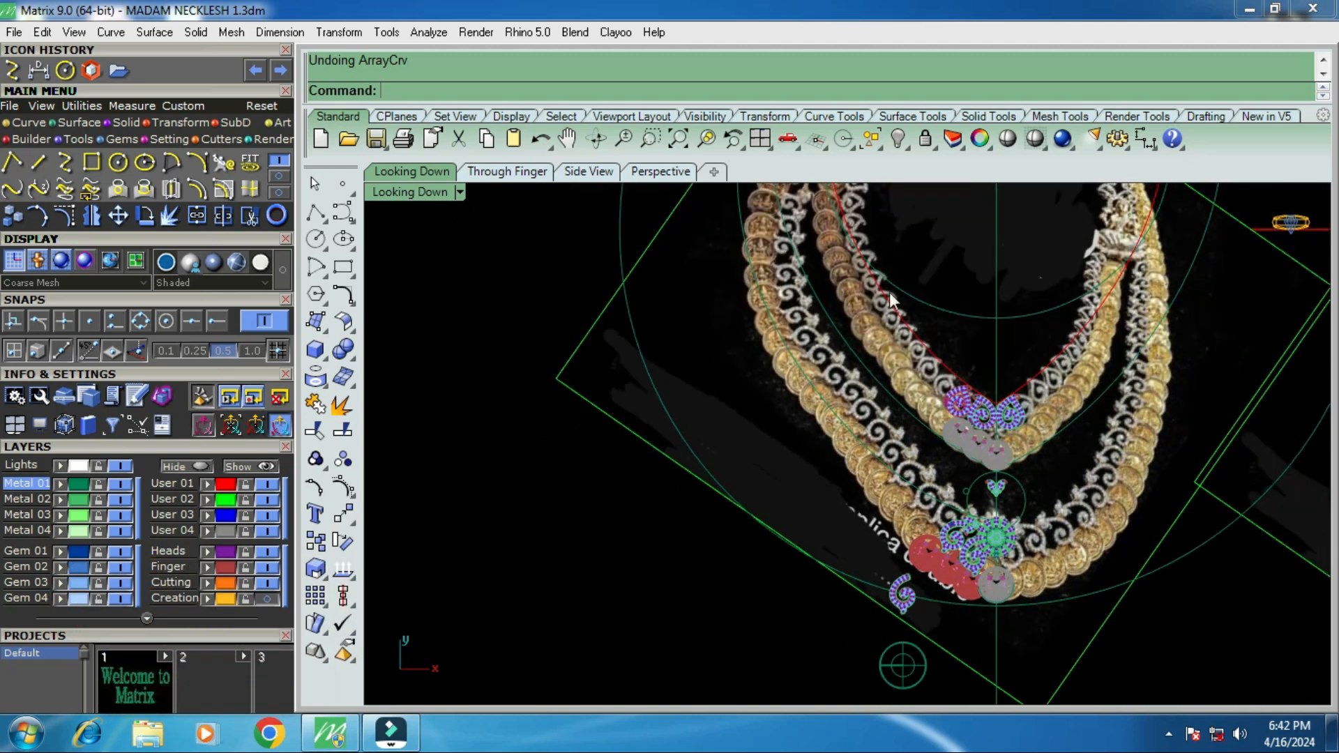
{"action": "scroll", "coordinate": [868, 269], "scroll_direction": "up", "scroll_amount": 4}
{"action": "scroll", "coordinate": [884, 311], "scroll_direction": "down", "scroll_amount": 2}
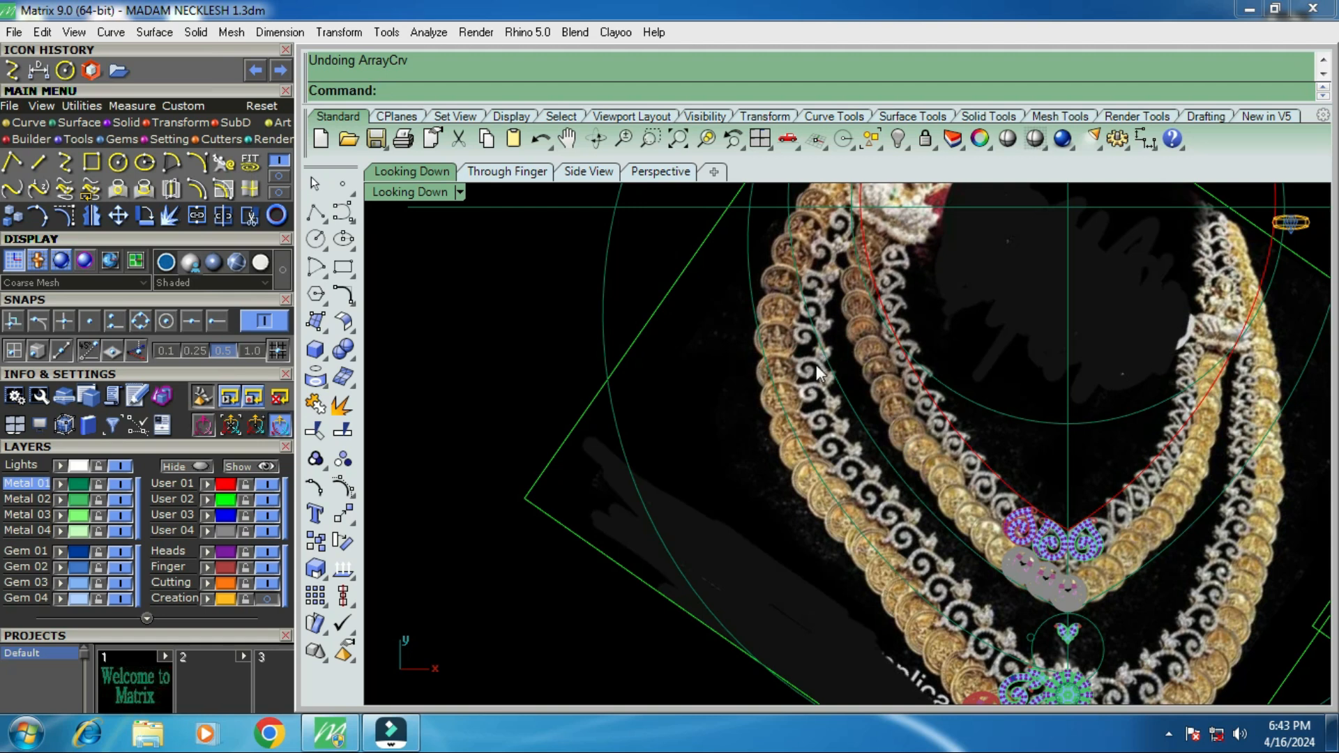
{"action": "scroll", "coordinate": [817, 369], "scroll_direction": "down", "scroll_amount": 2}
{"action": "scroll", "coordinate": [939, 541], "scroll_direction": "up", "scroll_amount": 4}
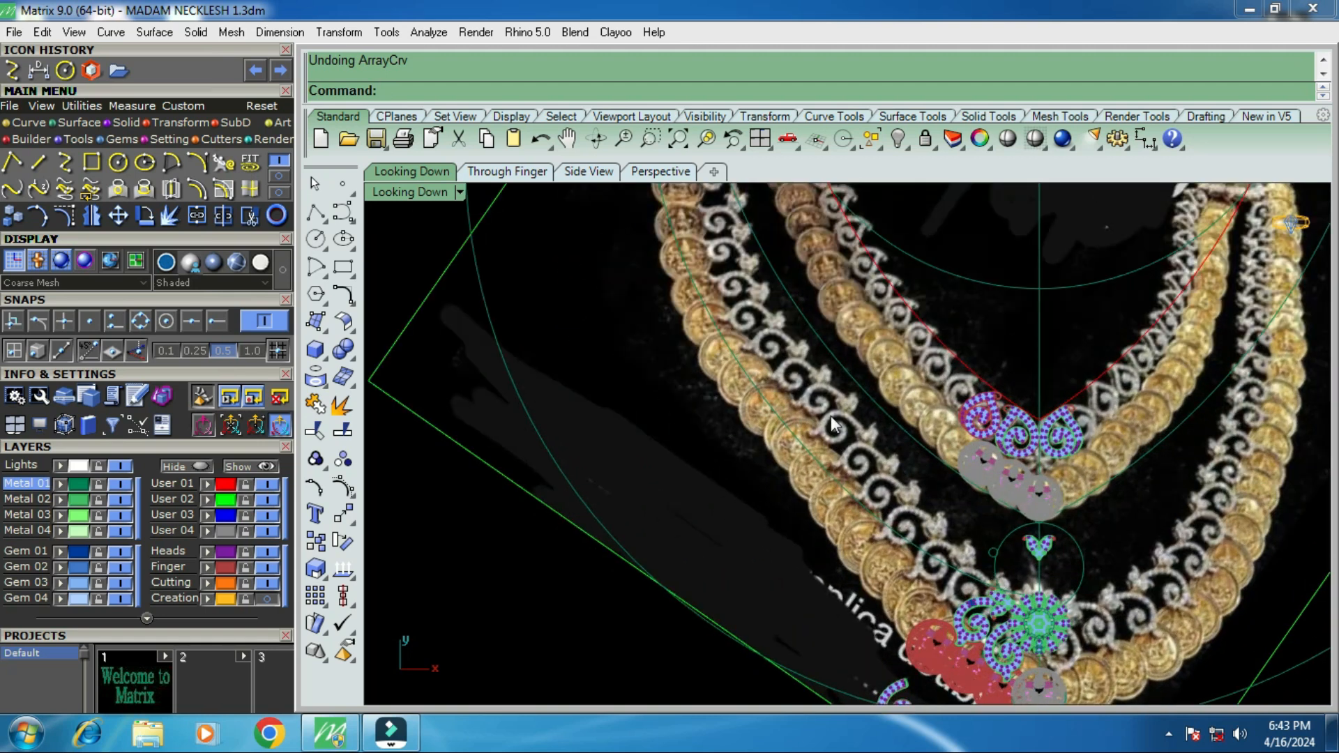
{"action": "scroll", "coordinate": [809, 341], "scroll_direction": "down", "scroll_amount": 3}
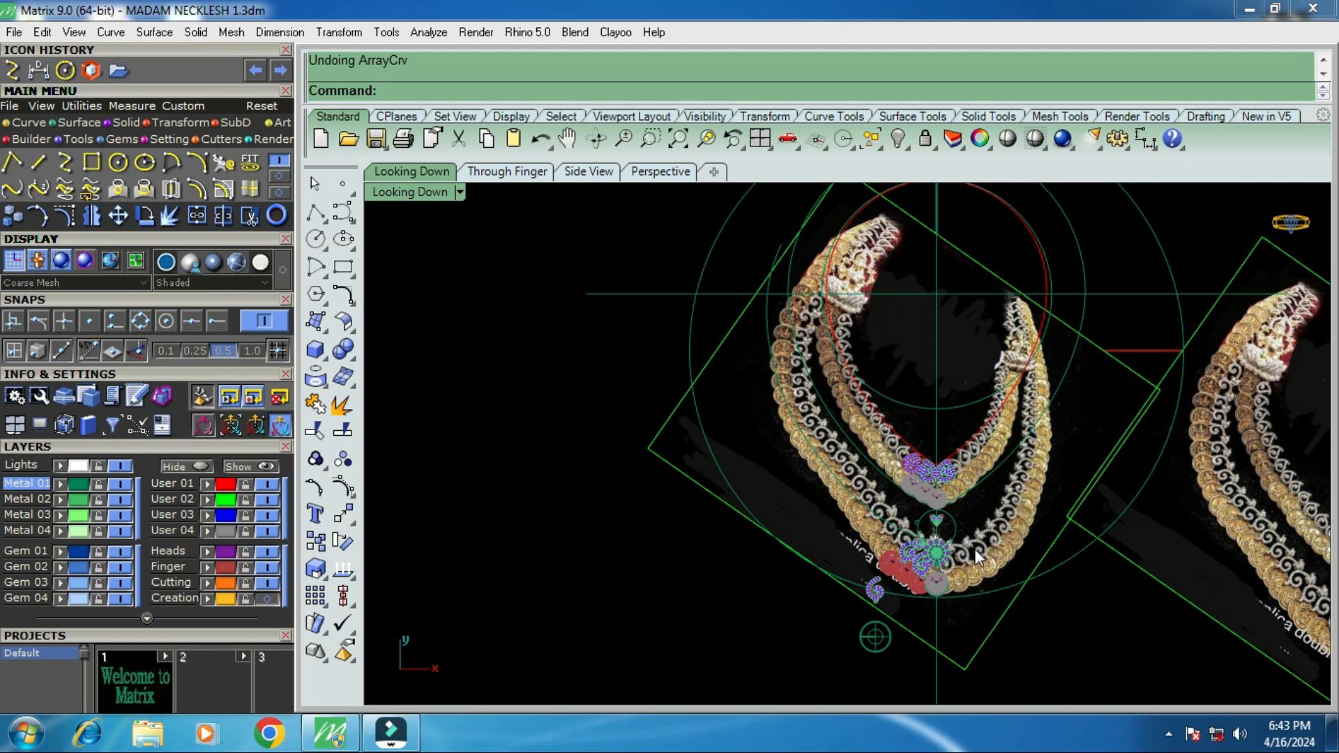
{"action": "scroll", "coordinate": [976, 549], "scroll_direction": "up", "scroll_amount": 2}
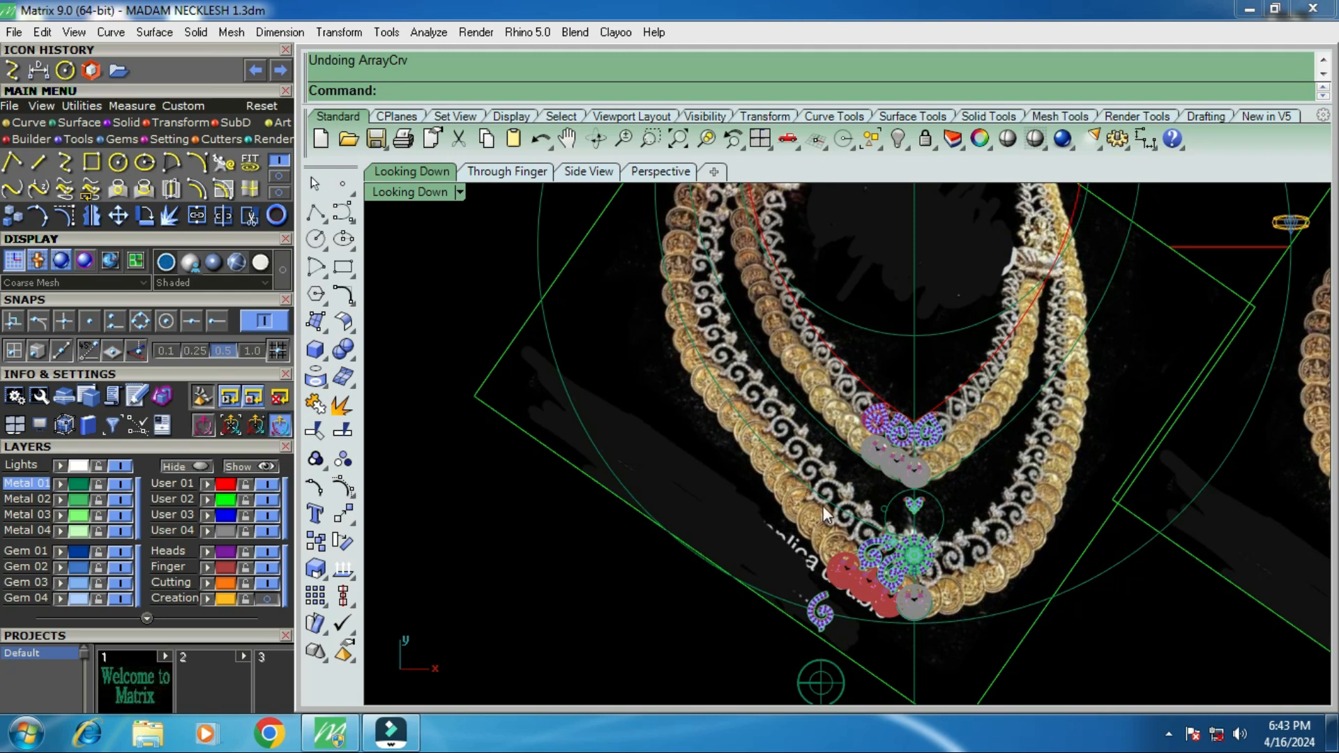
{"action": "scroll", "coordinate": [864, 568], "scroll_direction": "down", "scroll_amount": 3}
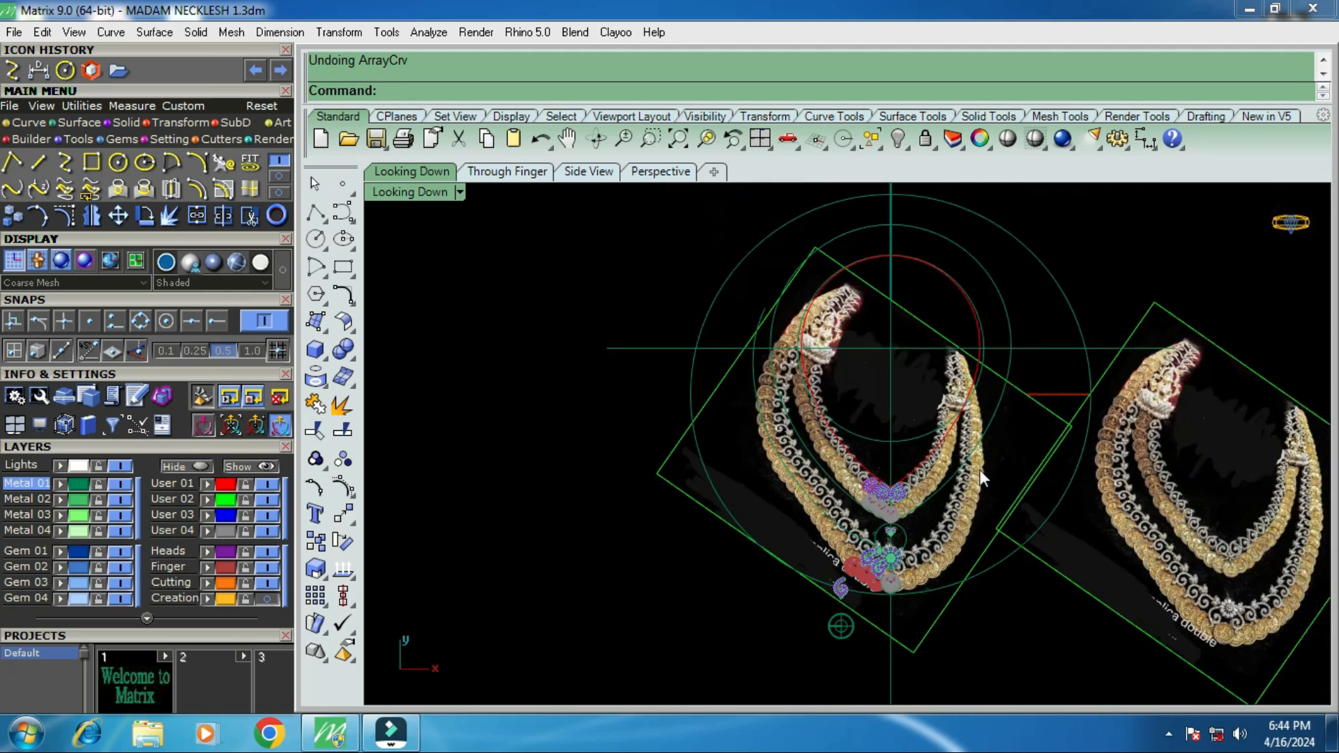